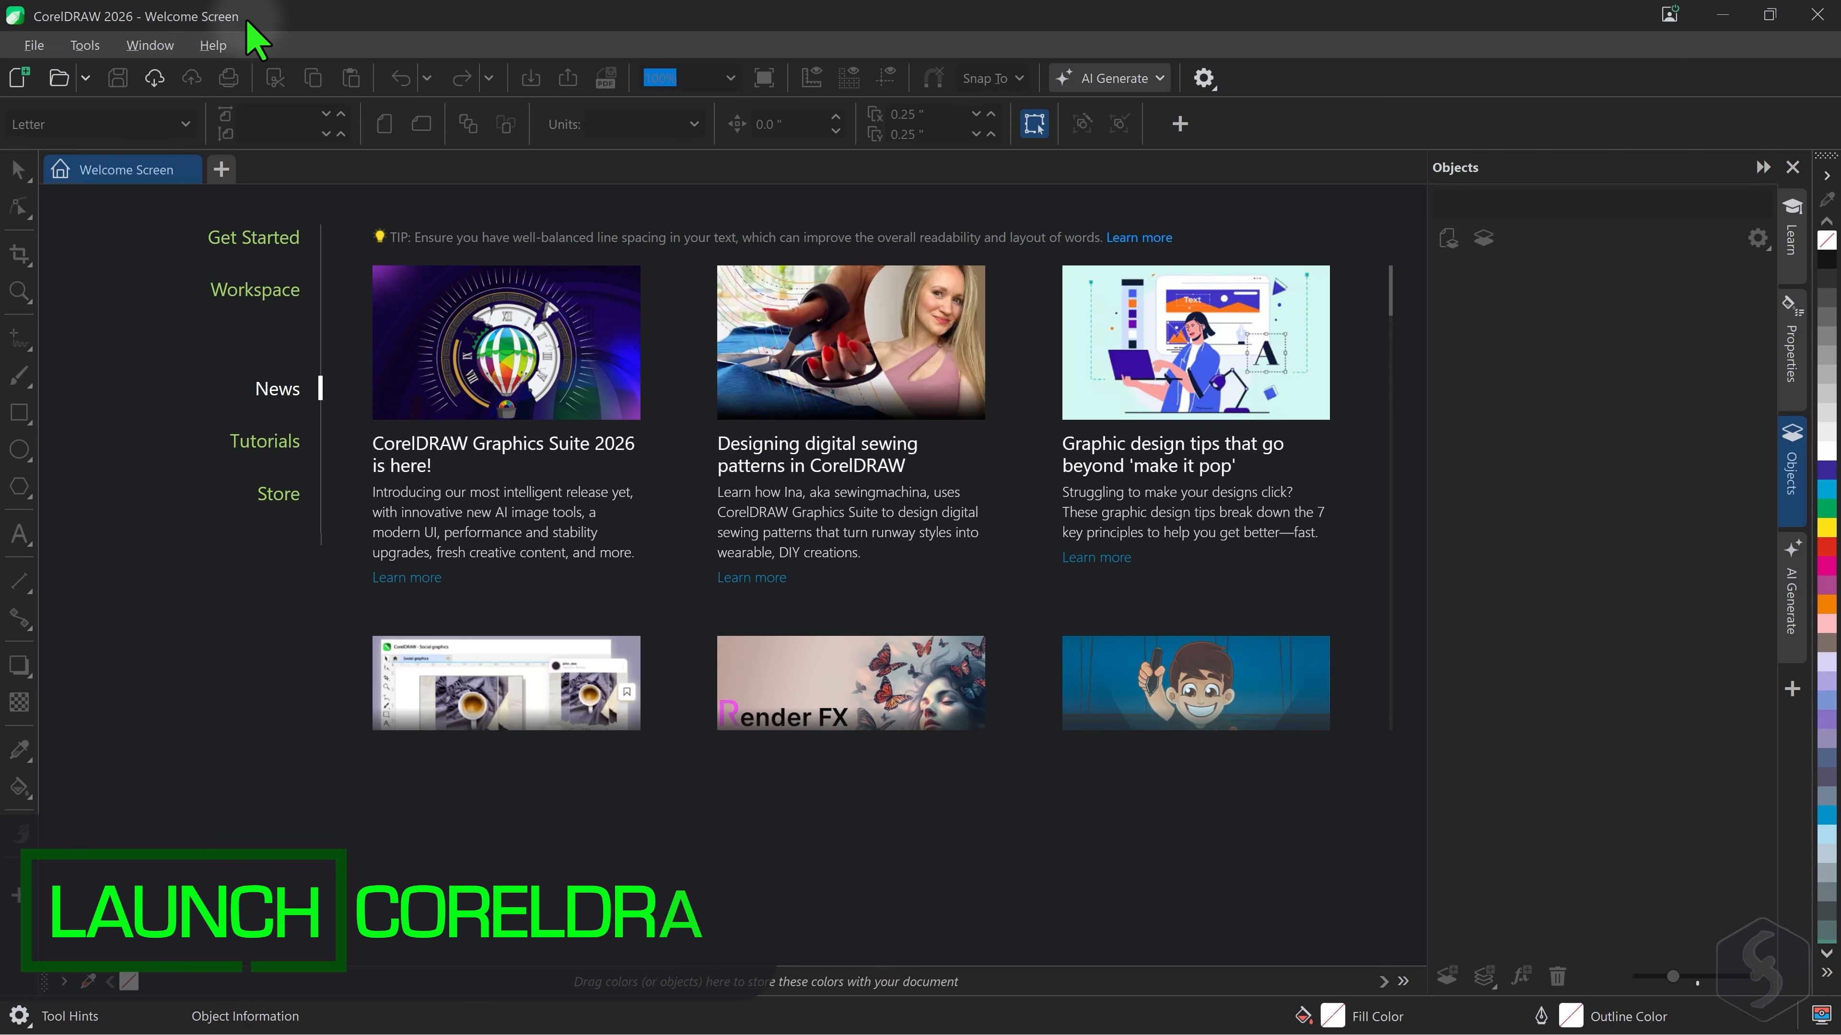
Look through the welcome screen's Get Started, News, Tutorials and Store pages
click(271, 241)
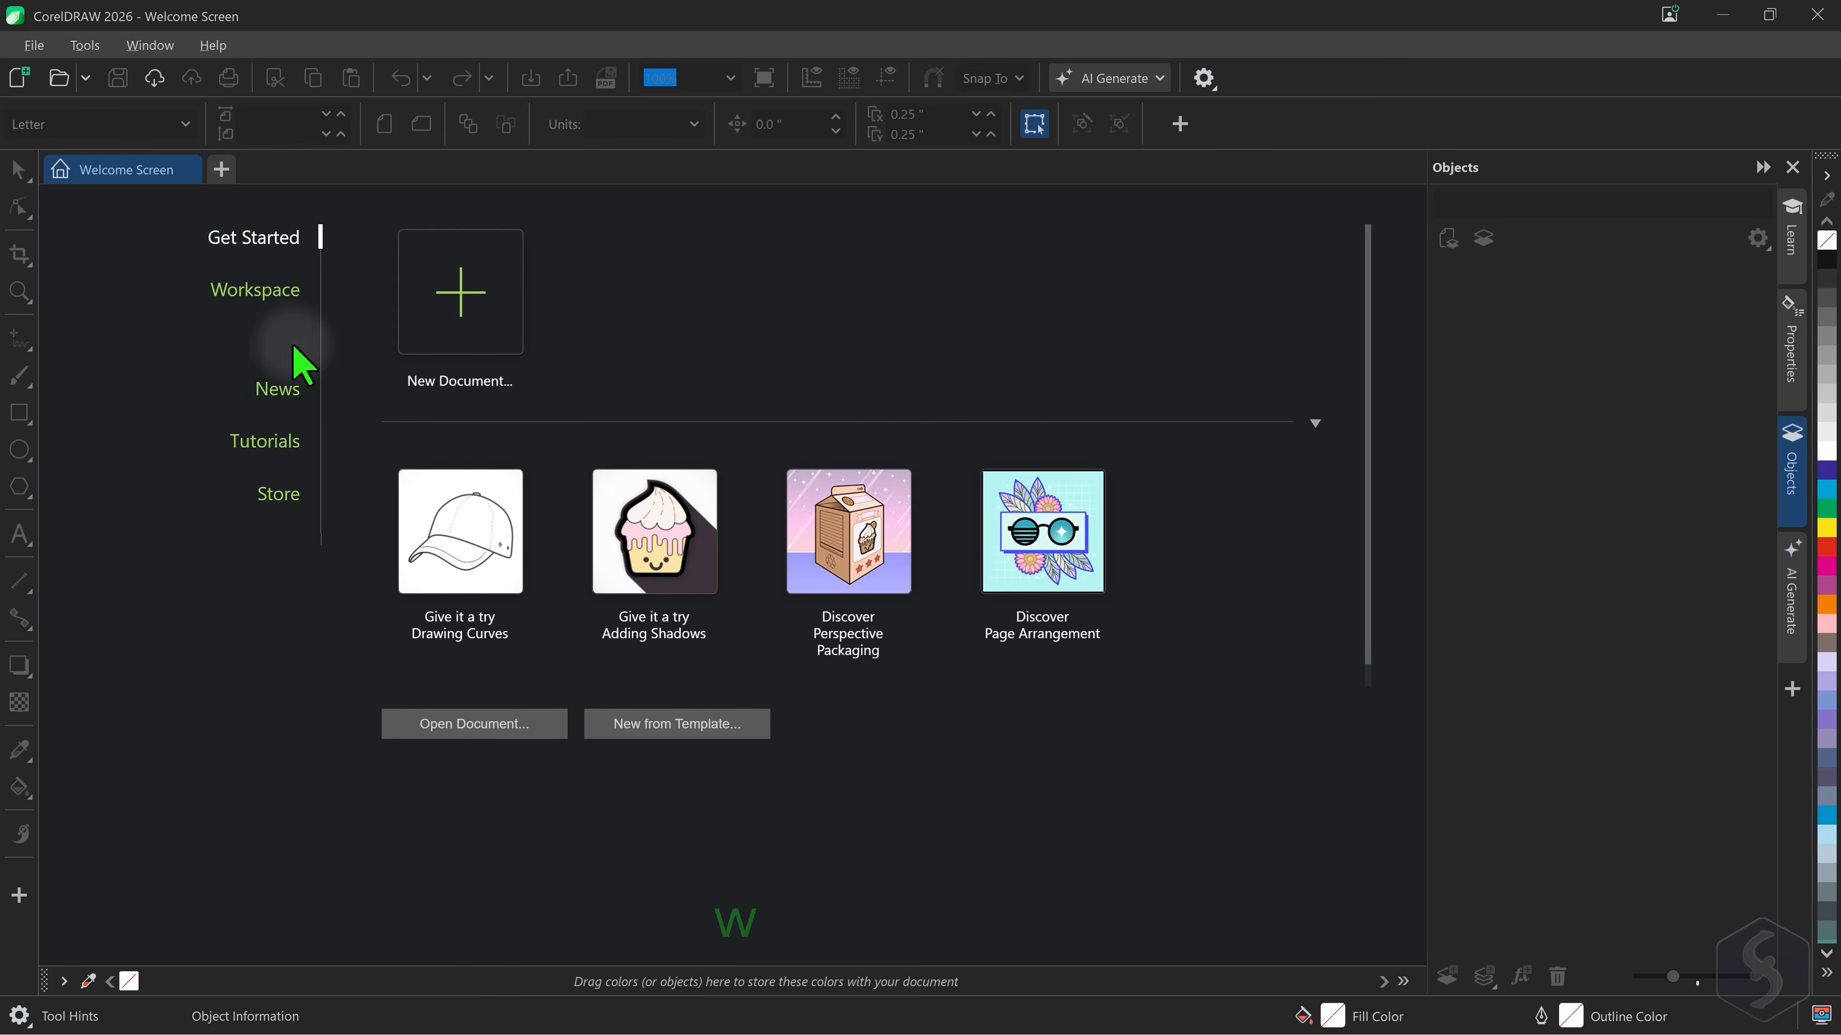
click(282, 392)
click(281, 450)
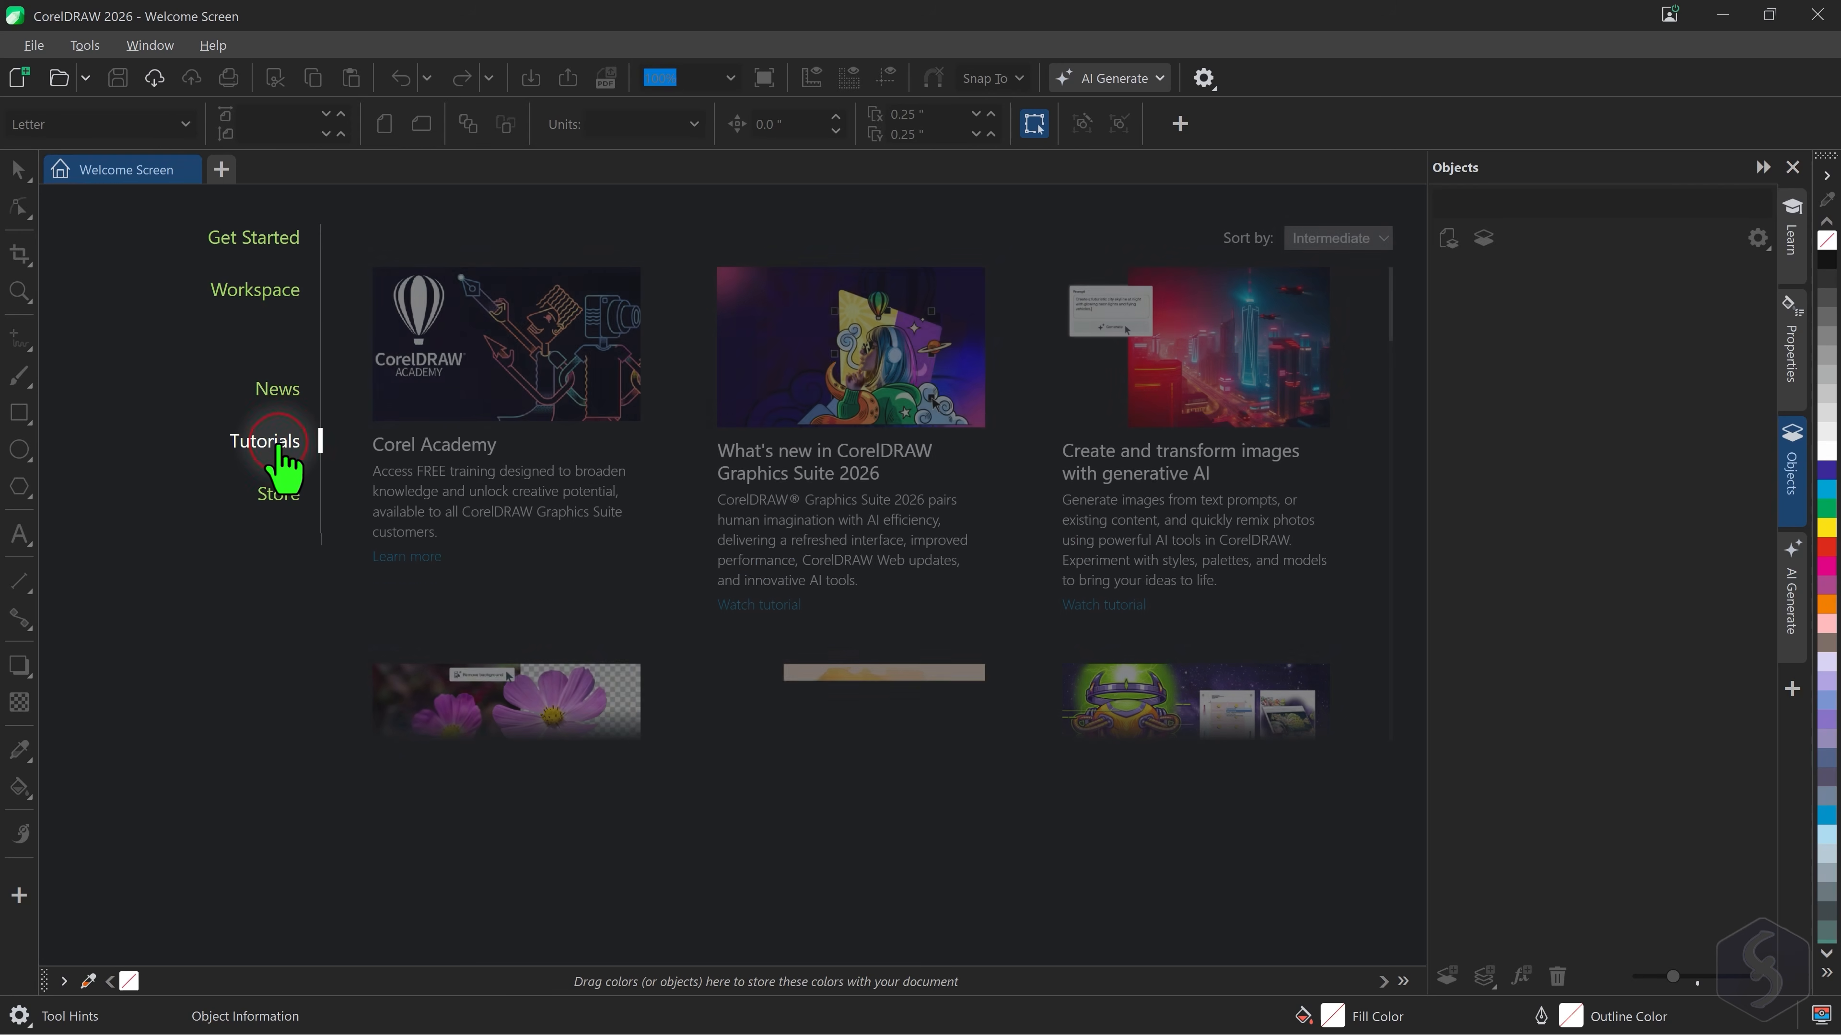
click(282, 508)
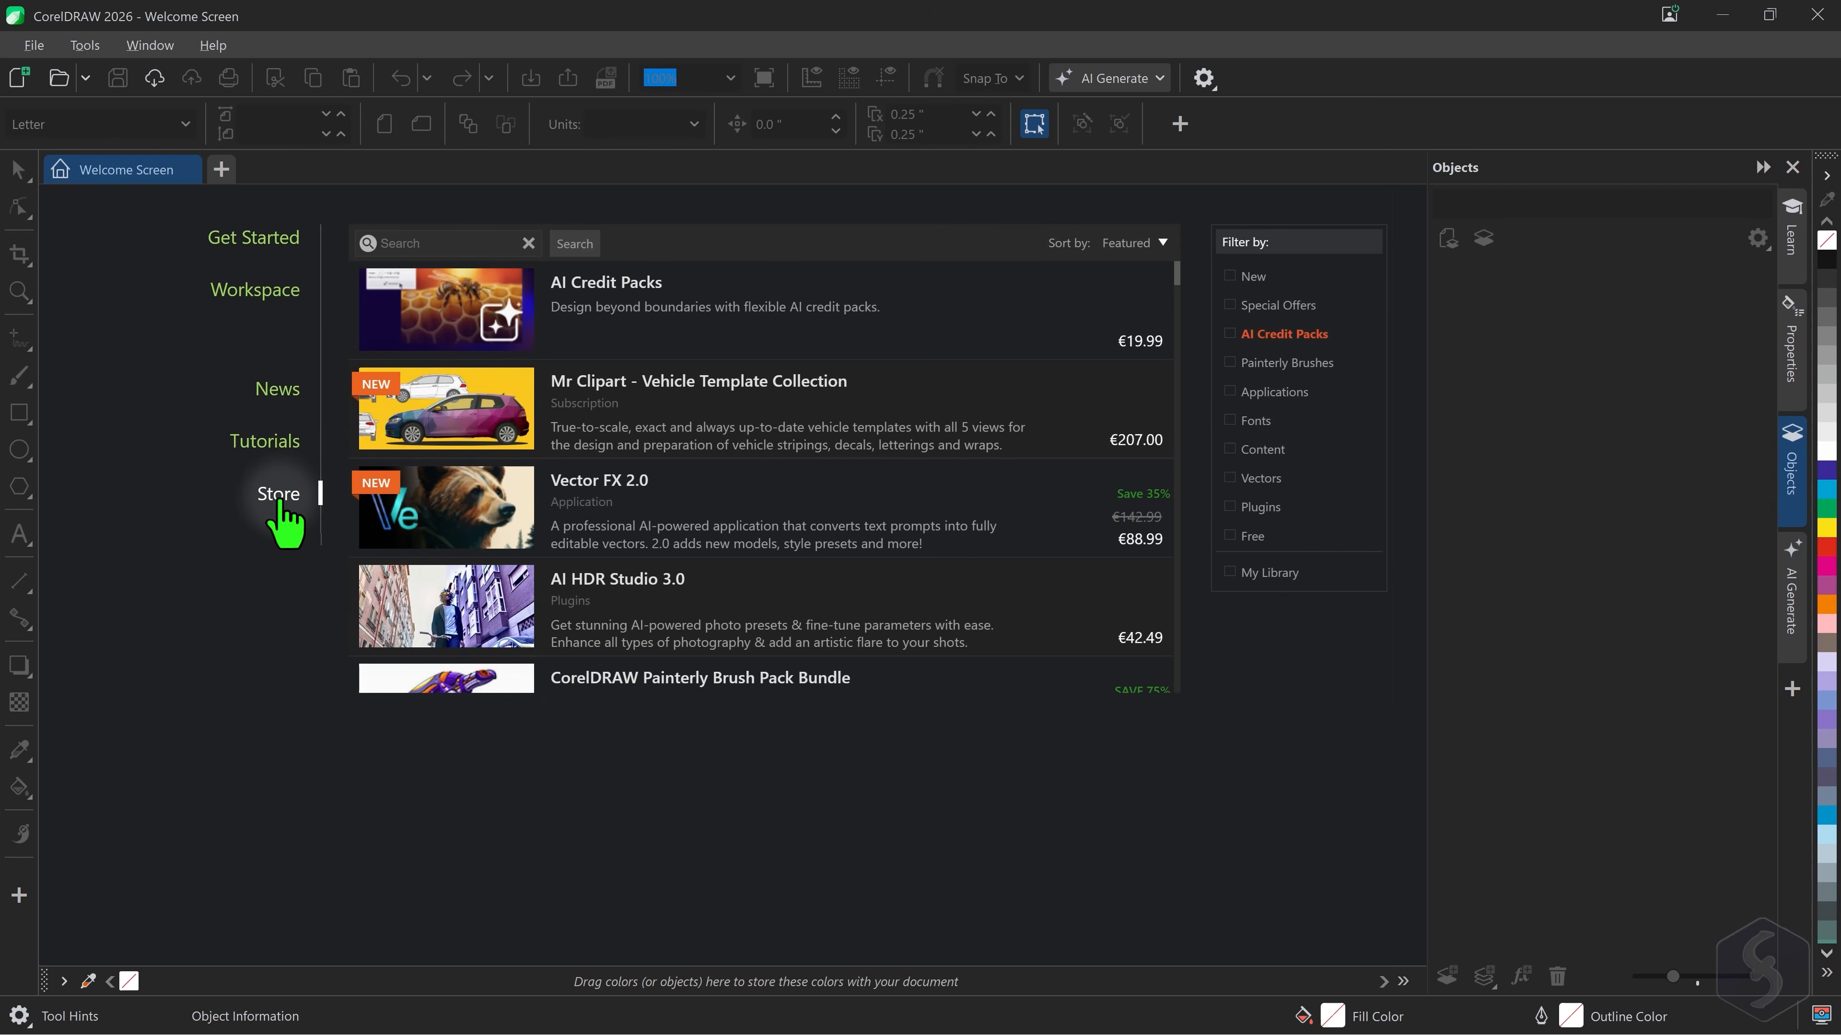
Start a new document and preview several of the ready-made templates, including the real estate and community newspaper layouts
click(19, 76)
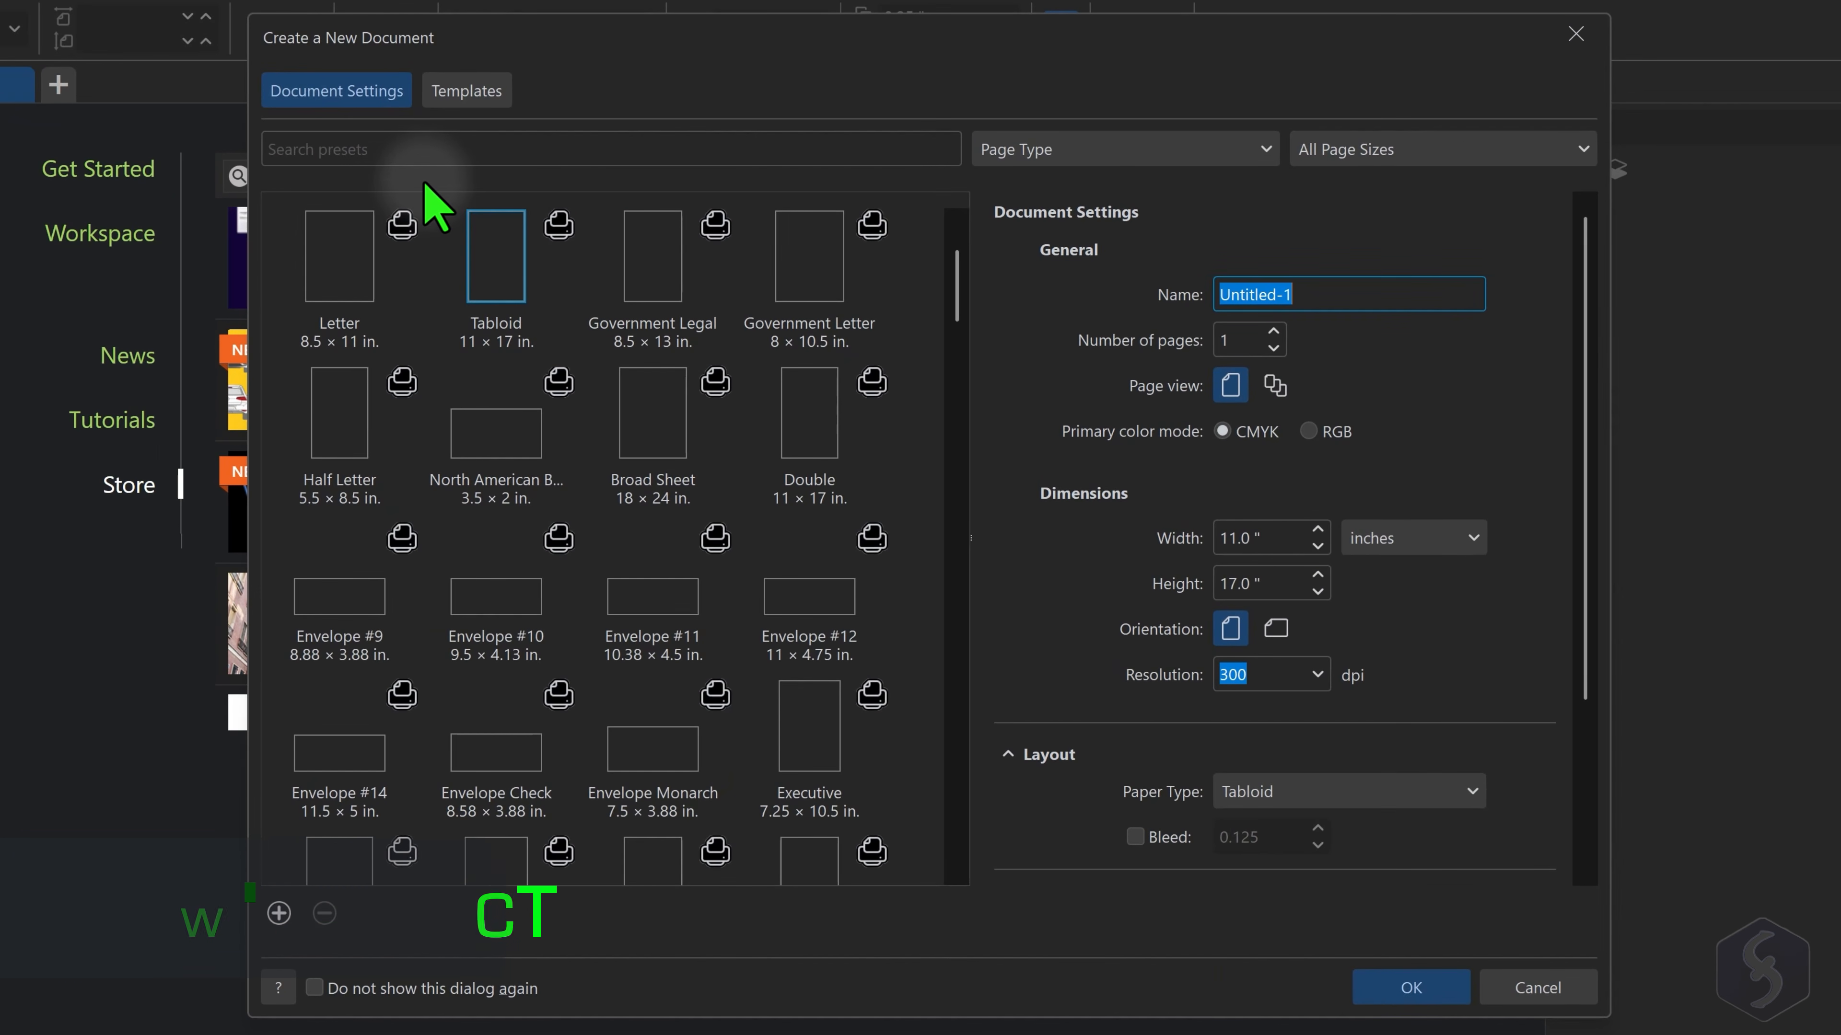
click(483, 89)
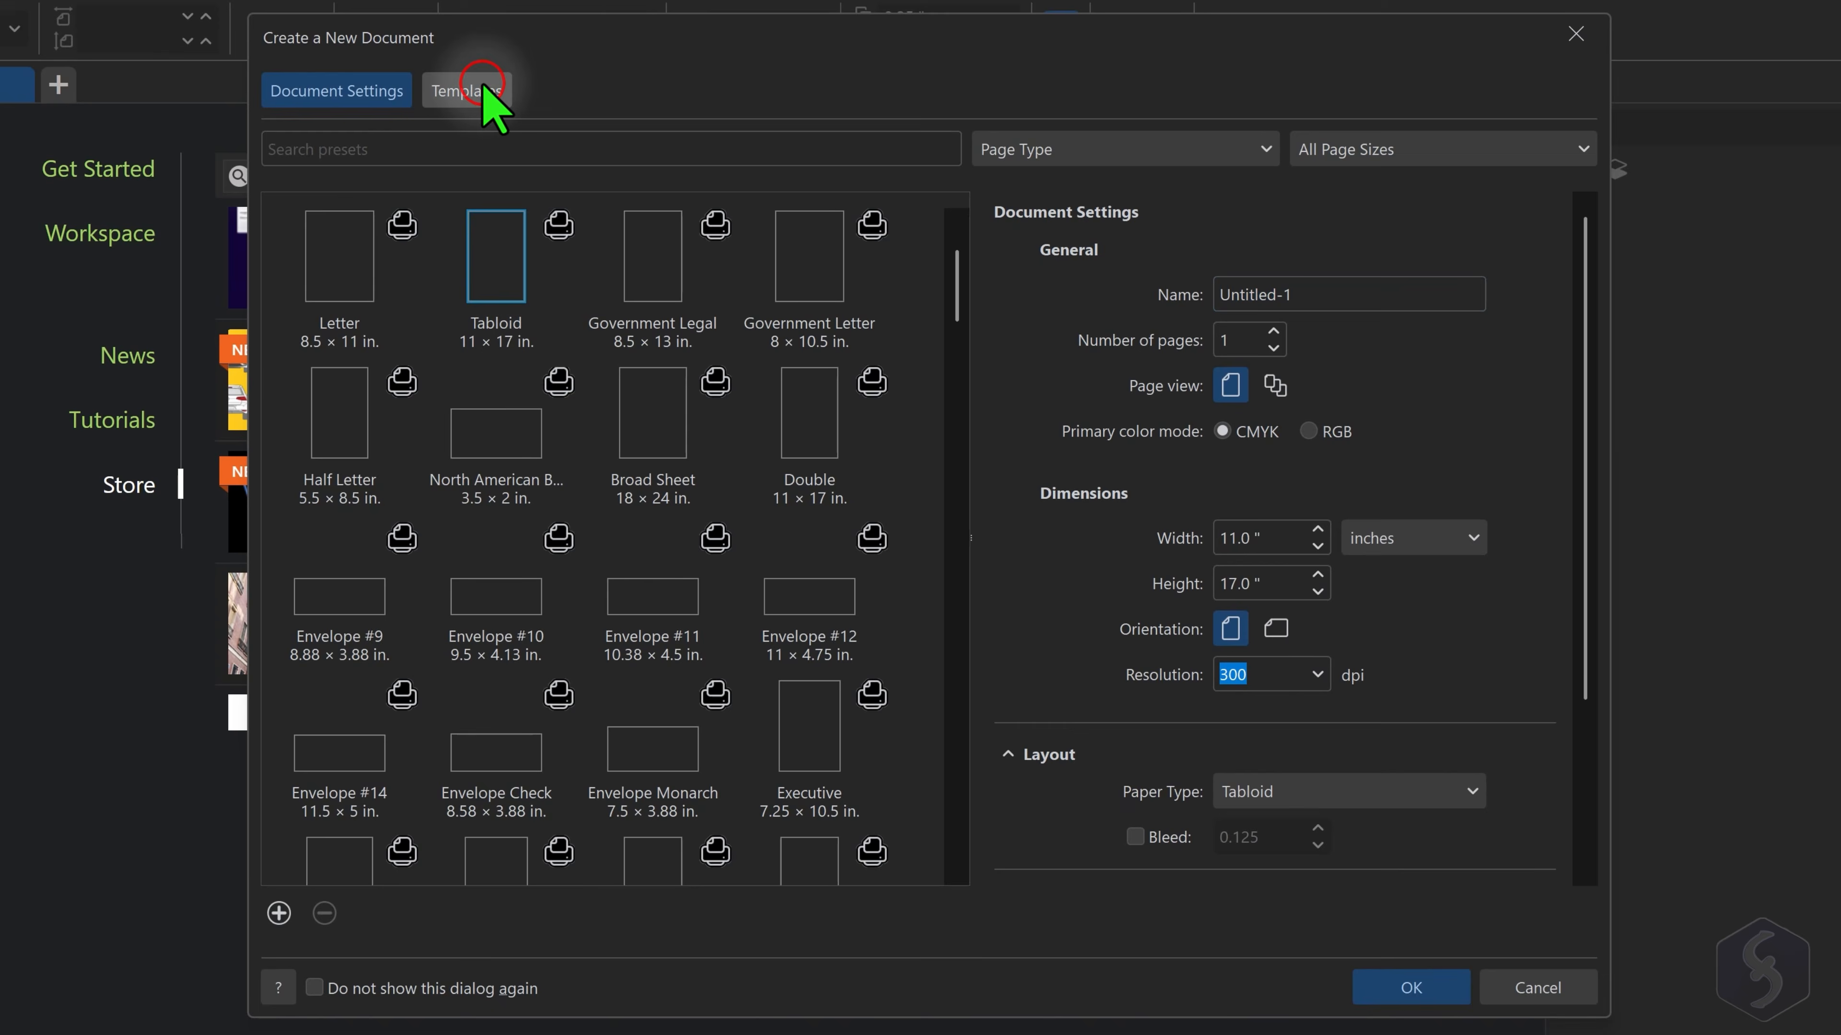
click(641, 395)
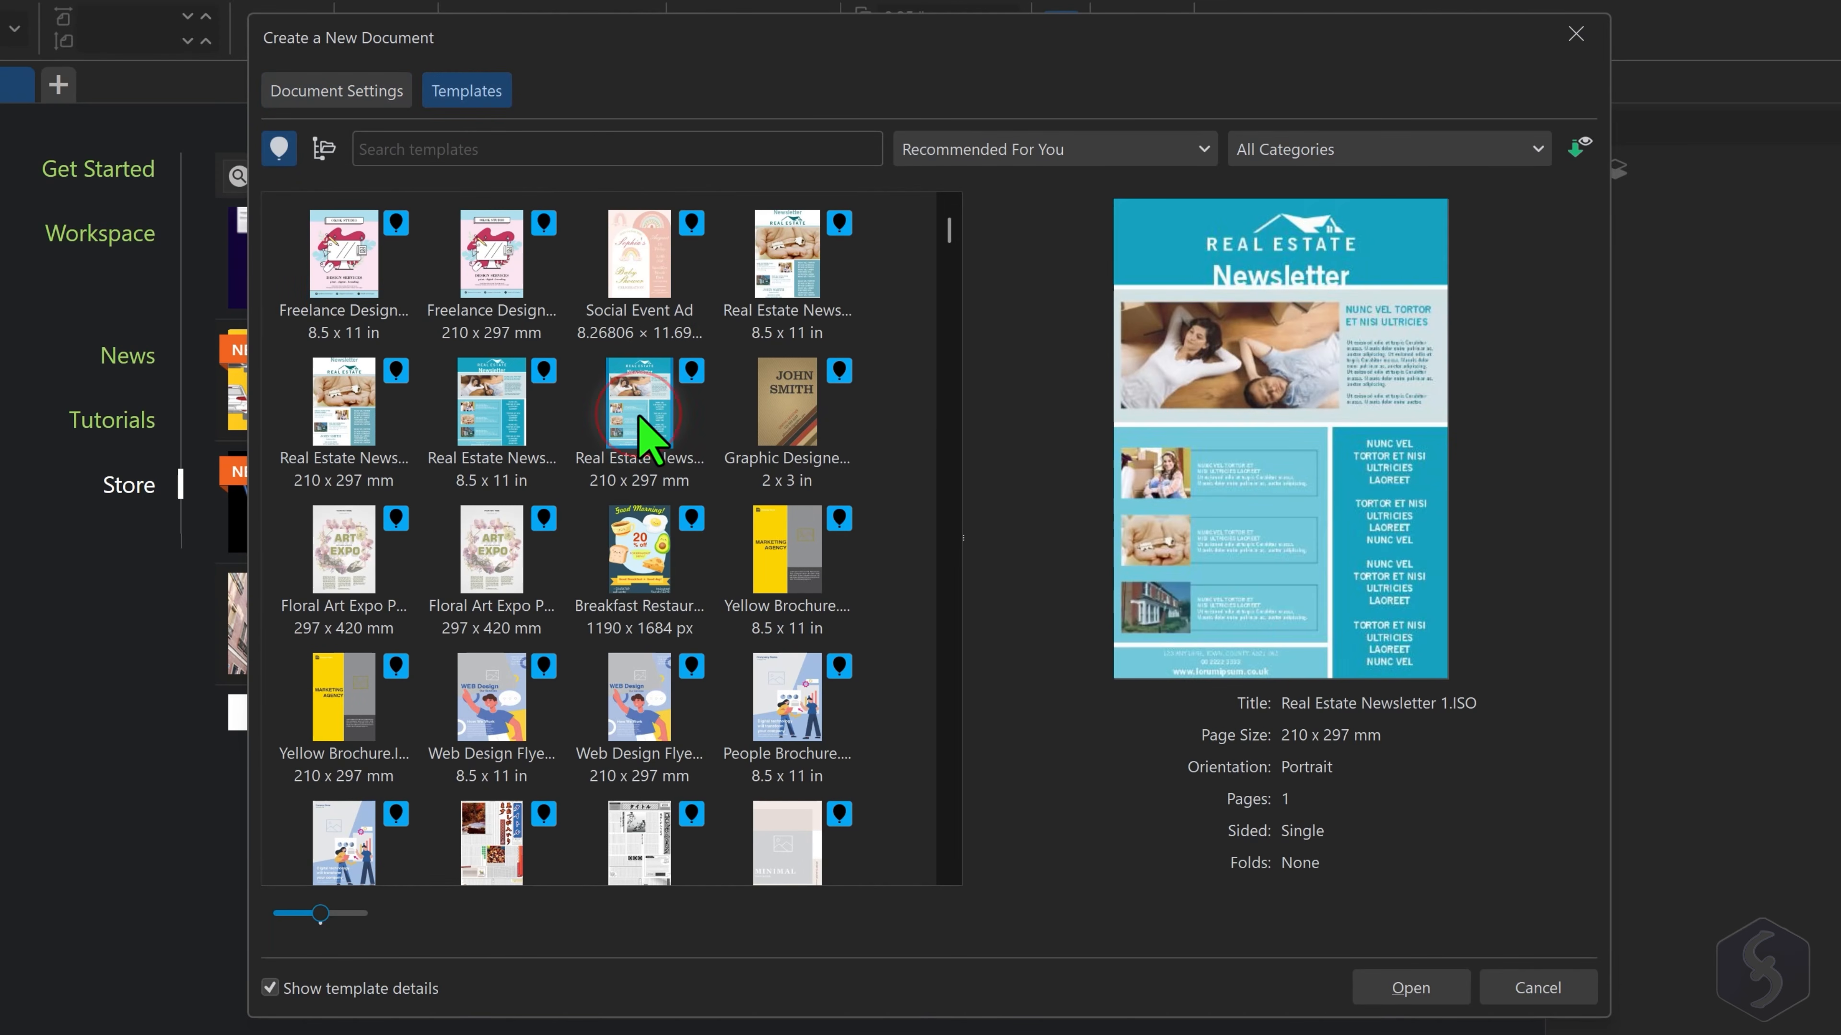
scroll(641, 478, down, 5)
click(634, 413)
click(518, 417)
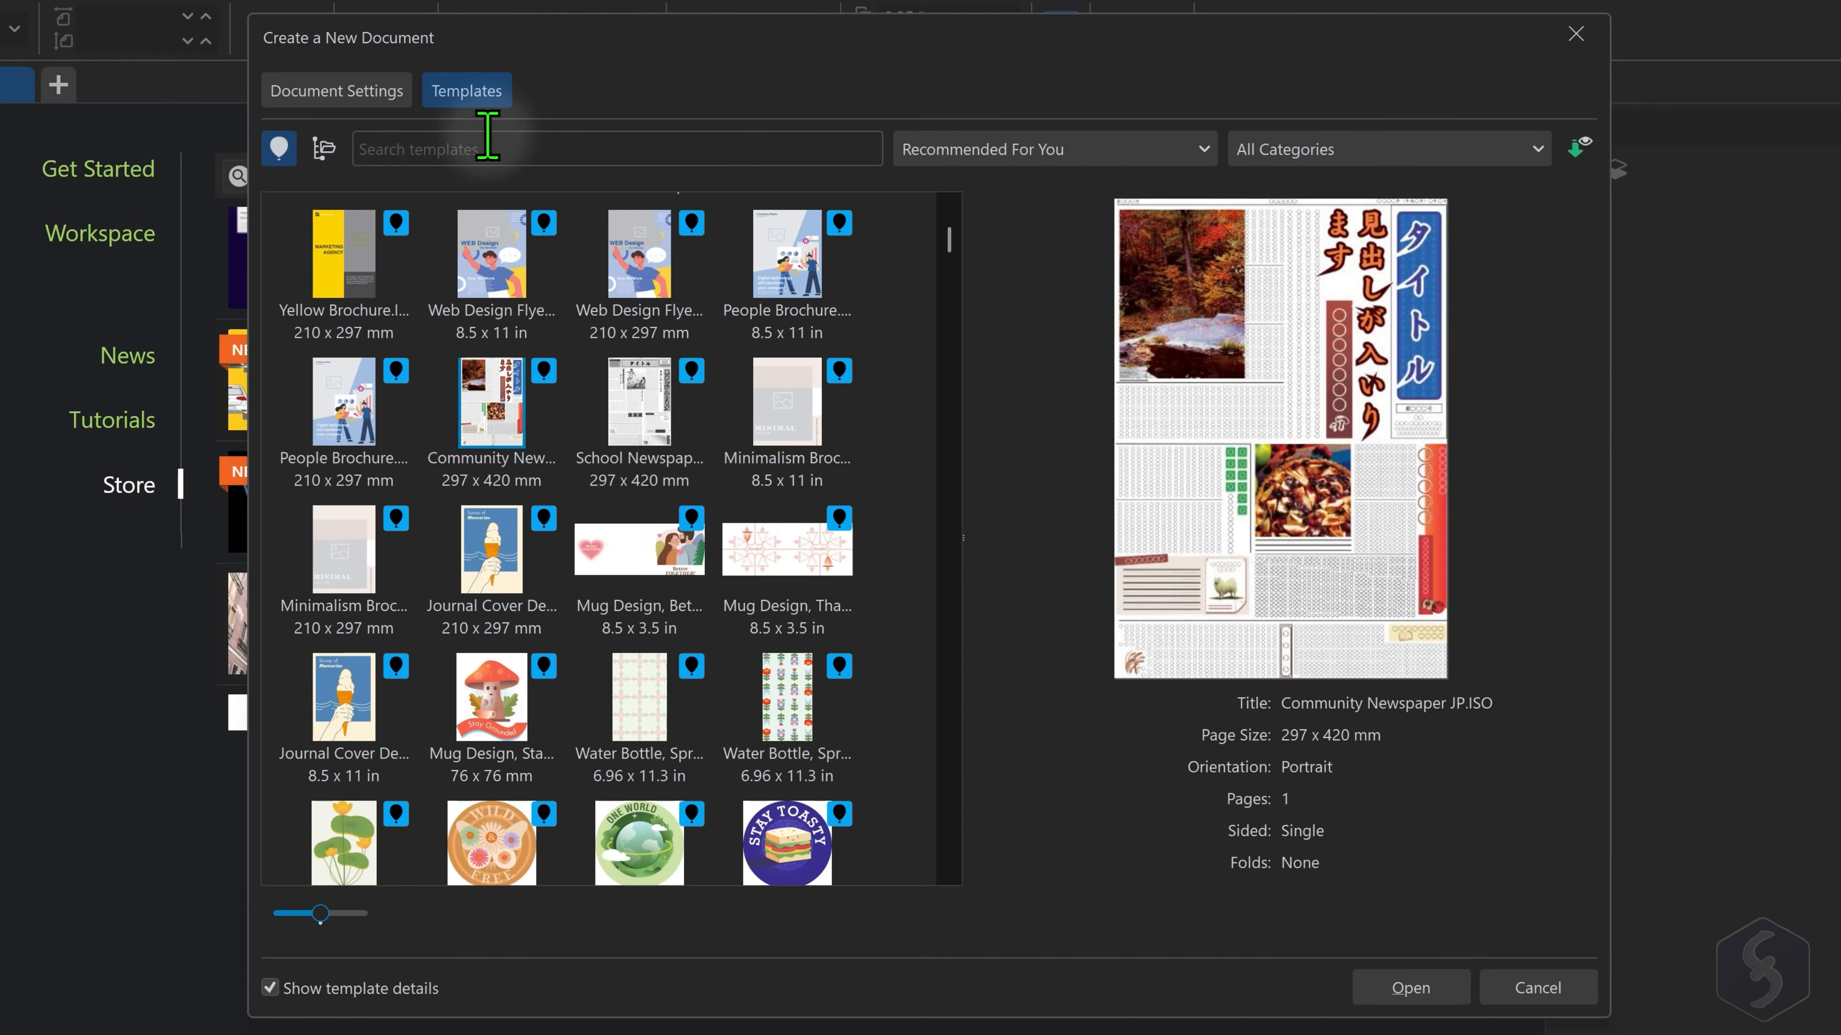
Return to the document settings, choose the A4 preset and name the document MyProject
click(348, 93)
scroll(485, 725, down, 5)
click(487, 750)
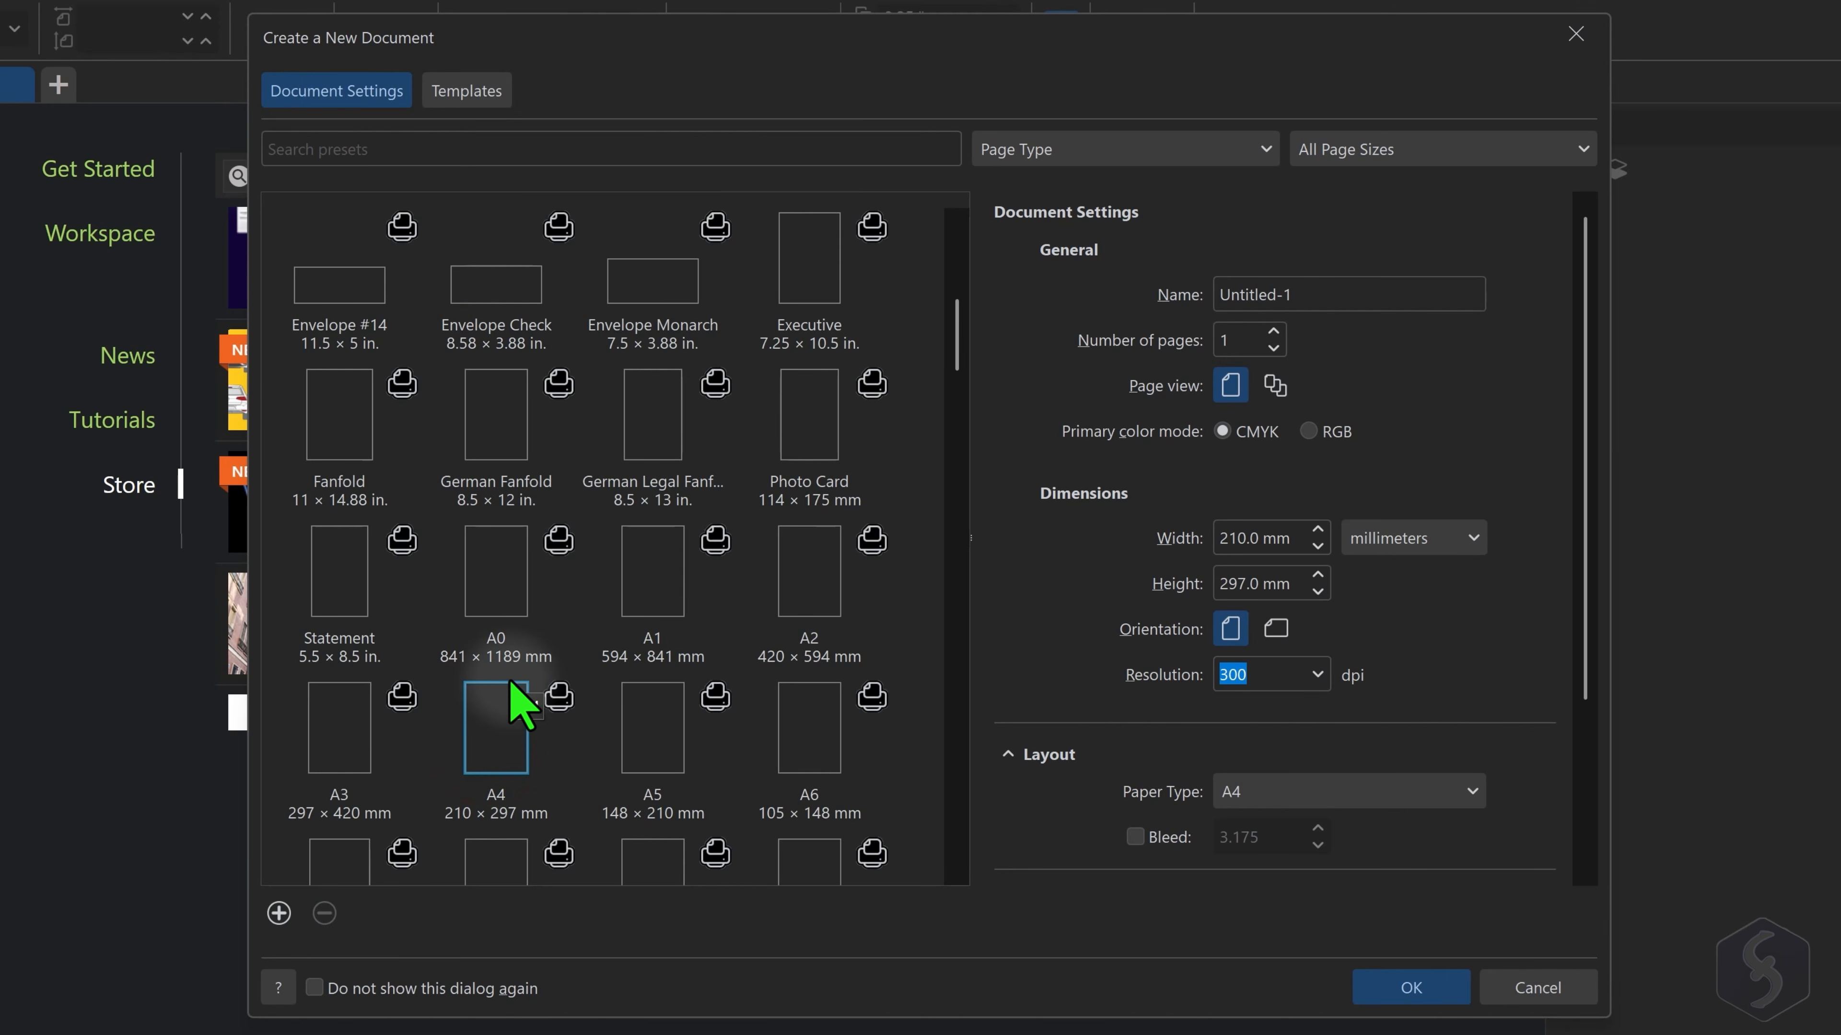
click(1352, 294)
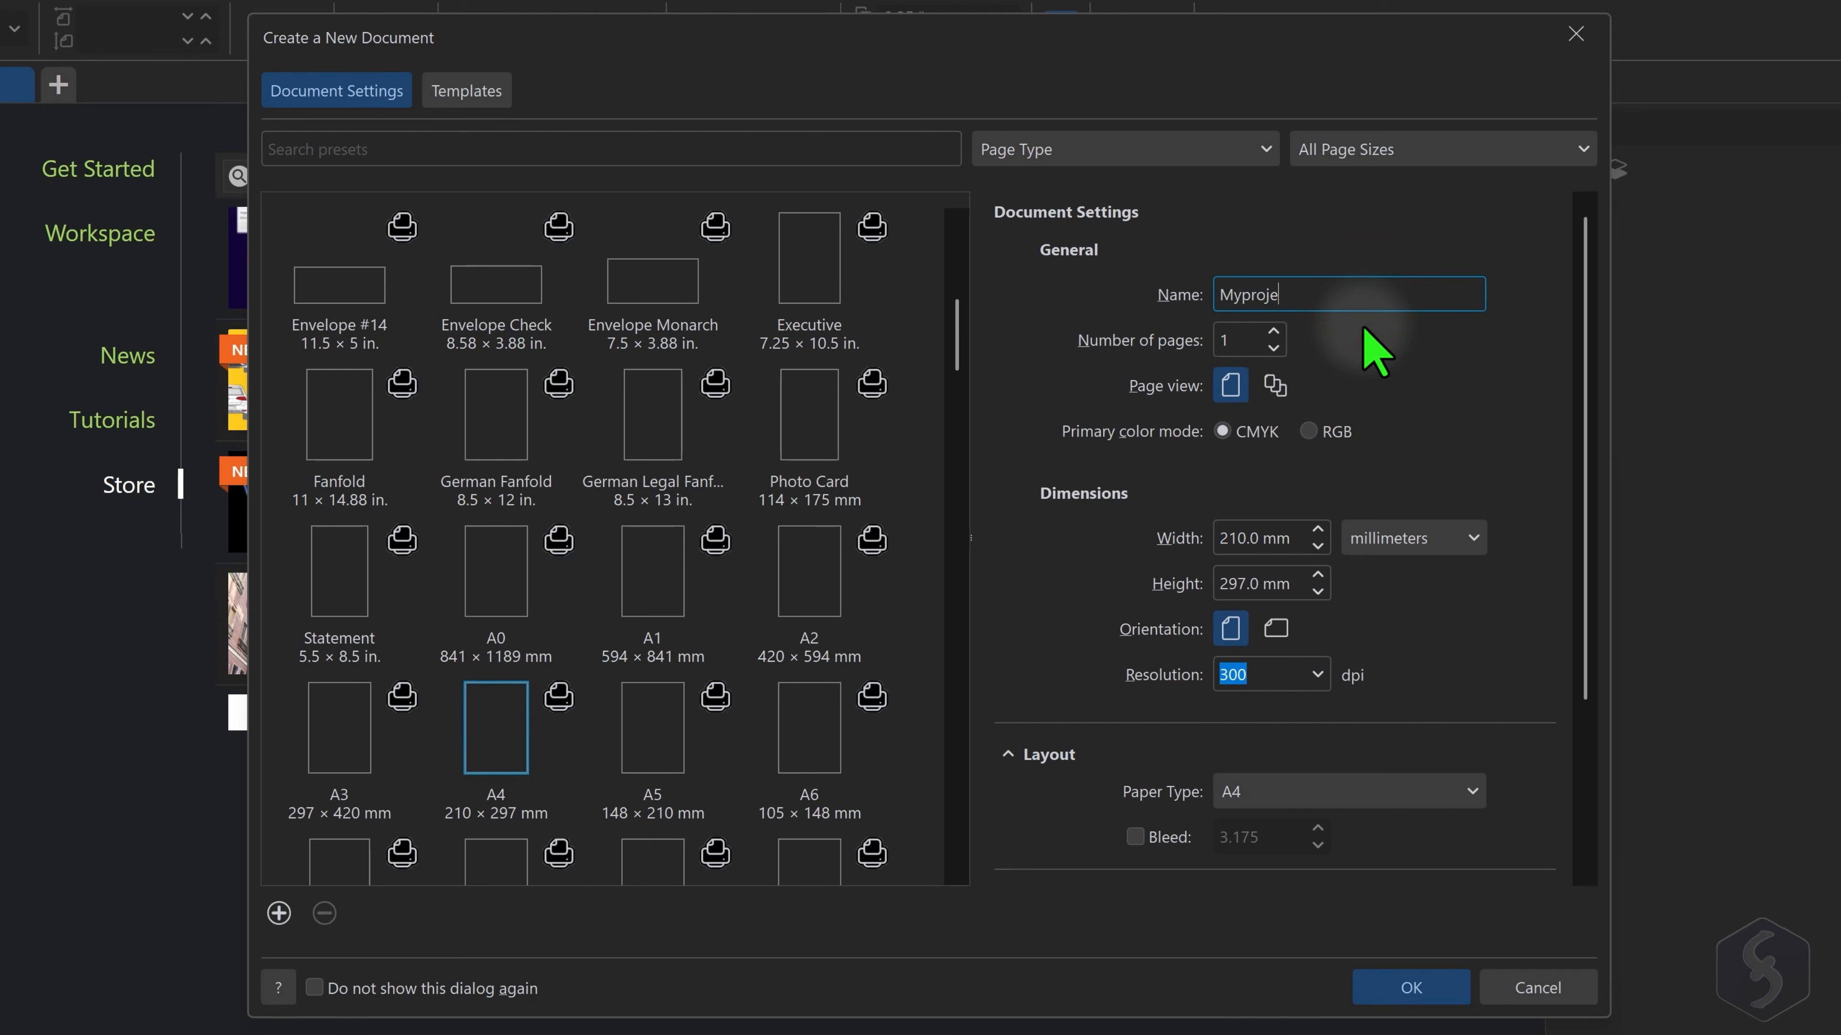
text(Myproject)
click(1250, 293)
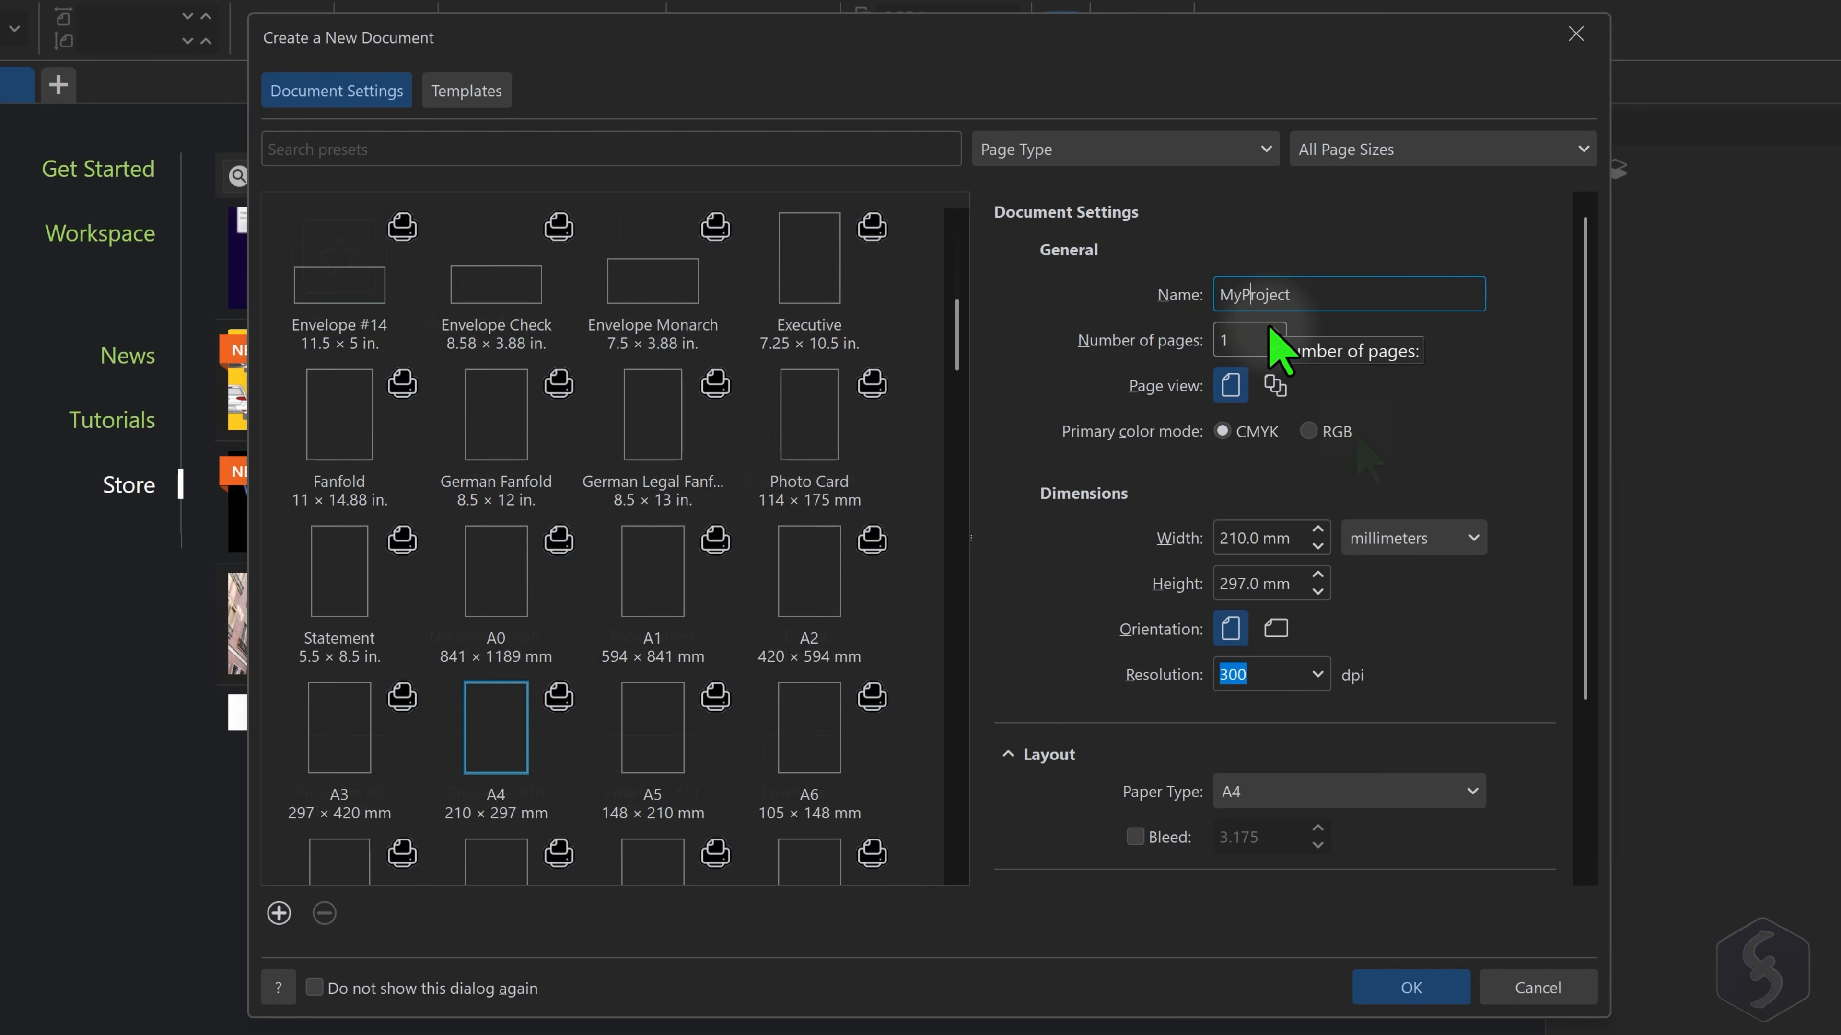
Create the document in CMYK color mode with a landscape page of 297 × 210 mm at 300 dpi
click(1308, 431)
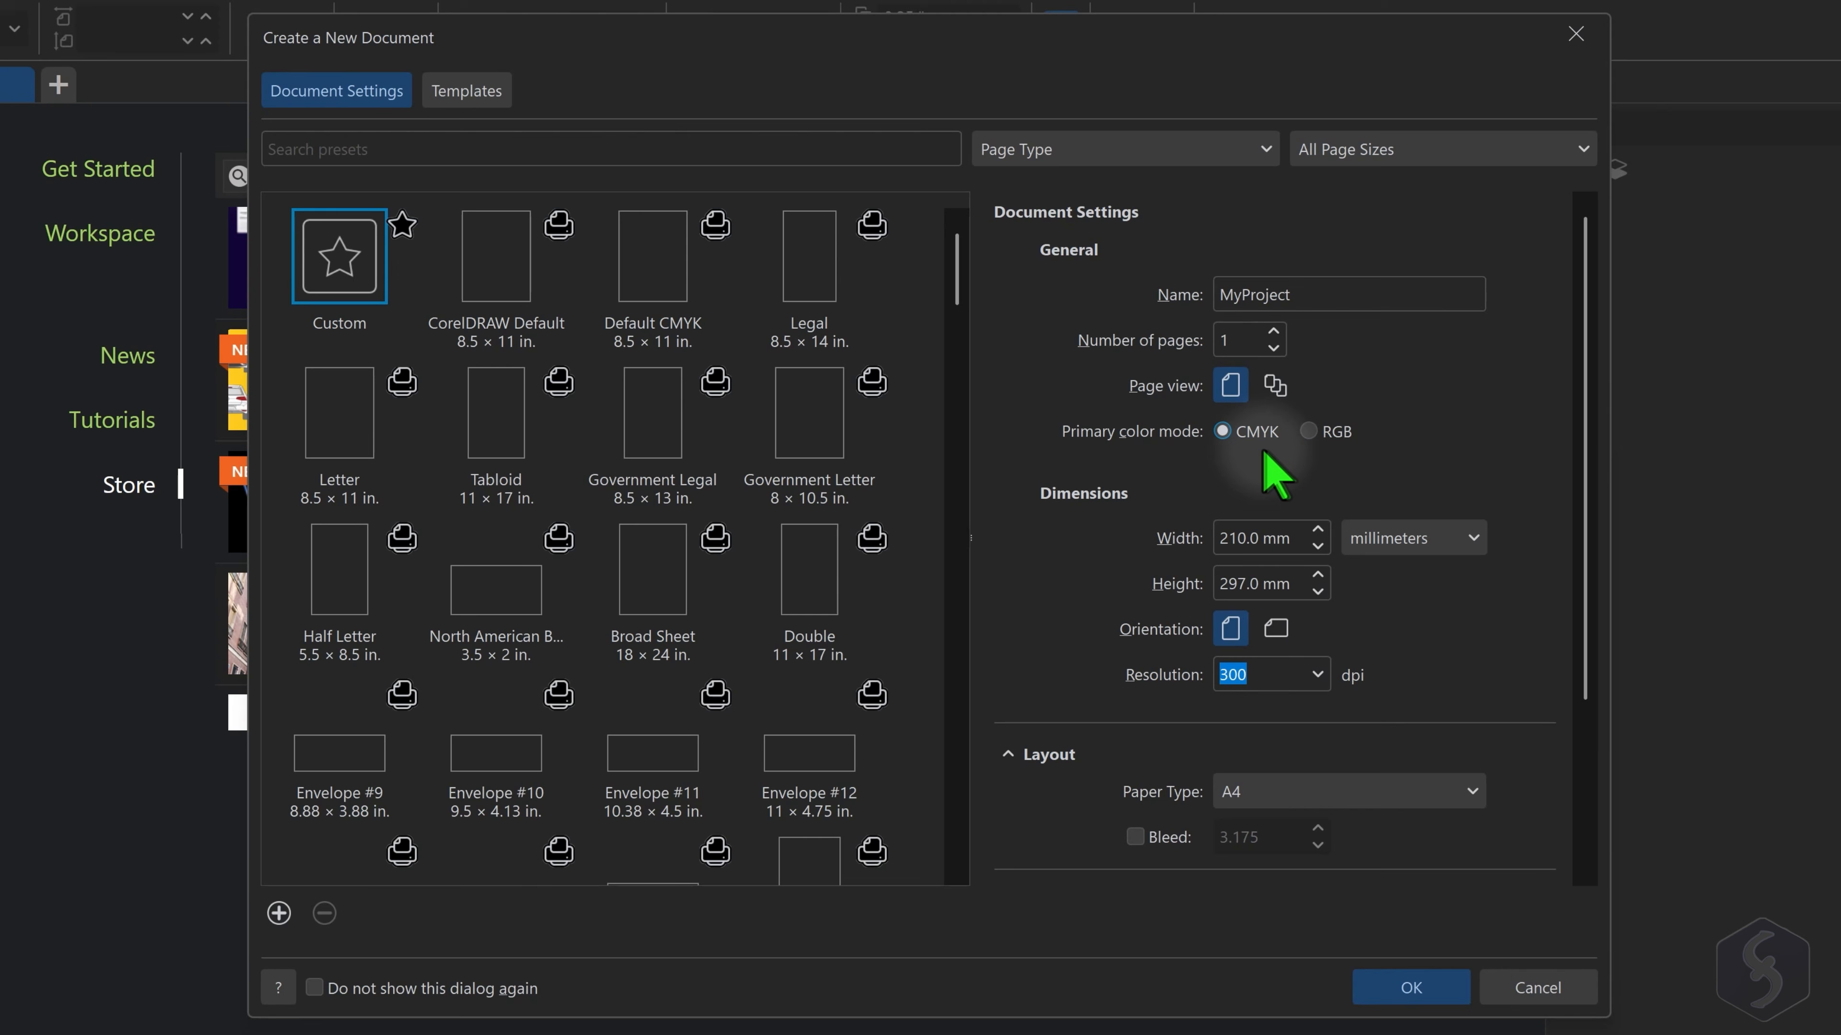
drag(1294, 541, 1193, 546)
drag(1295, 581, 1197, 578)
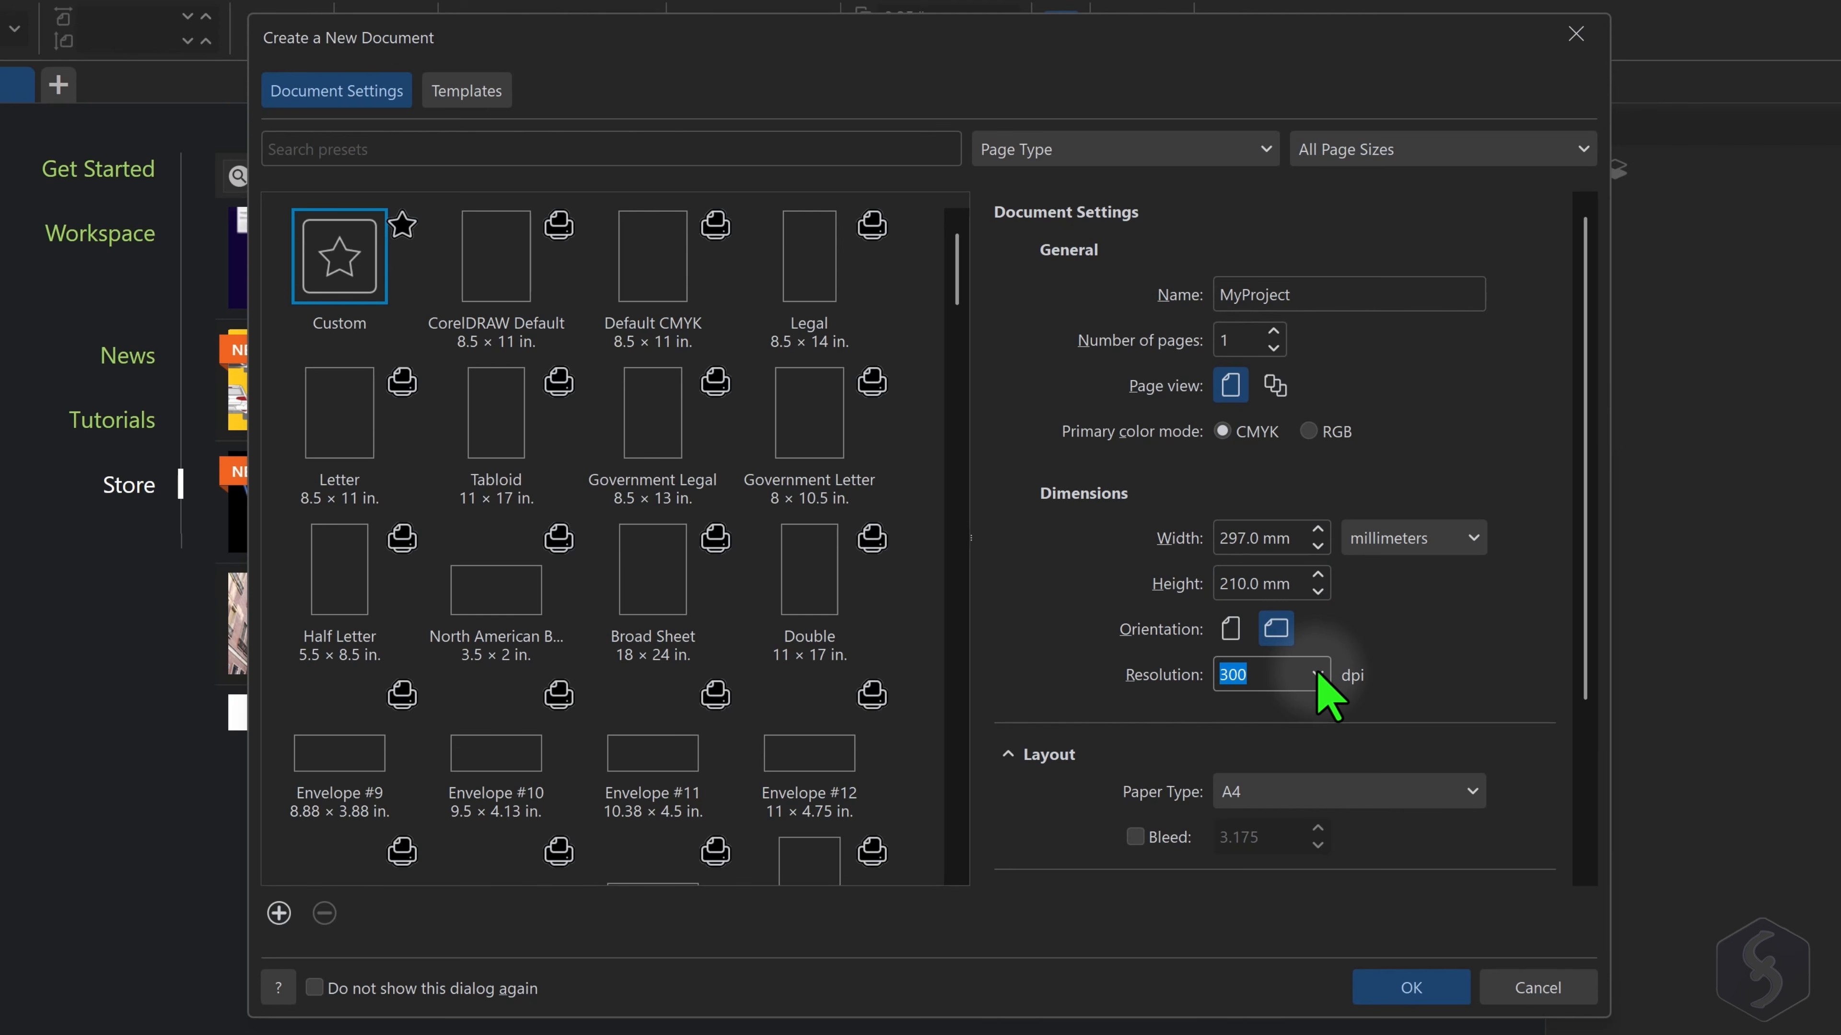
scroll(1318, 674, down, 1)
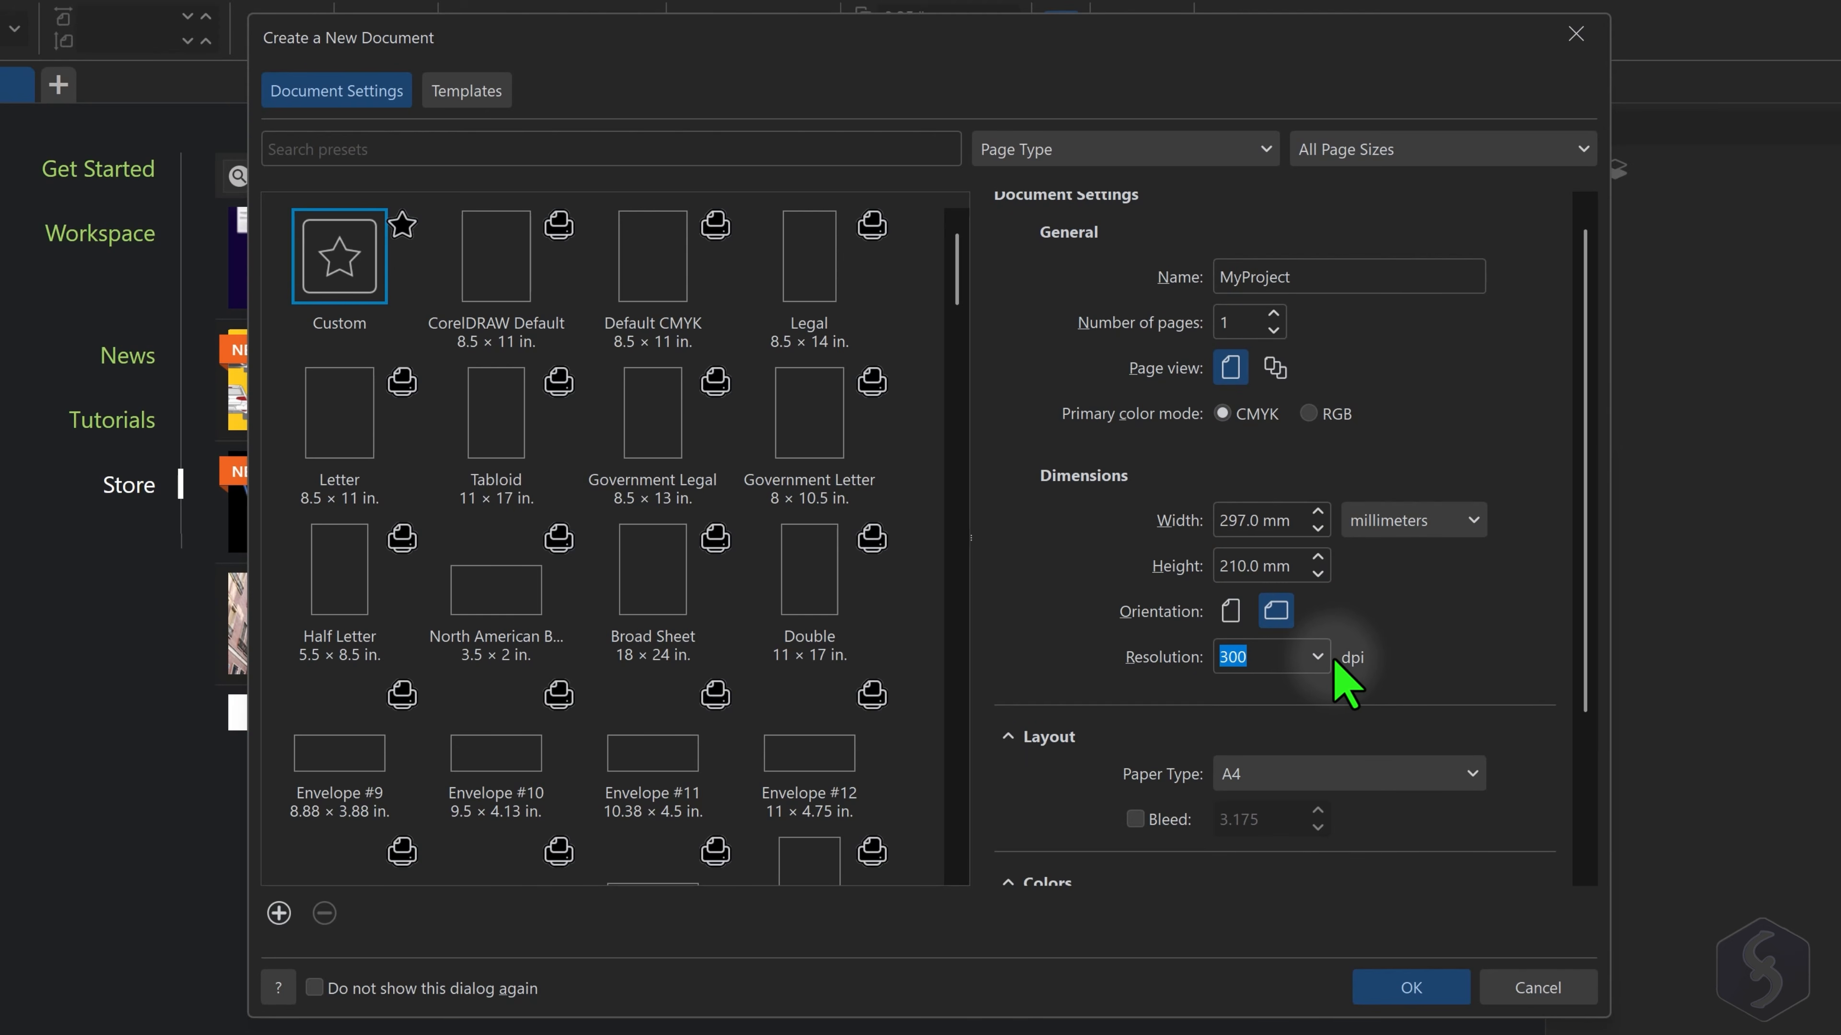
scroll(1316, 685, down, 3)
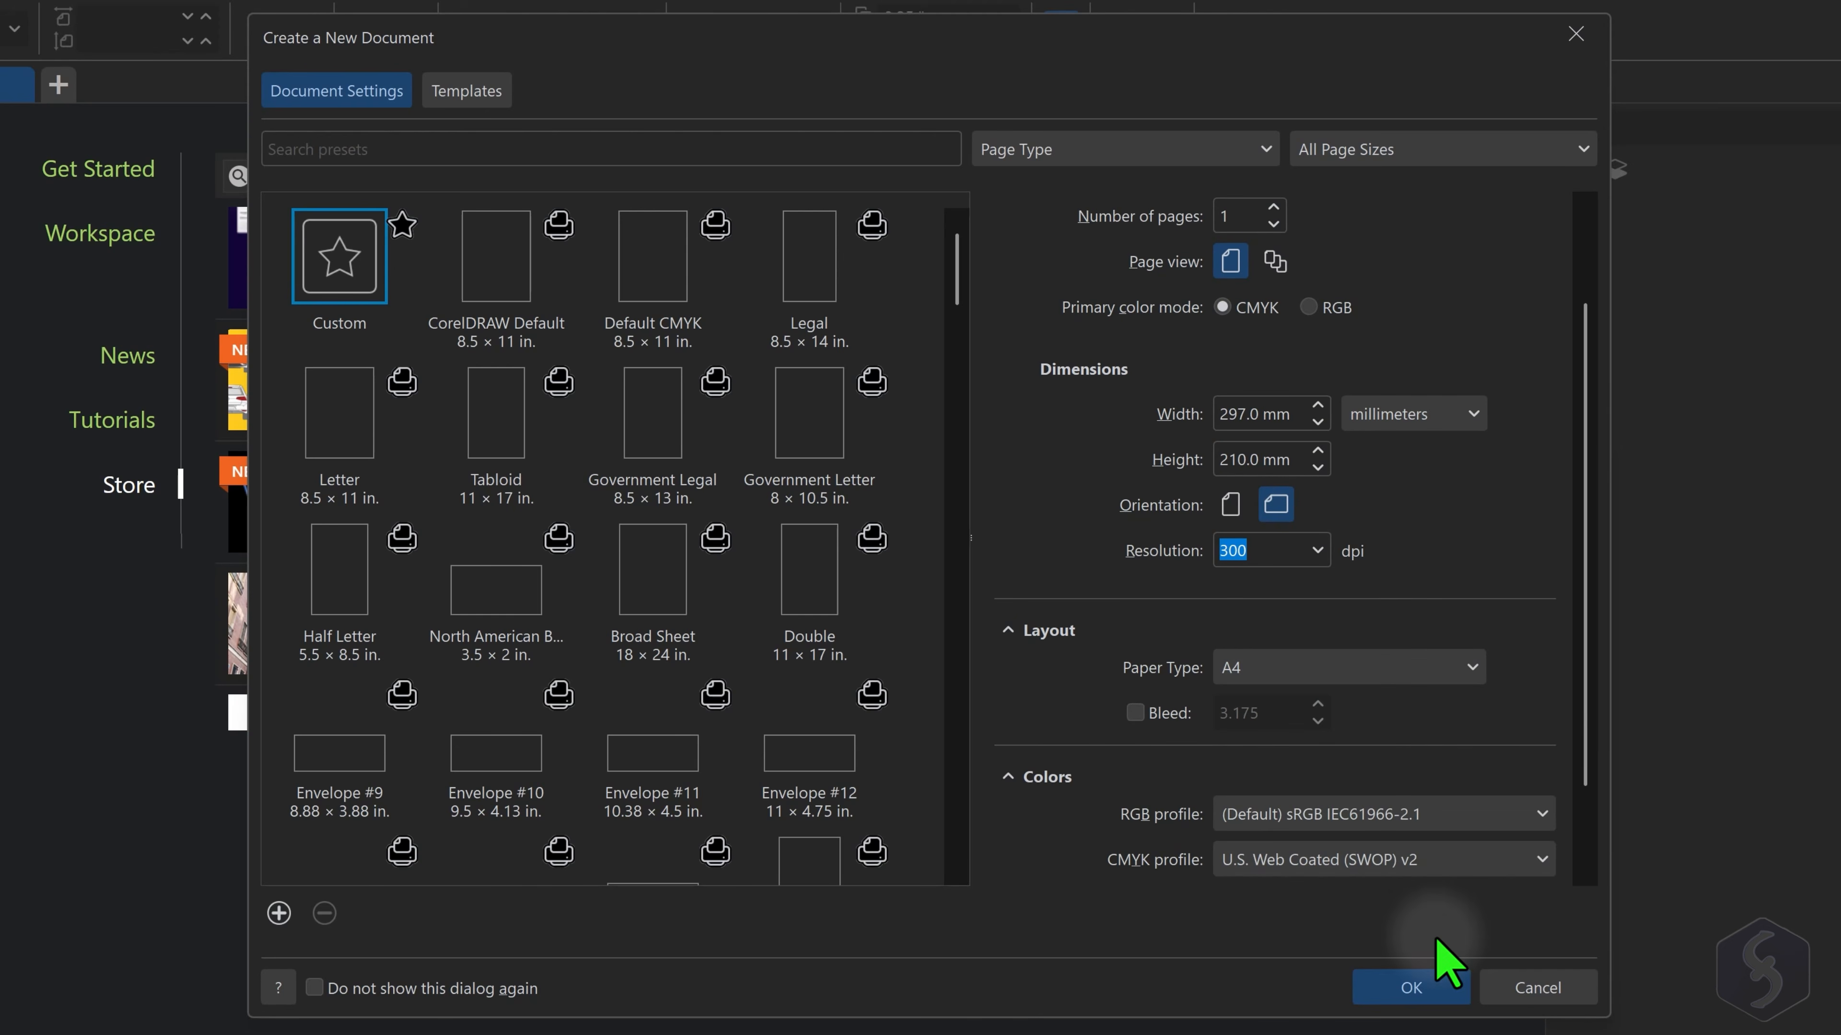
click(1410, 986)
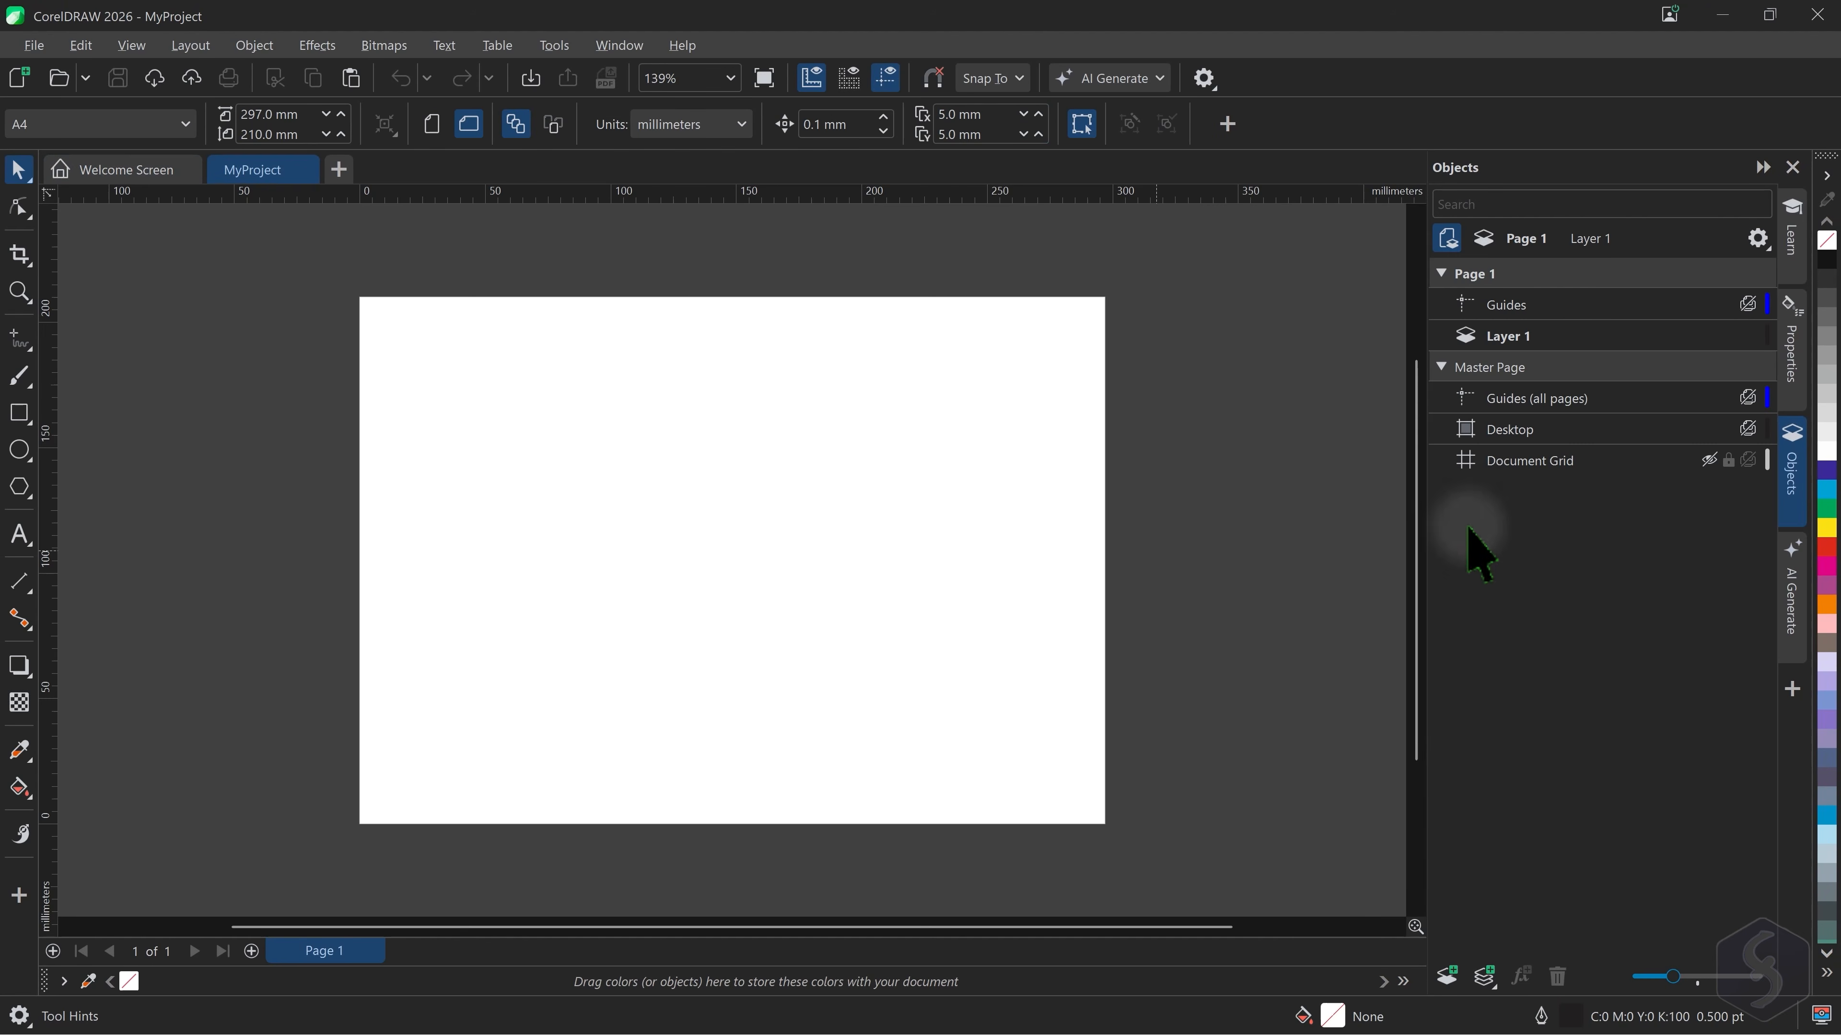
Collapse the Objects docker and add a second page after Page 1
click(1794, 476)
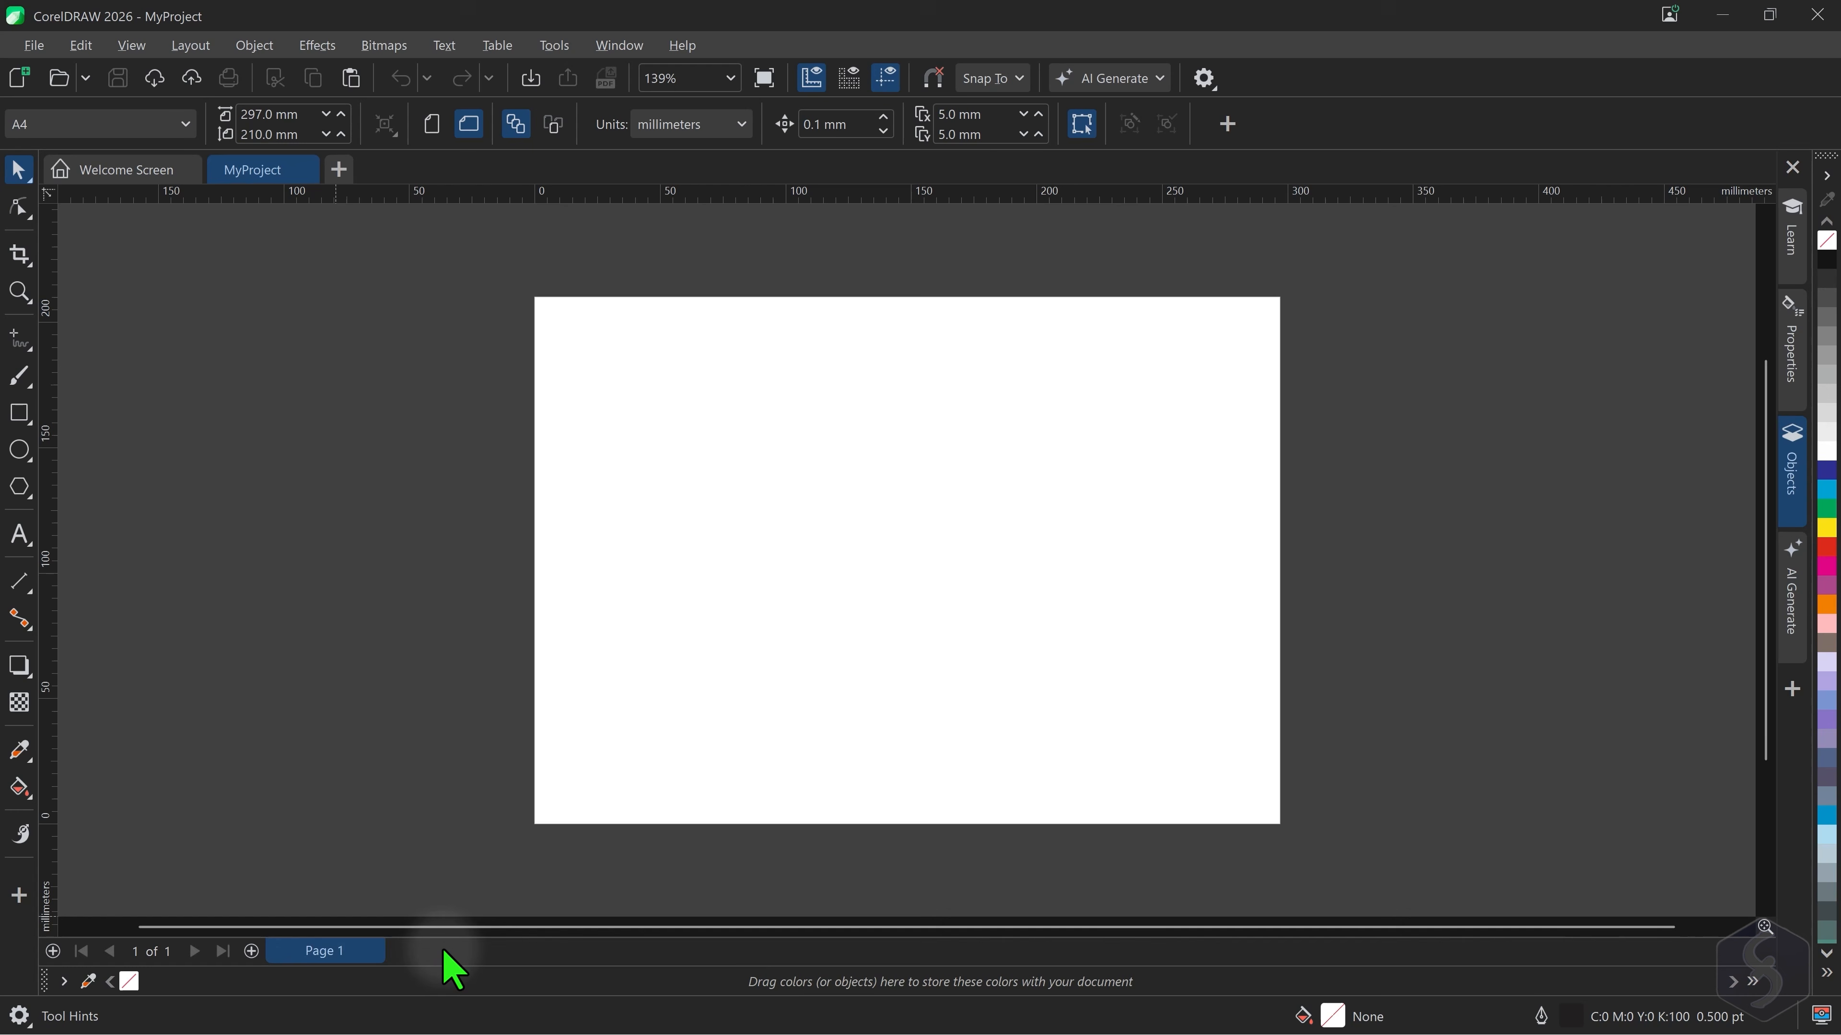
click(252, 951)
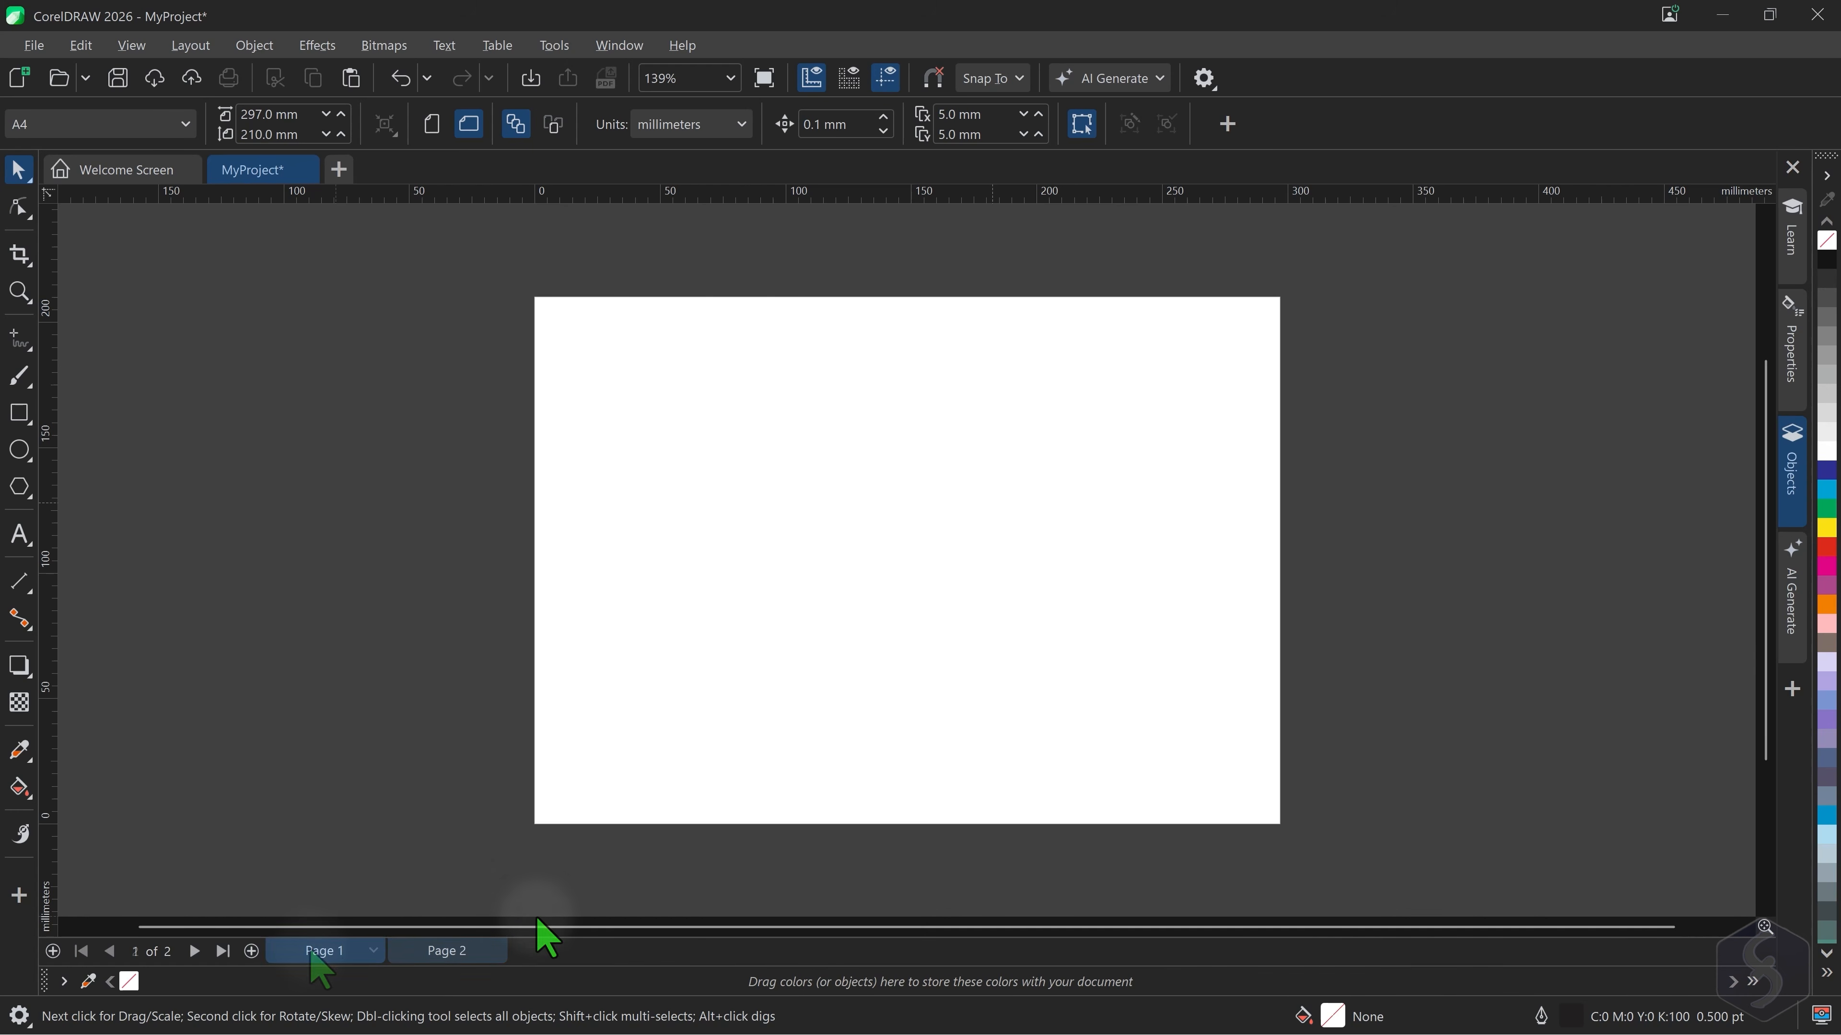
Open the Learn docker and read through its Shapes topic, including the related help, videos and tutorials
click(1793, 243)
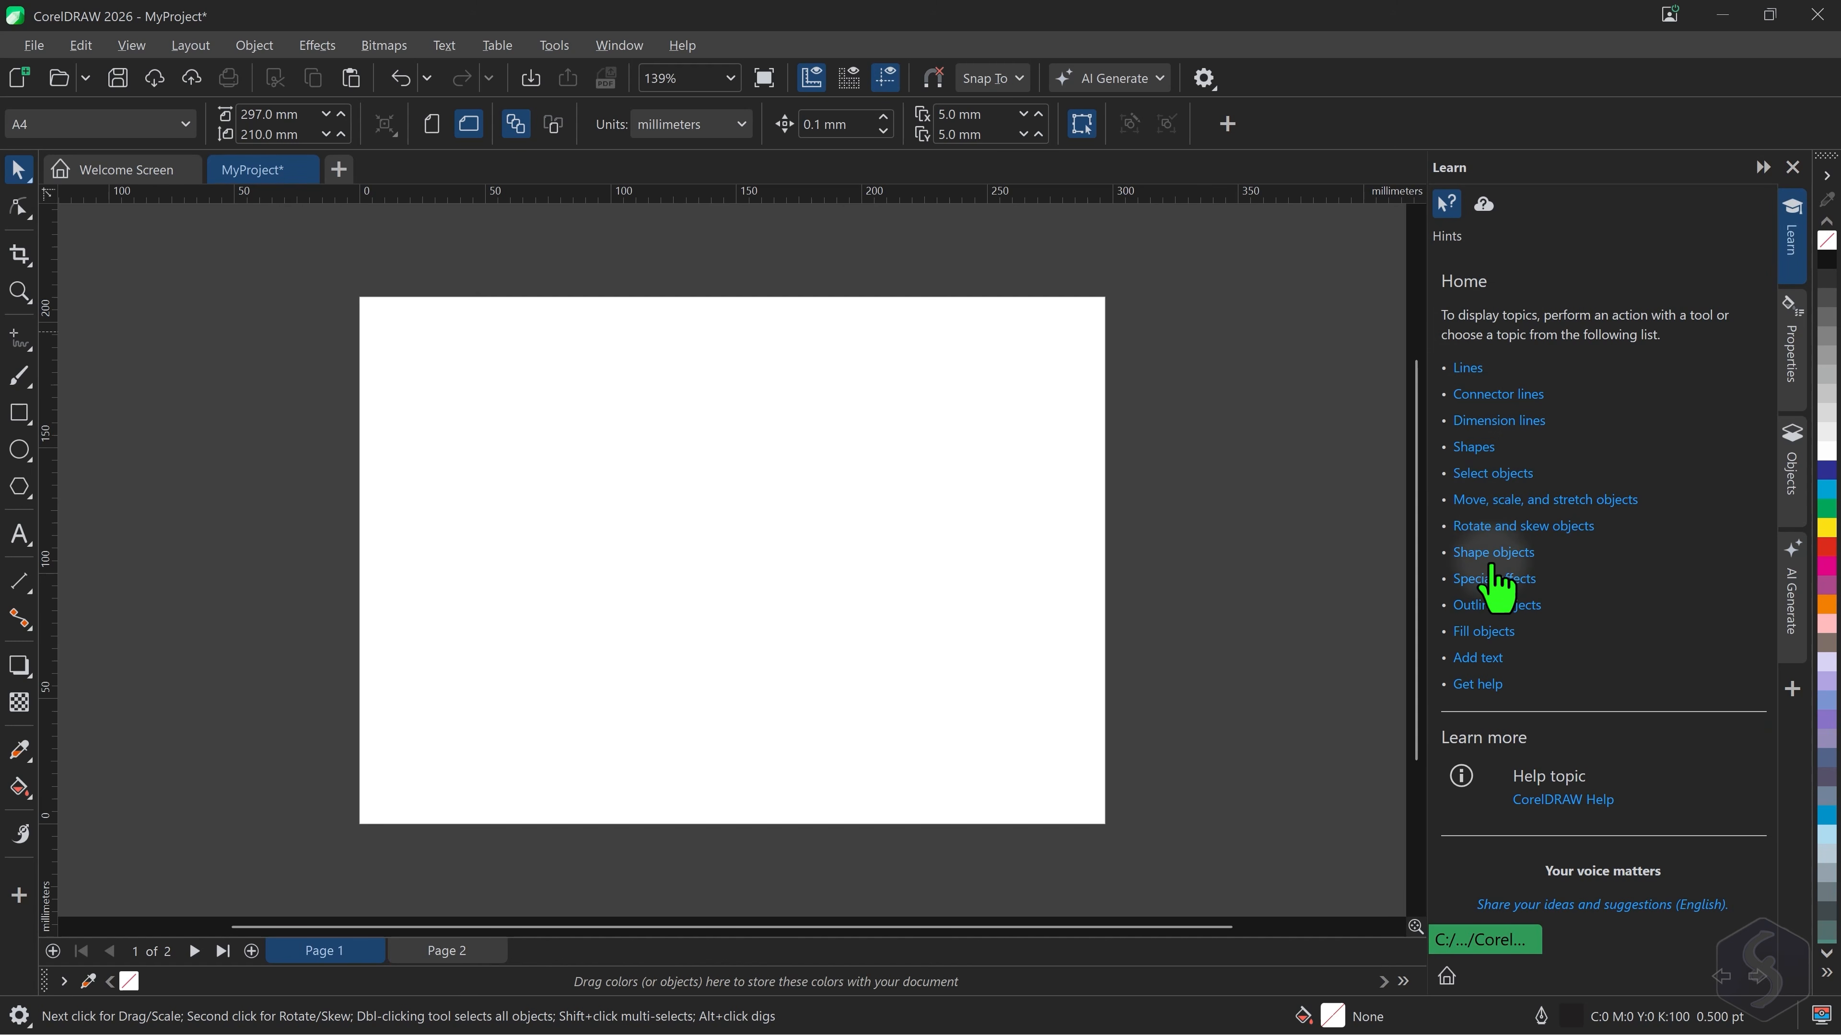
click(1475, 446)
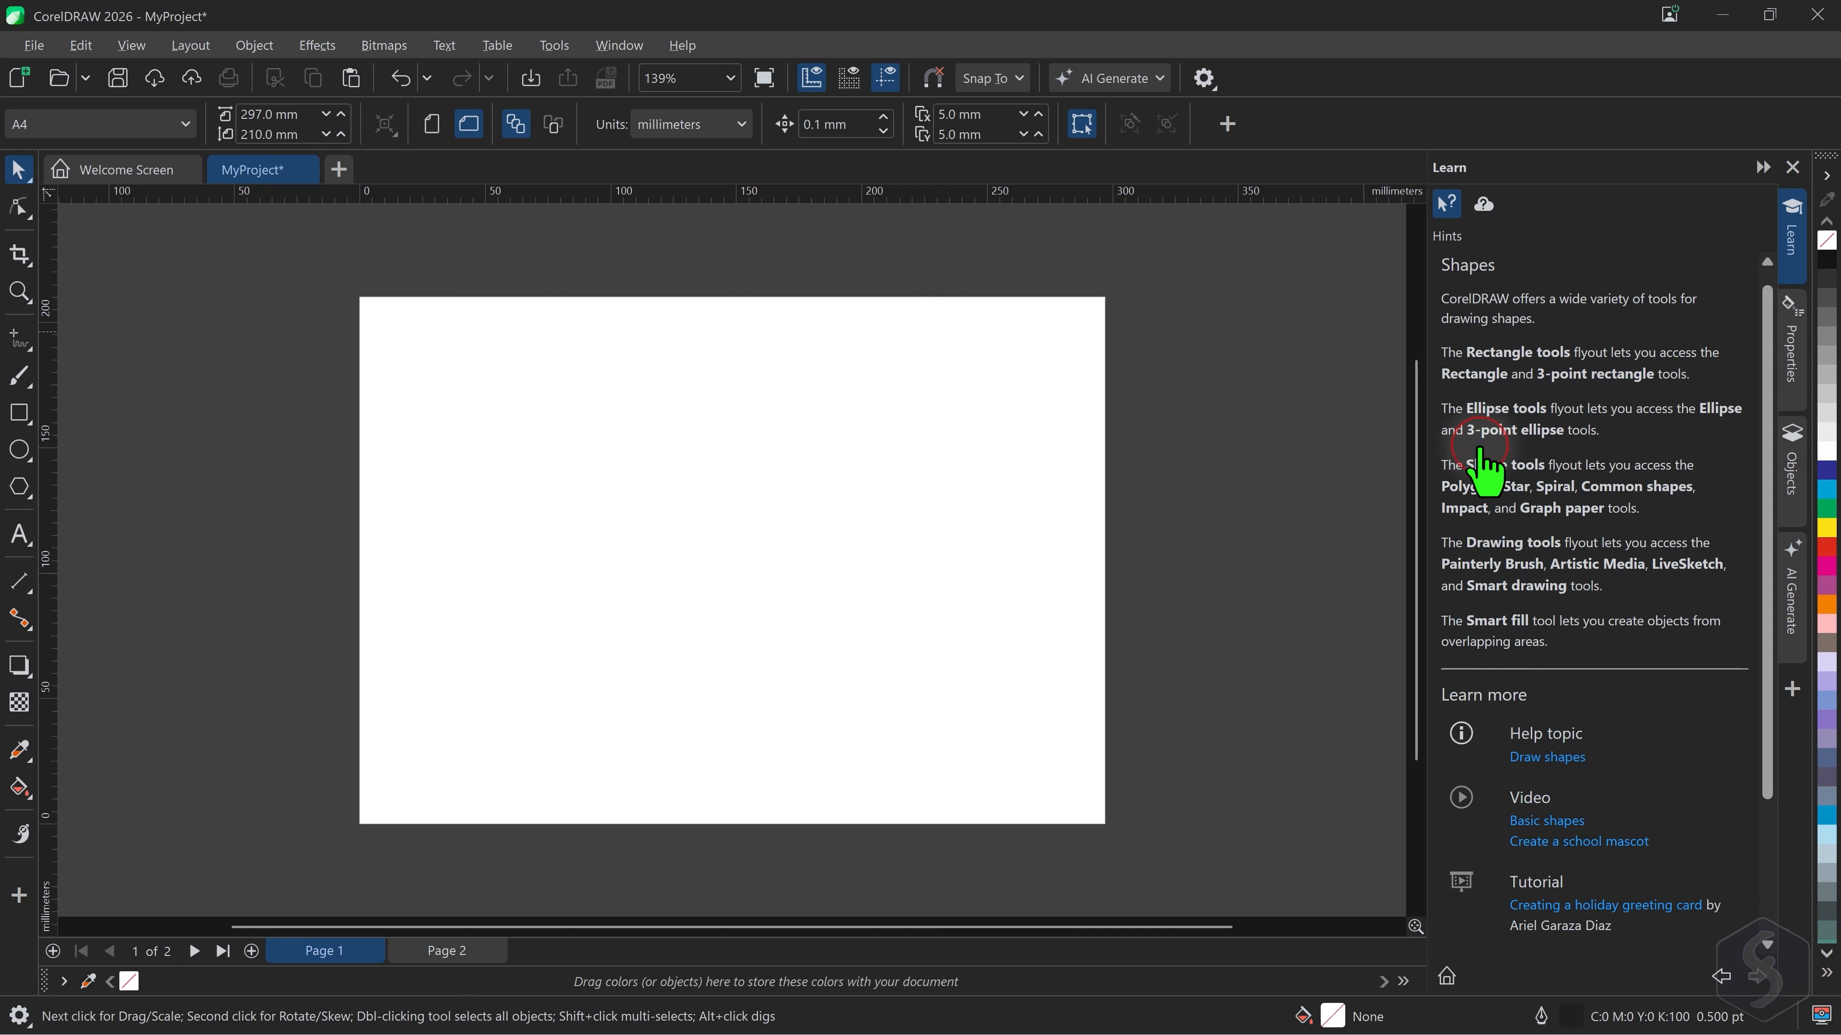
scroll(1631, 453, down, 3)
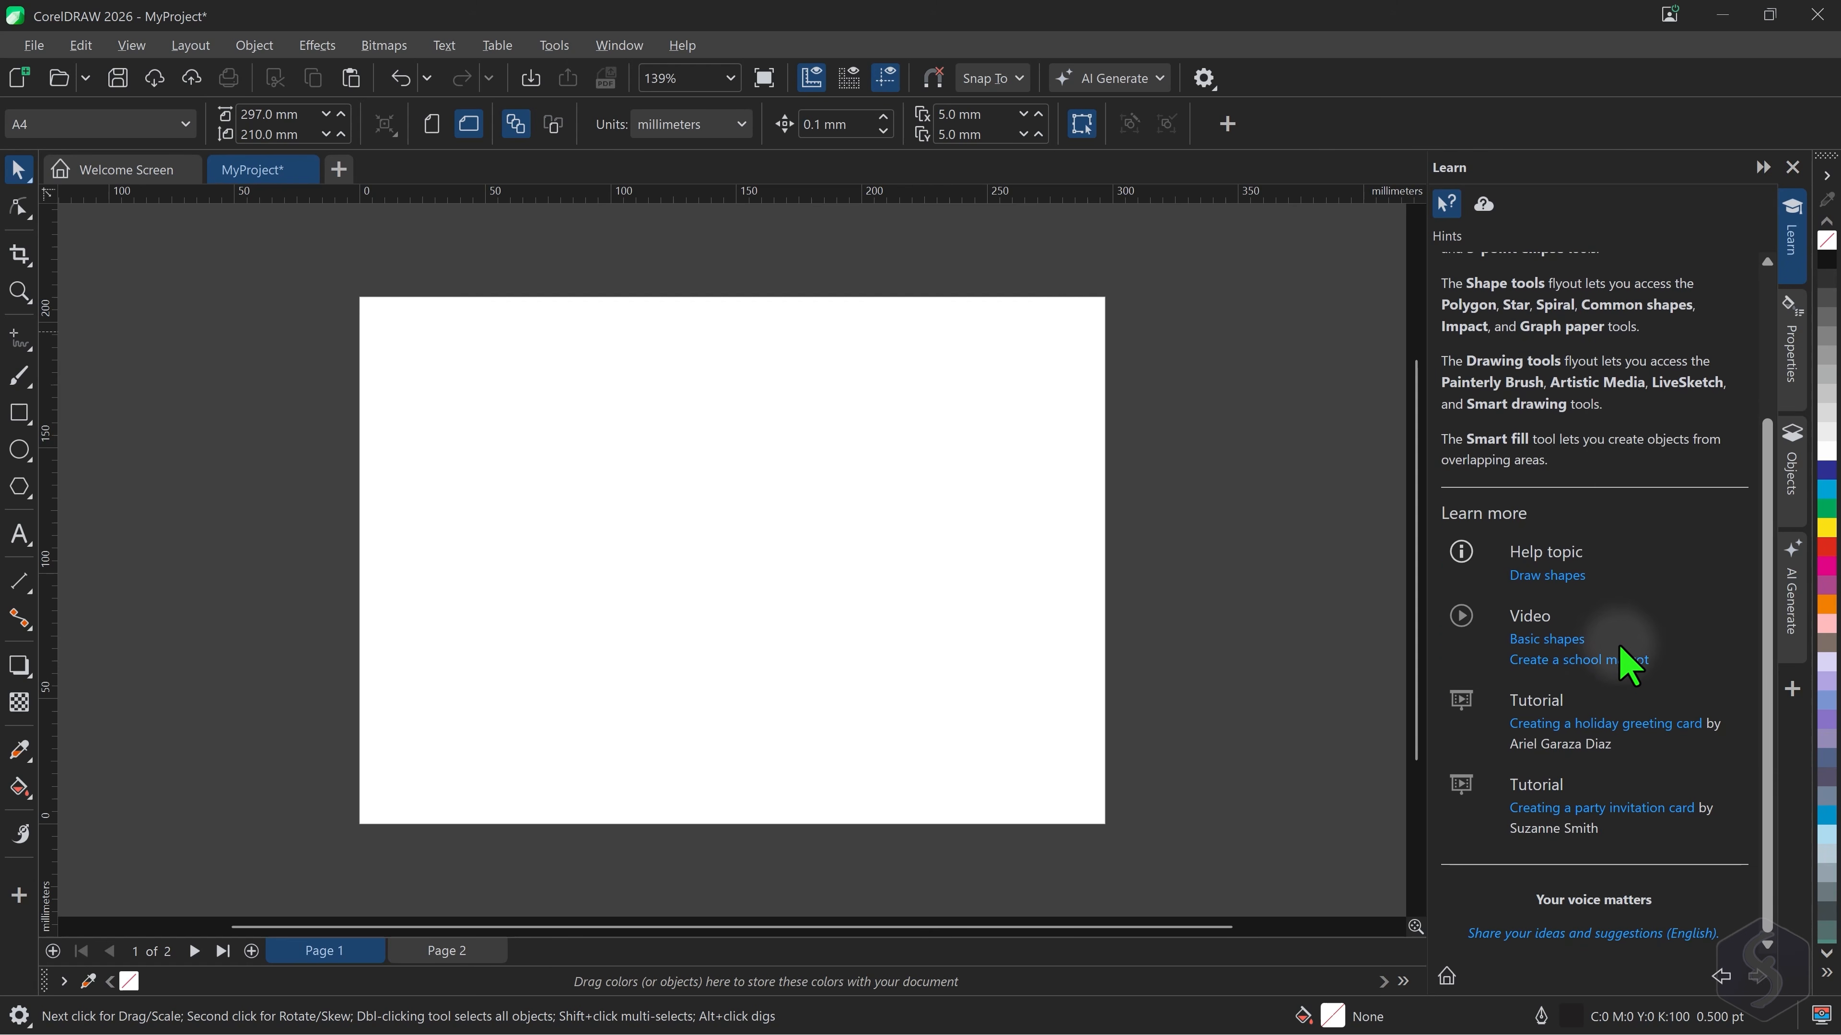
Remove the Learn docker from the docker group and add it back from the list of available dockers
click(1796, 294)
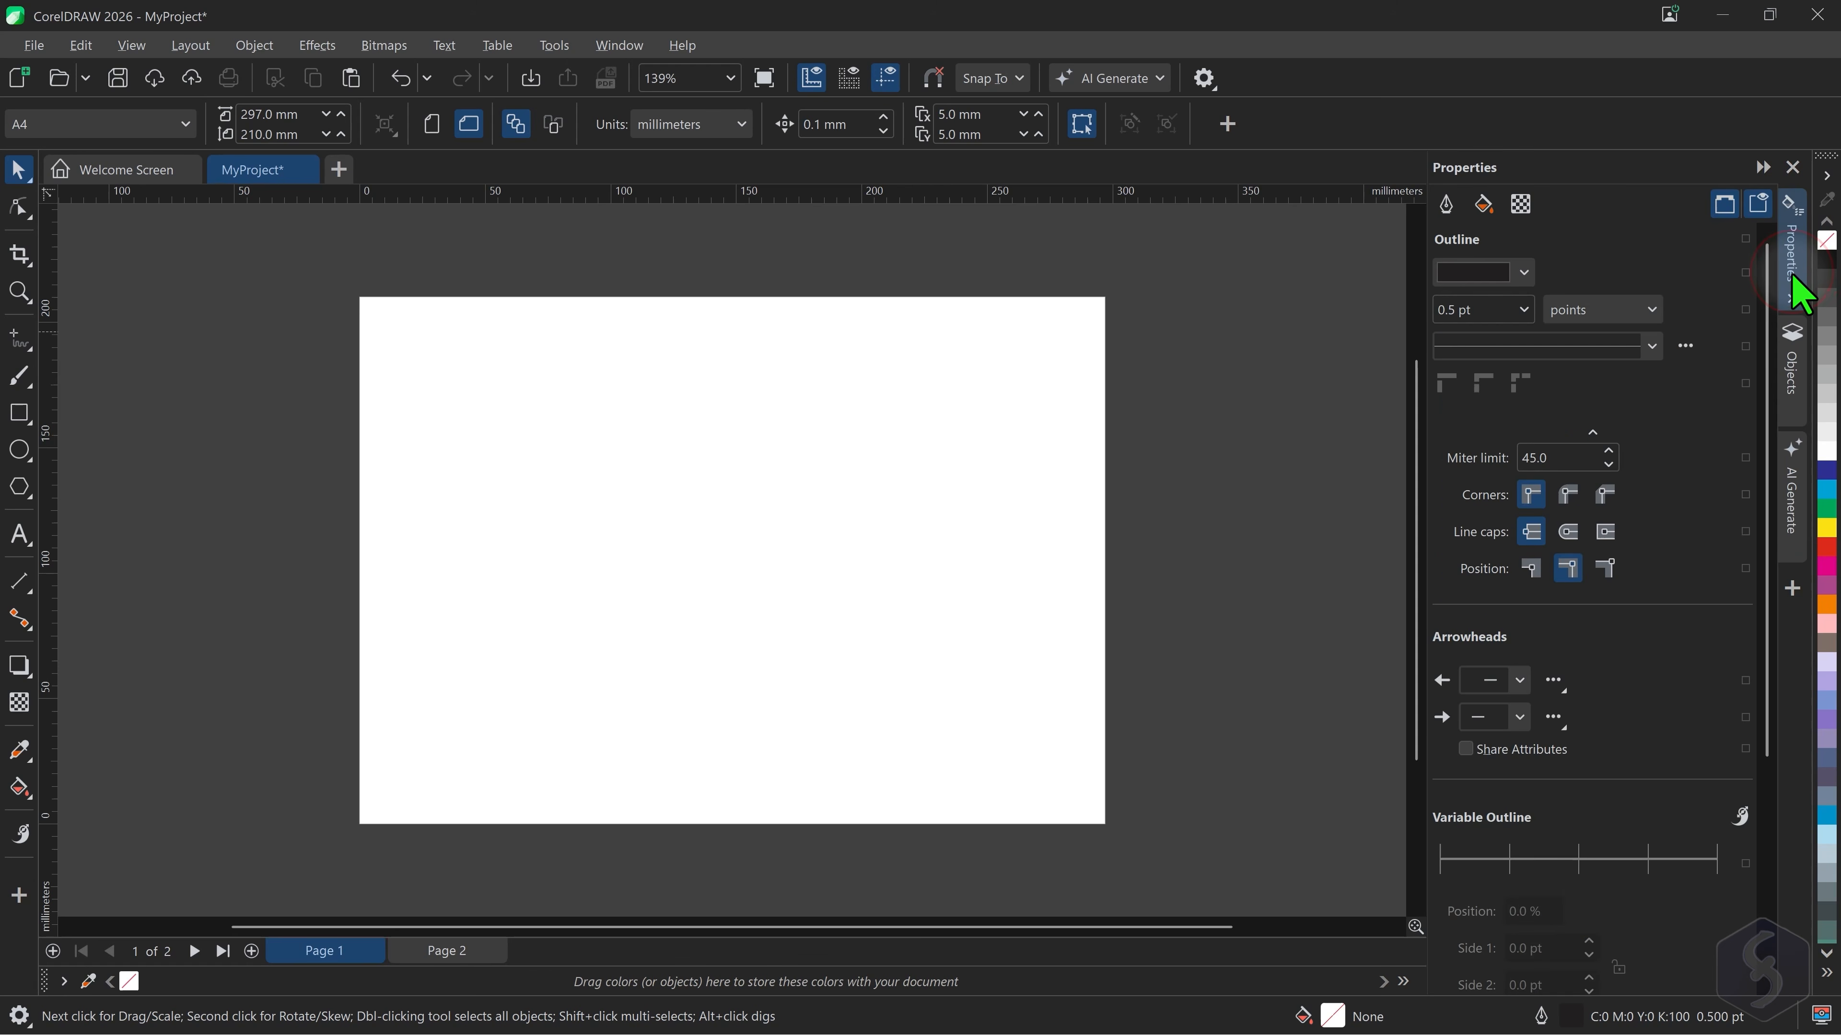
click(627, 43)
mouse_move(695, 361)
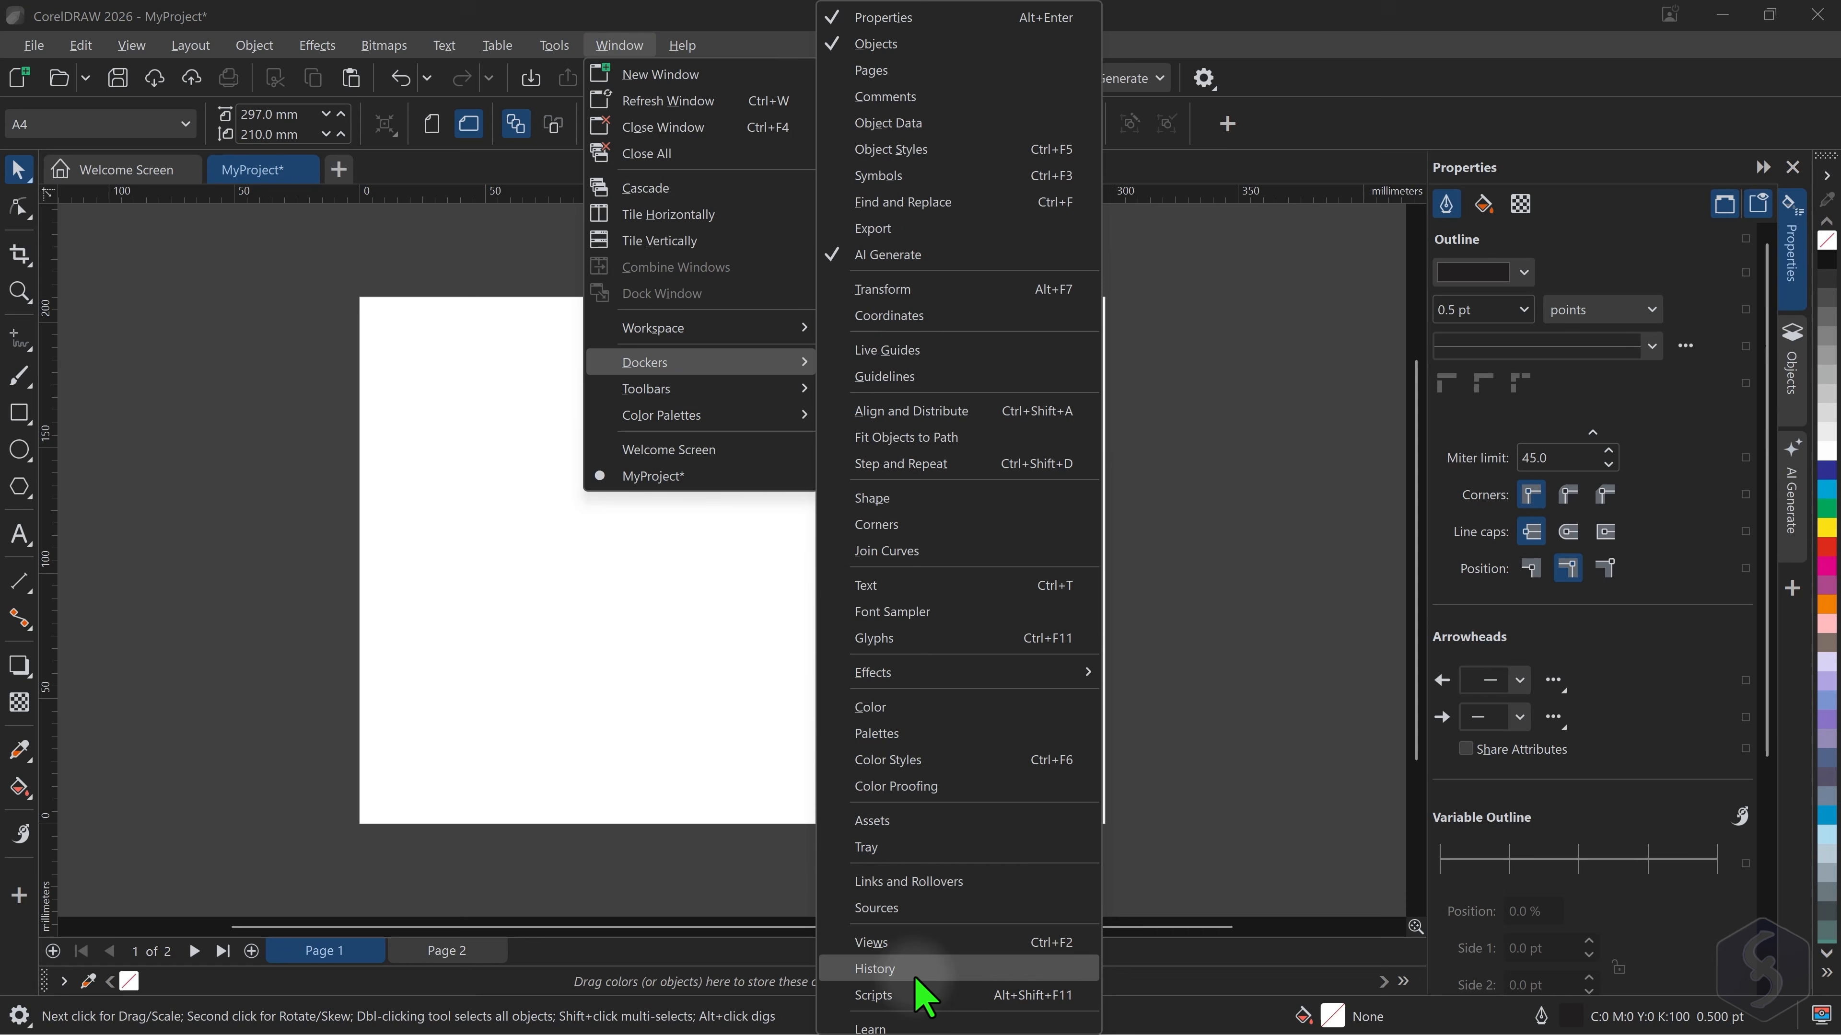
click(895, 1019)
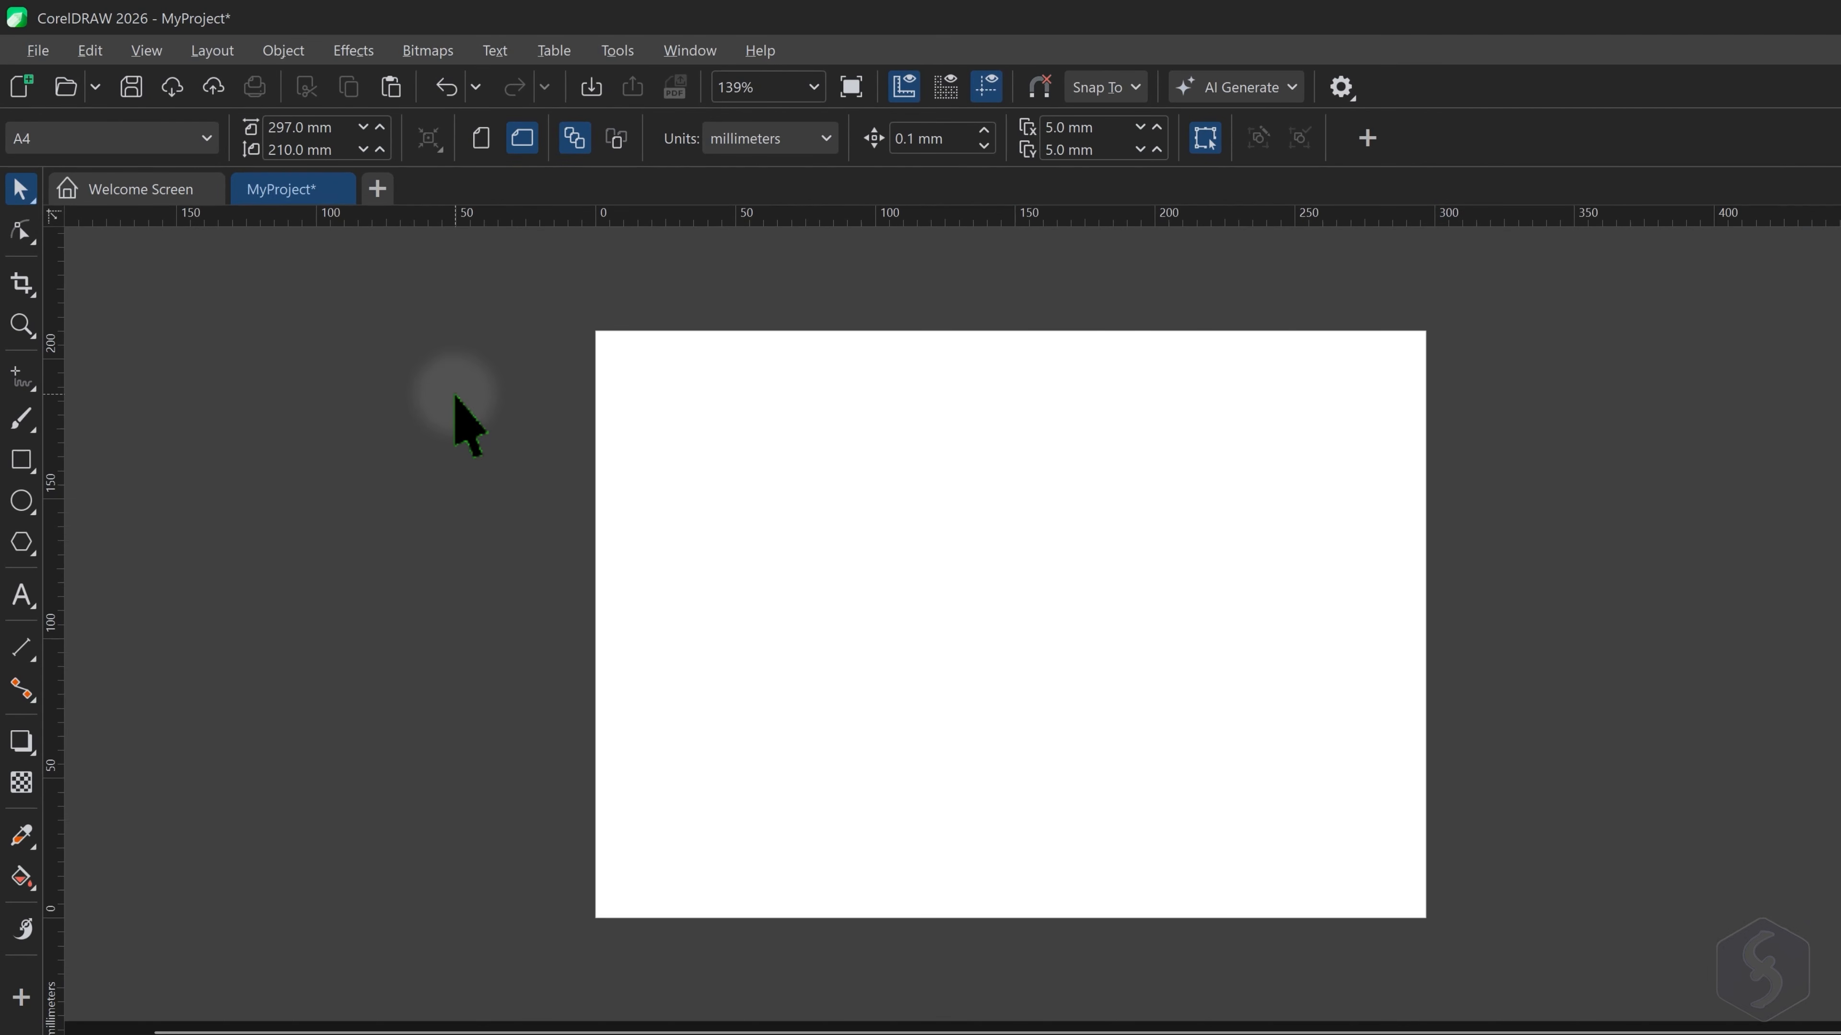
Try the Light interface theme in the appearance customization options
click(639, 51)
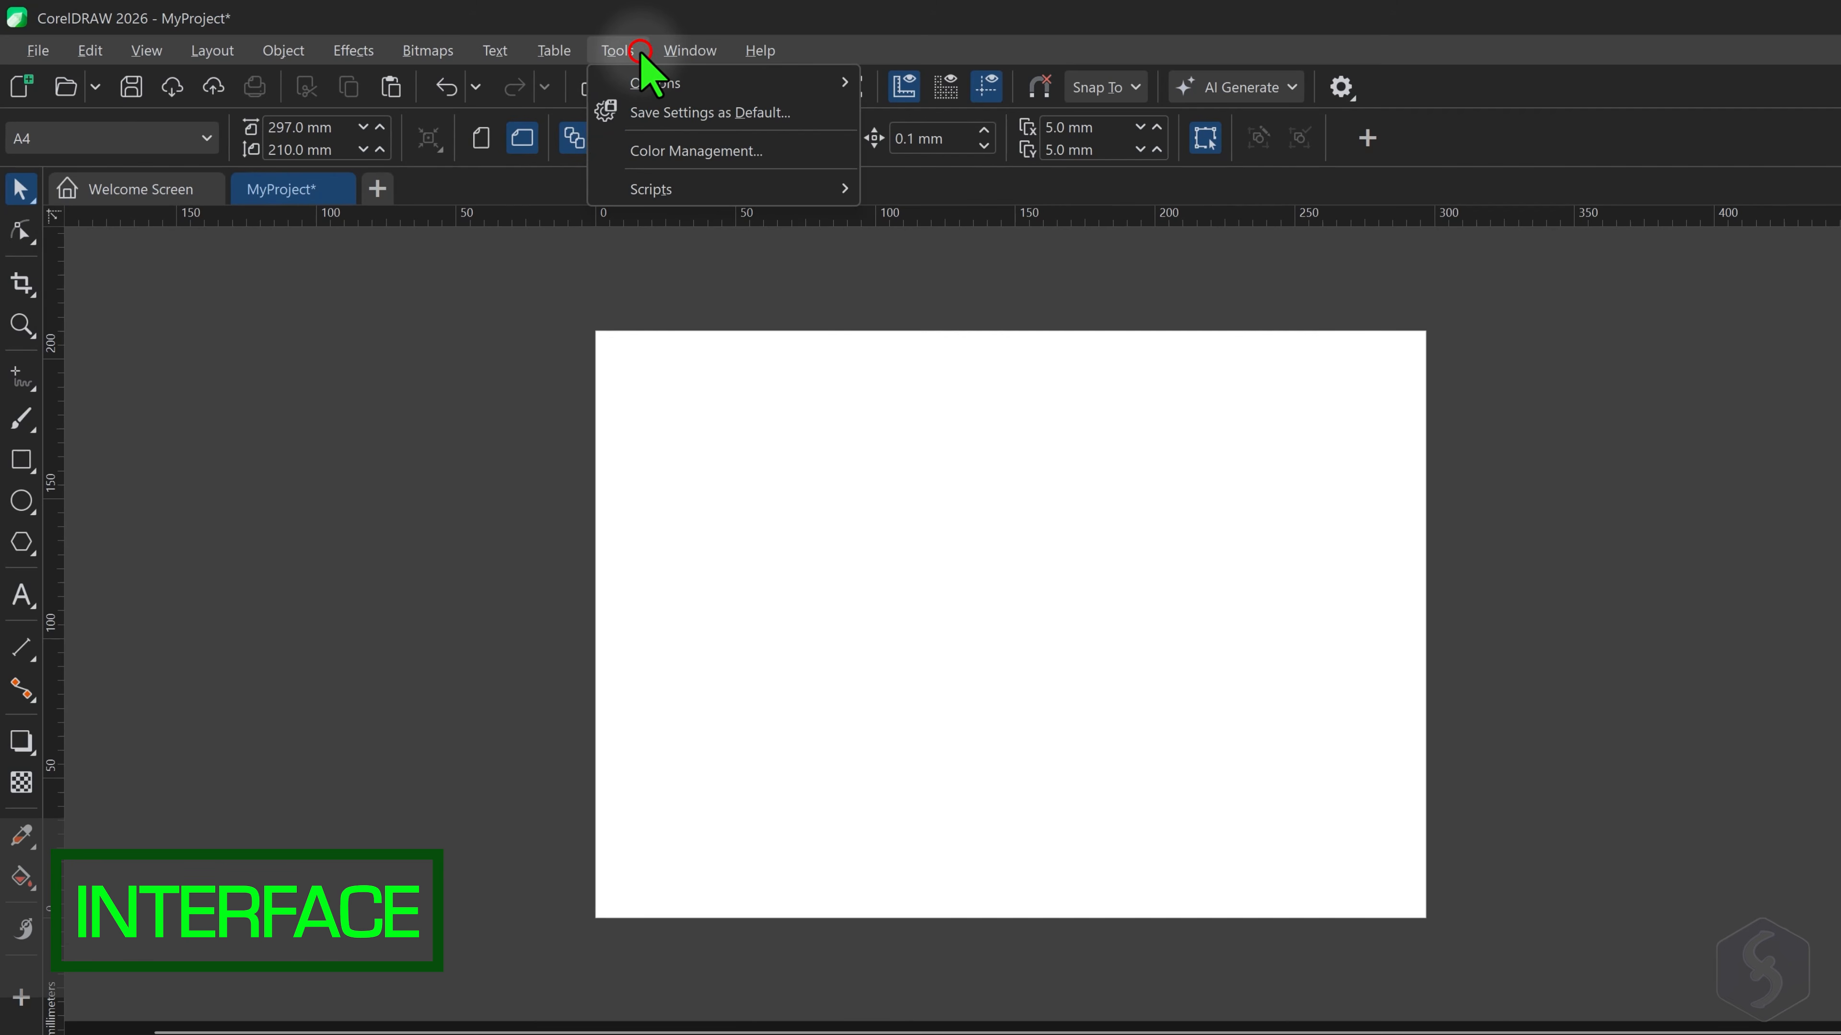
click(667, 75)
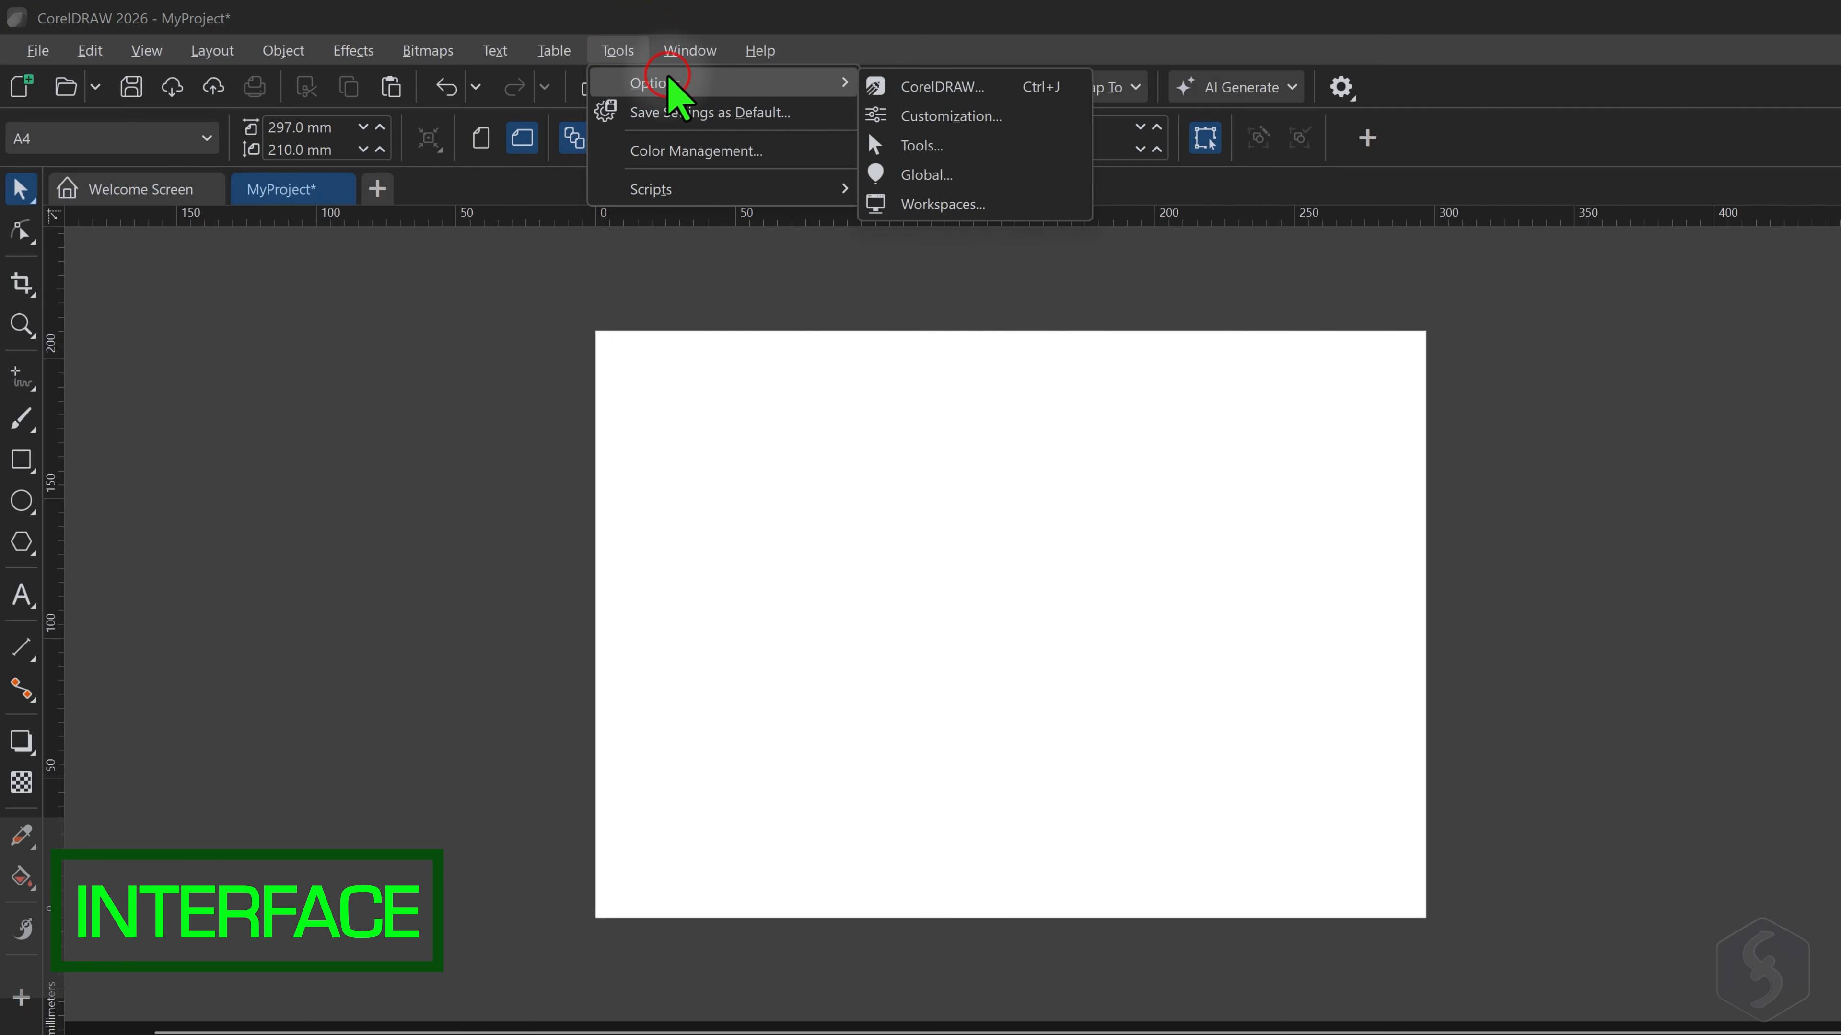
click(1000, 117)
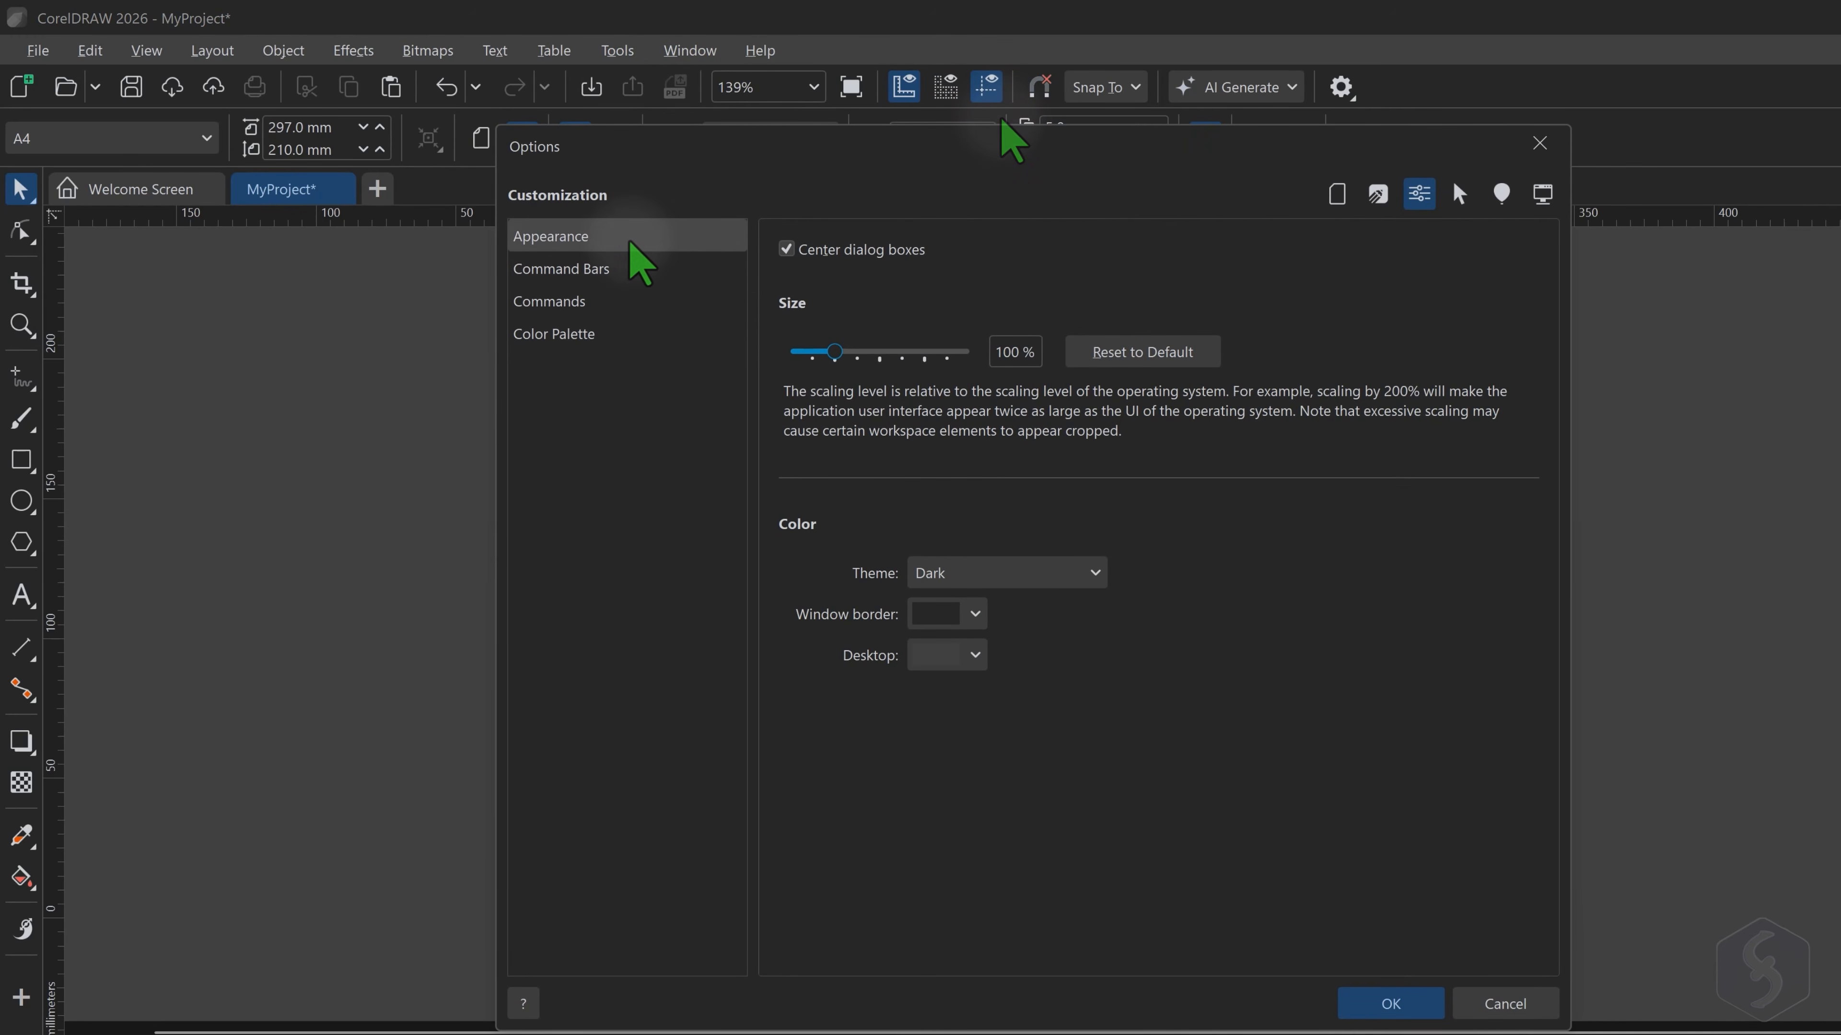
click(1056, 573)
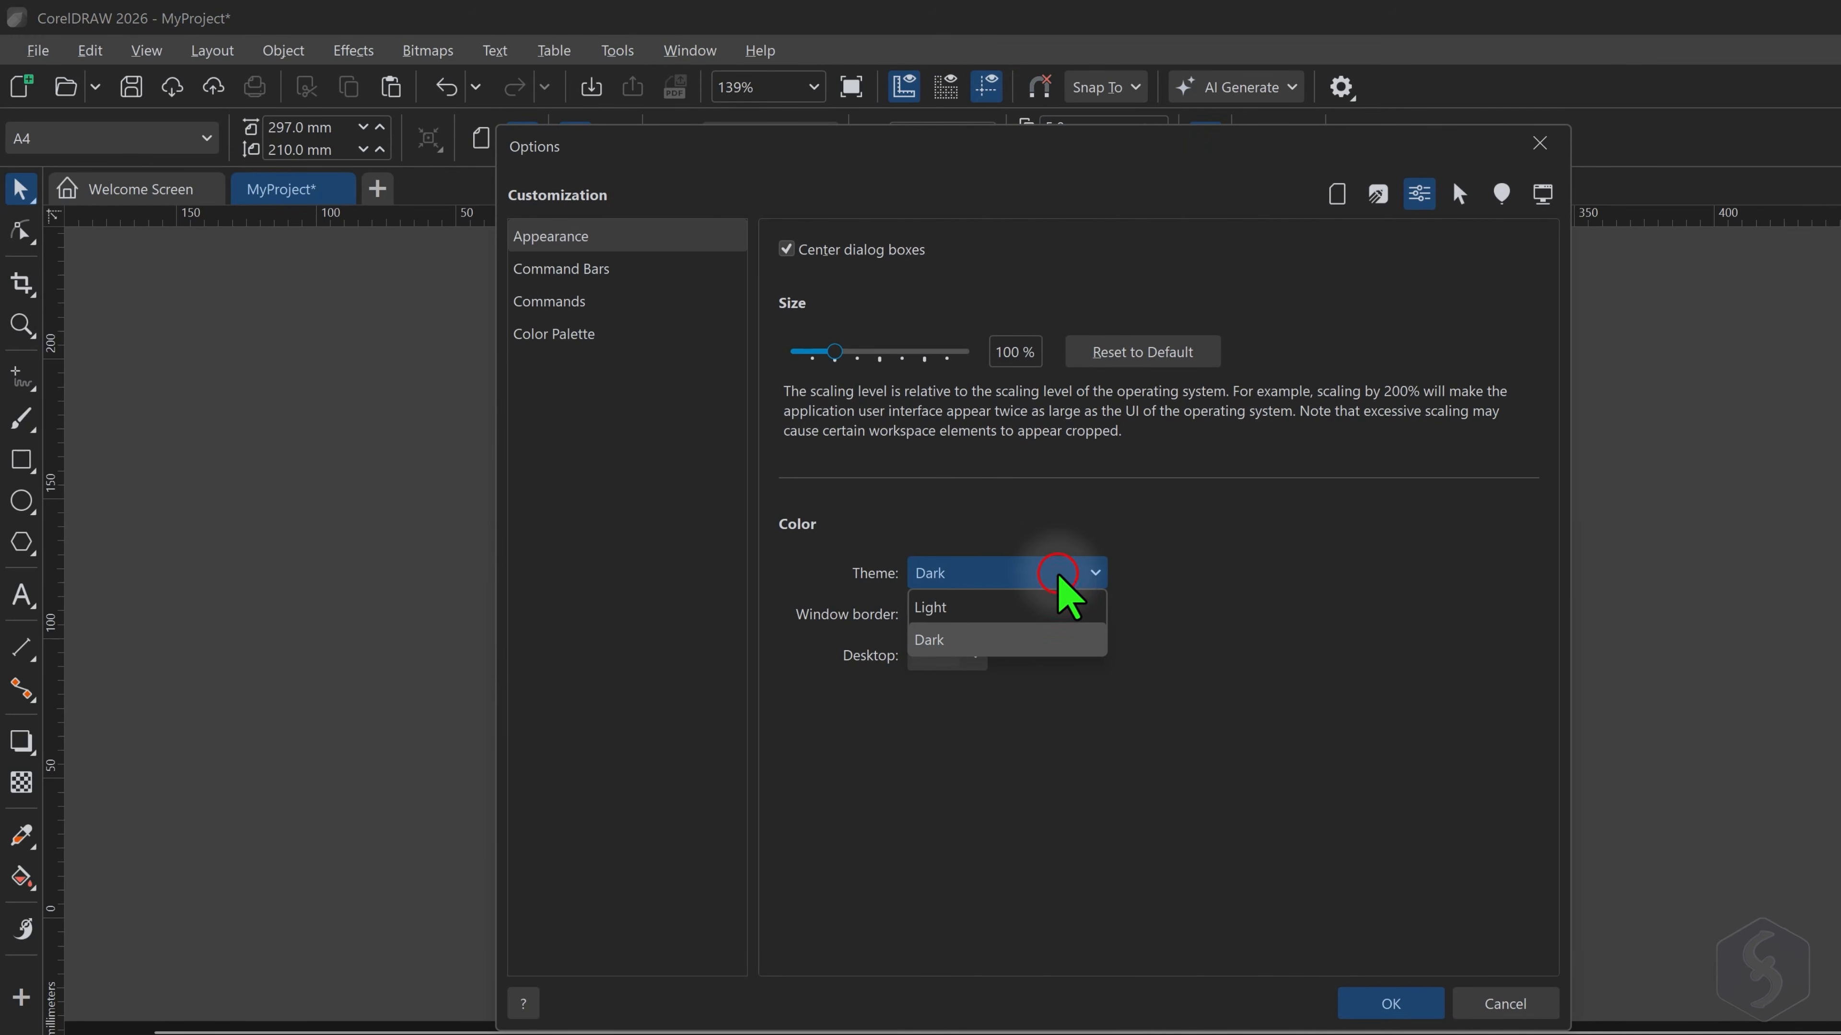
click(1049, 608)
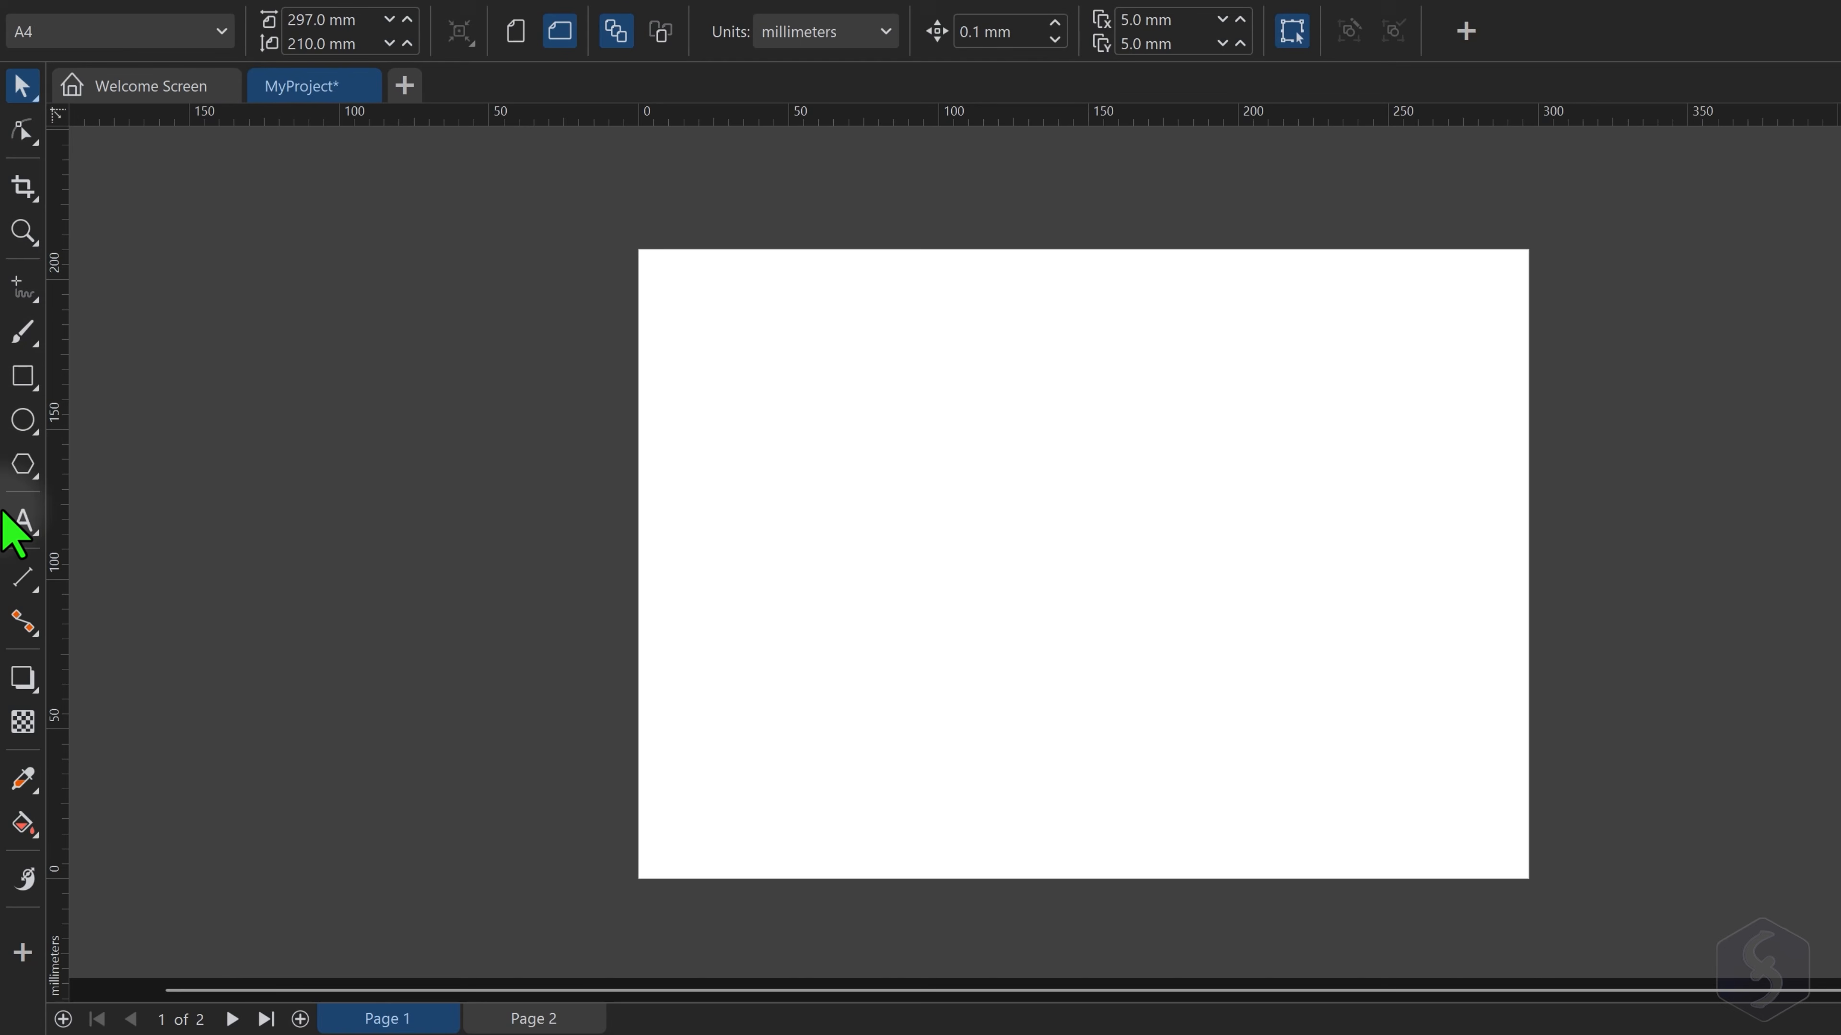
Explore the toolbox by activating the crop, brush and rectangle tools and viewing the rectangle tool's variants
click(23, 190)
click(22, 345)
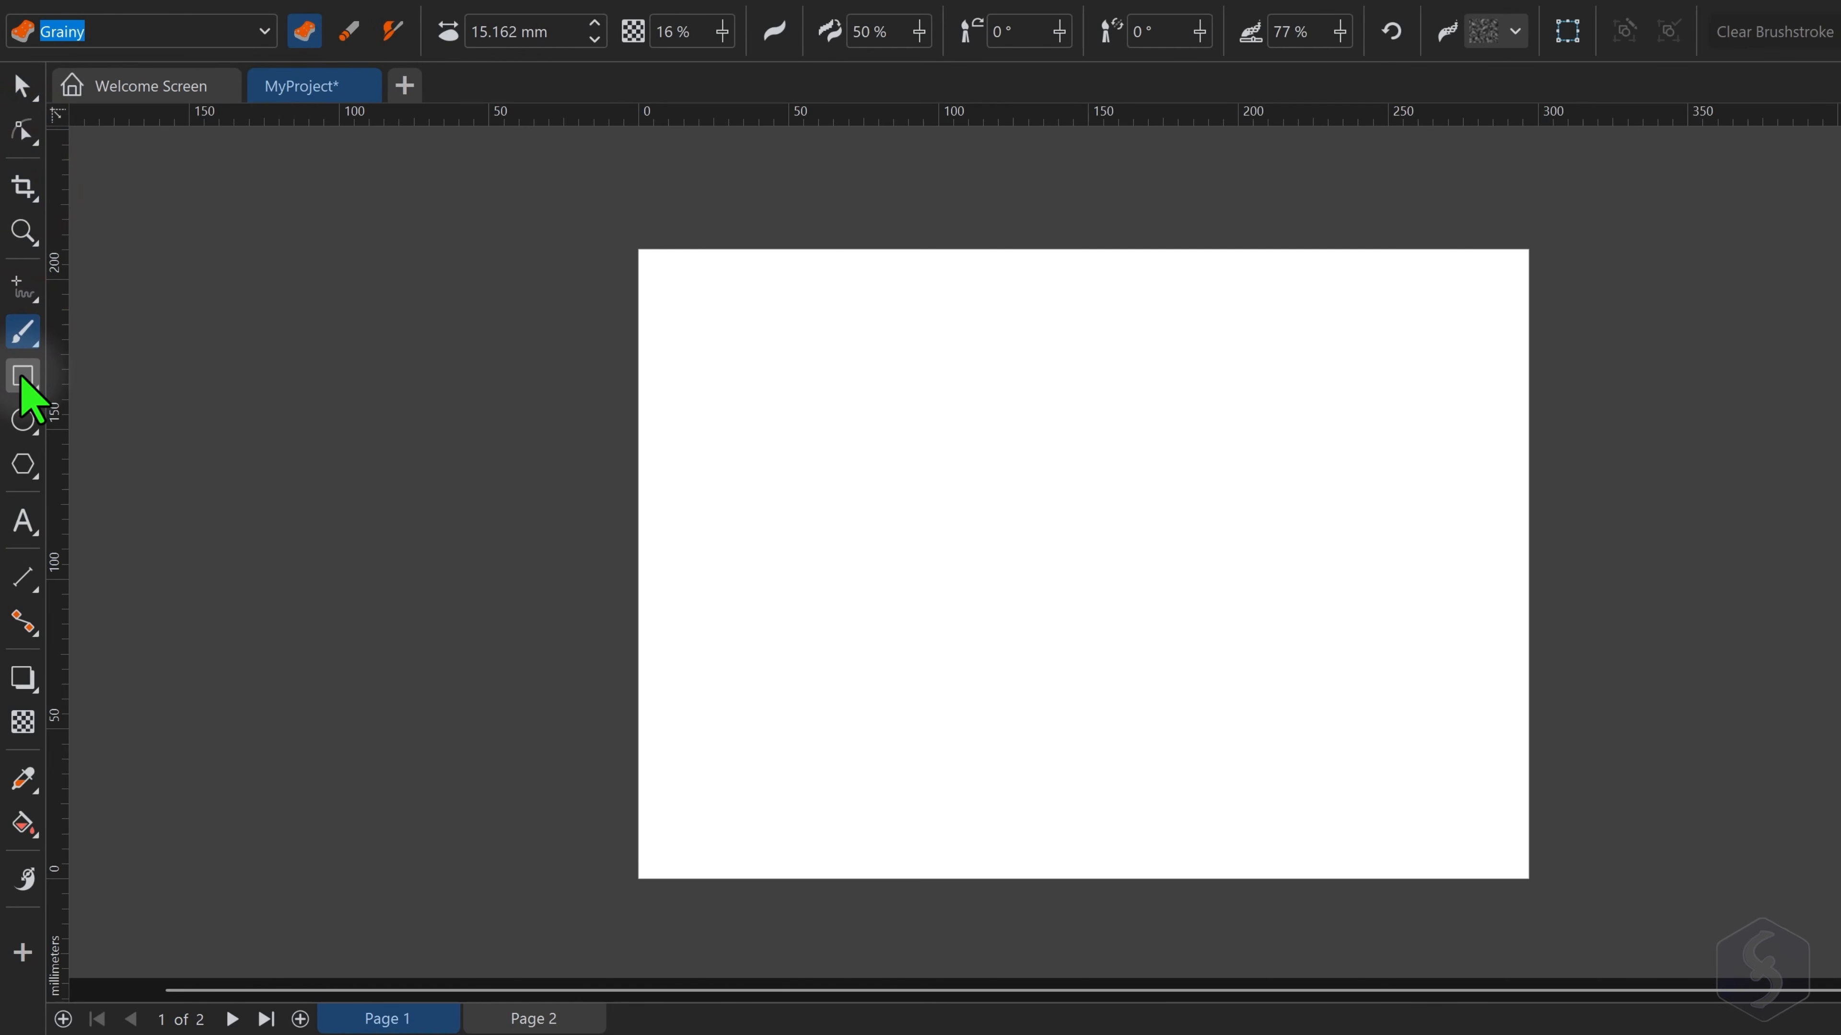
click(24, 375)
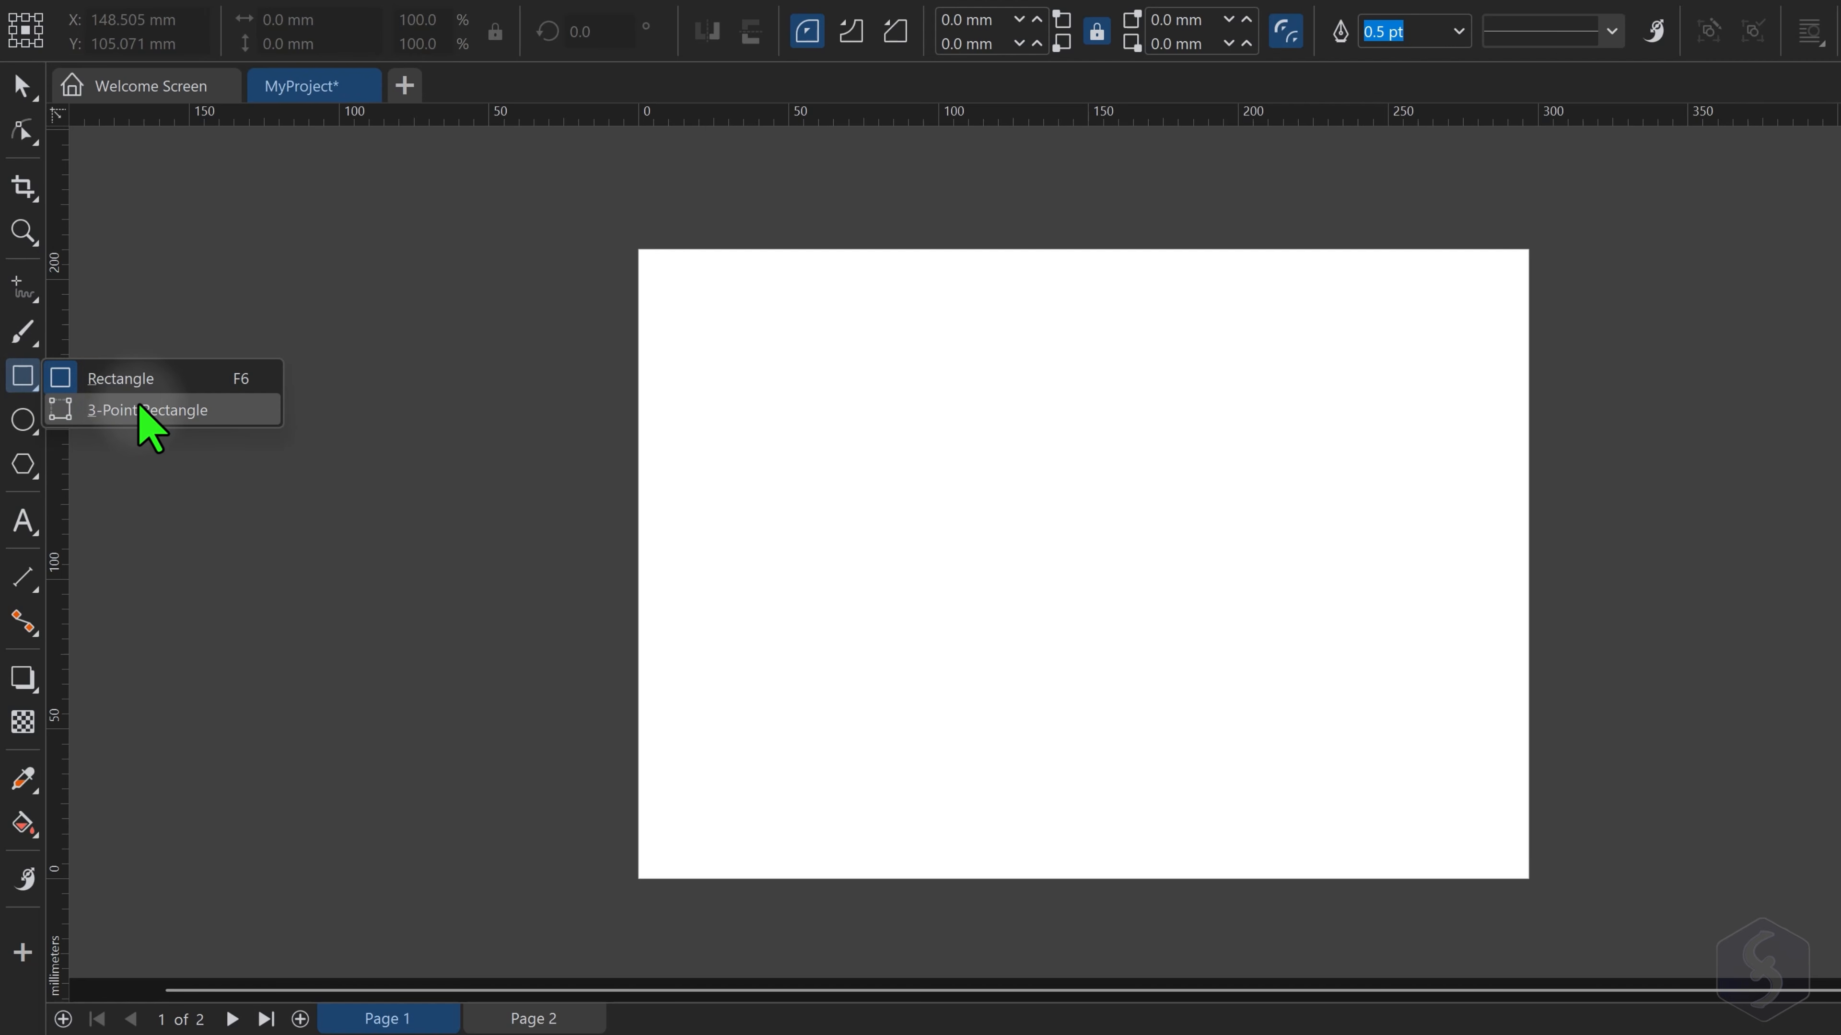
click(170, 410)
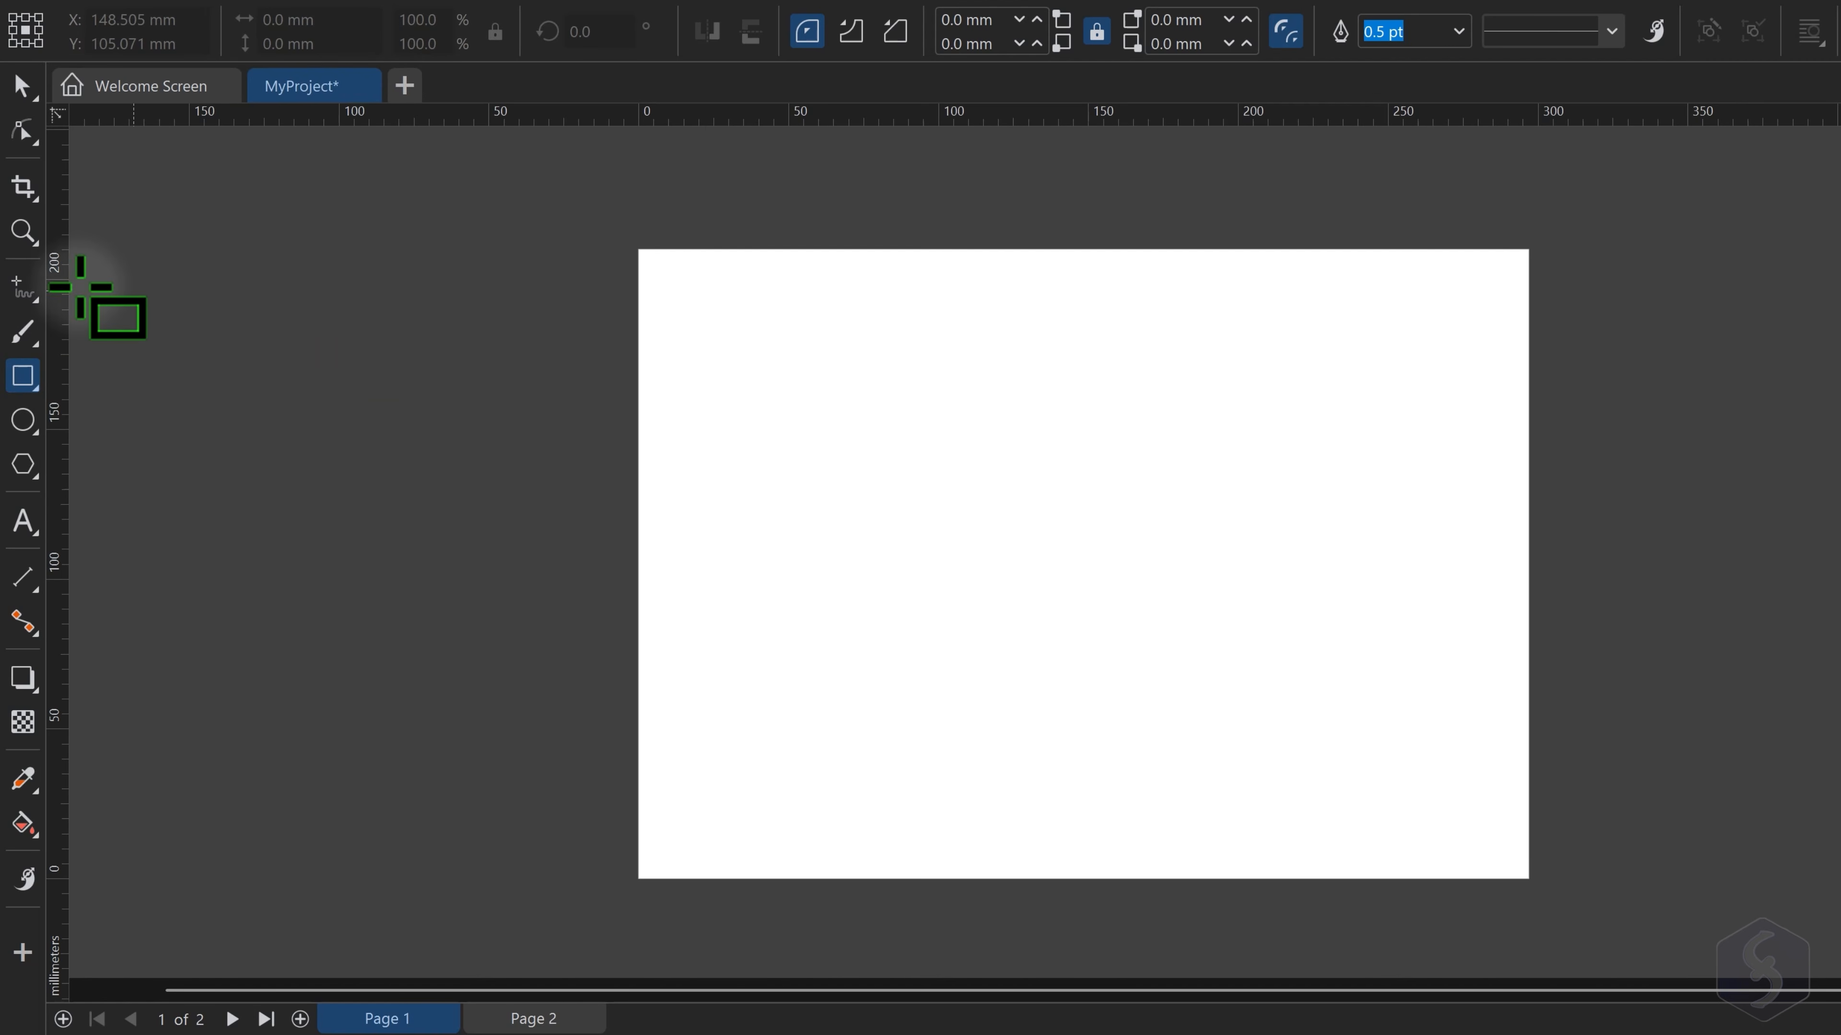
Draw a wavy freehand curve about 128 mm wide and 54 mm high across the upper part of Page 1
click(22, 292)
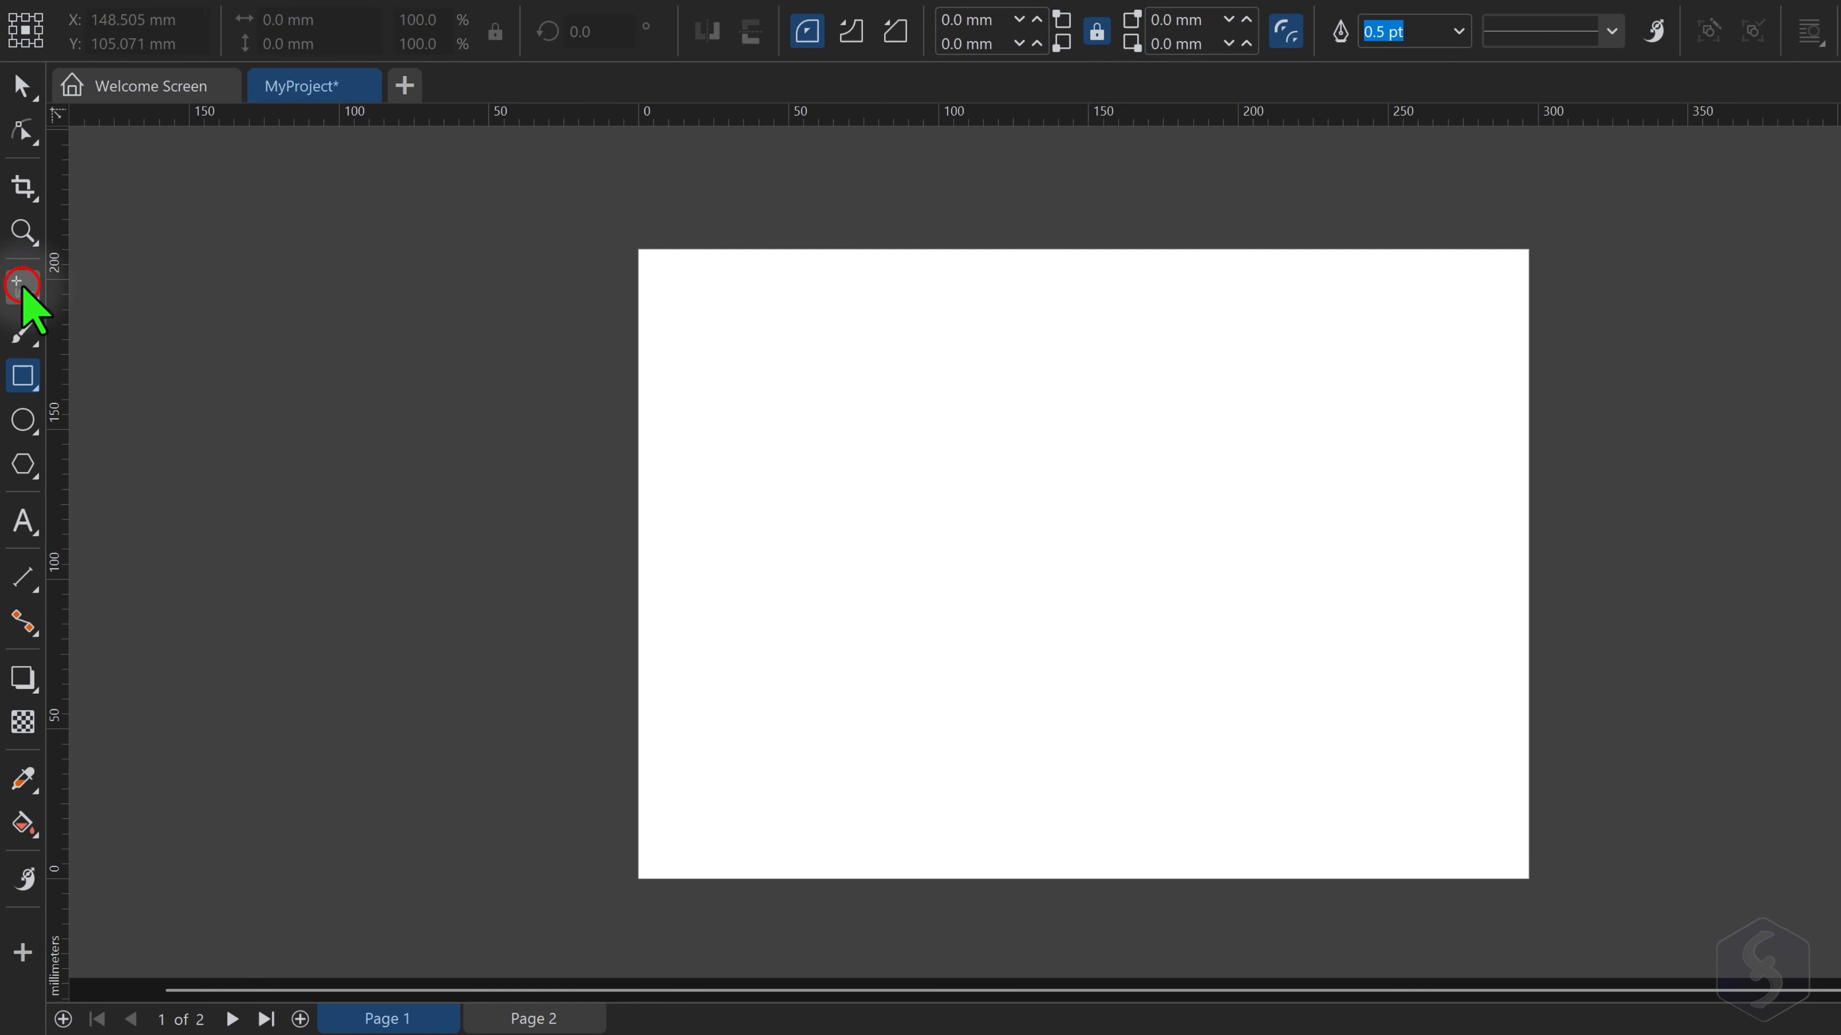
scroll(834, 383, up, 3)
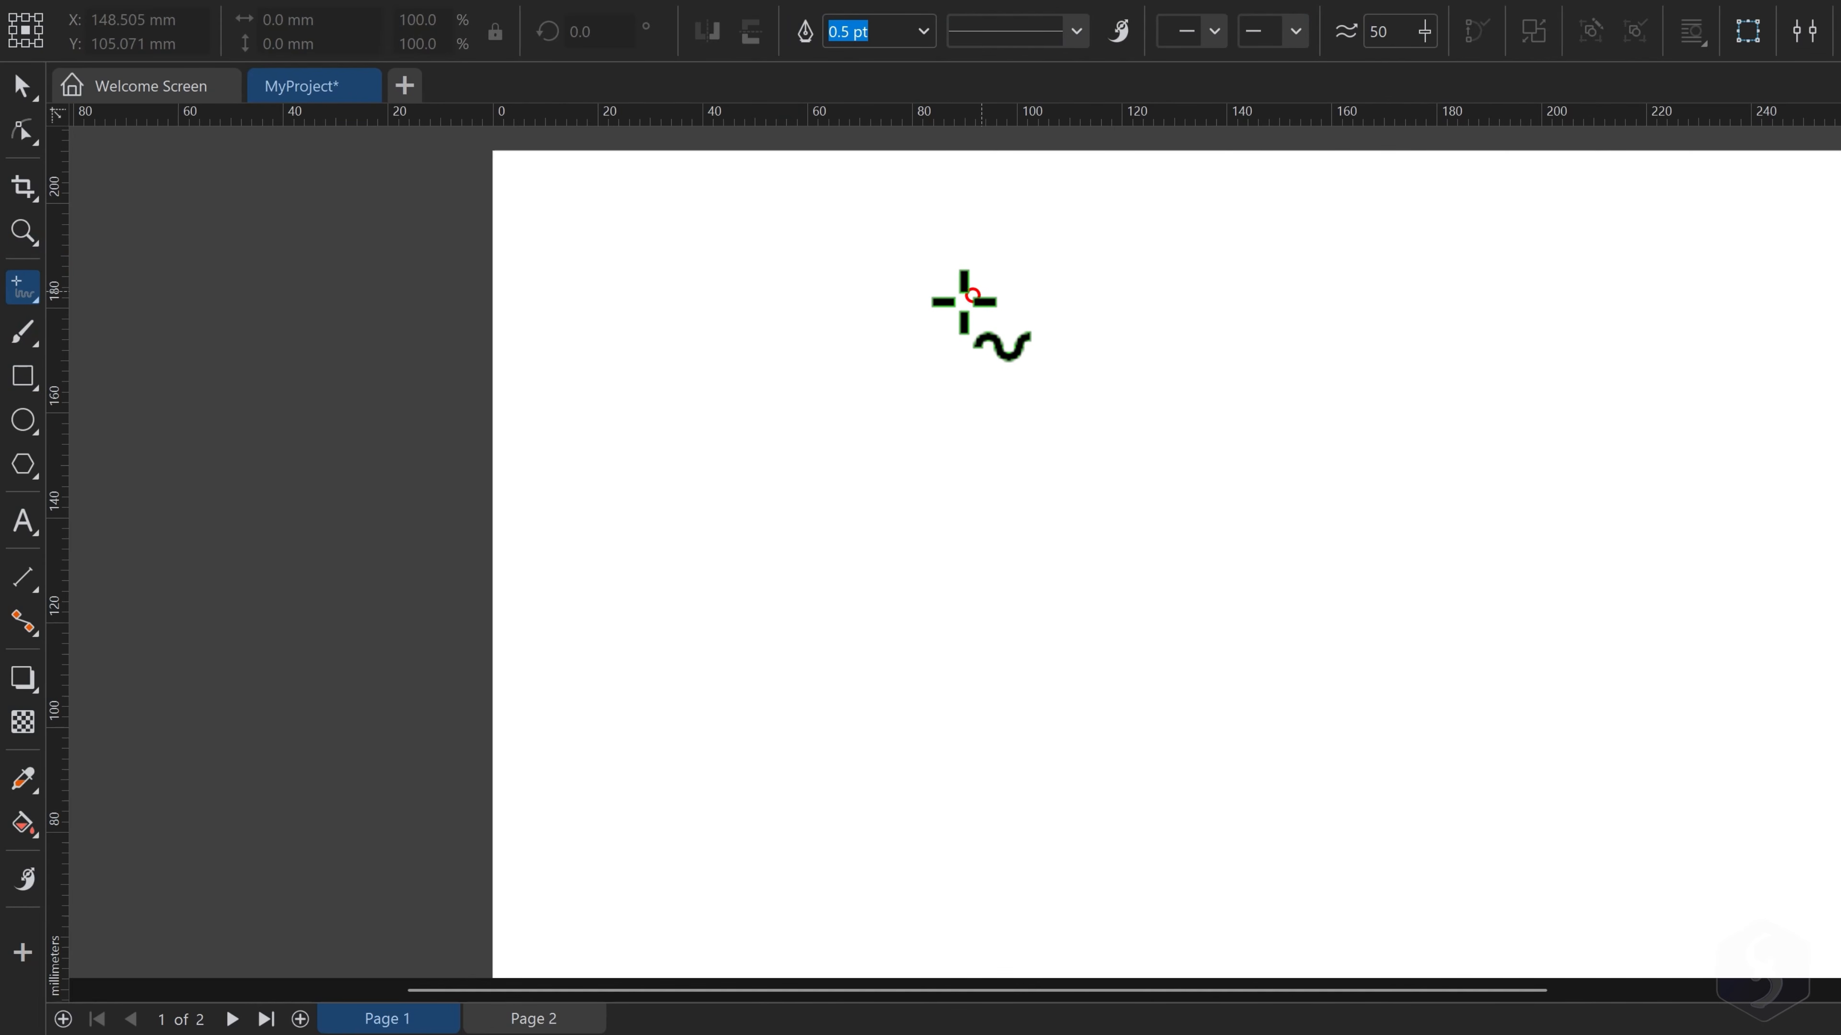
mouse_move(972, 295)
mouse_down()
mouse_move(1413, 357)
mouse_move(1590, 554)
mouse_up()
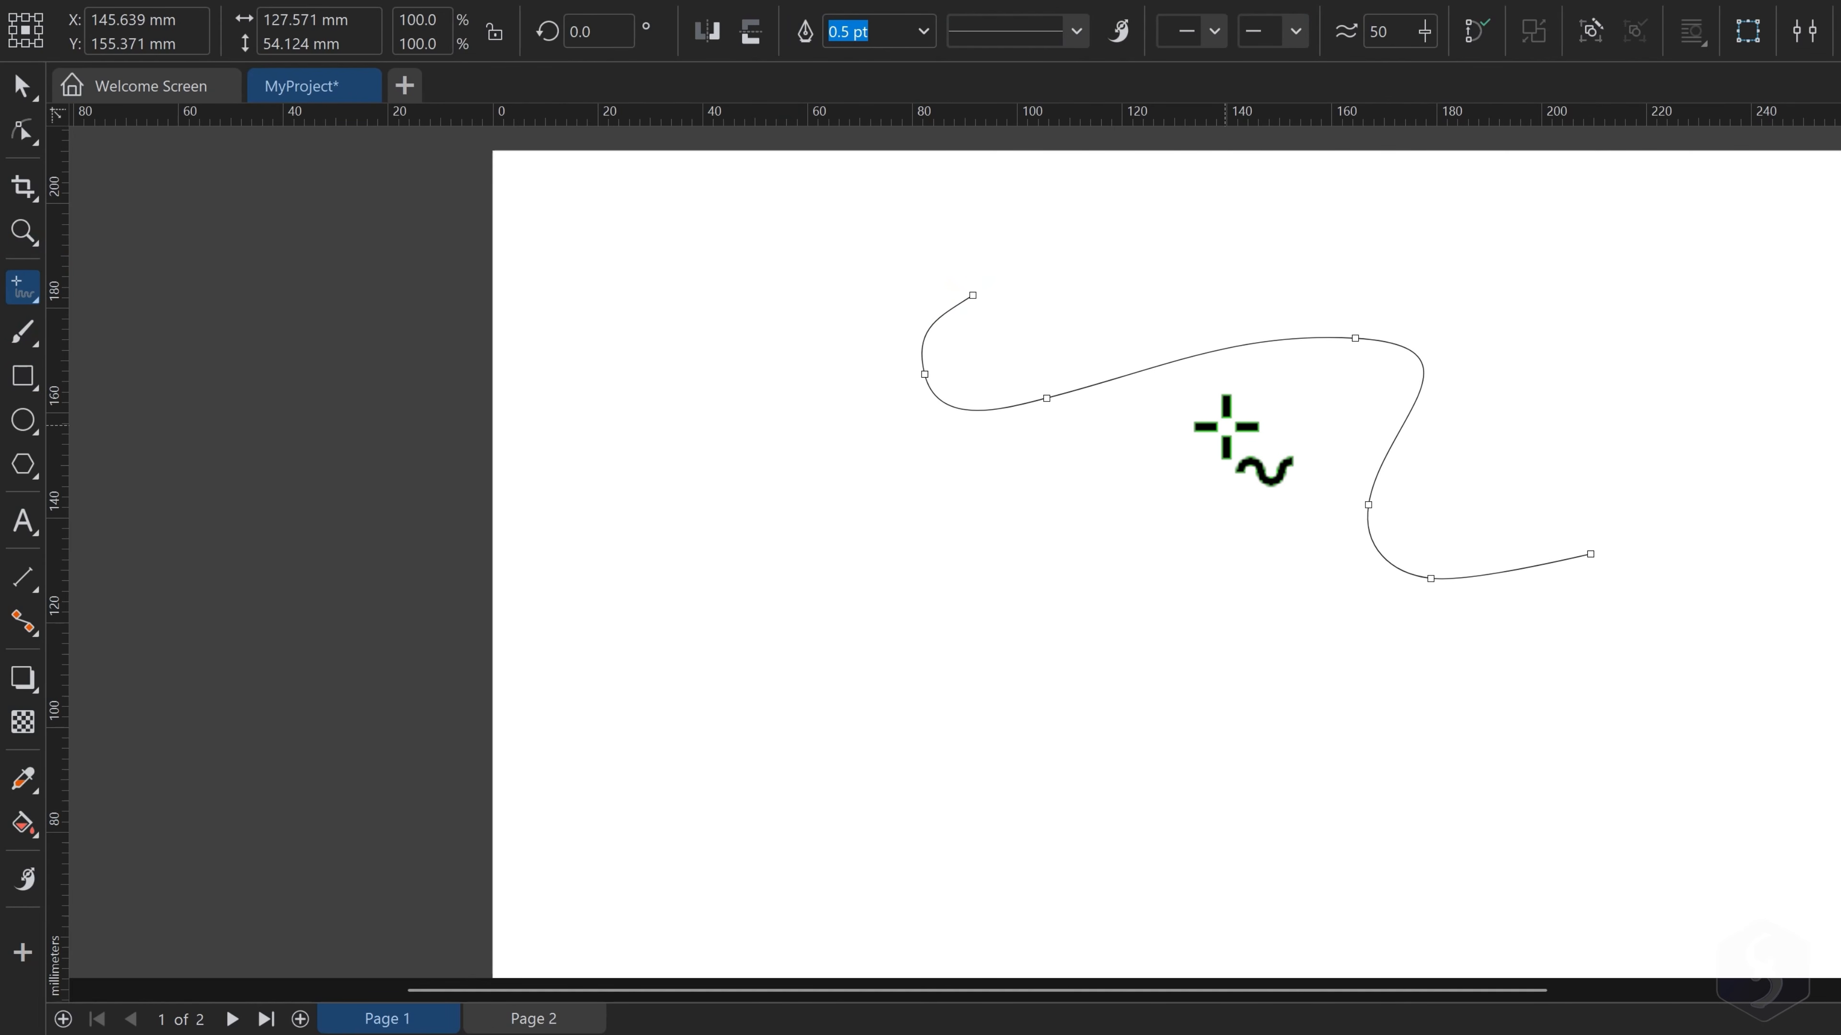
Set the wavy curve's outline width to 3.0 pt and apply a different line style from the style list
click(924, 32)
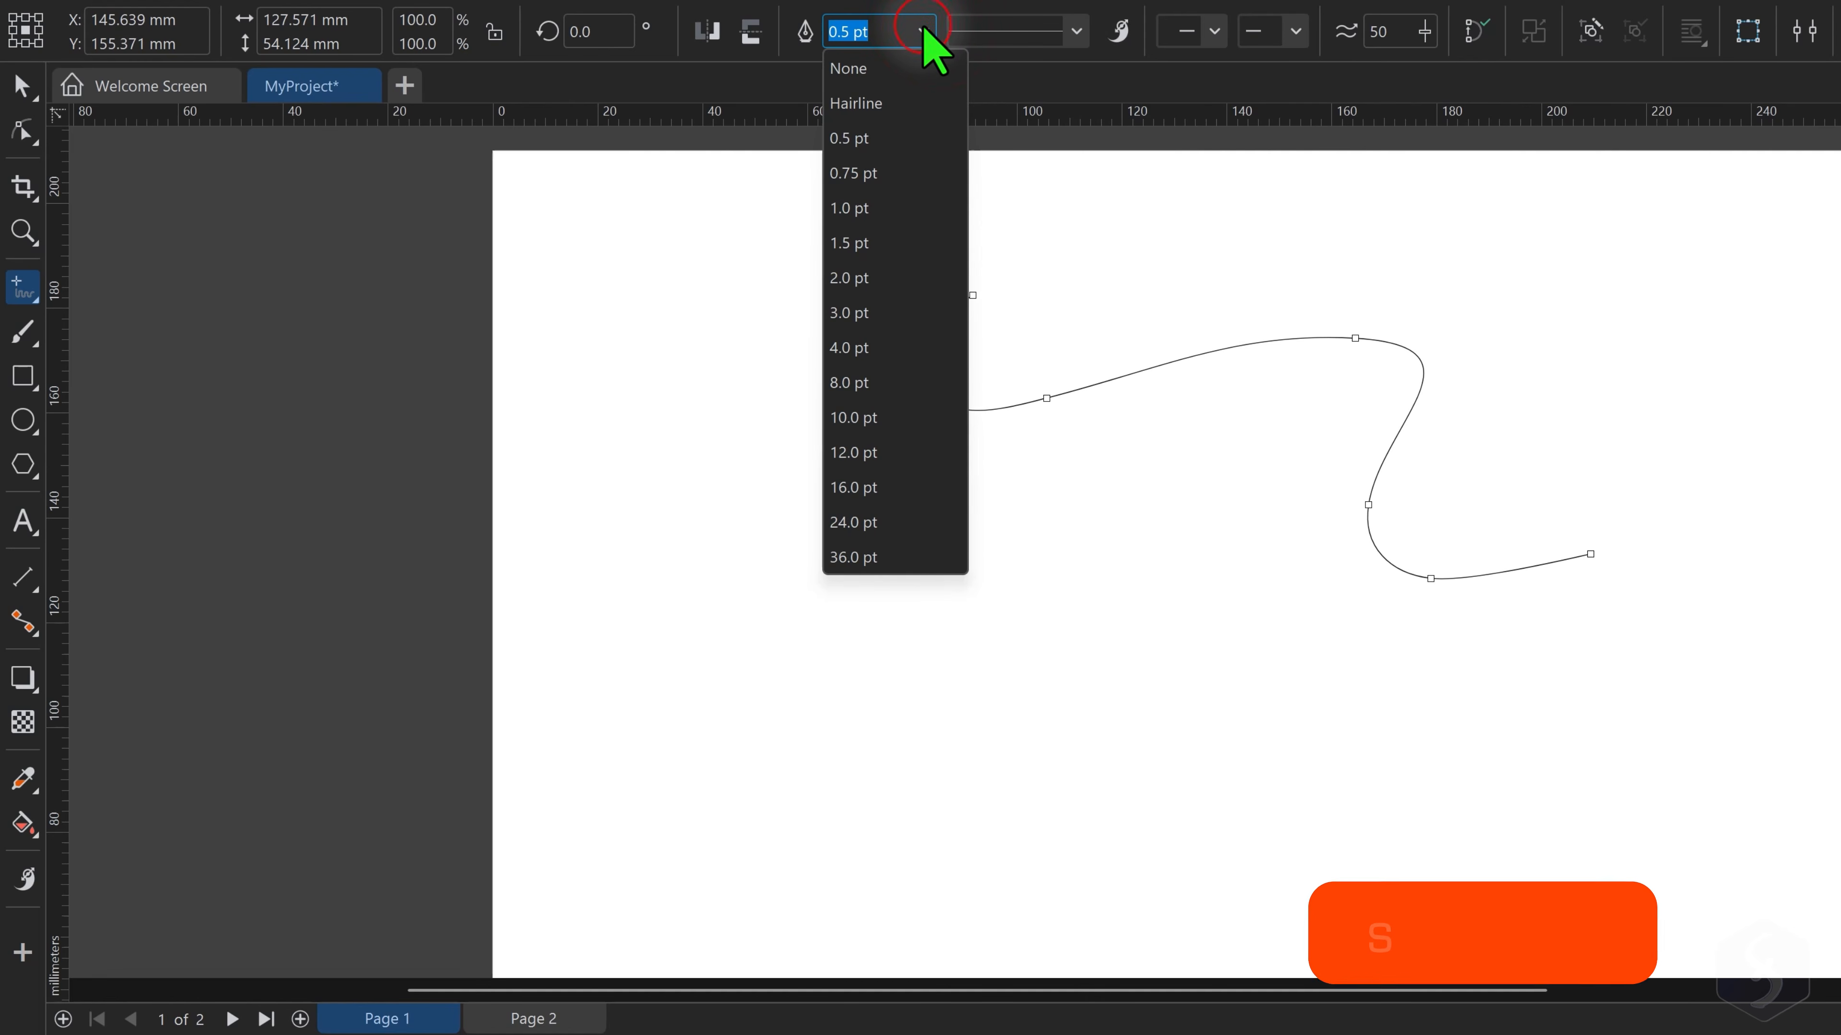
click(899, 313)
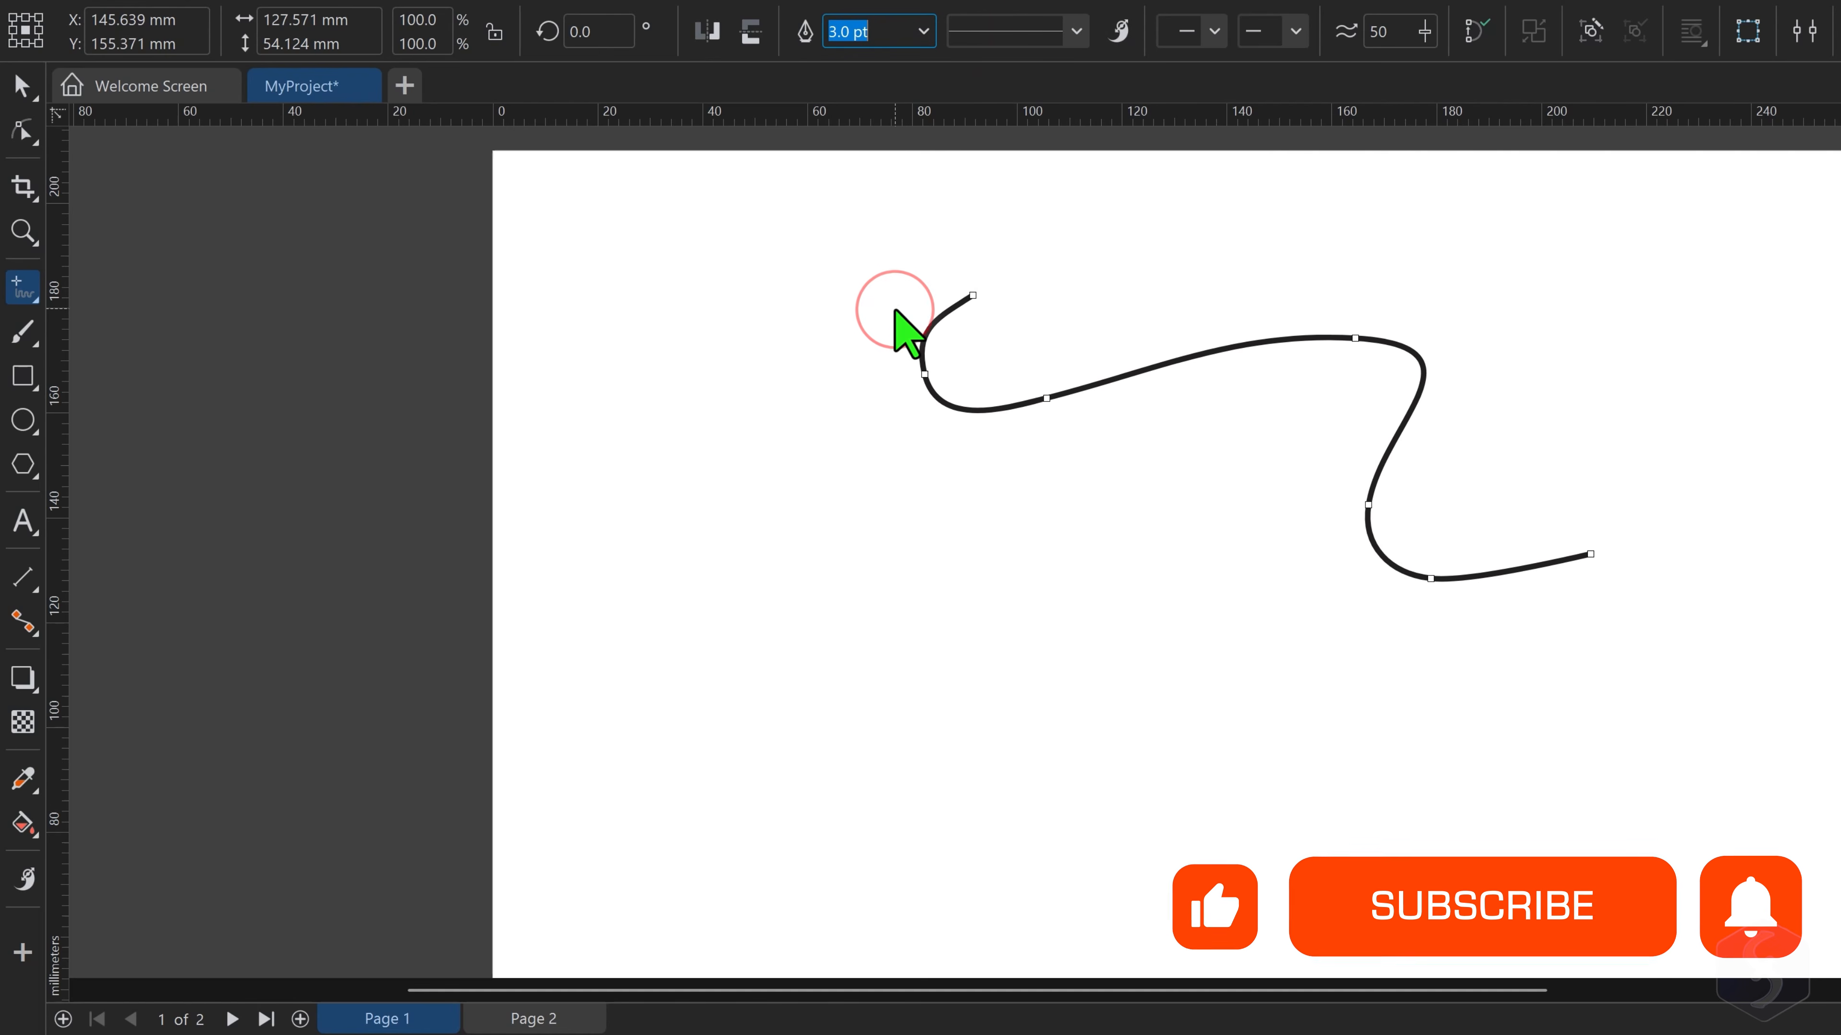
click(1076, 31)
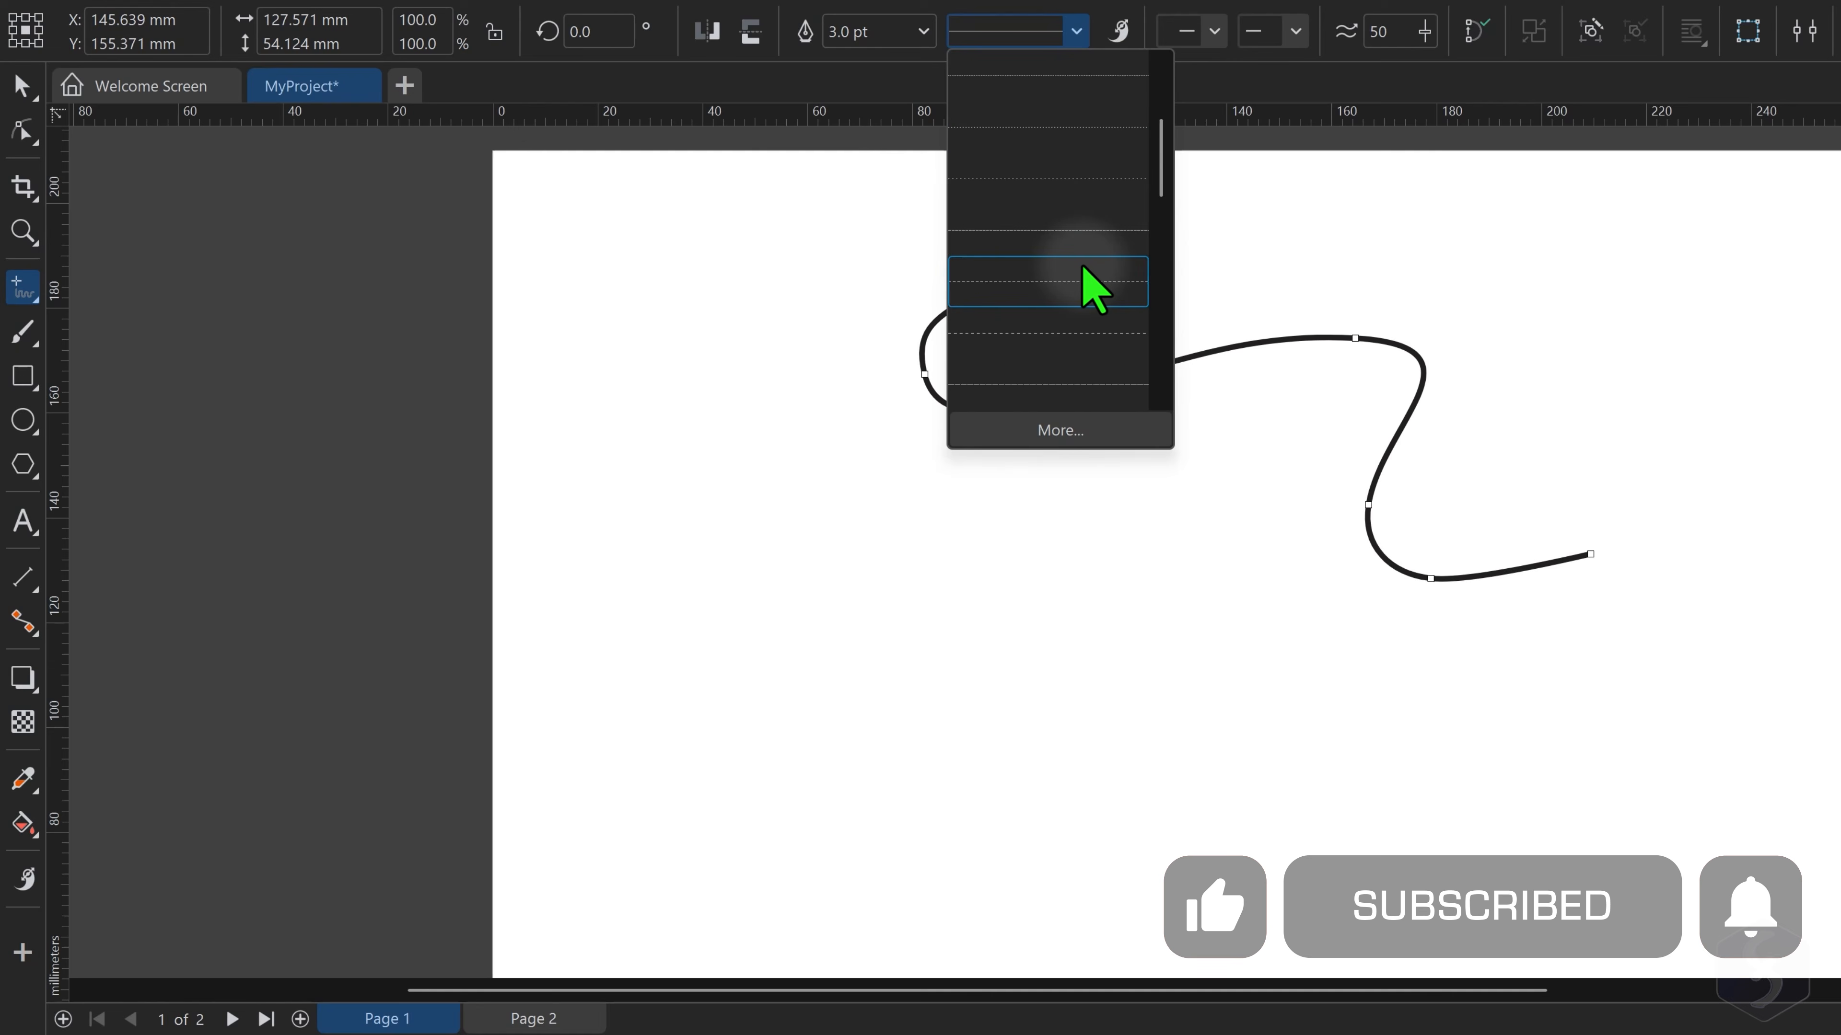
click(1081, 230)
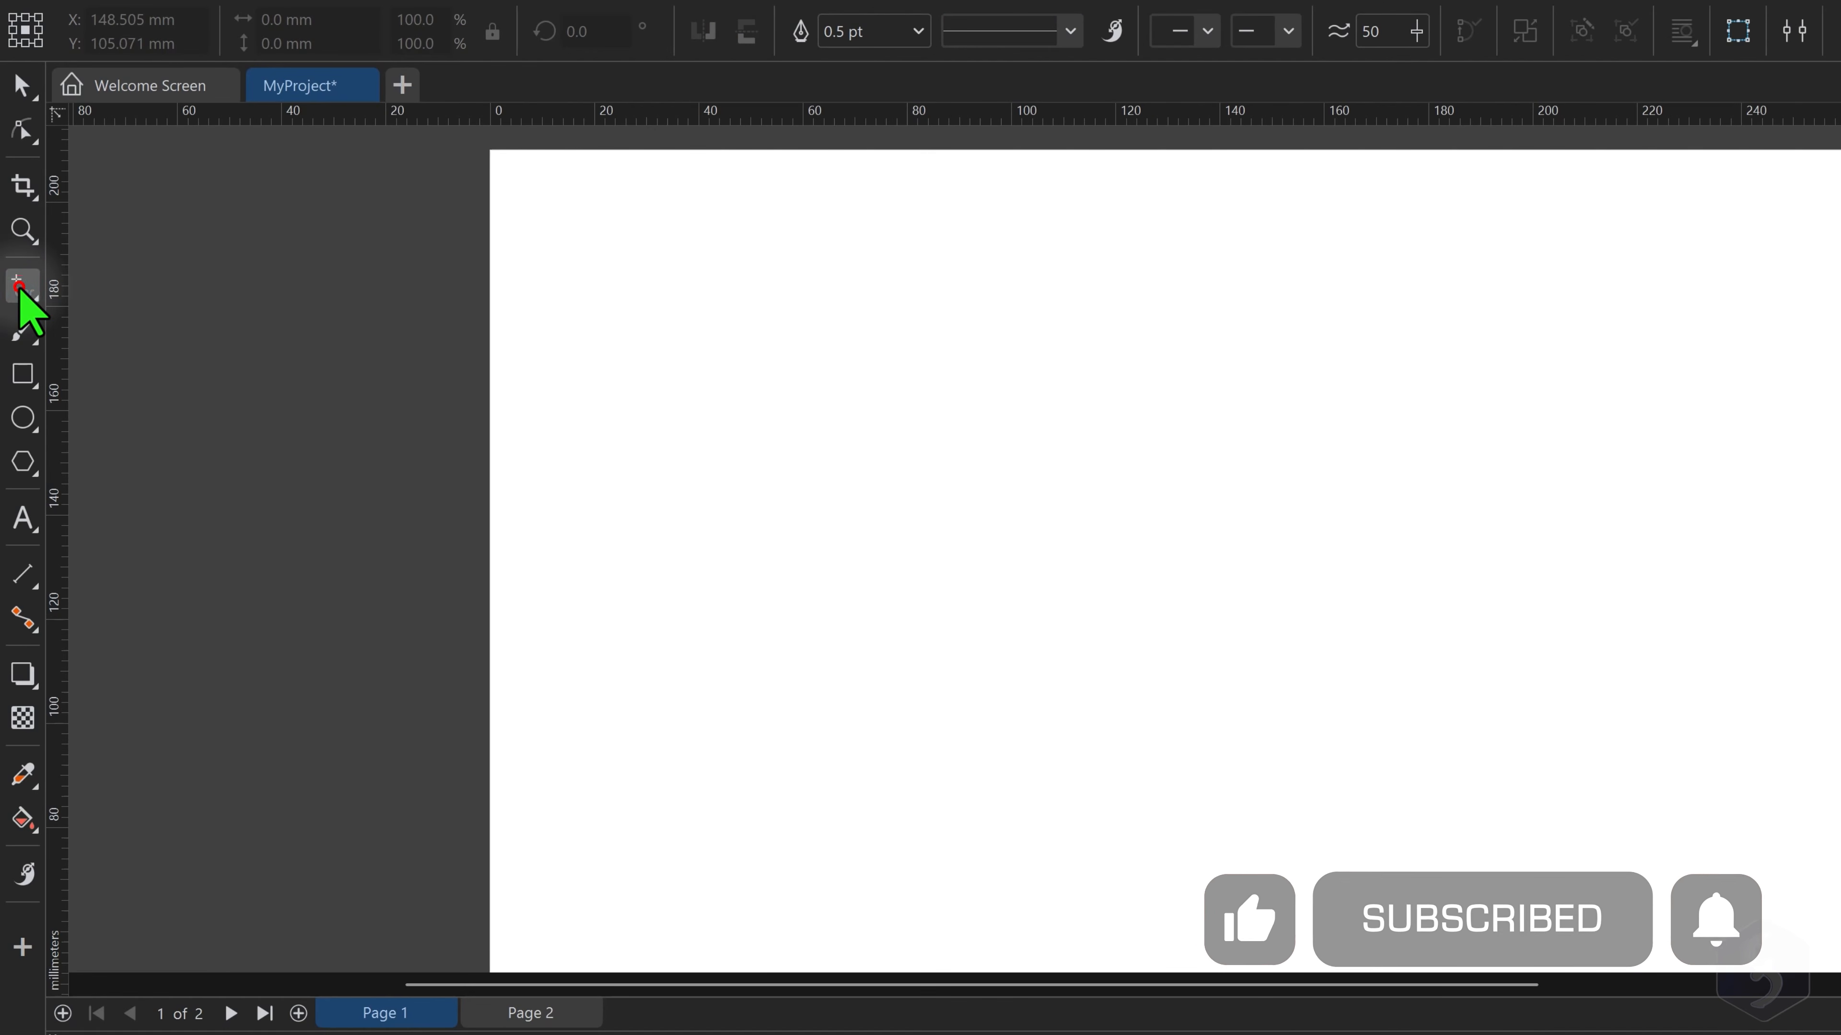
With the Polyline tool, draw an open path of straight and freehand segments about 86 mm wide and 42 mm high, and a smaller closed shape below it
click(20, 289)
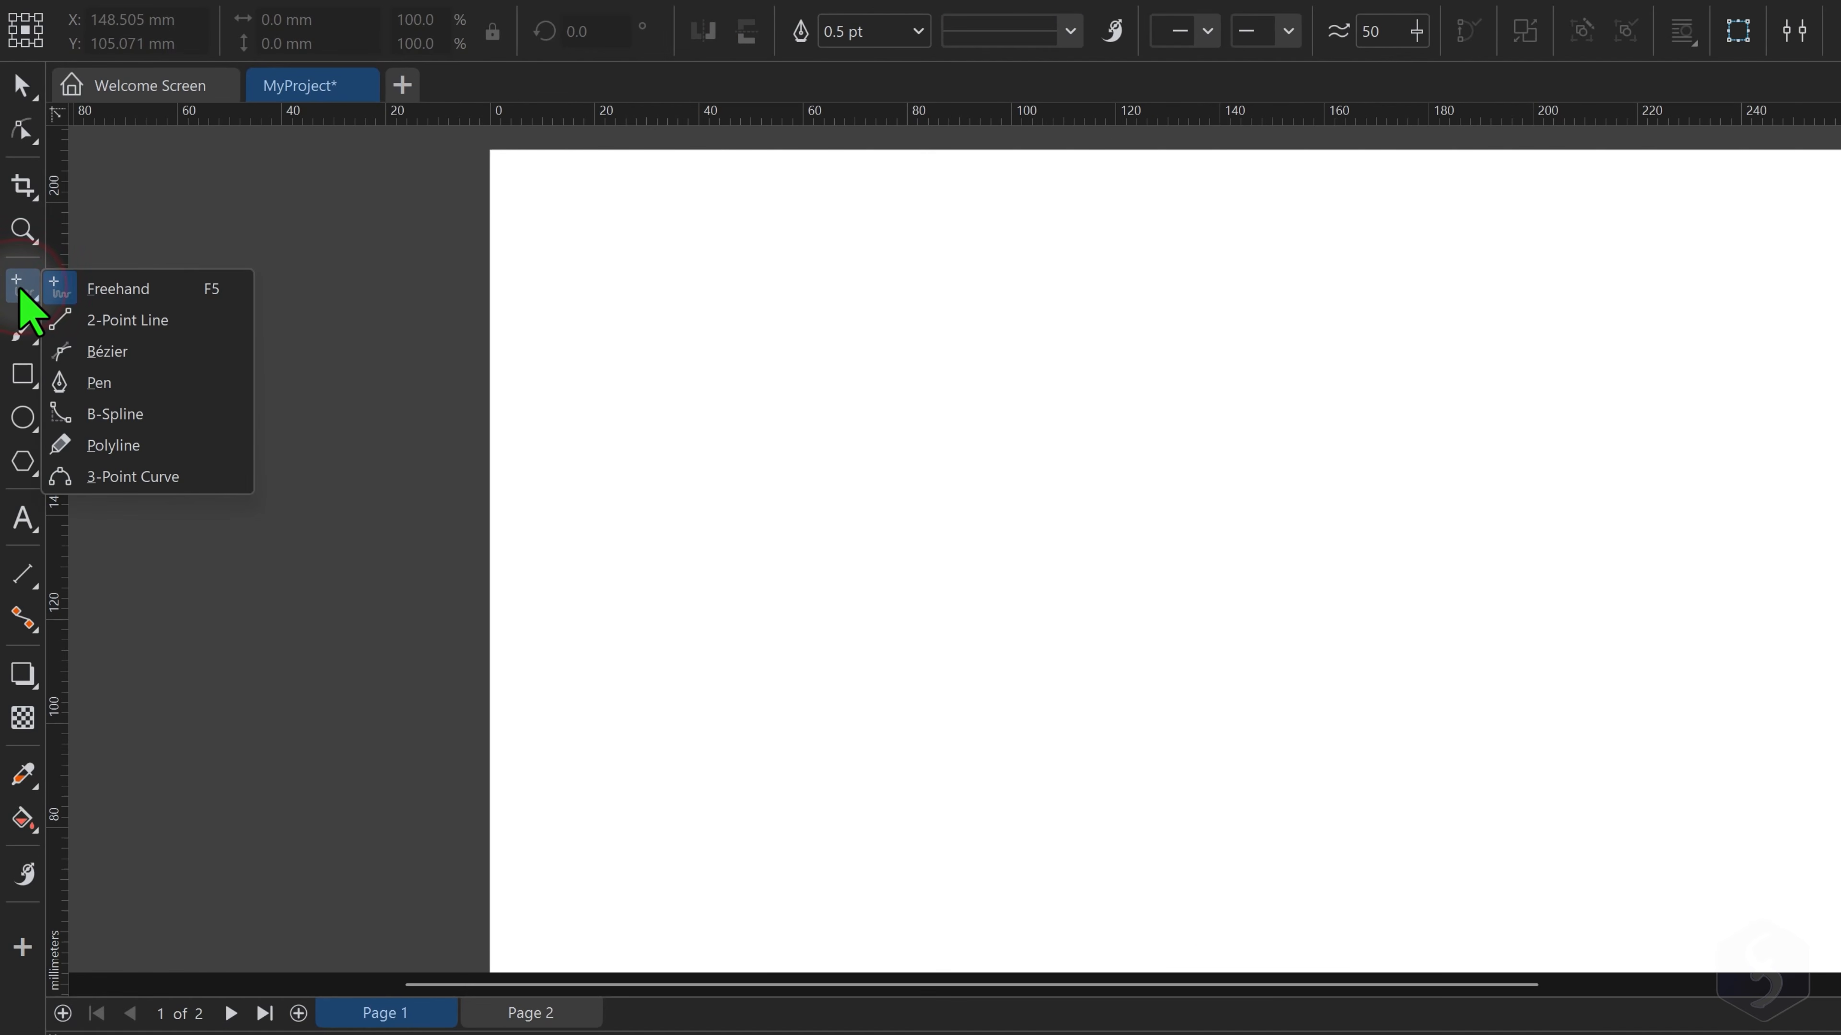
click(148, 446)
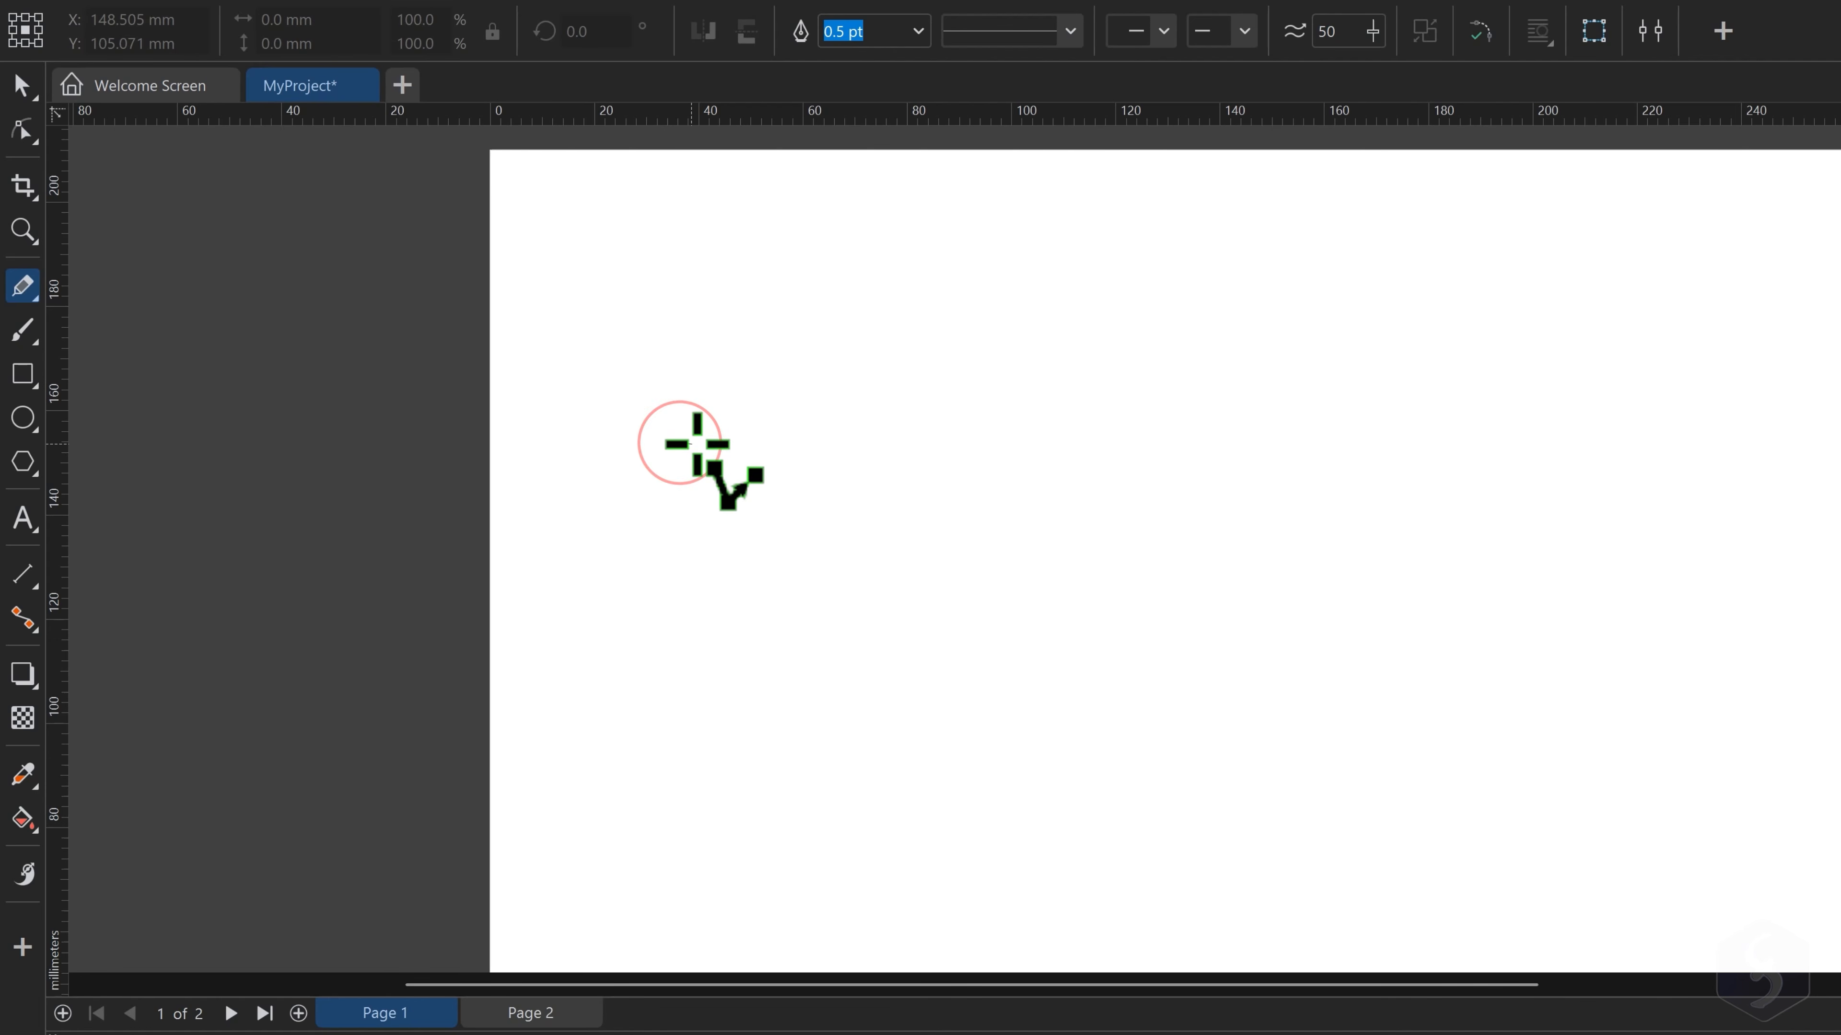
click(841, 264)
click(1128, 264)
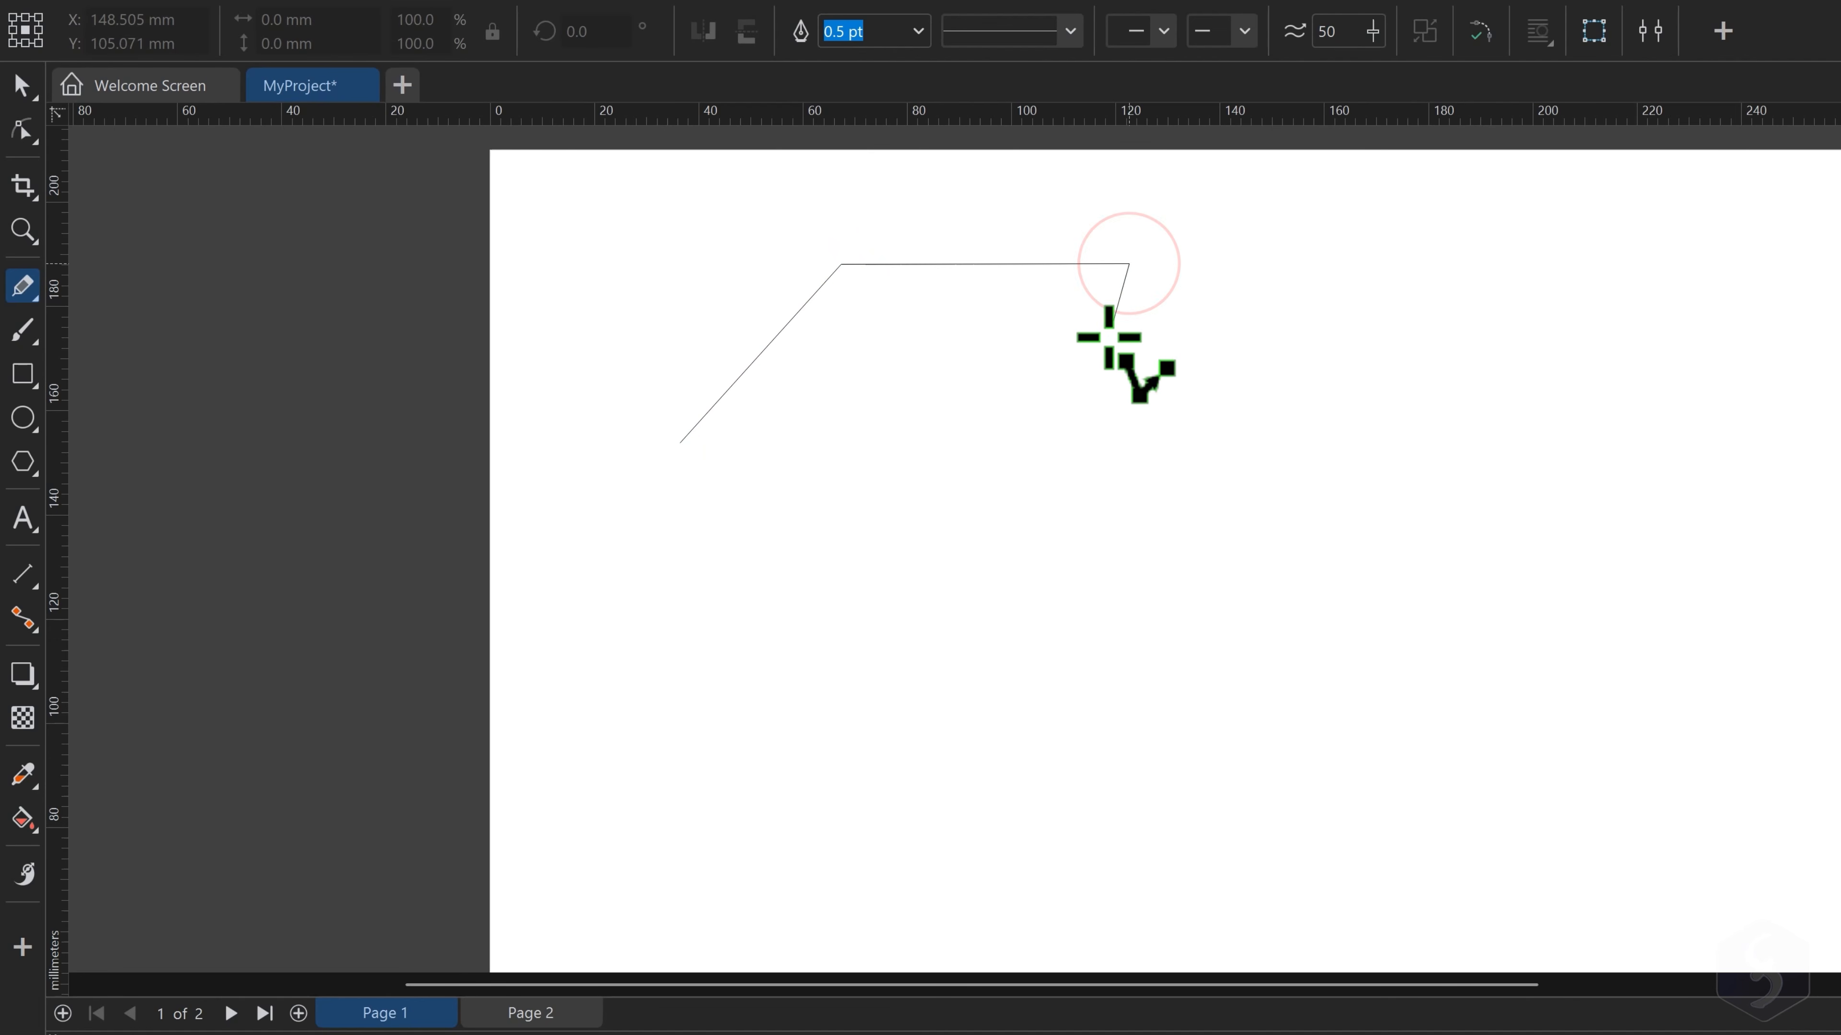
drag(1104, 343, 1013, 357)
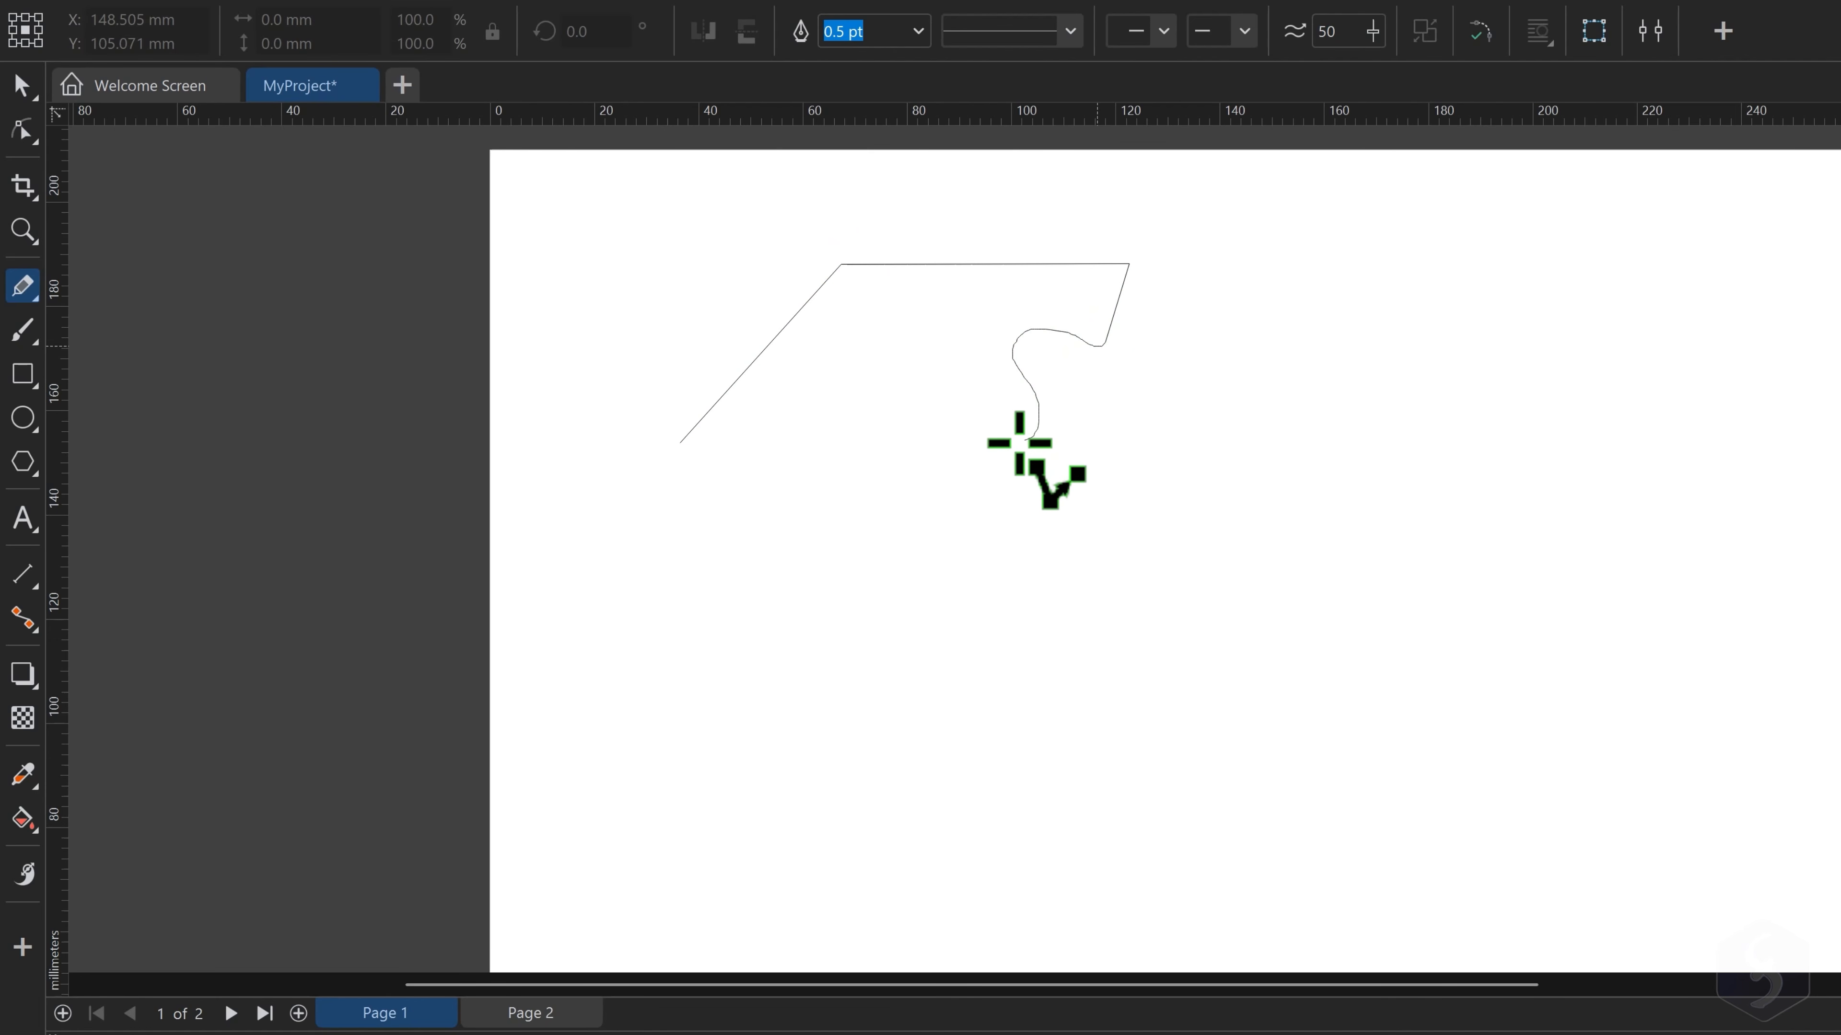
mouse_move(1019, 443)
mouse_down()
mouse_move(890, 408)
mouse_move(877, 481)
mouse_up()
double_click(878, 481)
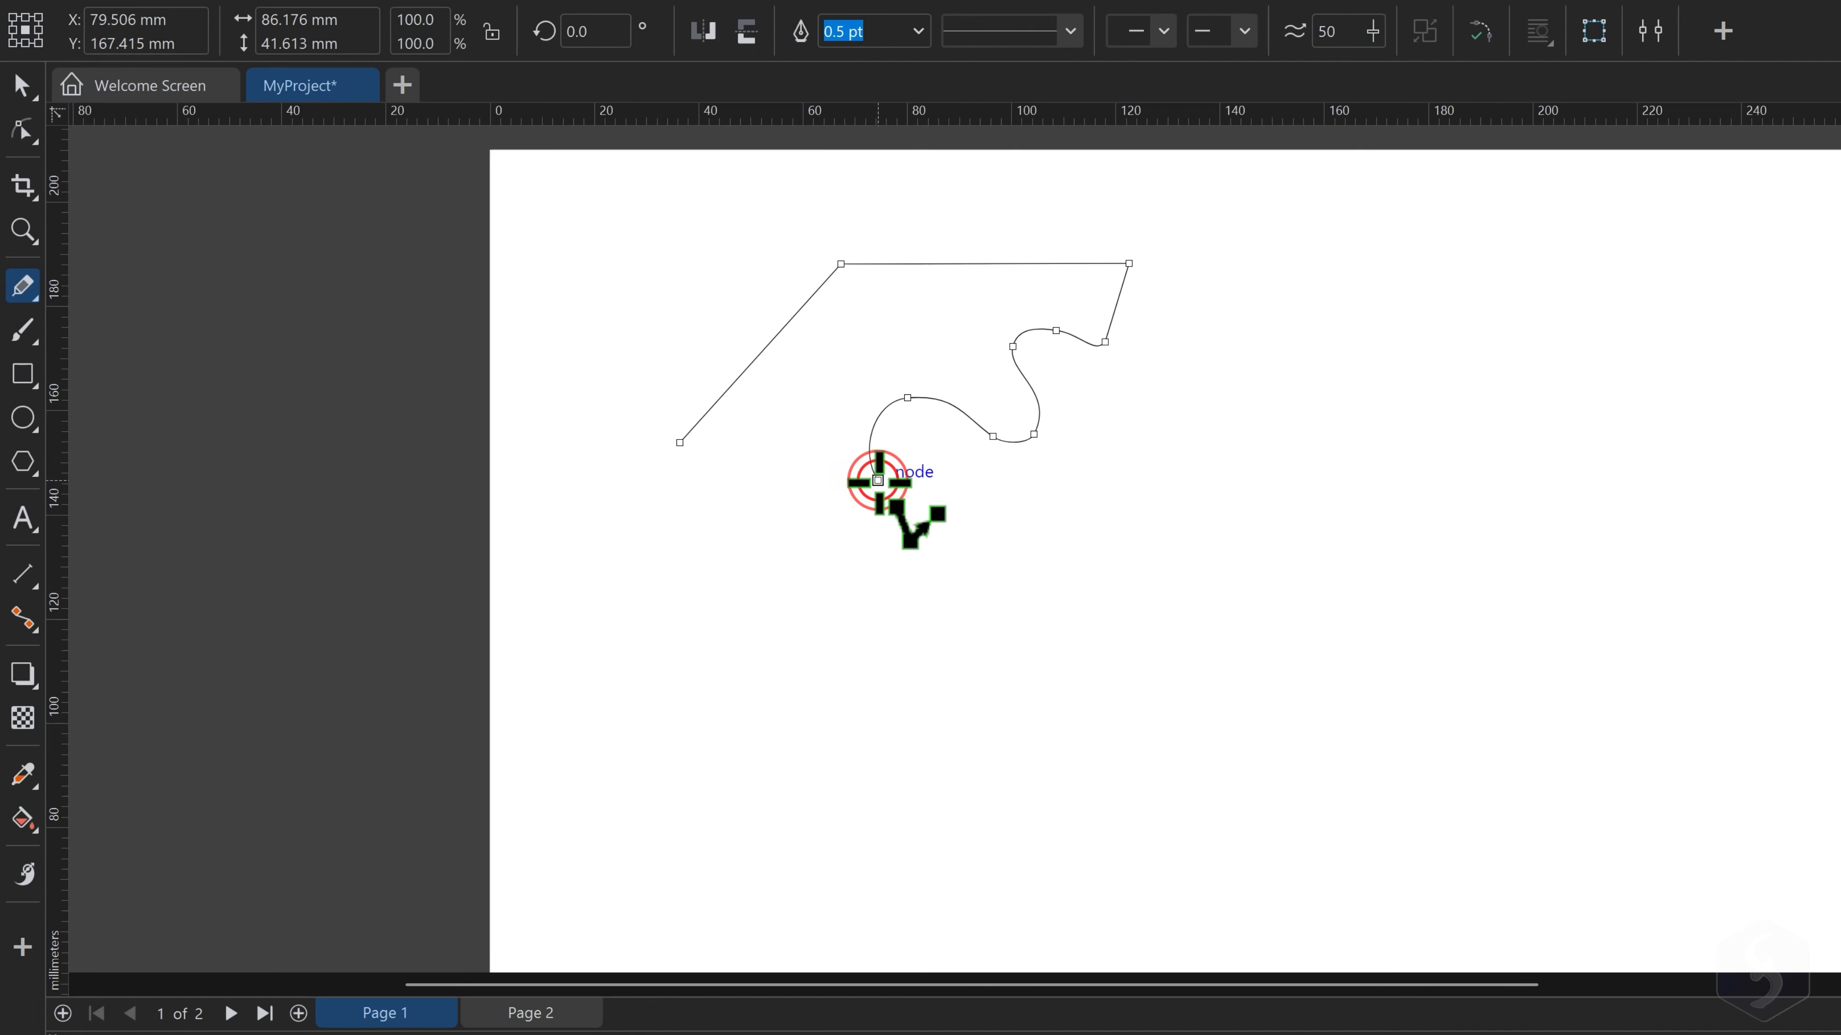
mouse_move(739, 713)
mouse_down()
mouse_move(858, 712)
mouse_move(897, 569)
mouse_move(861, 548)
mouse_up()
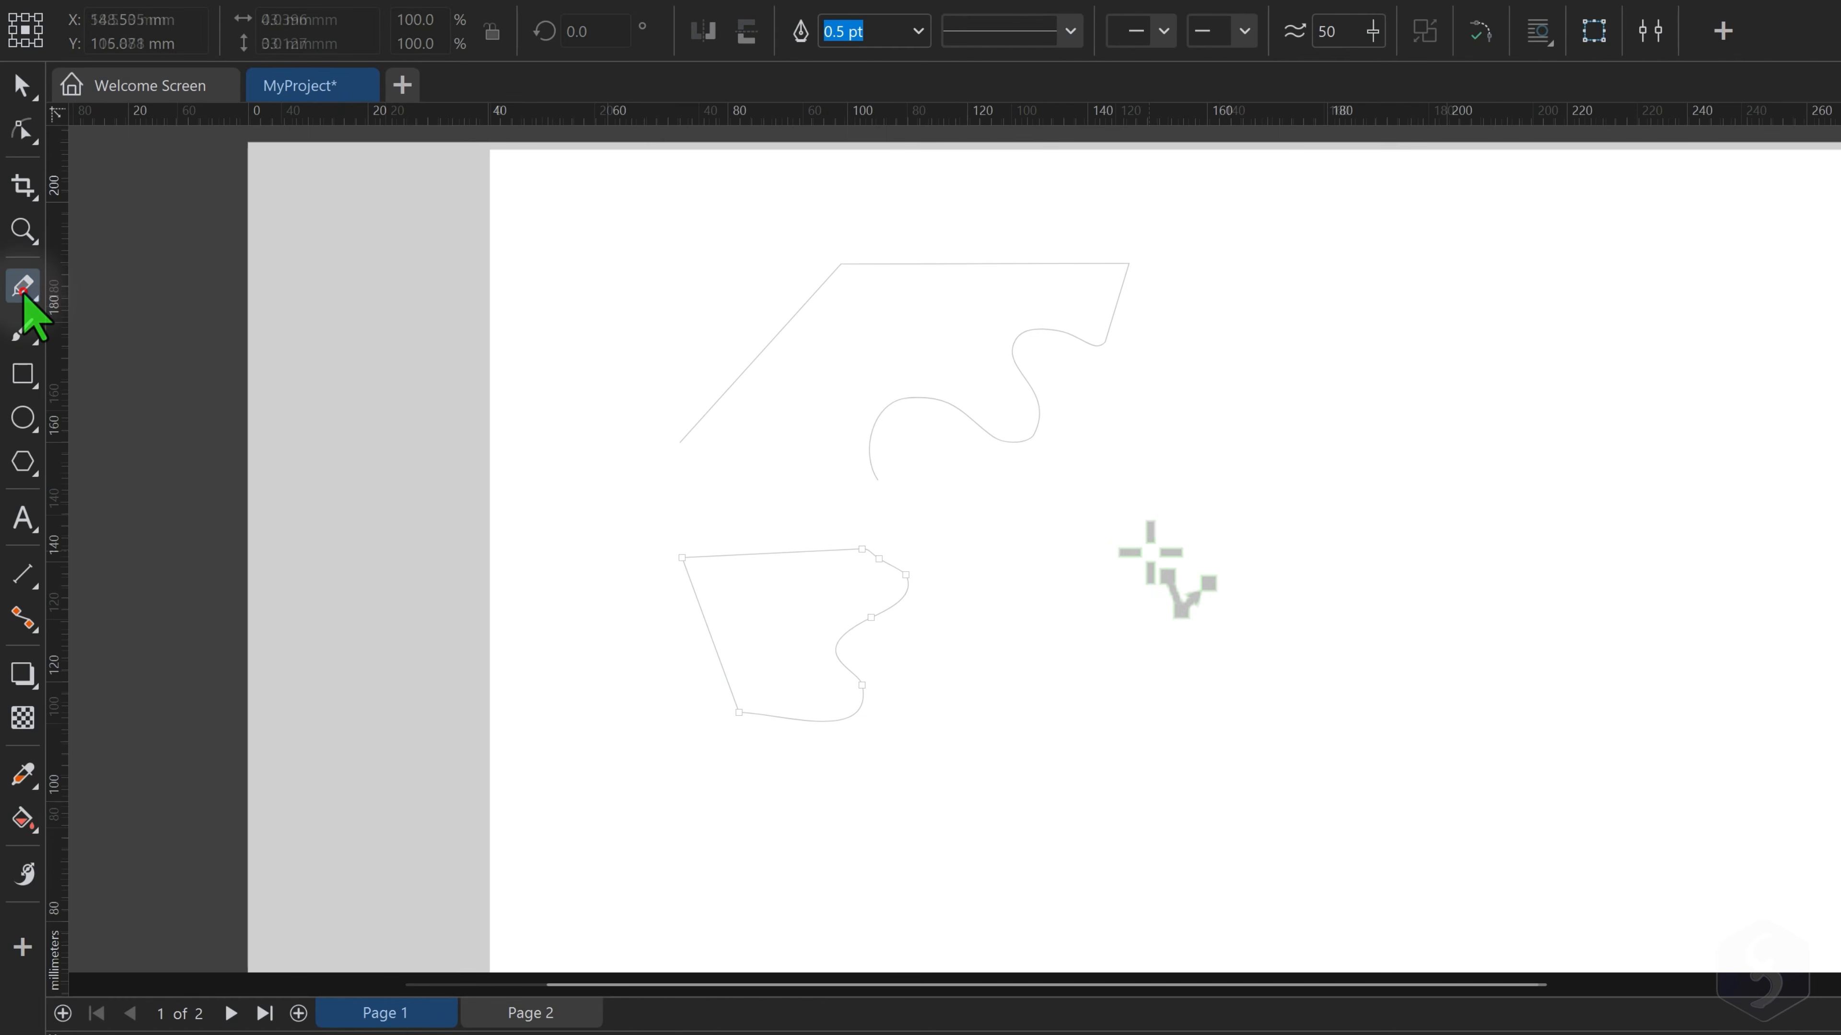
With the Pen tool, draw a closed shape of straight and curved segments about 60 mm wide and 36 mm high
click(24, 290)
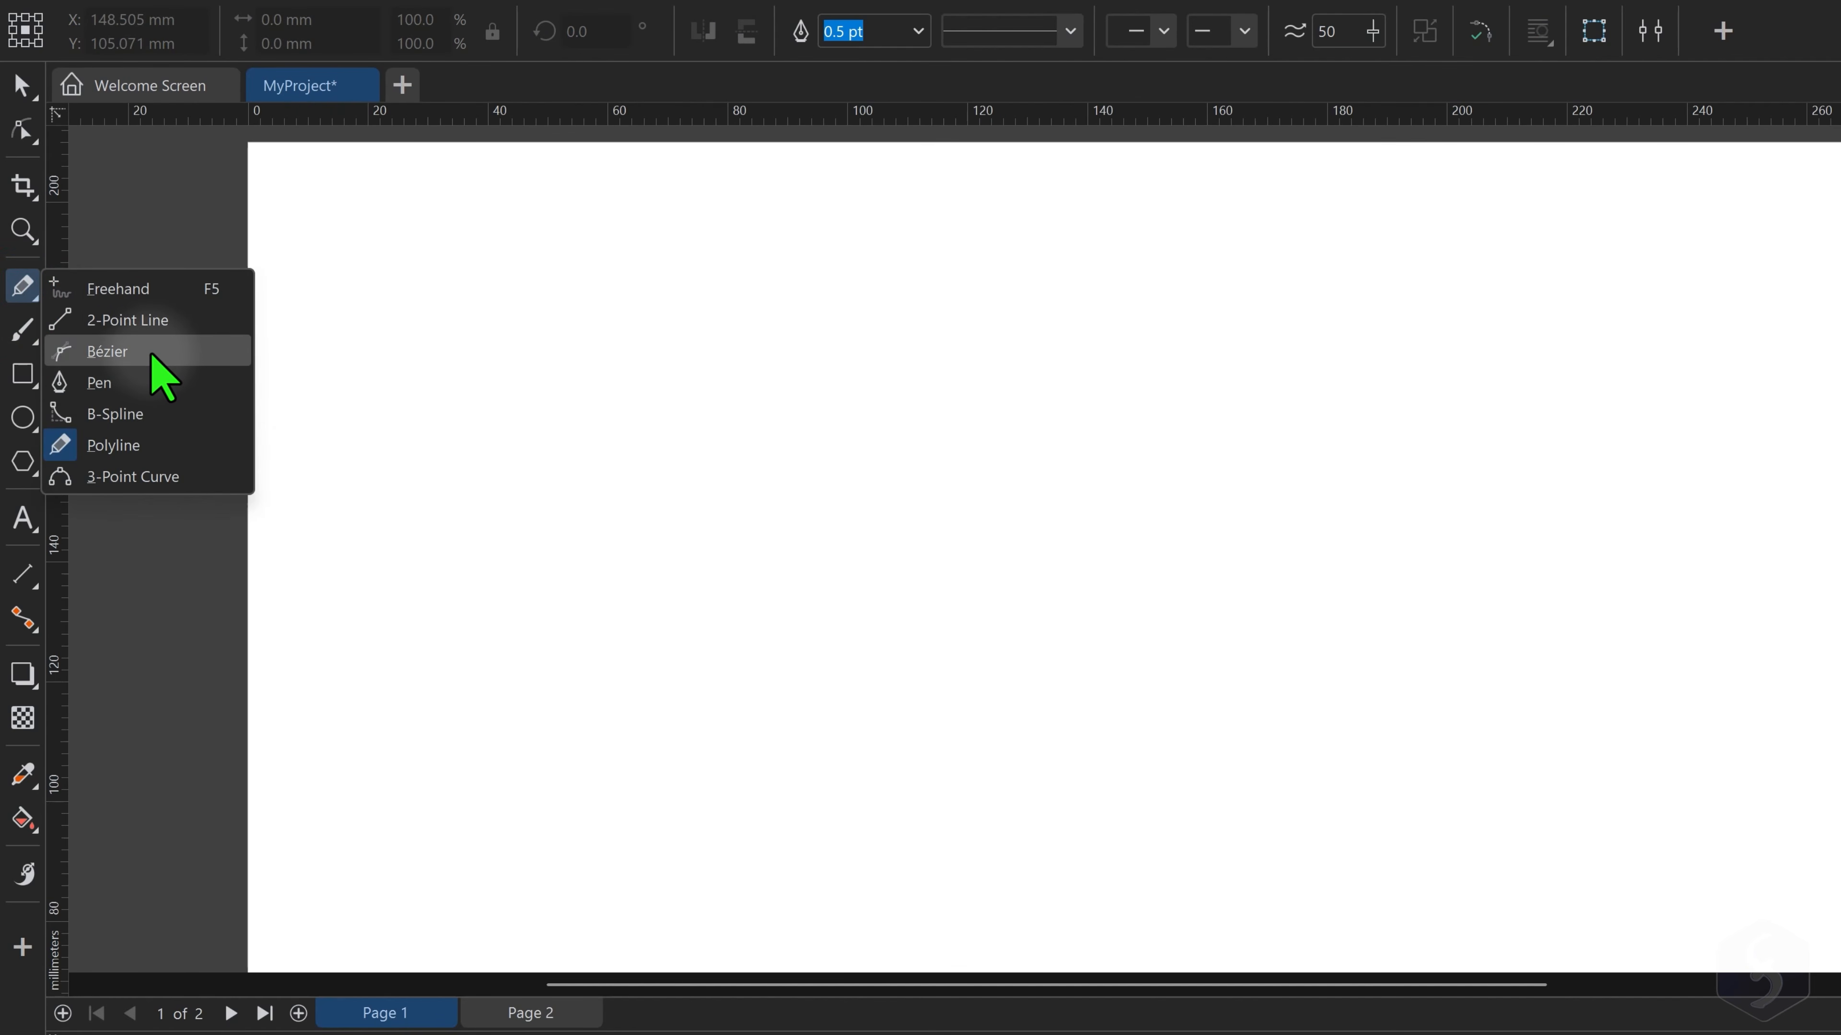
click(155, 383)
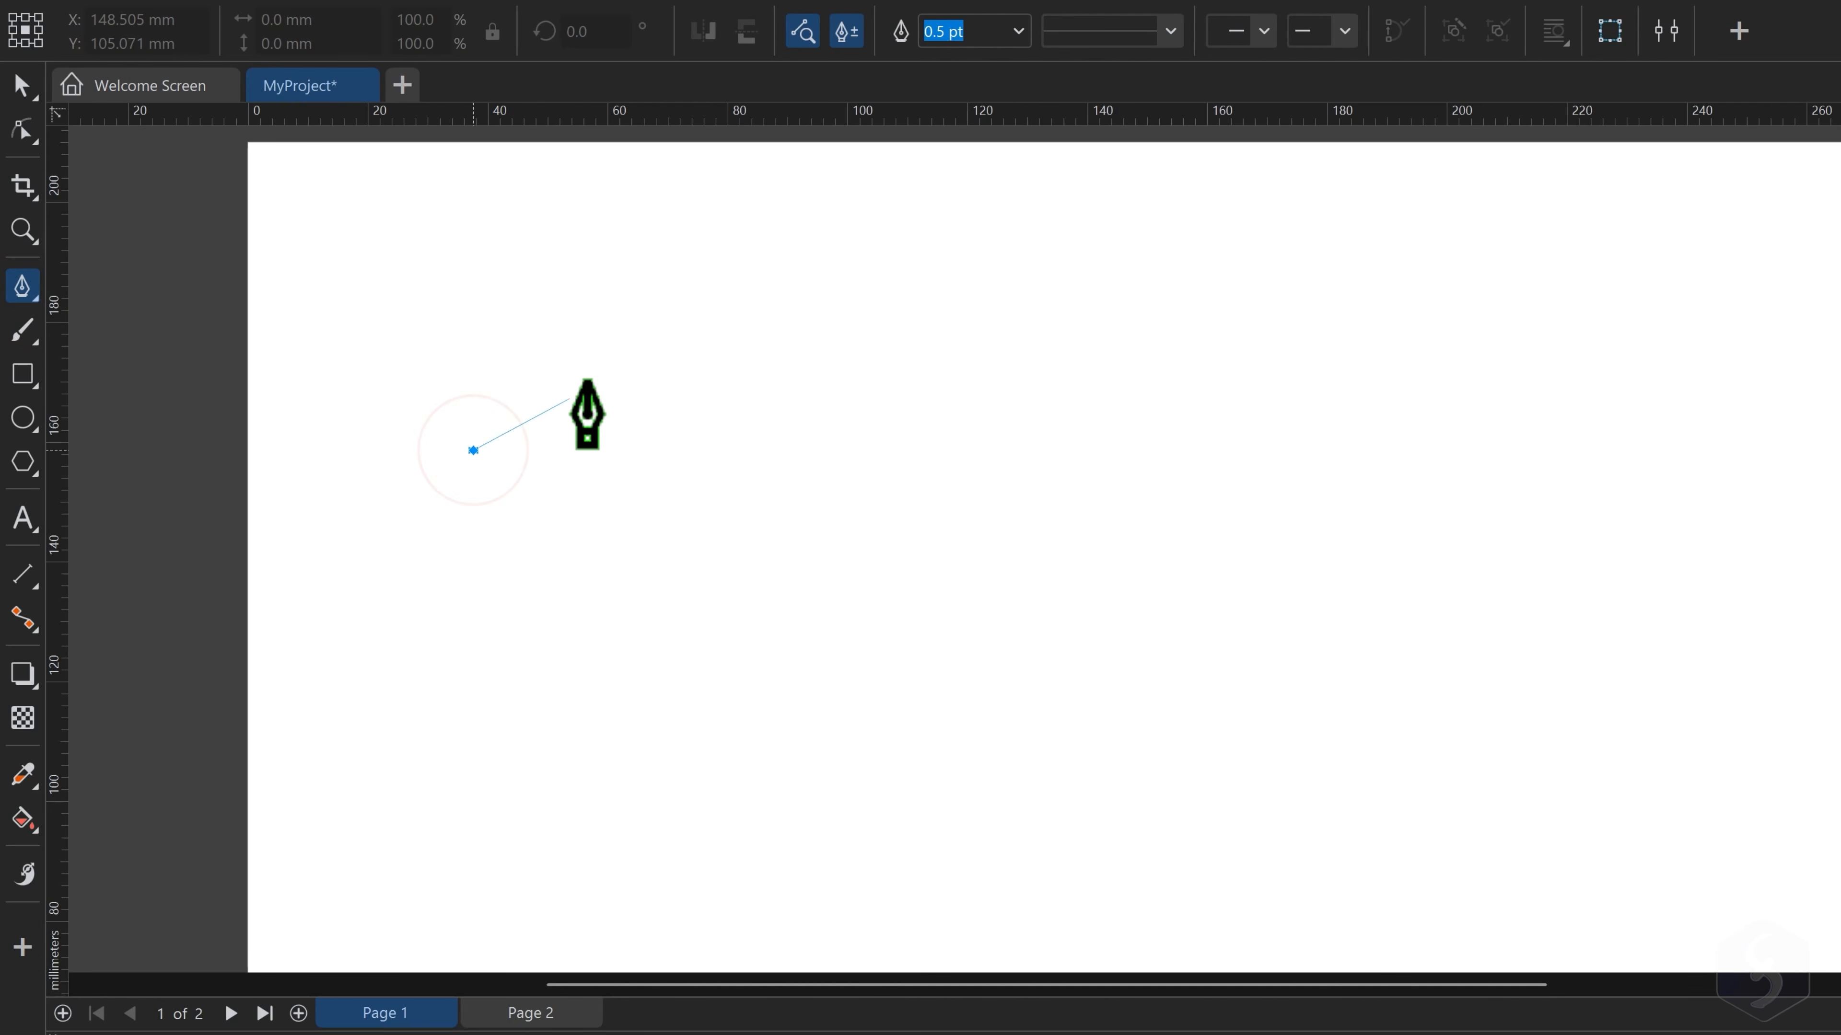
click(598, 335)
click(814, 361)
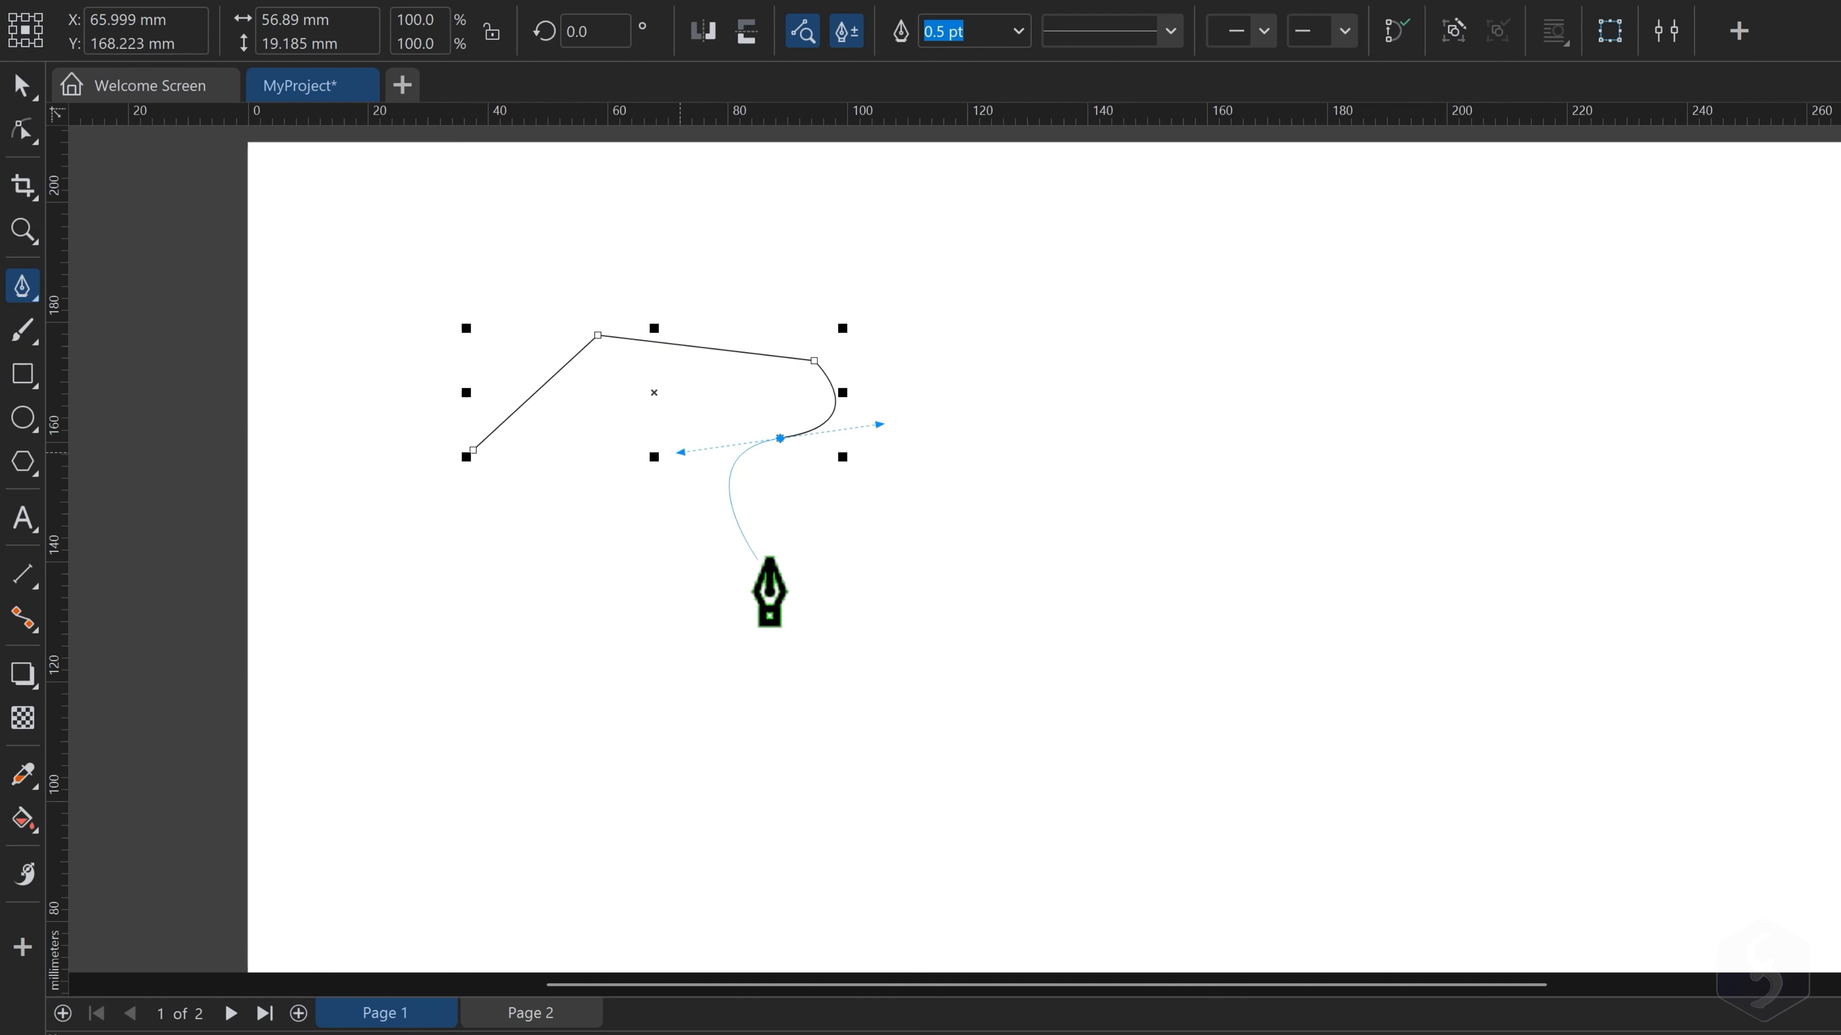
click(696, 552)
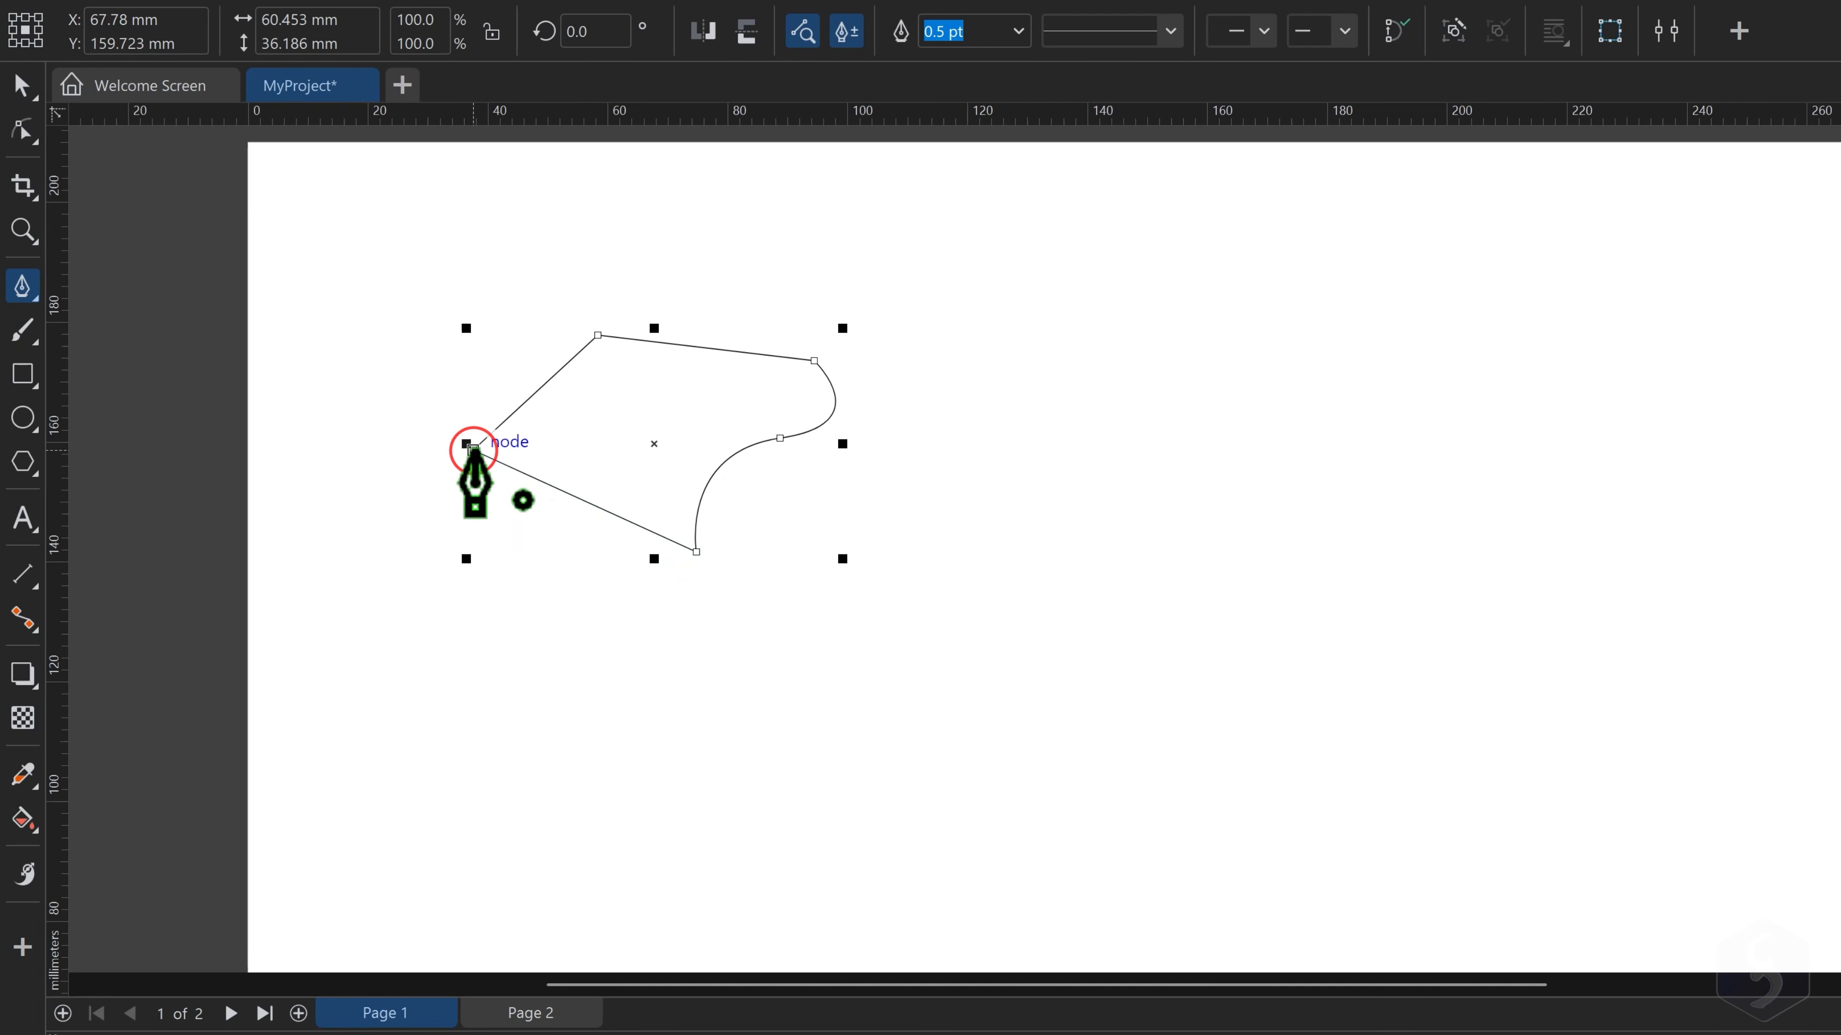
click(473, 449)
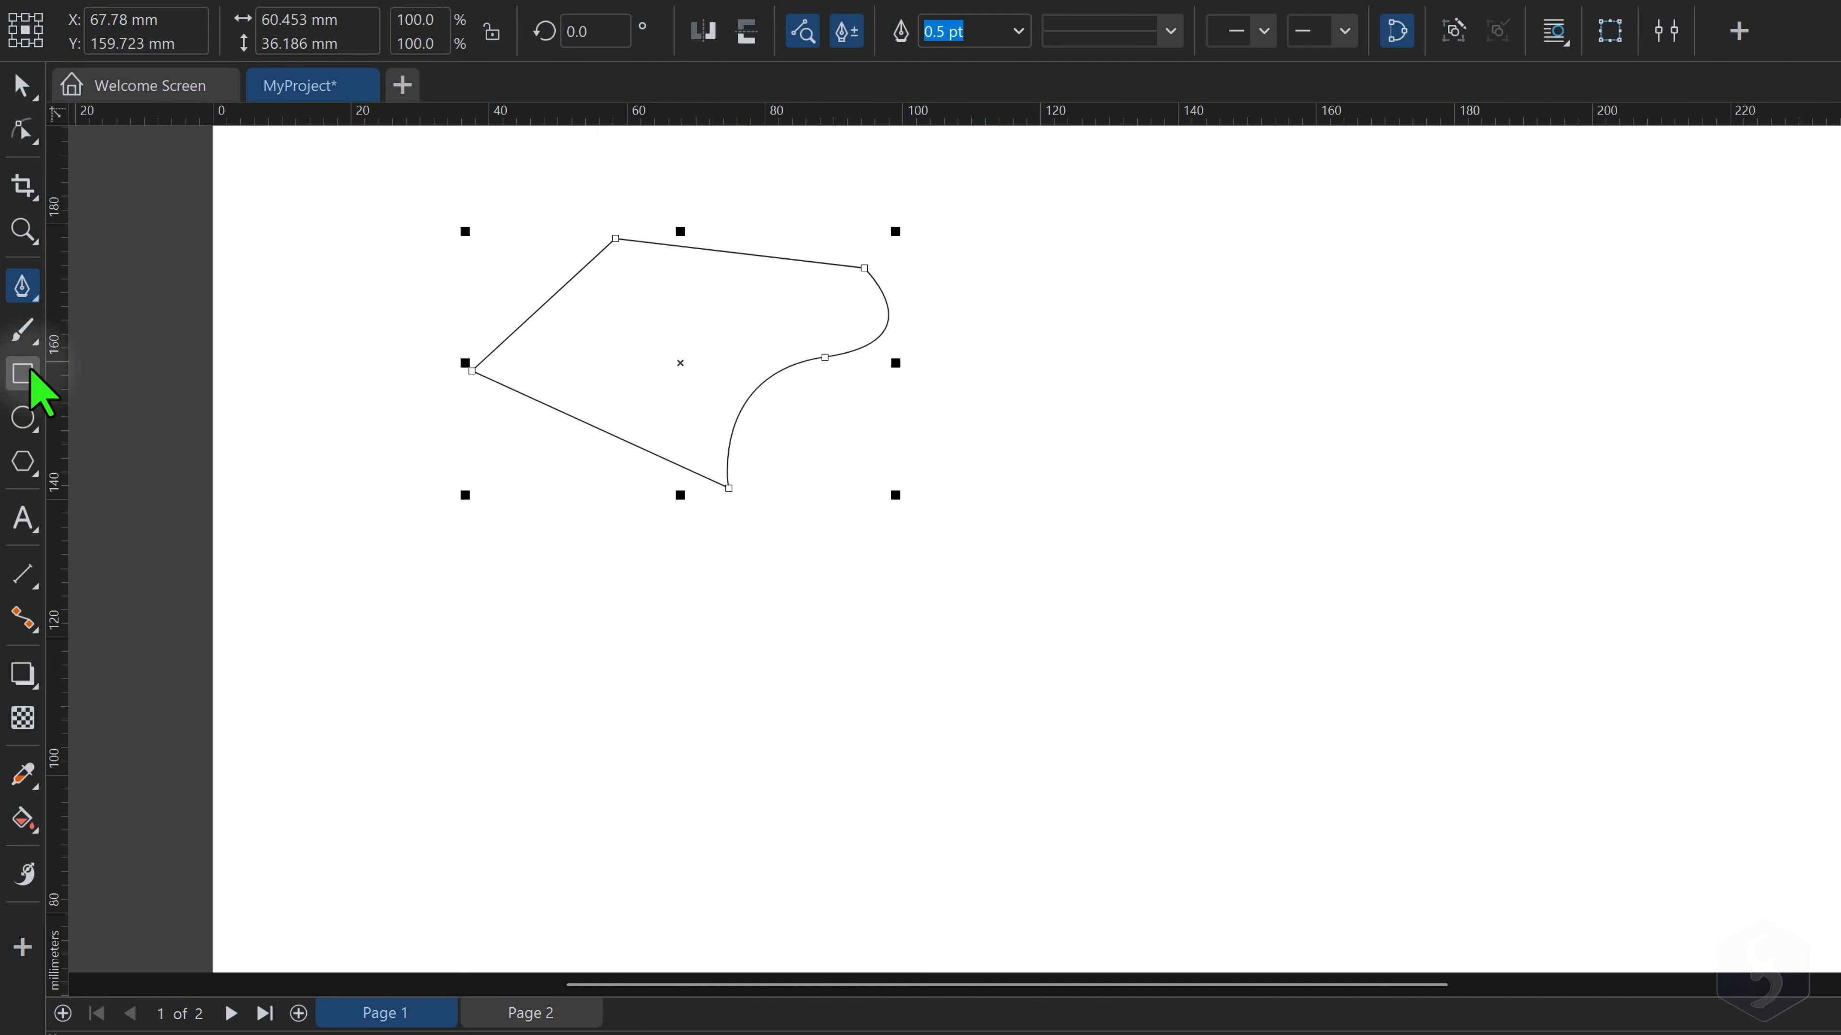
Below the pen shape, draw a circle about 20 mm across and a rectangle about 31 by 18.5 mm beside it
click(24, 420)
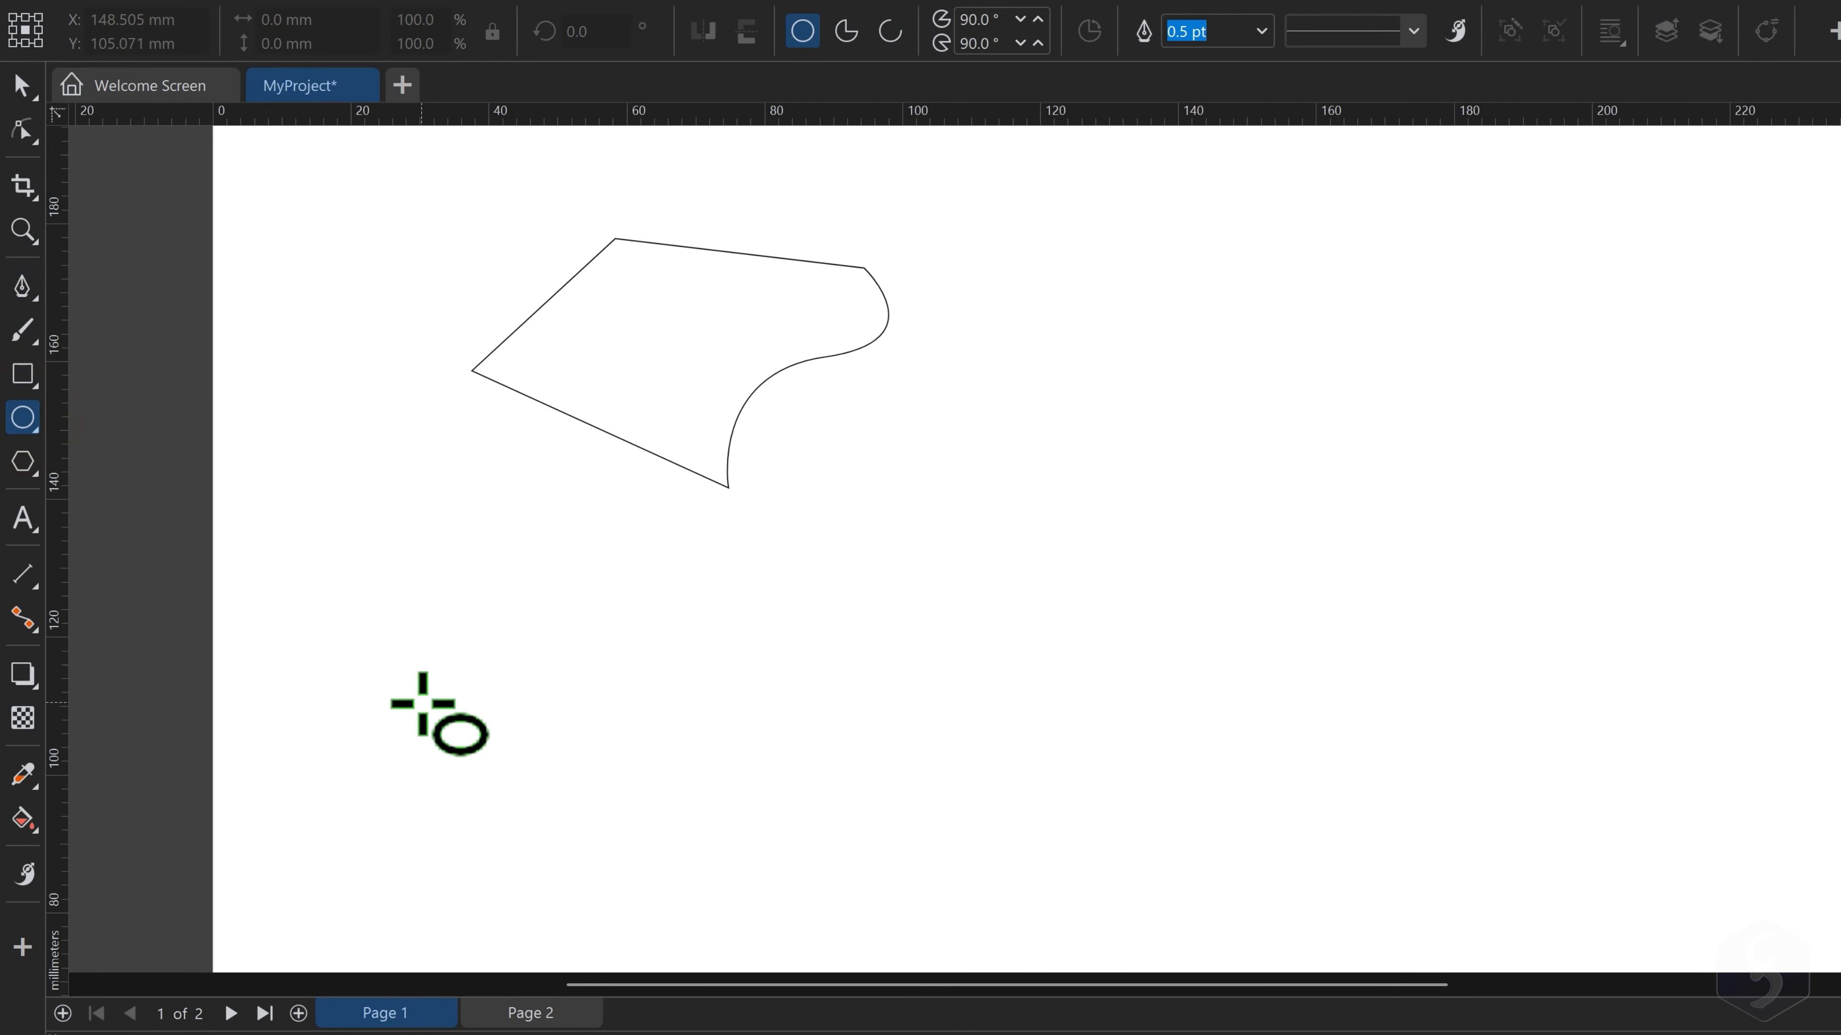
drag(421, 702, 564, 560)
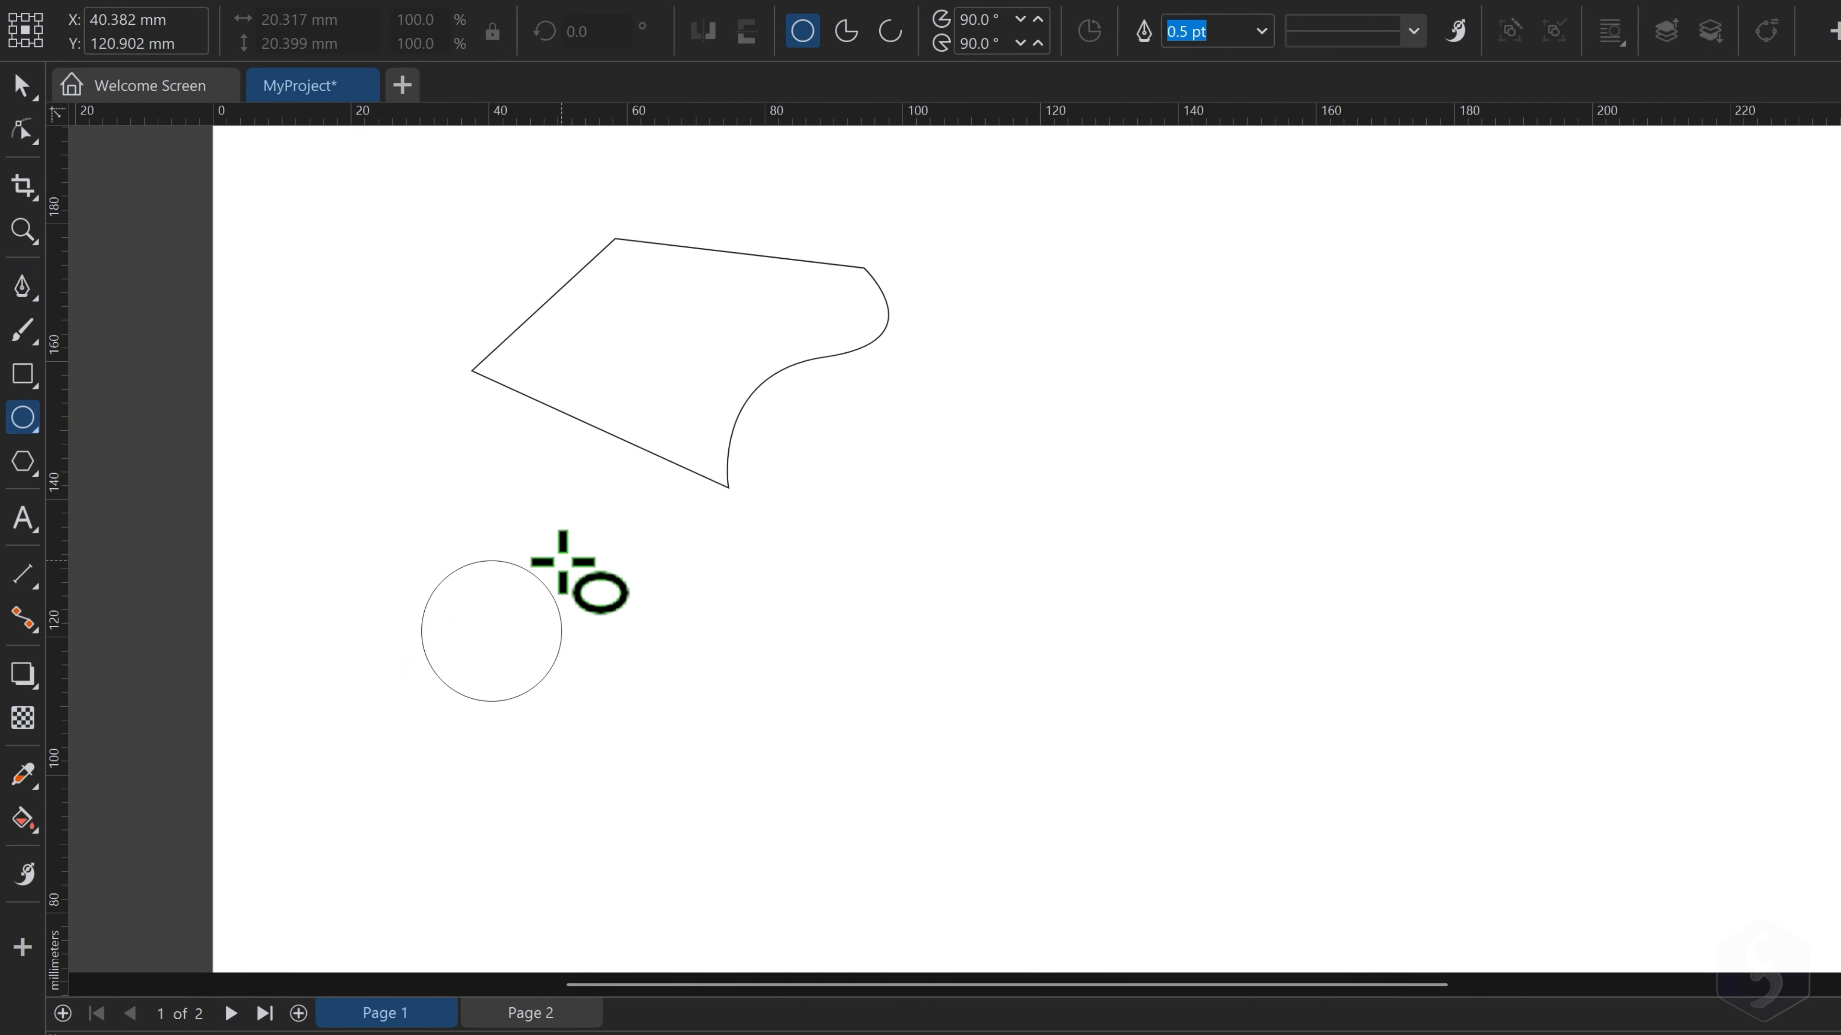
click(21, 375)
drag(727, 564, 939, 691)
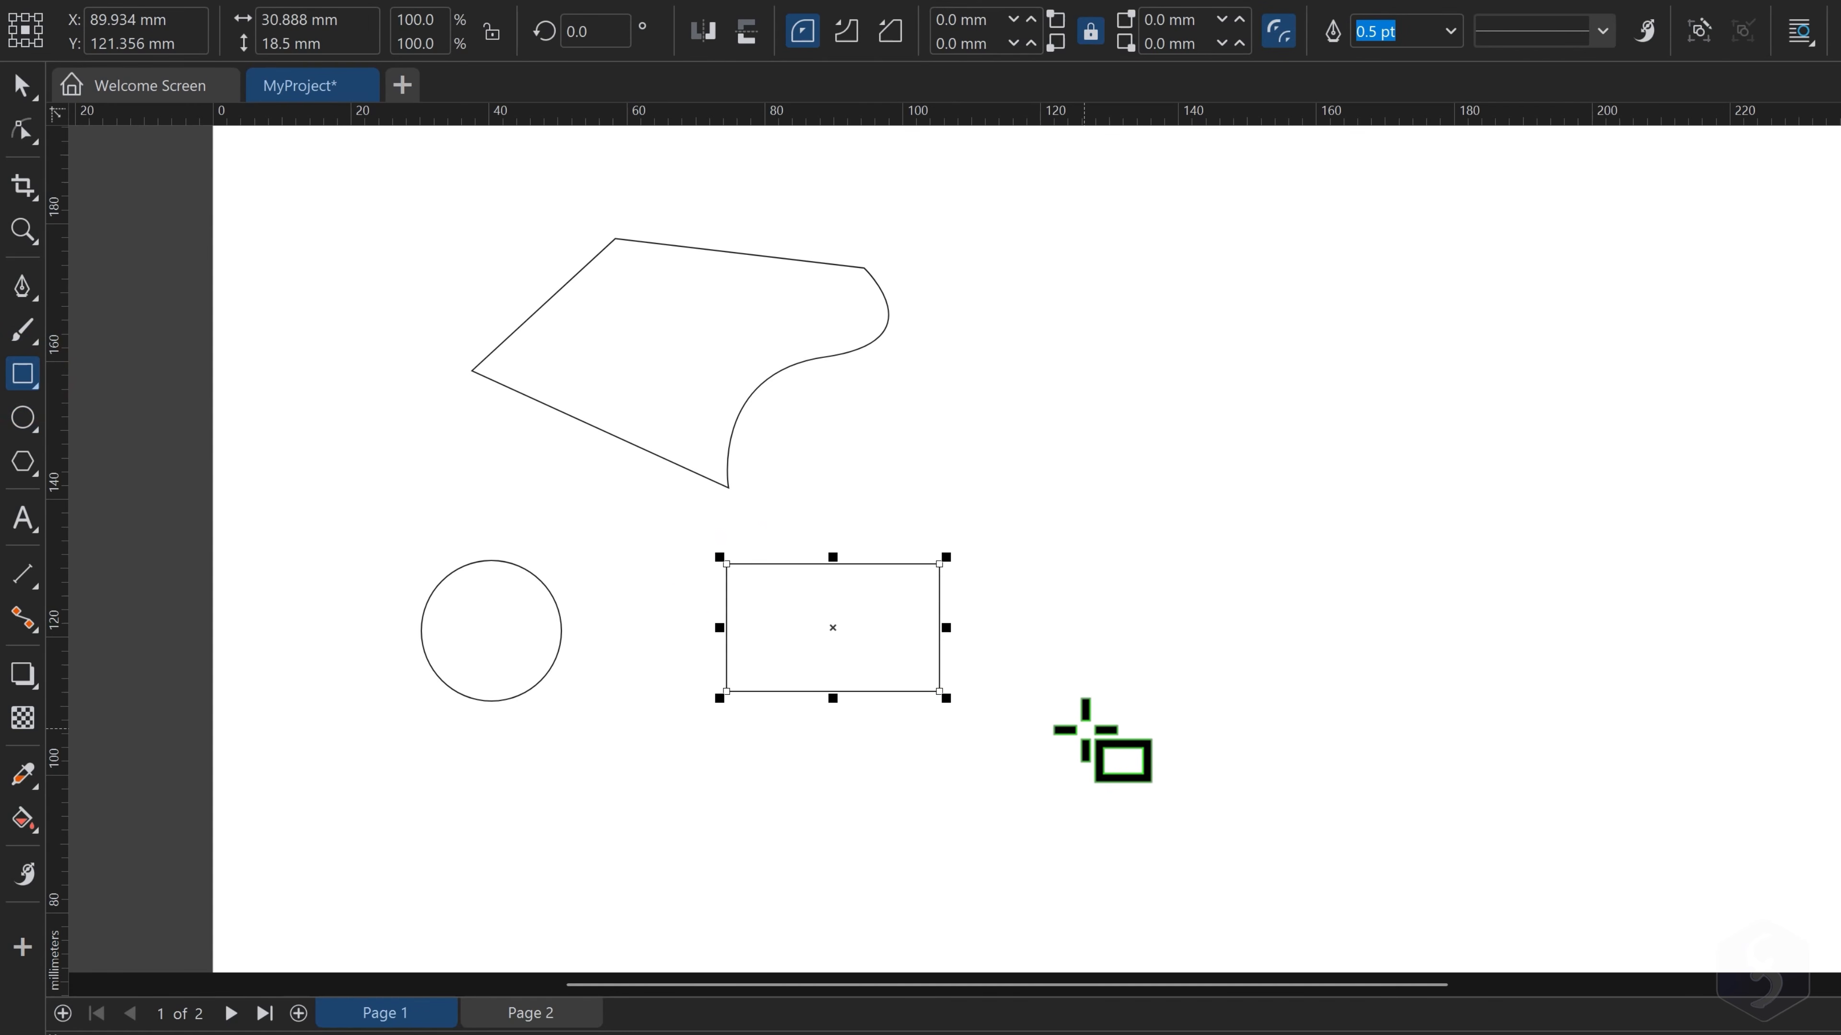
Draw an upward arrow with the Common Shapes tool in the empty area to the right of the rectangle
click(24, 462)
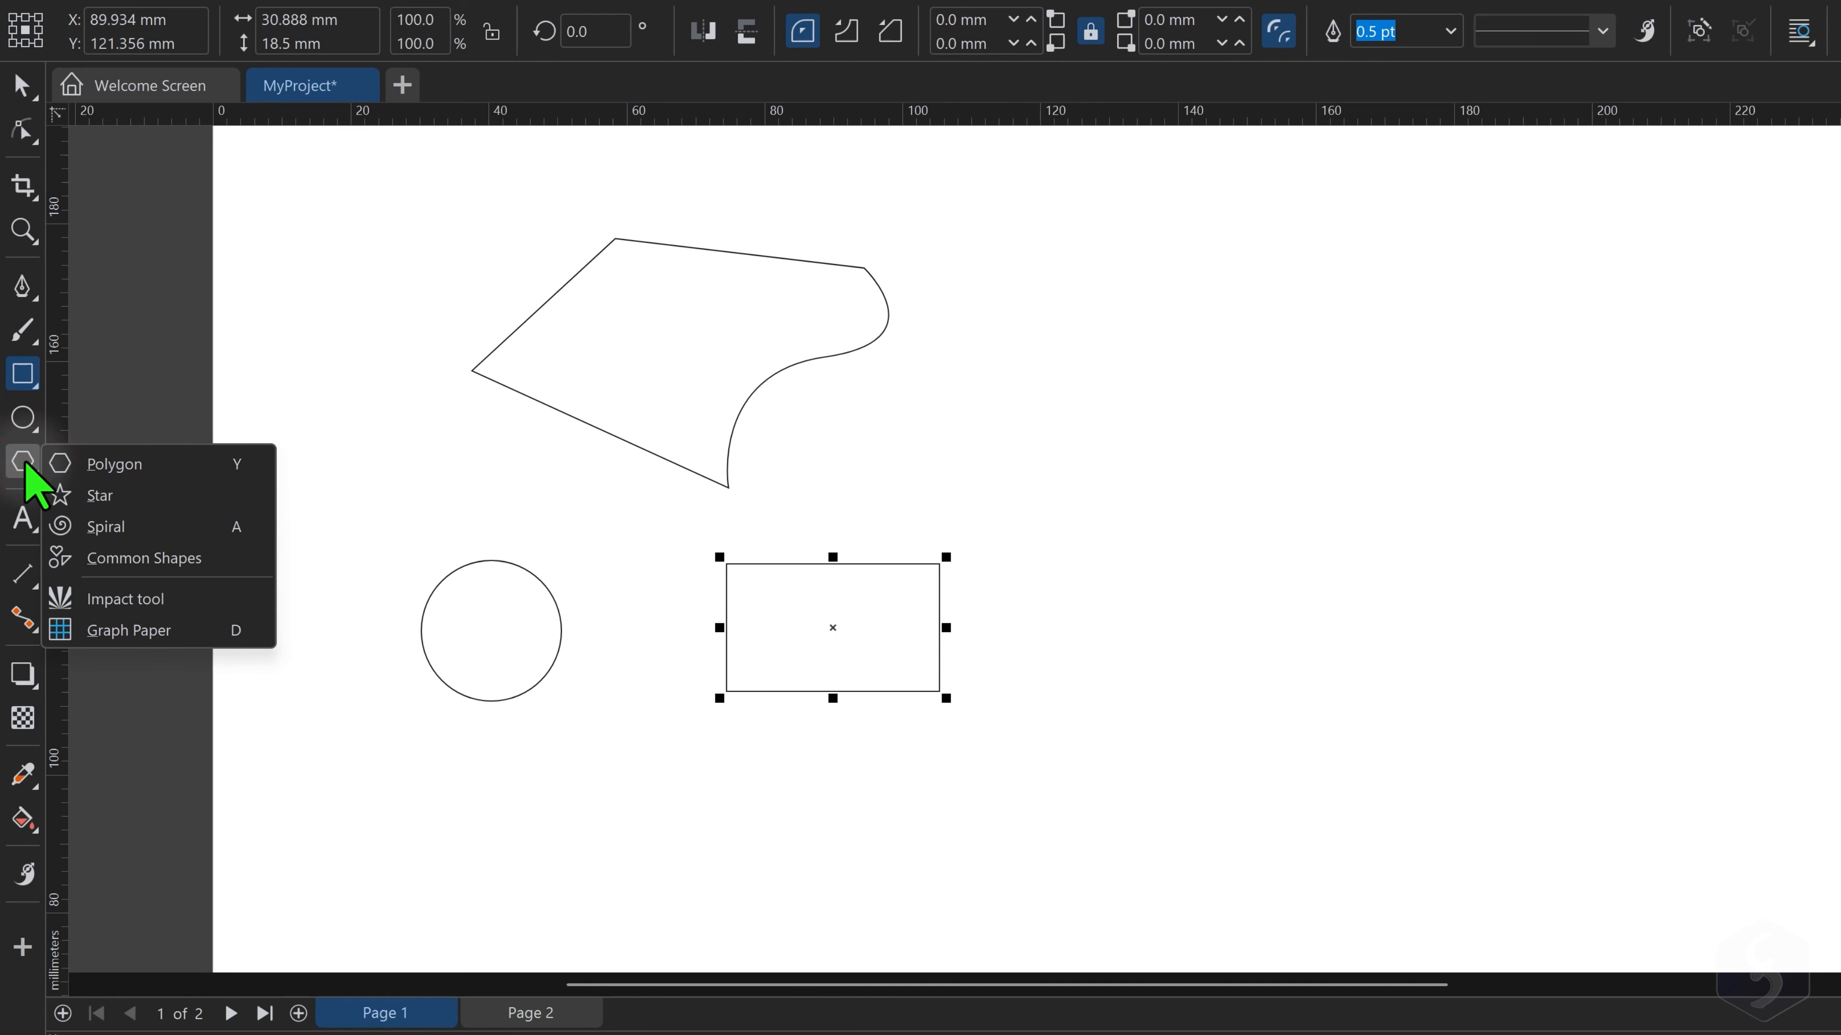
click(164, 559)
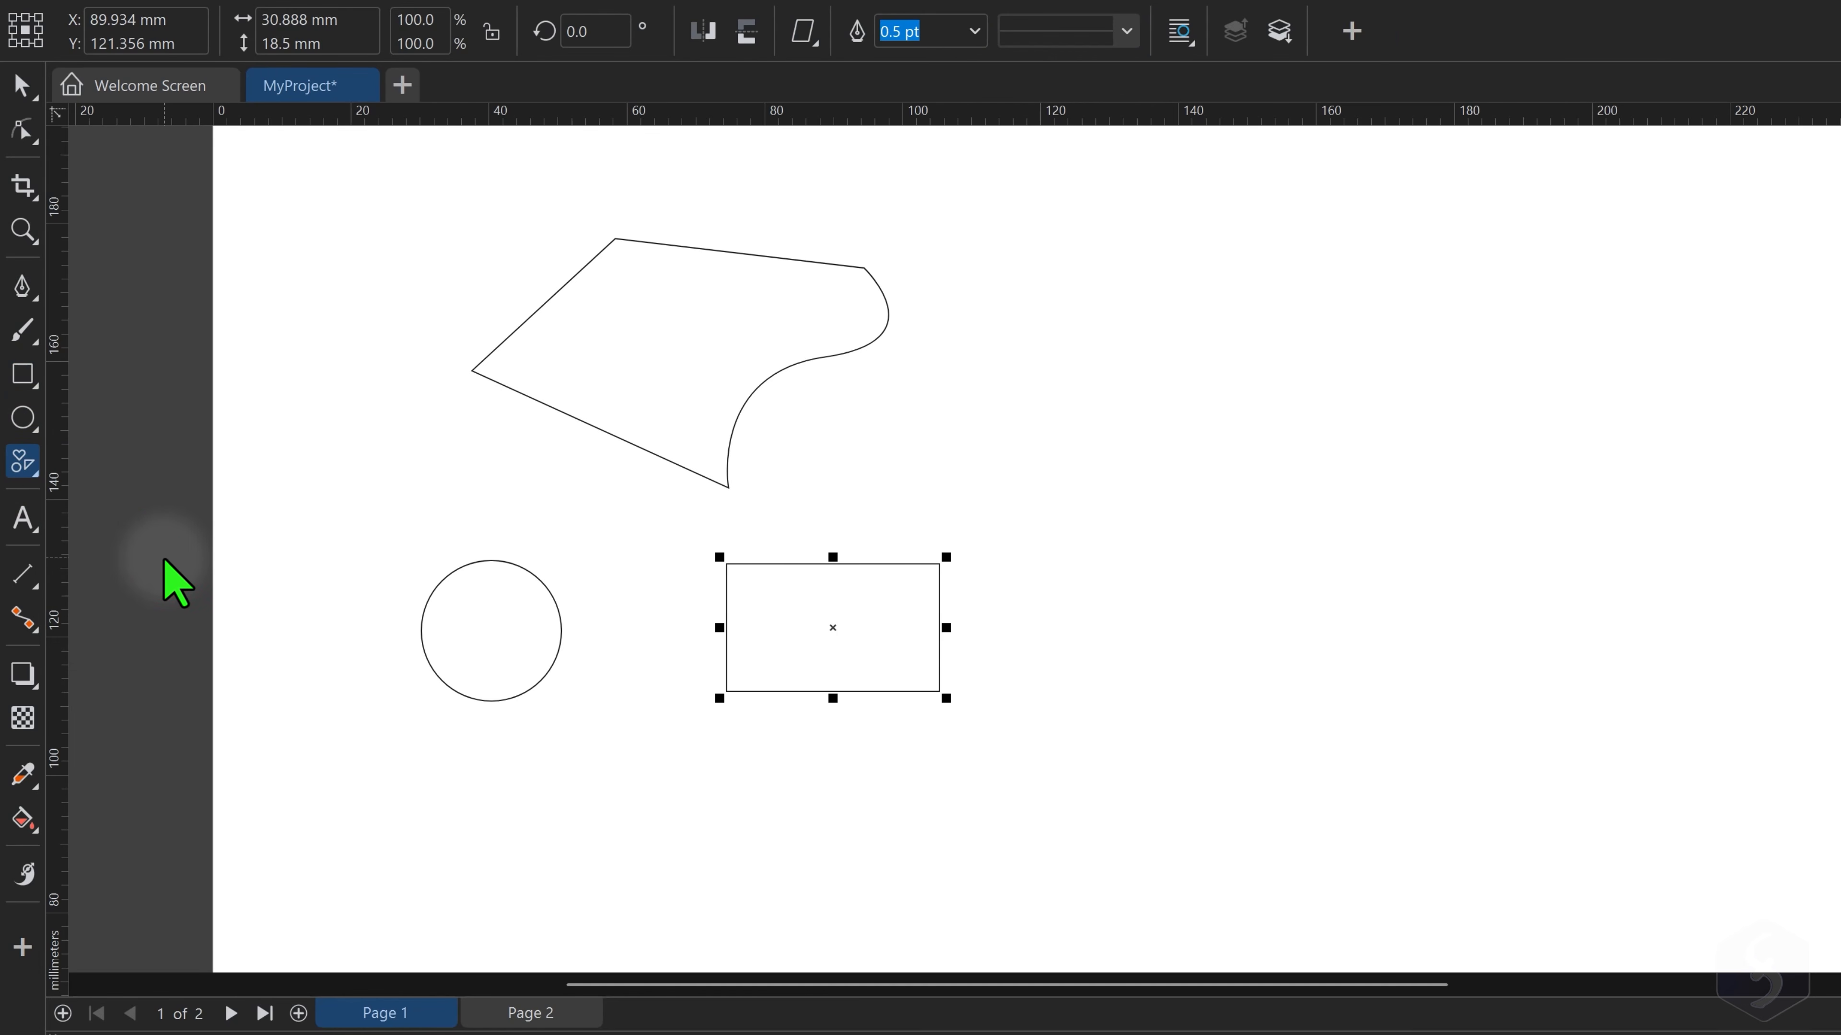
click(806, 35)
click(902, 285)
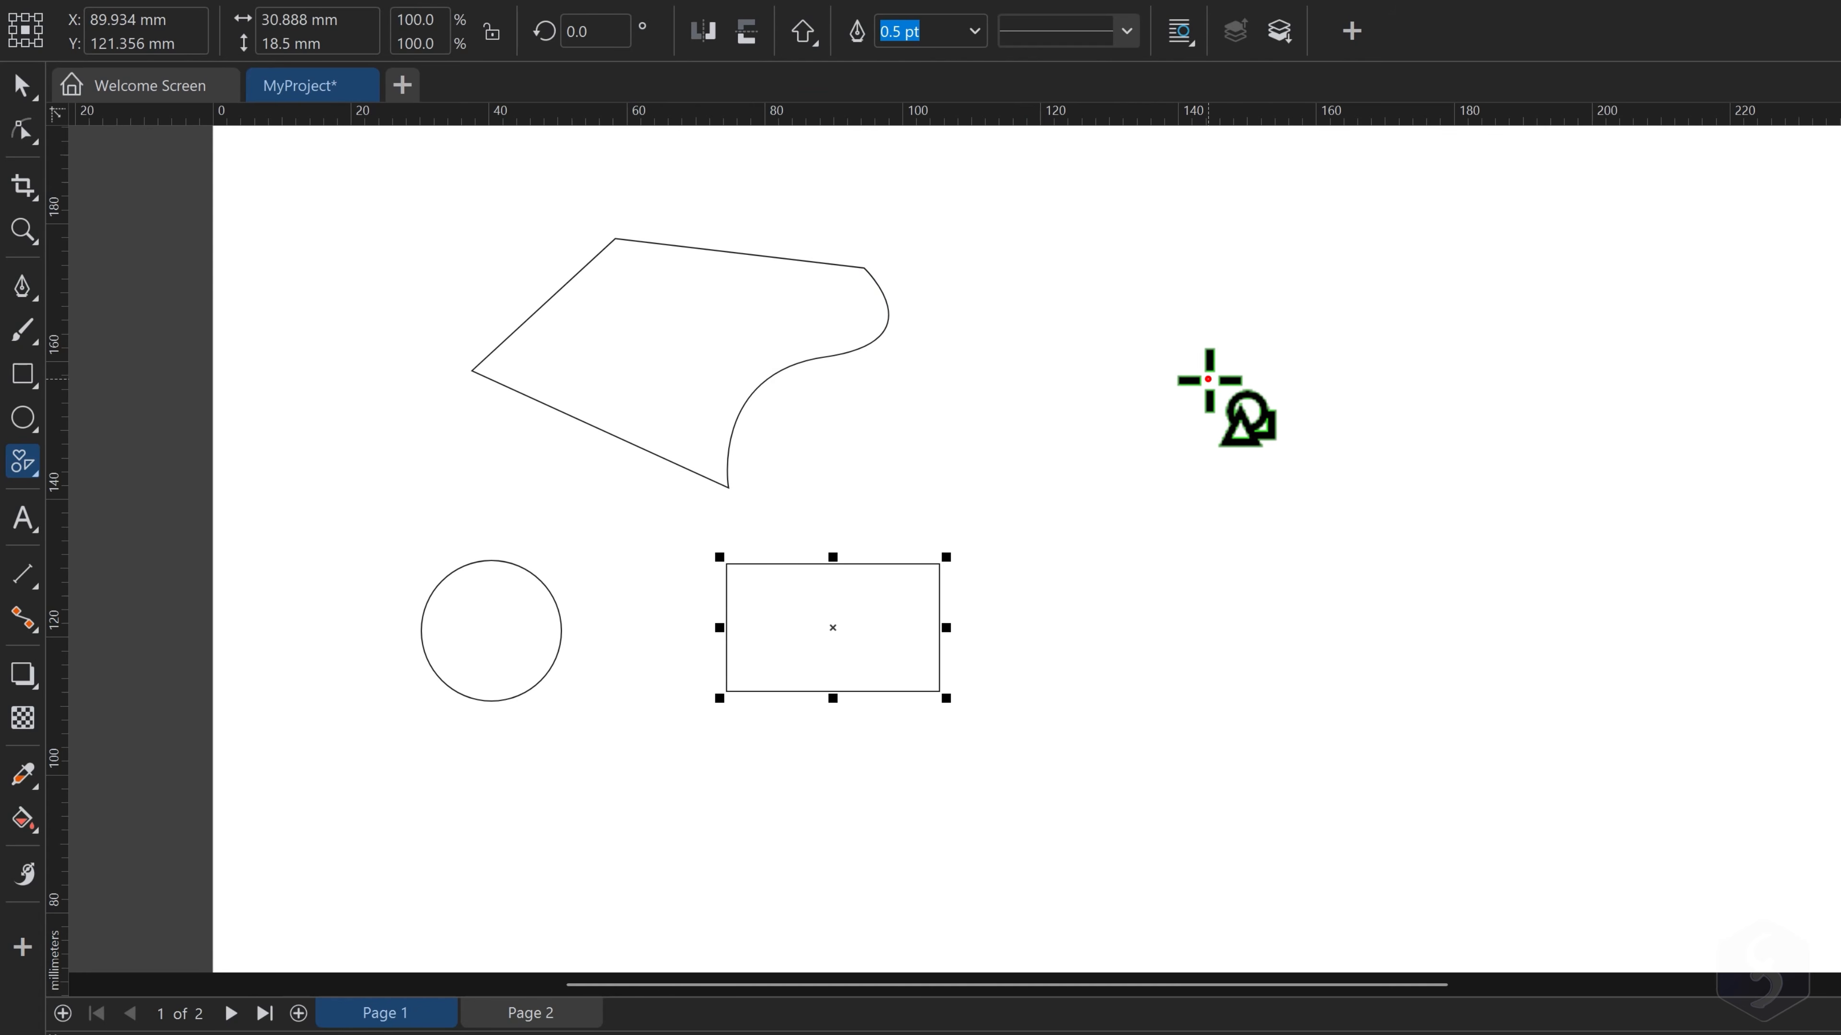
drag(1214, 372, 1025, 640)
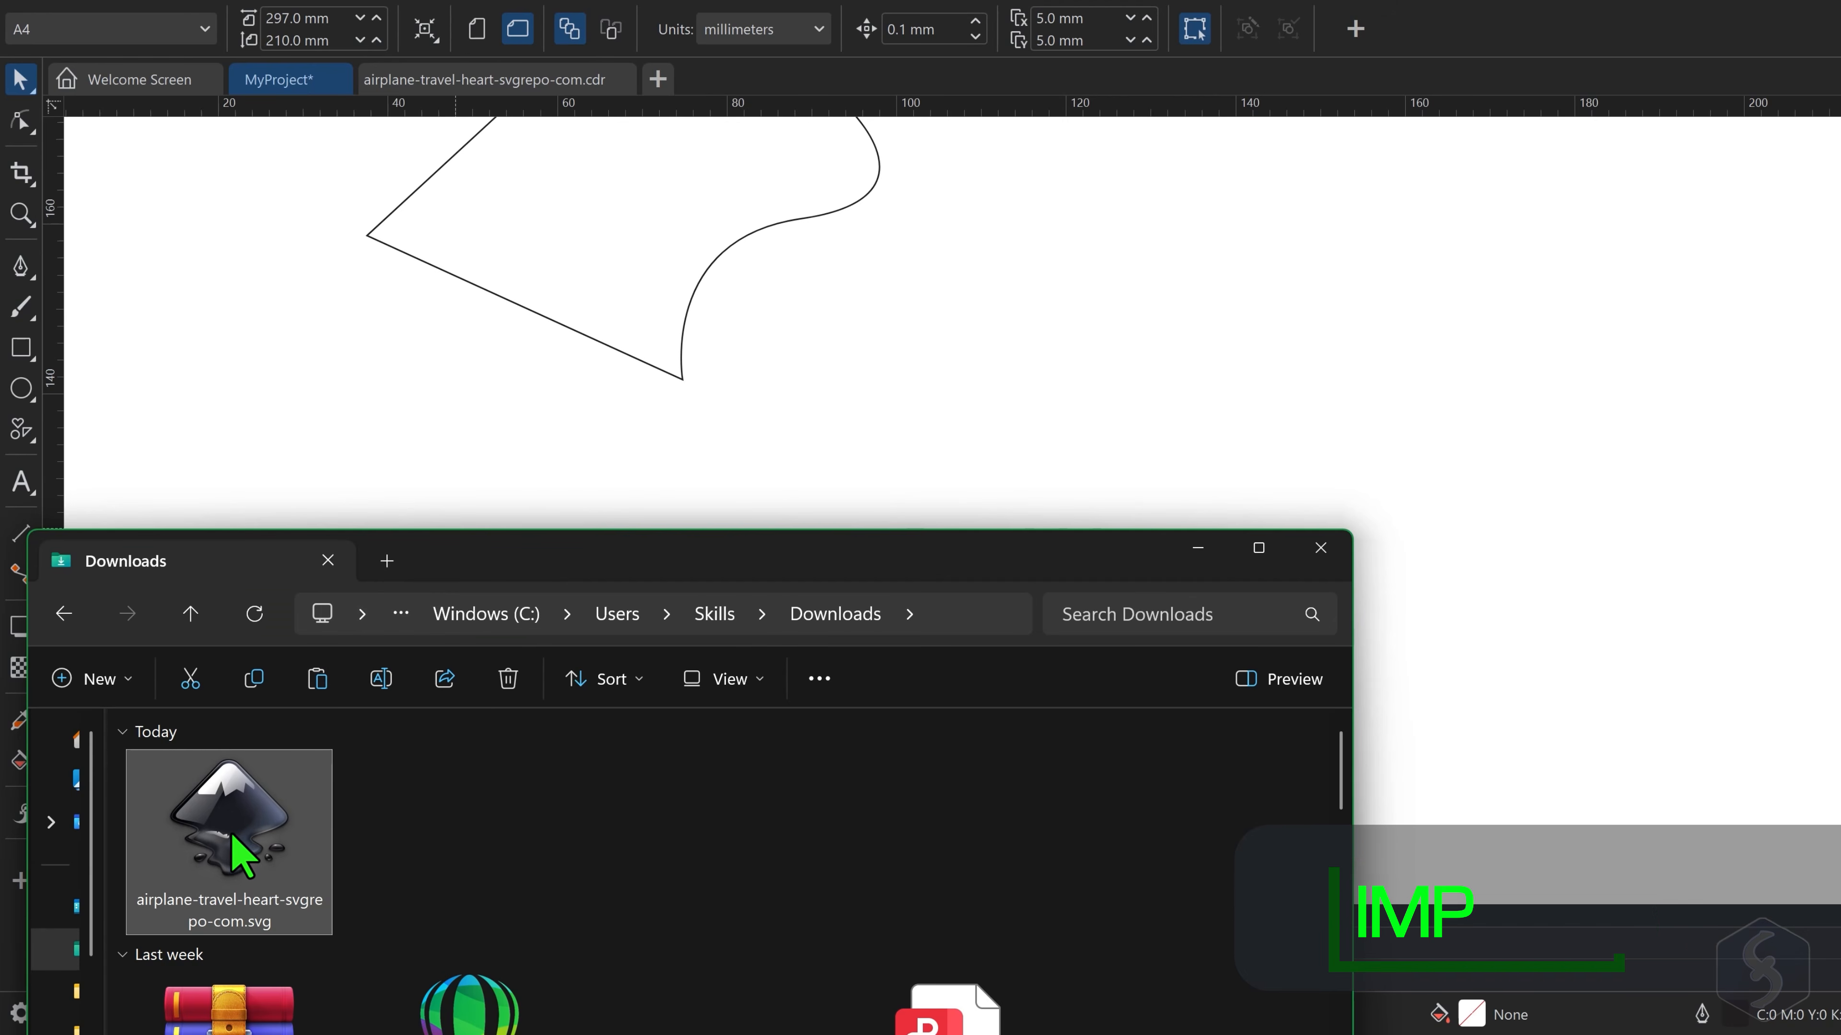
Import airplane-travel-heart-svgrepo-com.svg from the Downloads folder onto Page 1 of MyProject
drag(261, 783, 1070, 406)
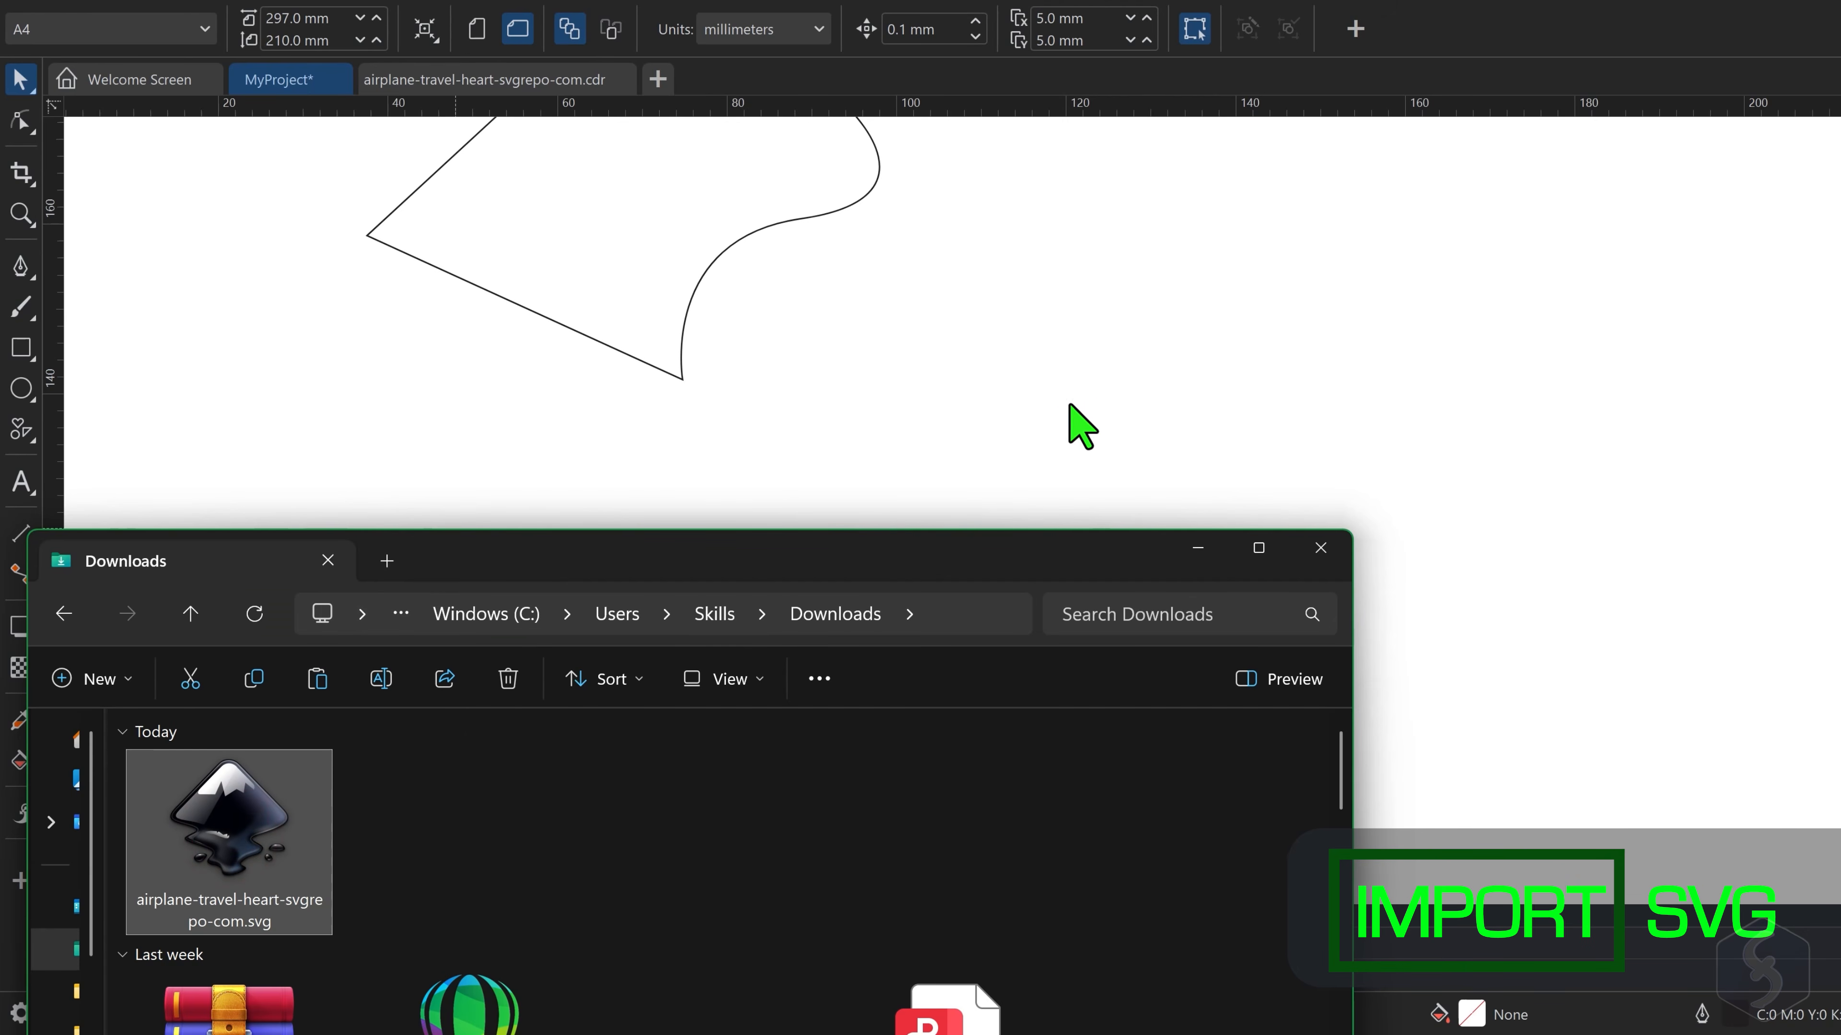
drag(1197, 405, 1212, 411)
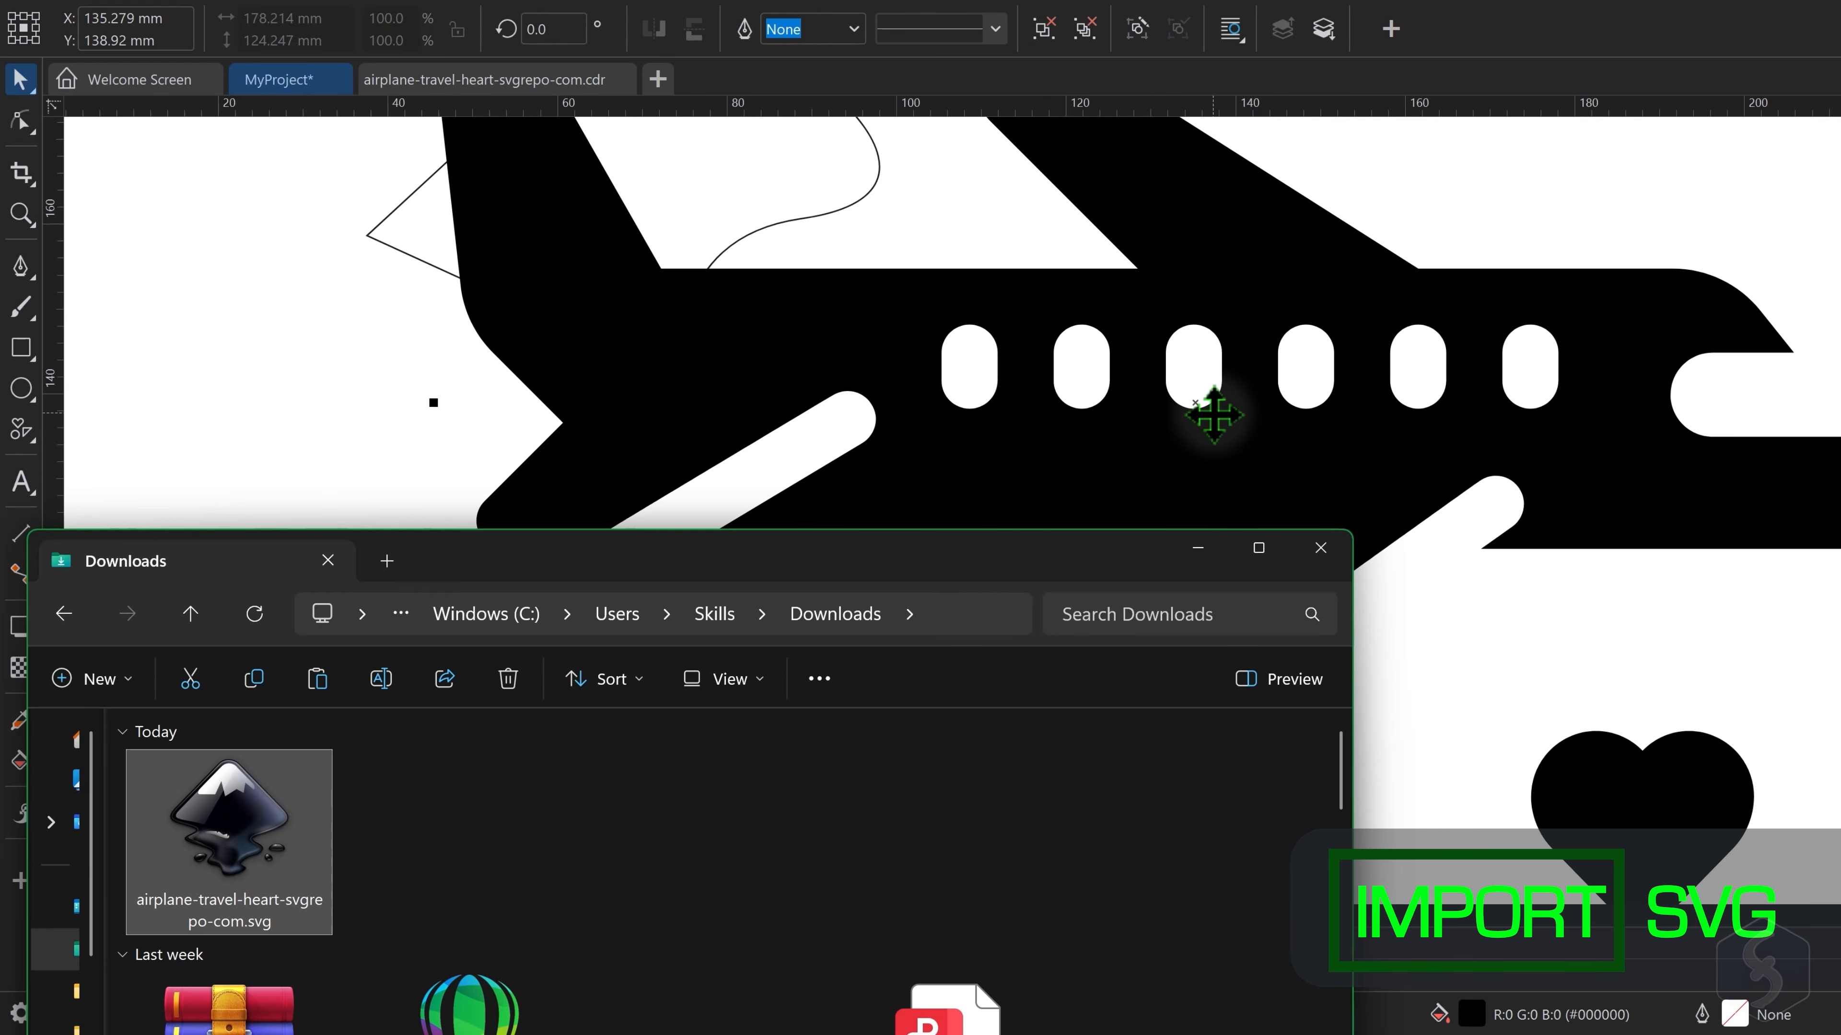
Scale the imported airplane group proportionally to about 77 mm wide and move it to the upper right area of the page
scroll(935, 602, down, 4)
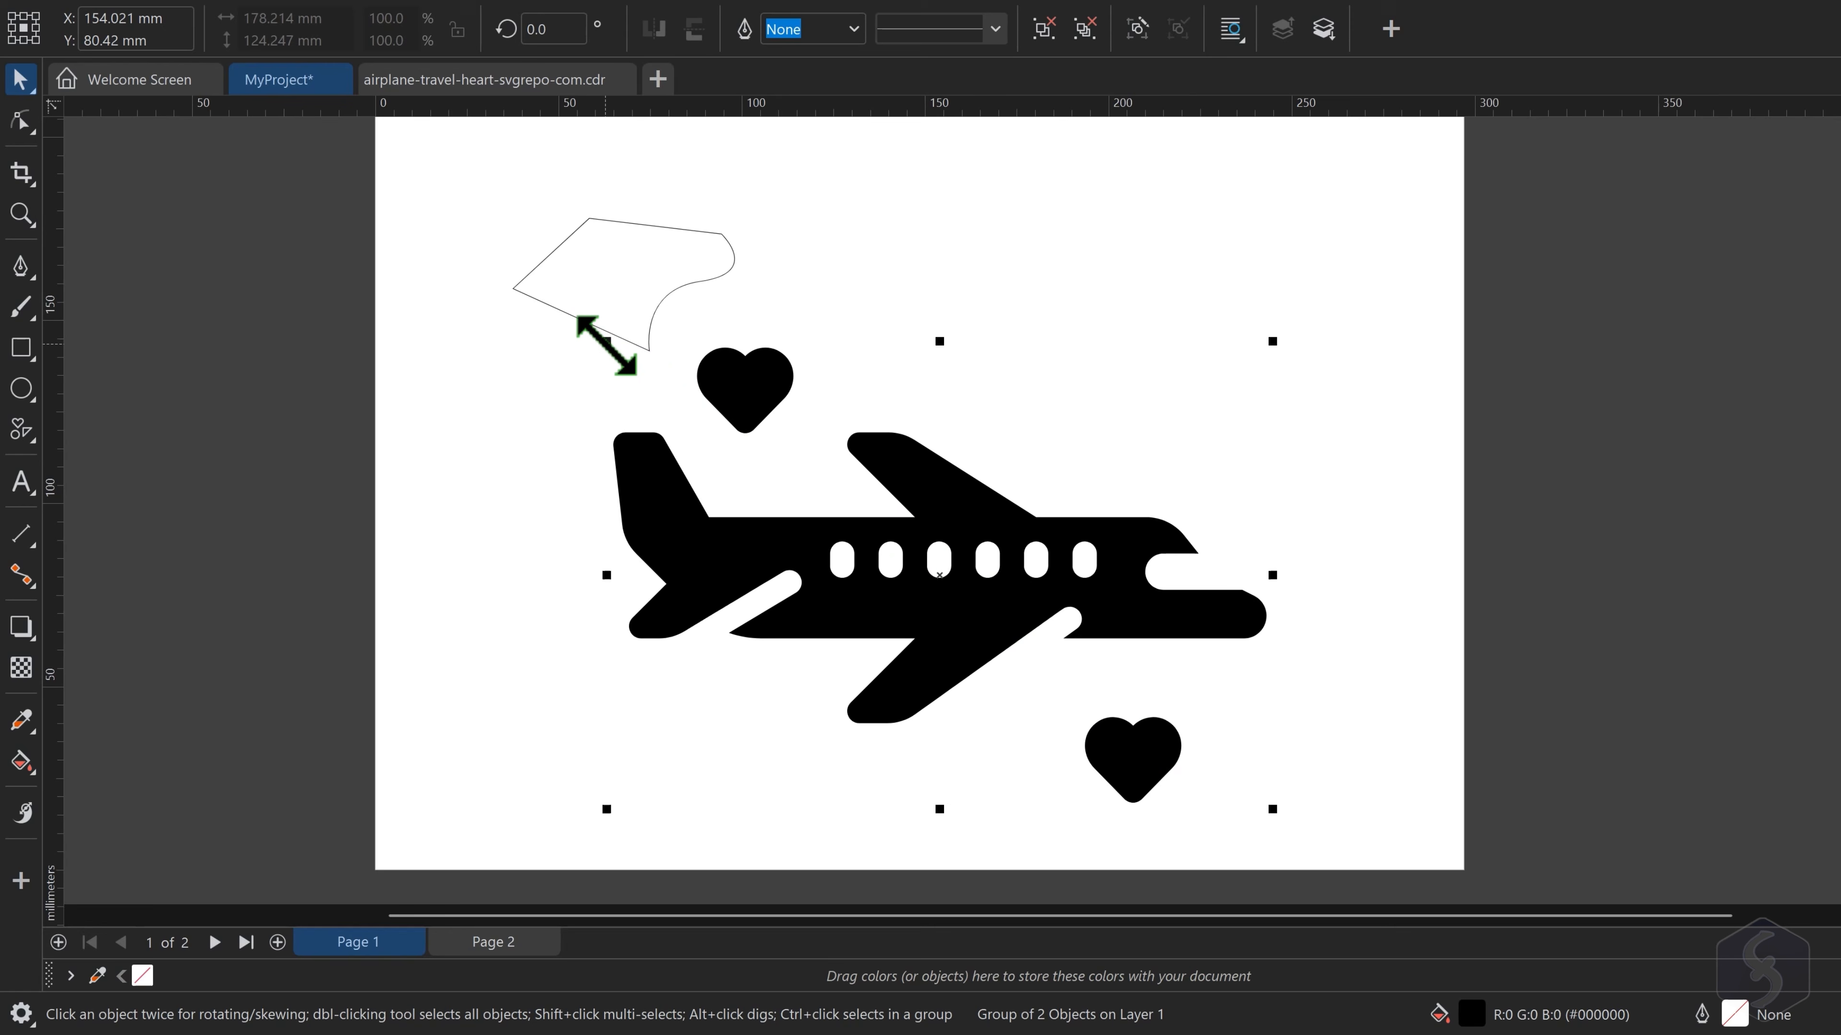
drag(606, 346, 977, 600)
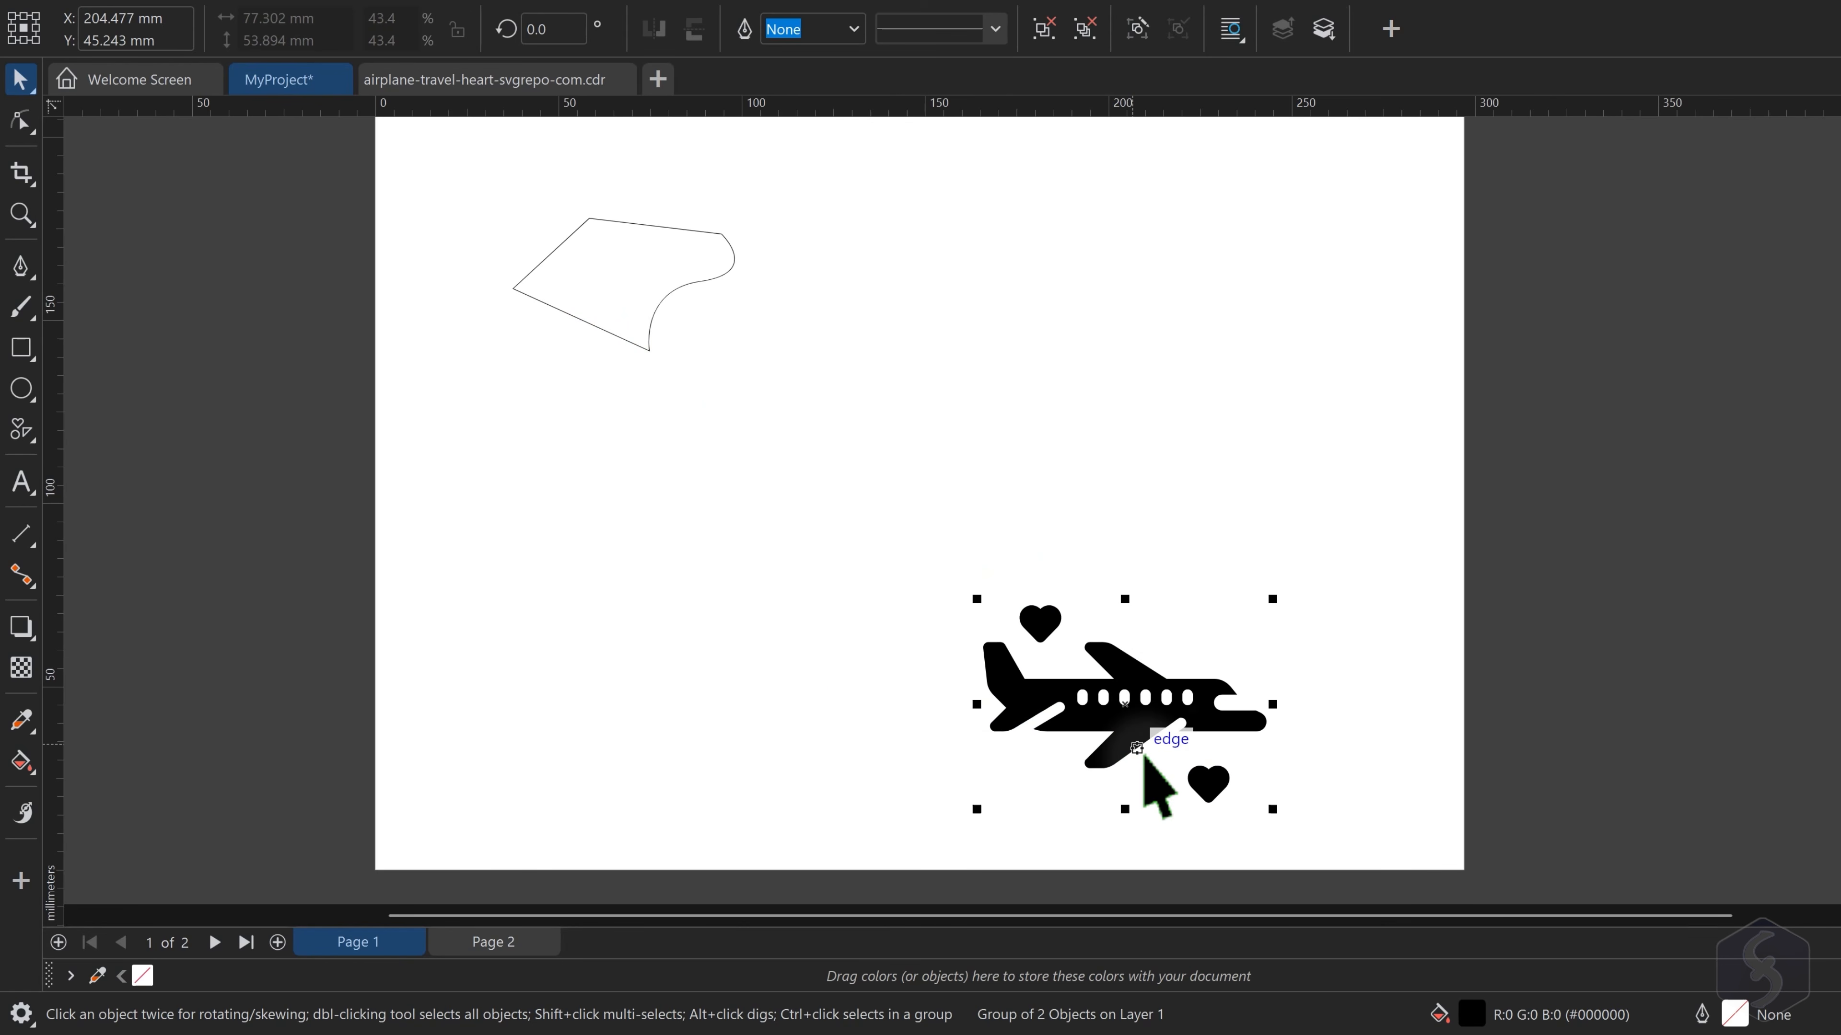
drag(1144, 757, 1108, 347)
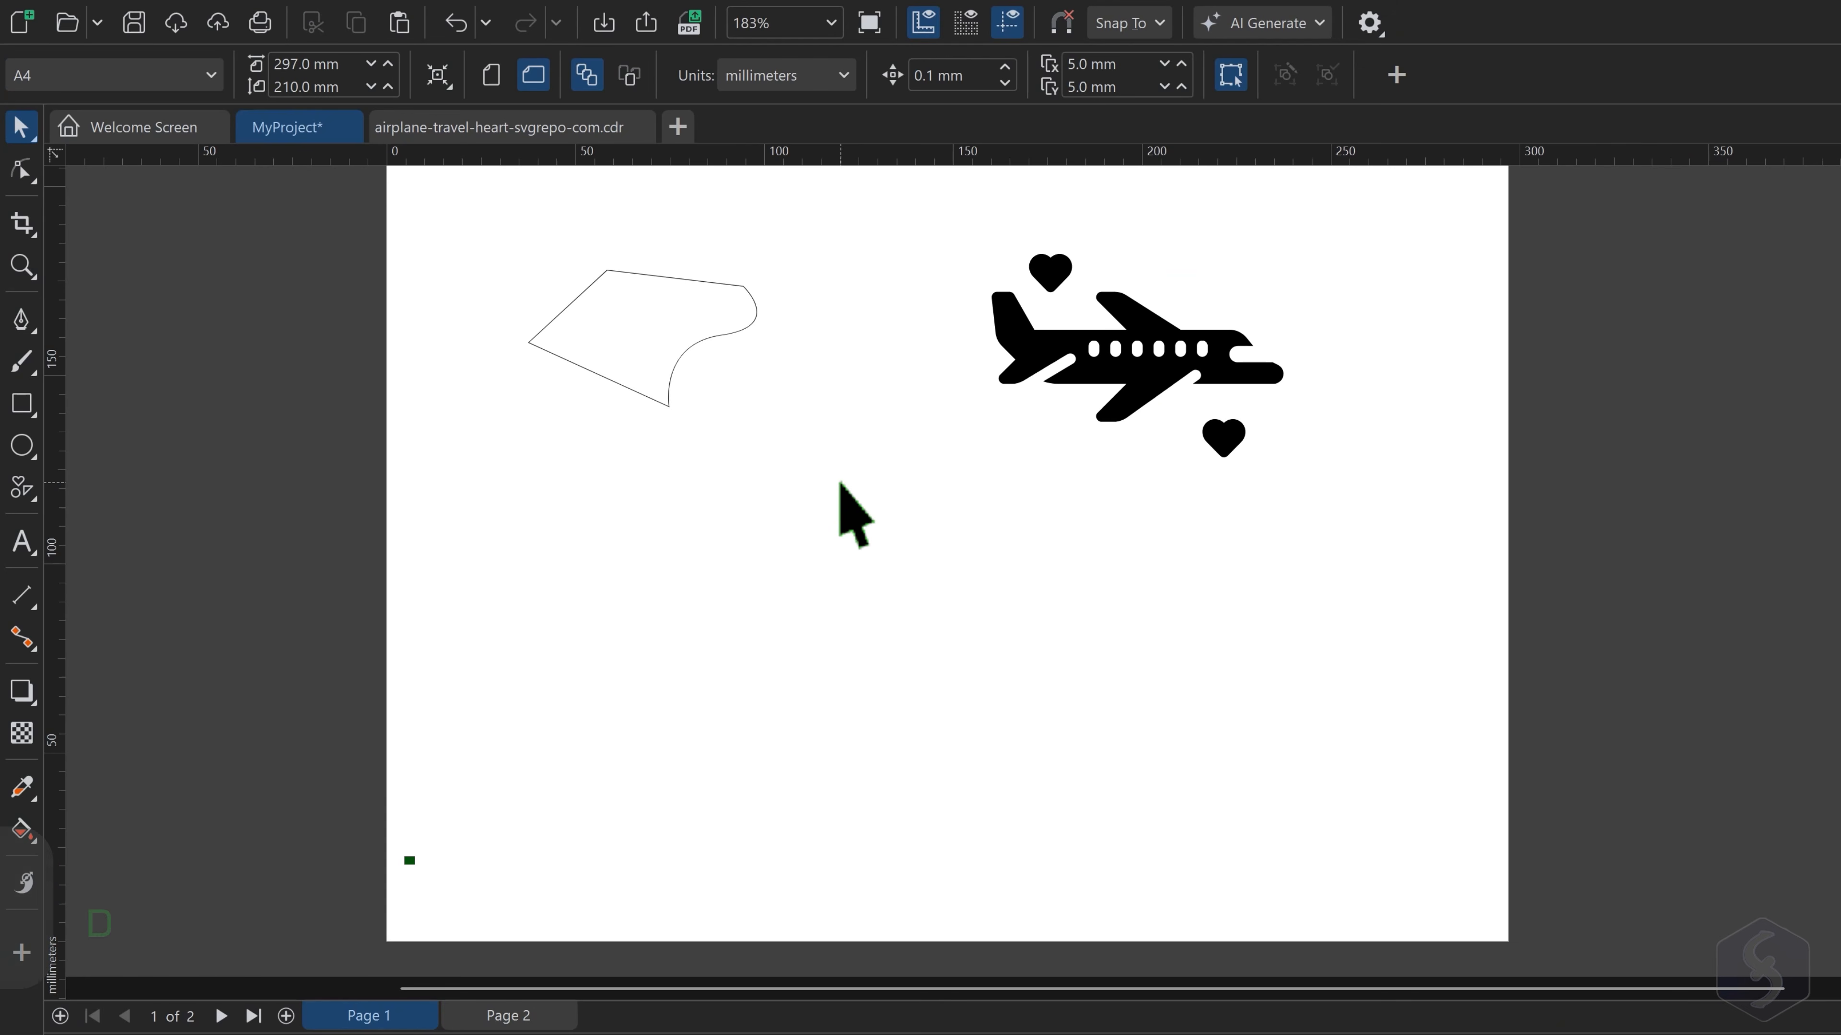
scroll(831, 511, down, 2)
scroll(1150, 423, up, 7)
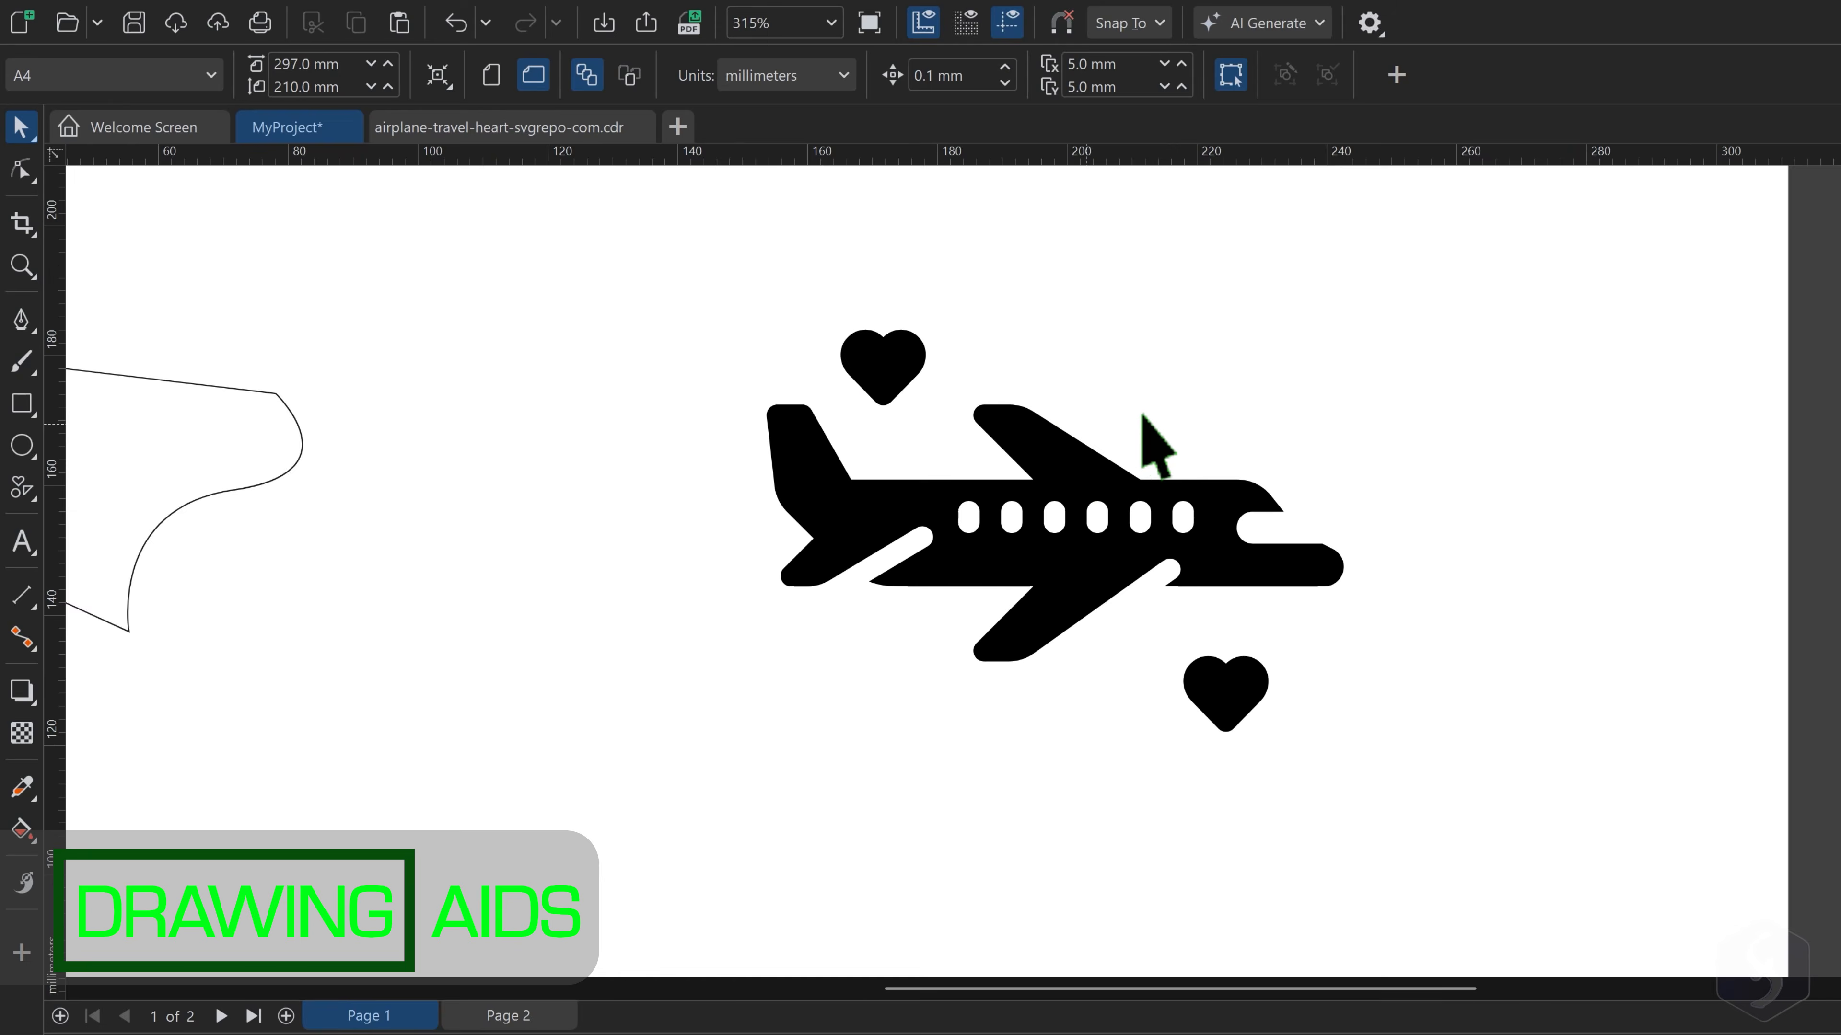
scroll(1155, 440, down, 6)
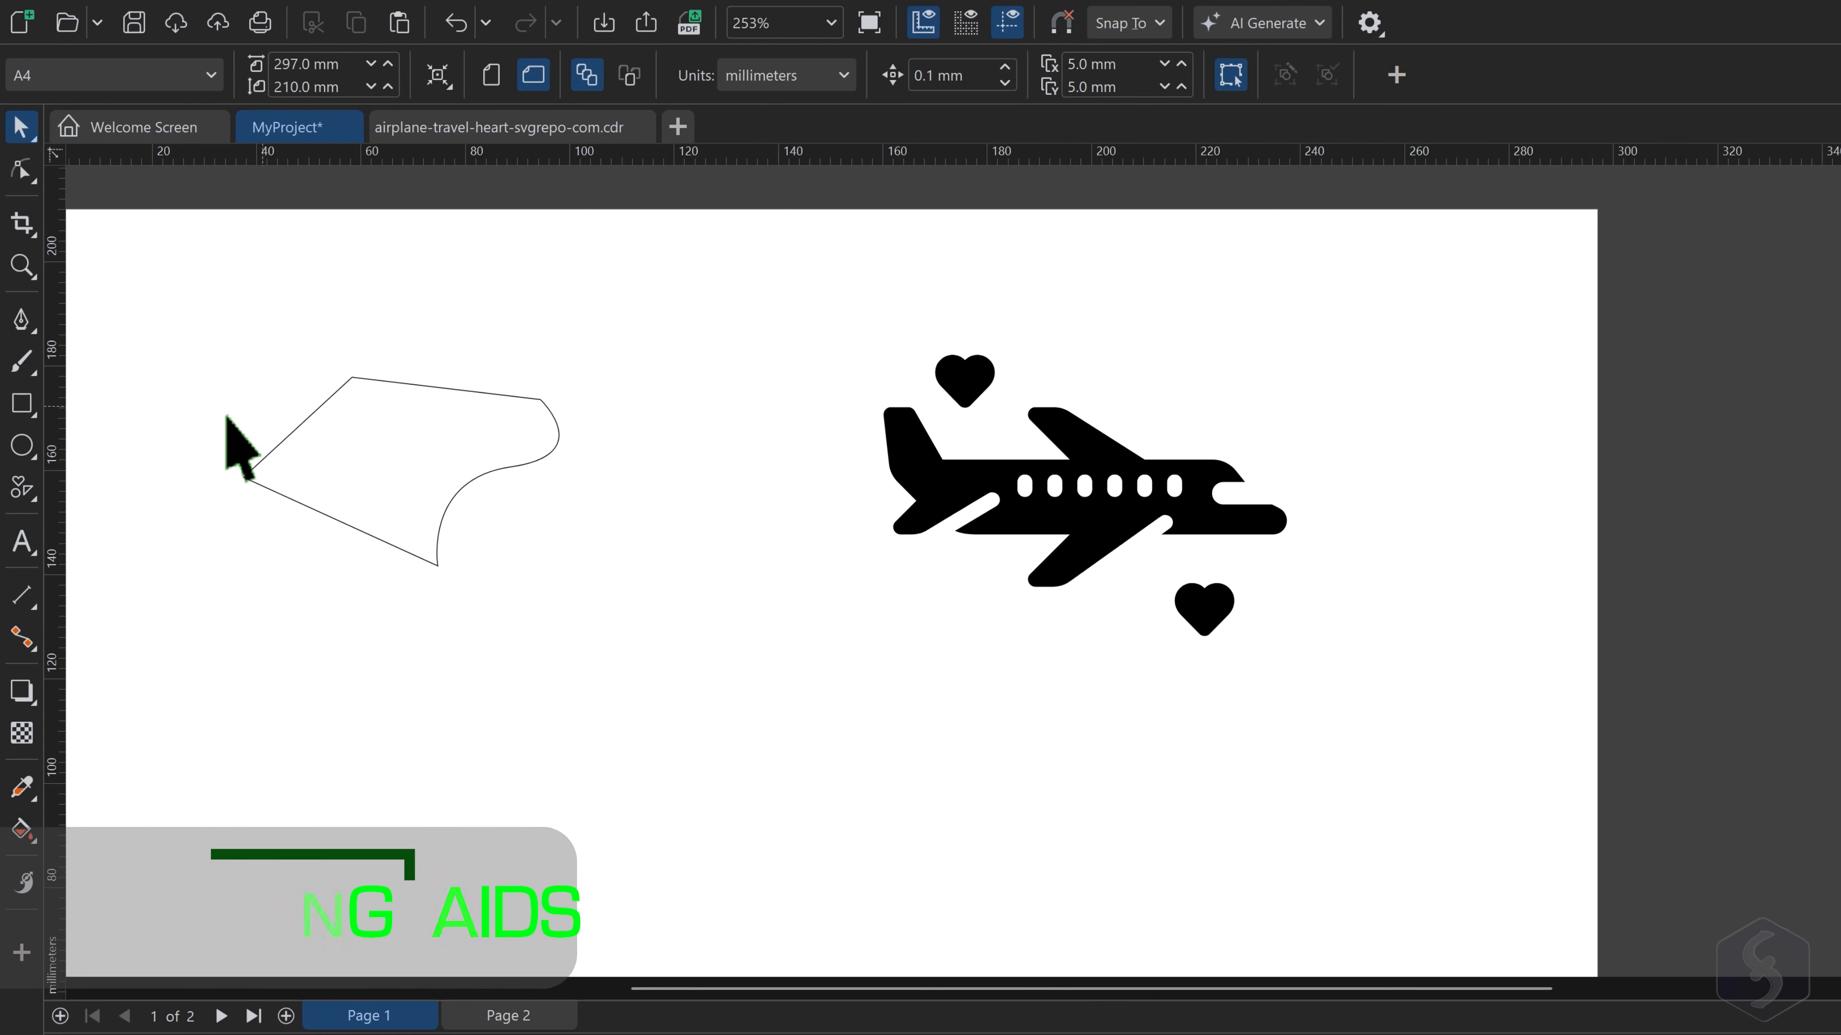
scroll(221, 427, up, 4)
scroll(193, 439, down, 3)
scroll(210, 420, up, 1)
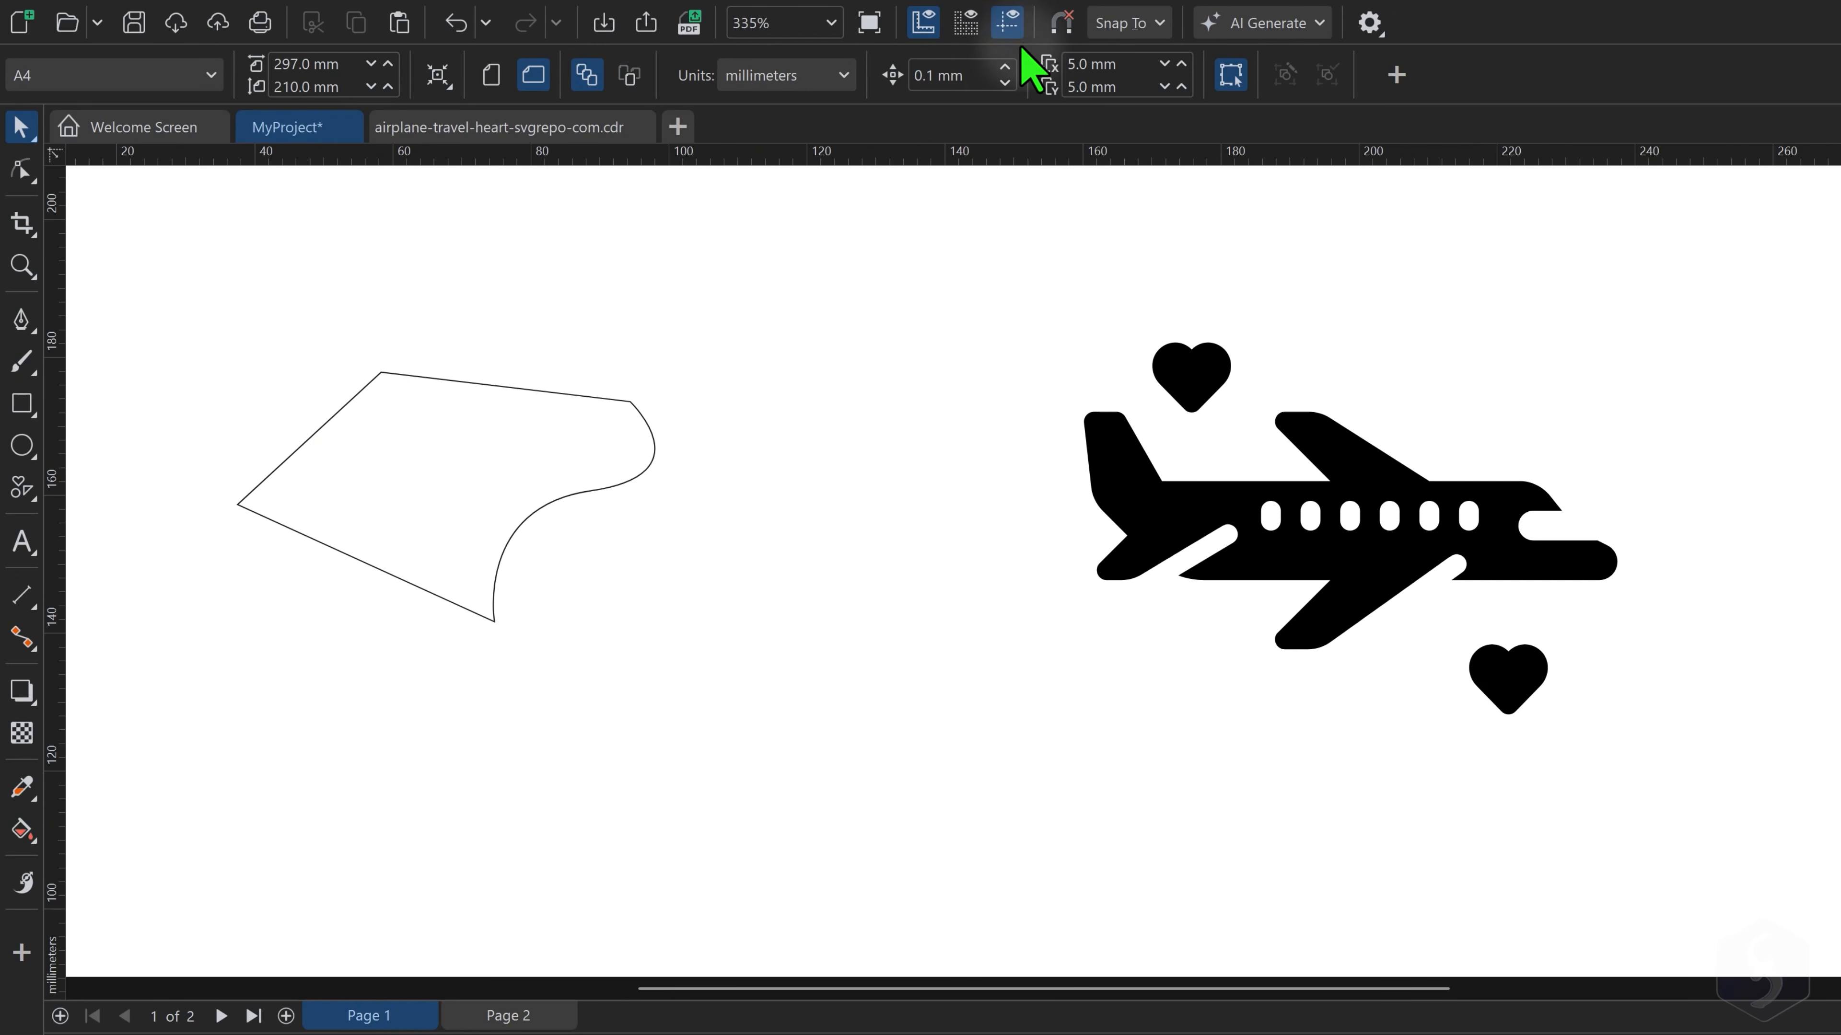
Try the display toggles by hiding and restoring the rulers, and by showing and hiding the document grid
click(921, 29)
click(924, 26)
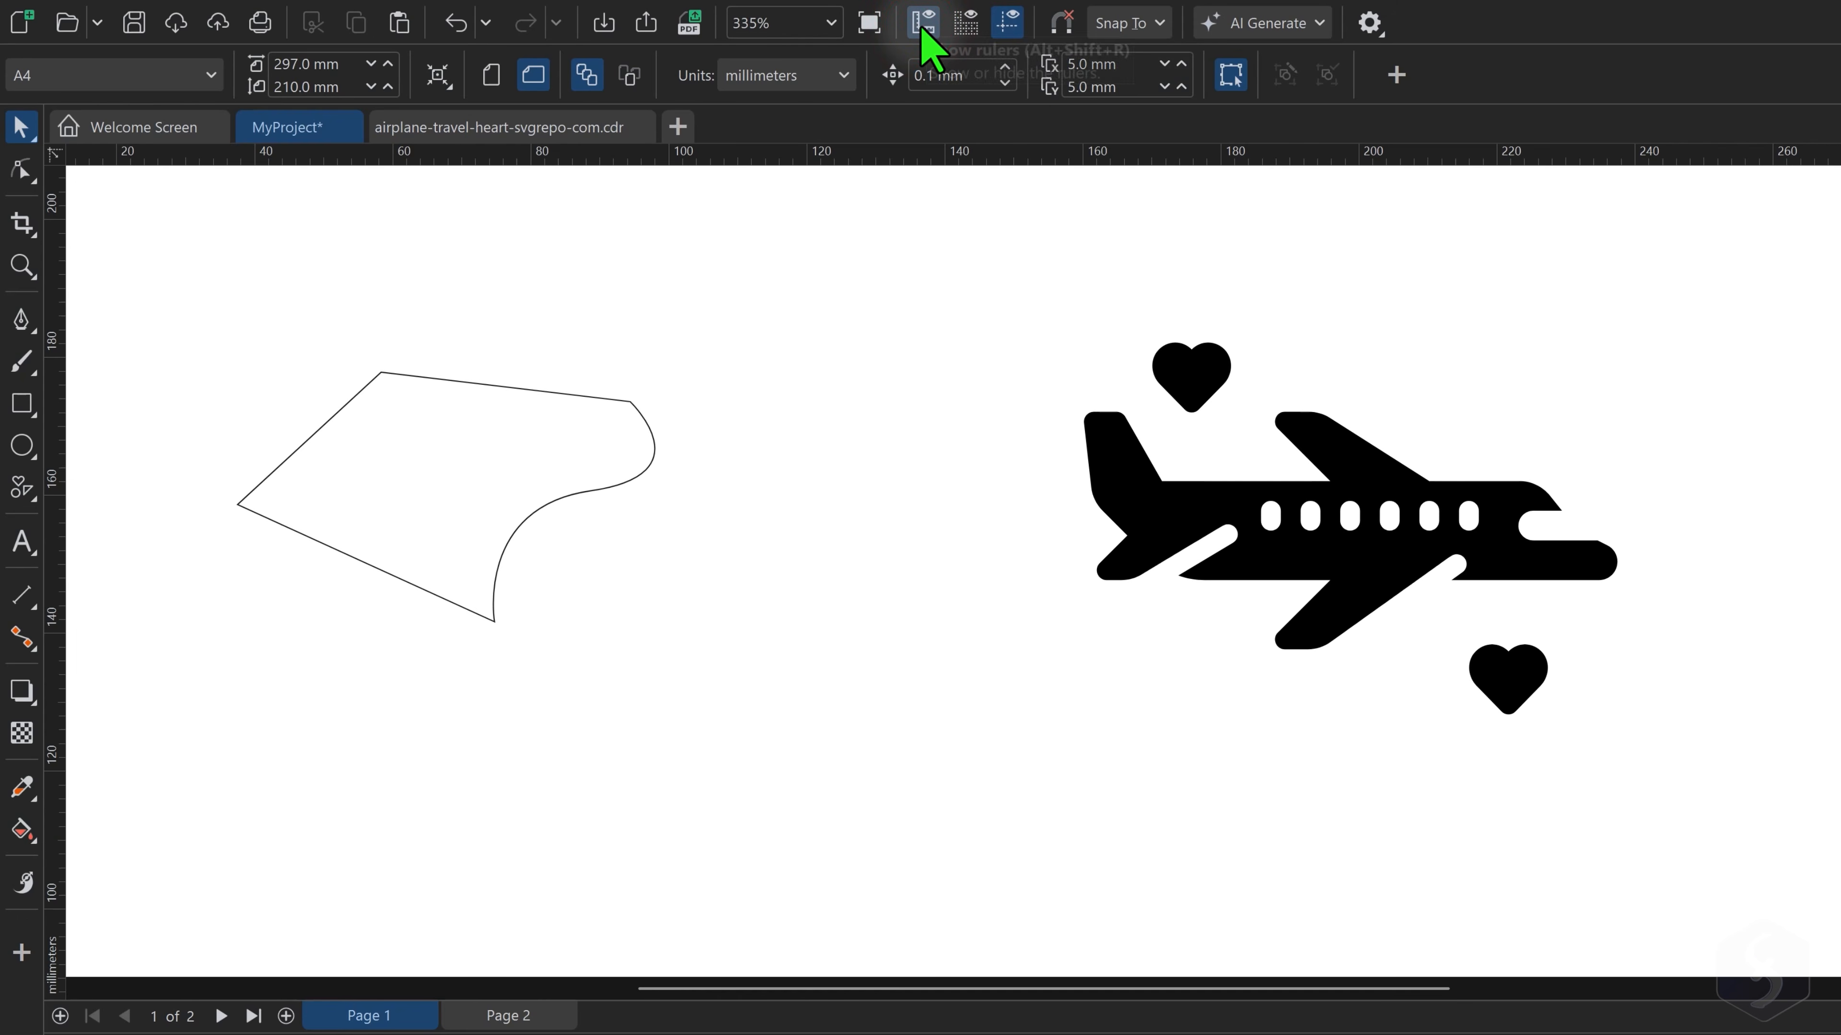
click(964, 27)
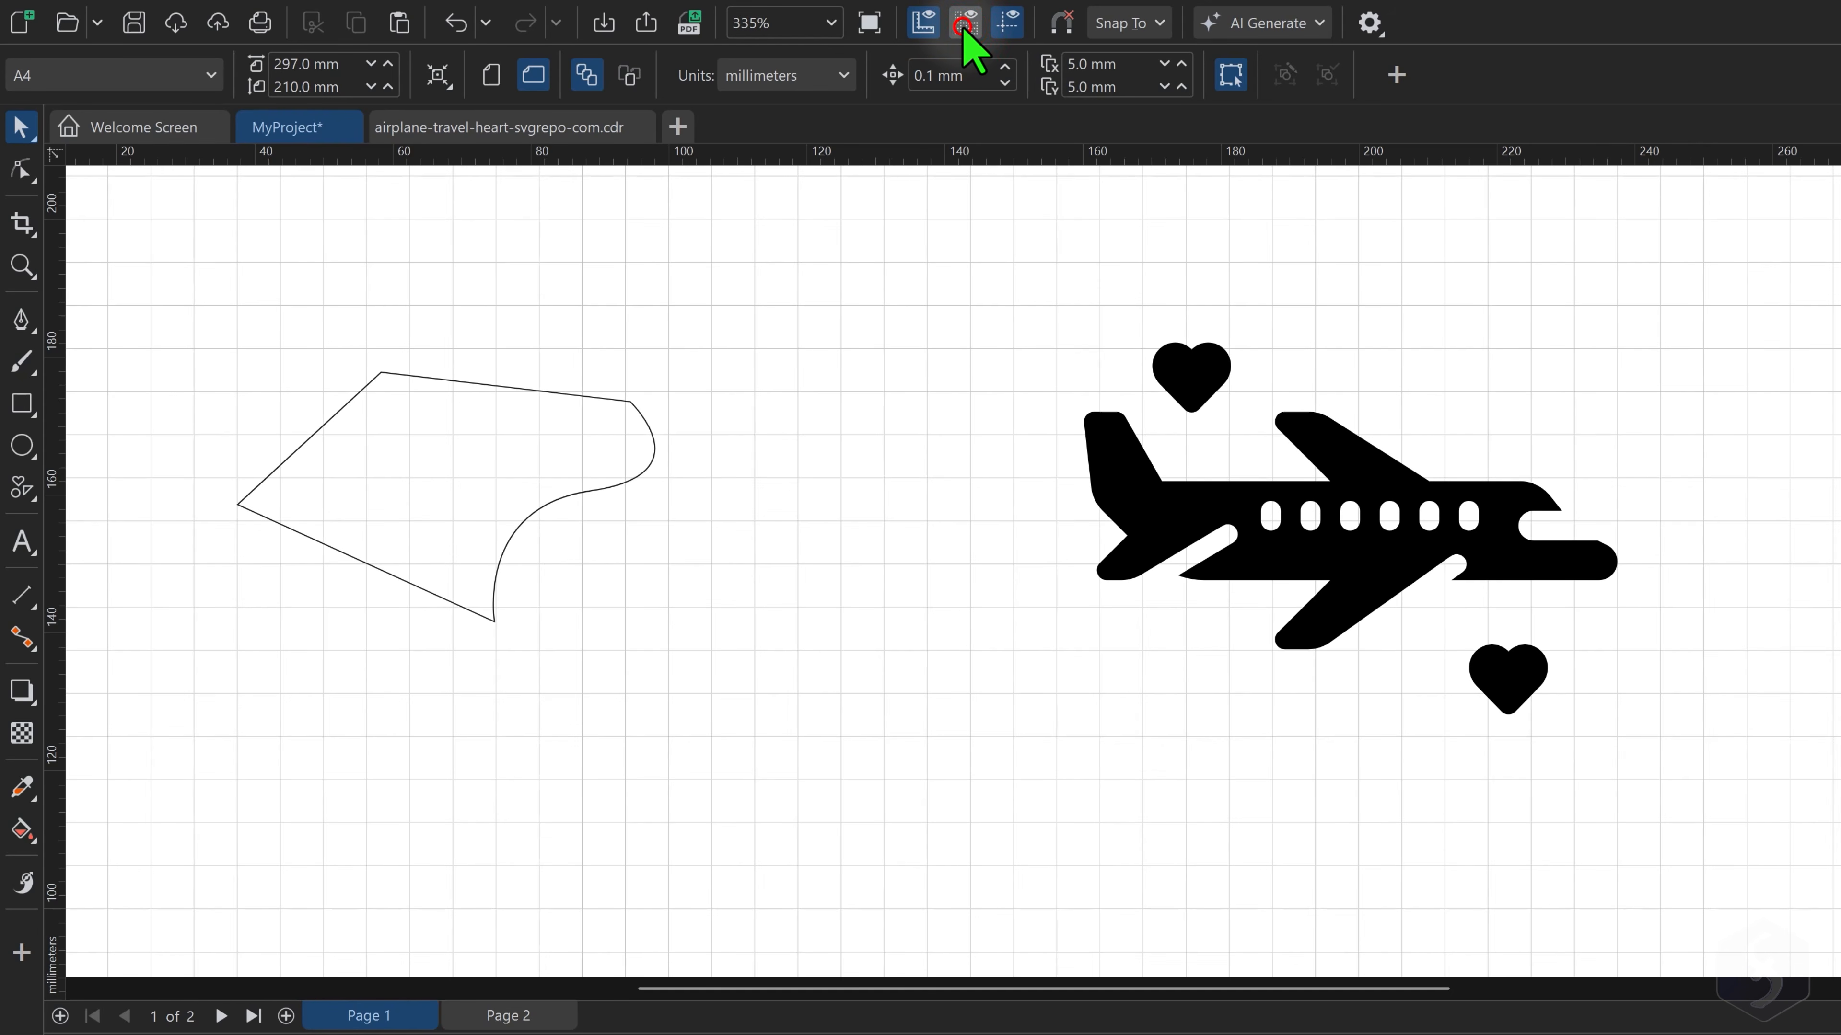
click(964, 28)
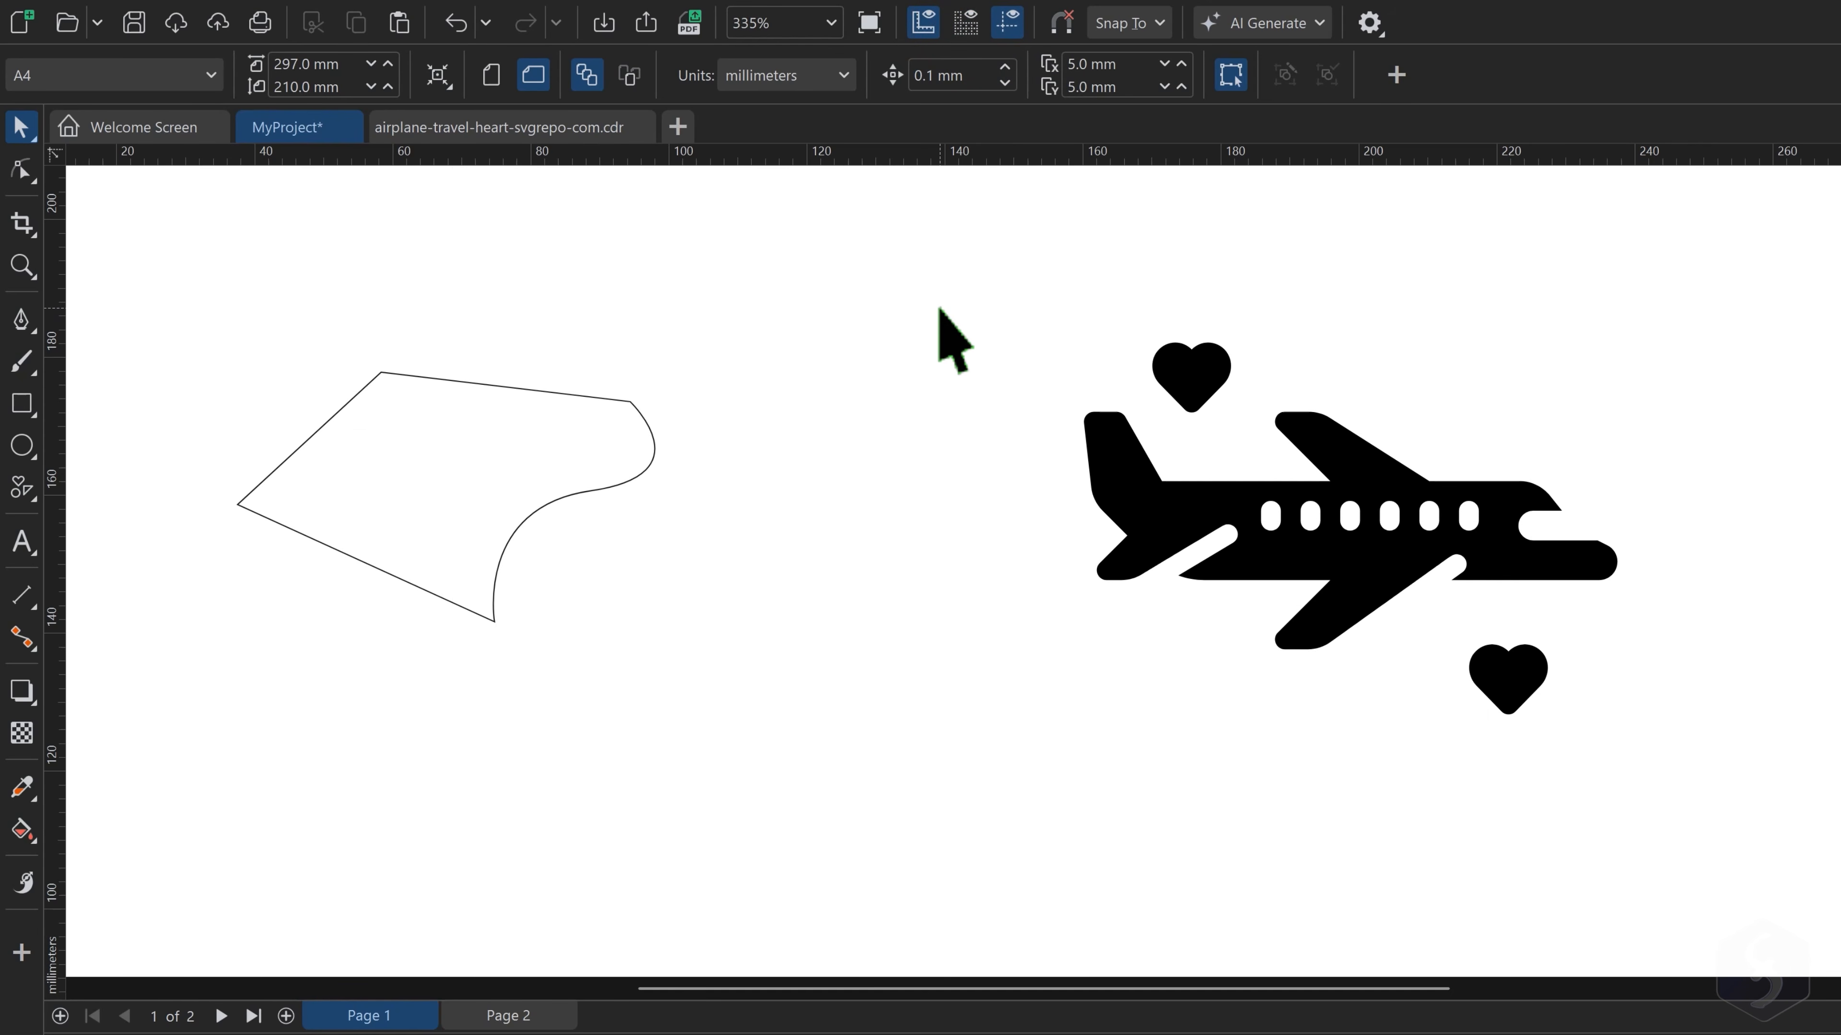
Enable snapping to the document grid and try the Snap Off toggle
click(1151, 24)
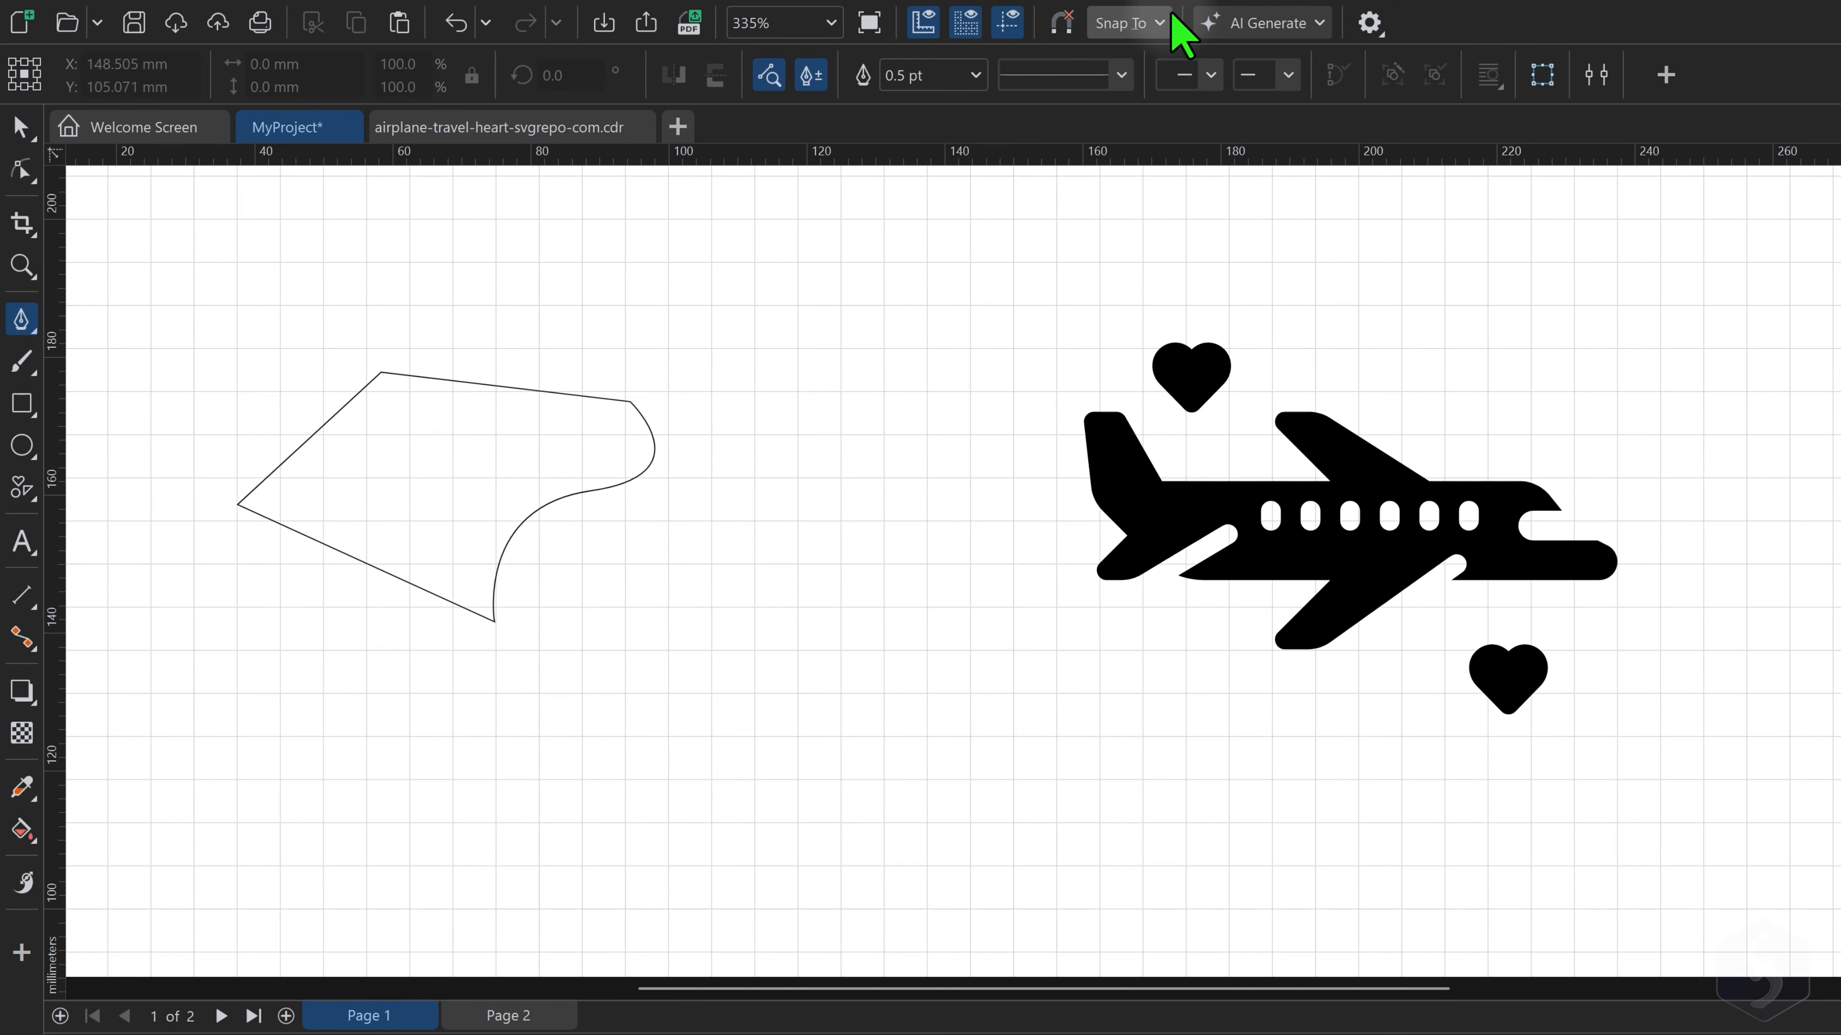
click(1158, 20)
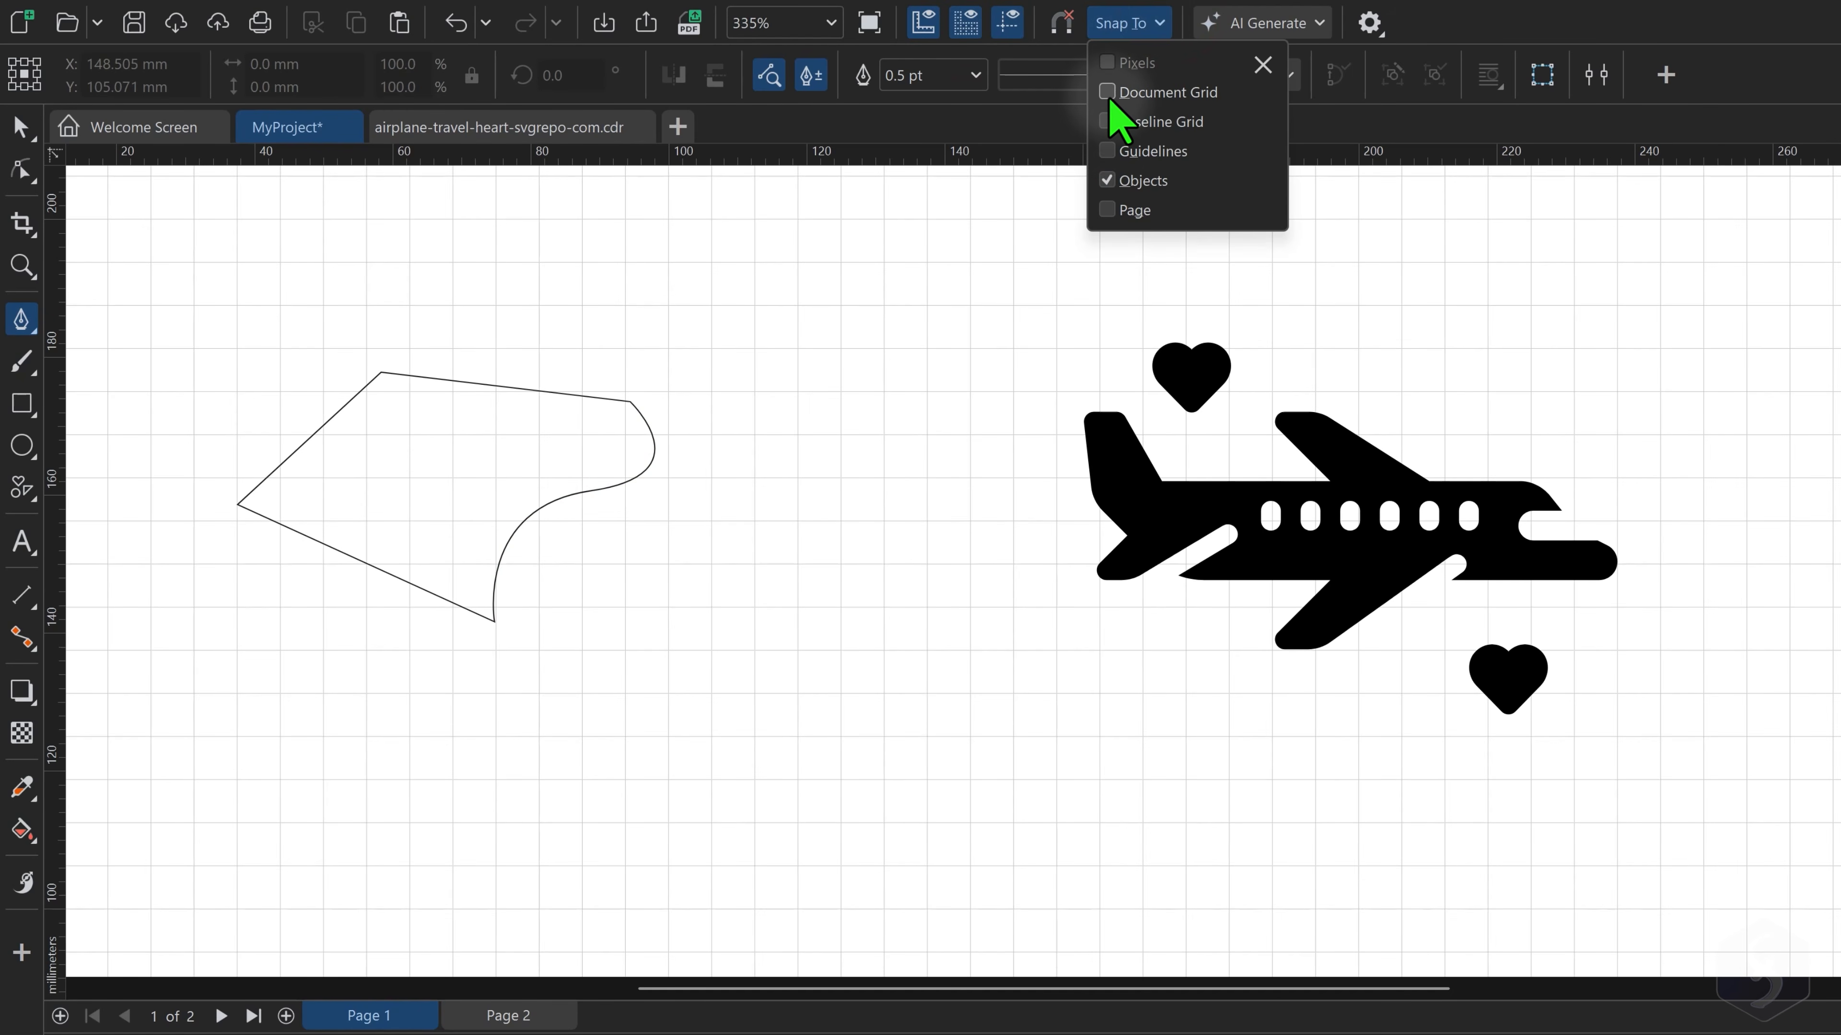
click(1033, 229)
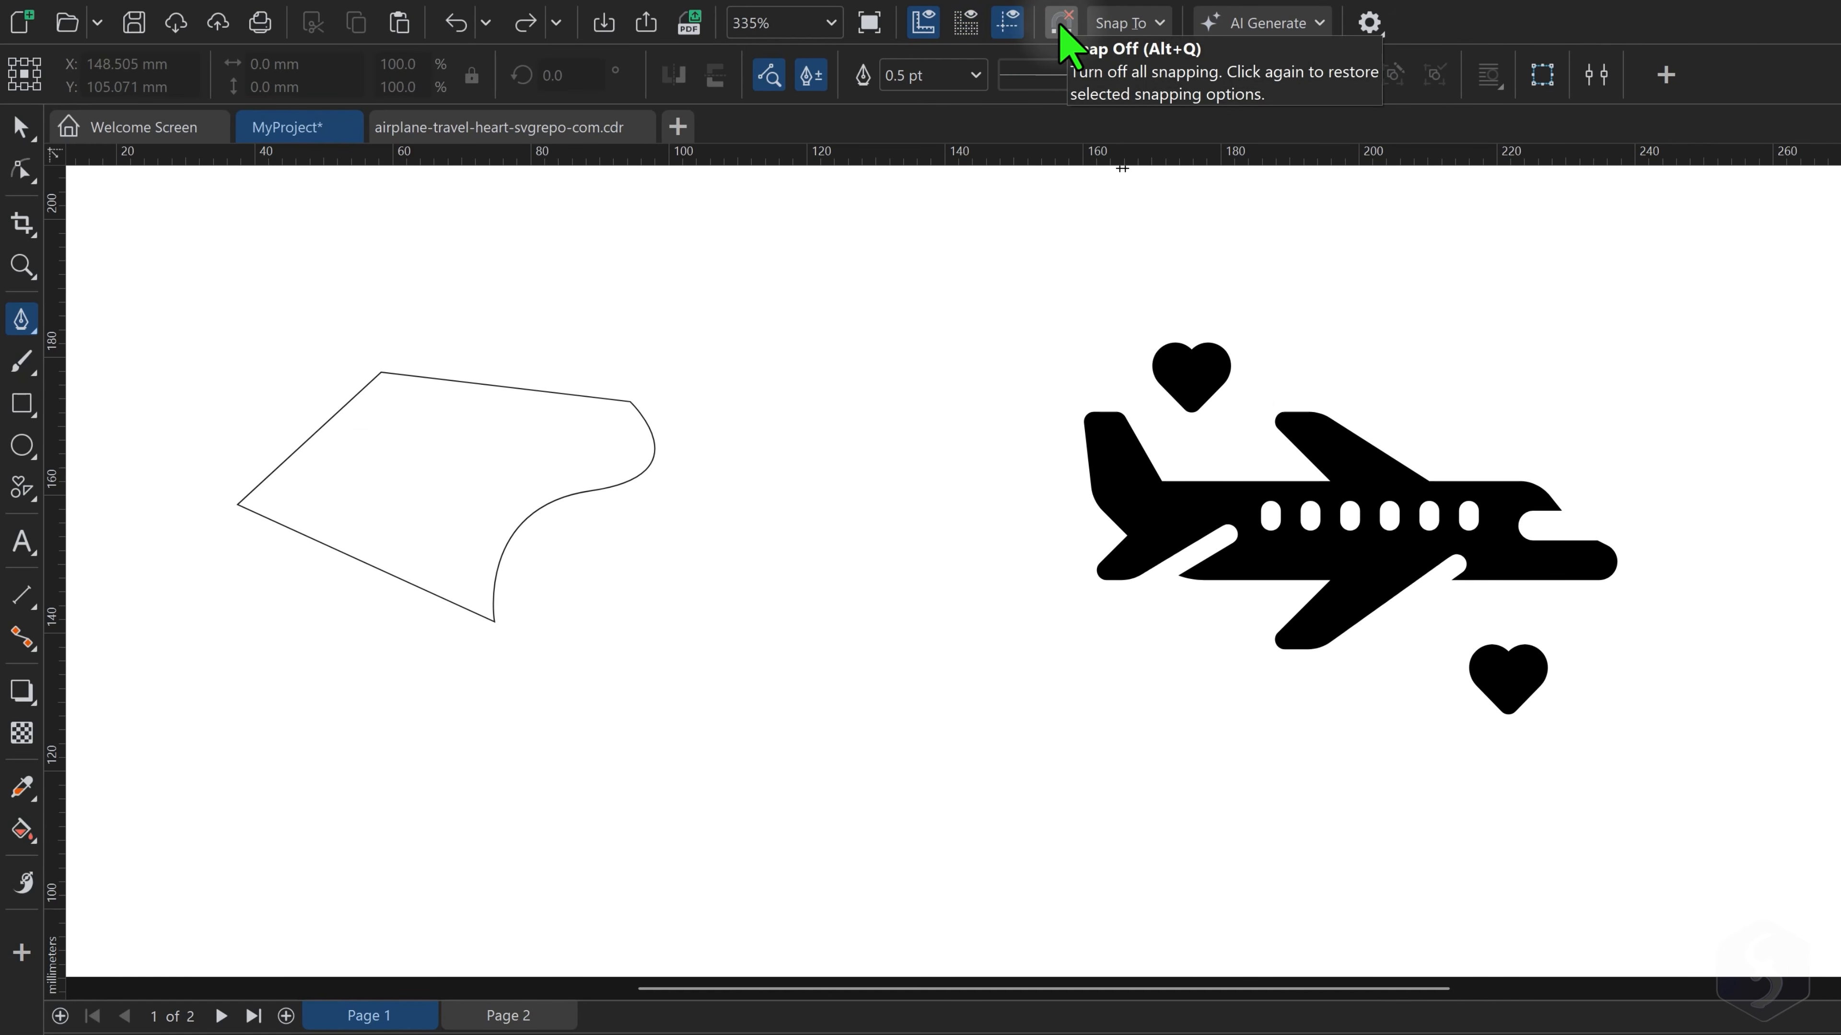
click(1061, 23)
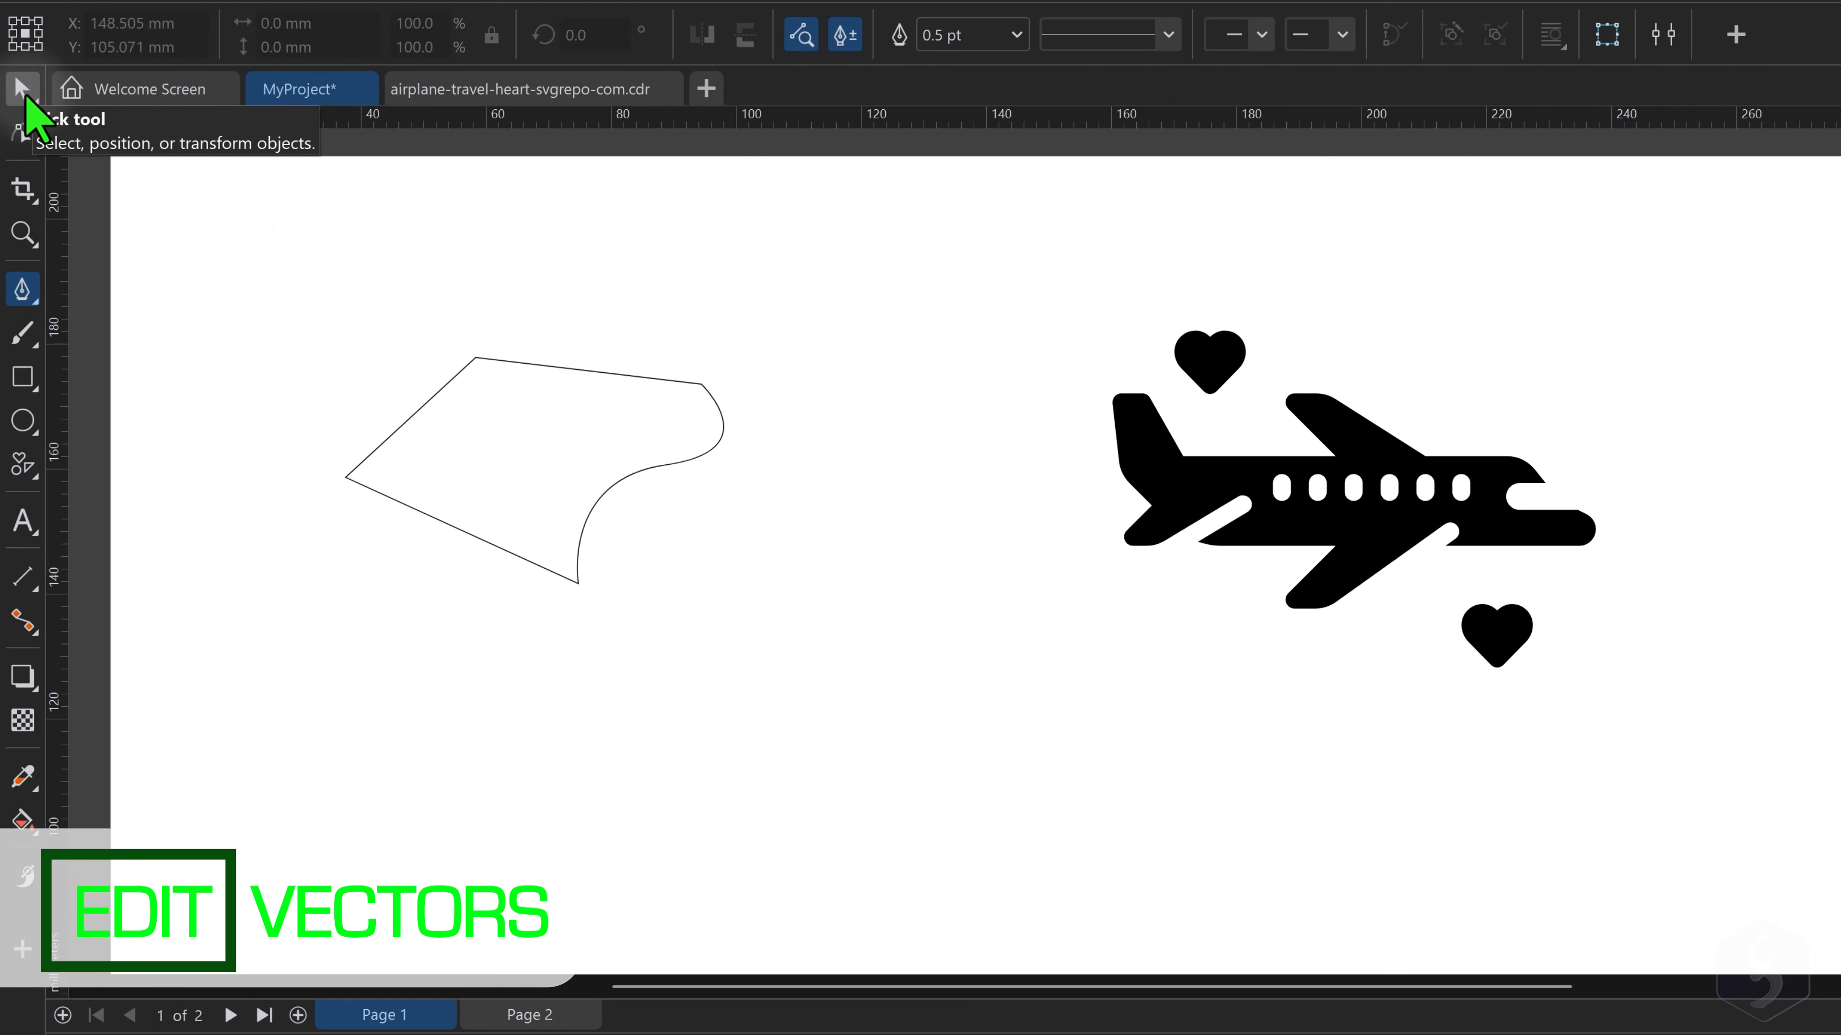
With the Pick tool, move the airplane group slightly up and left, and enlarge the curve shape proportionally to about 104.5%
click(26, 88)
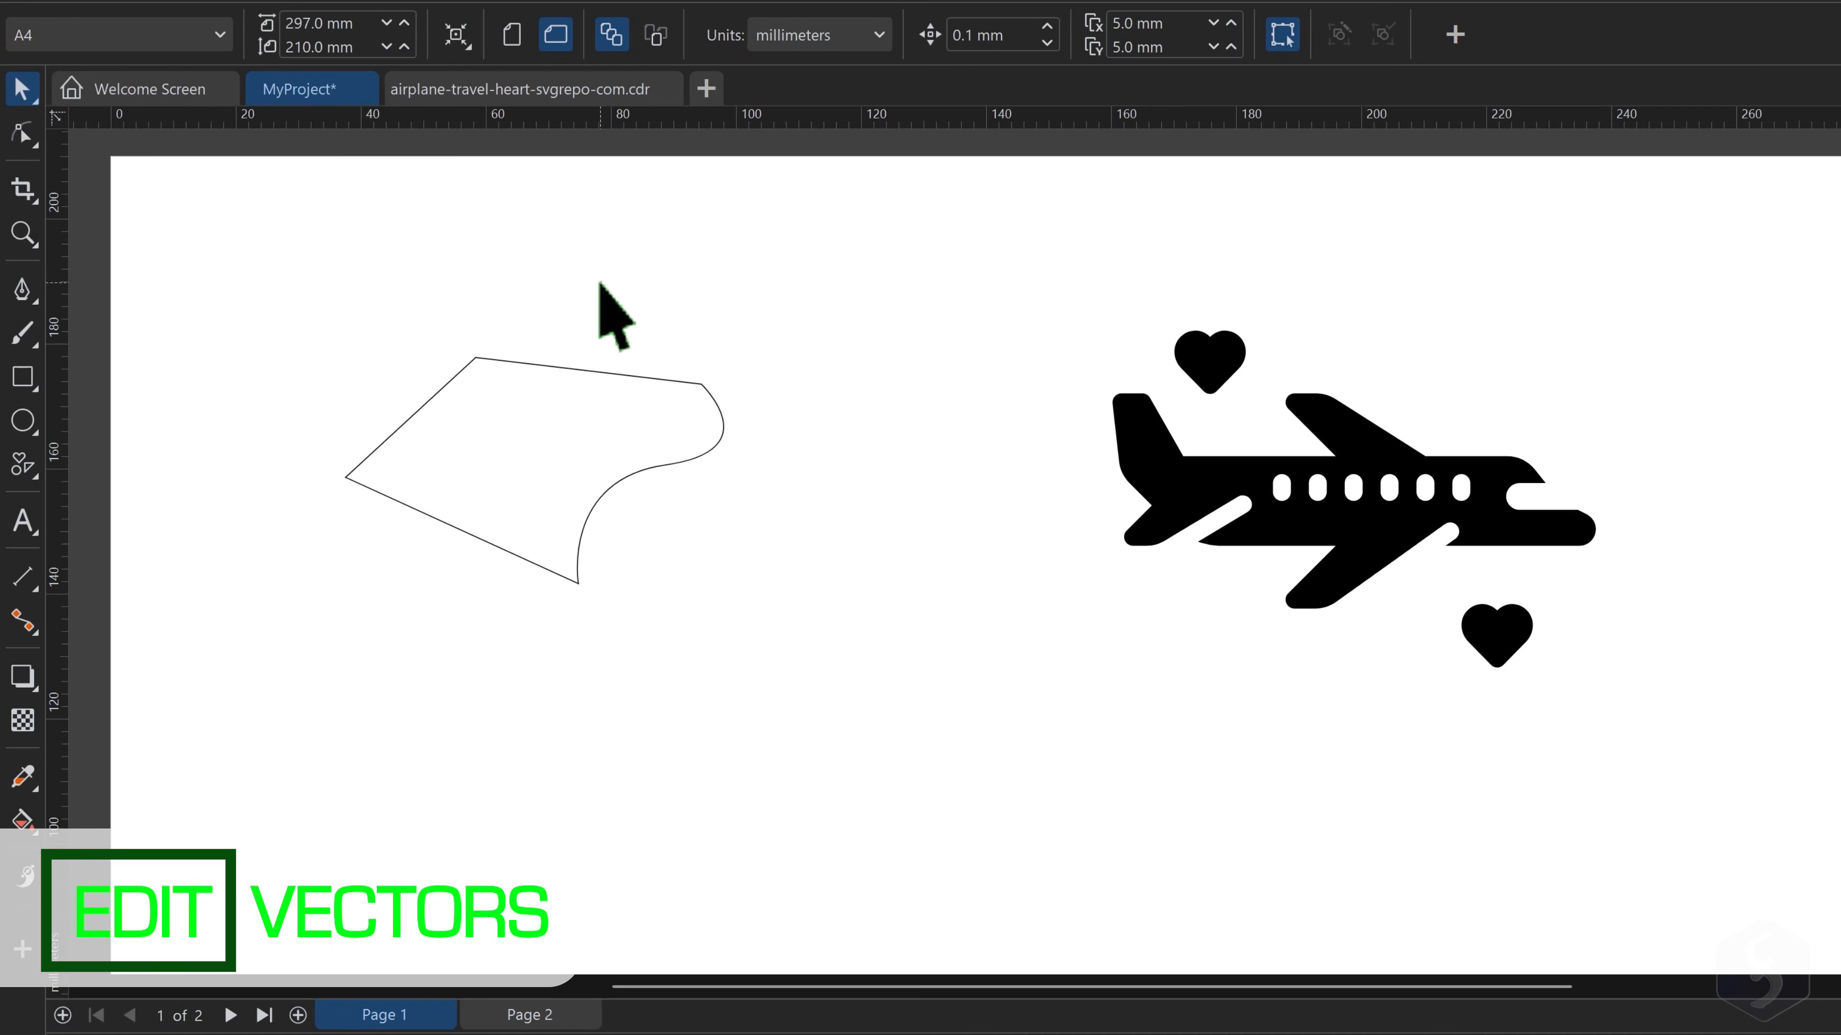
click(598, 371)
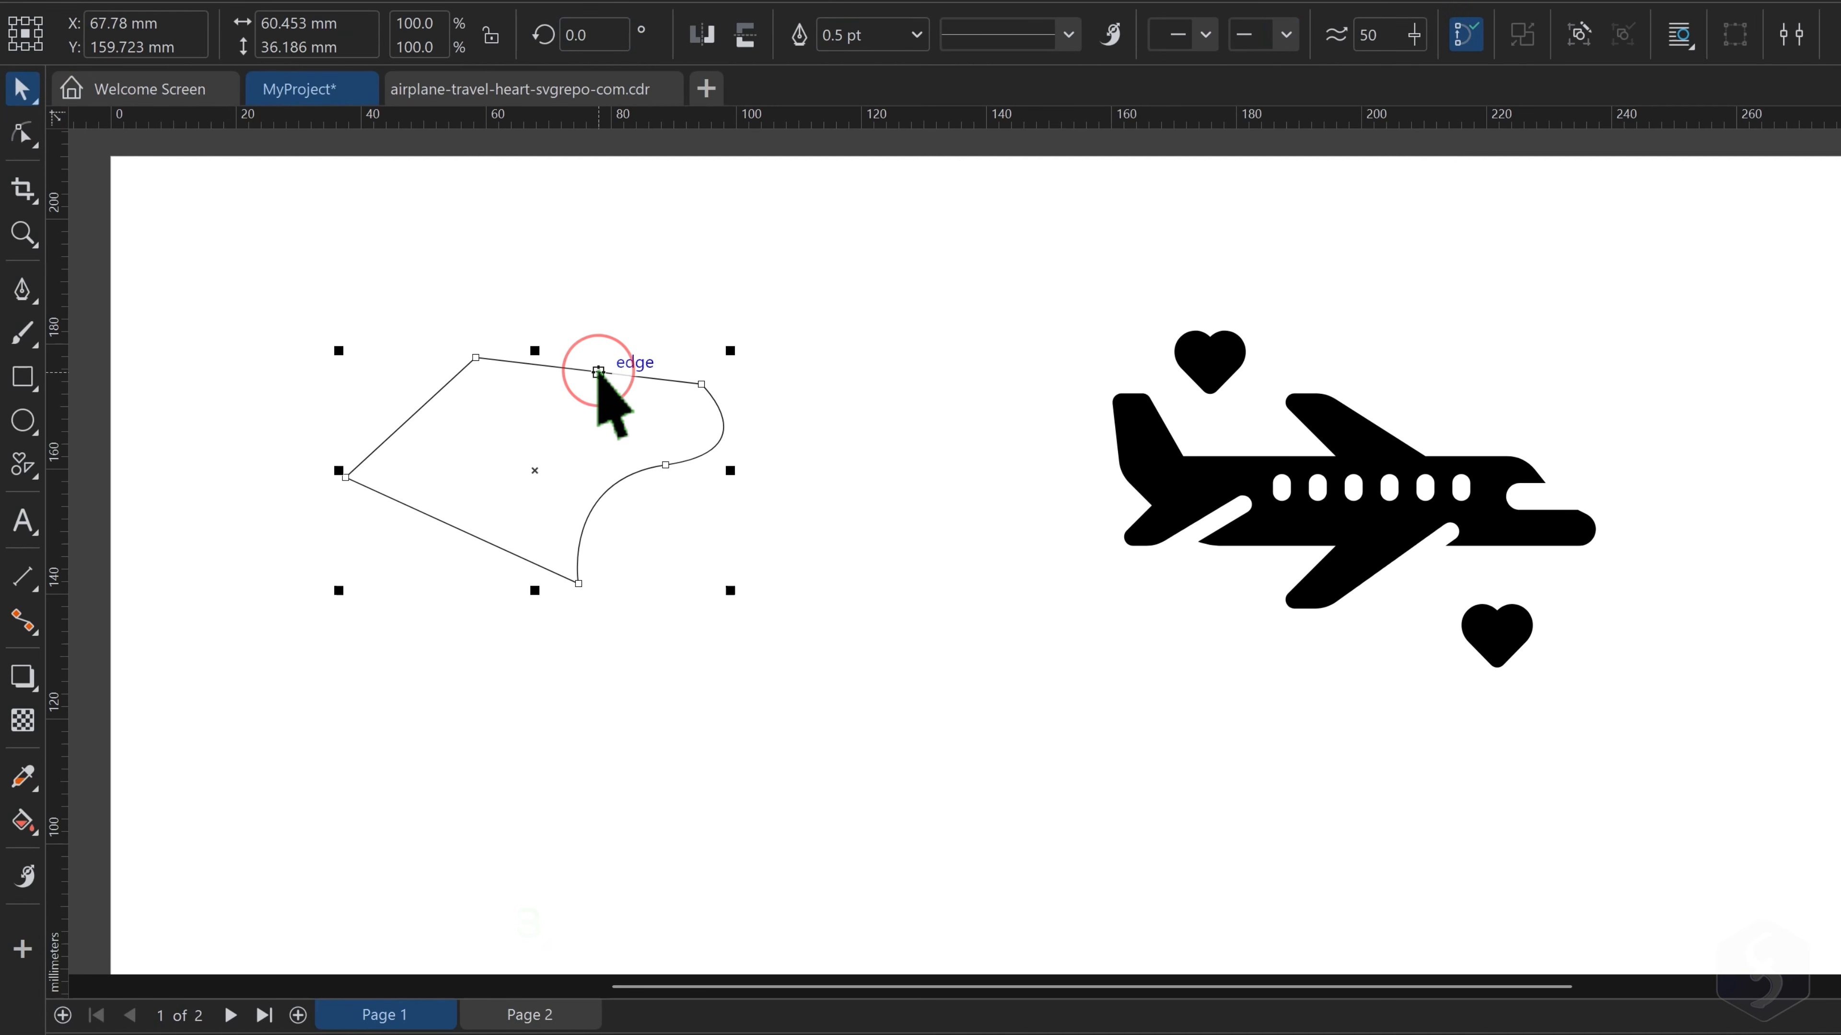
click(1182, 476)
mouse_move(1184, 476)
mouse_down()
mouse_move(1076, 494)
mouse_move(1077, 361)
mouse_move(1270, 502)
mouse_move(1223, 508)
mouse_move(1209, 486)
mouse_up()
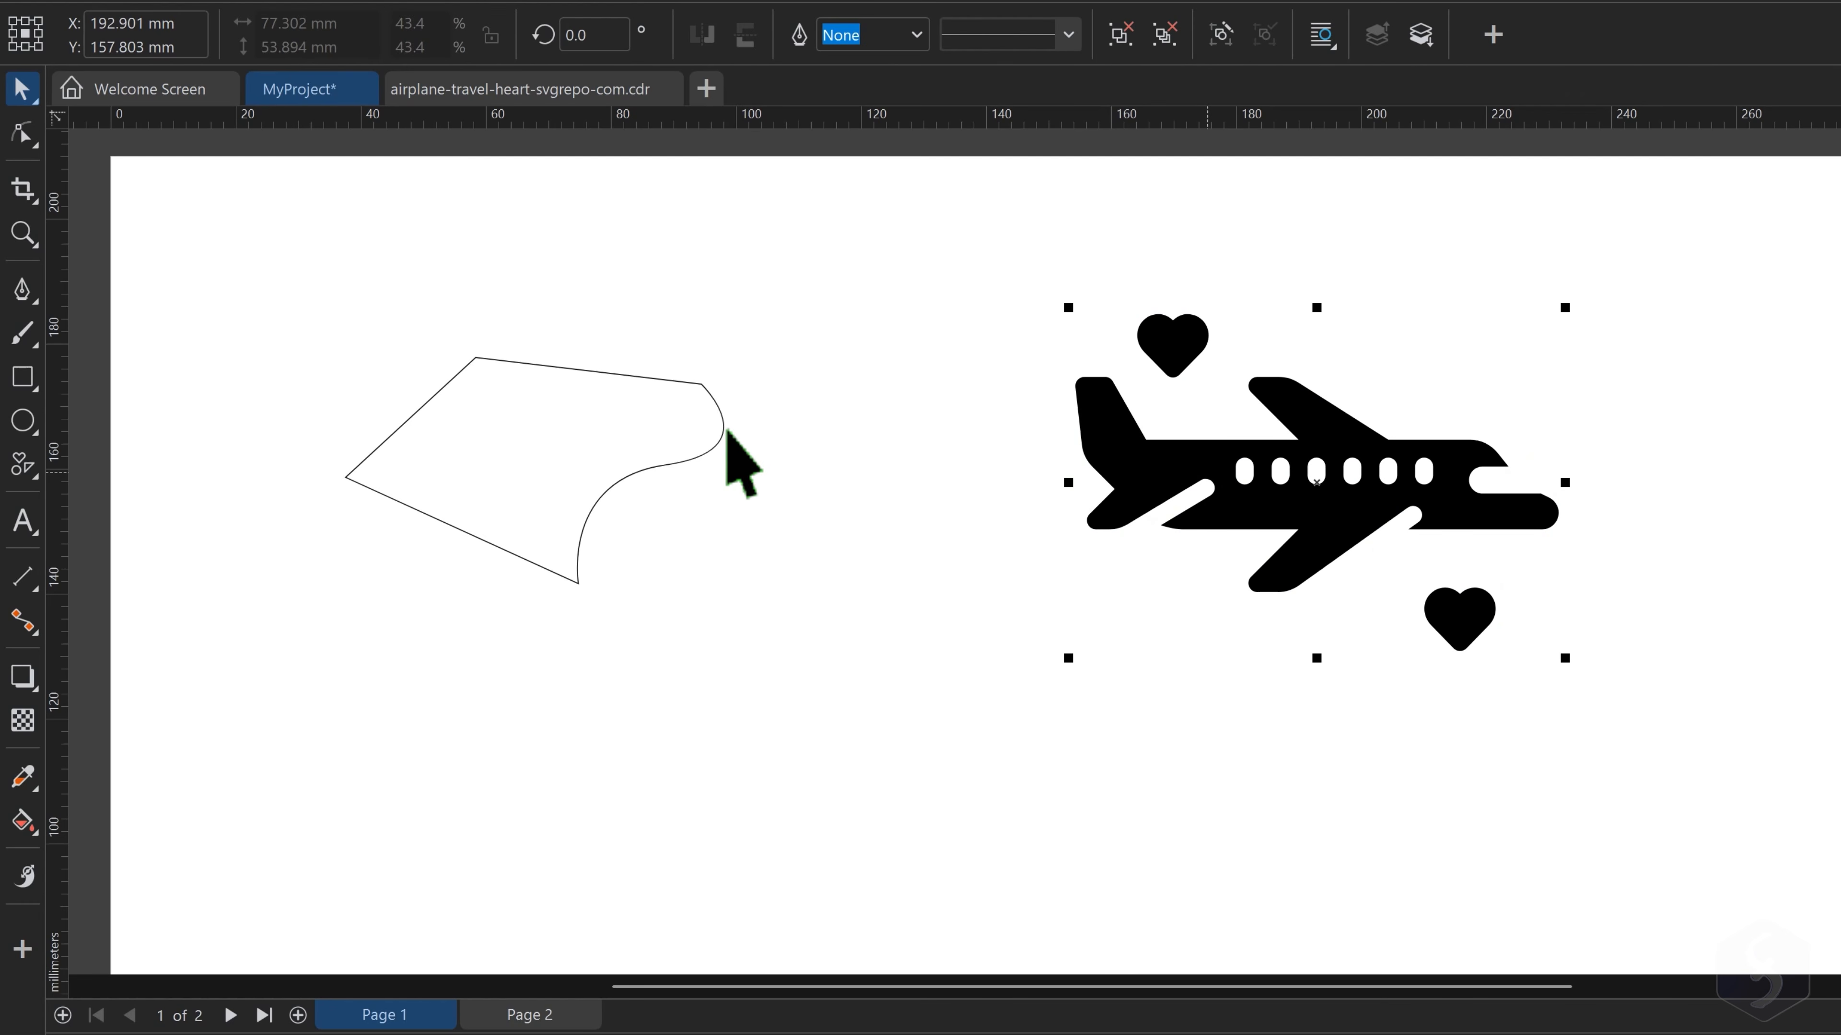
click(724, 431)
mouse_move(730, 350)
mouse_down()
mouse_move(678, 341)
mouse_move(757, 351)
mouse_move(780, 313)
mouse_move(896, 246)
mouse_move(548, 432)
mouse_move(795, 298)
mouse_move(752, 304)
mouse_move(740, 340)
mouse_up()
Rotate the airplane group to about 20° around a relocated rotation center, and try skewing it vertically
click(1296, 450)
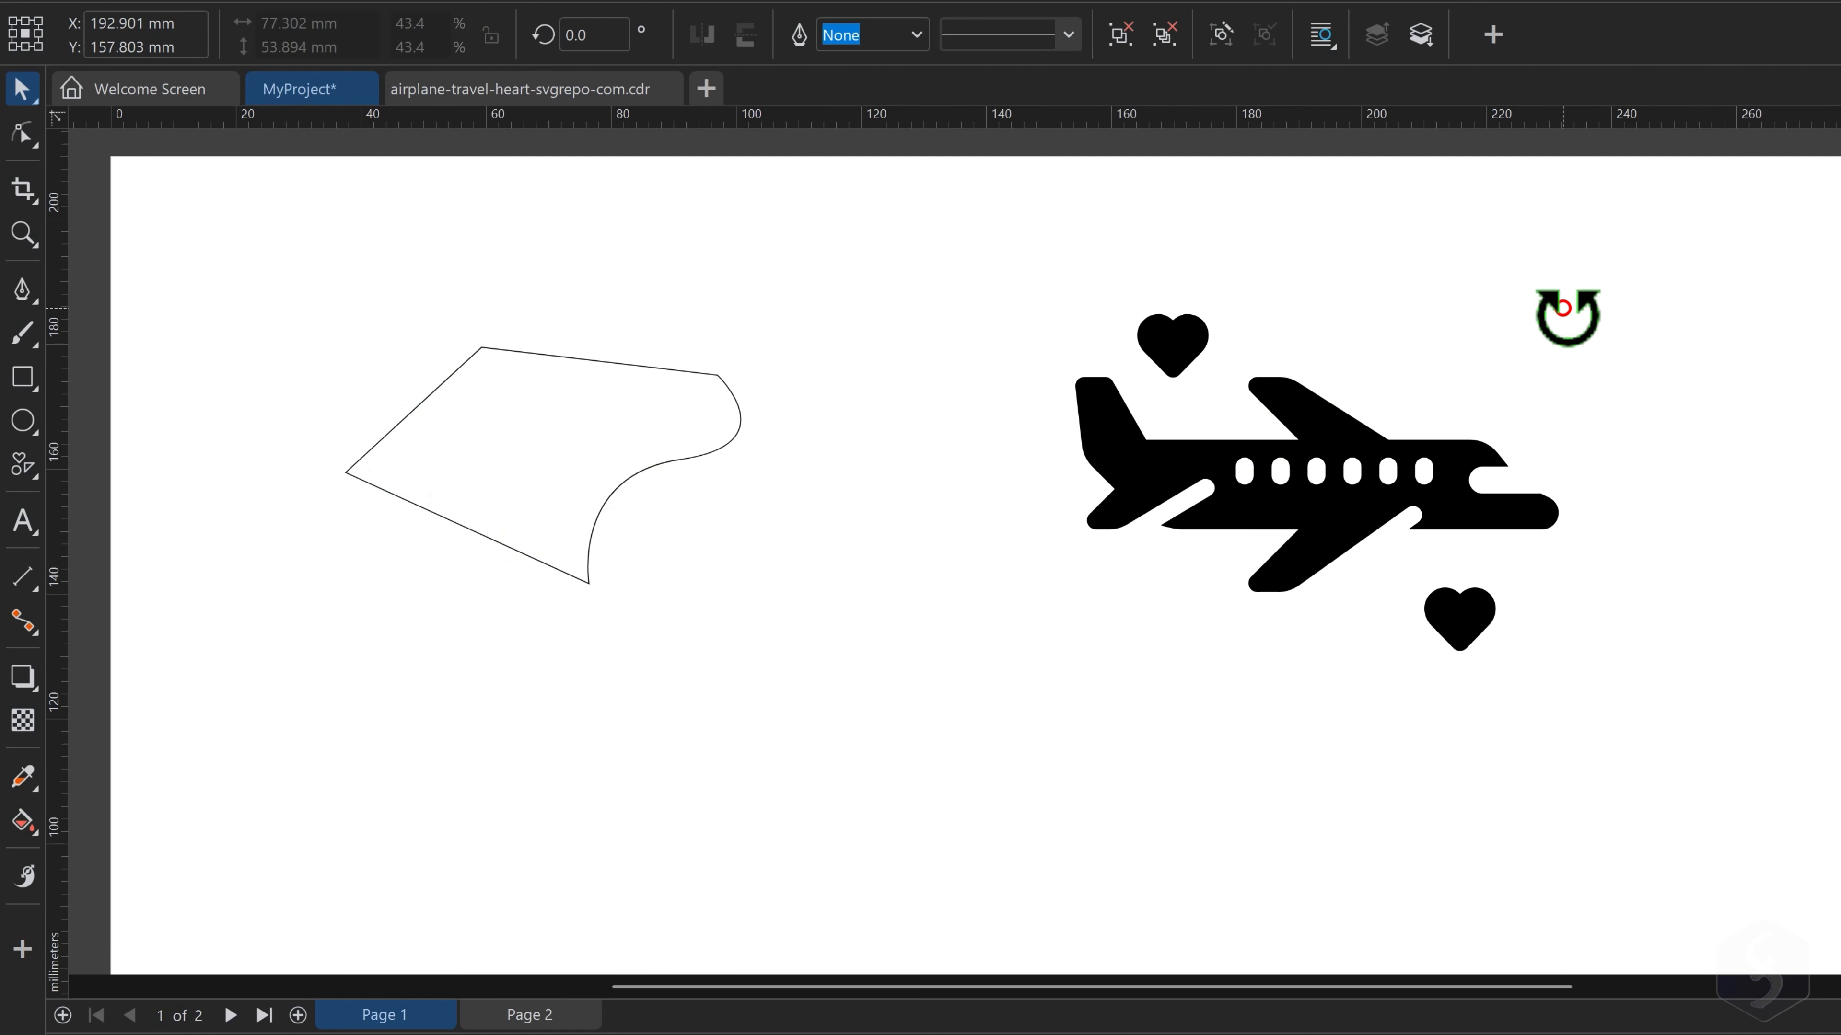
drag(1564, 308, 1368, 453)
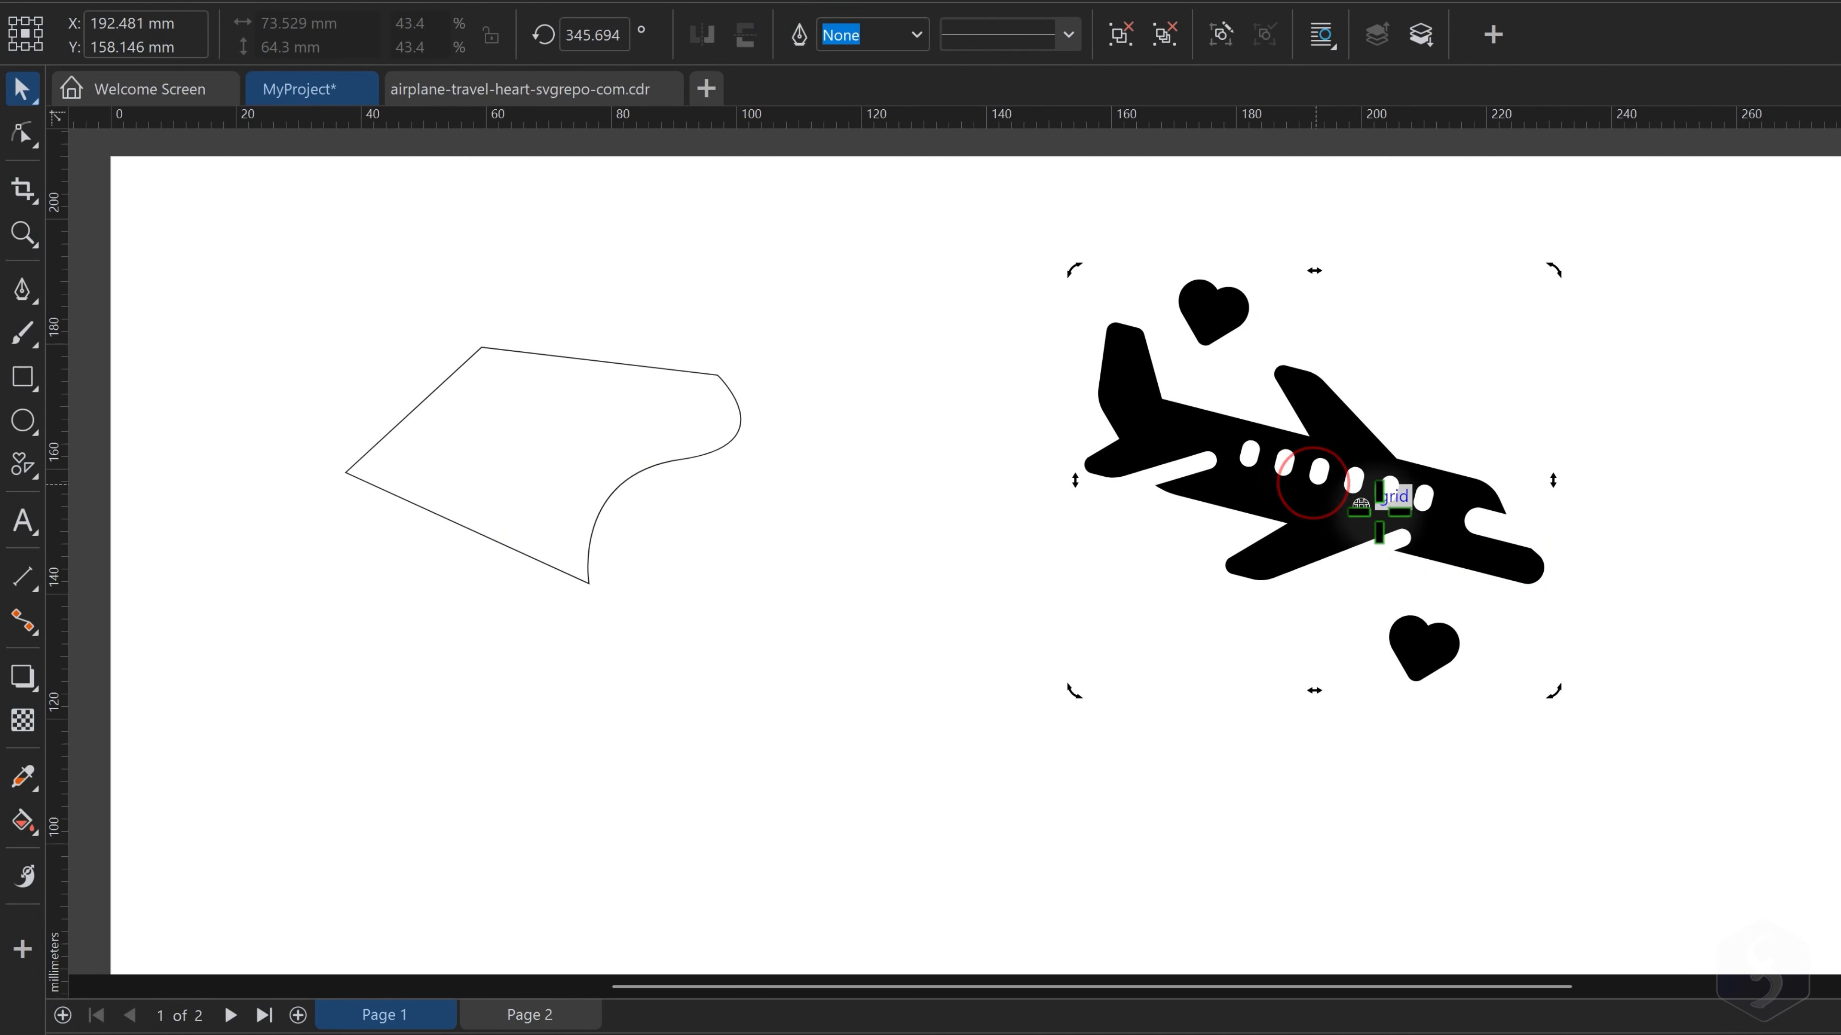
drag(1553, 270, 1389, 260)
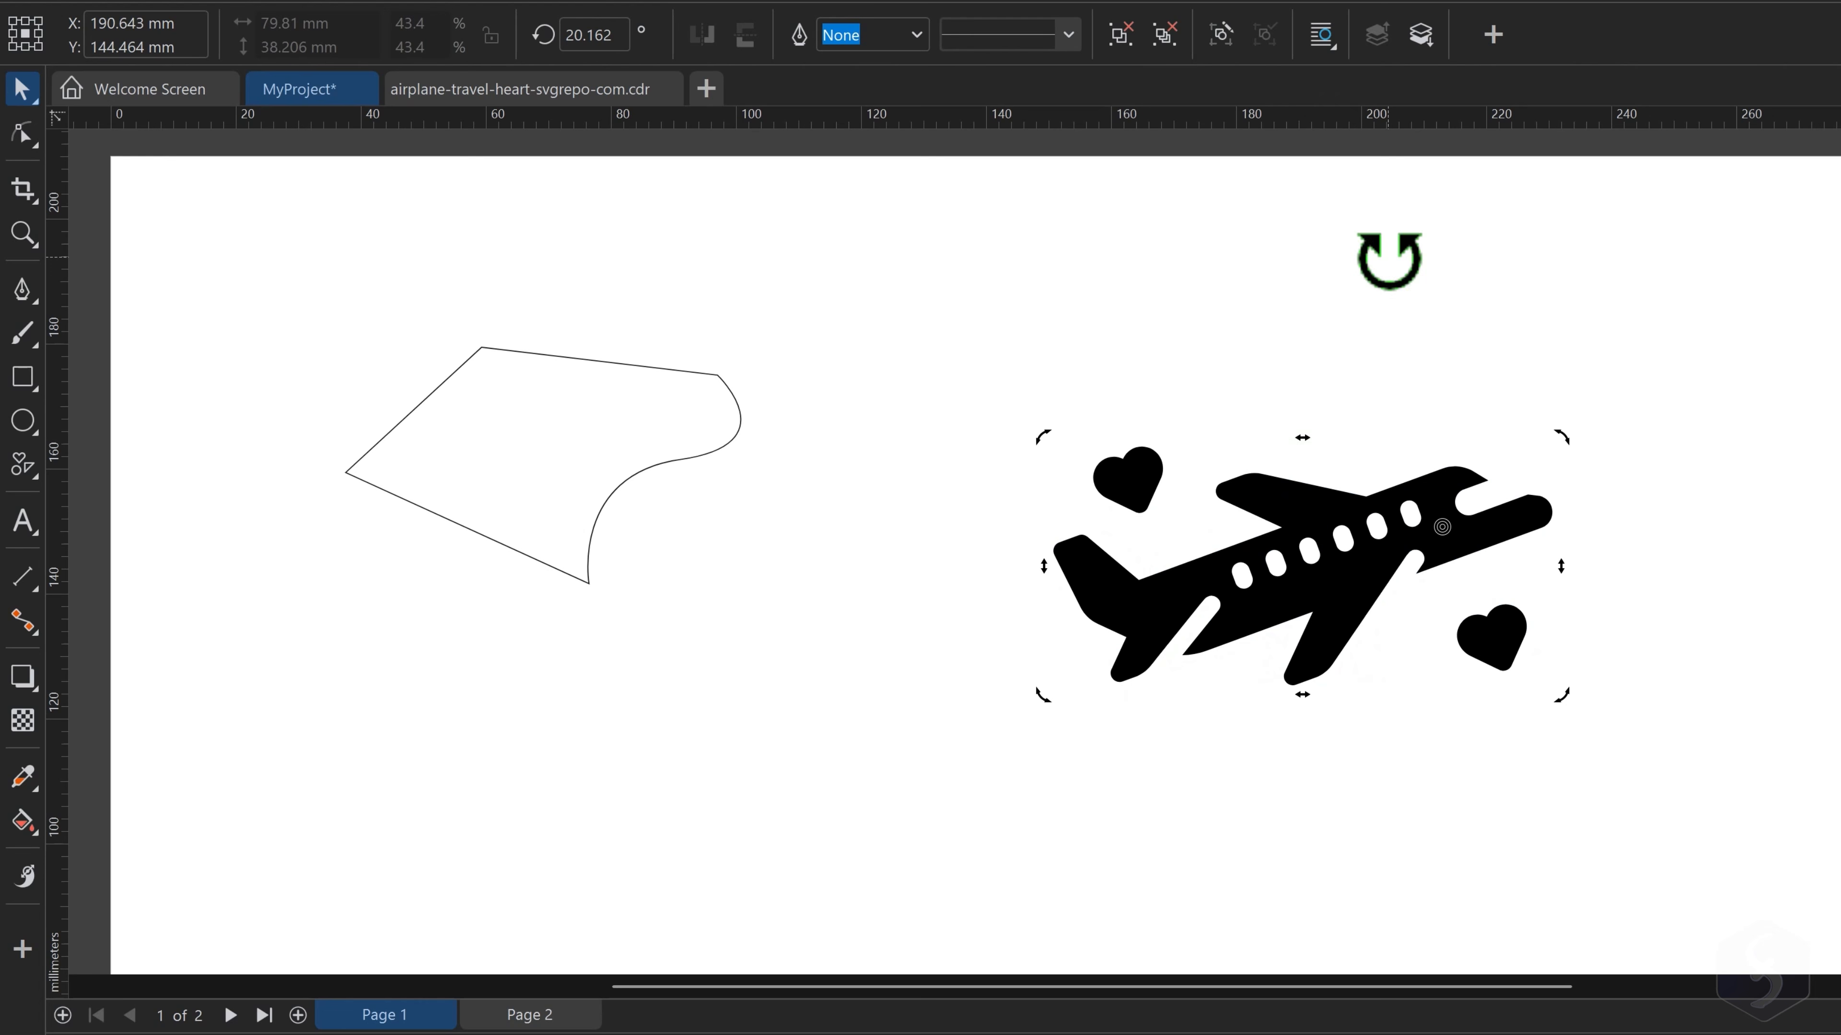
drag(1562, 562, 1553, 382)
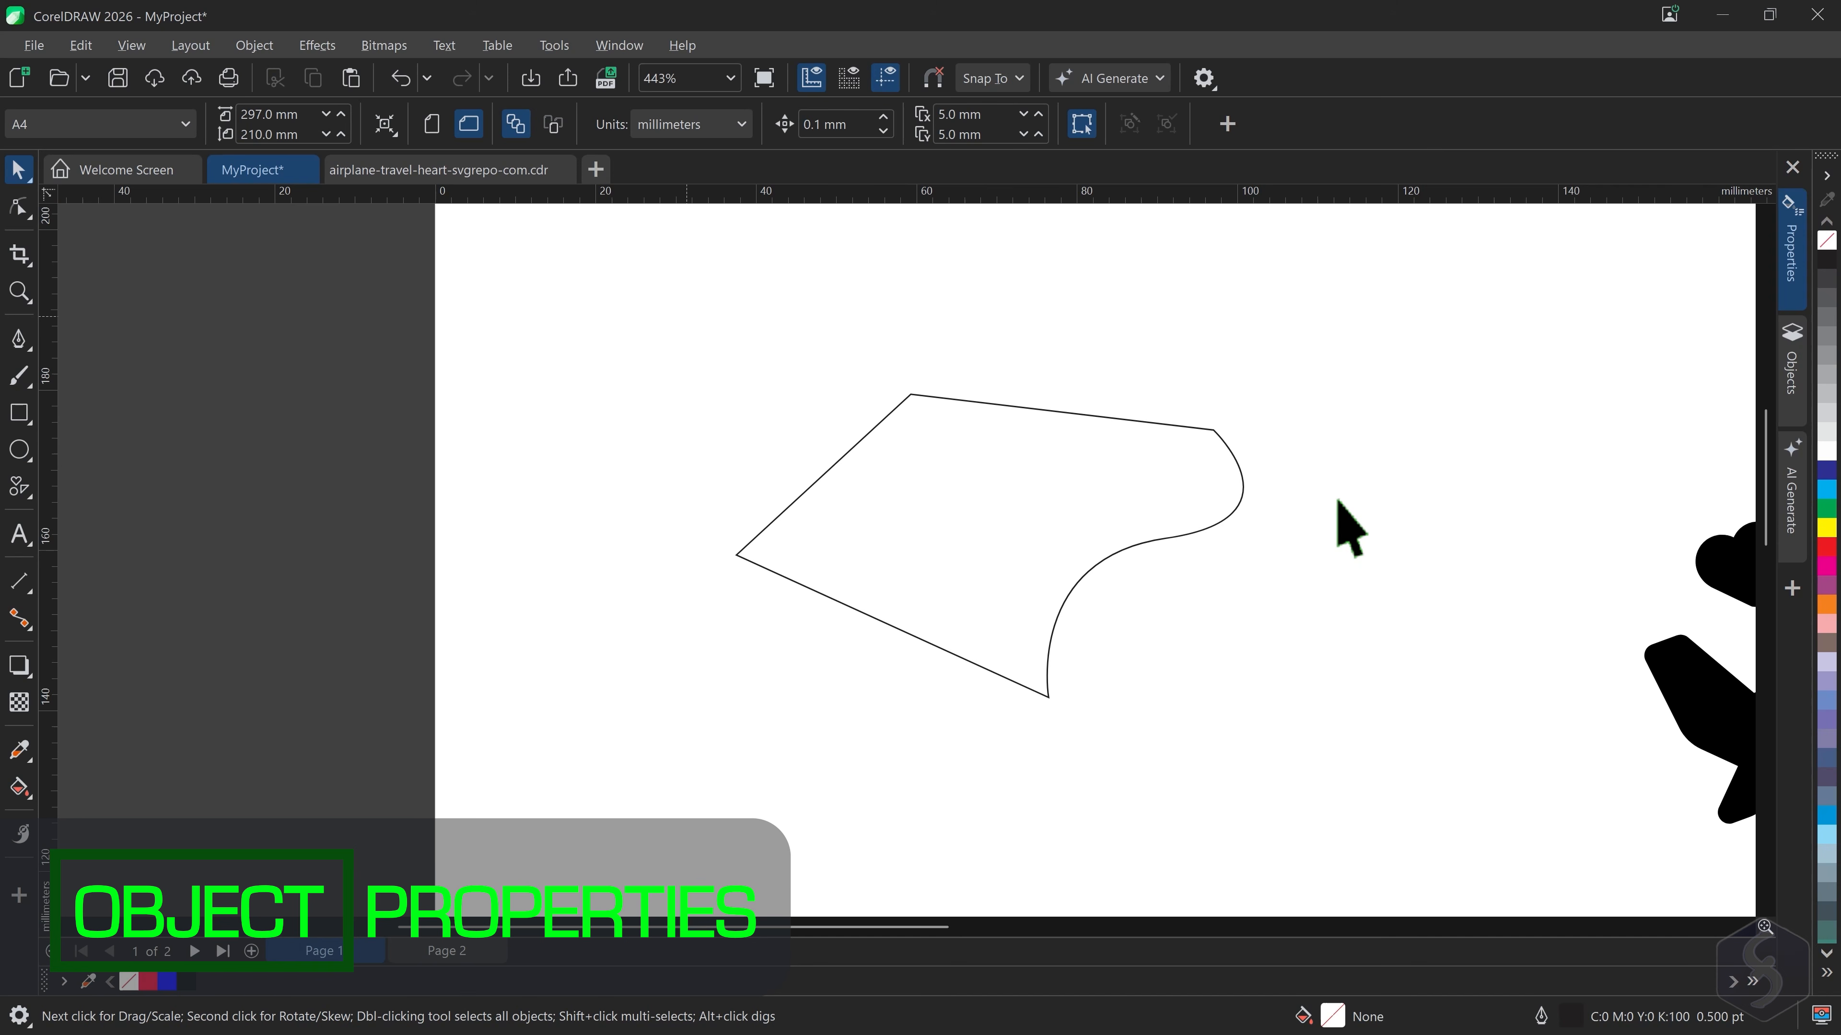
Set the curve shape's outline width to 2.0 pt
click(962, 403)
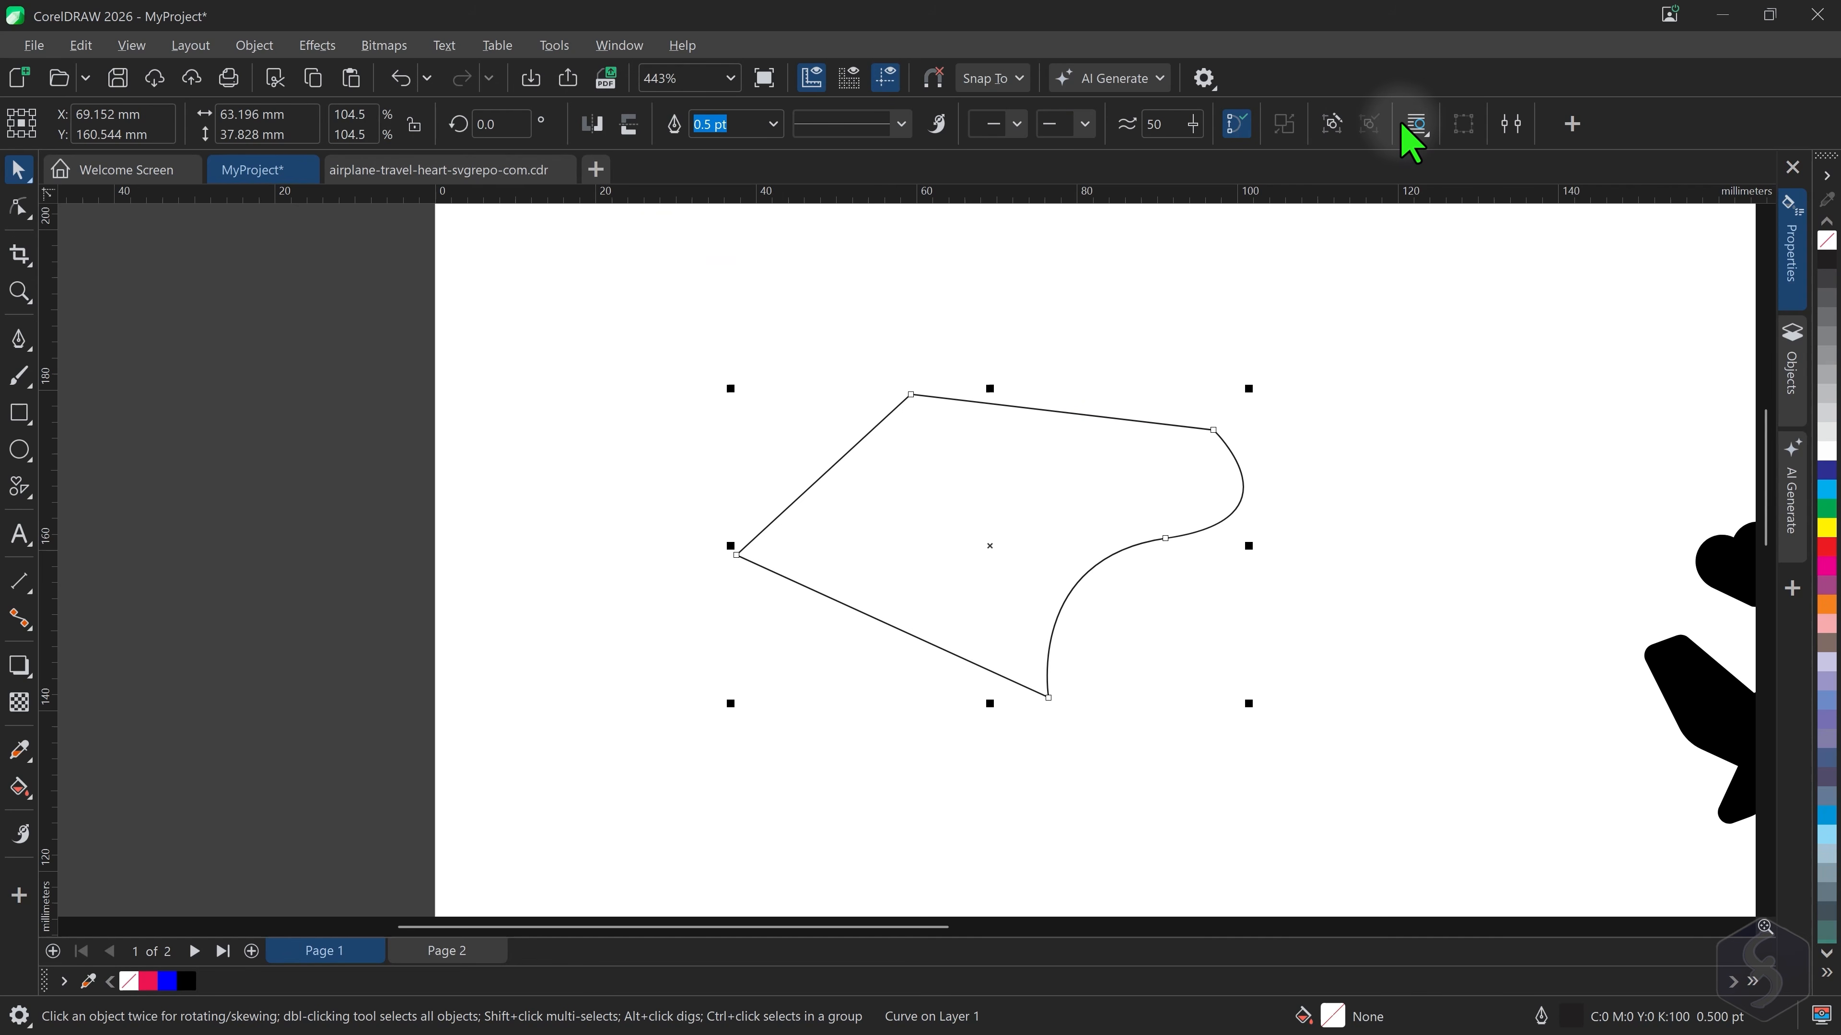
click(773, 124)
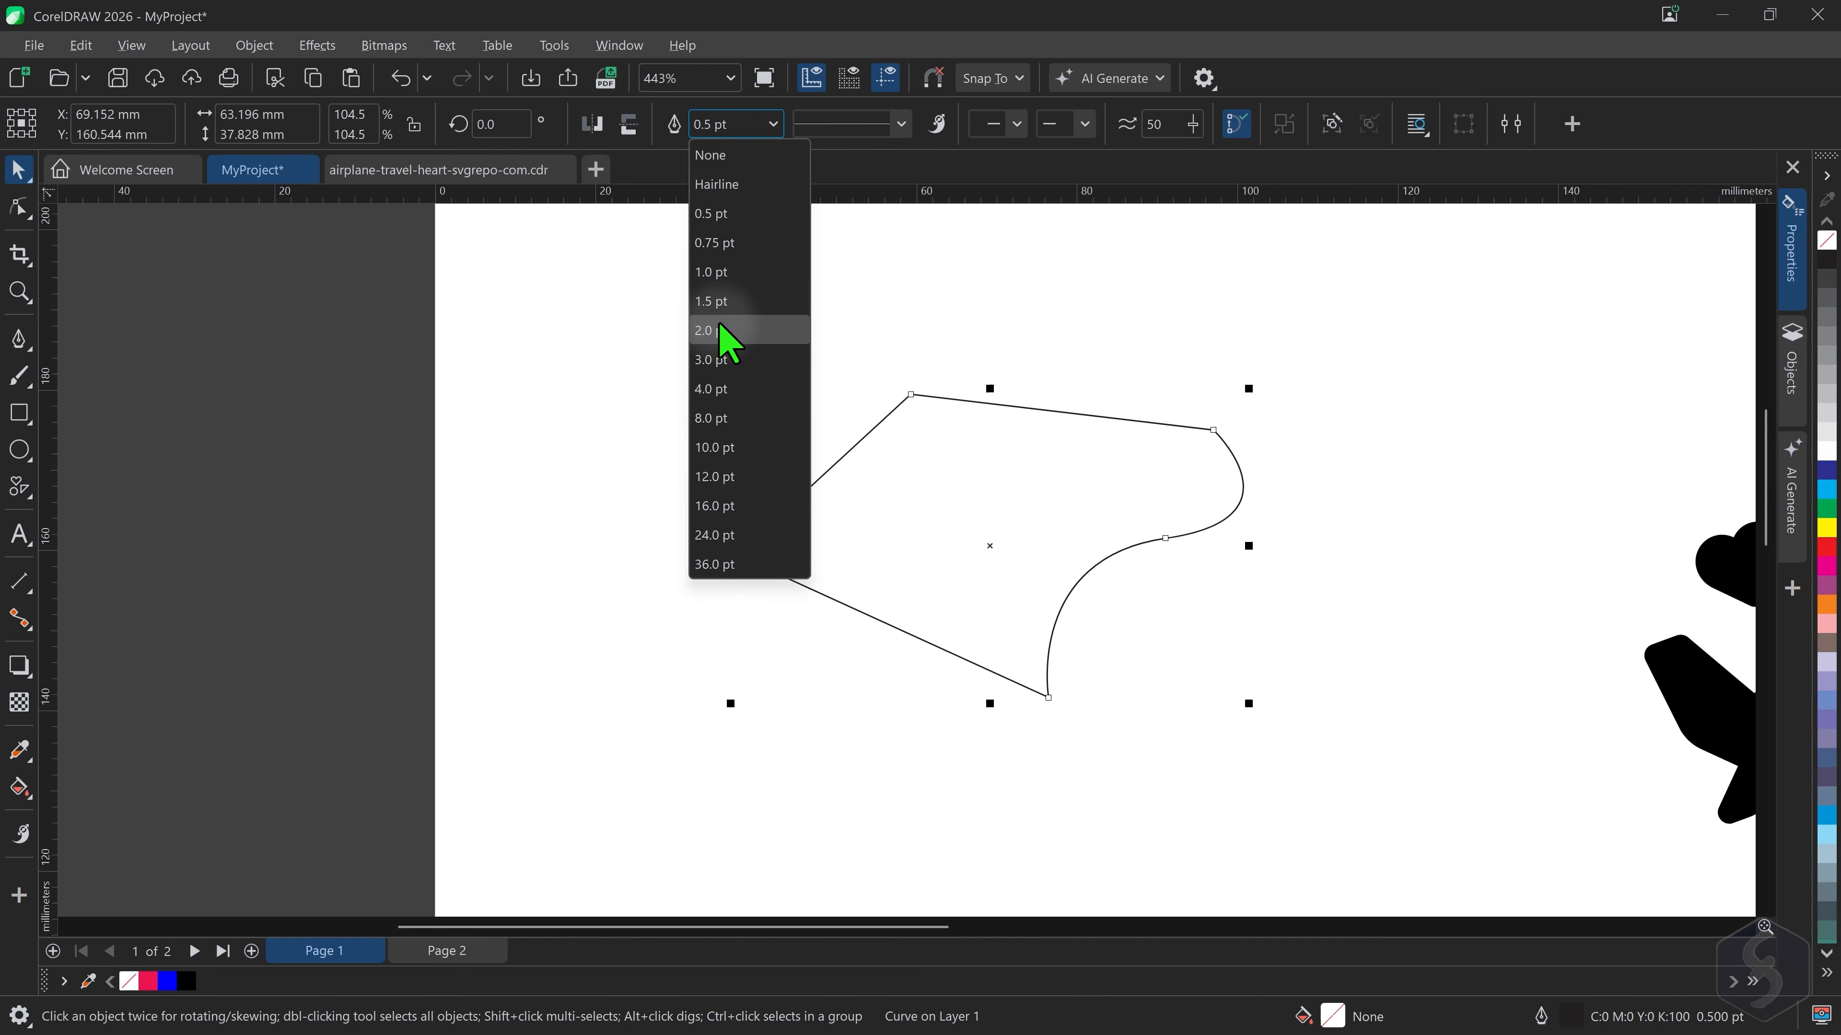
click(720, 330)
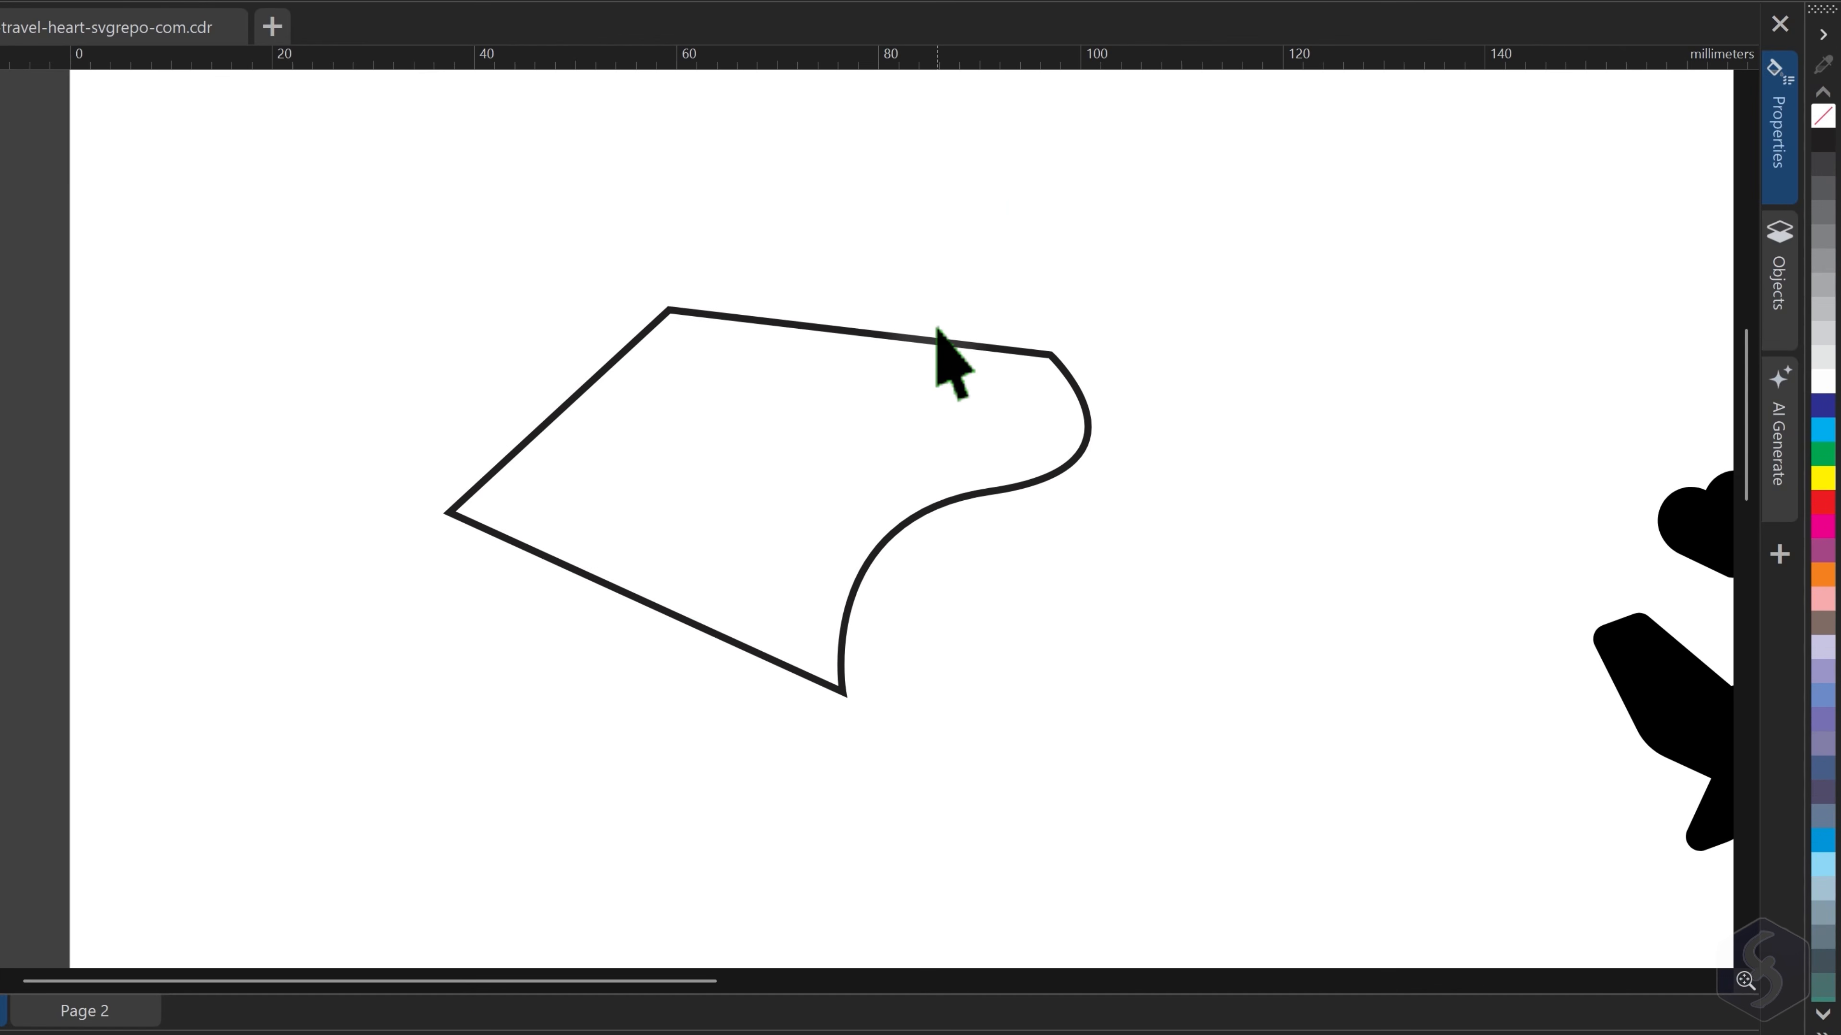
In the curve shape's outline properties, change the color to crimson and set the width to 1.0 pt
click(1790, 132)
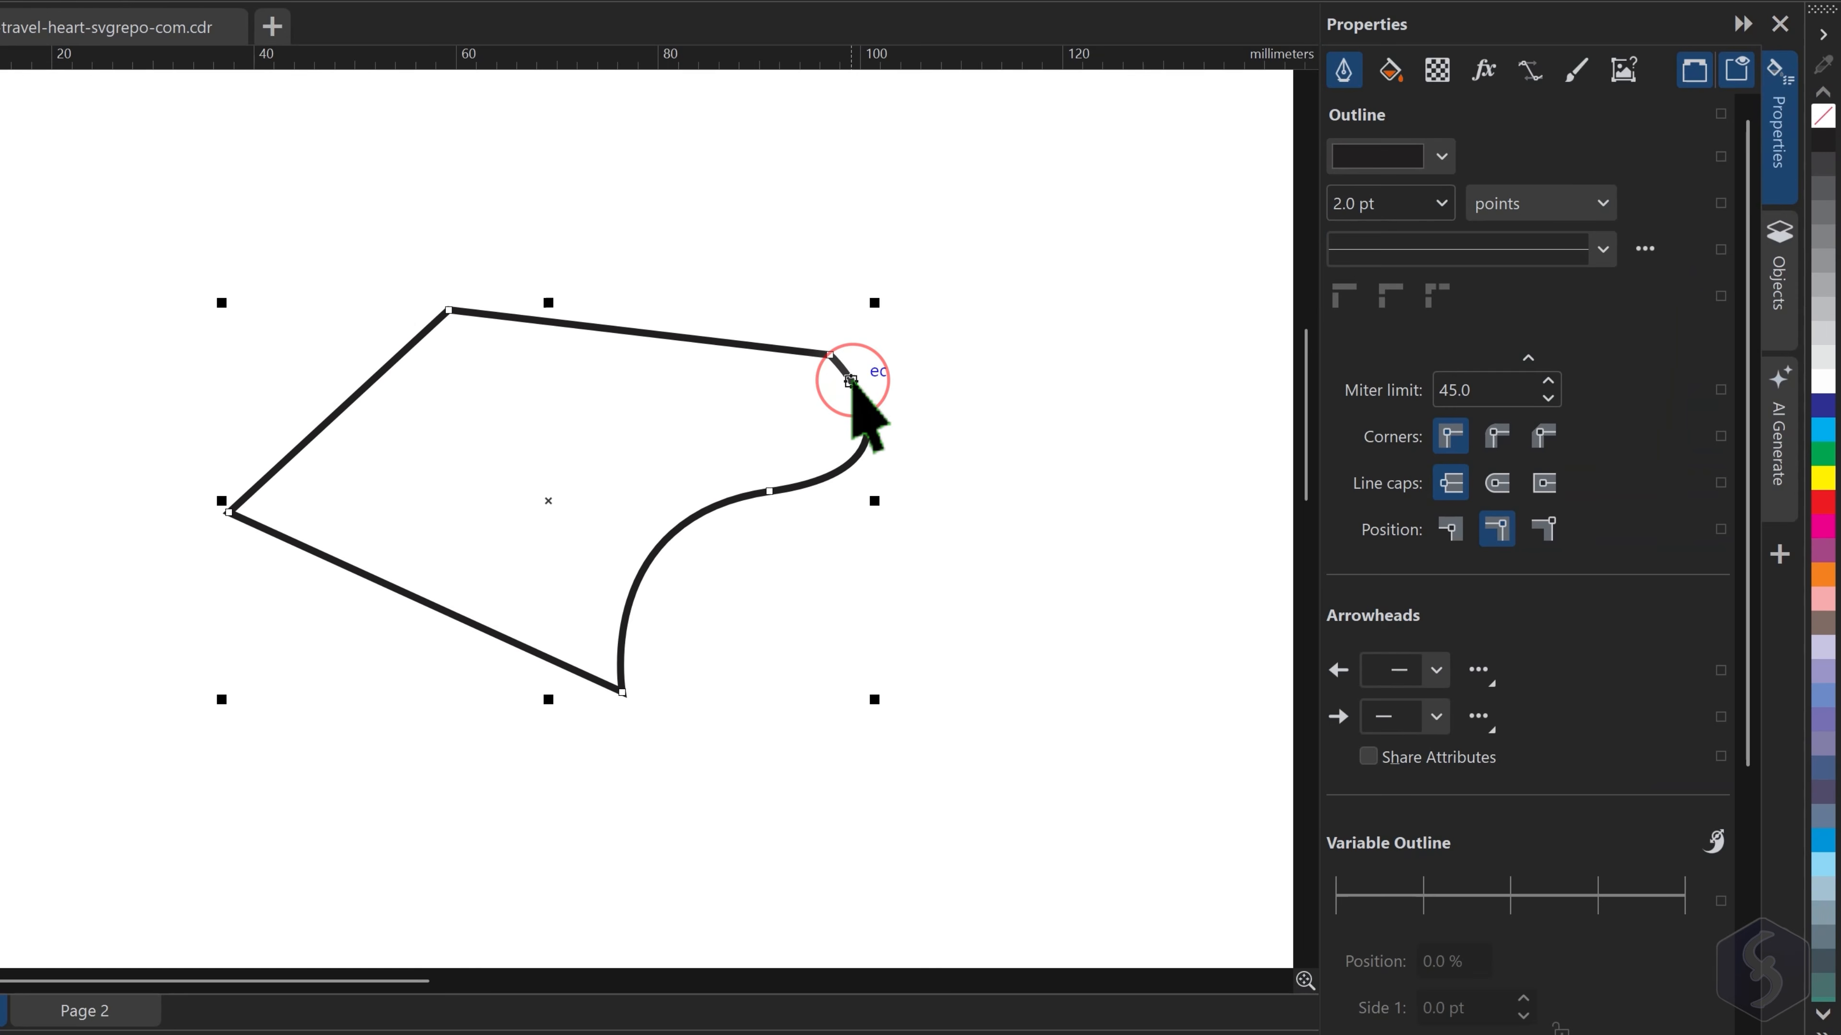
click(1441, 157)
drag(1498, 312, 1534, 311)
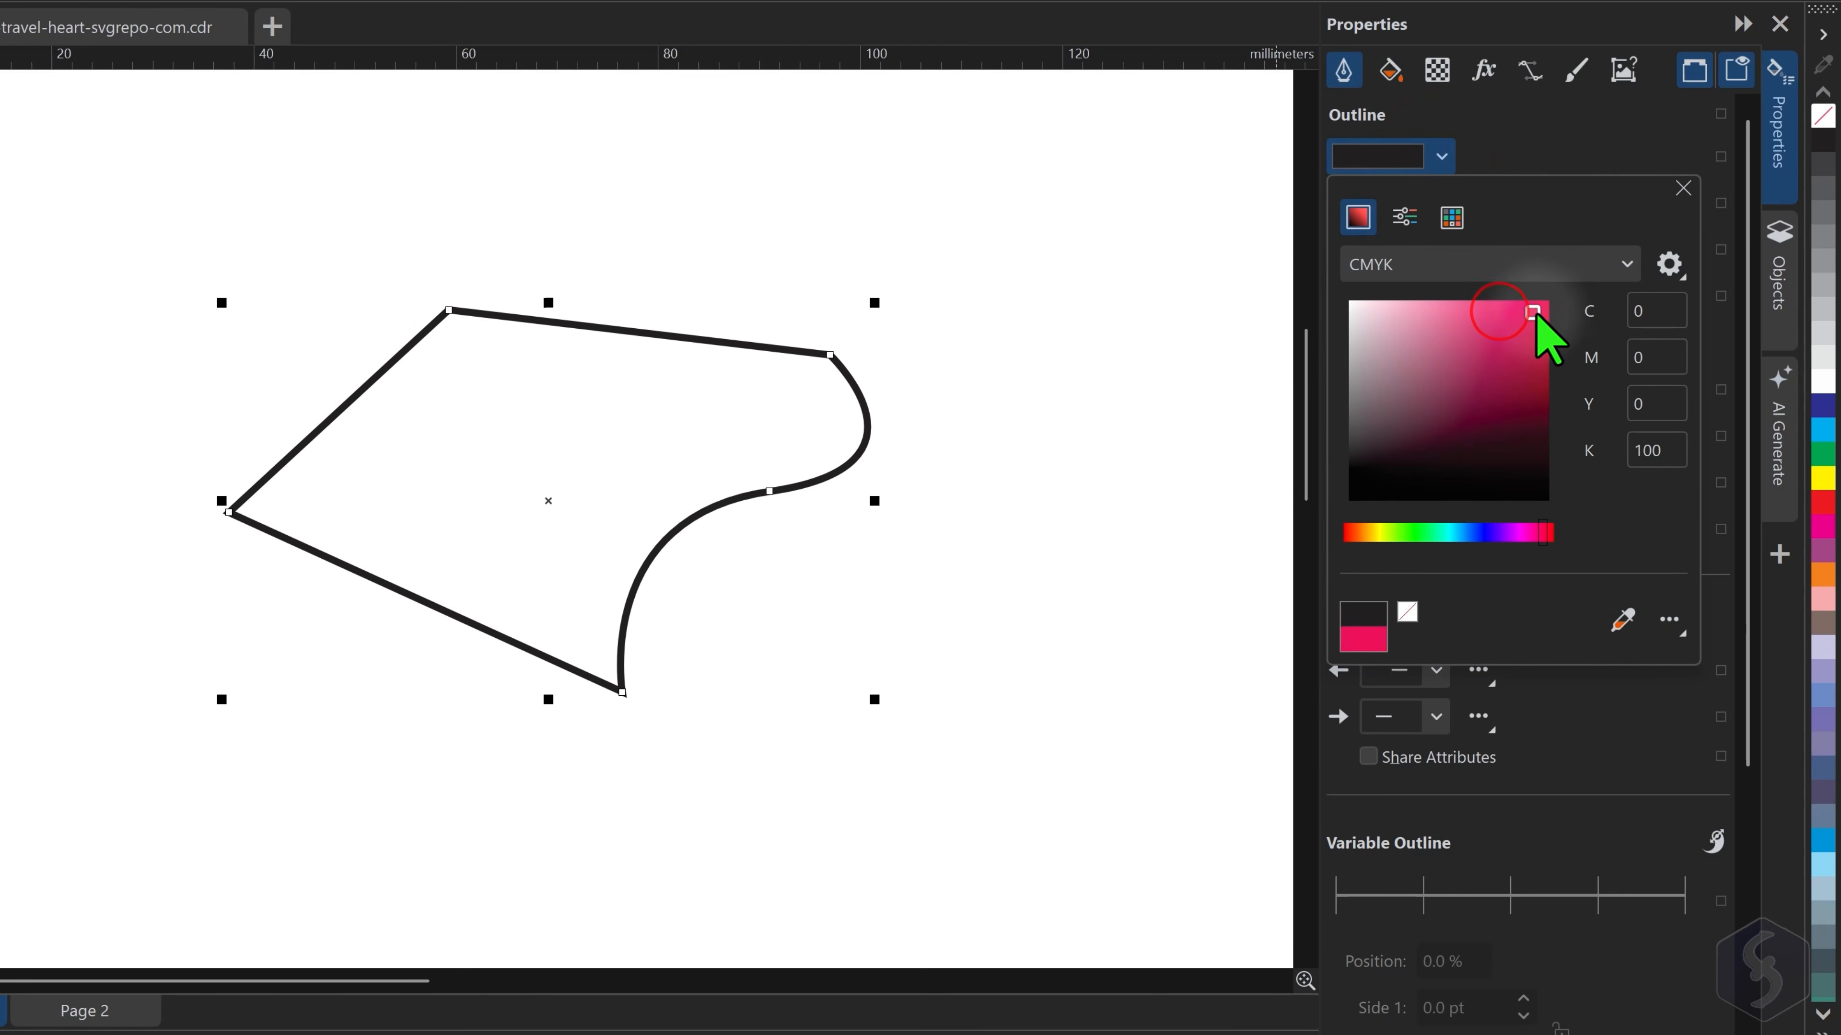
click(1682, 188)
click(1441, 203)
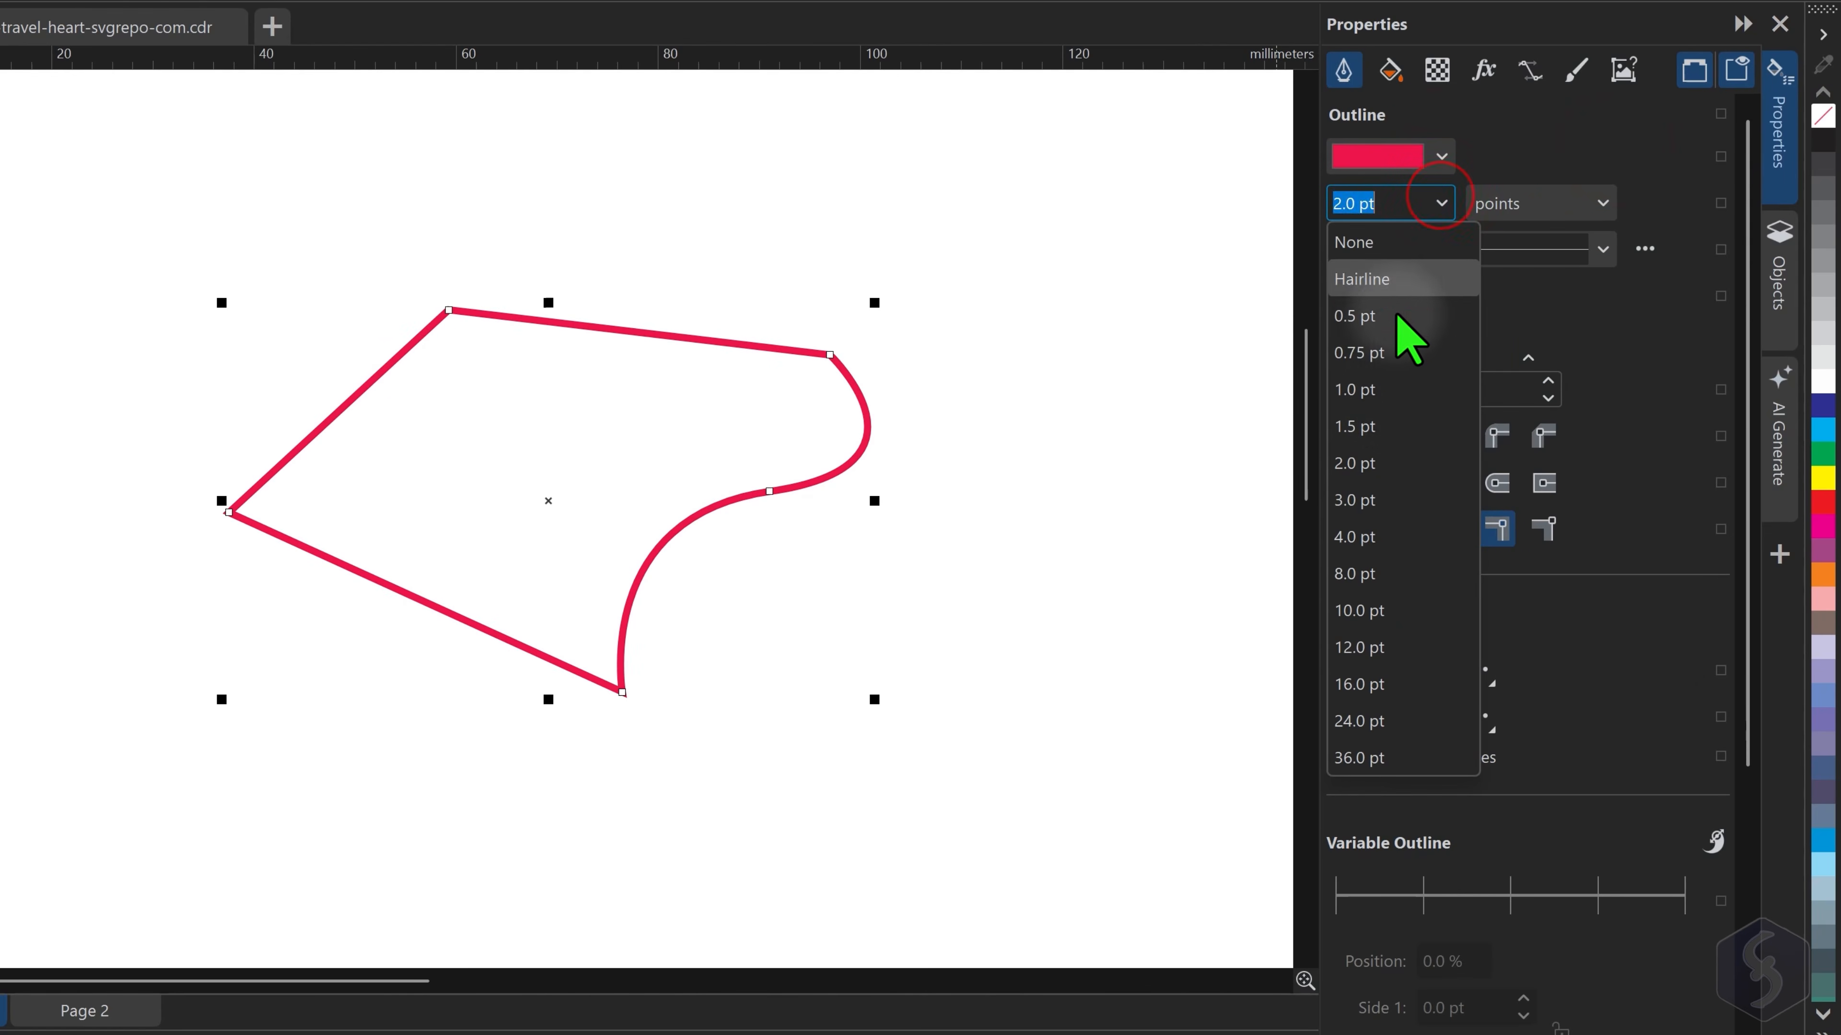
click(1399, 389)
Try another line style for the shape's outline and restore the solid line
click(1602, 249)
click(1458, 328)
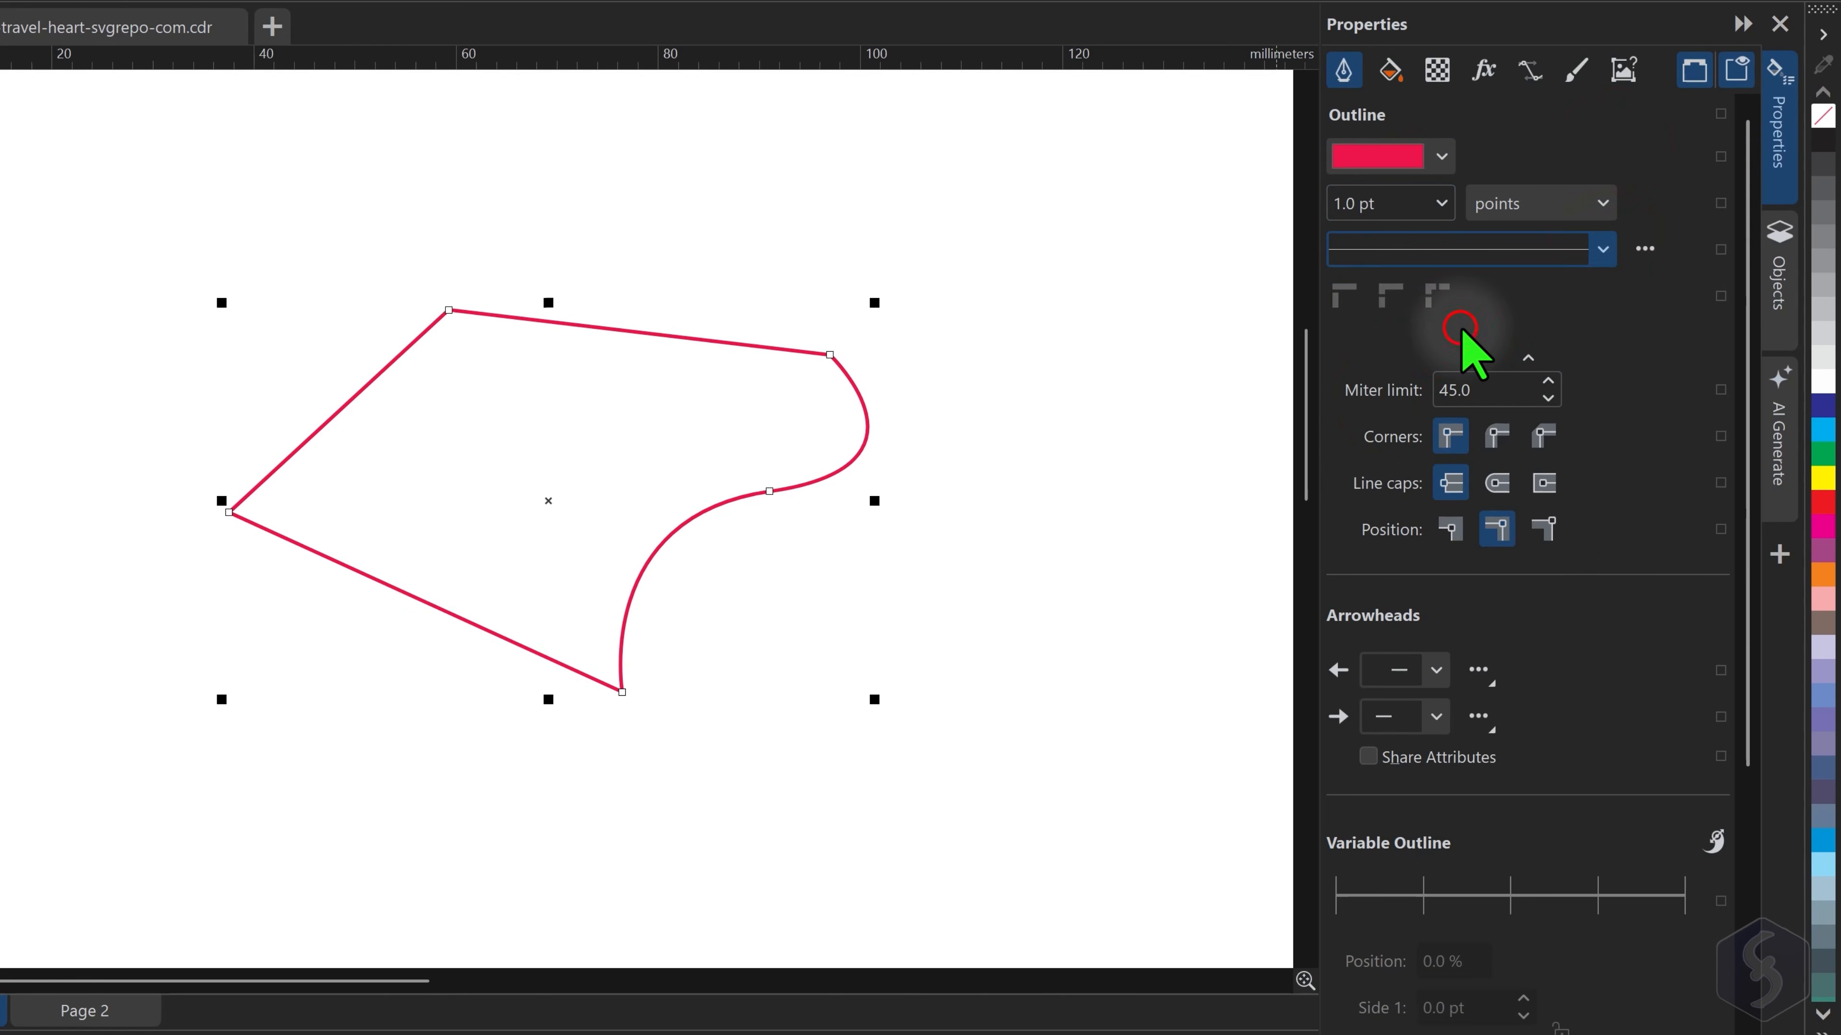
click(1602, 249)
click(1528, 279)
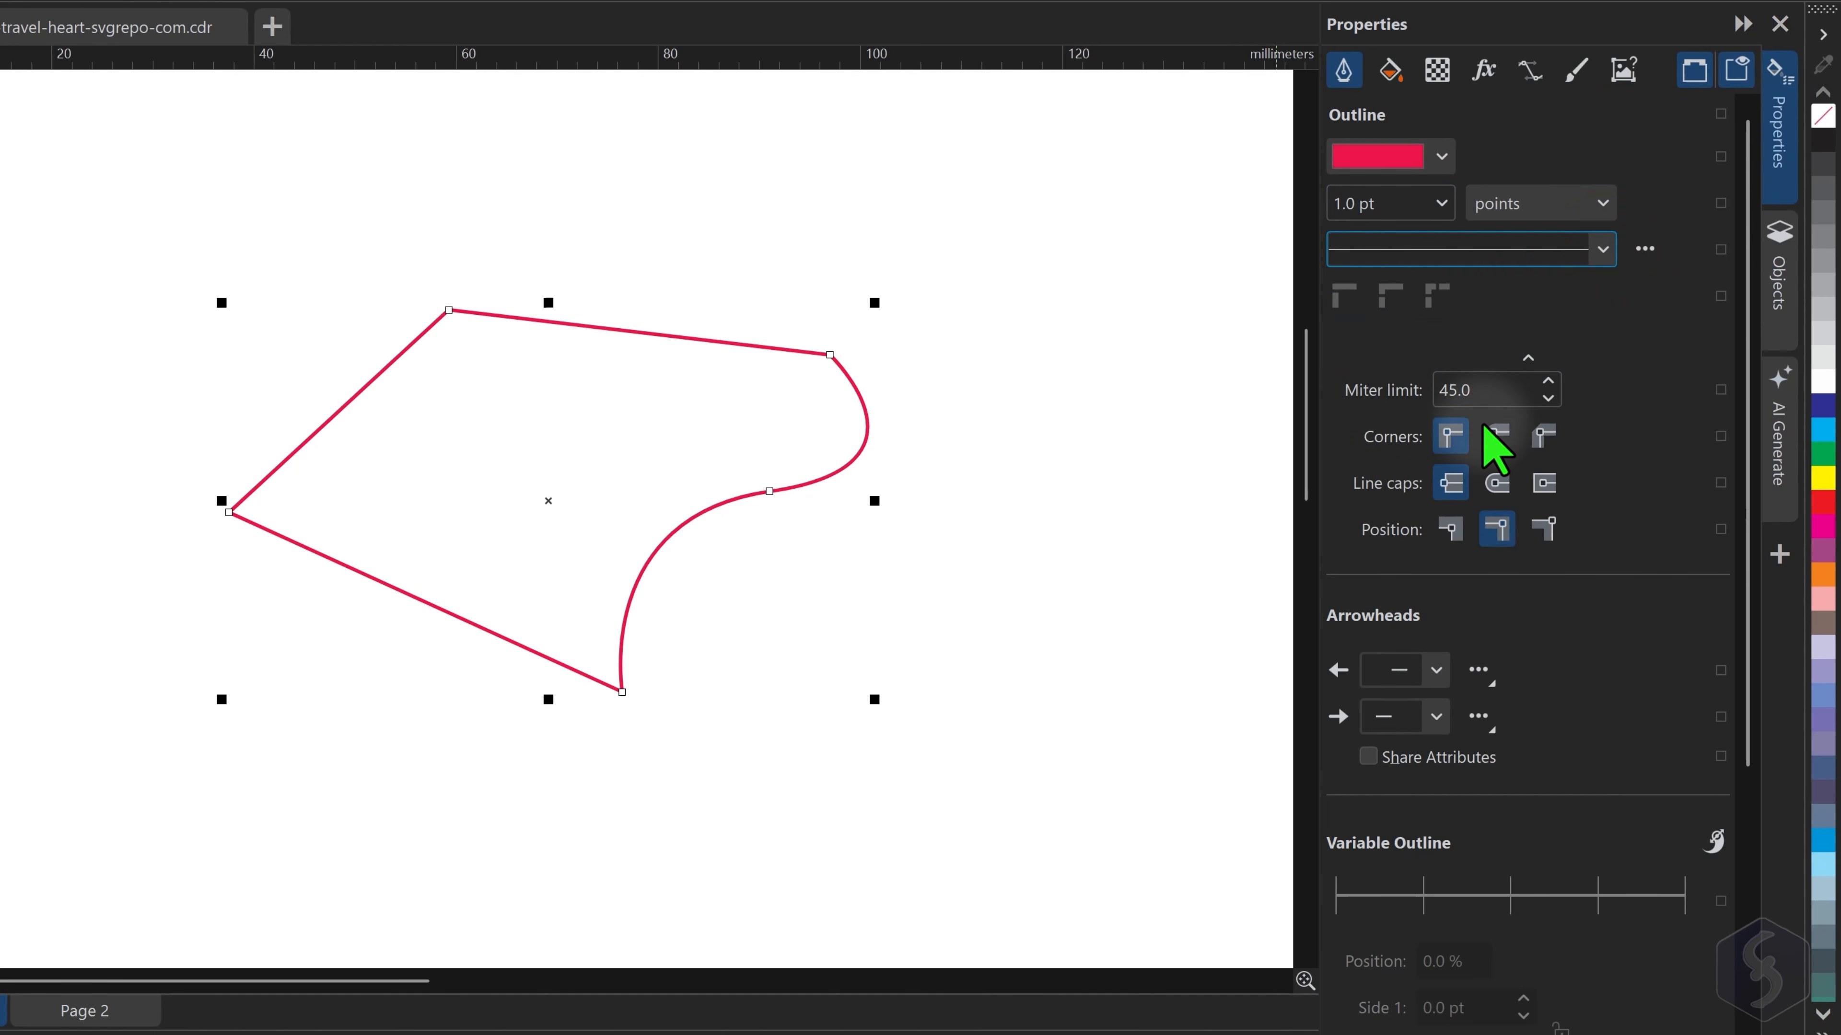
Apply a fountain fill to the curve shape, with a crimson starting color and an extra node added near the middle of the gradient
click(1389, 70)
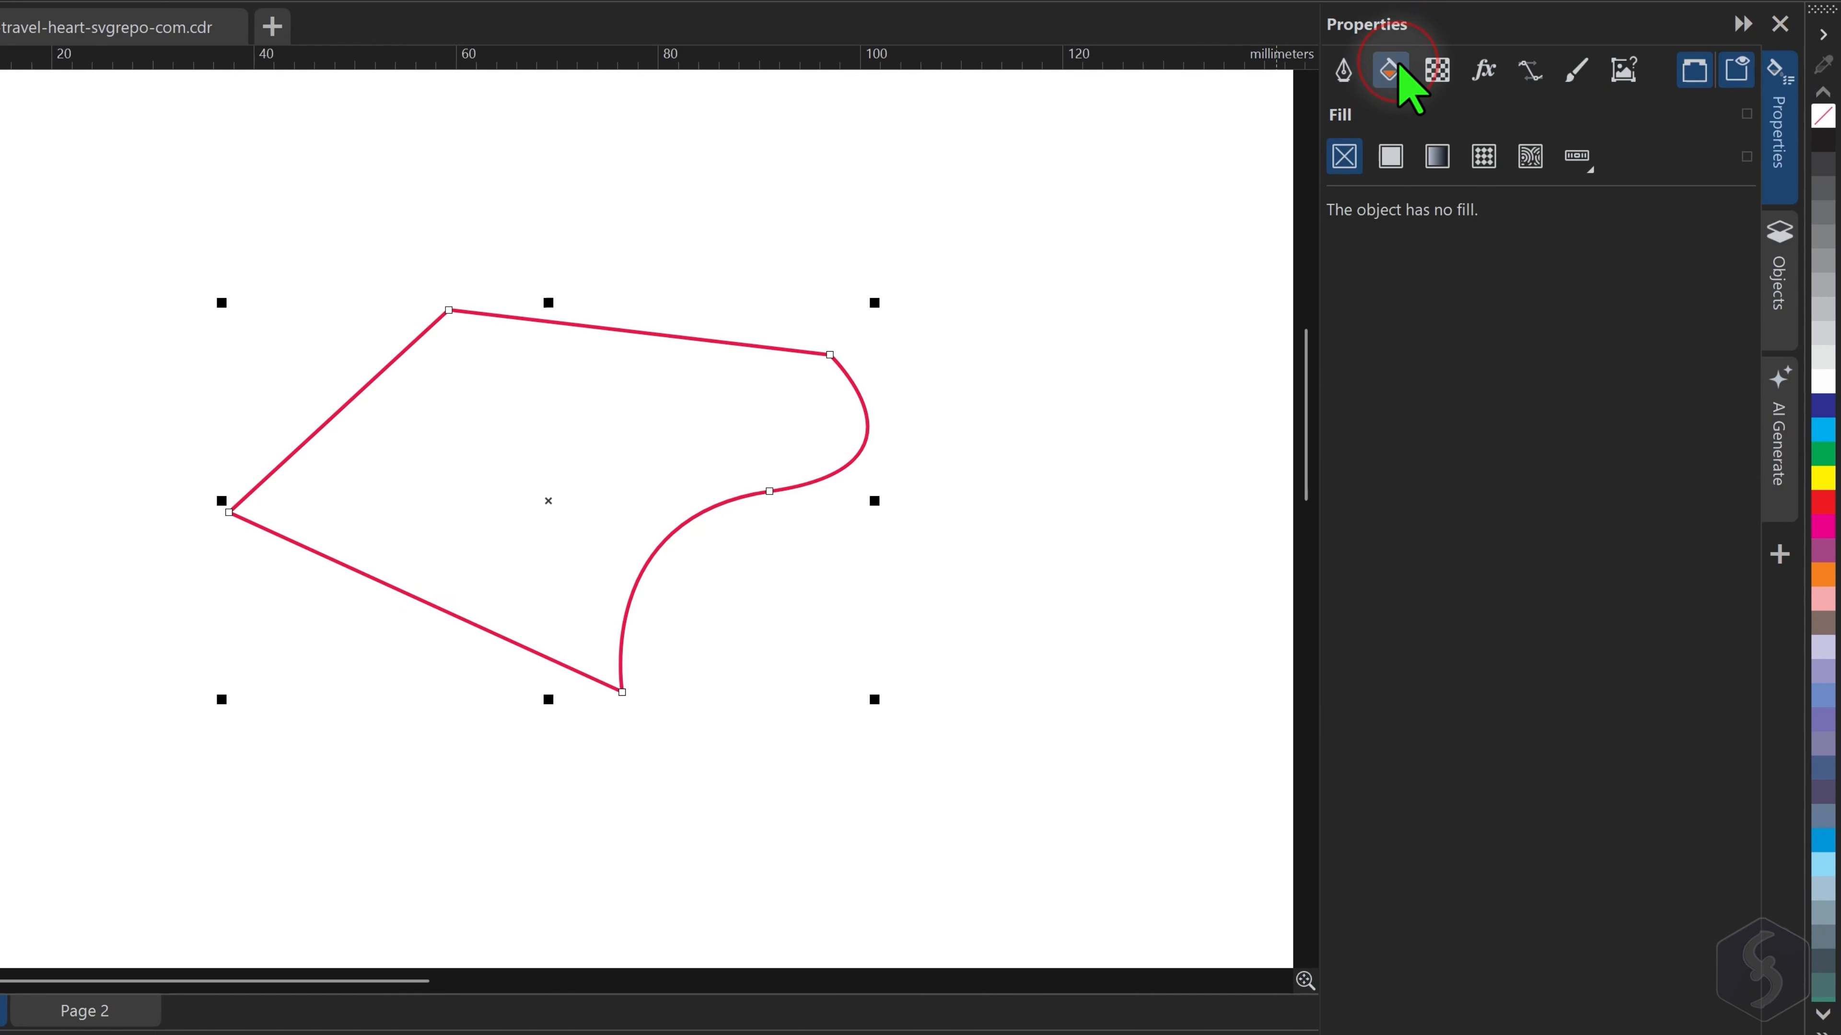
click(1389, 156)
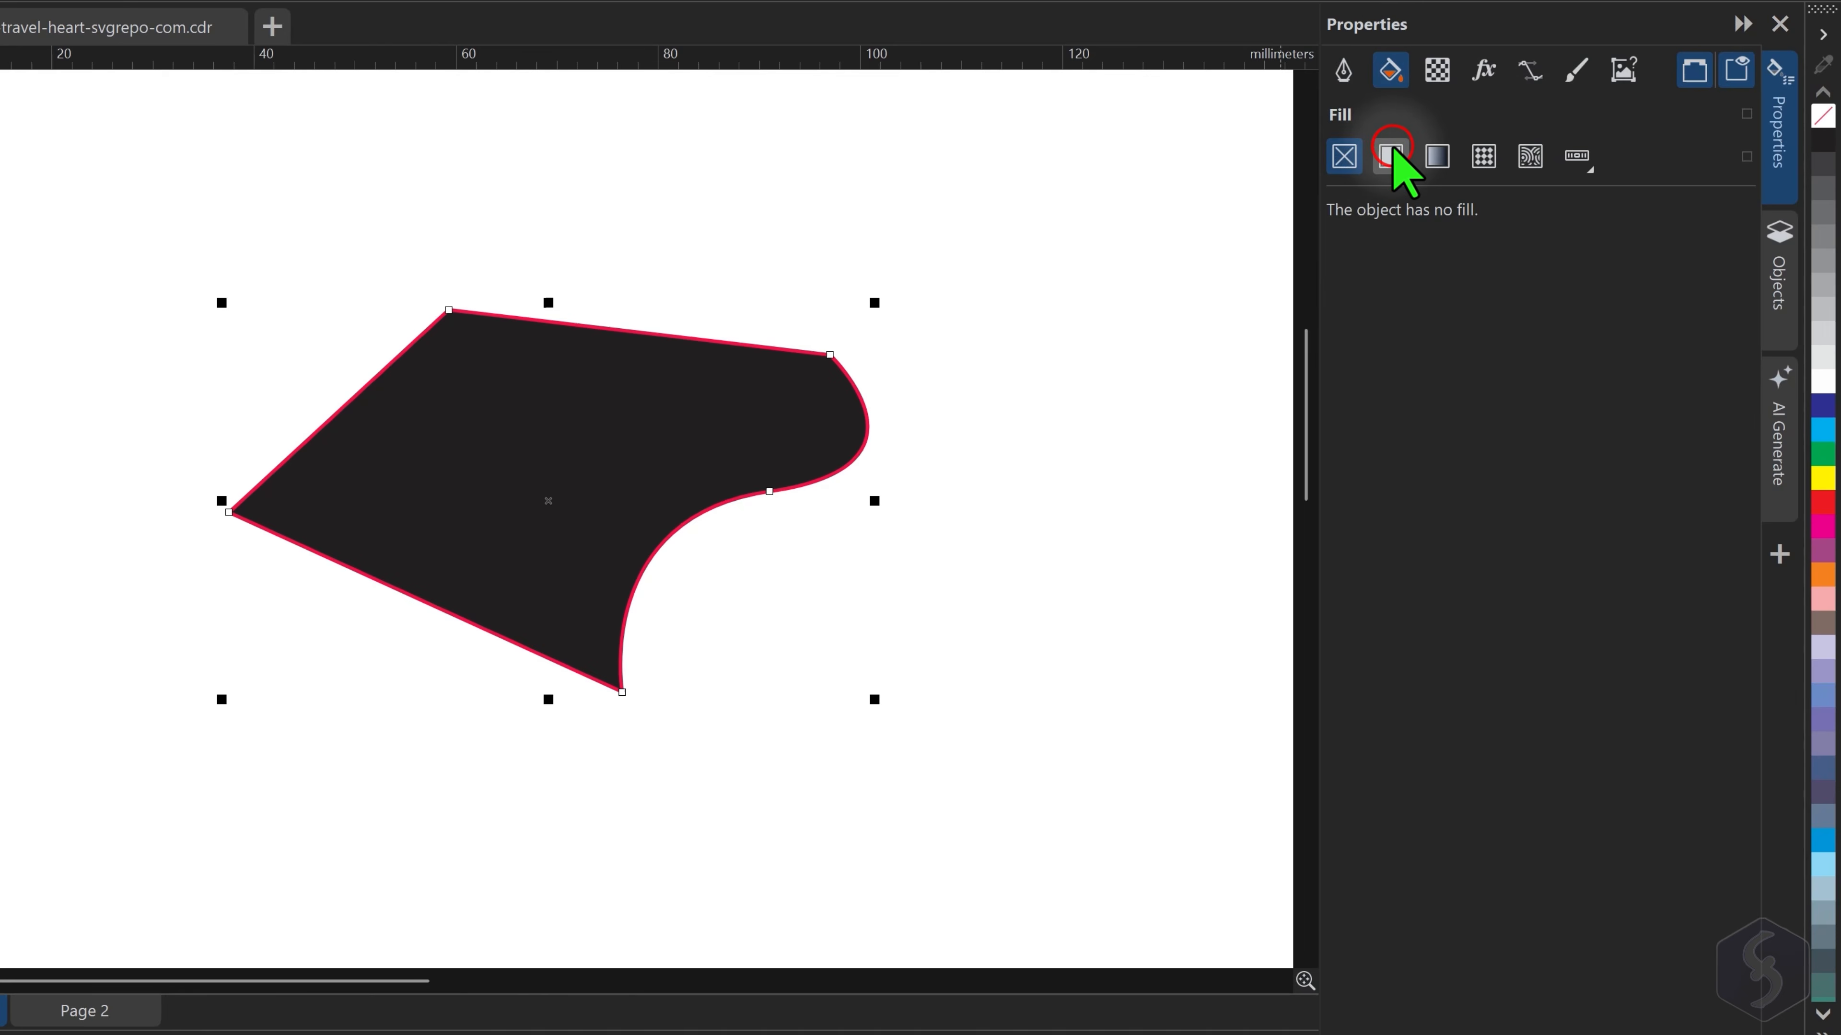
click(1438, 157)
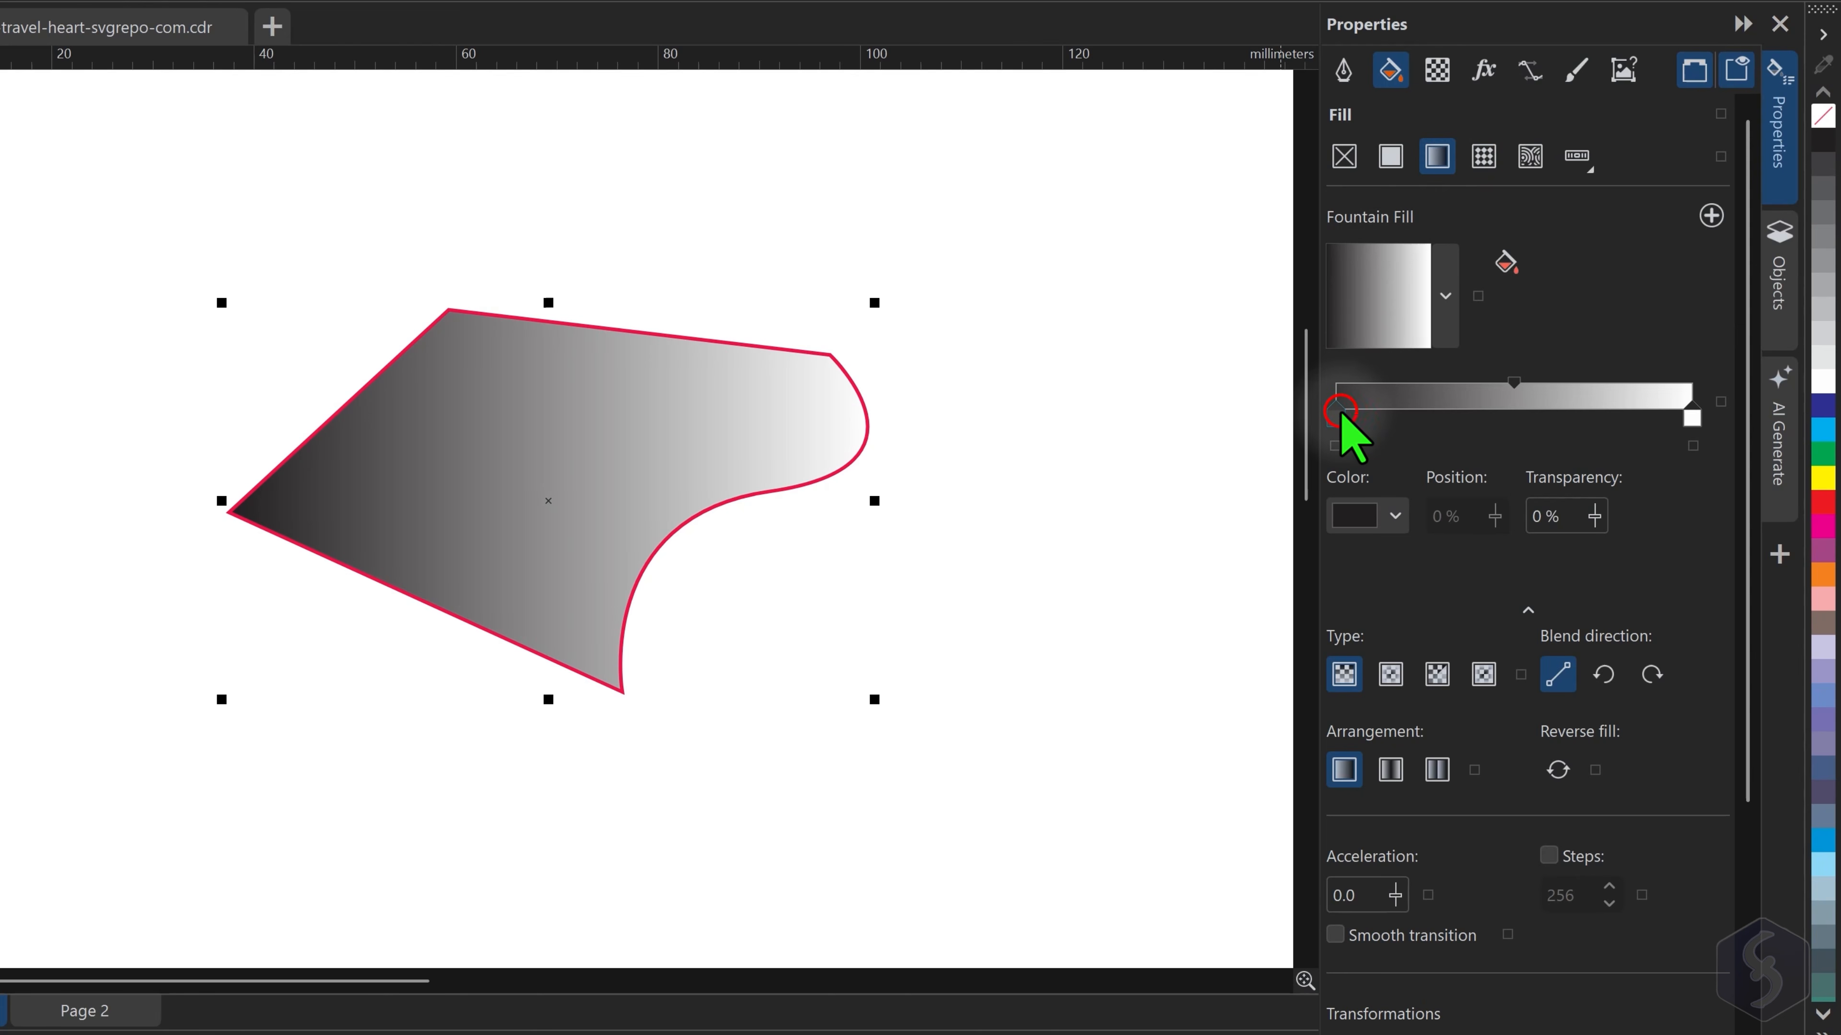
click(1395, 516)
click(1549, 672)
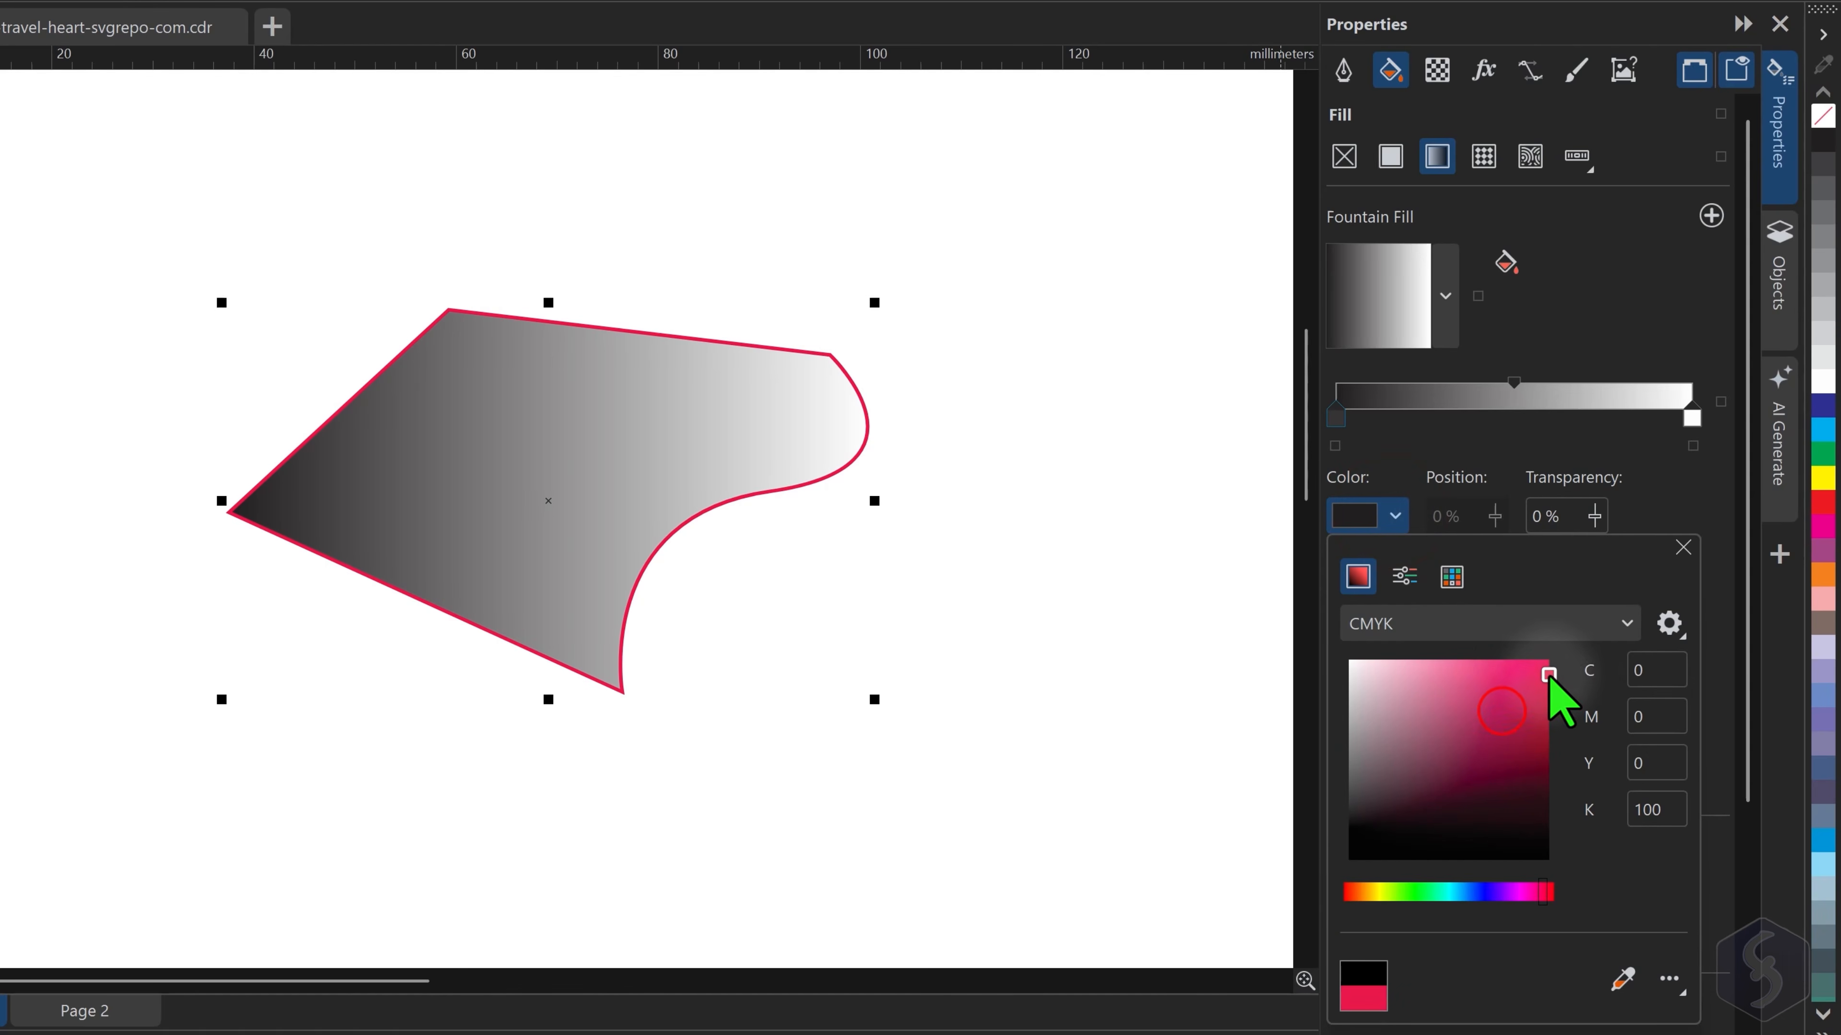
double_click(1515, 384)
mouse_move(1515, 384)
mouse_down()
mouse_move(1414, 381)
mouse_move(1614, 382)
mouse_move(1524, 382)
mouse_up()
Try a vector pattern fill and a bitmap pattern fill on the curve shape
click(1484, 157)
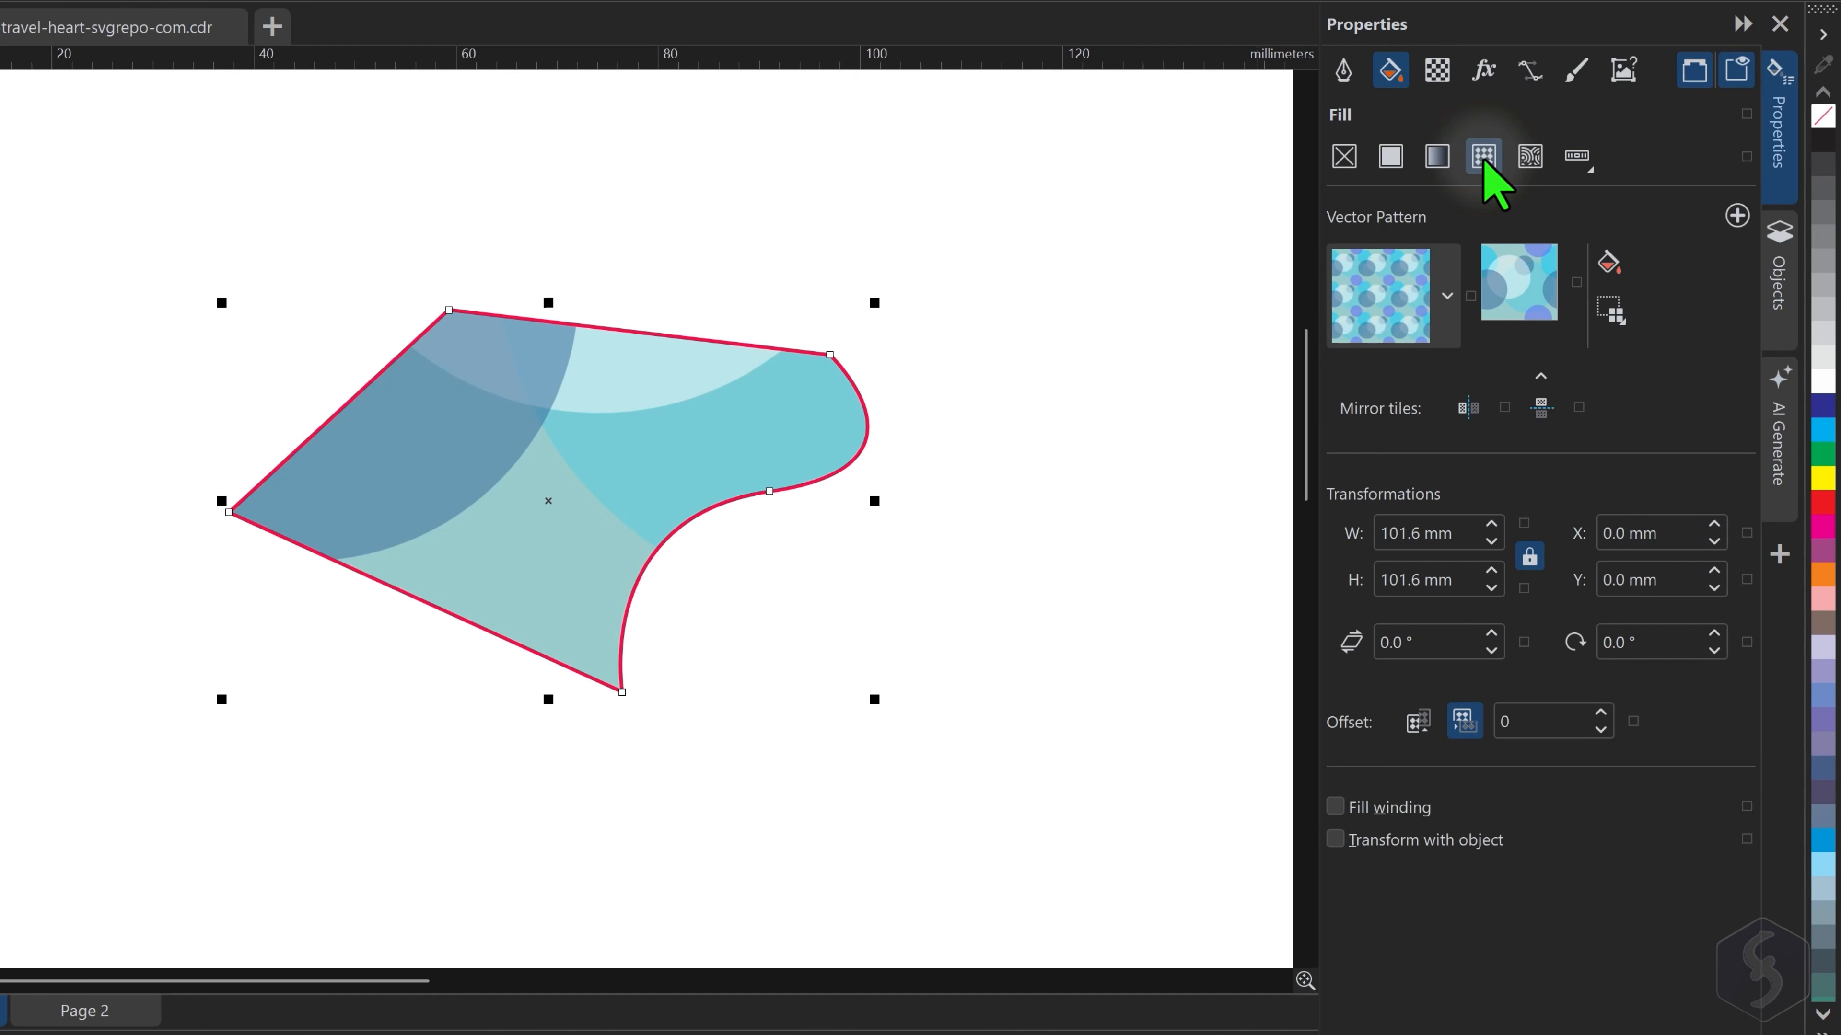
click(1529, 157)
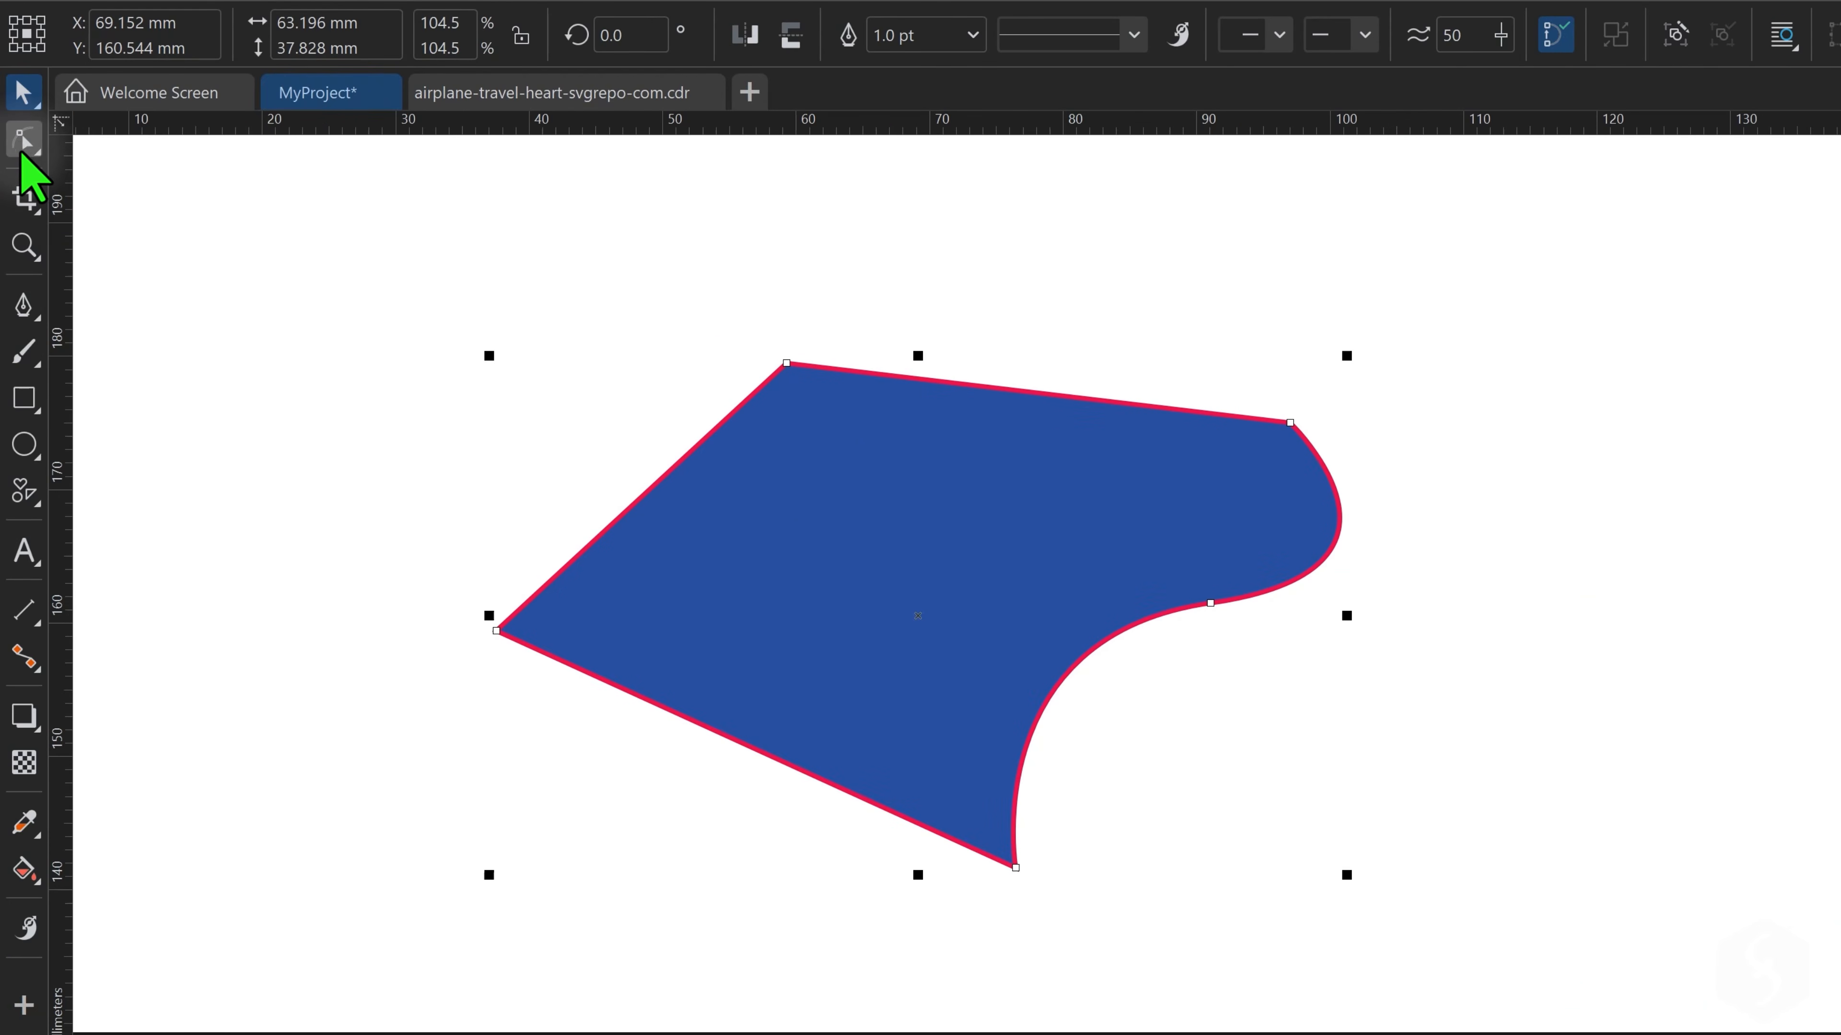
With the Shape tool, move the blue shape's top-left and far-left corner nodes, and tilt the handles of the smooth node on its right side
click(23, 146)
click(30, 148)
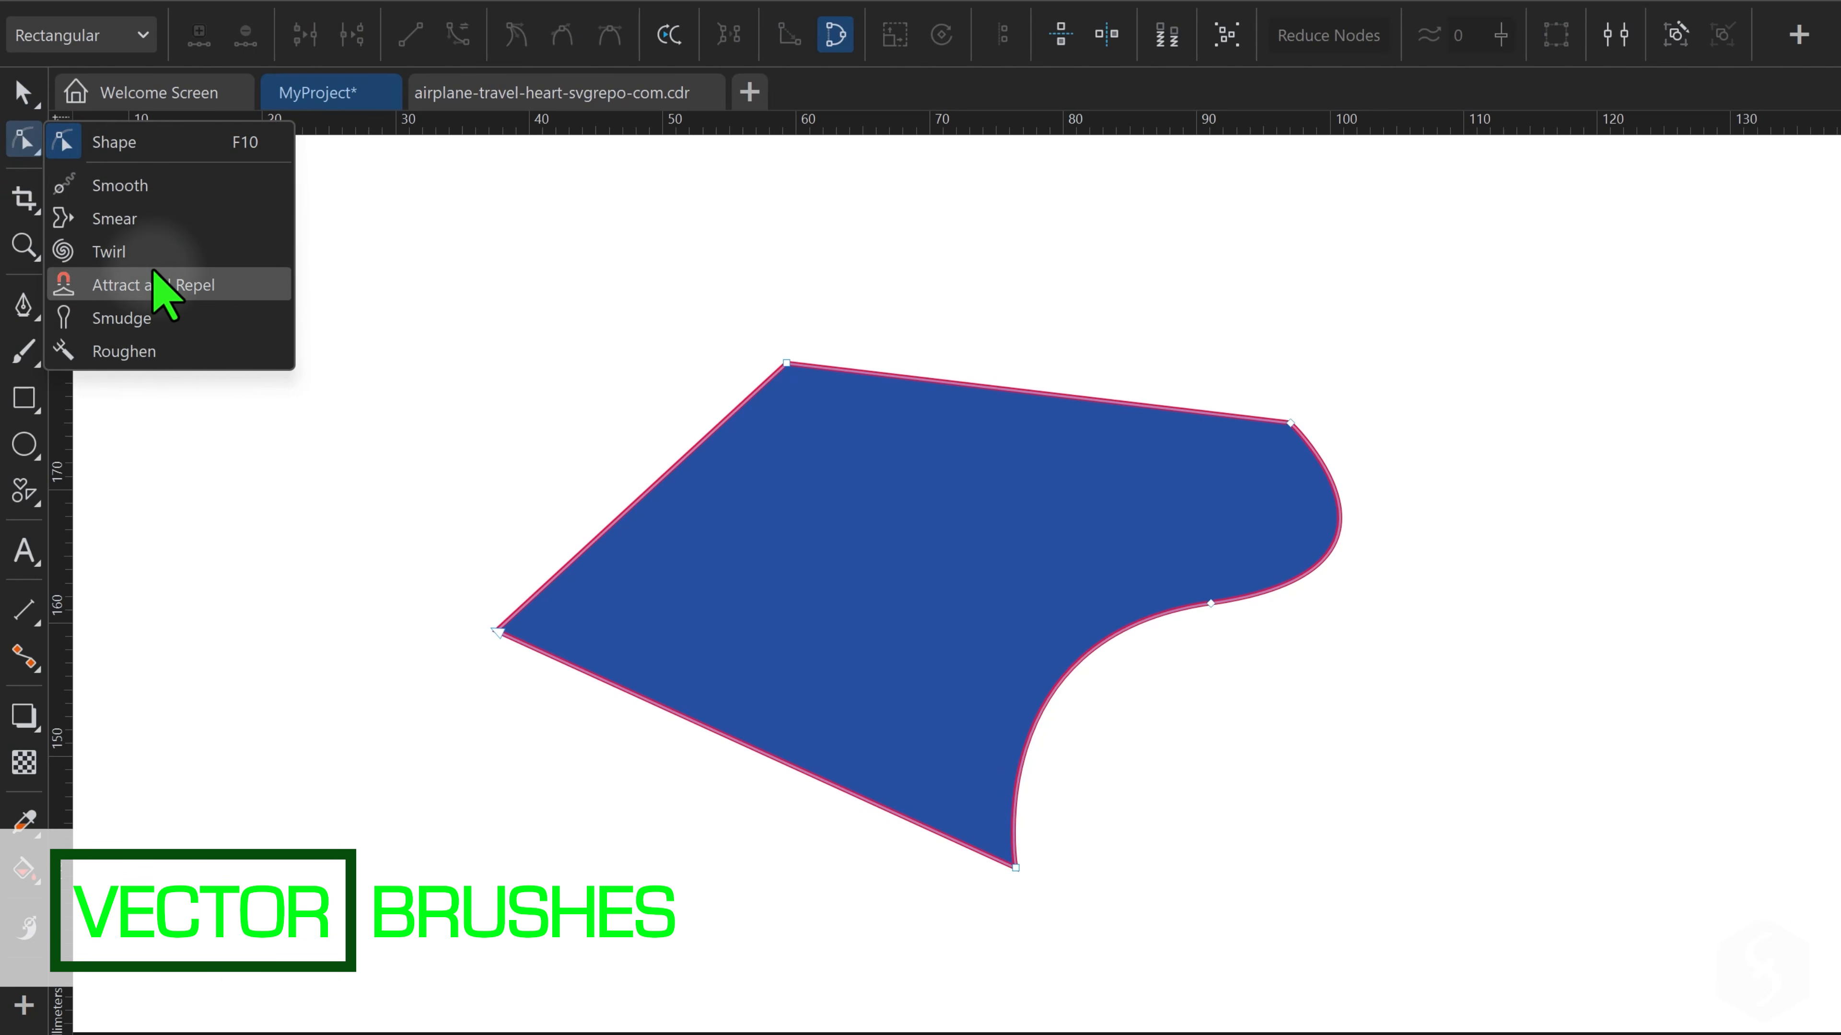
click(129, 143)
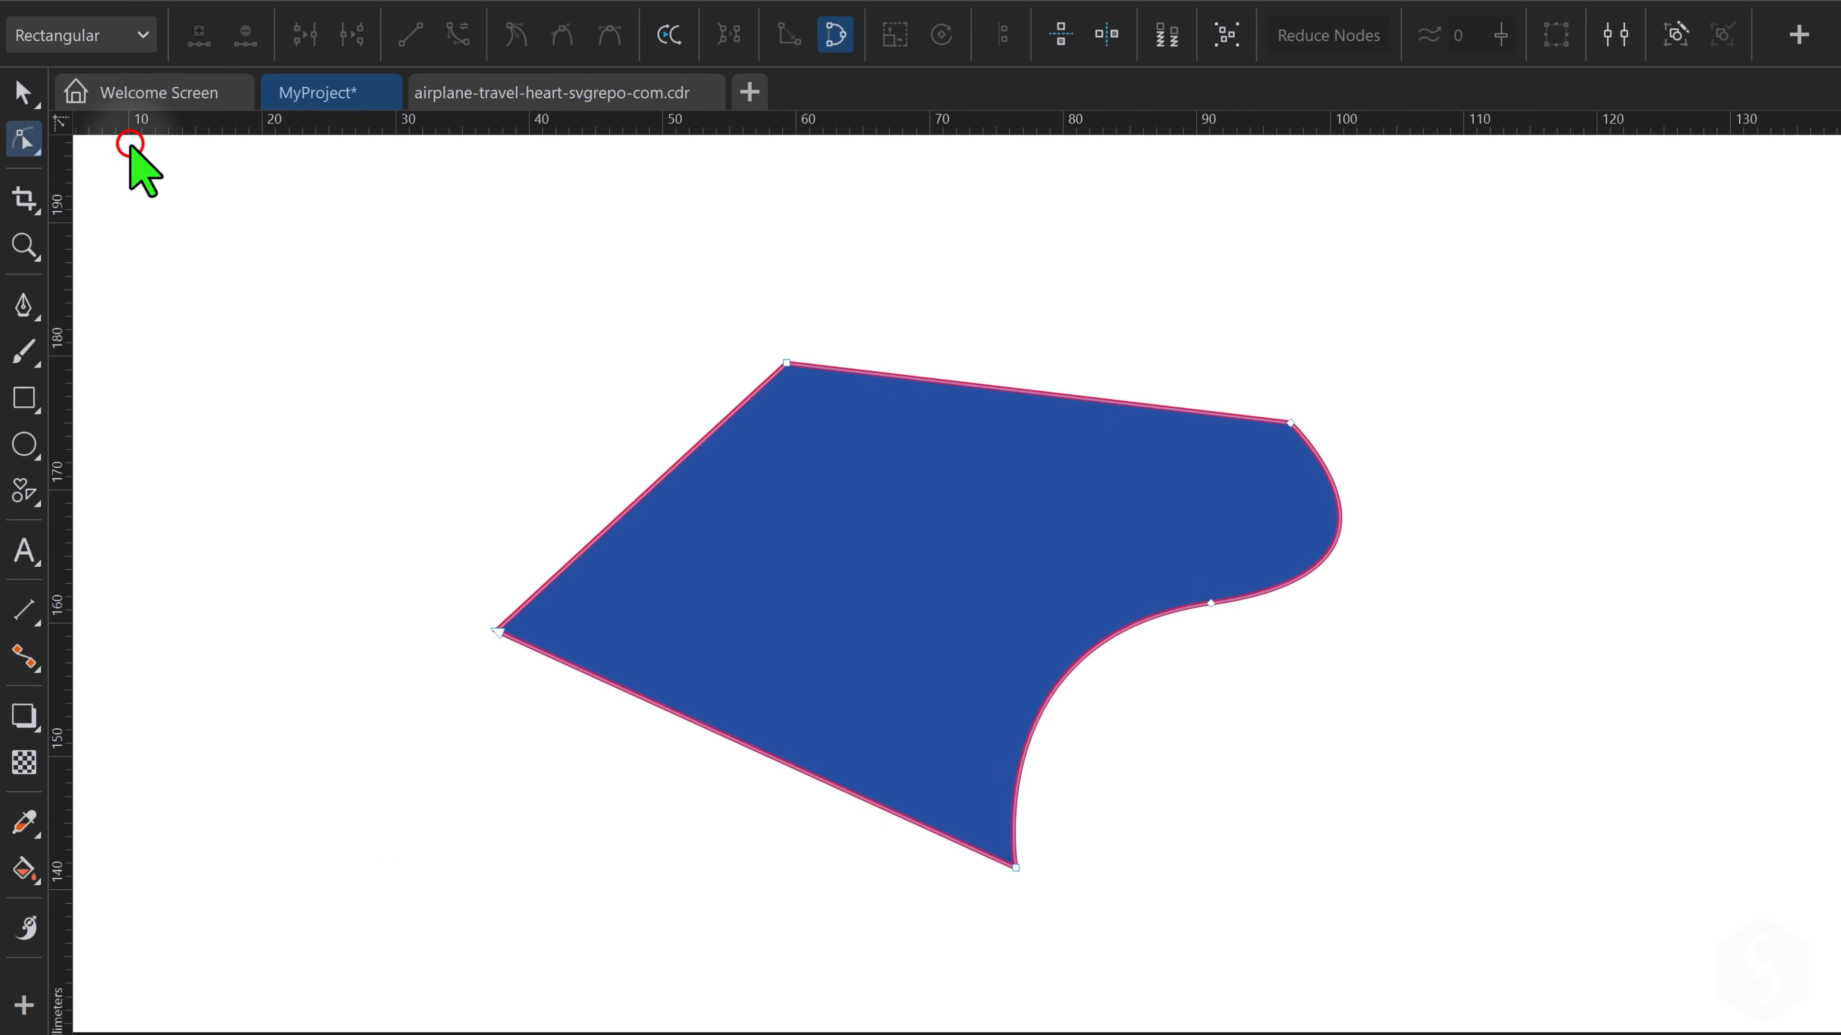
drag(785, 363, 819, 310)
click(494, 629)
drag(494, 629, 544, 707)
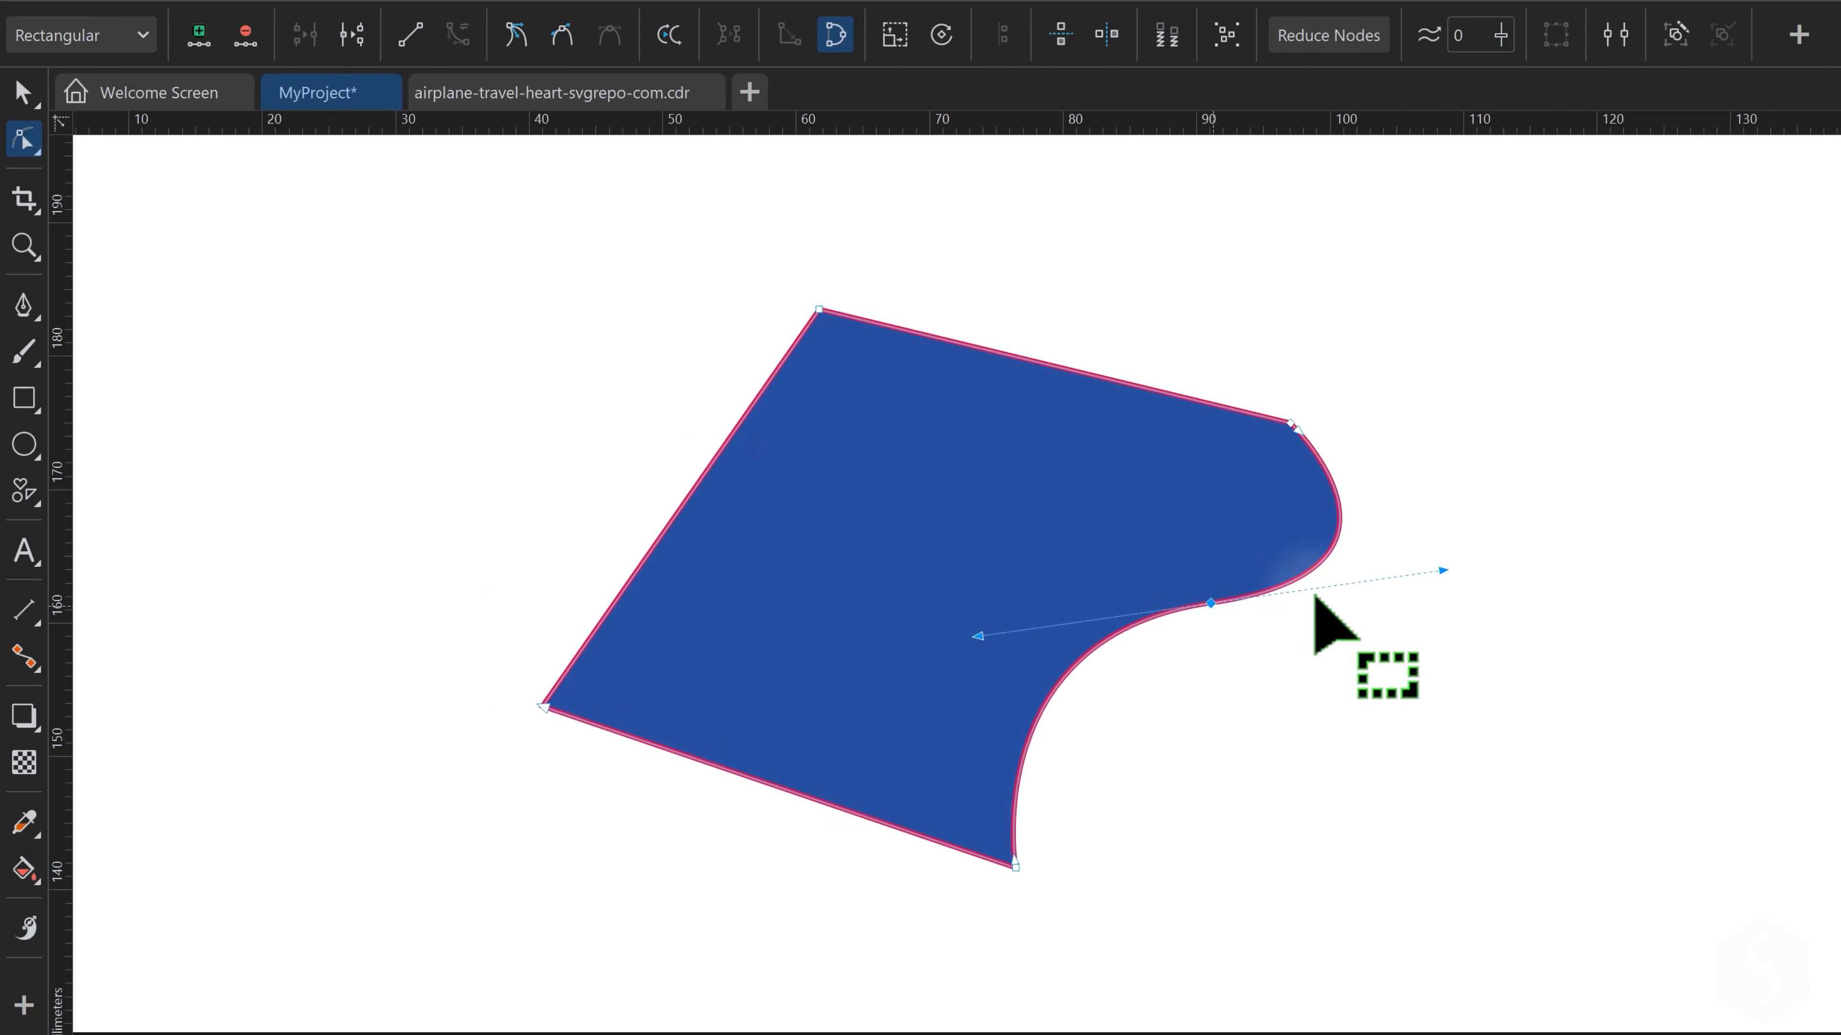
drag(1440, 573, 1463, 696)
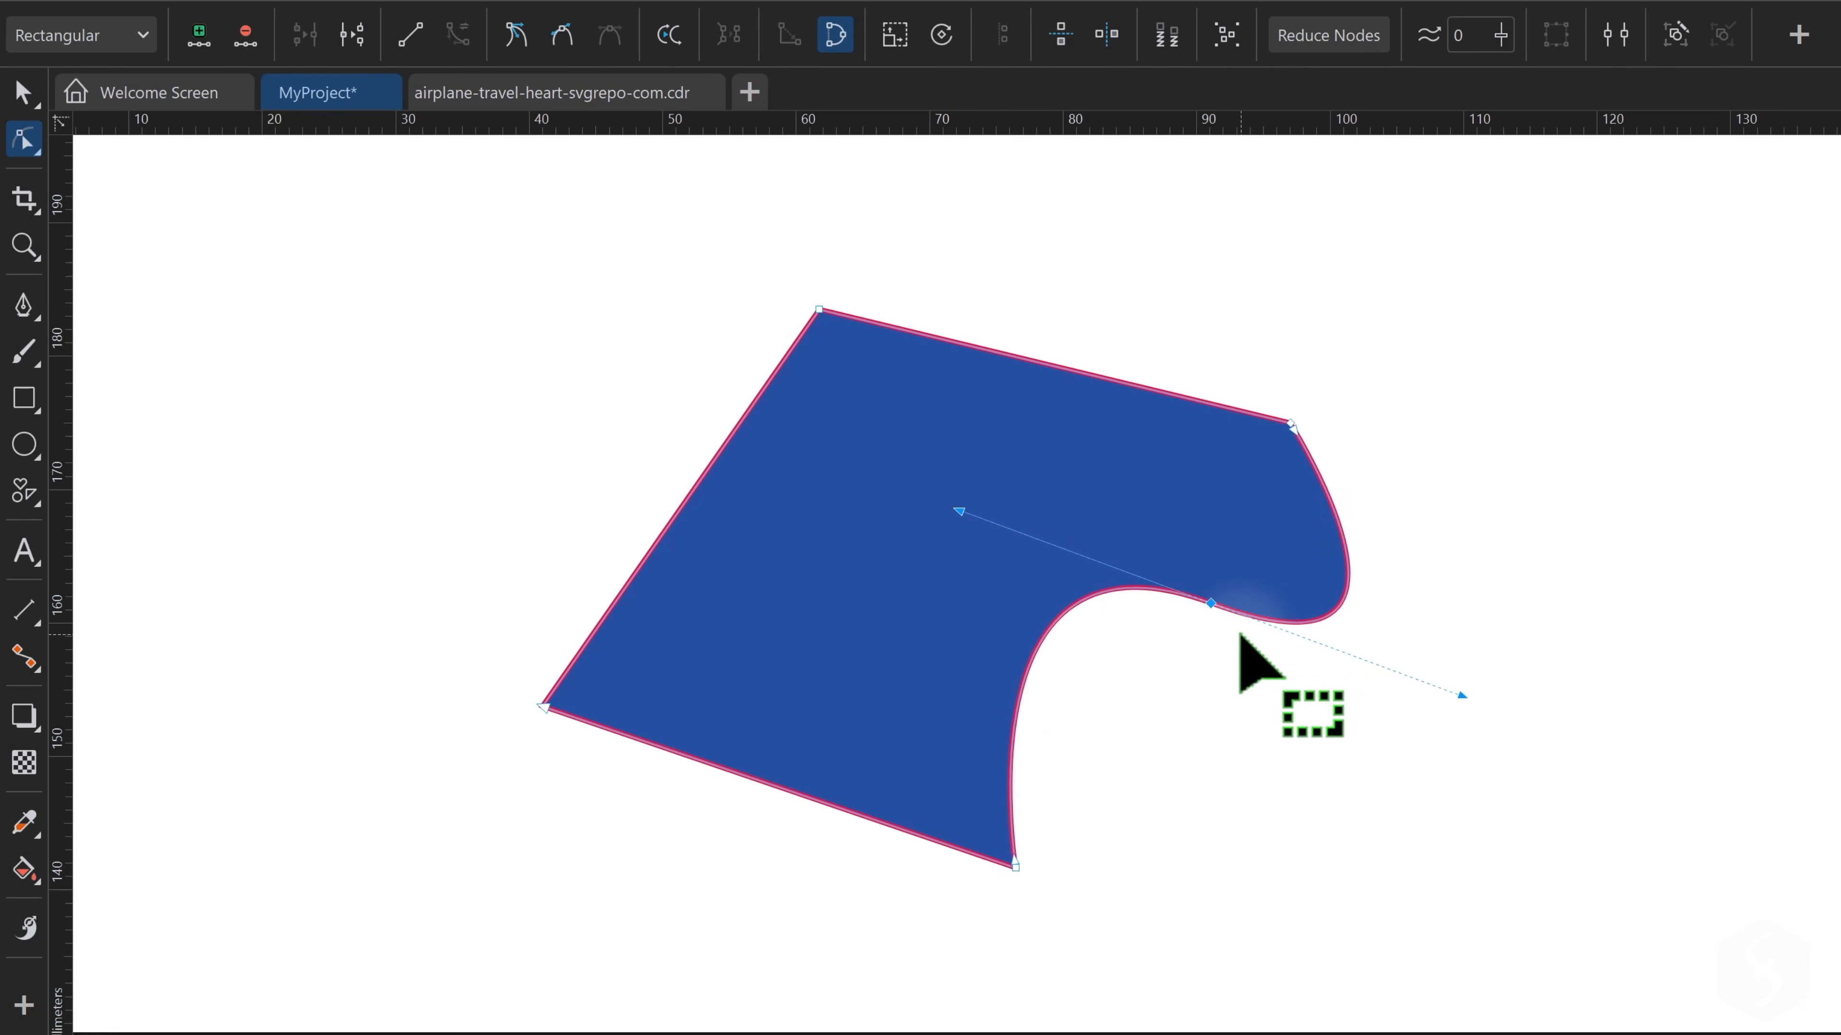
Add a node midway along the shape's top edge, raise it, and convert the segment on its left into an S-shaped curve
click(1053, 365)
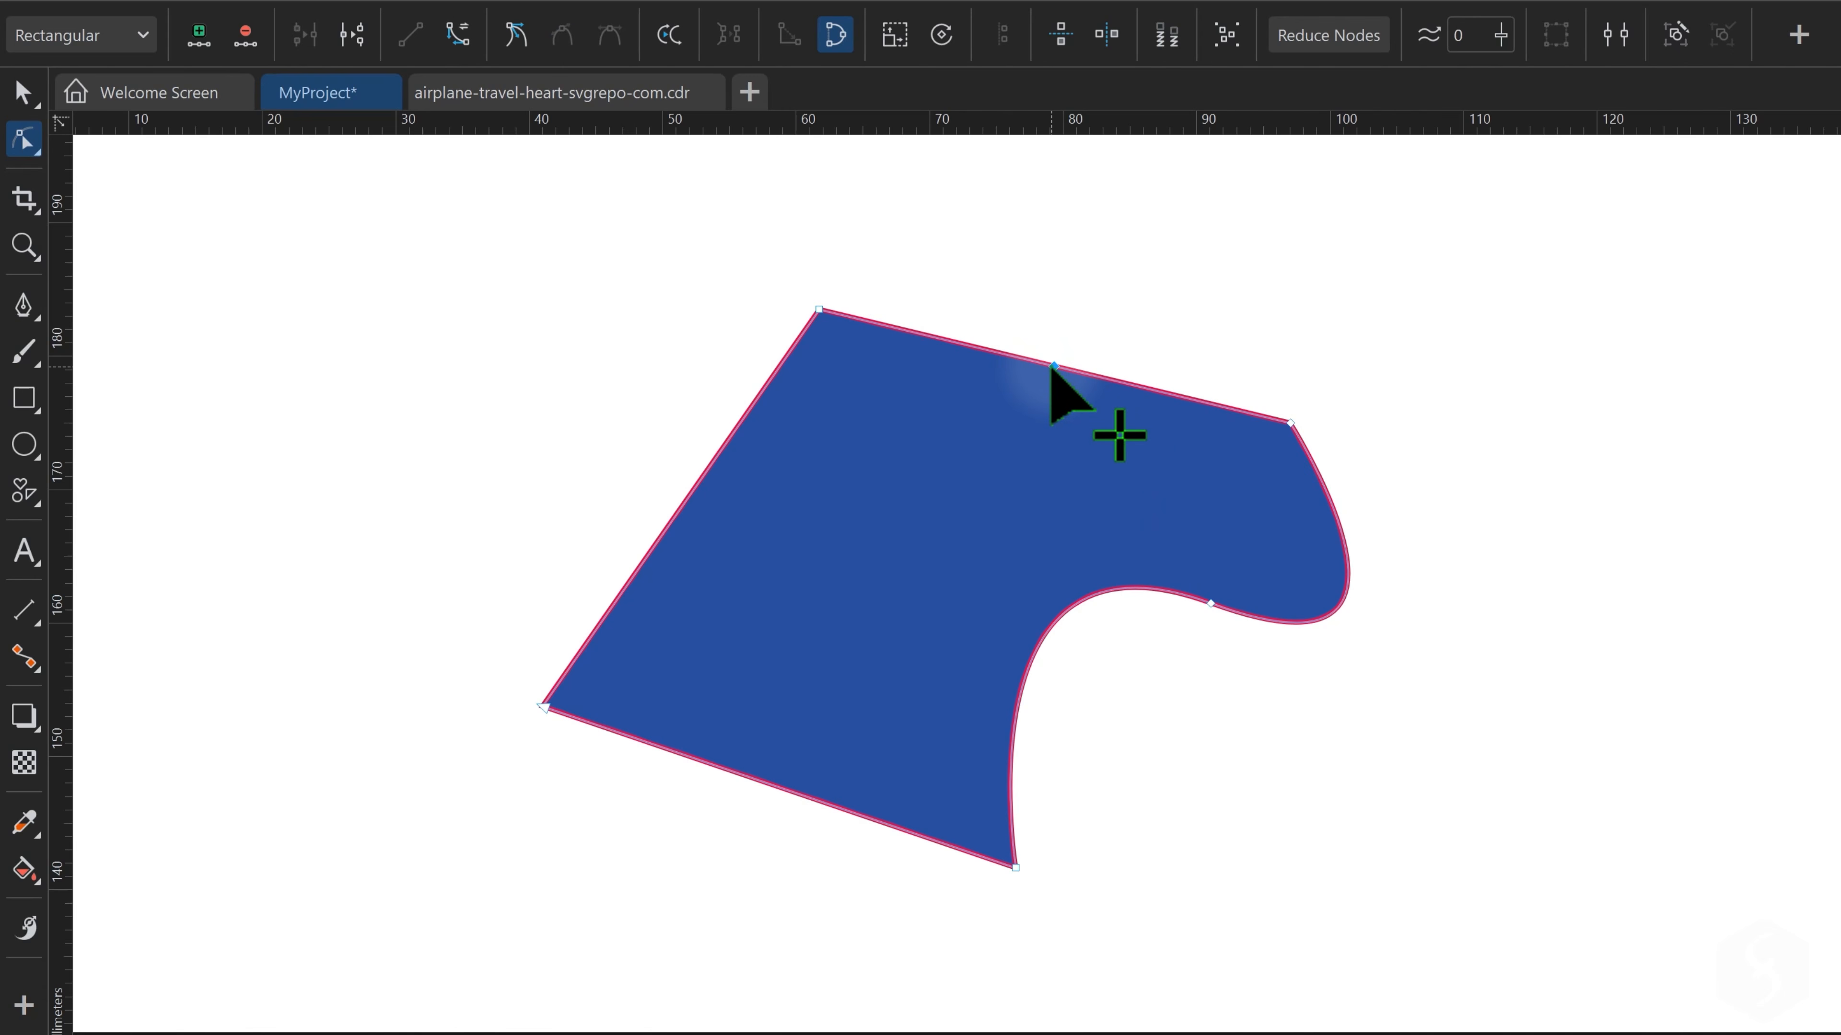
drag(1053, 365, 1089, 290)
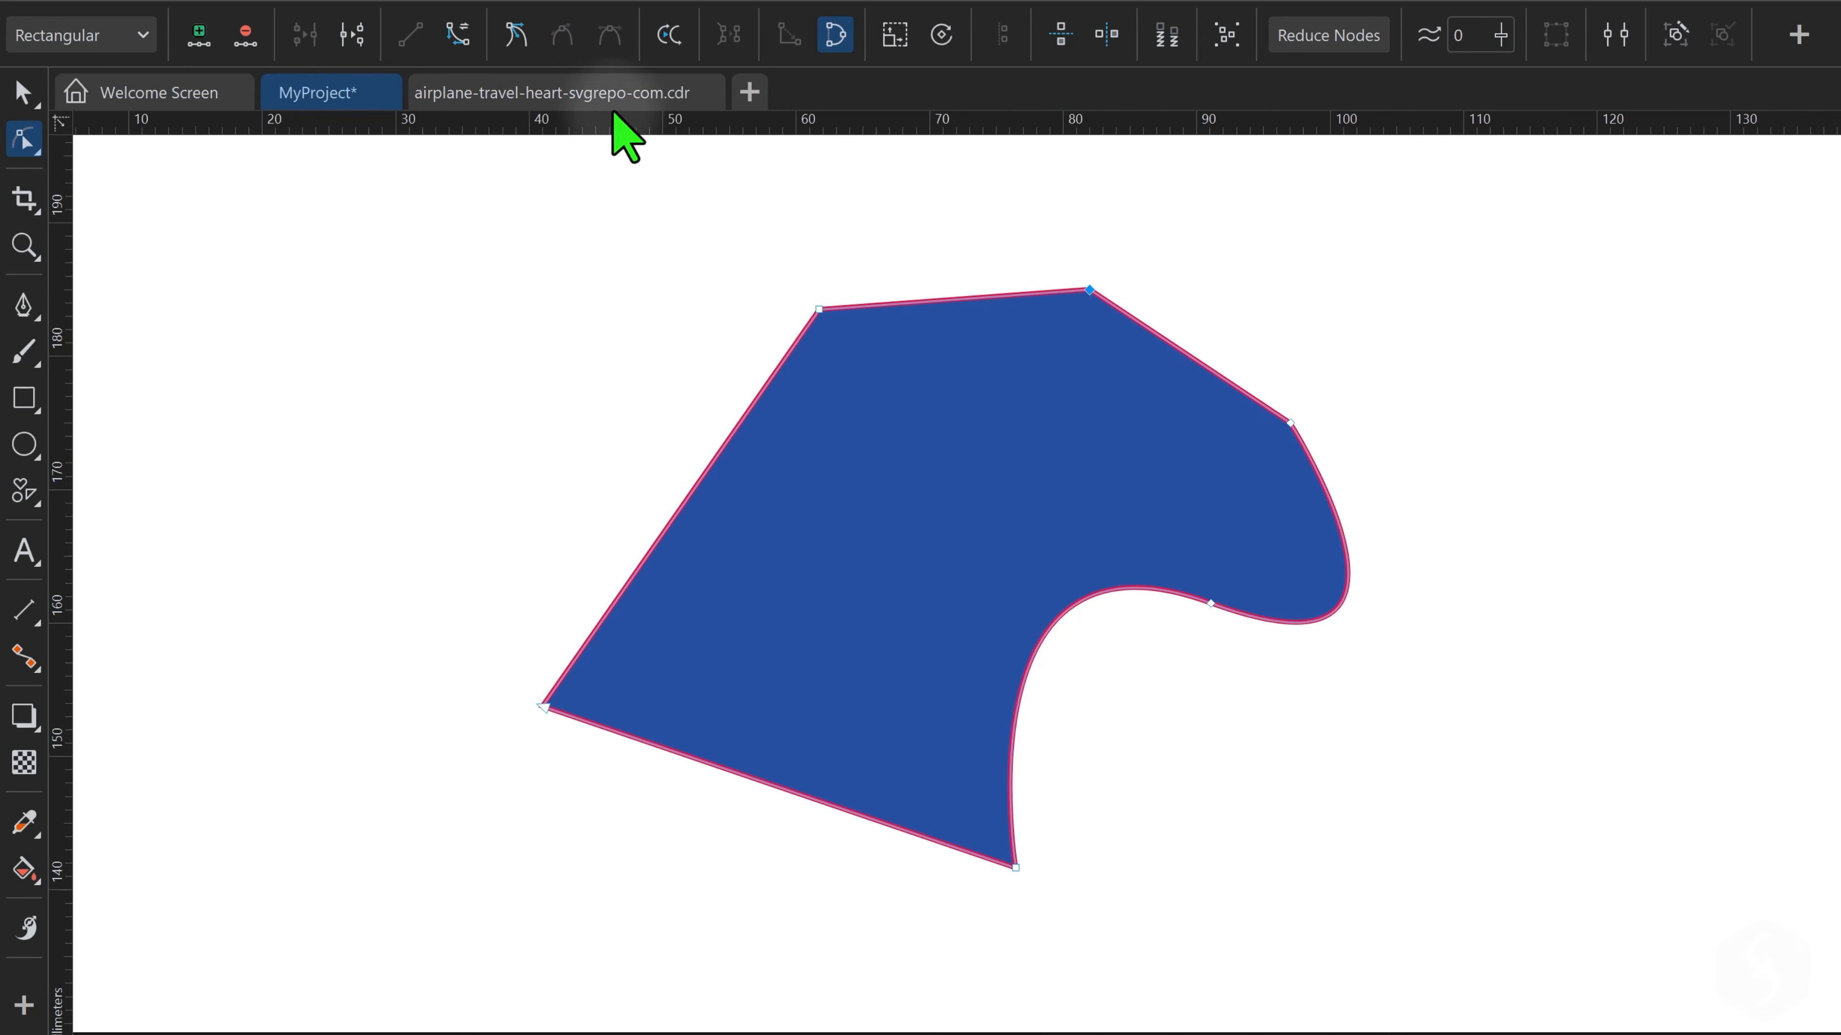
click(460, 37)
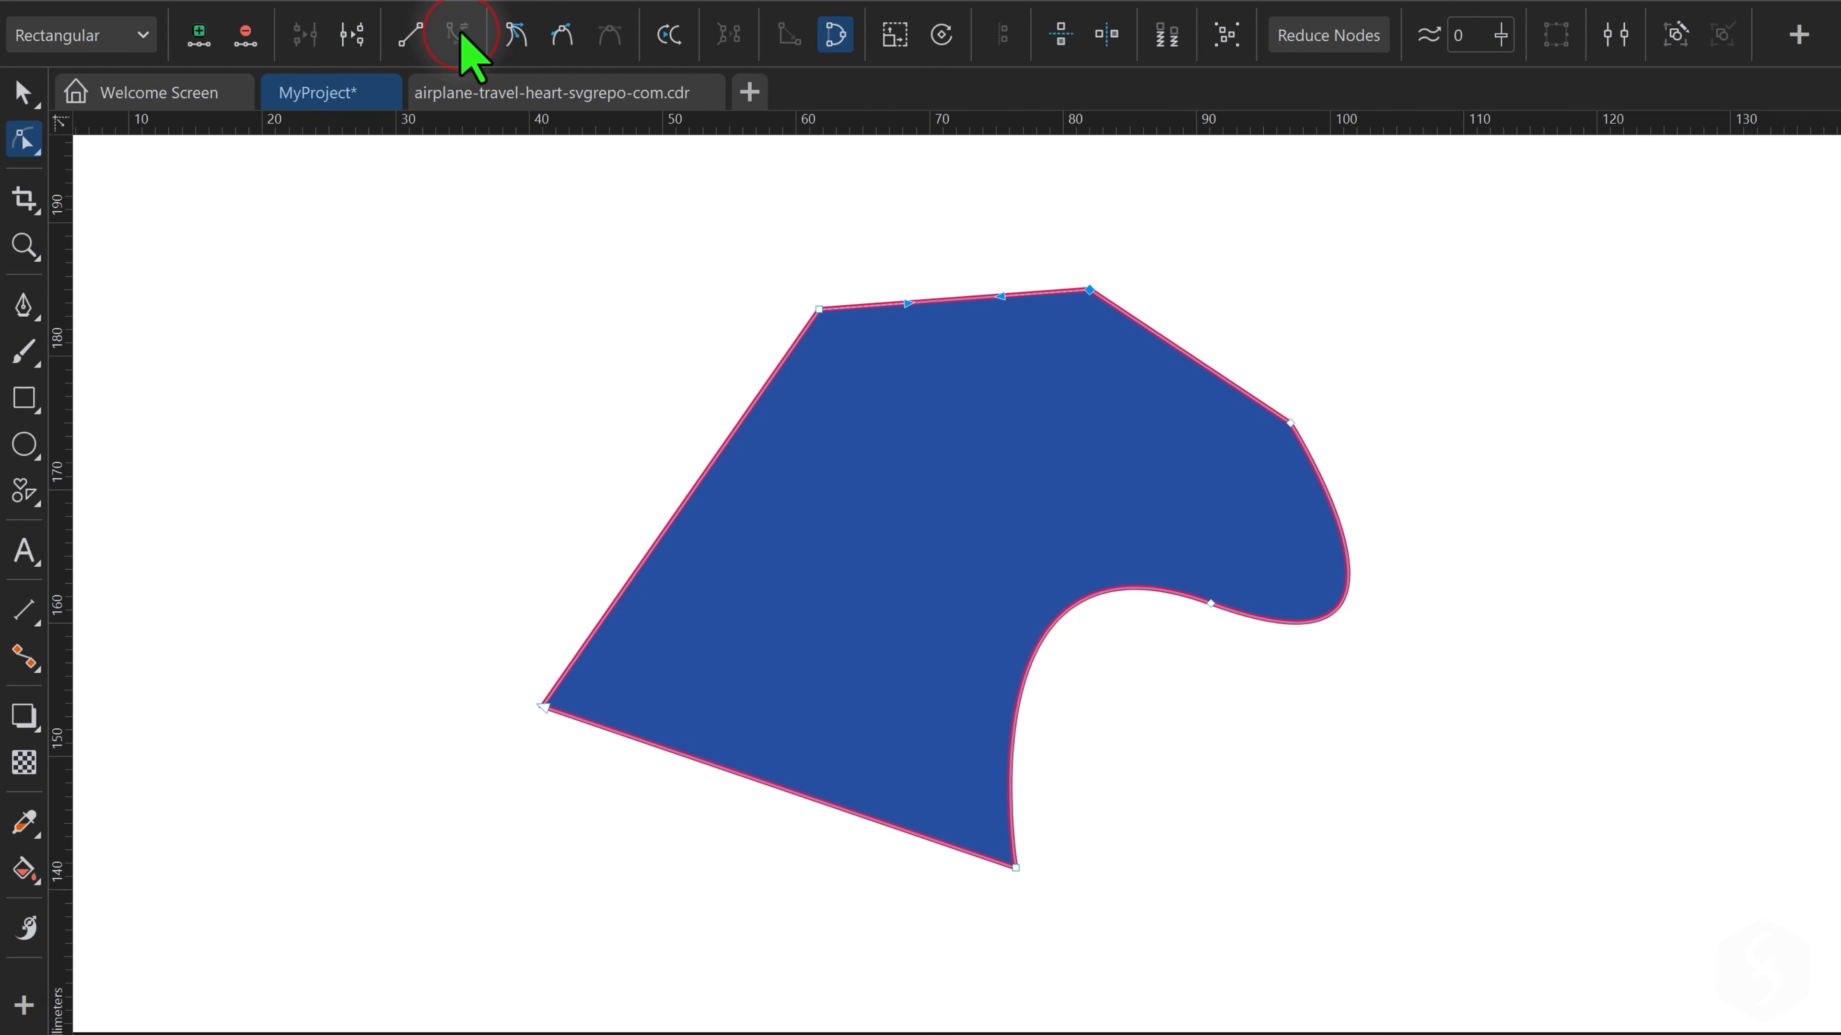
drag(1000, 296, 993, 226)
drag(908, 307, 868, 371)
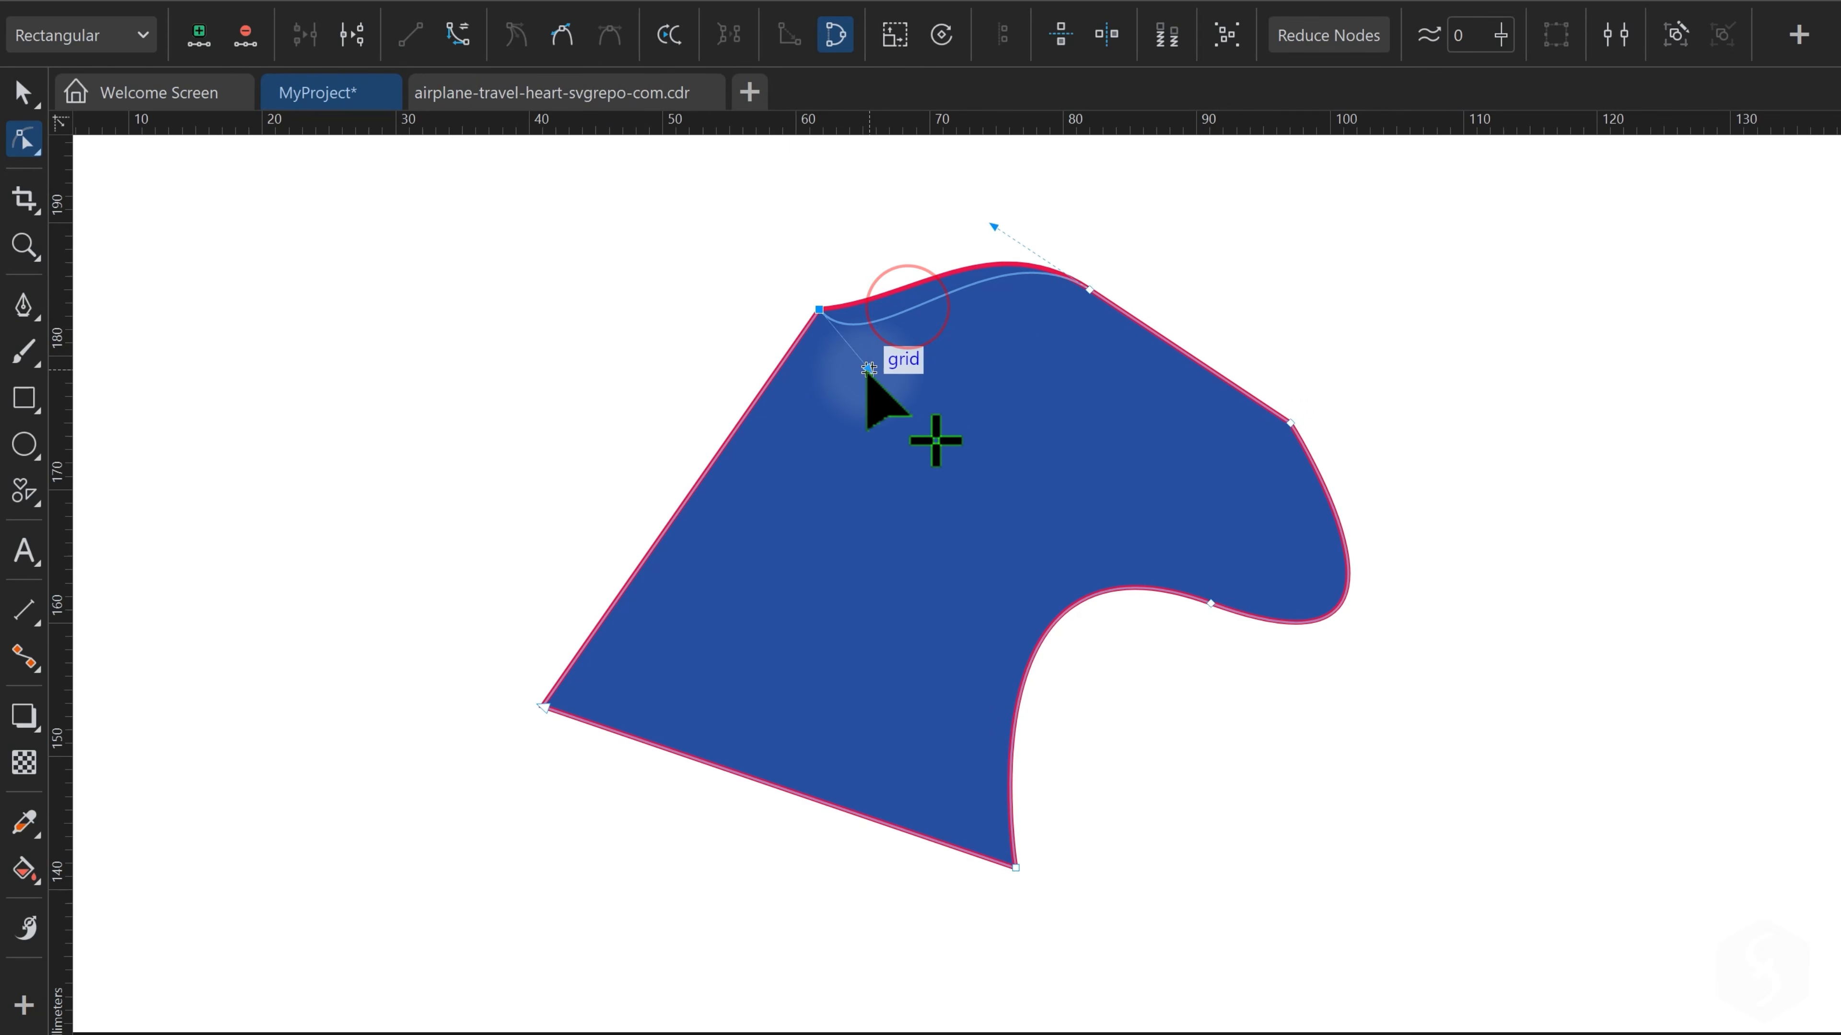
Try pushing the blue shape's upper-left corner and right edge inward with the 20 mm Smear tool, and undo both strokes
click(28, 143)
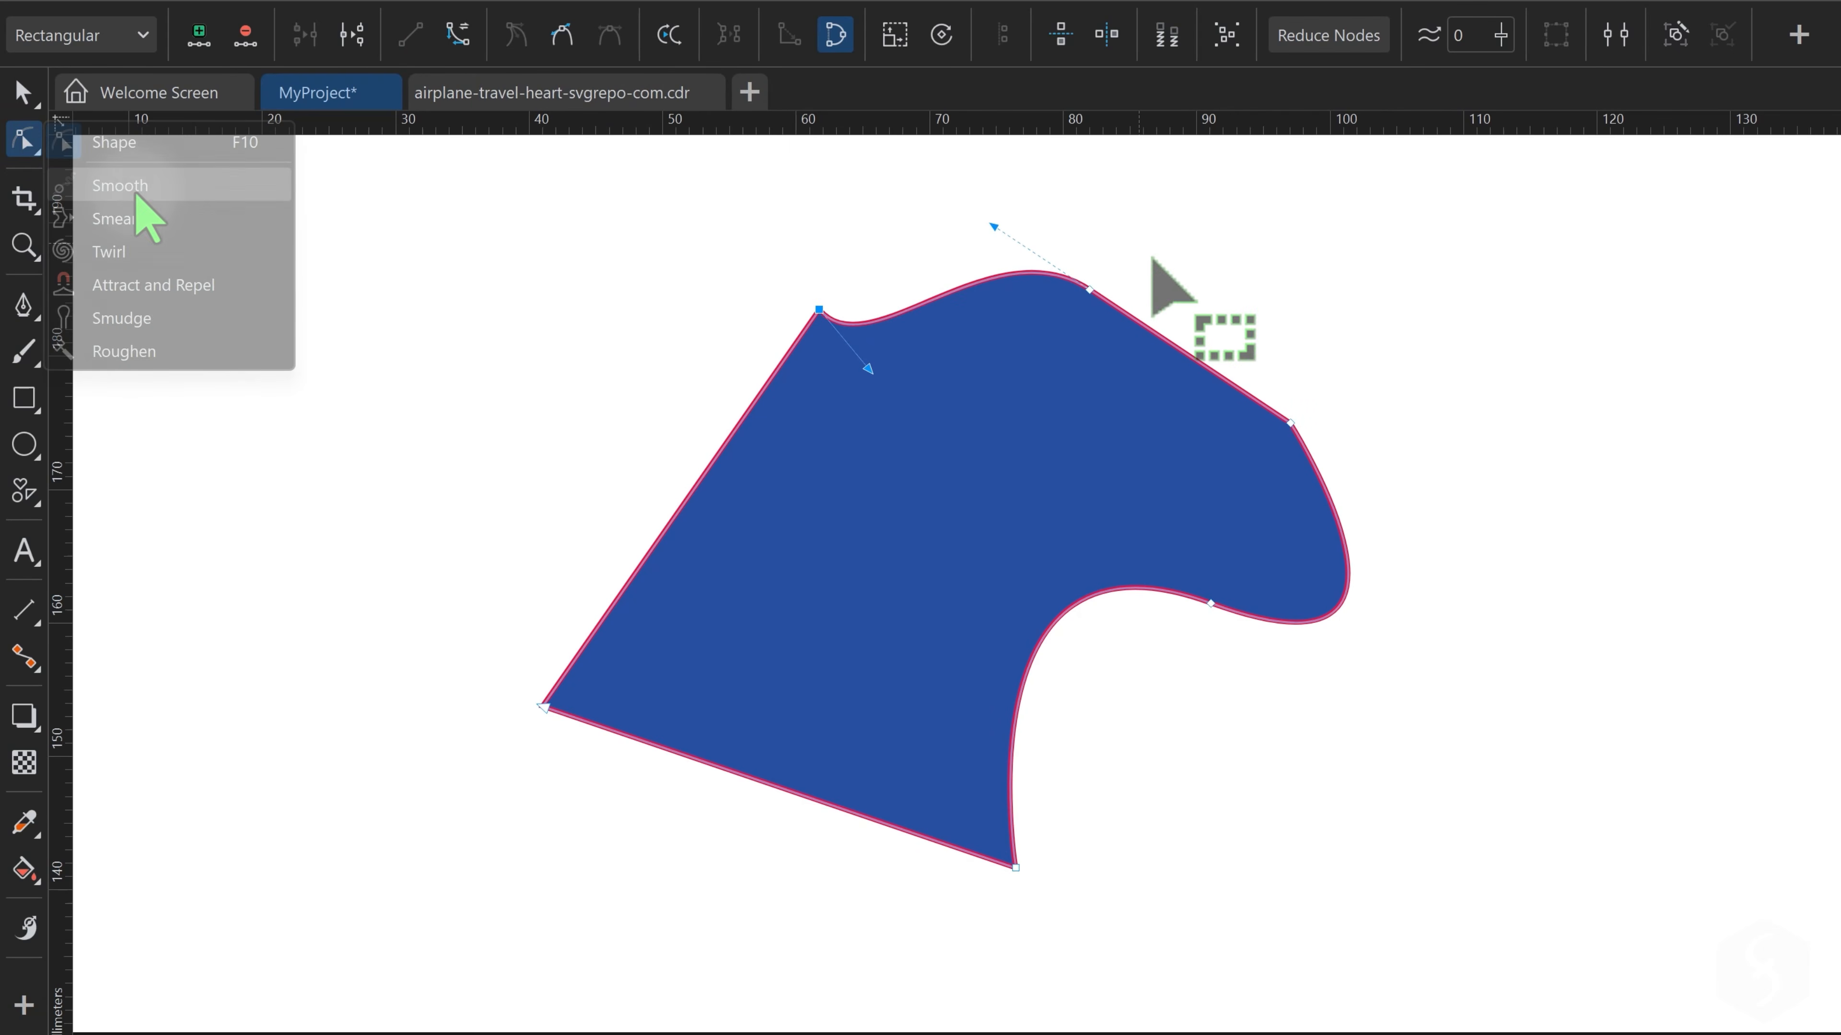
click(152, 219)
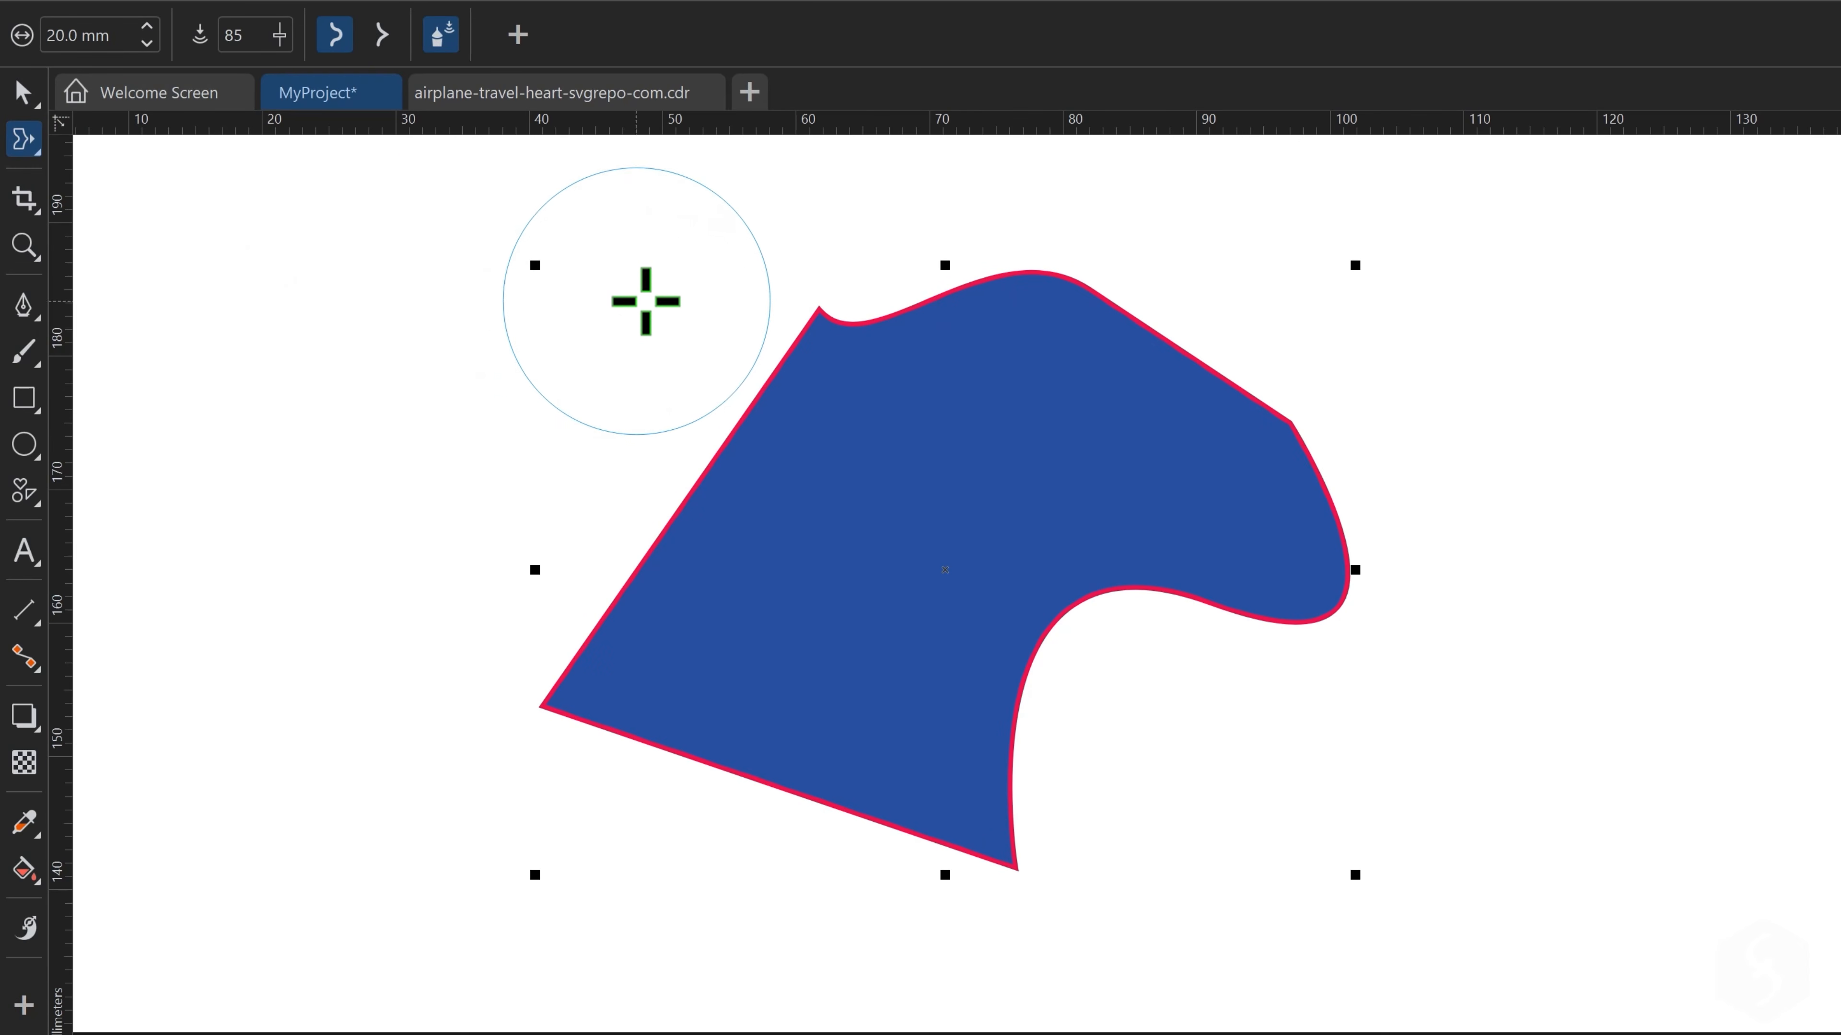
mouse_move(764, 317)
mouse_down()
mouse_move(869, 389)
mouse_move(914, 391)
mouse_up()
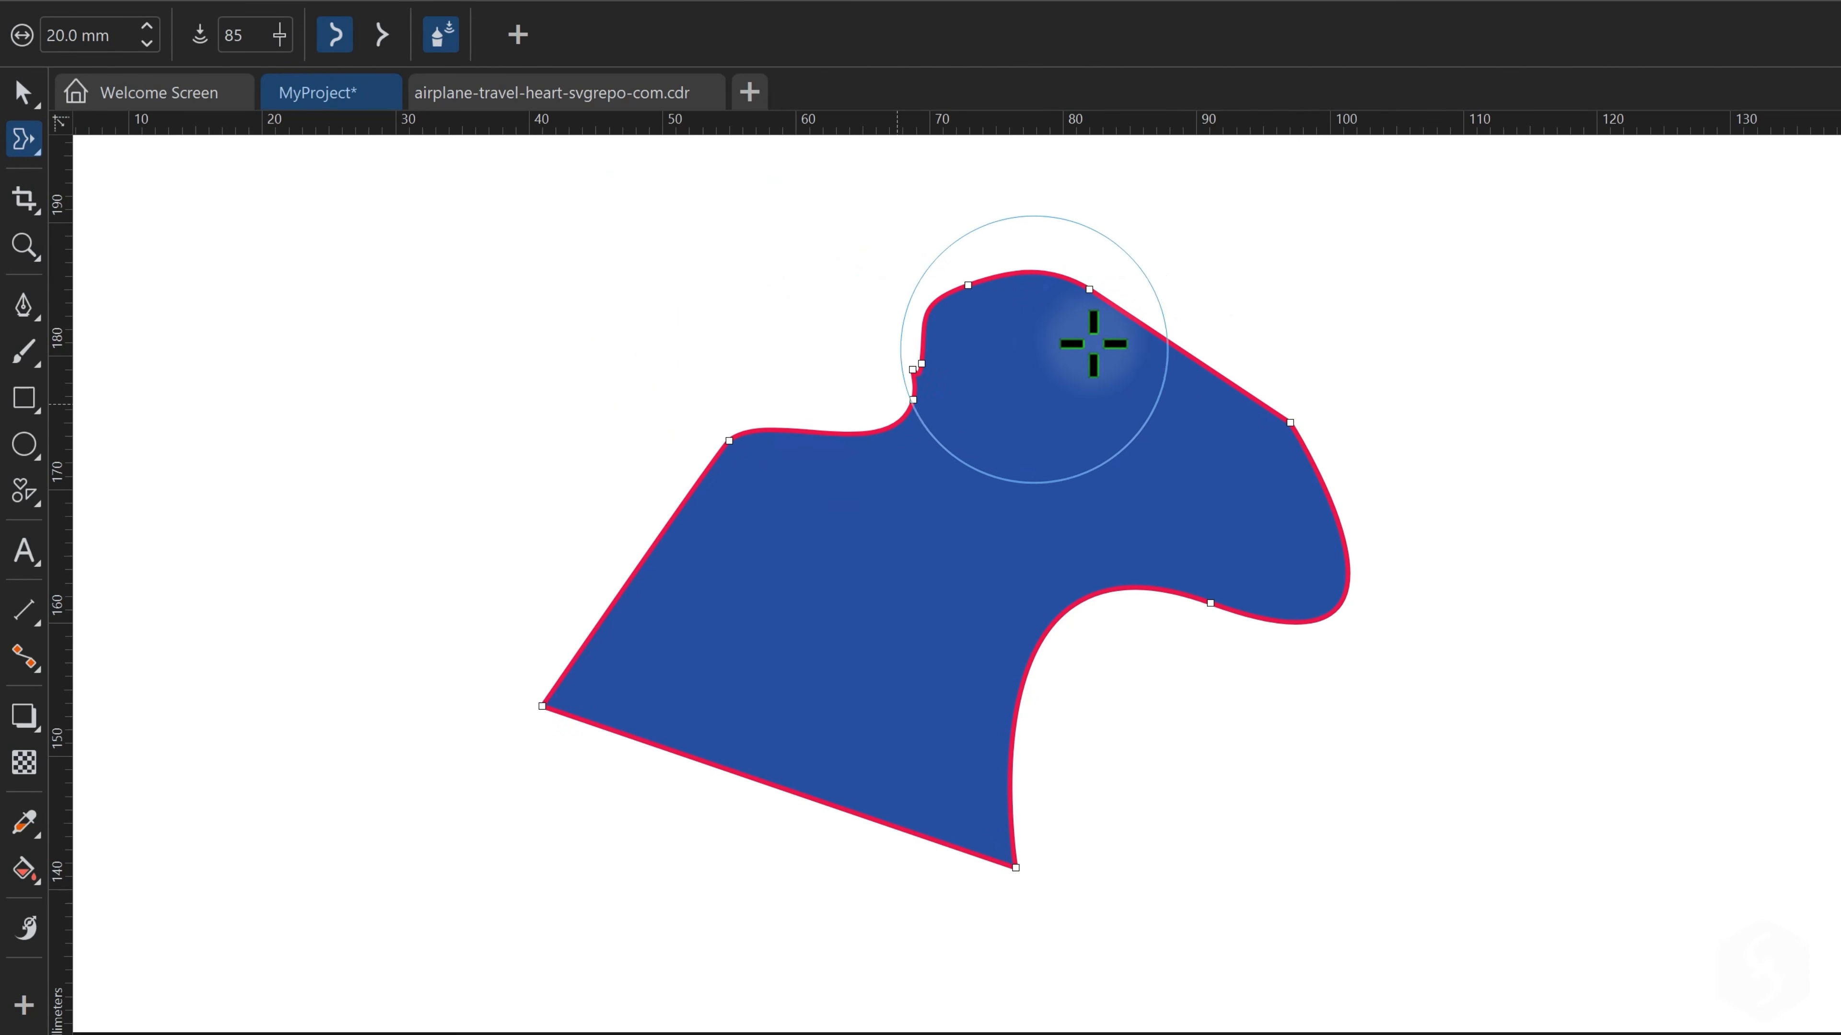
drag(1454, 391, 1143, 442)
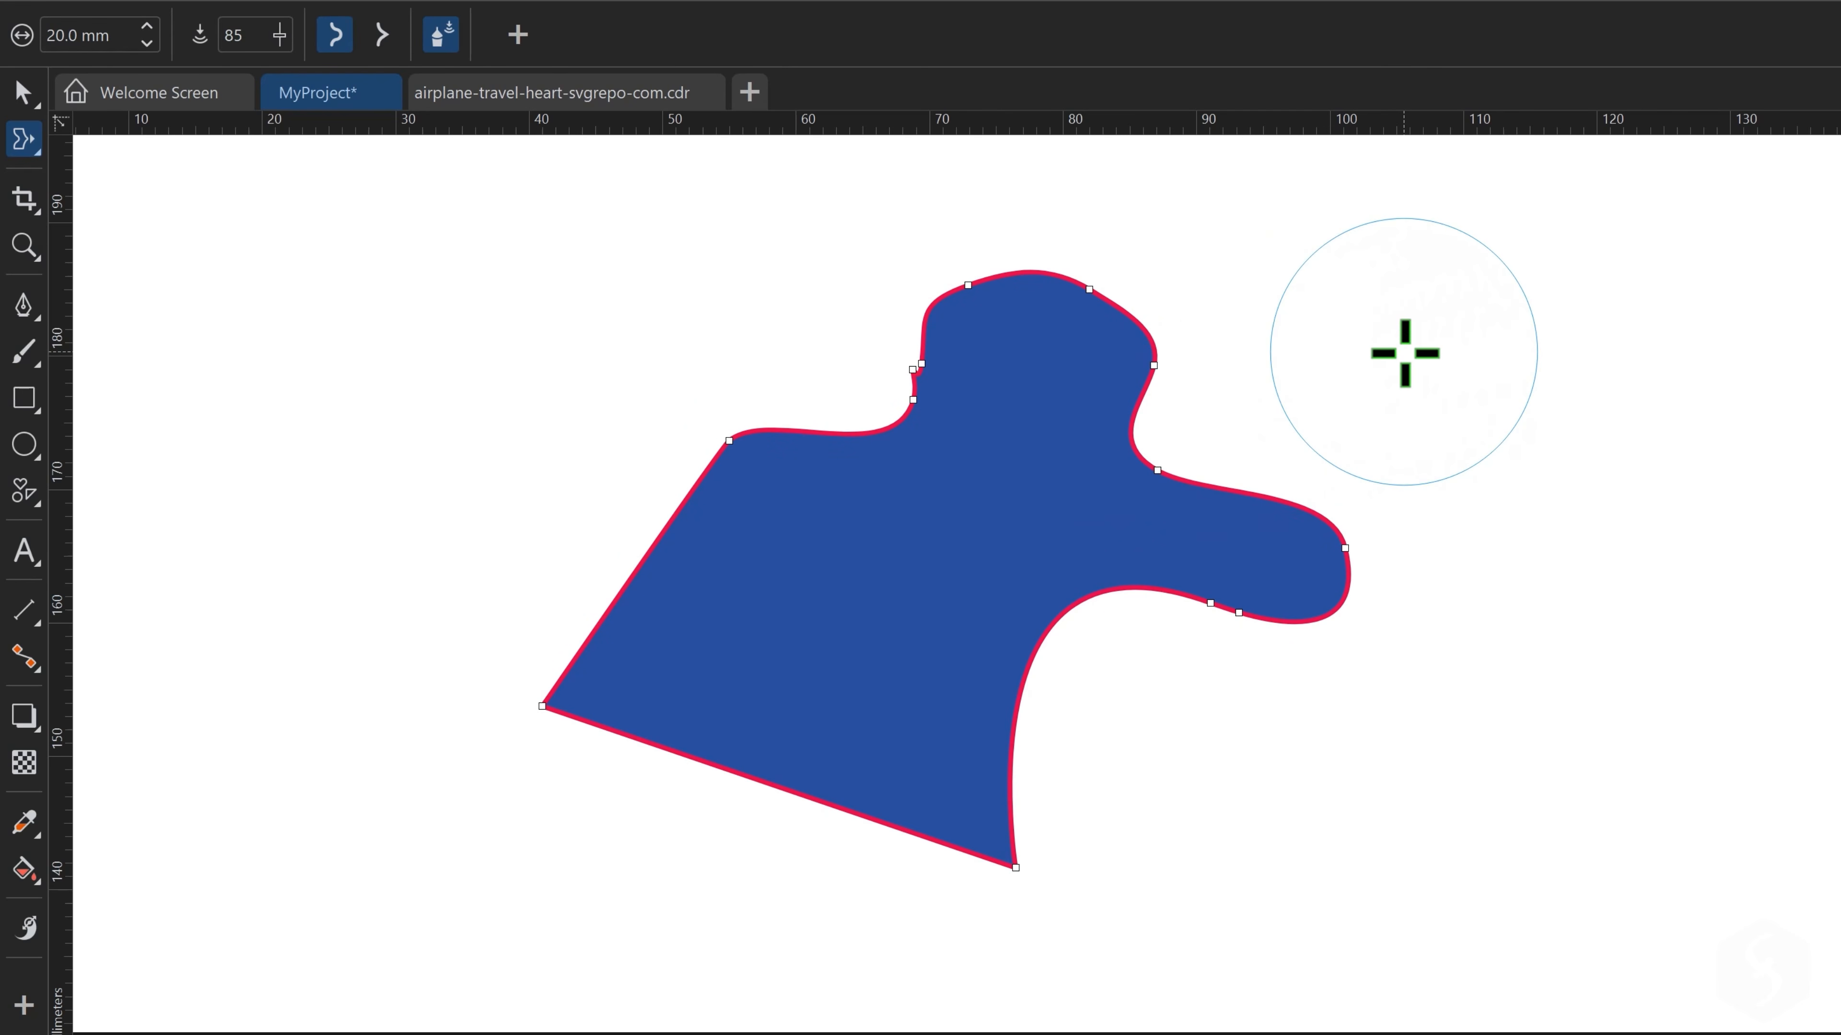
key(ctrl+z)
key(ctrl+z)
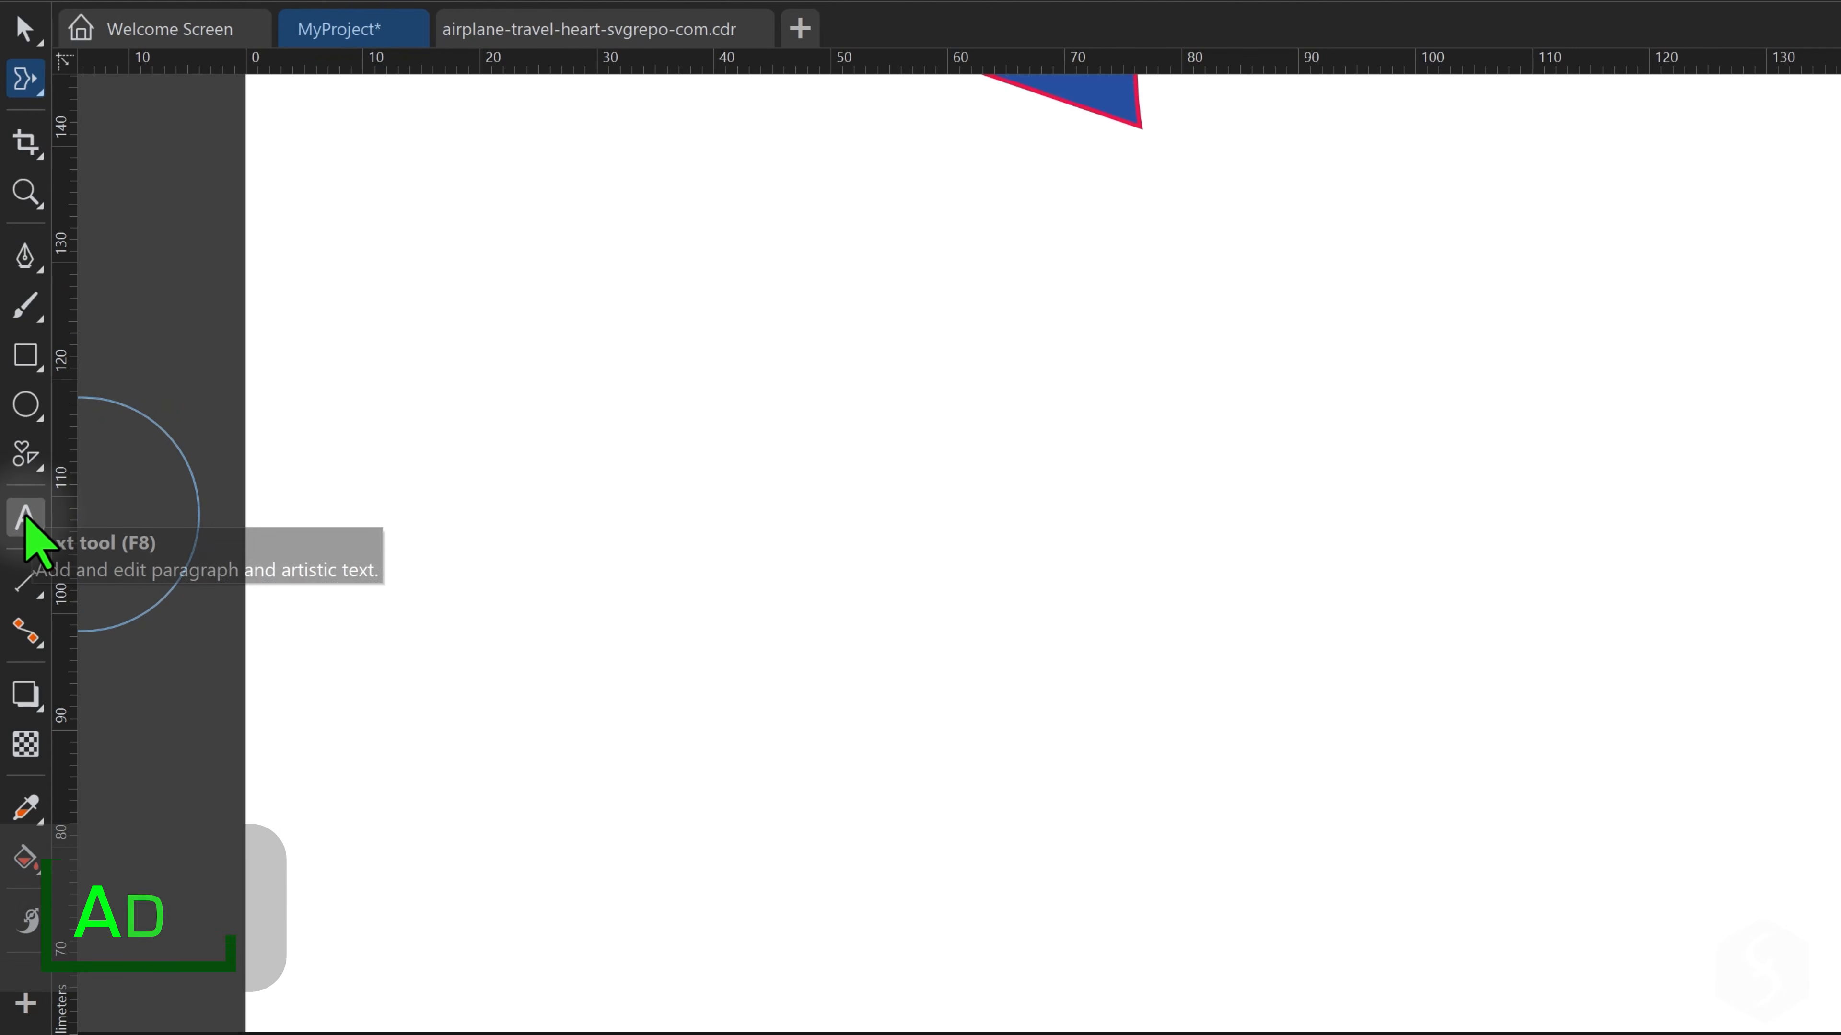
Add a paragraph text frame about 53 mm wide and 22 mm high below the blue shape, reading "CorelDRAW is very powerful"
click(26, 518)
drag(484, 335, 1107, 598)
text(CorelDRAW is very powerful)
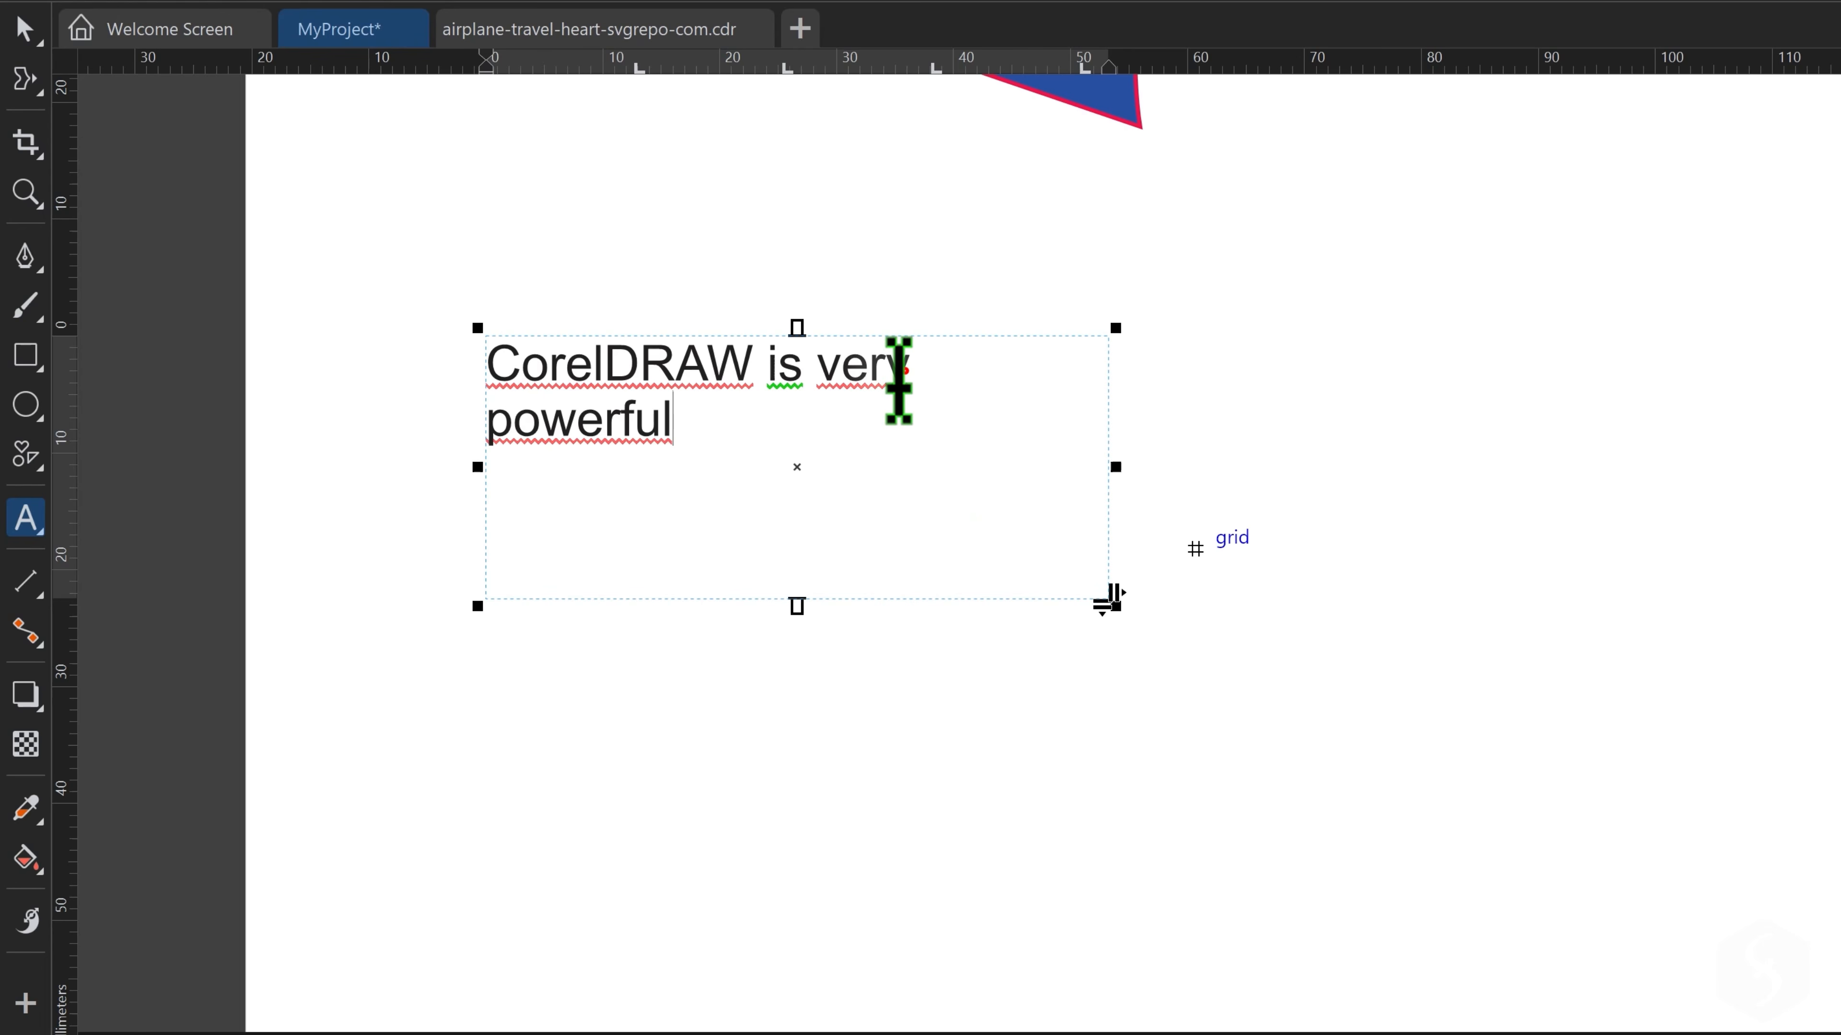
click(919, 369)
Narrow the text frame to about 30 mm wide and move it about 7 mm to the right
drag(1122, 472, 540, 455)
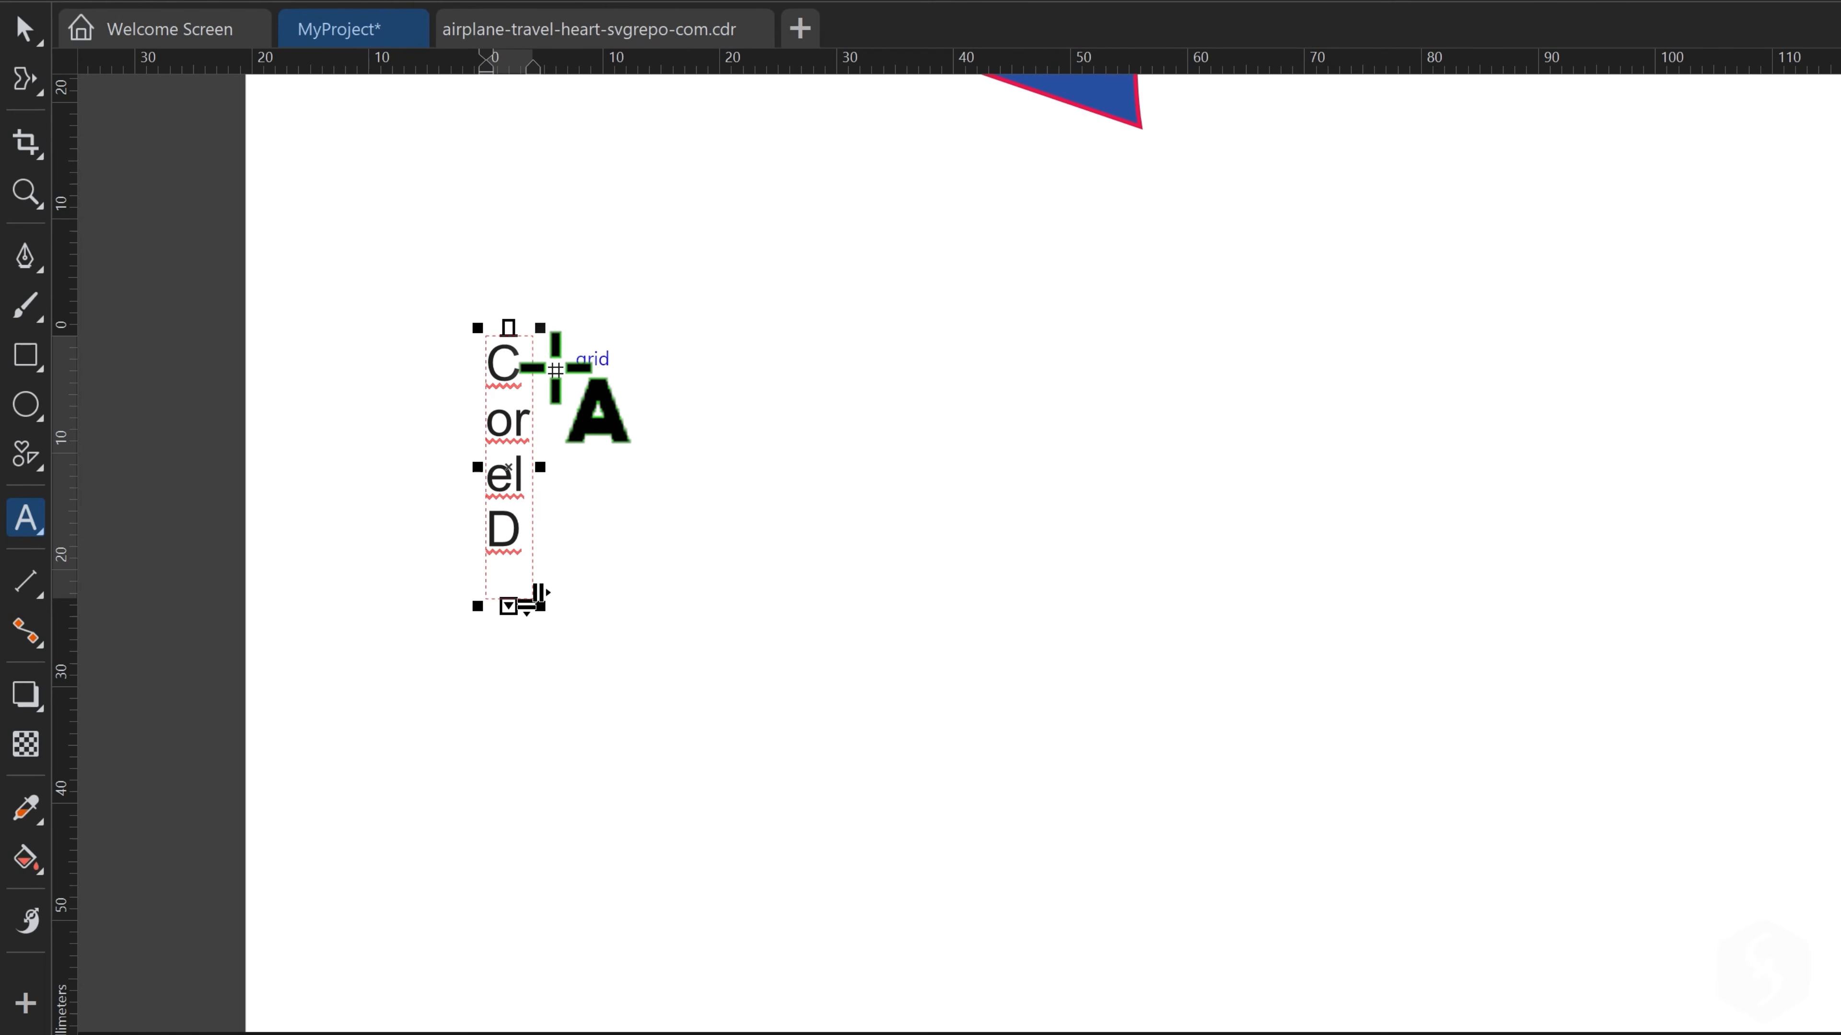
key(ctrl+z)
click(29, 32)
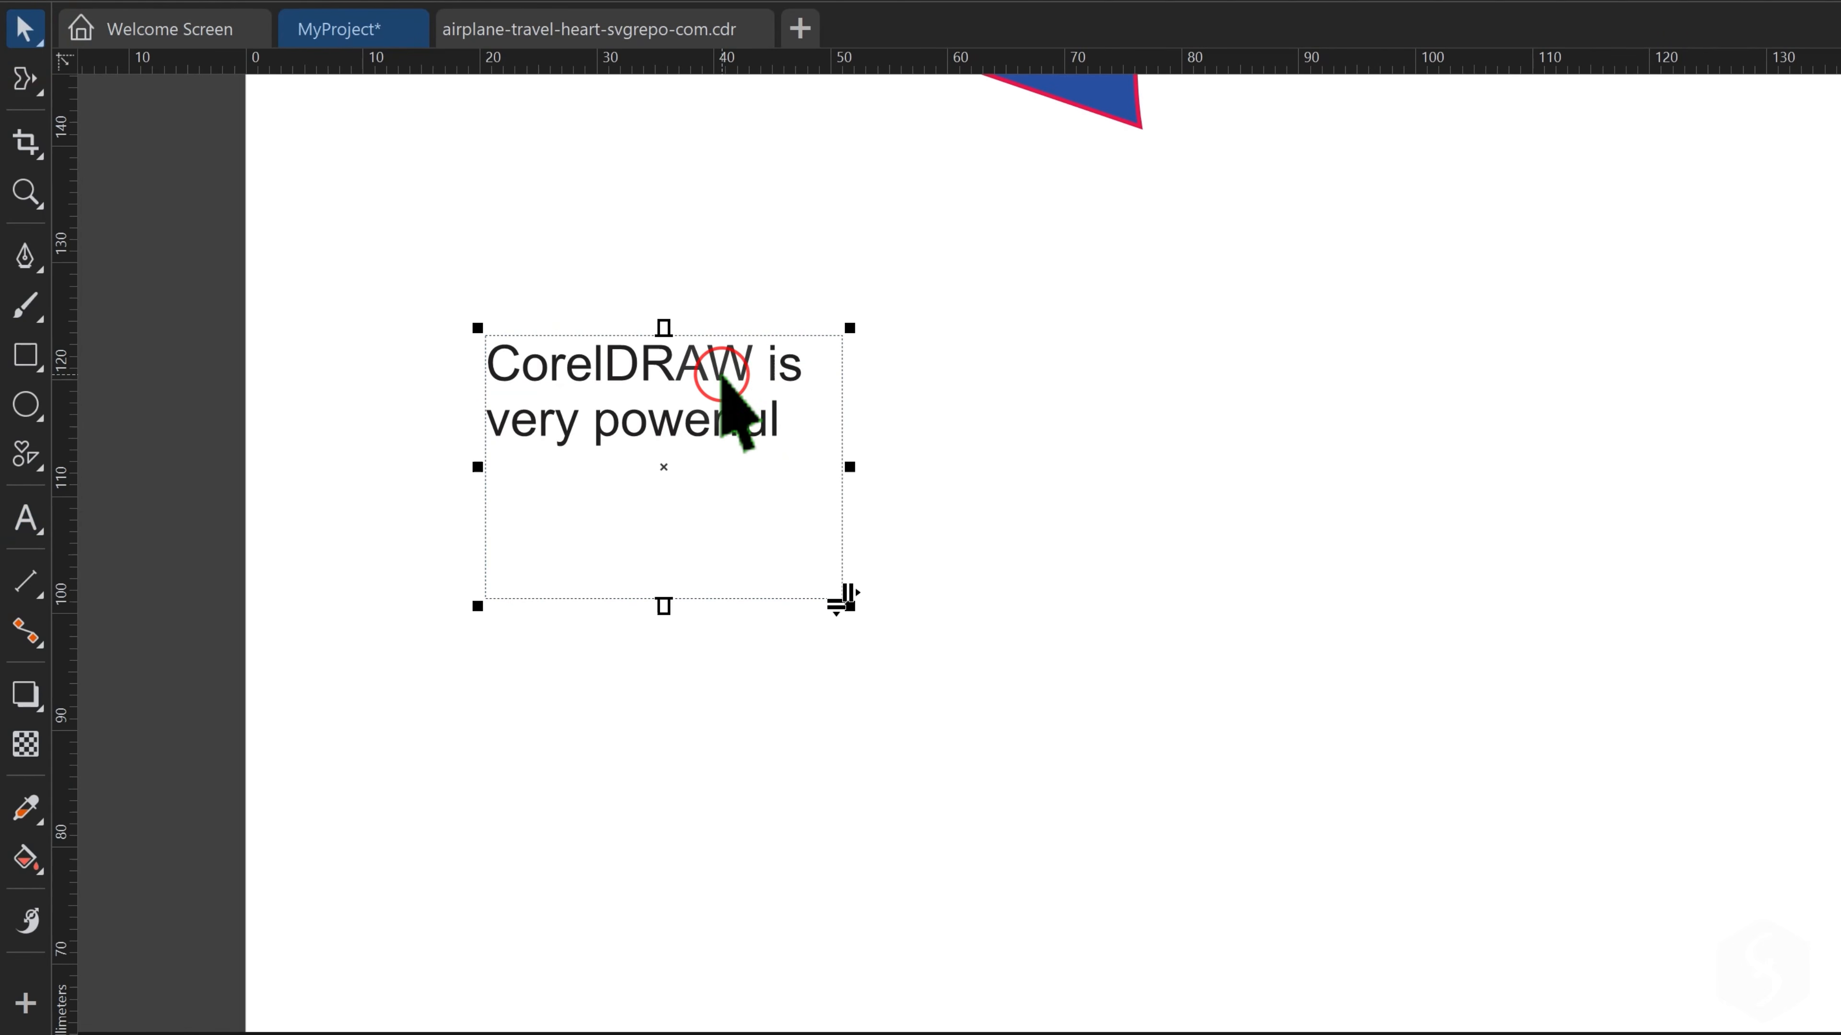
drag(721, 378, 765, 380)
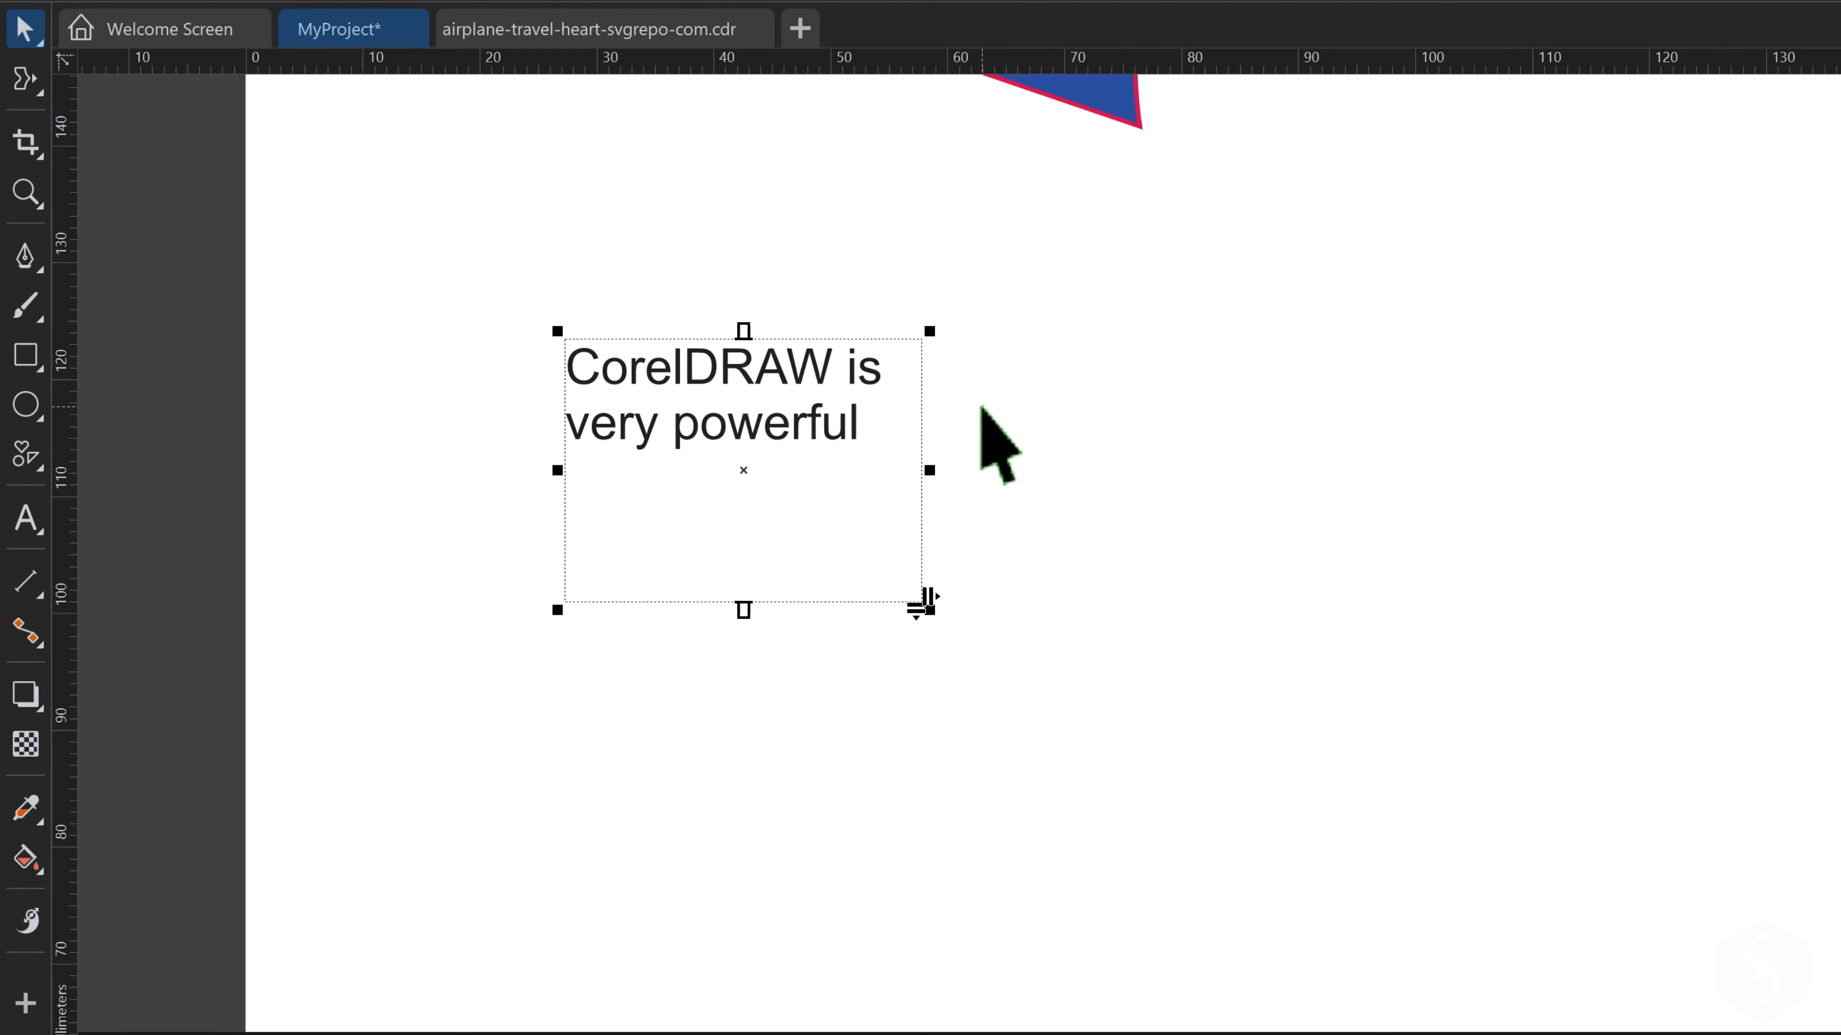
Set the word "CorelDRAW" in the text frame to the AR CENA font at 13 pt
double_click(779, 395)
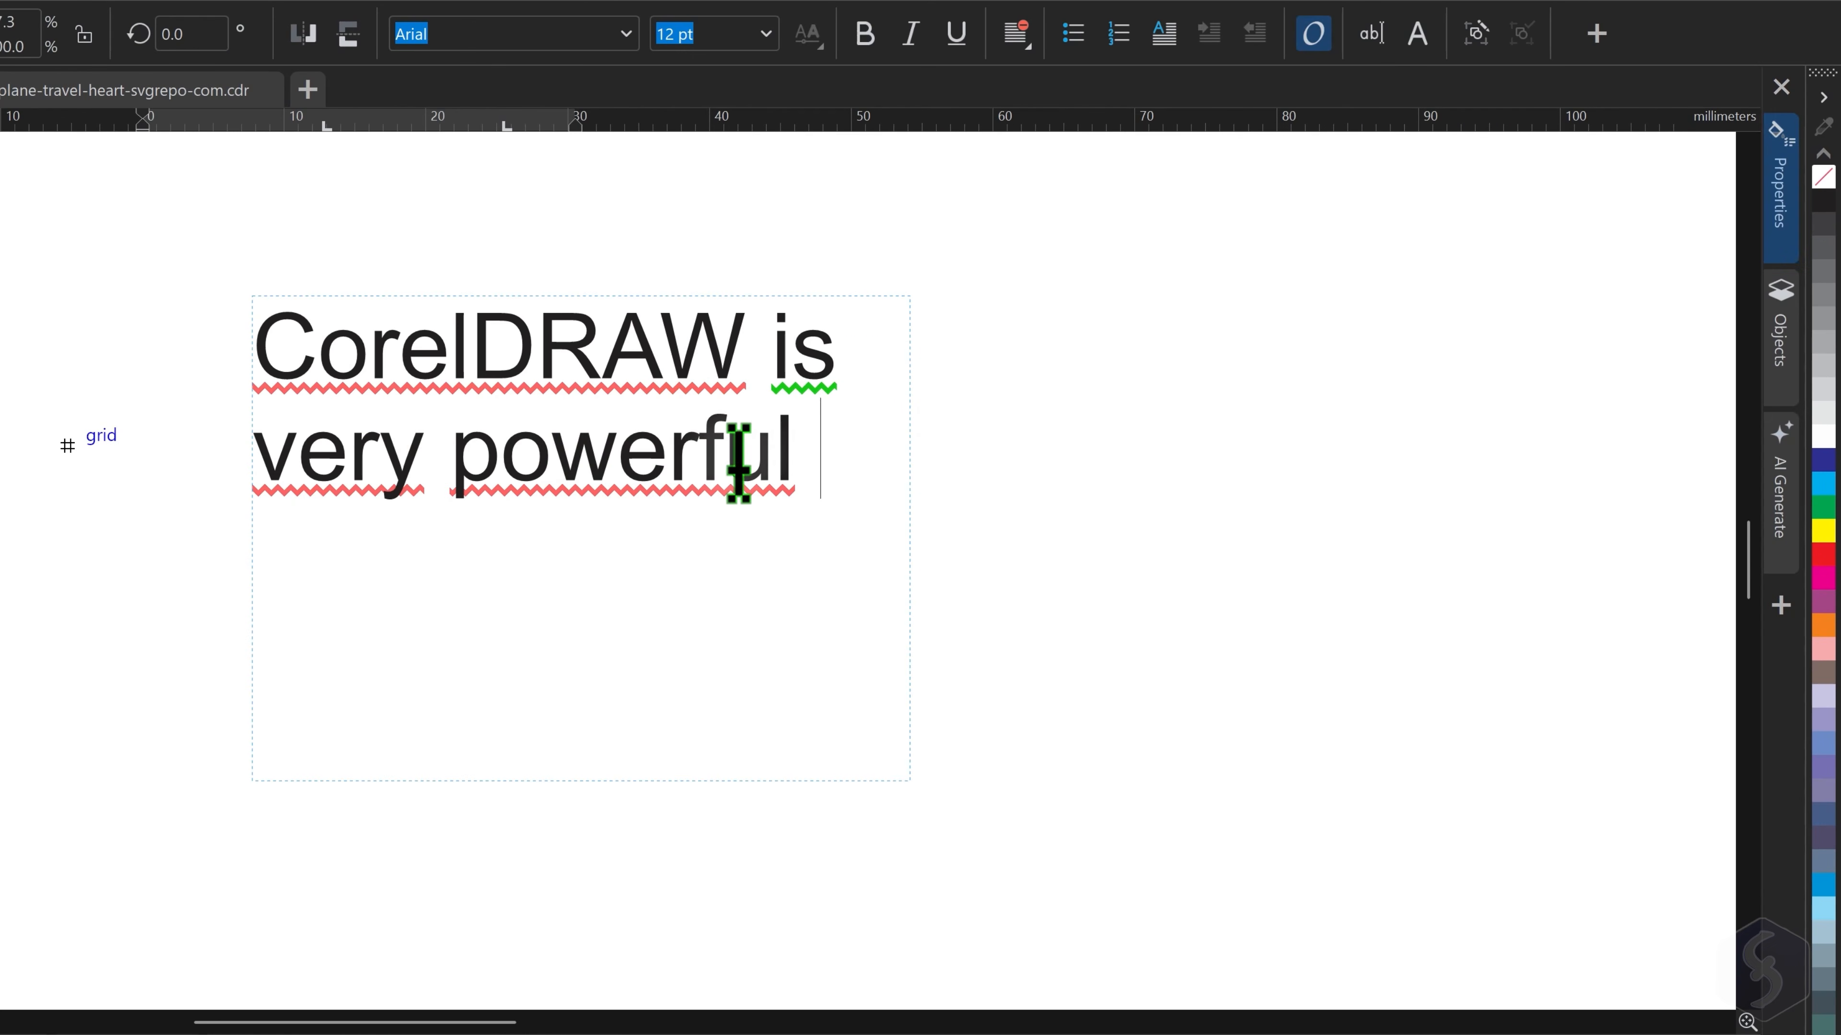
drag(744, 341, 265, 355)
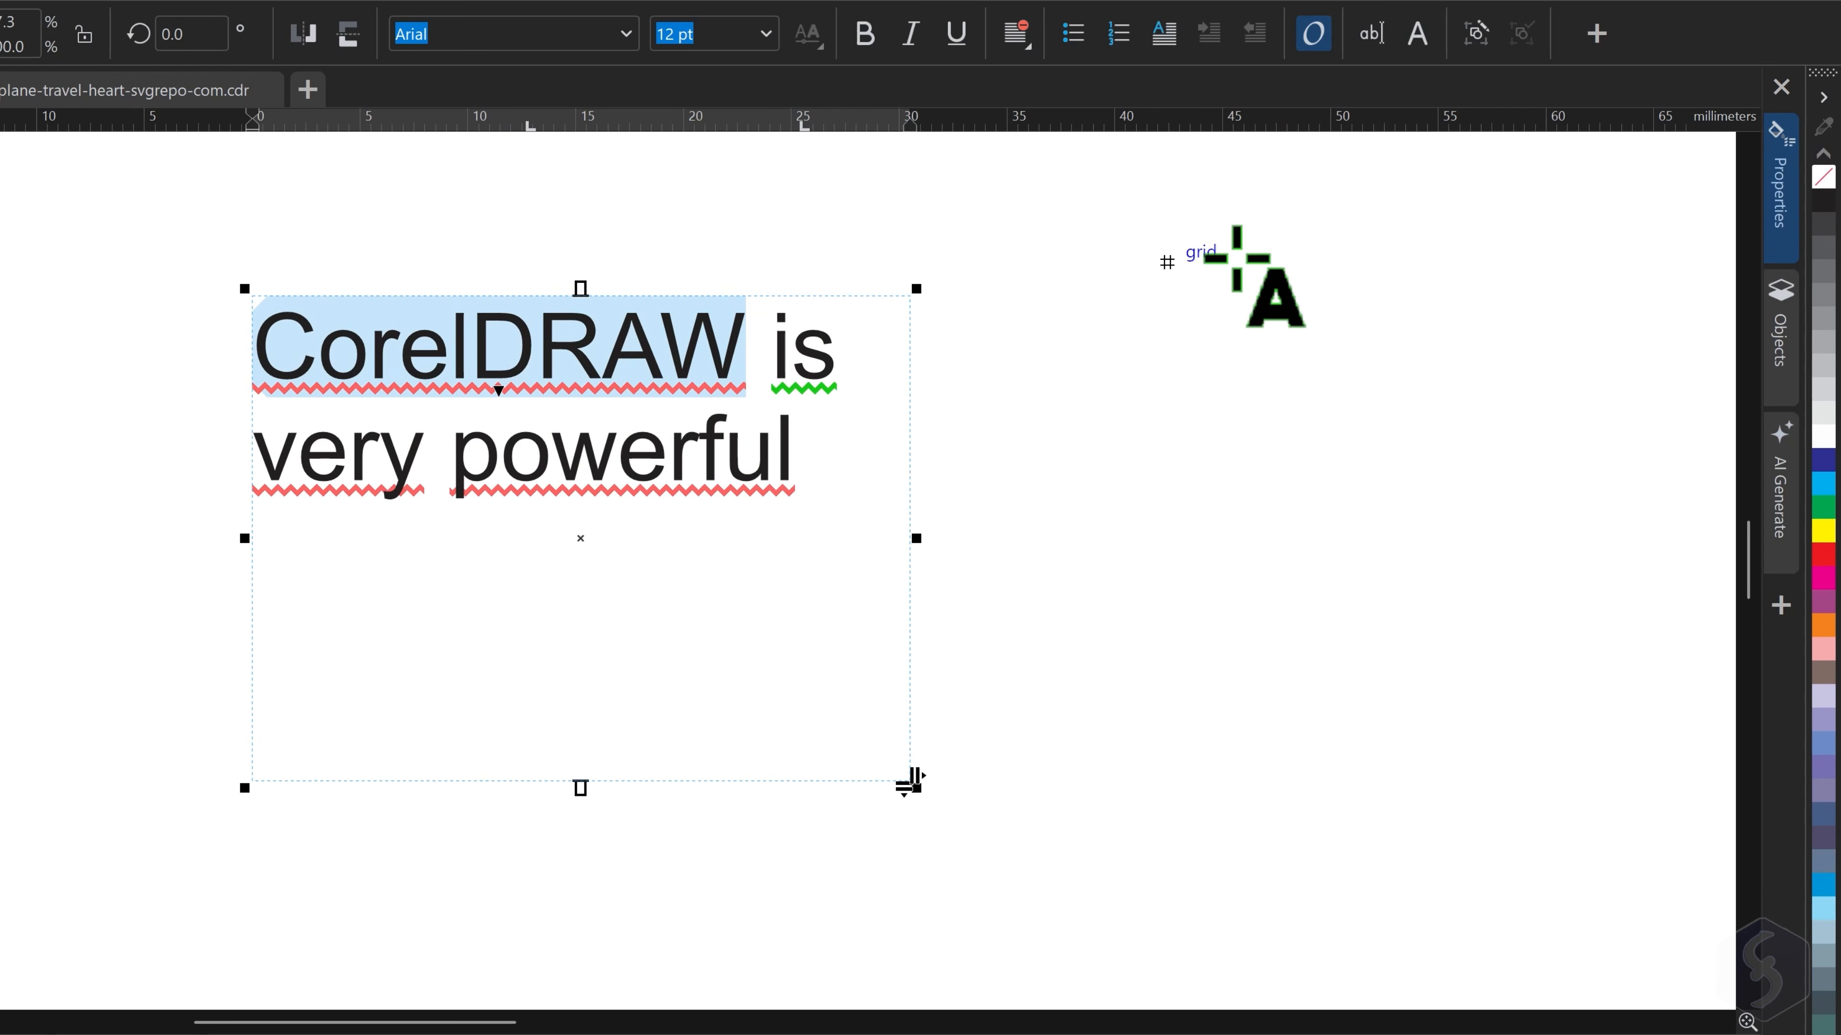
click(1779, 192)
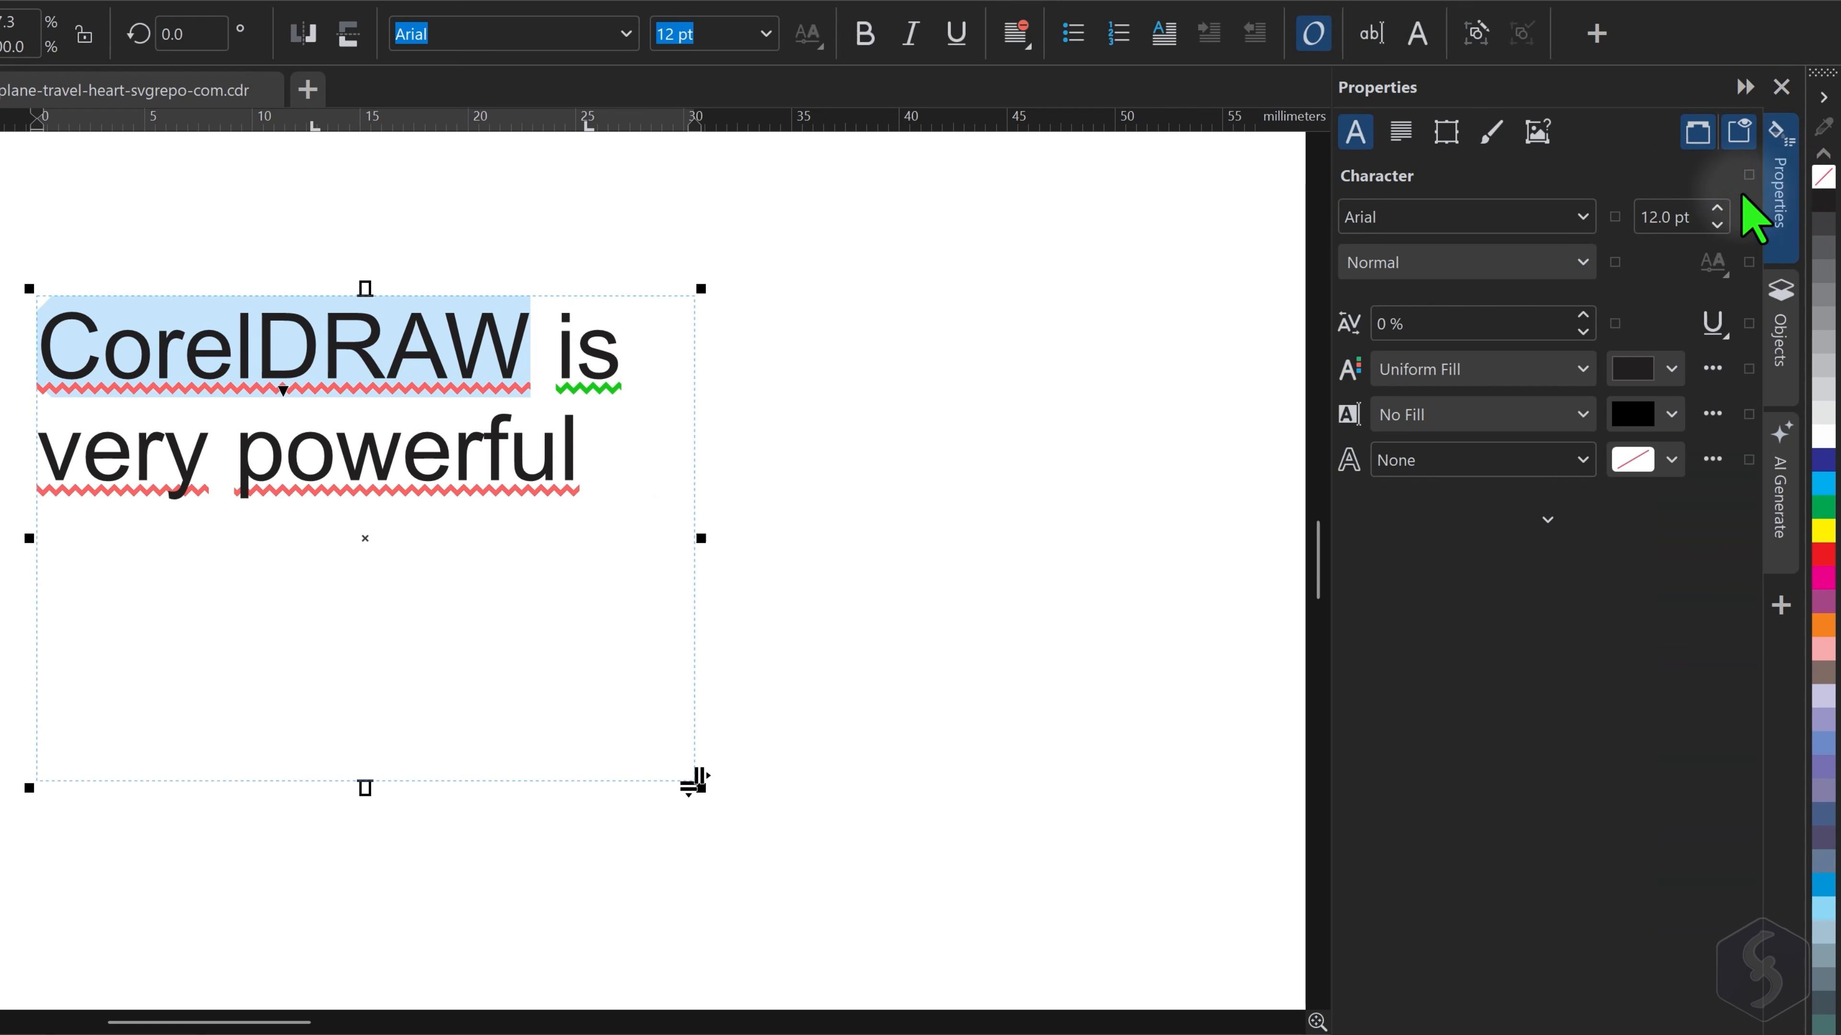
click(1582, 216)
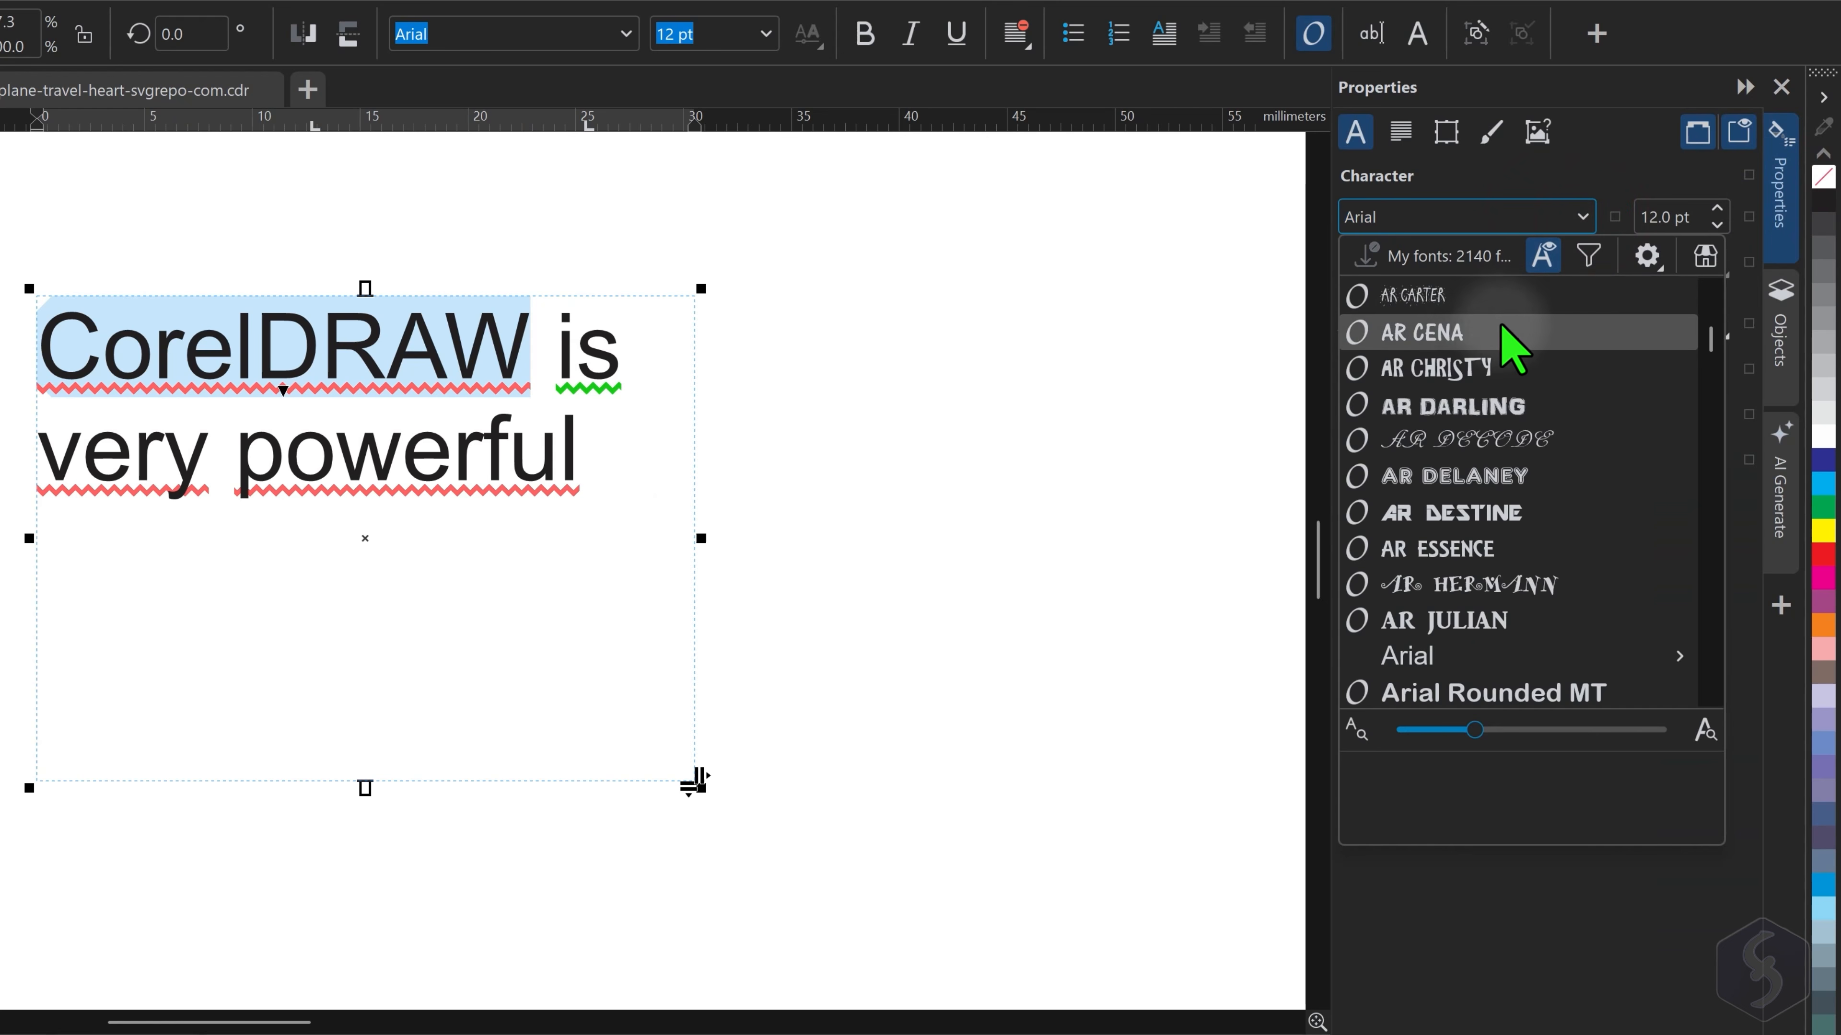
click(1492, 334)
click(1715, 207)
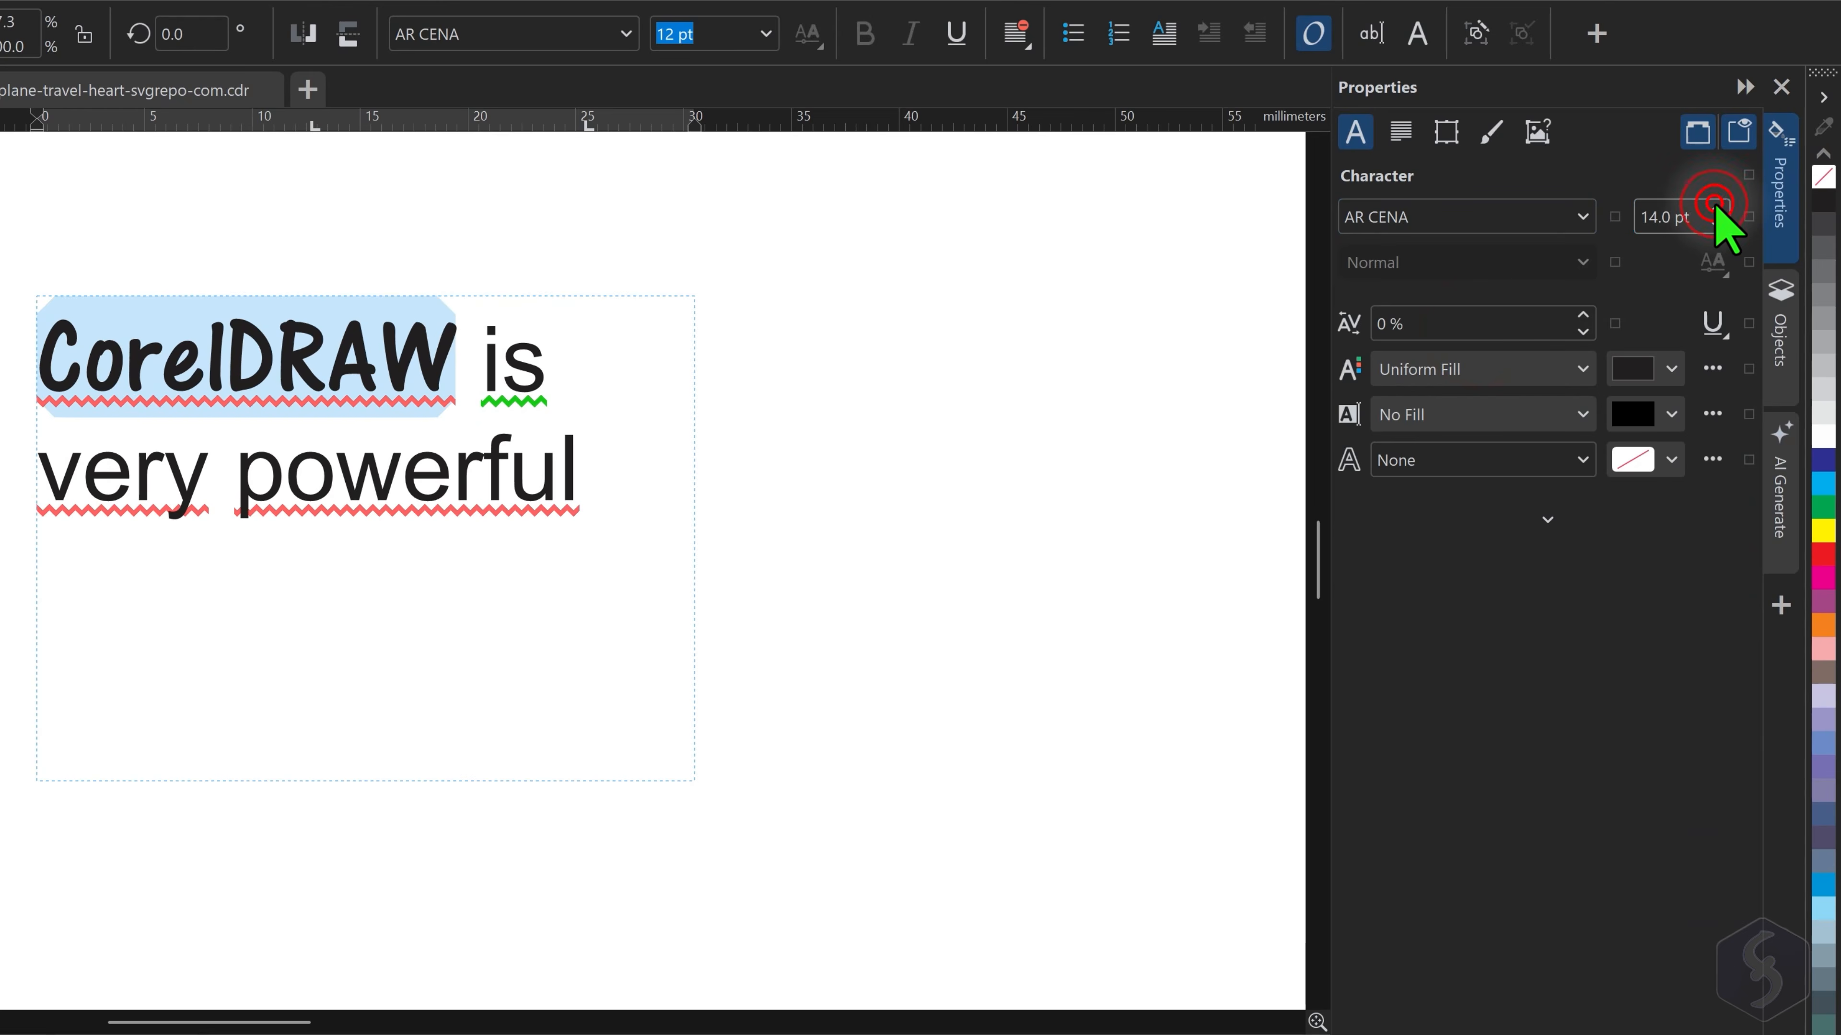
click(1716, 225)
Color the word "CorelDRAW" with a crimson uniform text fill
click(1671, 368)
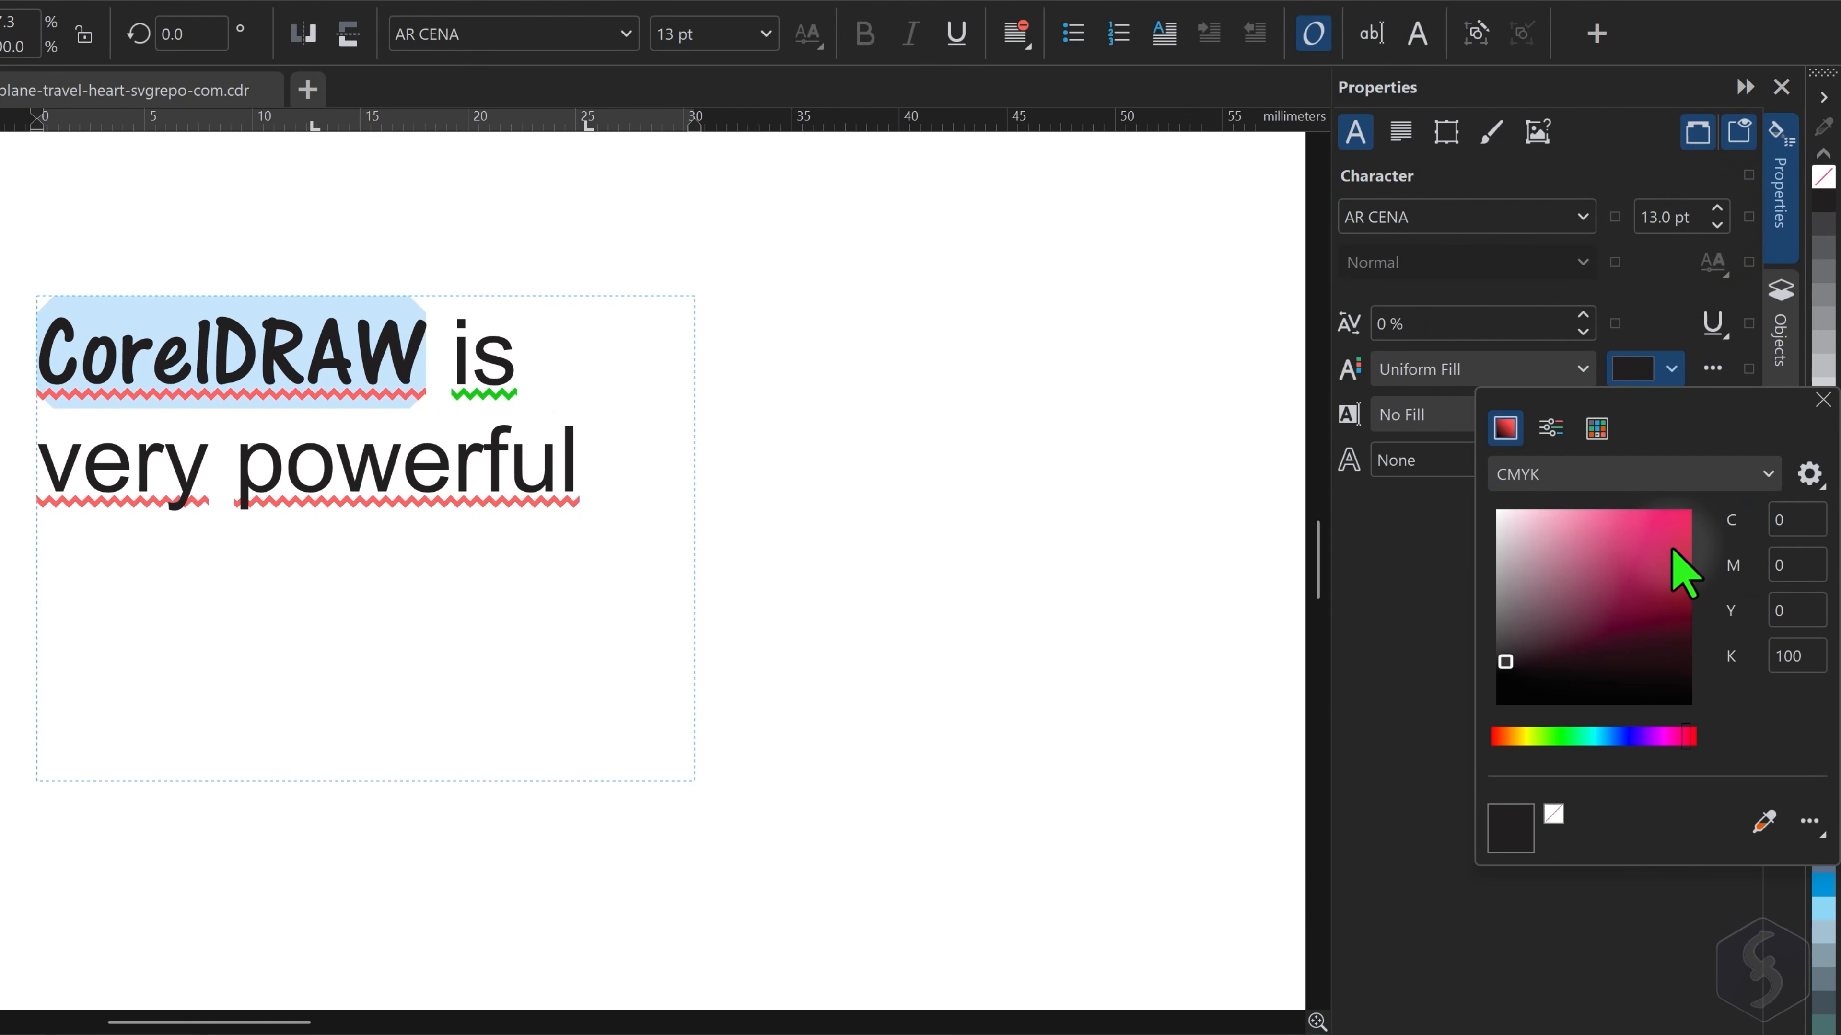
click(1675, 511)
click(1442, 572)
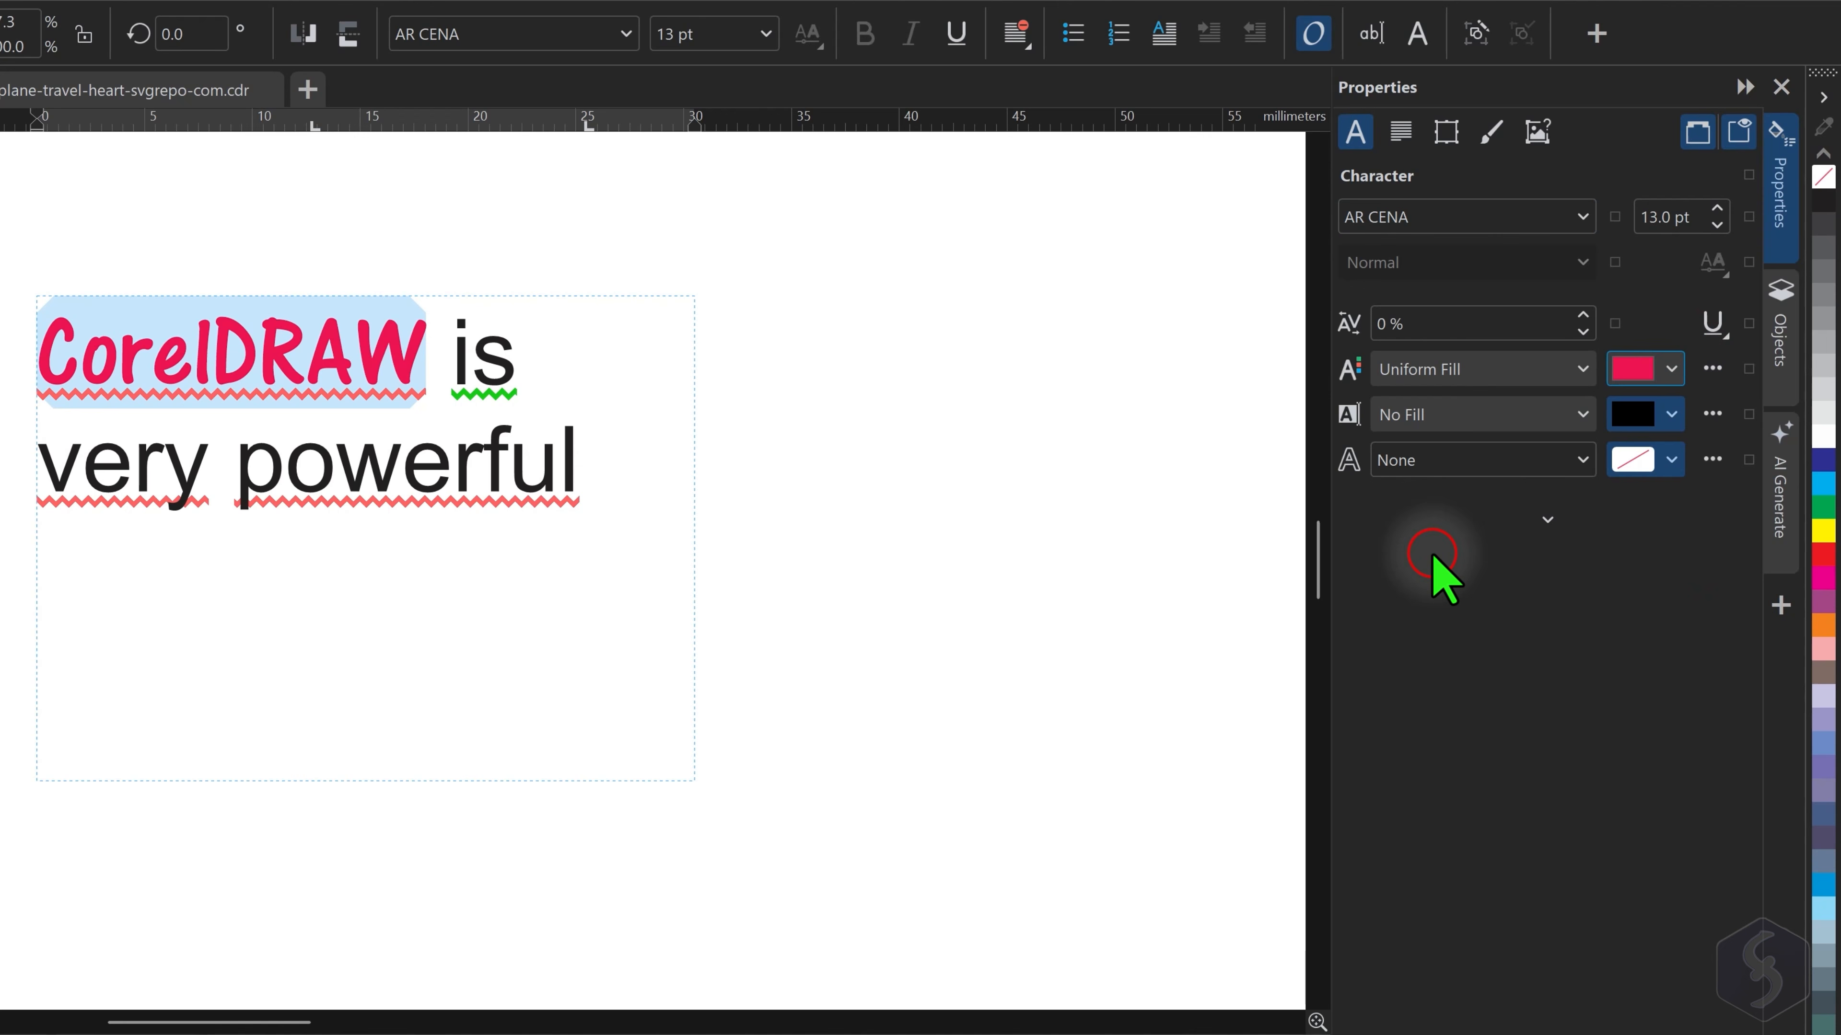
Try a bright yellow uniform background fill behind the word "CorelDRAW"
click(1671, 414)
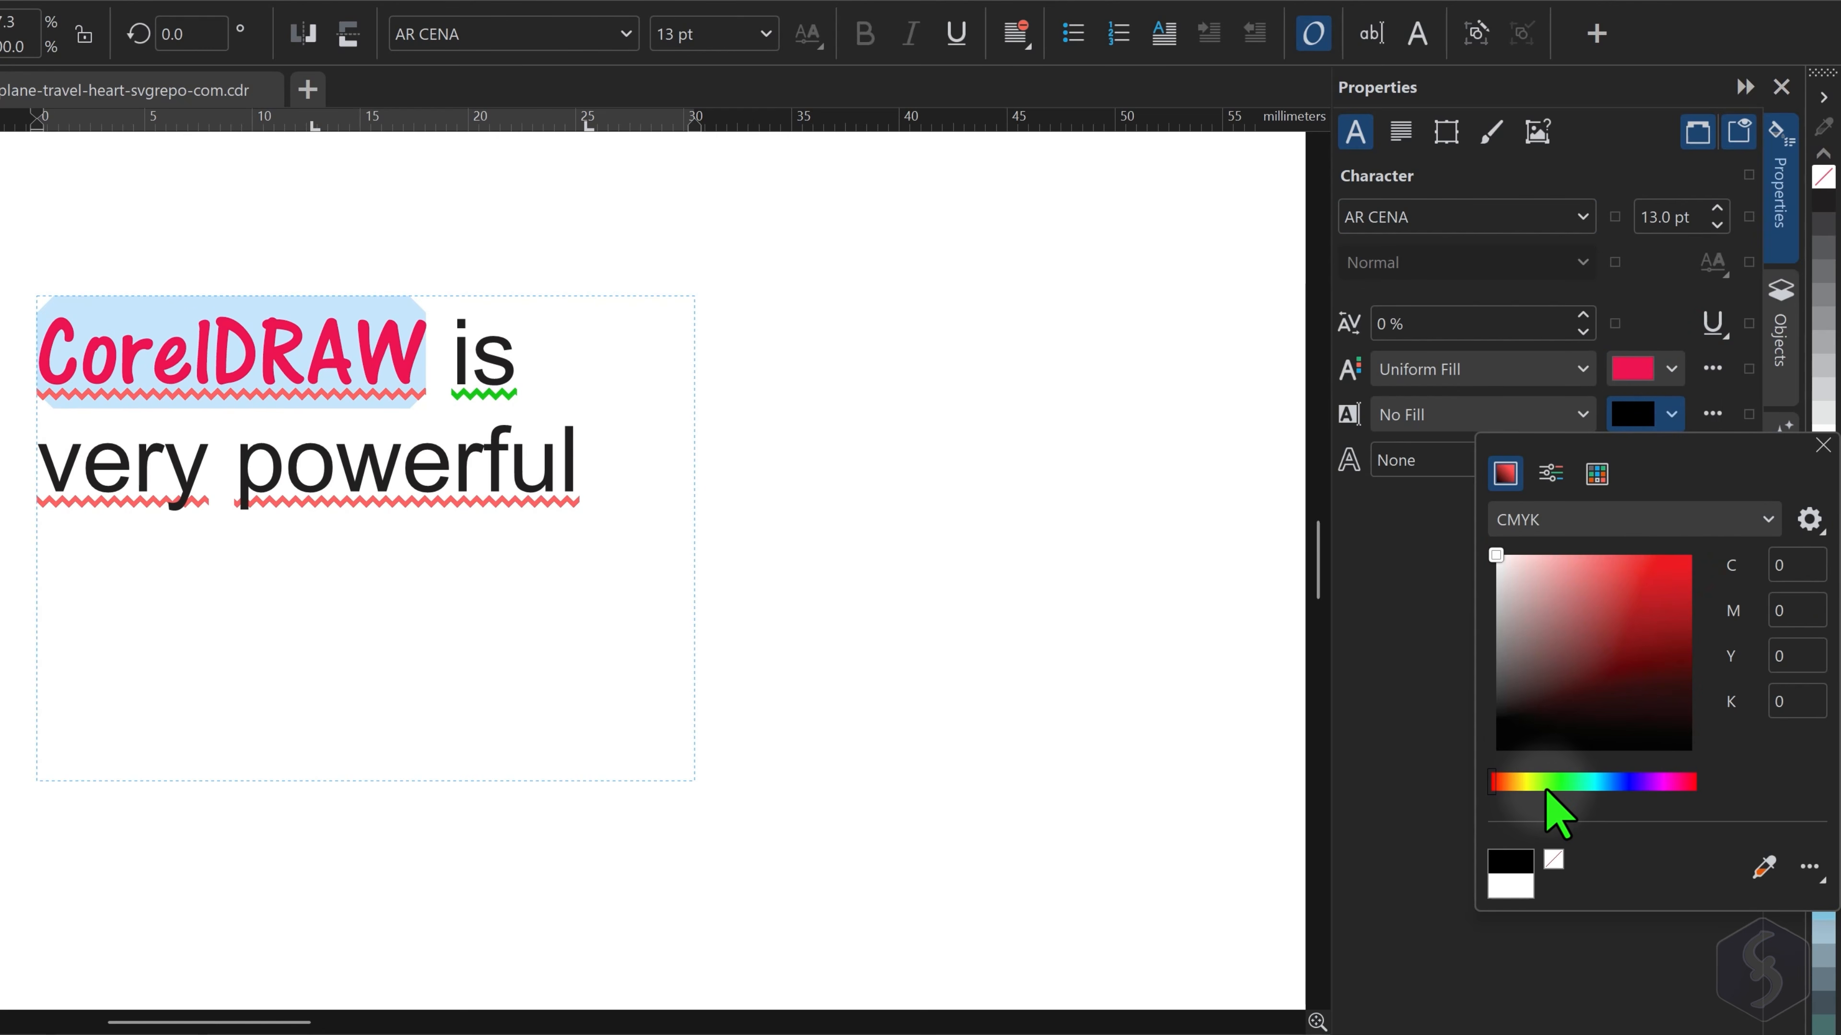
click(1525, 783)
drag(1614, 689, 1718, 534)
click(1368, 598)
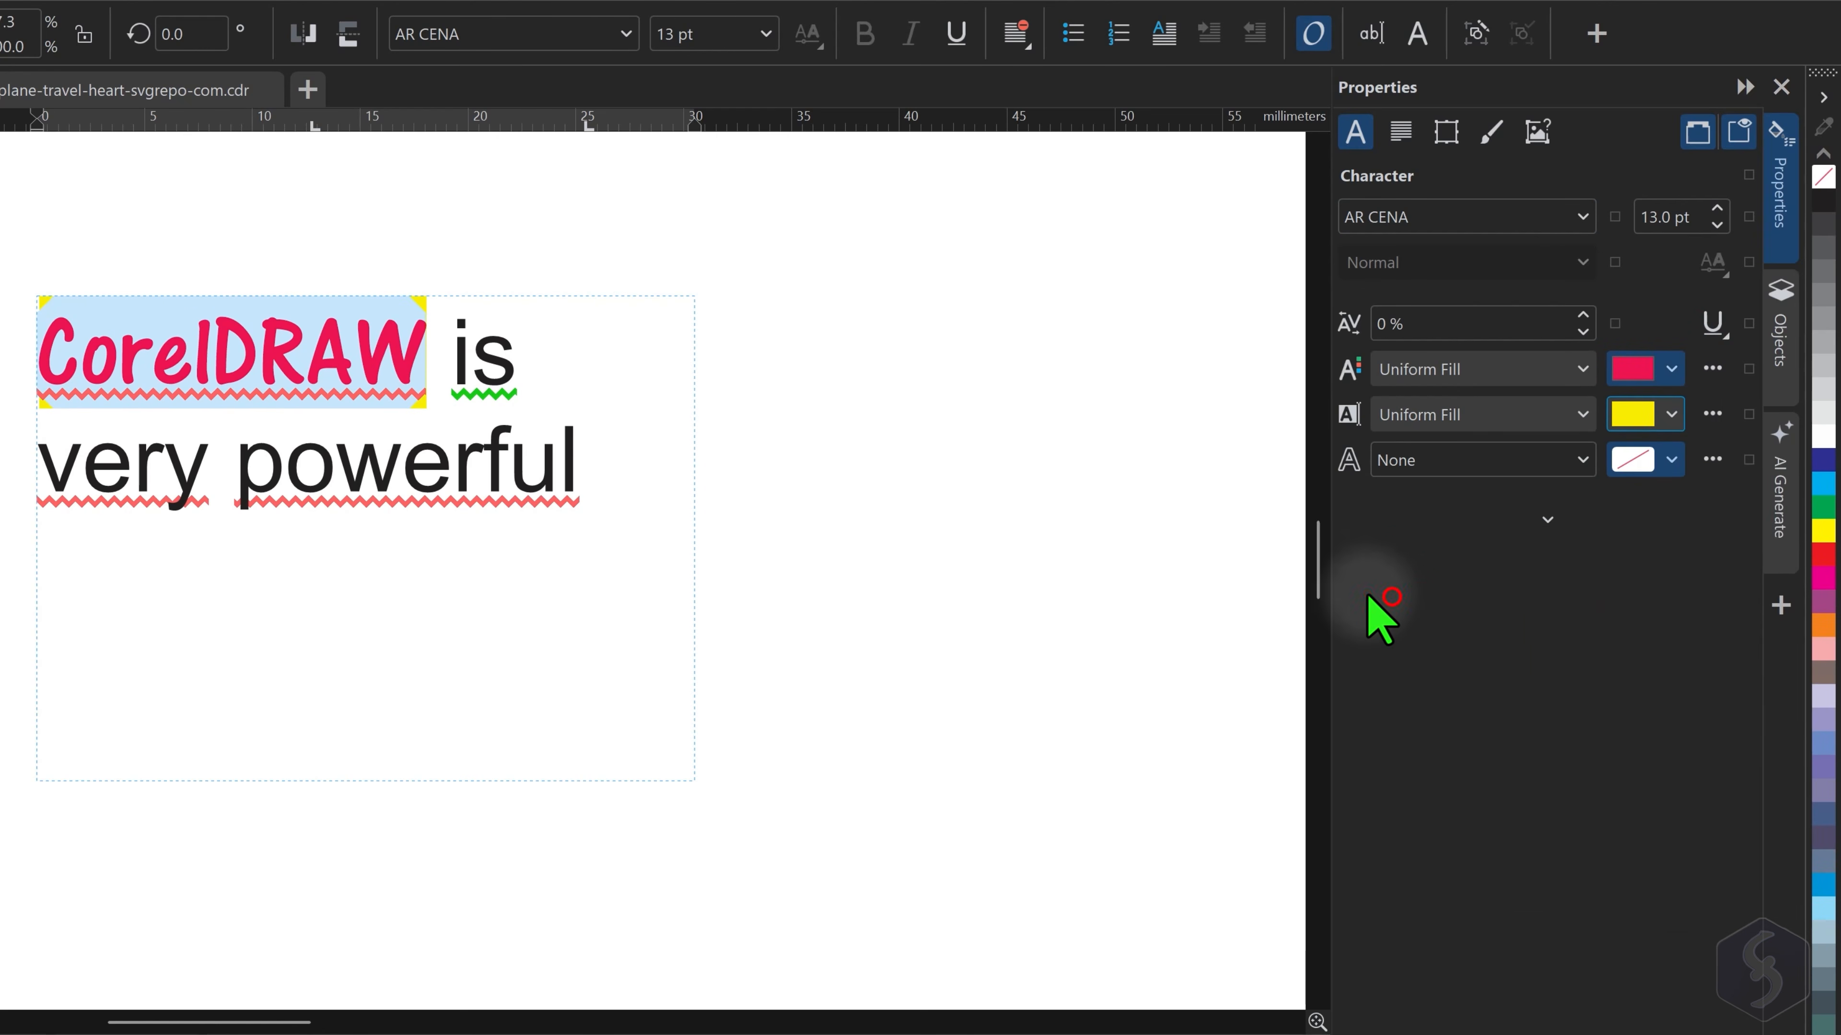
click(426, 390)
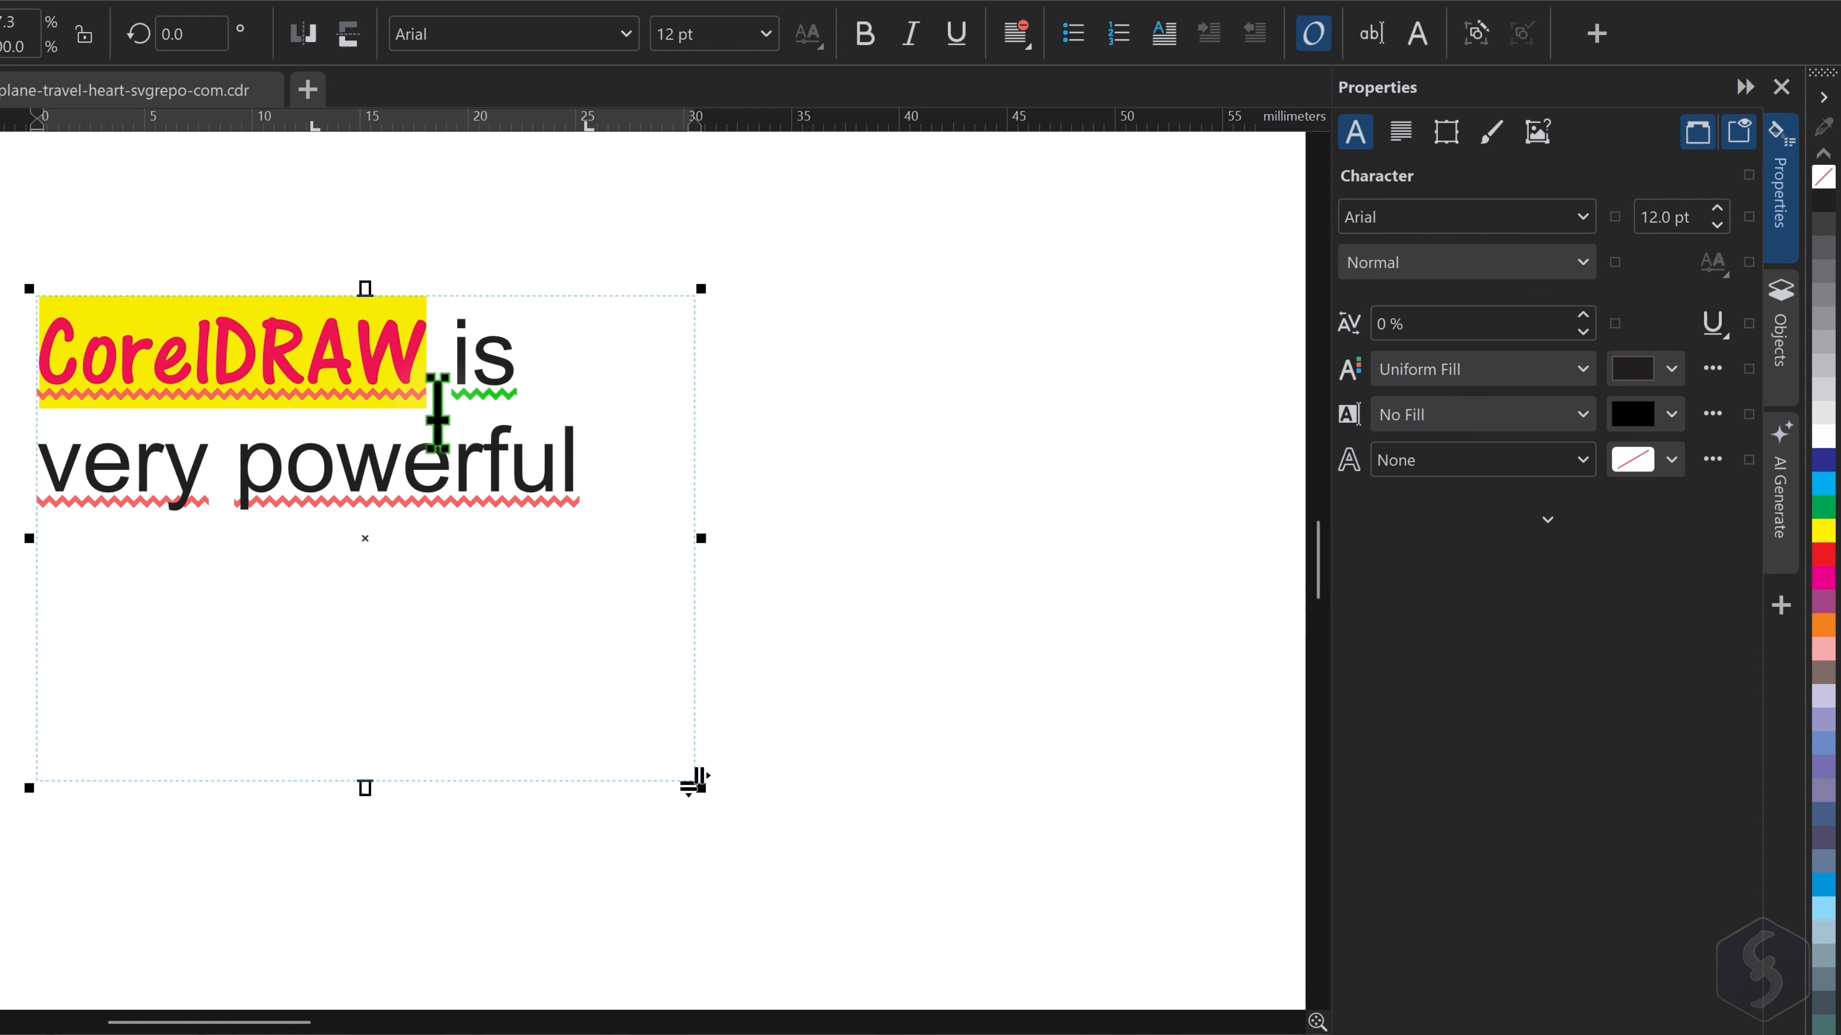
Try center and right alignment on all the text in the frame, and finish with left alignment
key(ctrl+a)
click(1401, 131)
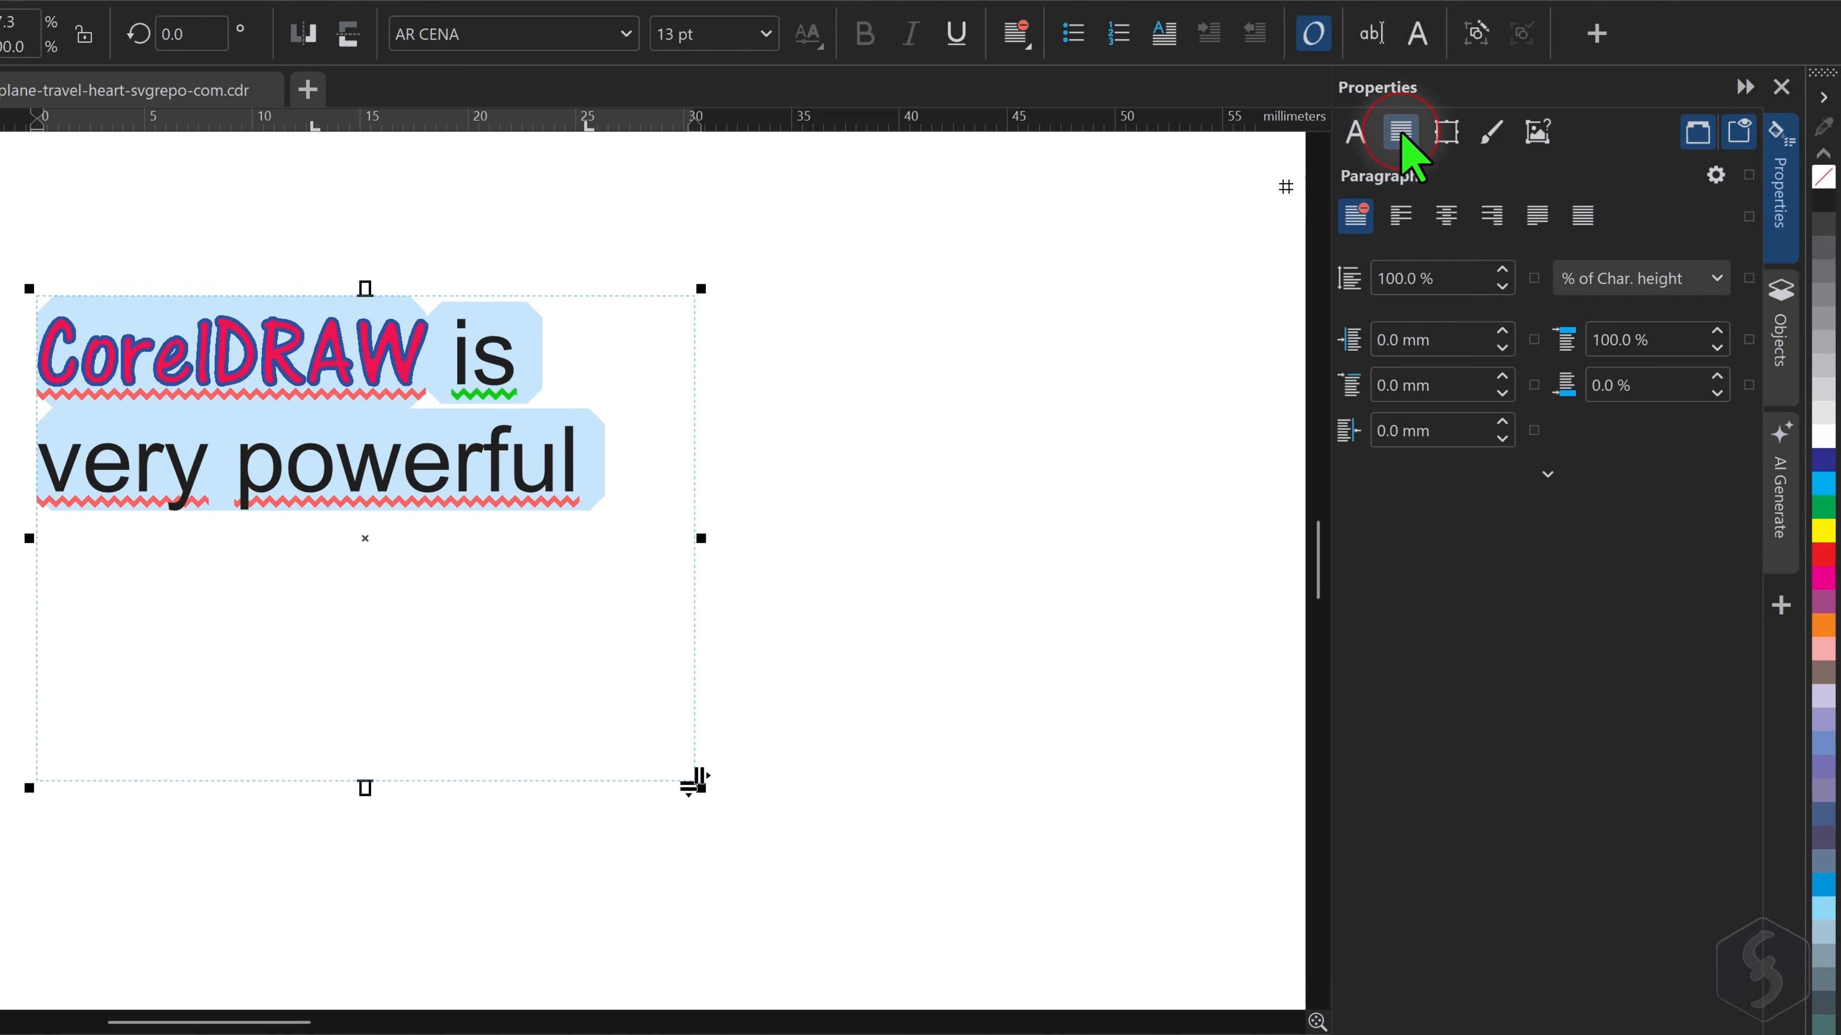
click(1398, 225)
click(1491, 215)
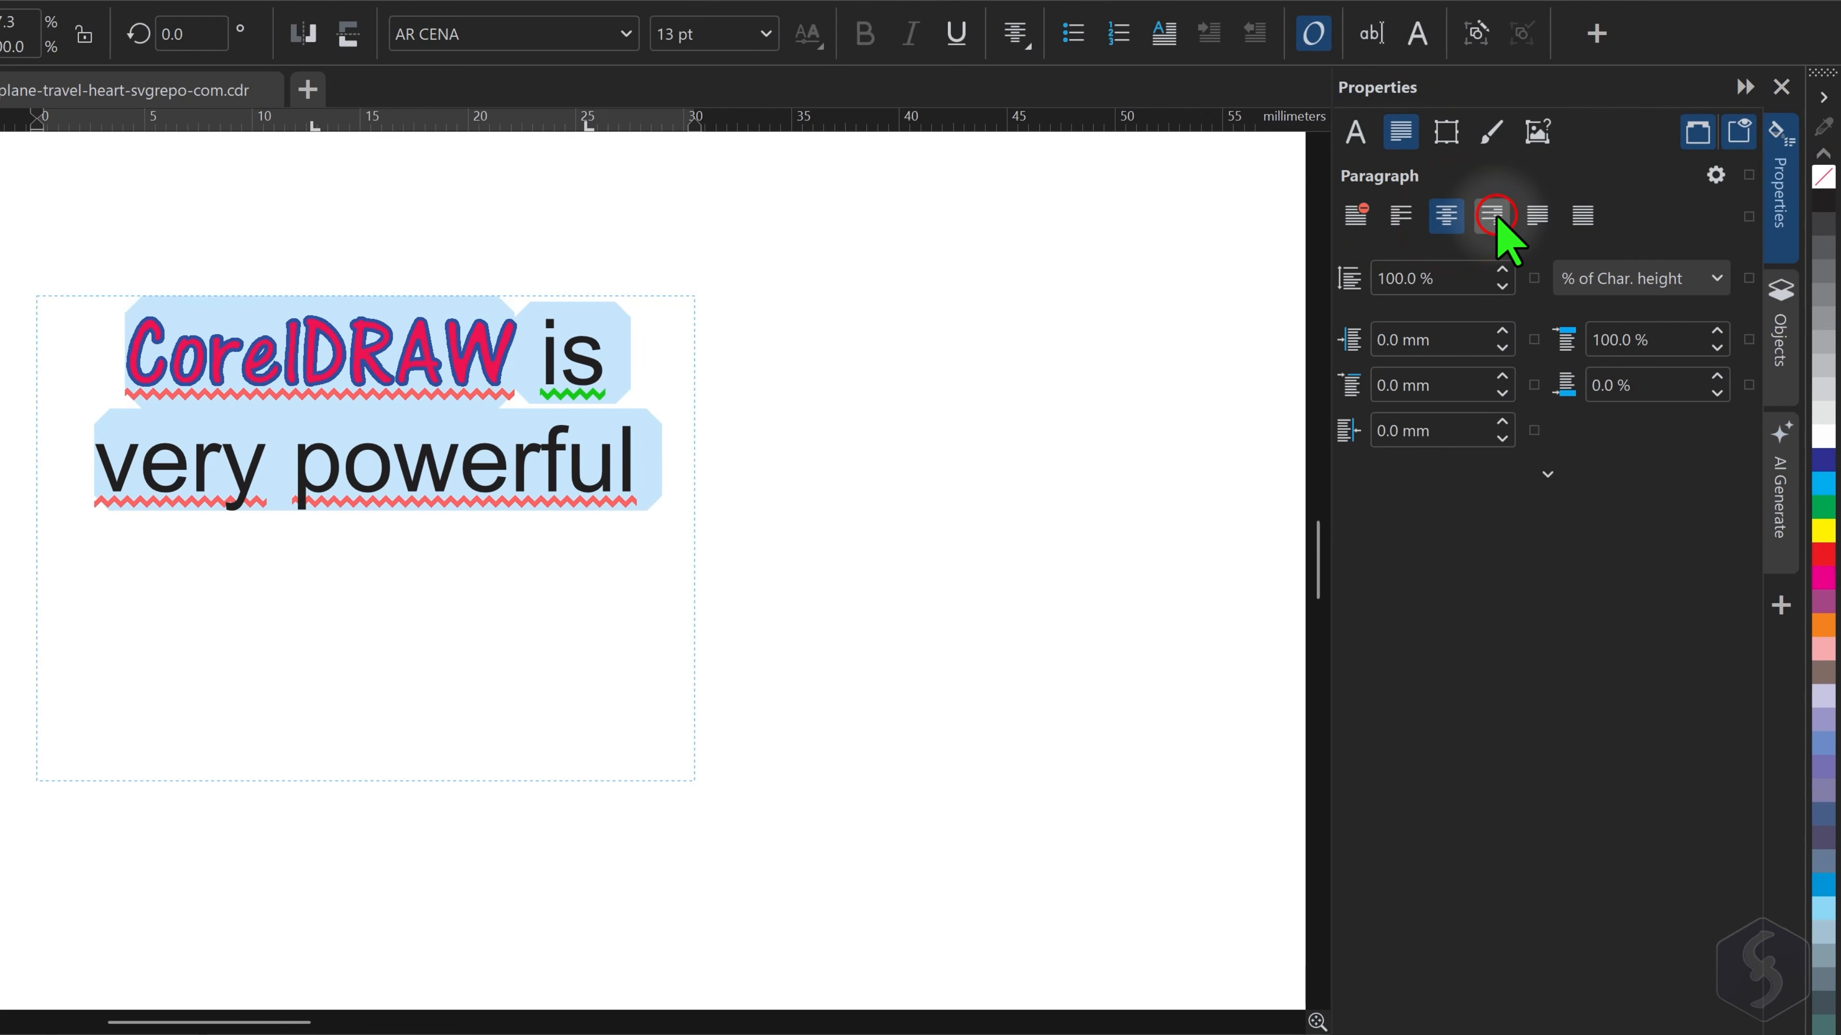
click(1400, 215)
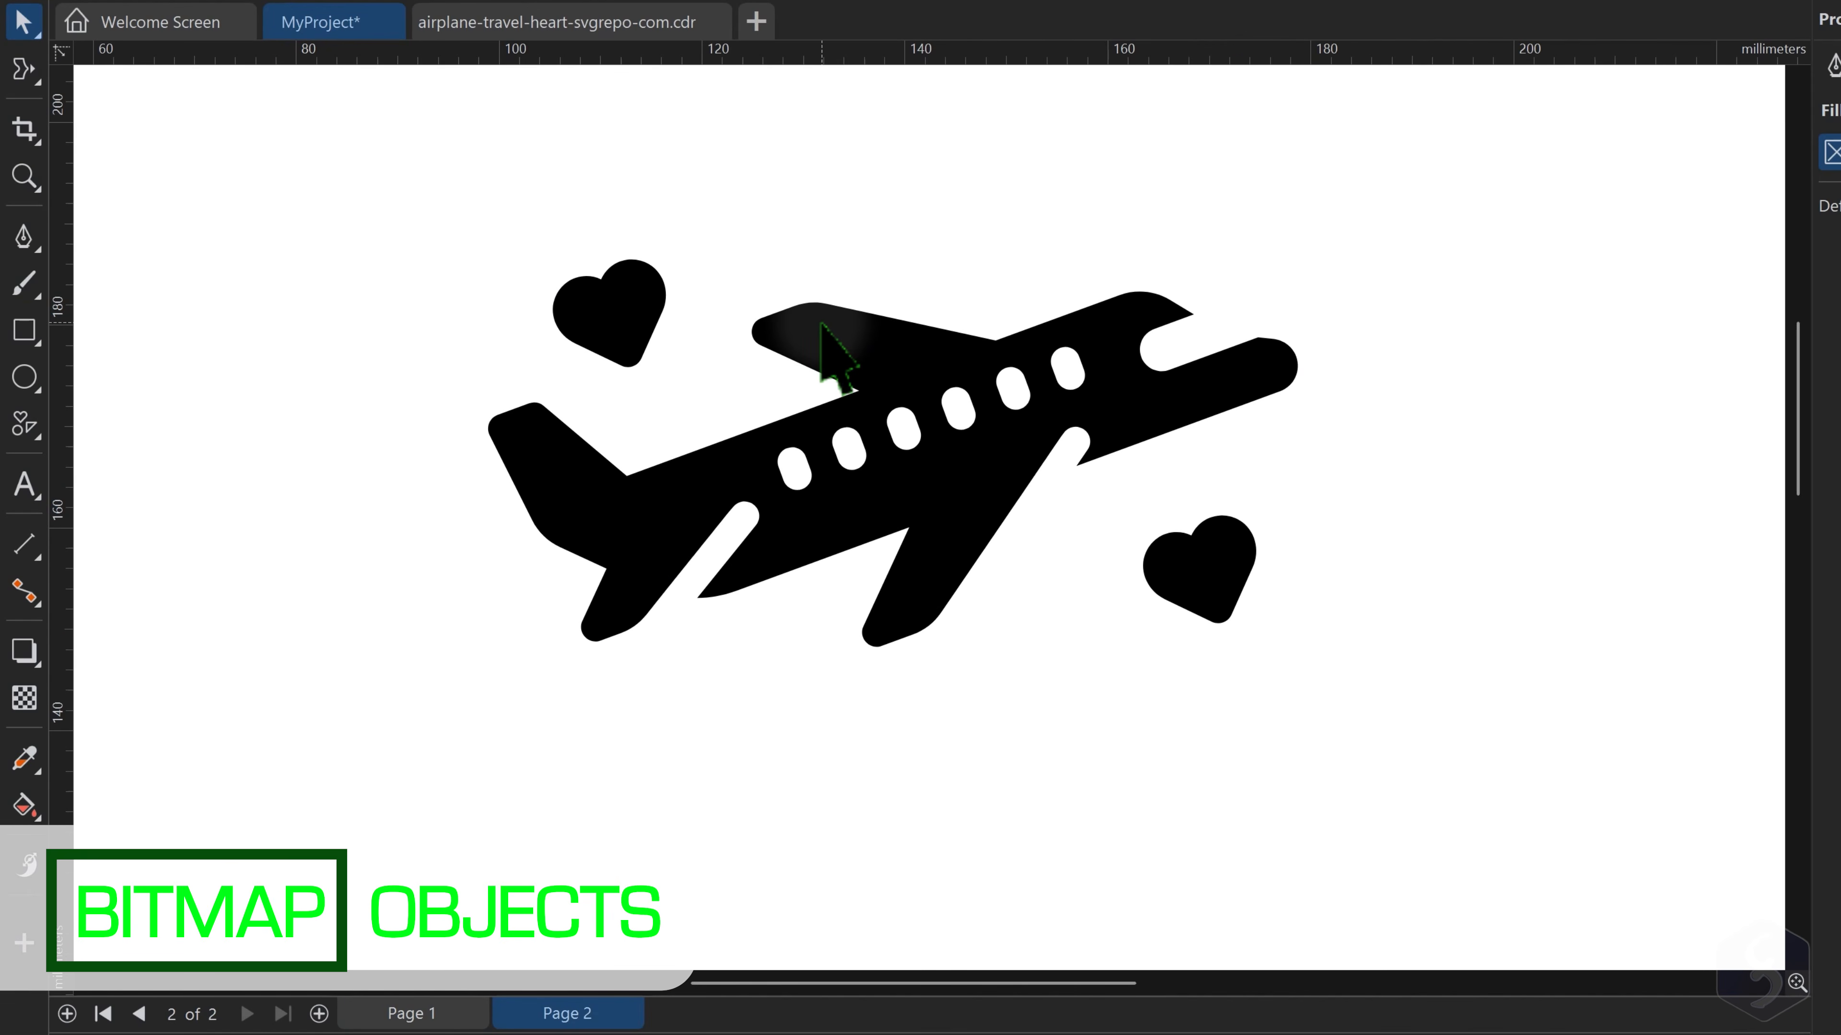
Examine the airplane vector's edges and the pixel detail of the hillside ruins photo at high magnification
scroll(776, 410, up, 2)
scroll(1123, 290, up, 2)
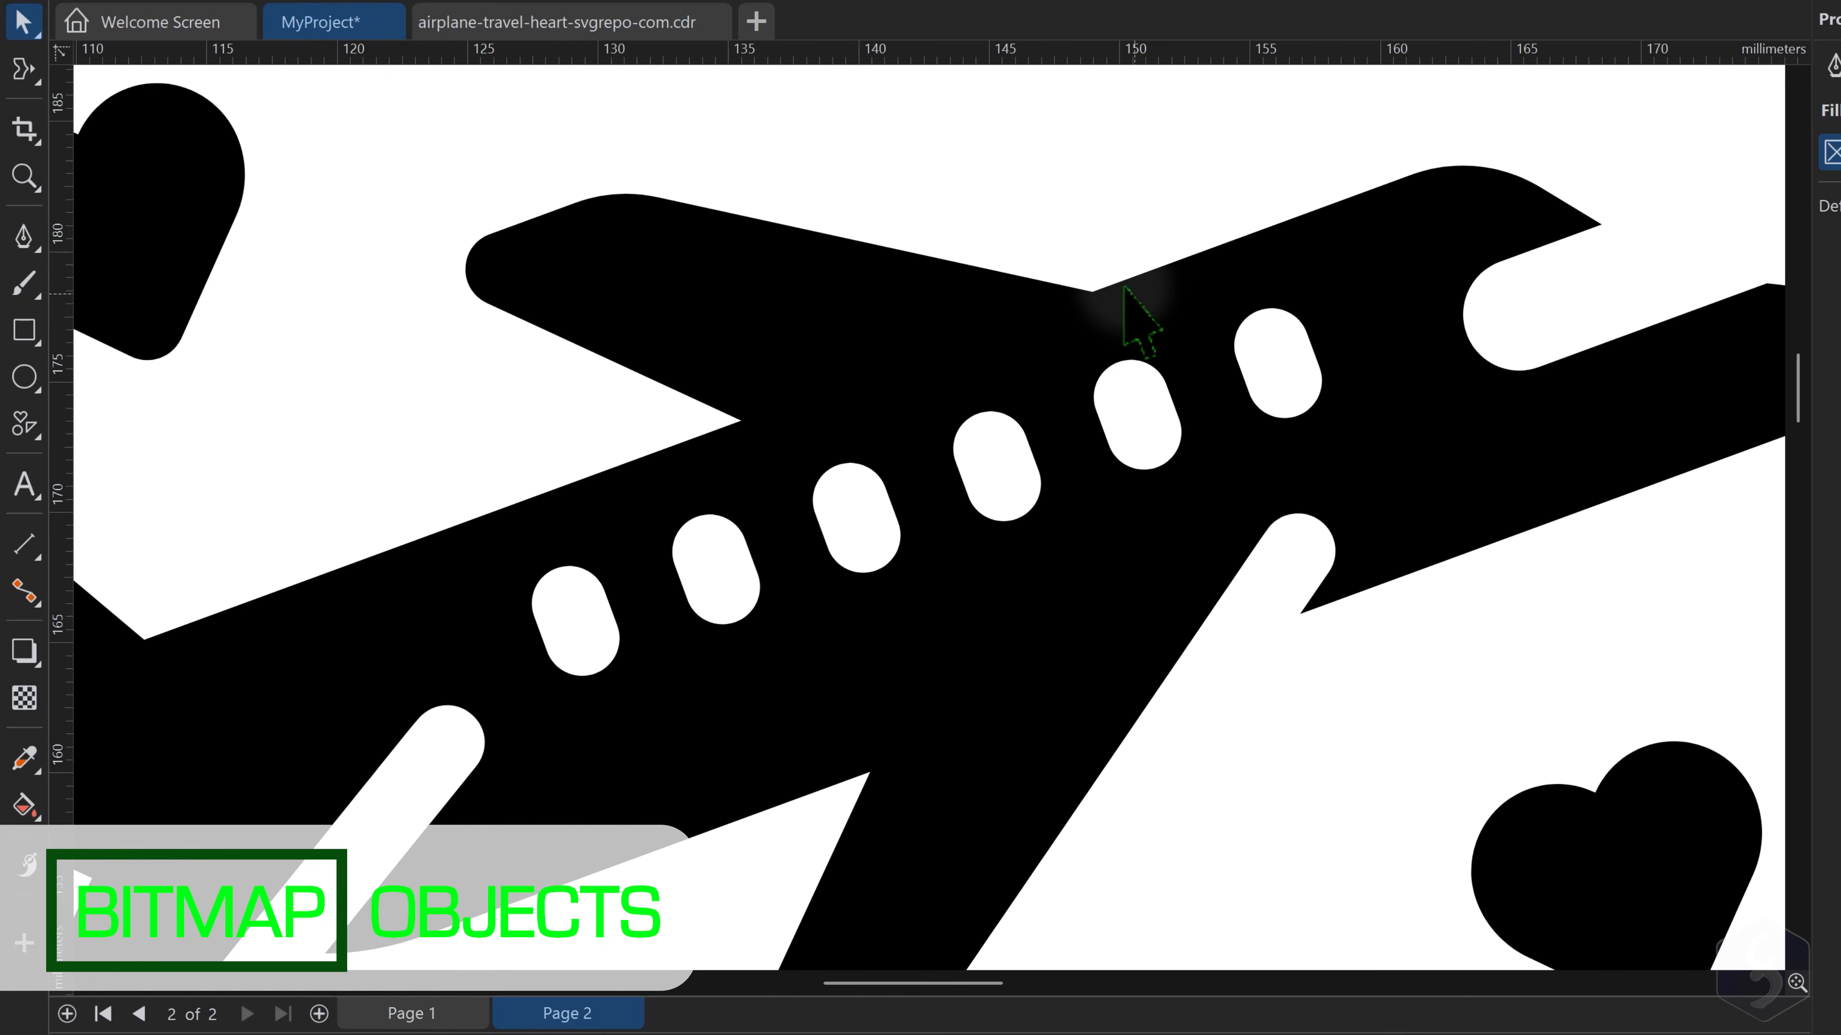
scroll(1094, 294, up, 6)
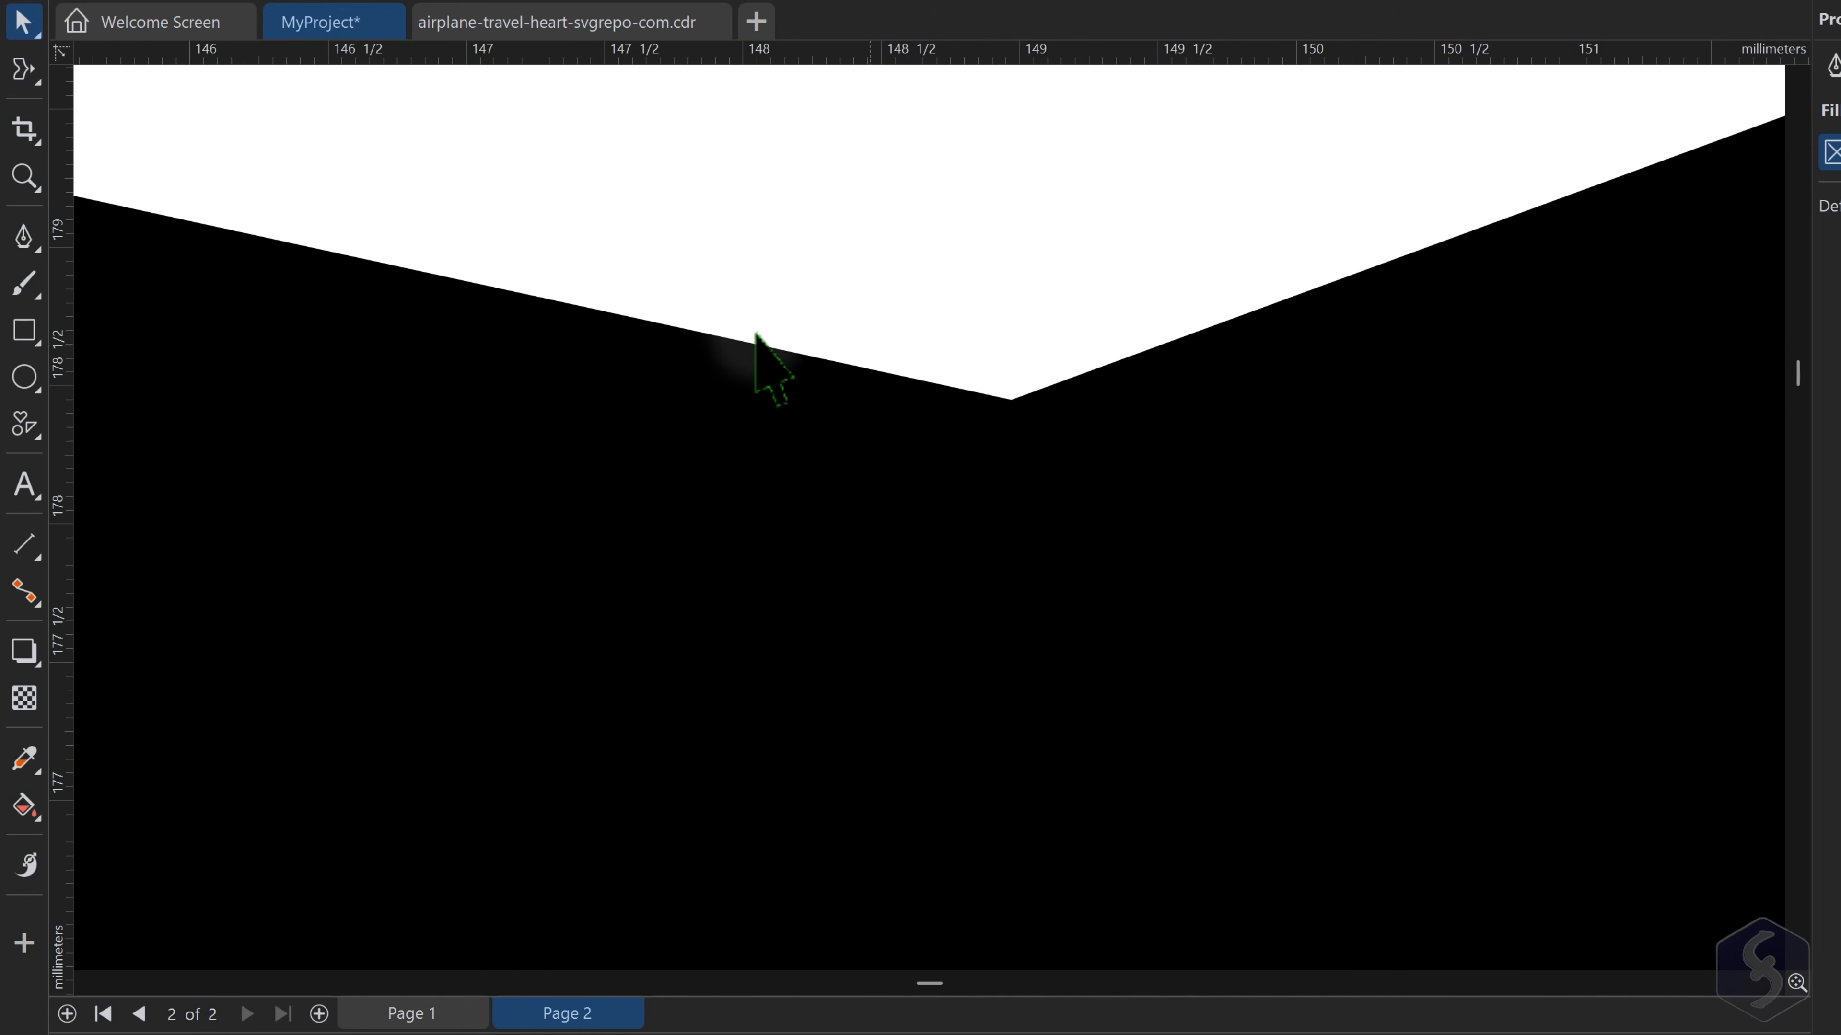
scroll(1068, 308, down, 3)
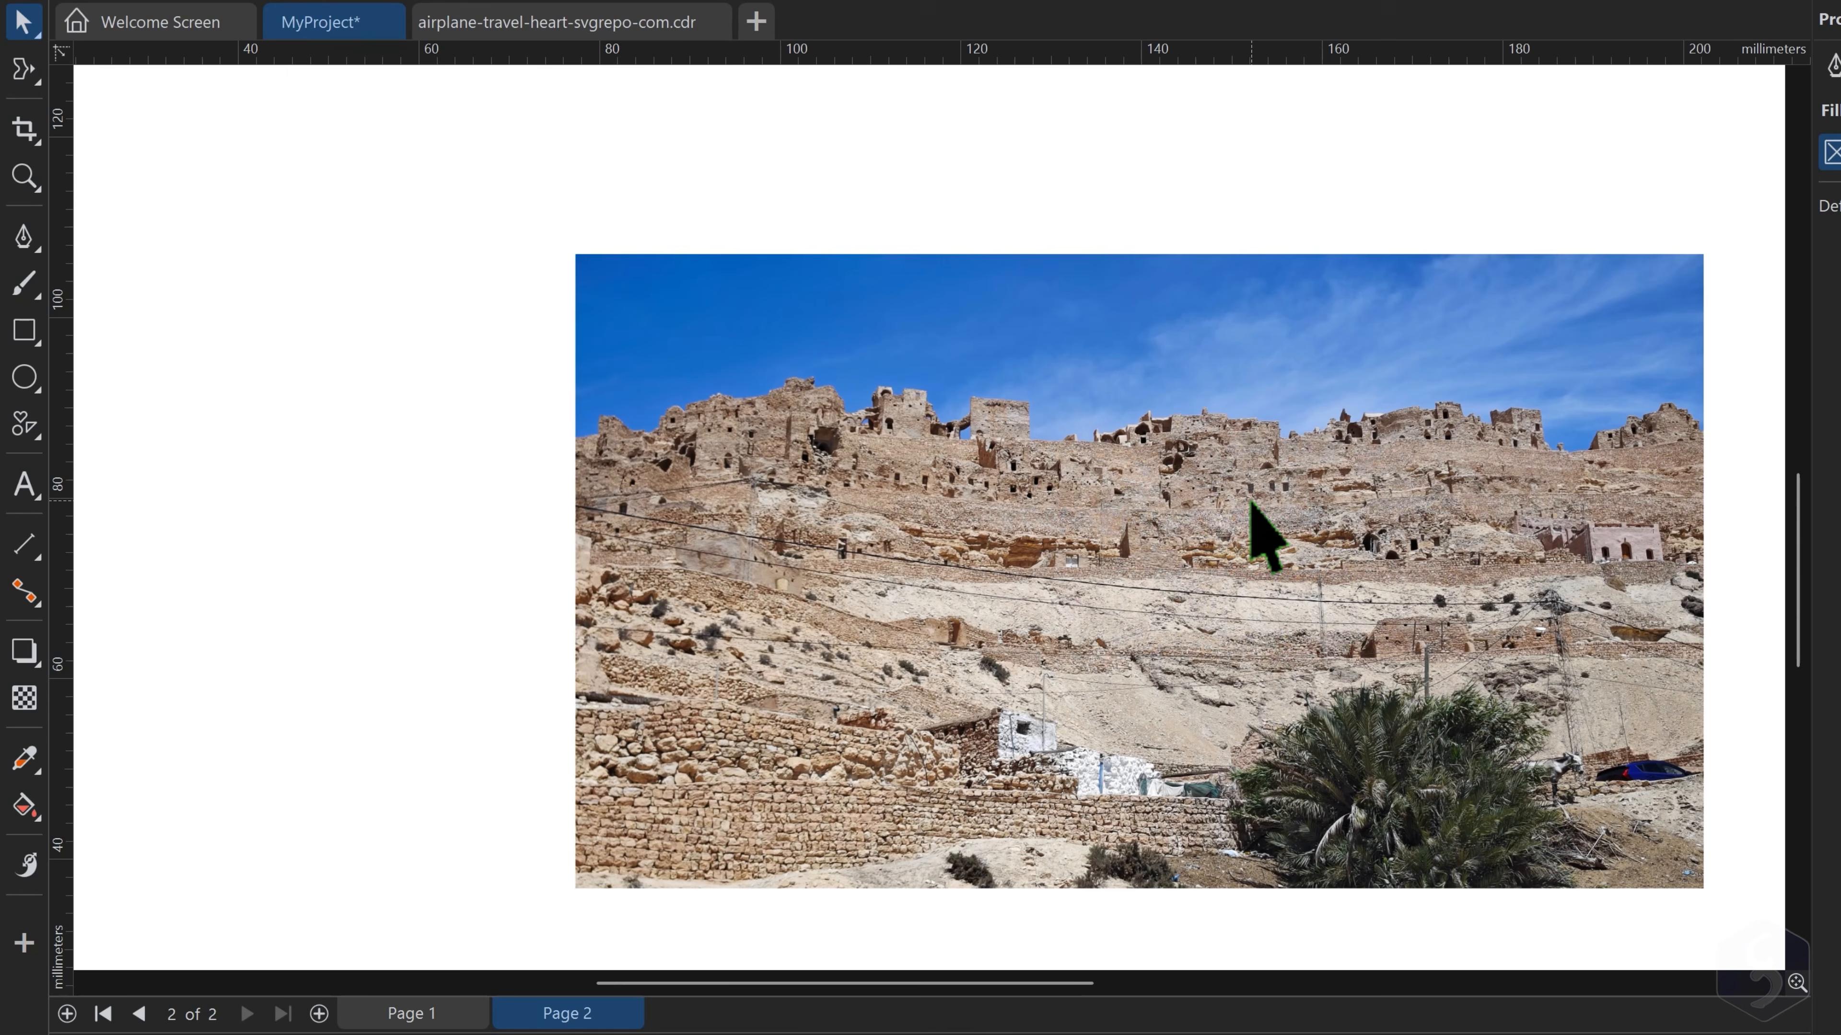
scroll(1130, 493, up, 5)
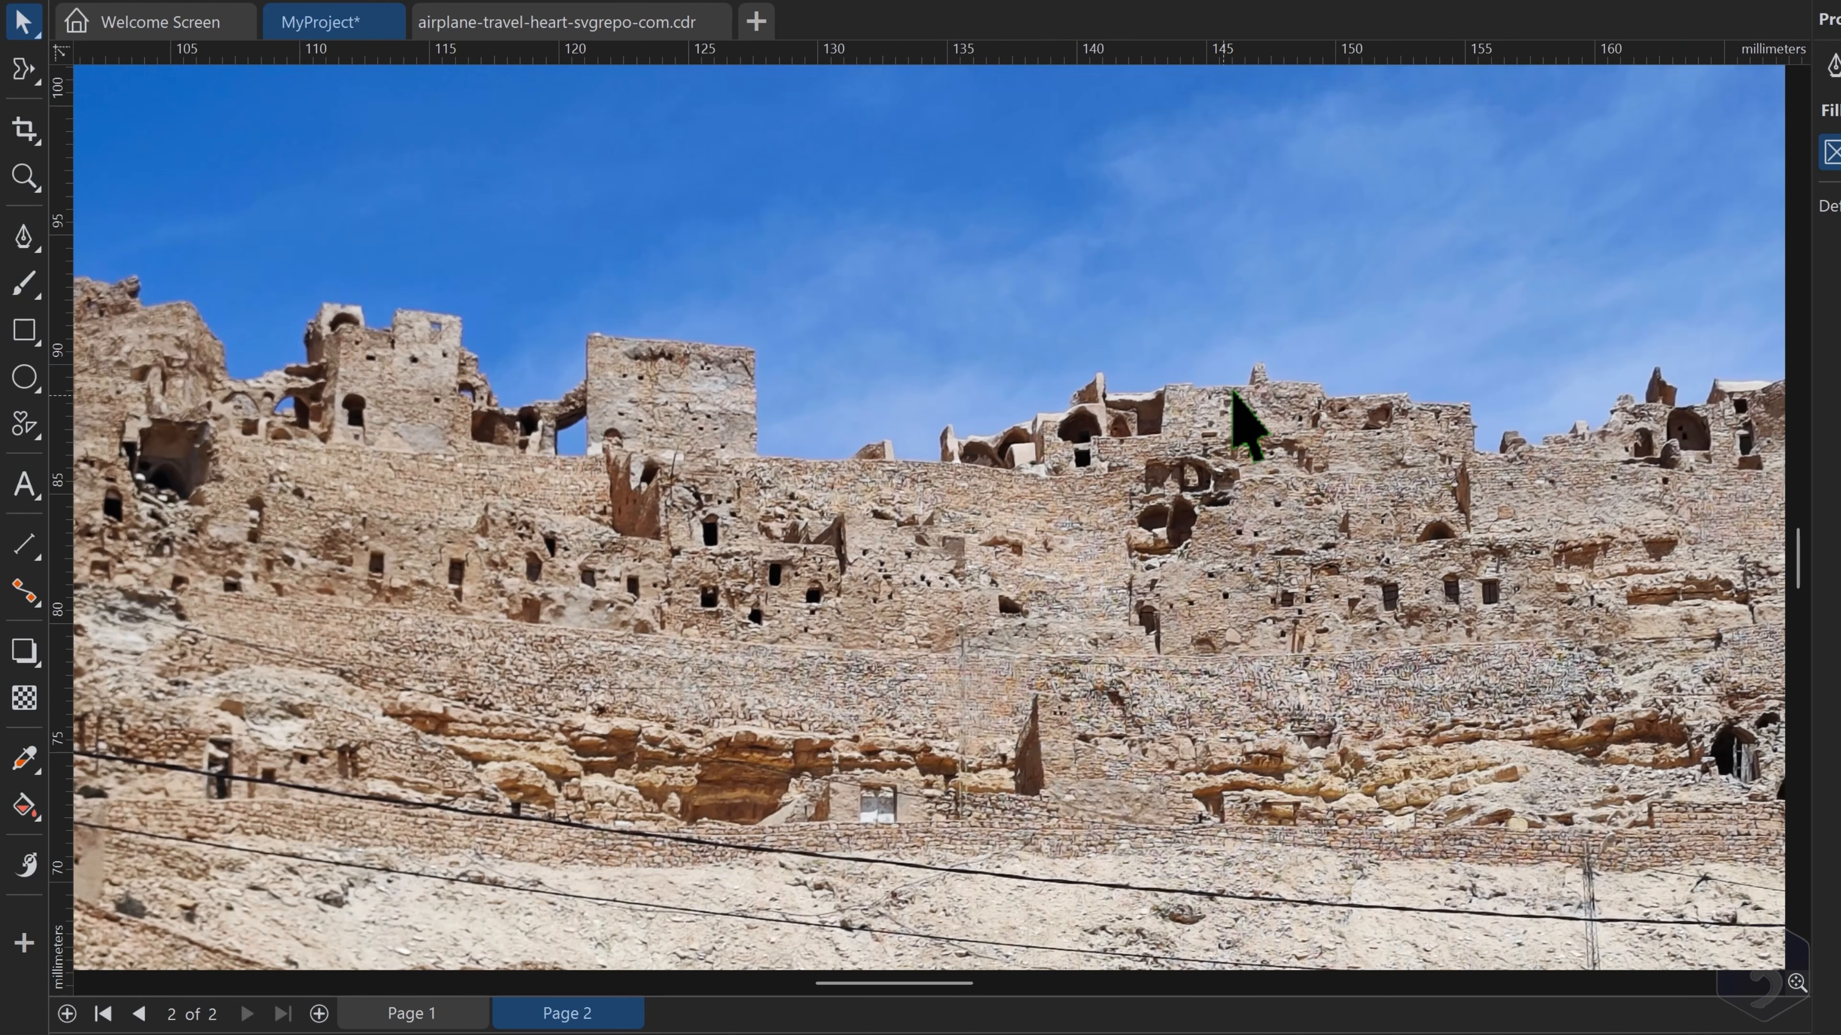
scroll(1236, 394, up, 8)
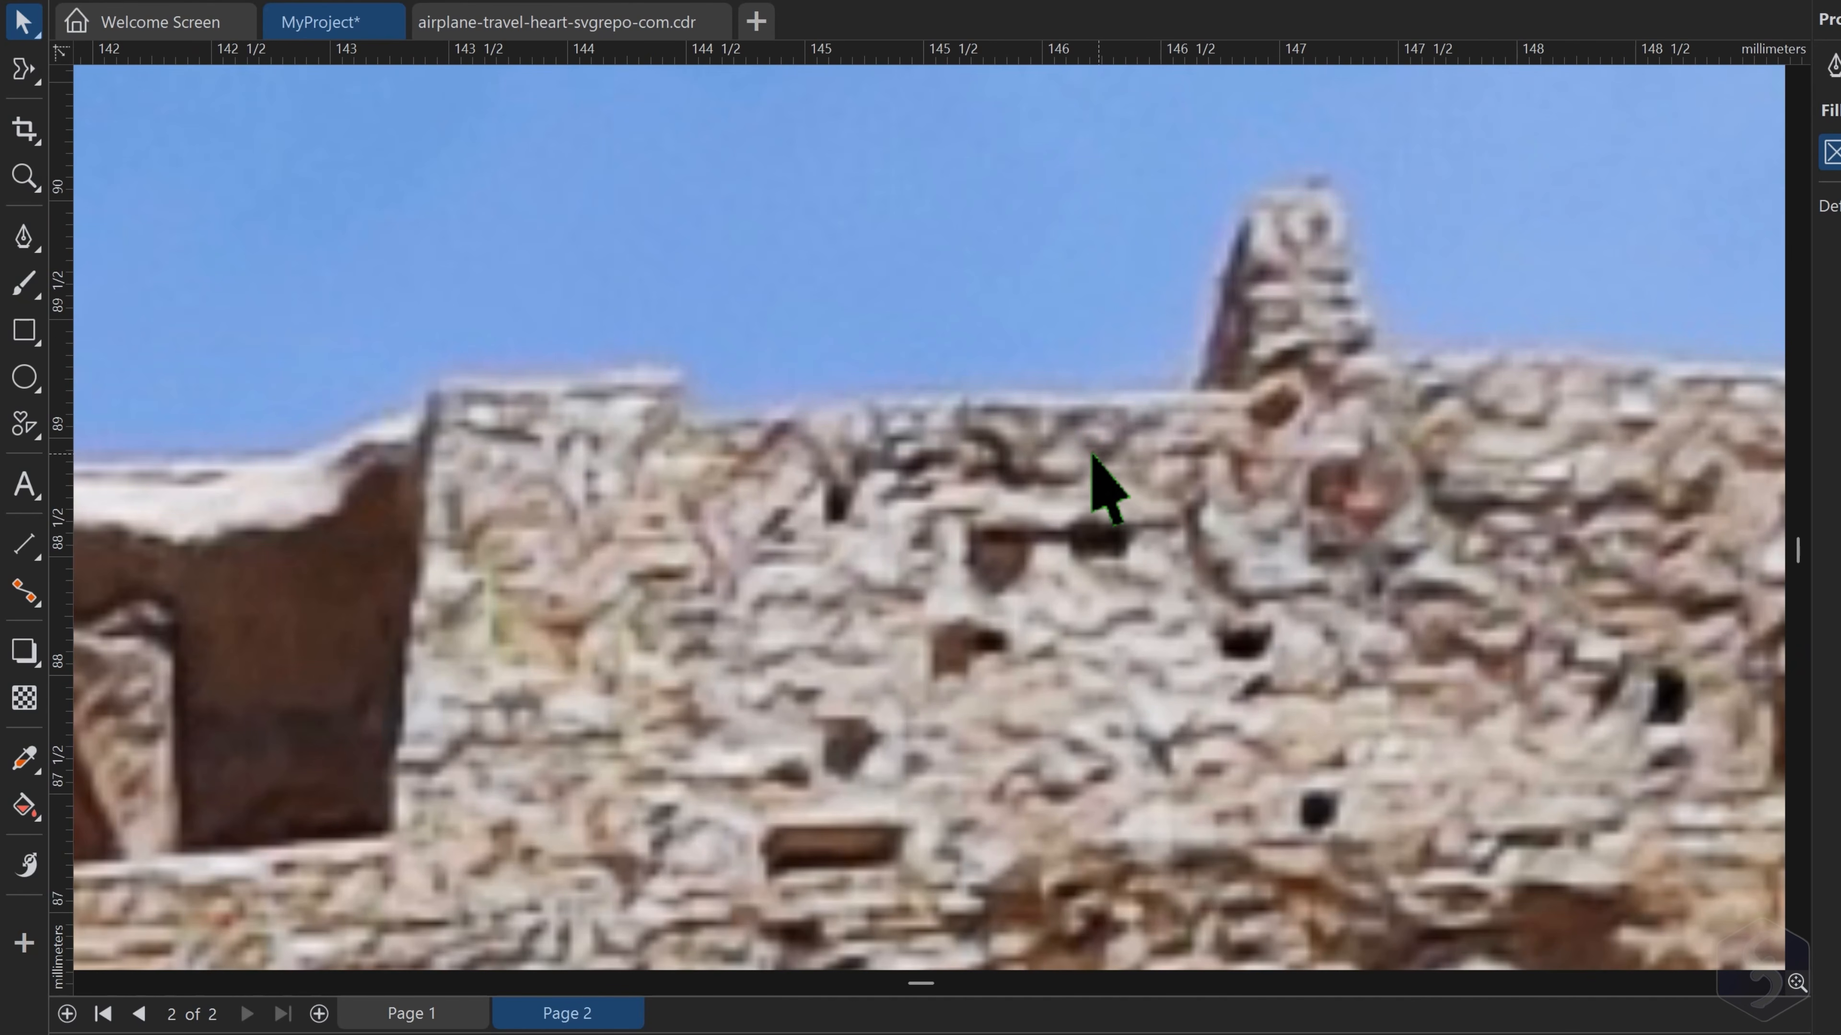
scroll(942, 464, up, 2)
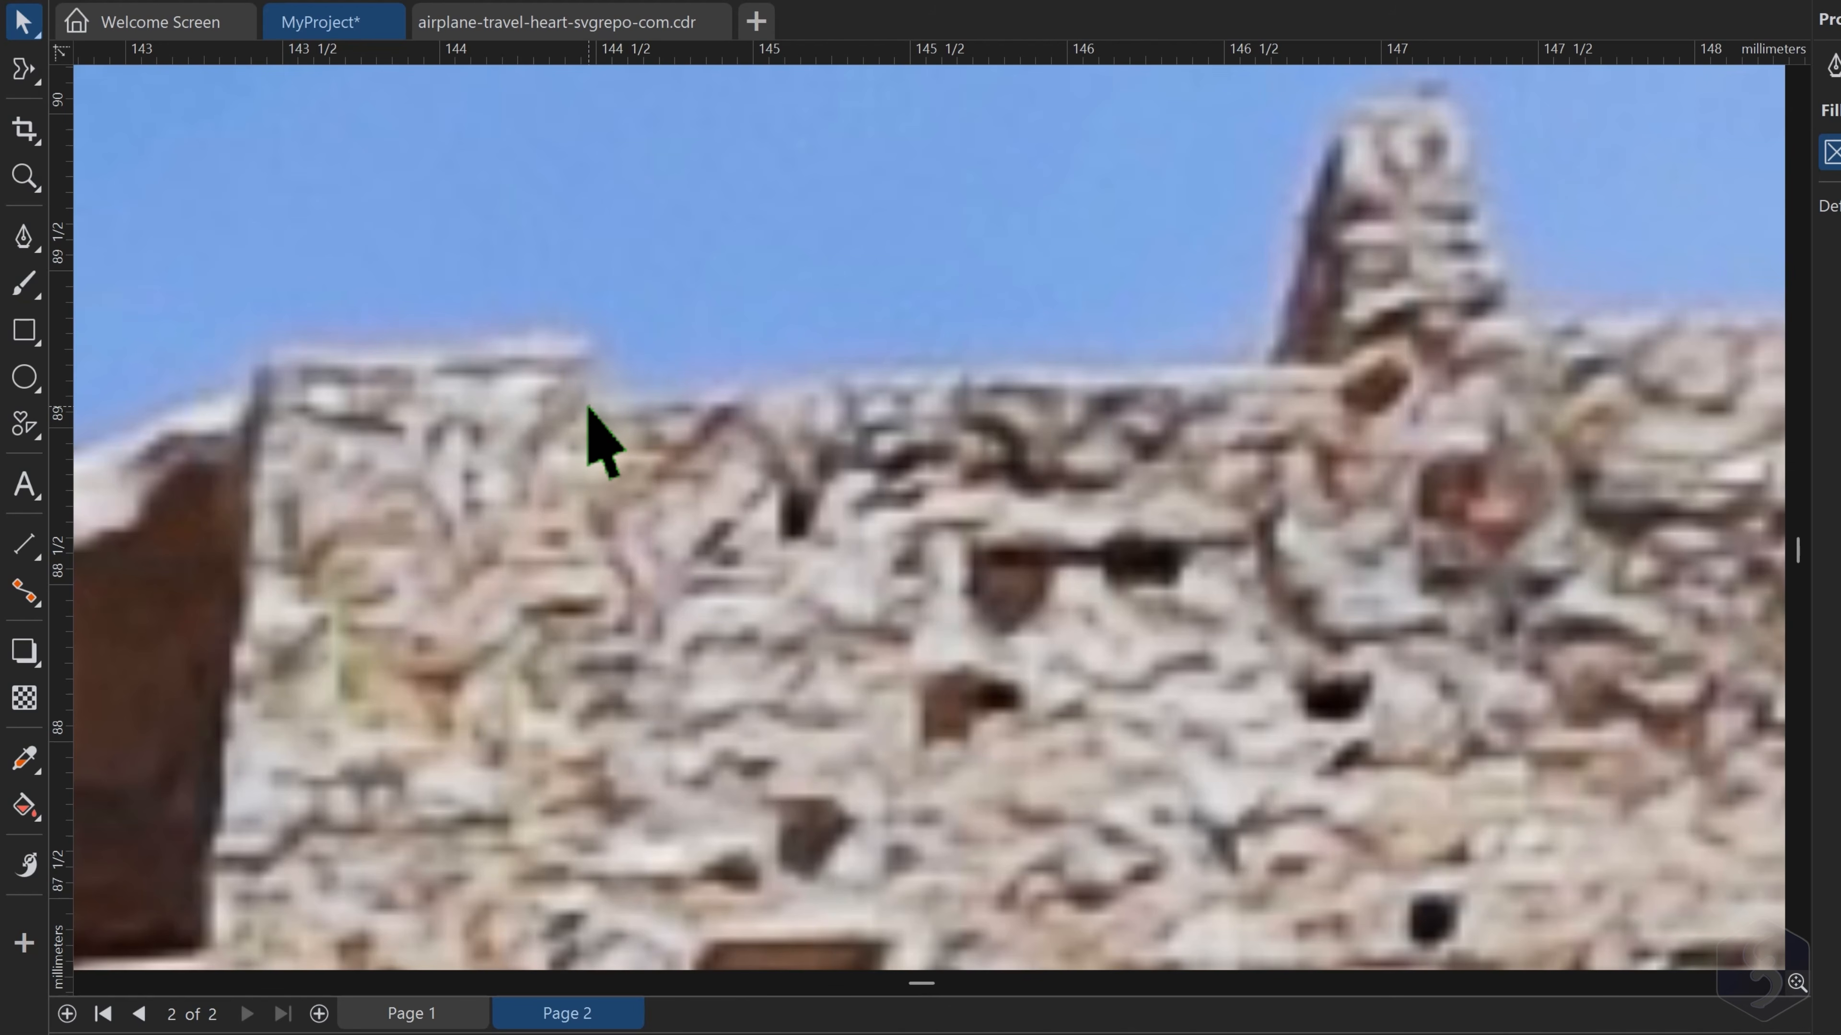
scroll(590, 413, down, 3)
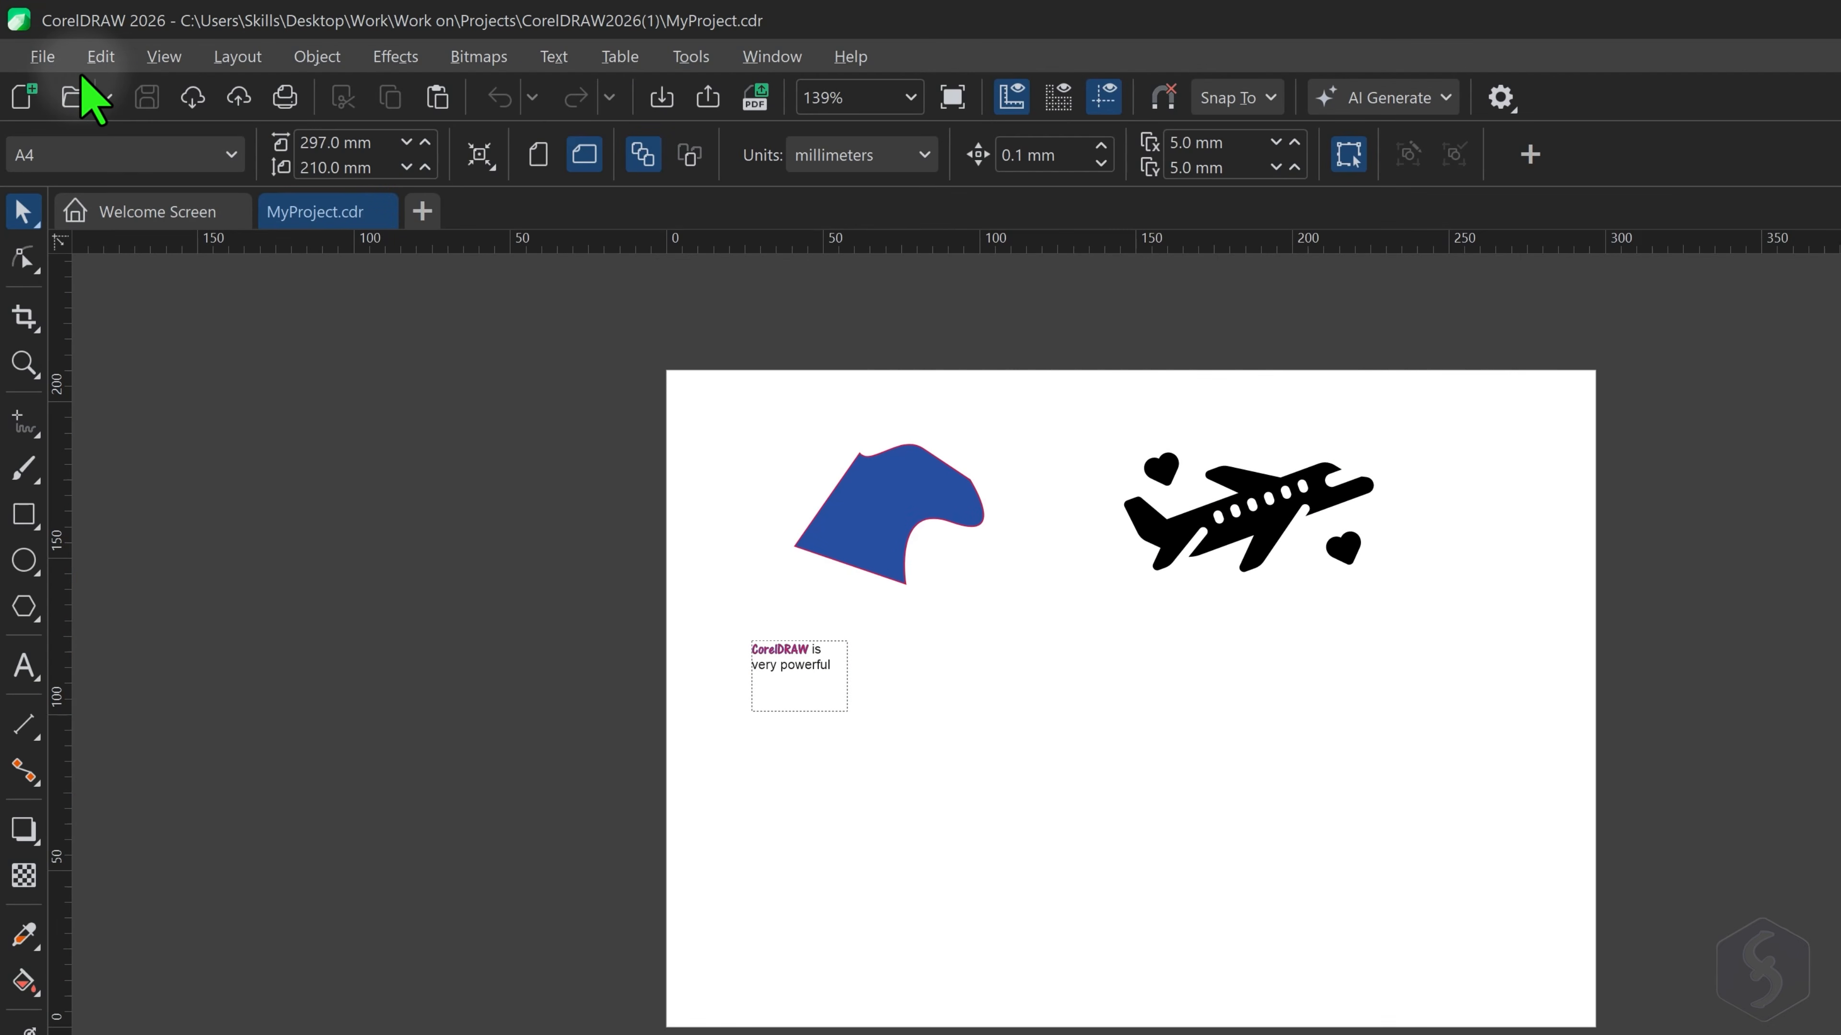
Import IMG_20250425_075149.jpg and place it below the airplane at about 116 mm wide and 65 mm high
click(42, 57)
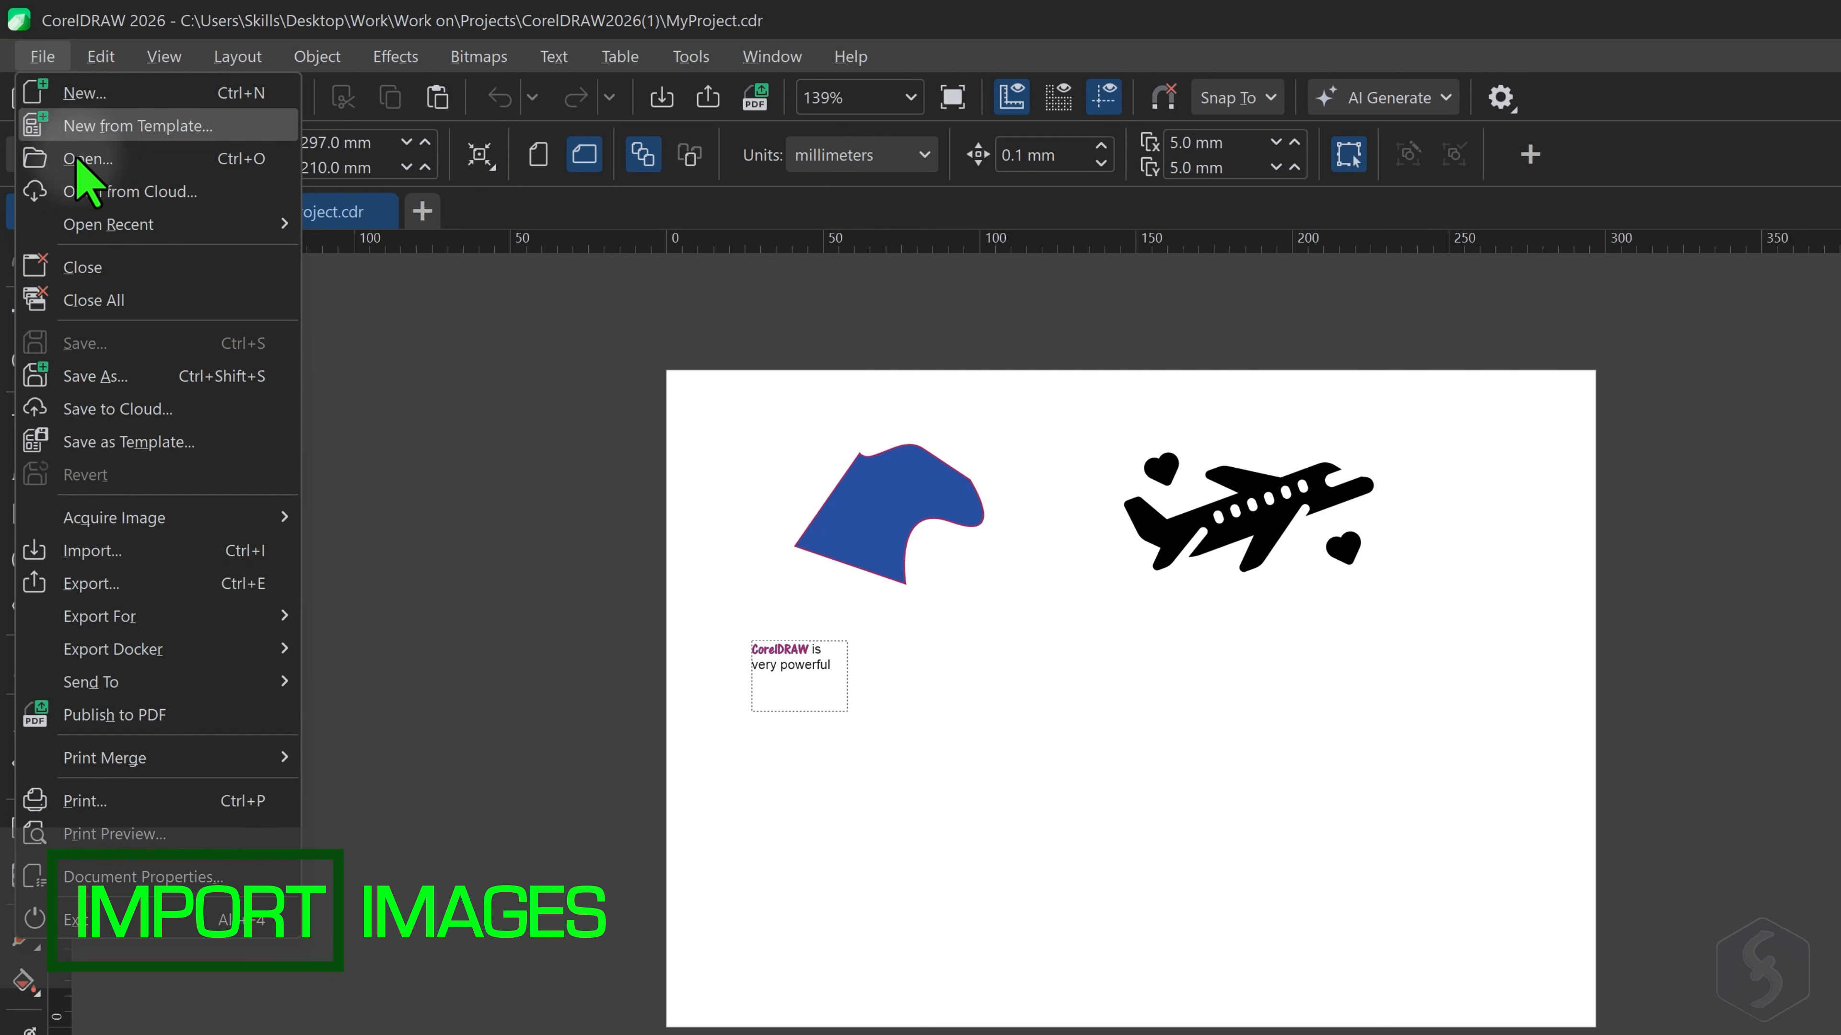
click(93, 553)
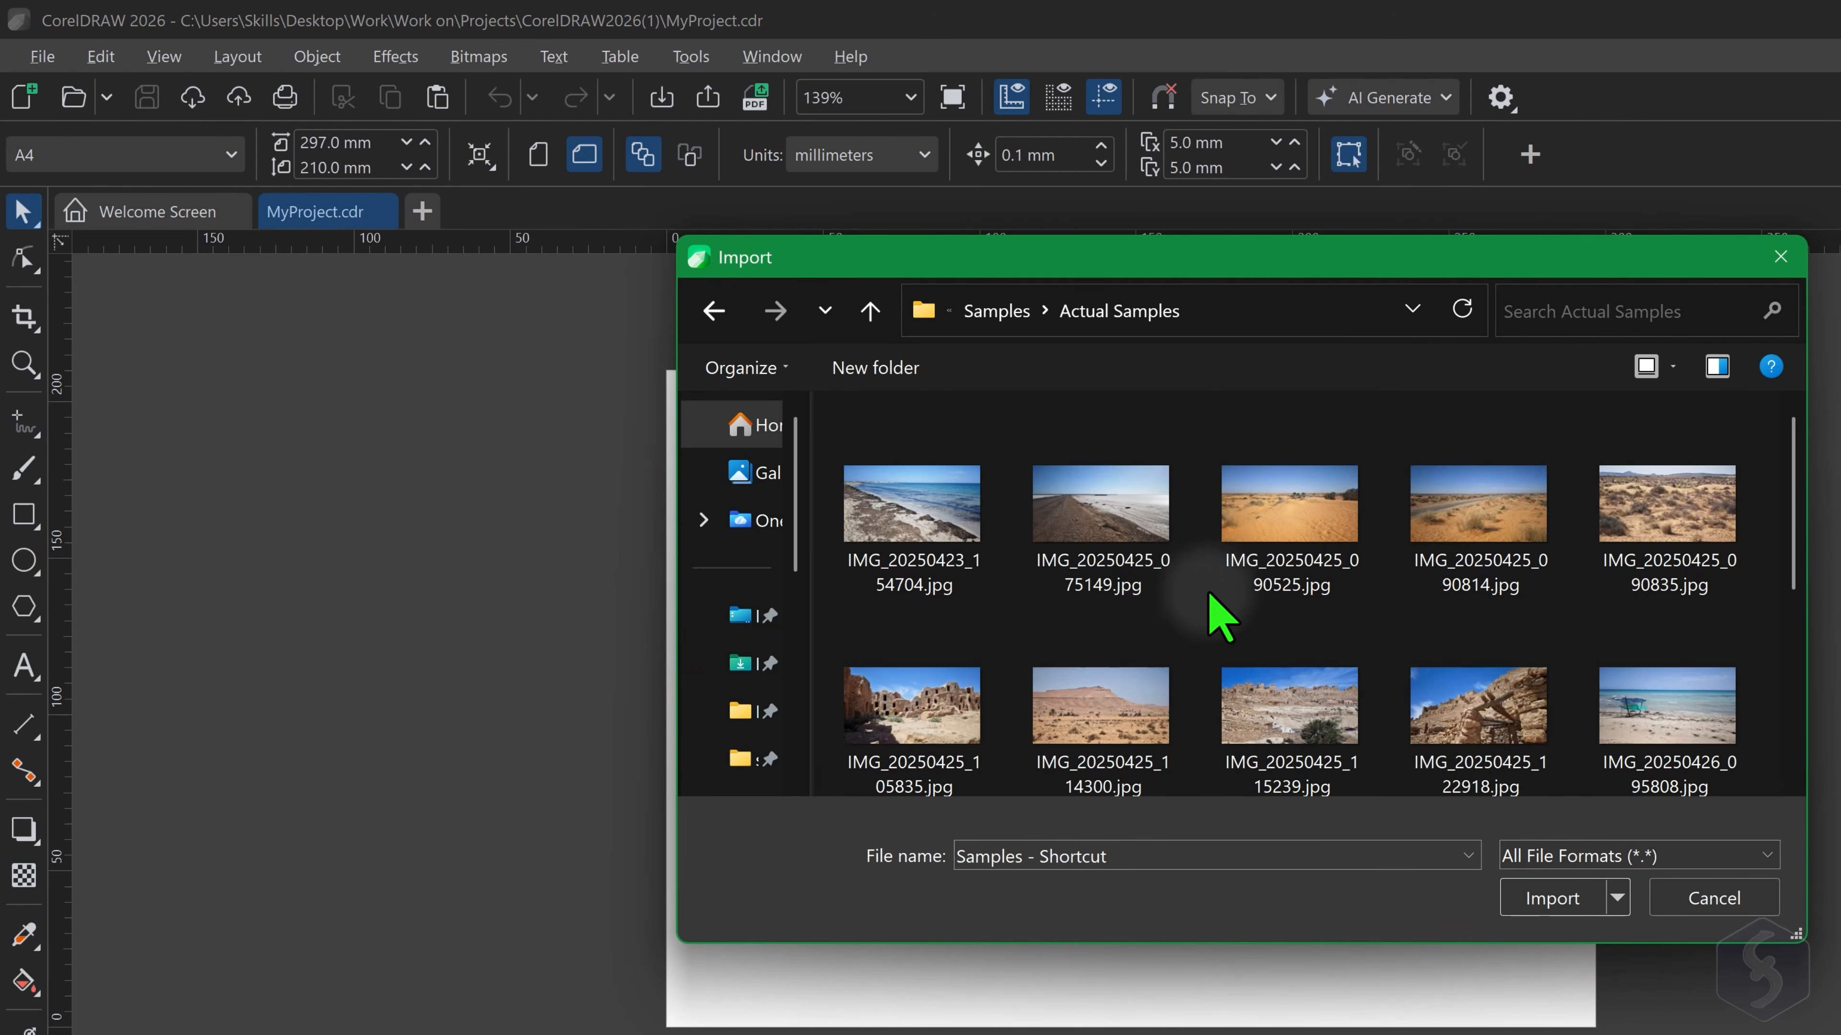
click(1146, 540)
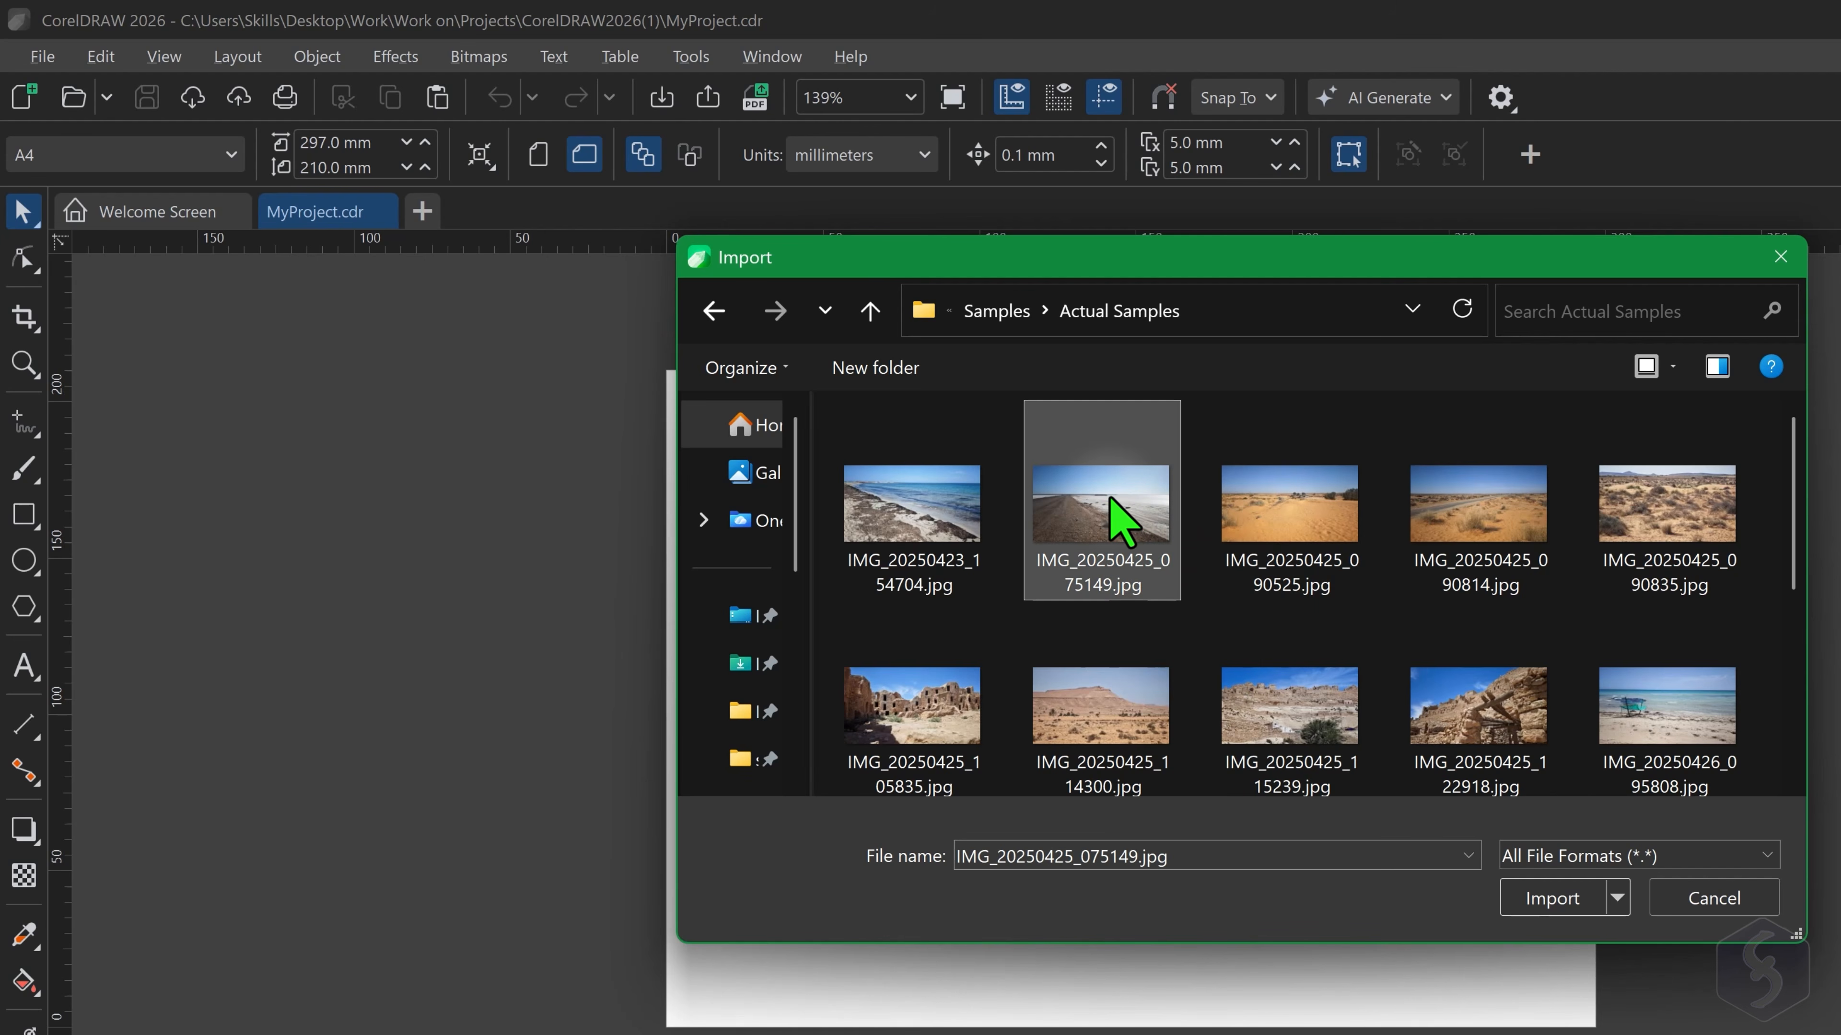
click(1593, 898)
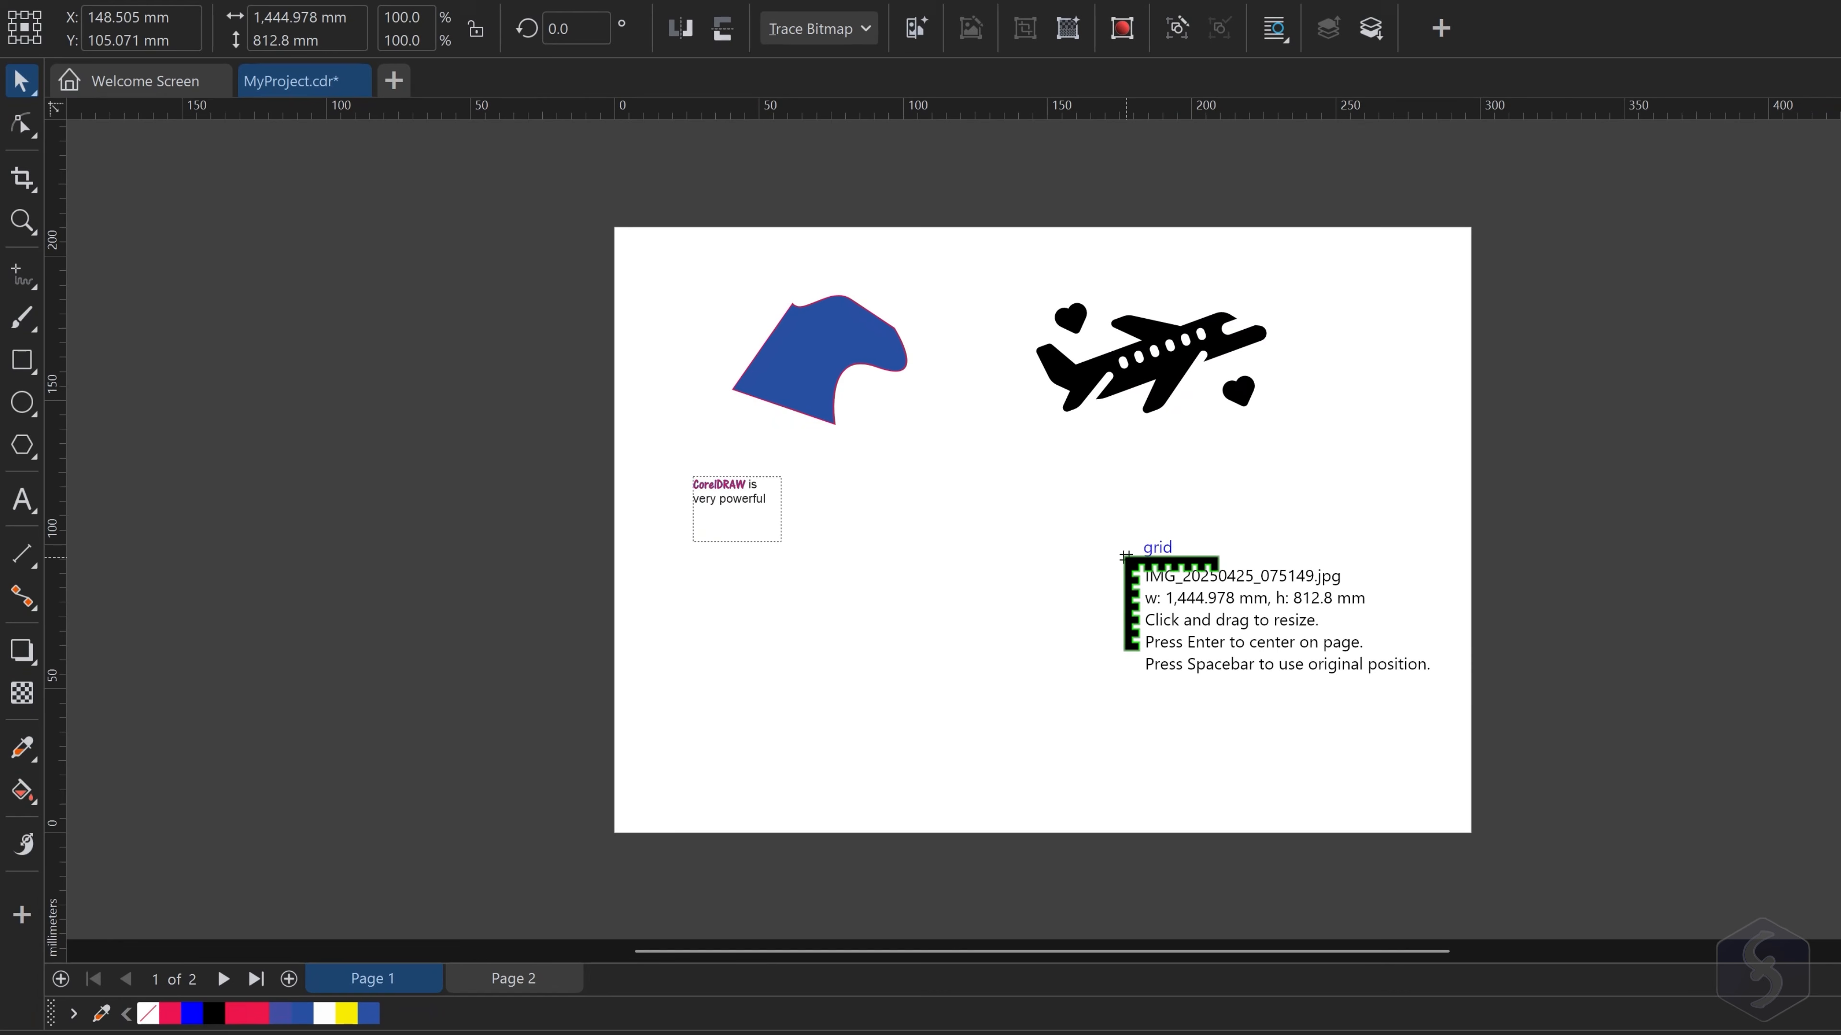
scroll(1124, 556, up, 2)
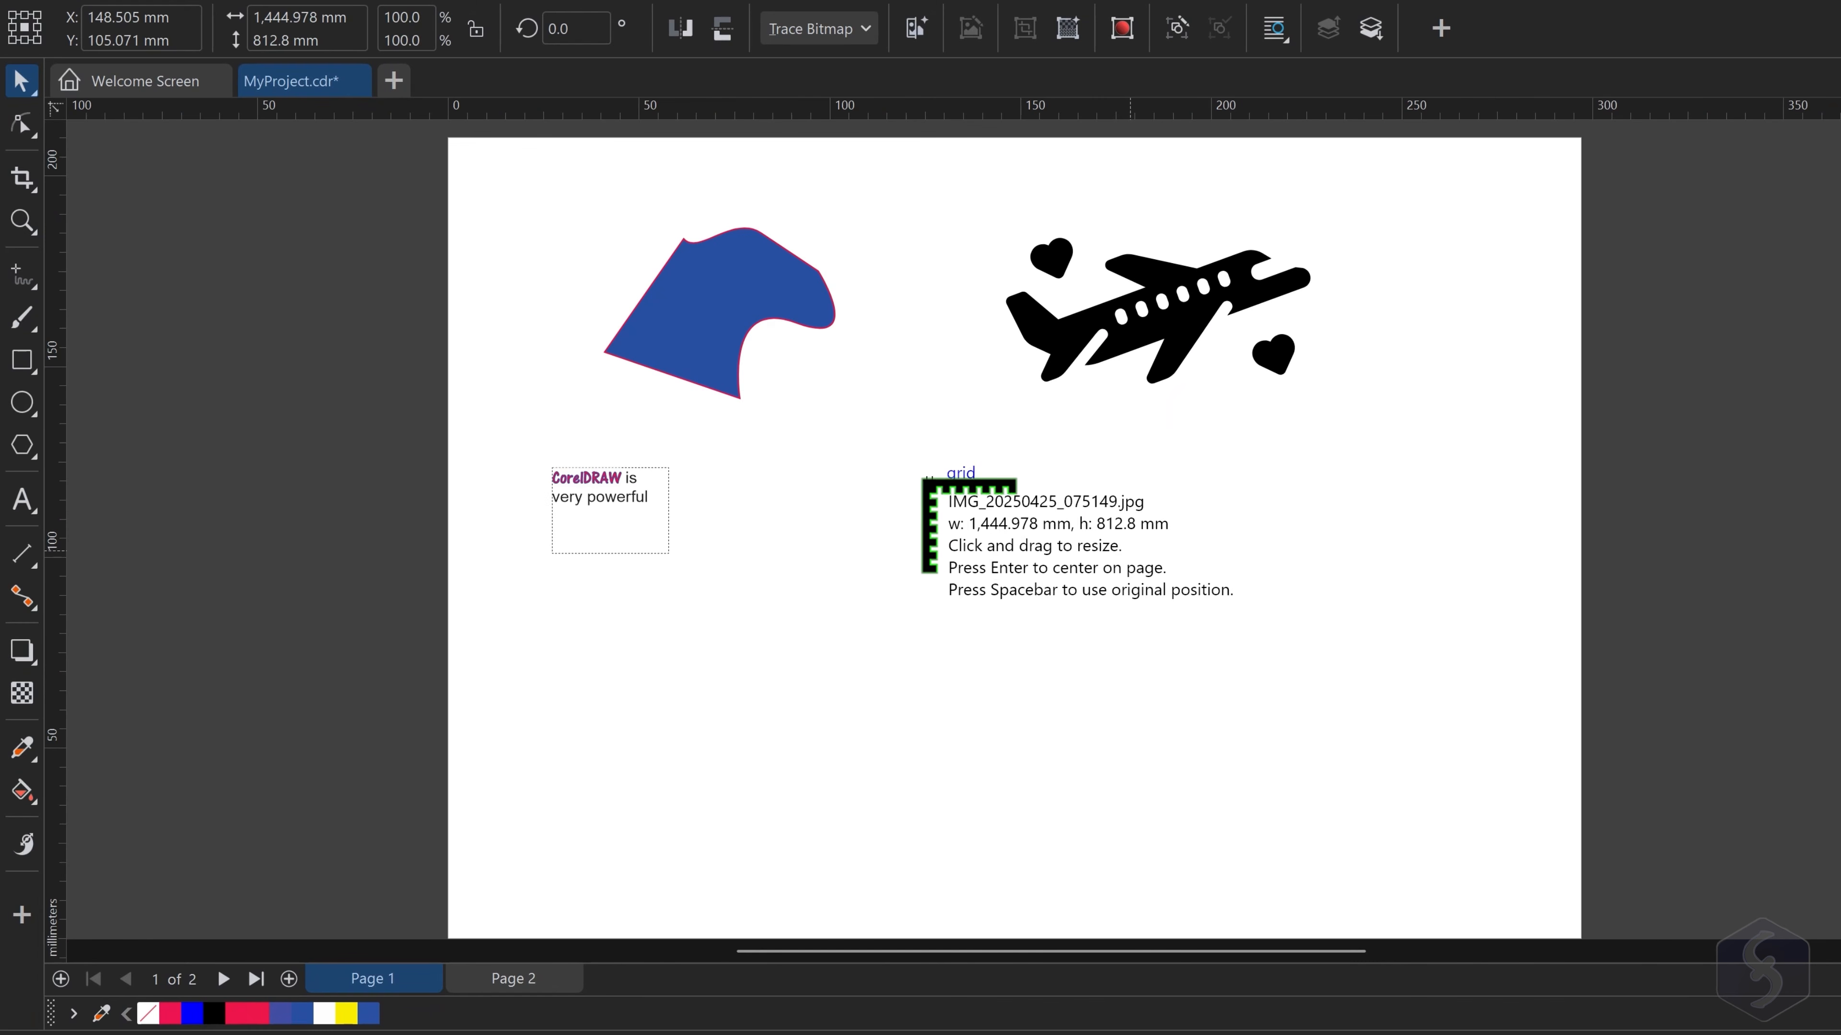
drag(921, 479, 1364, 728)
scroll(1345, 680, up, 7)
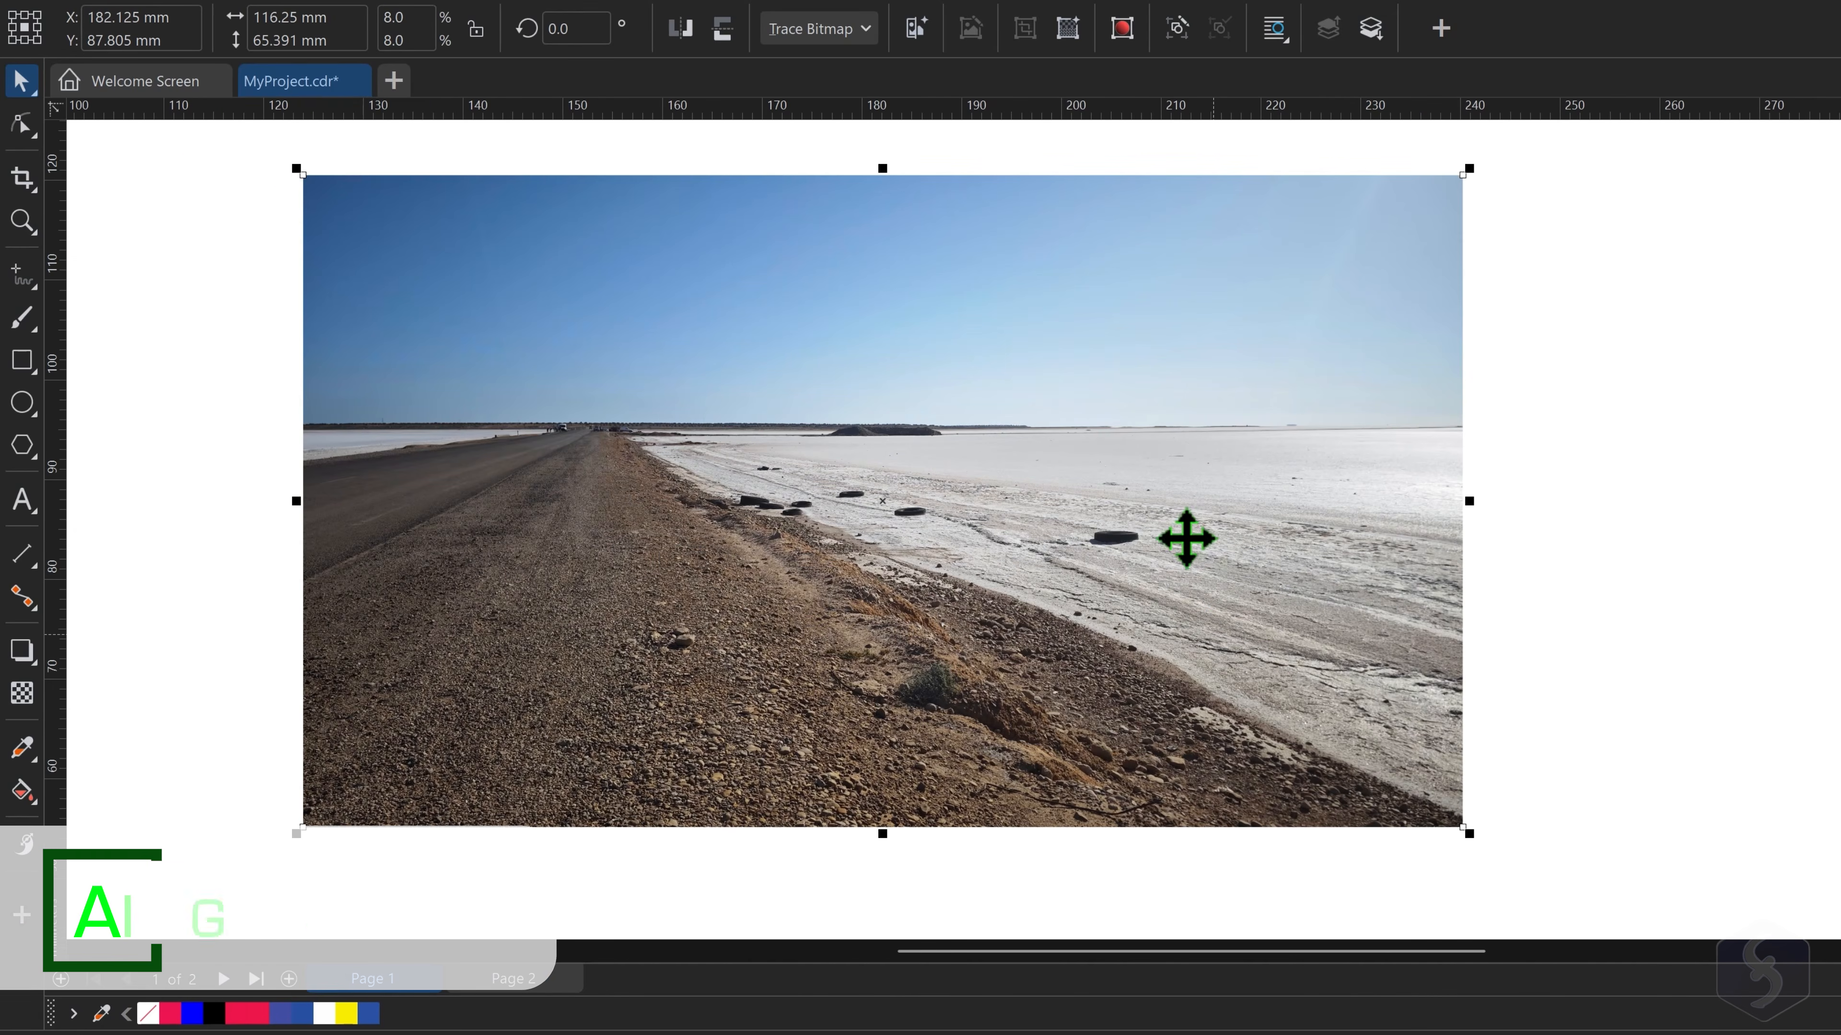
Open the AI image generator and choose the Nano Banana model for creating an image
scroll(930, 637, down, 1)
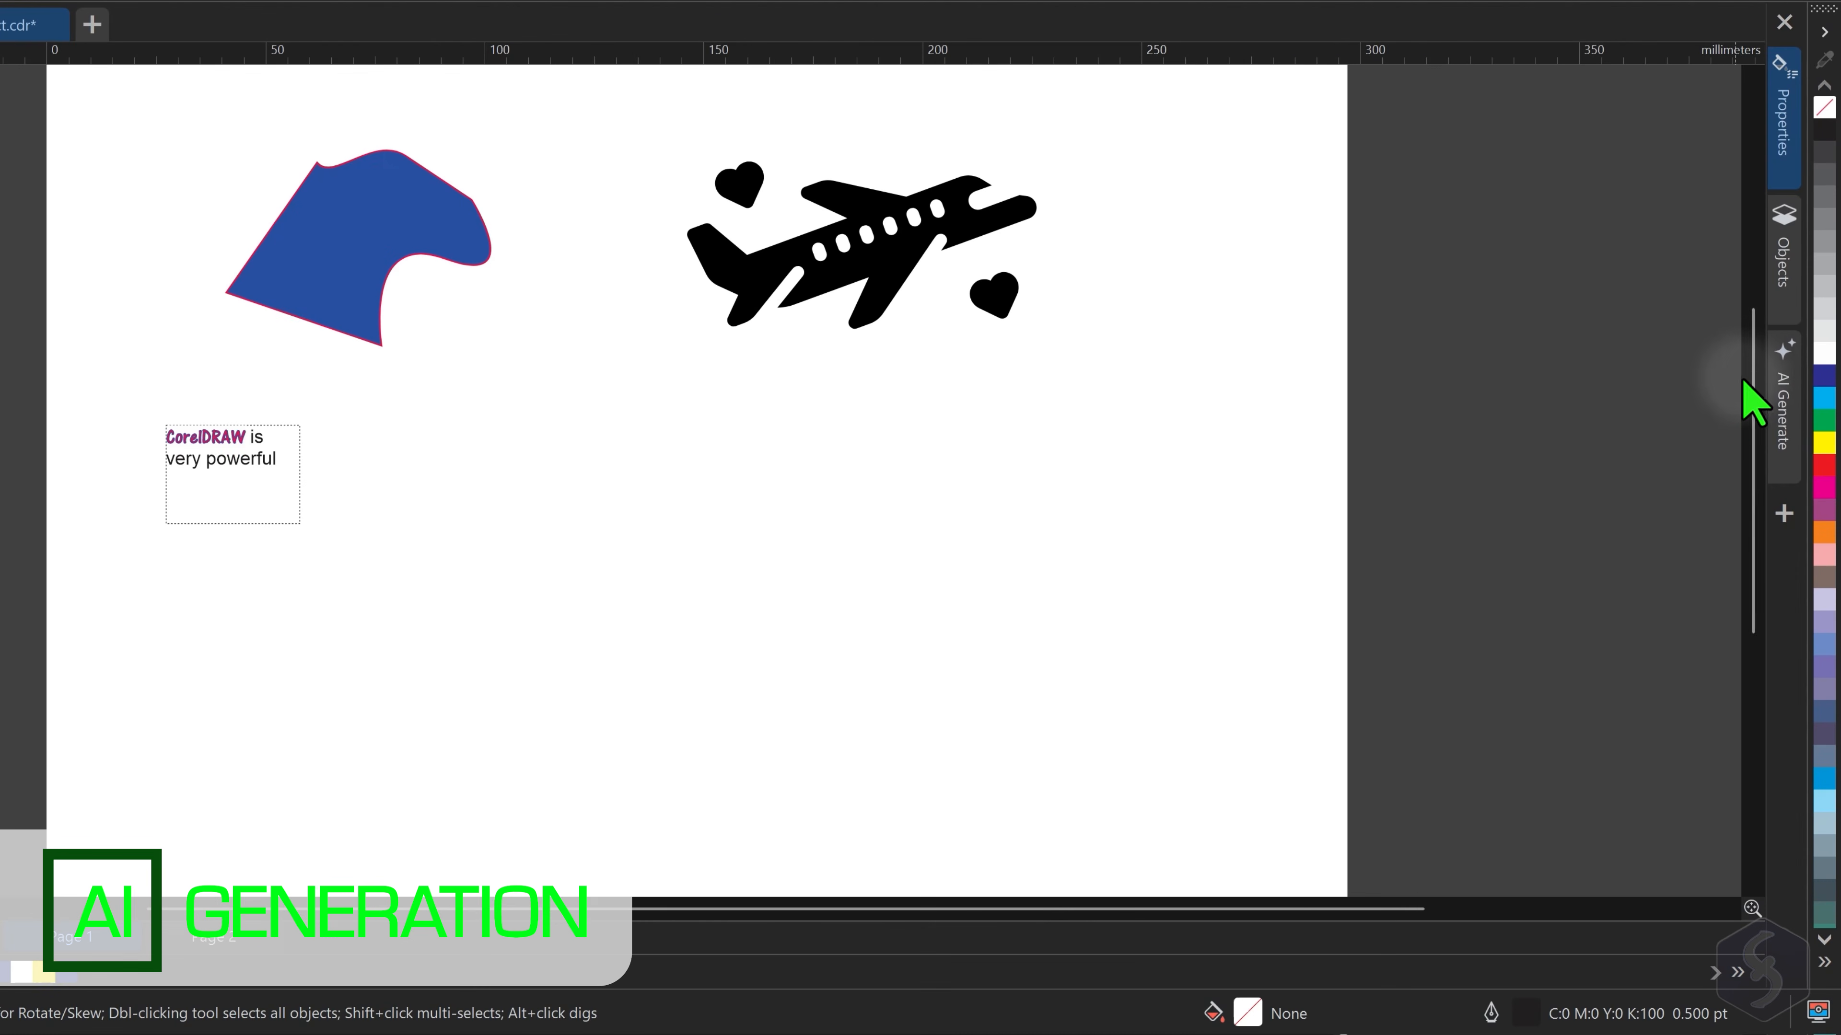
click(1785, 395)
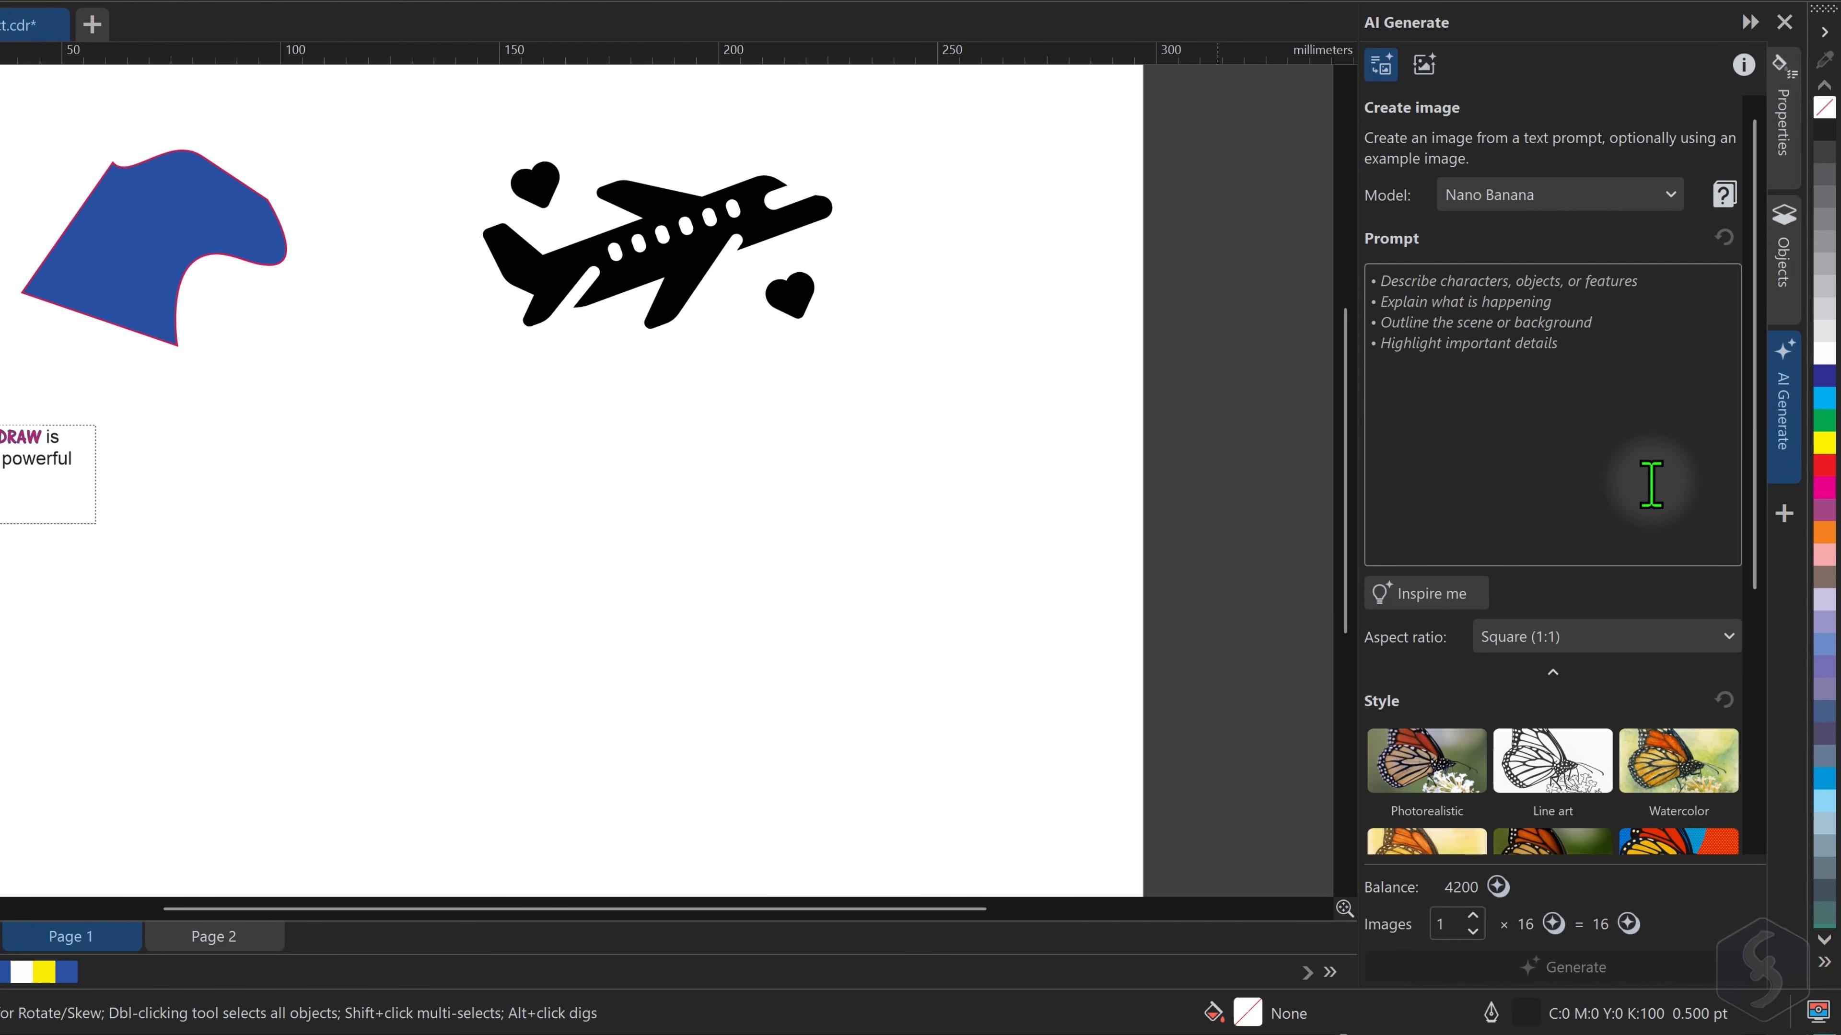
click(1601, 195)
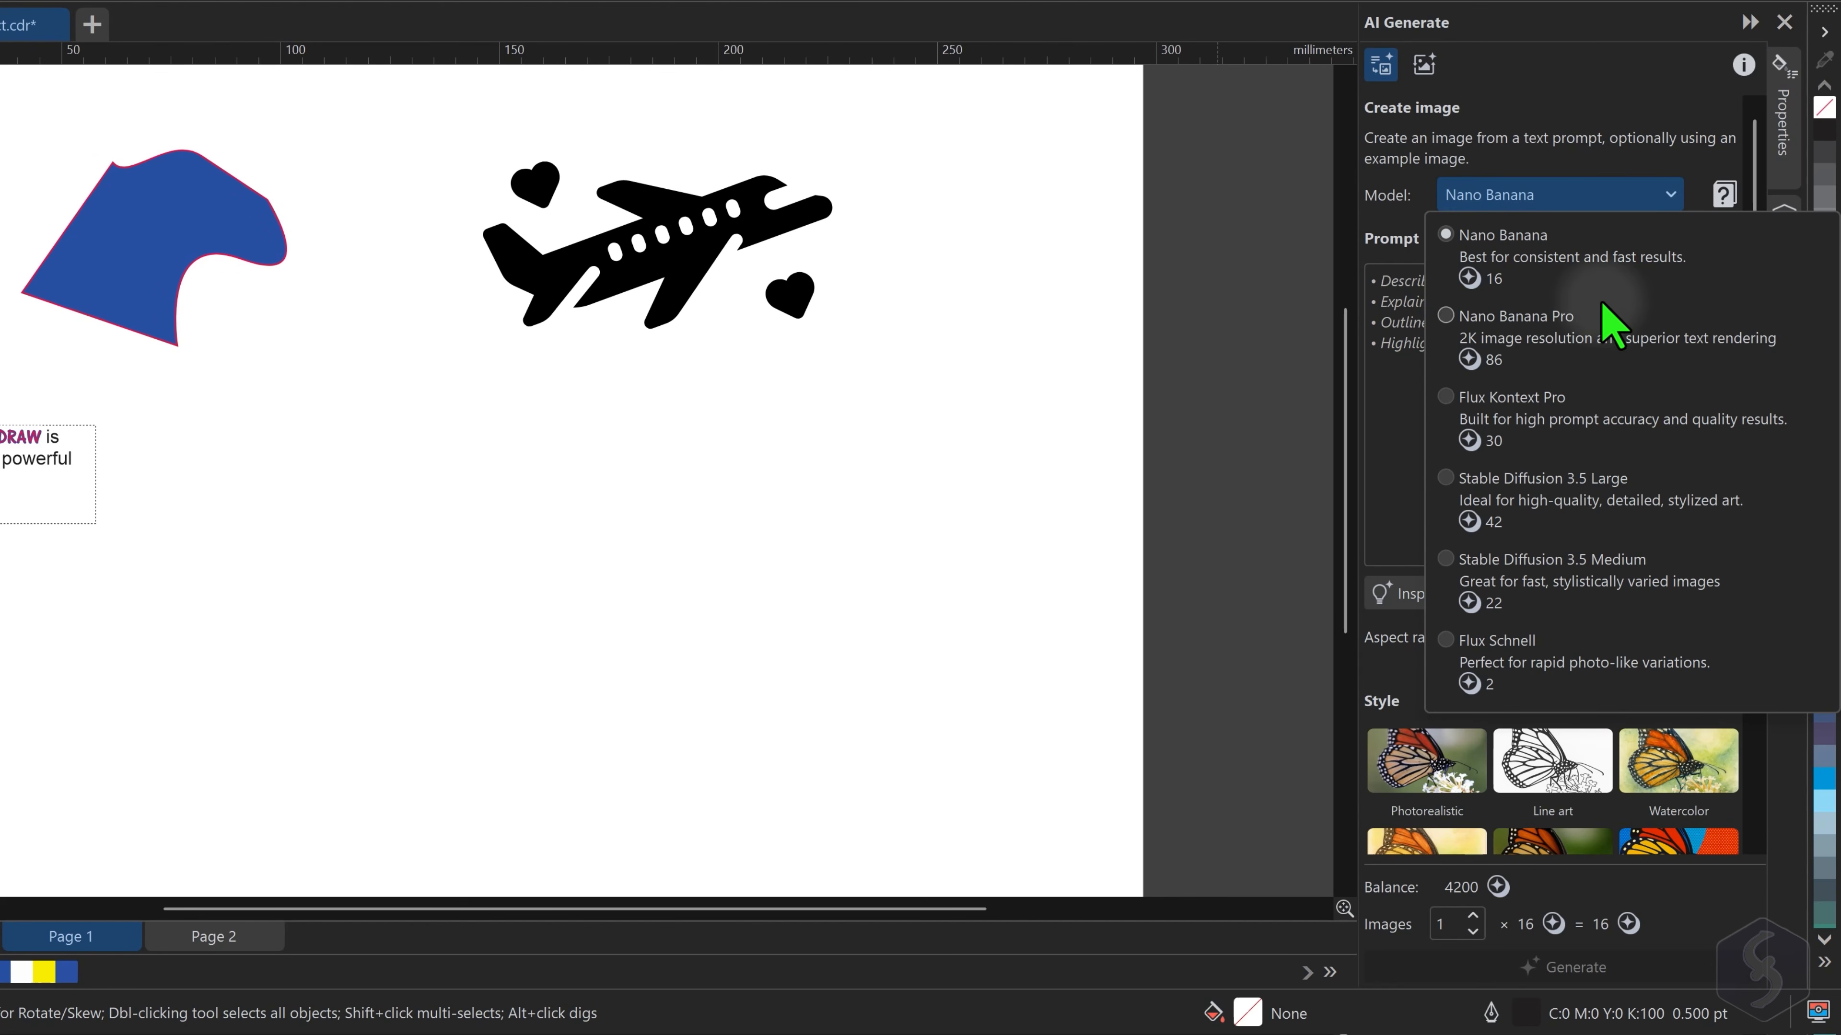
click(1588, 252)
Enter a detailed prompt starting "A peaceful woman meditating on her back on a smooth rock in the Himalaya mountains" and ending "wide landscape composition"
click(1419, 288)
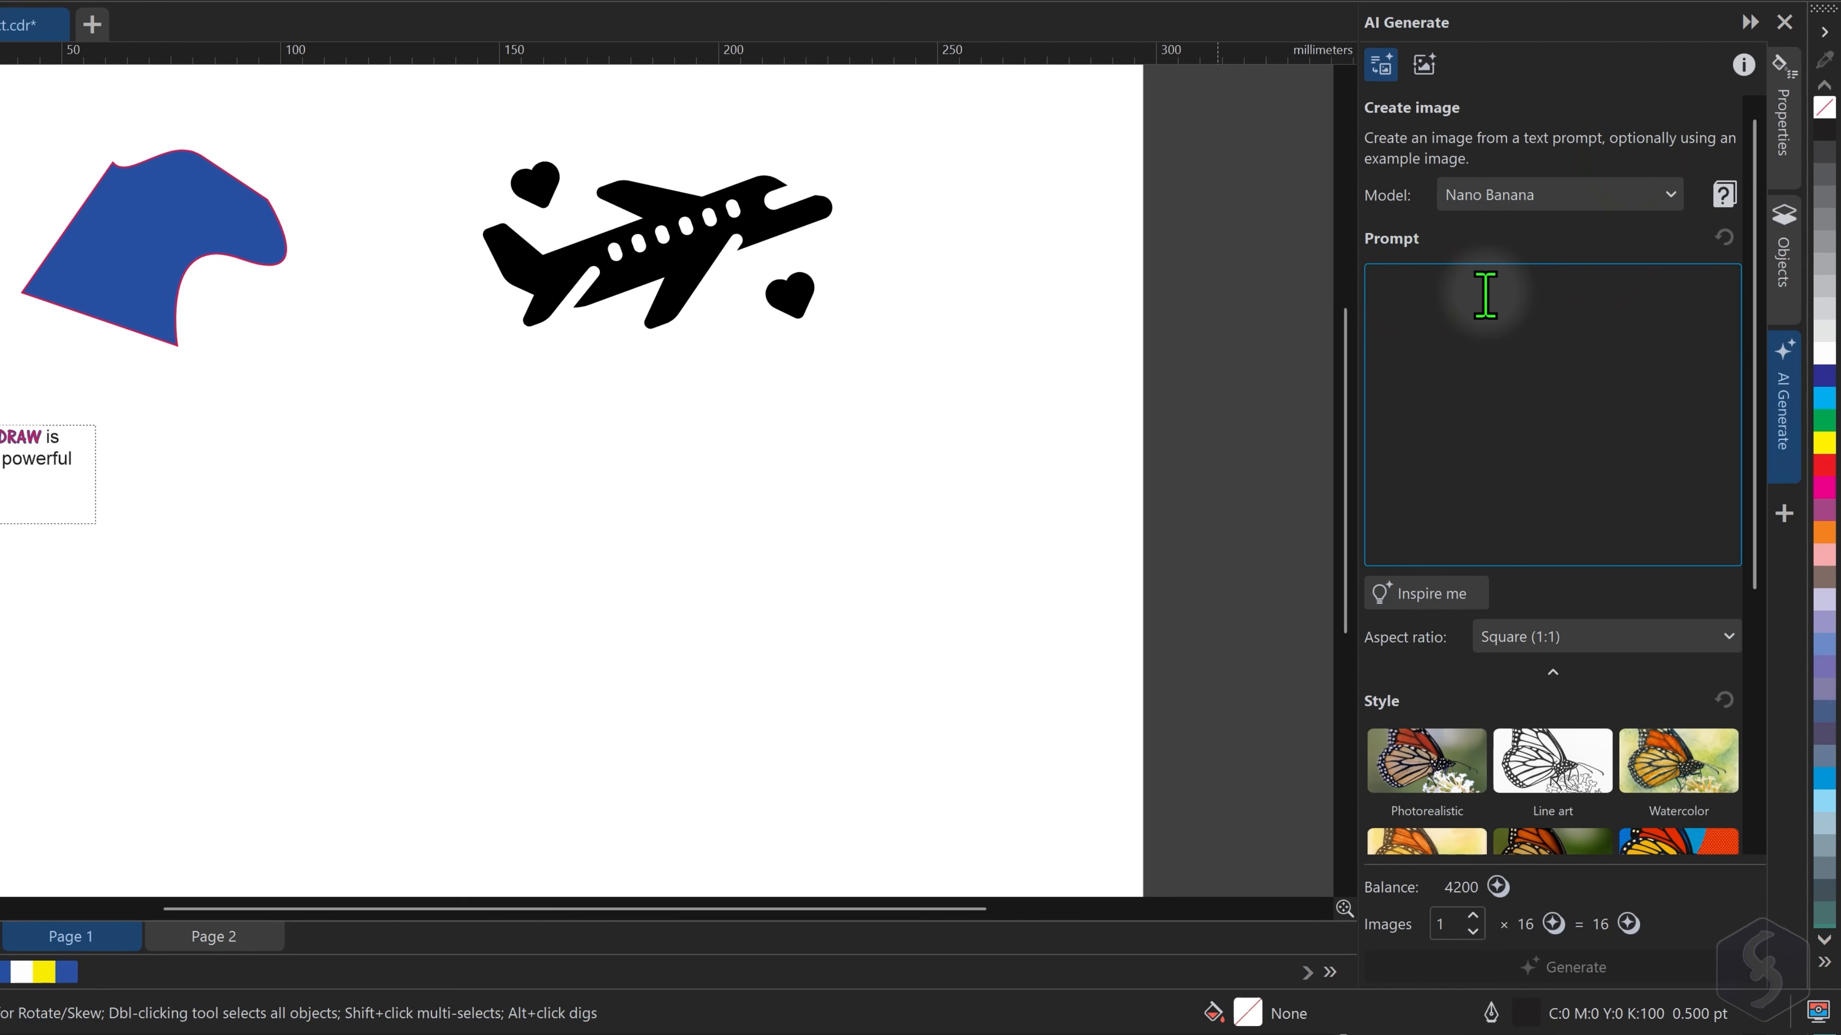
click(1534, 290)
text(A peaceful woman)
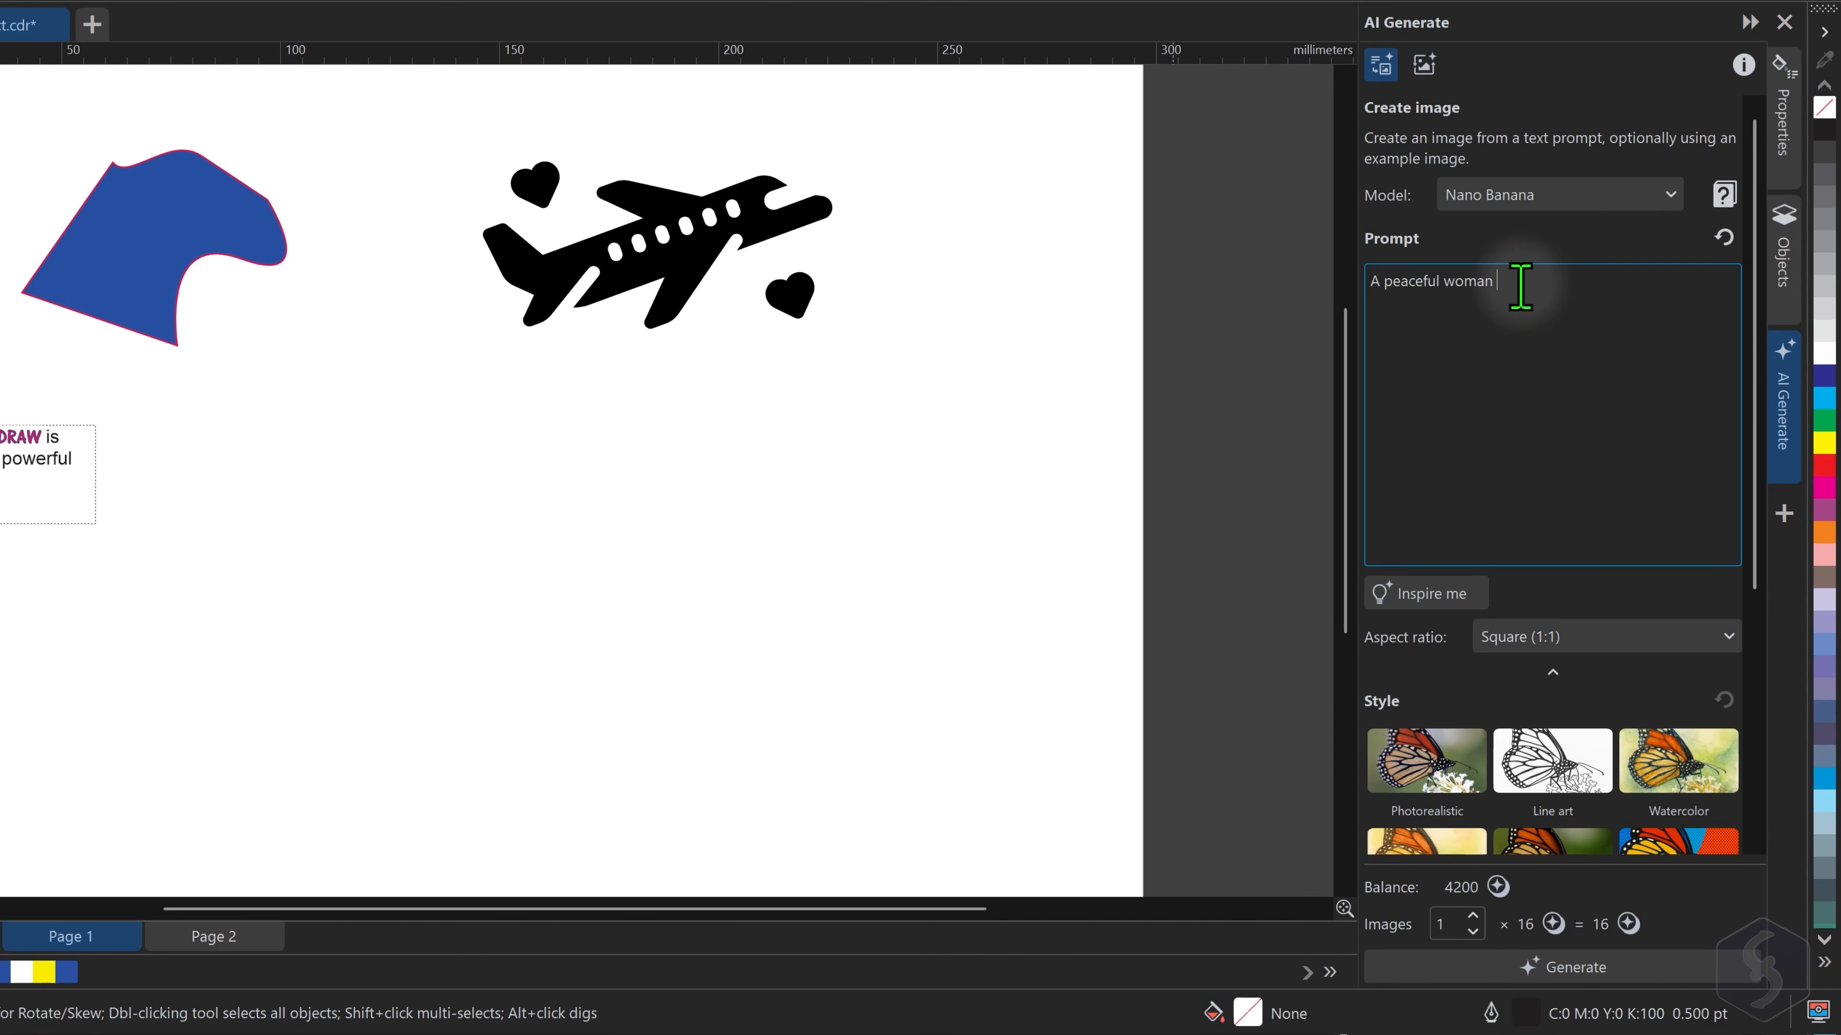
text(meditating on her back on a smooth rock in the Himalaya mountains, eyes closed, relaxed posture, long hair gently spread around her head. The camera view from above, showing her lying under the warm sunlight. Surrounding landscape with massive Himalayan peaks, snow-covered mountains, blue sky, soft clouds drifting slowly. Warm golden sunlight illuminating her face and body, serene atmosphere, spiritual and calm mood. Natural colors, cinematic lighting, ultra-realistic photography style, high detail, 4K resolution, wide landscape composition.)
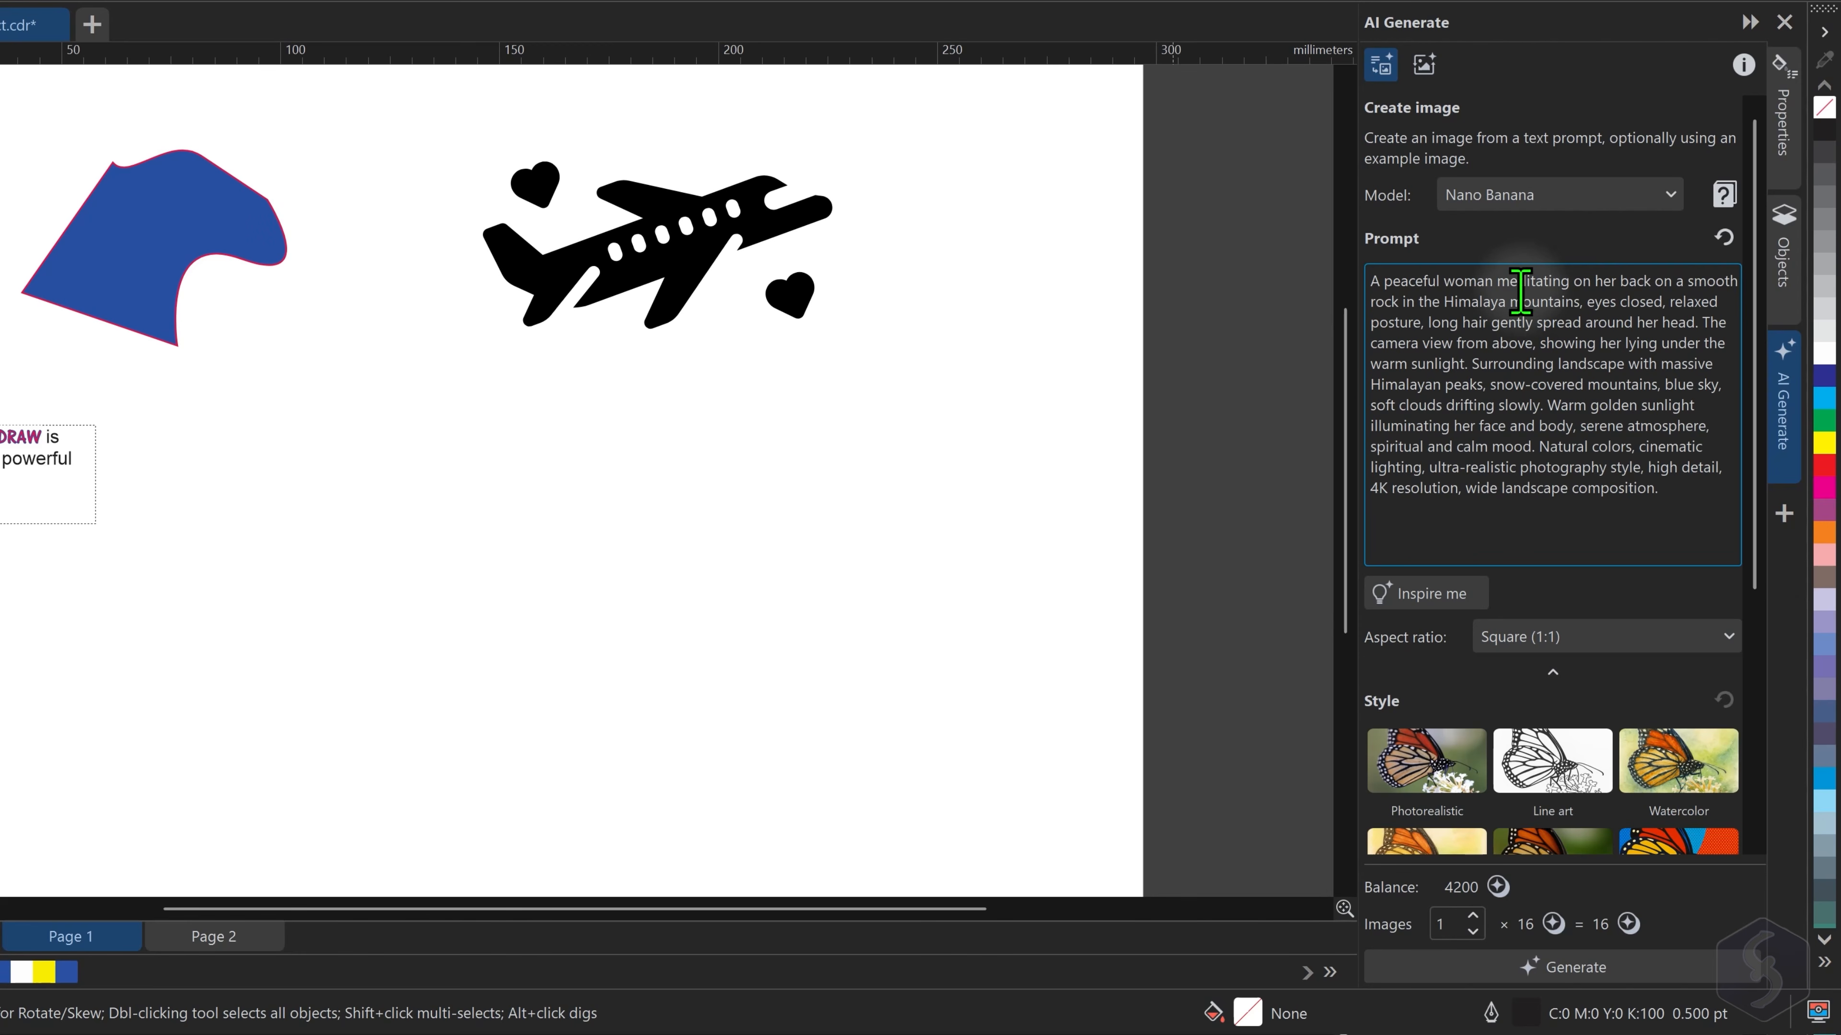
Try an automatically suggested prompt in place of the written description
scroll(1571, 475, down, 1)
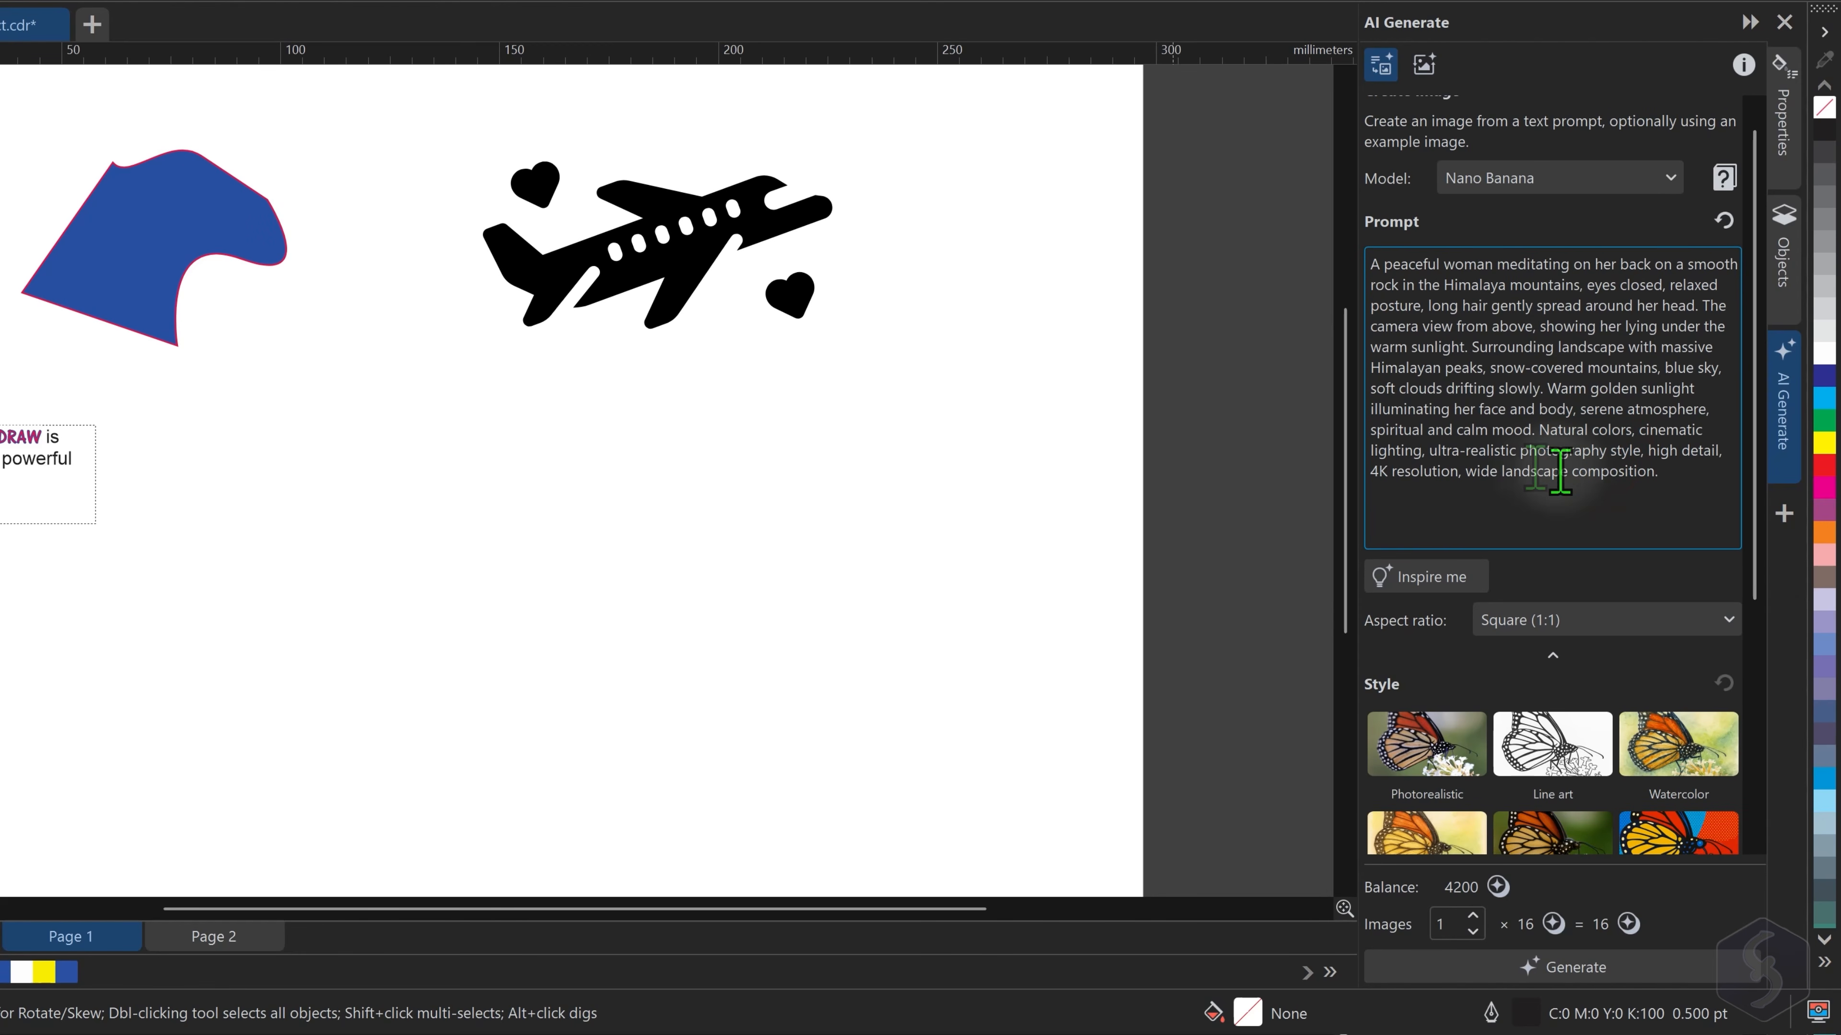
click(1435, 578)
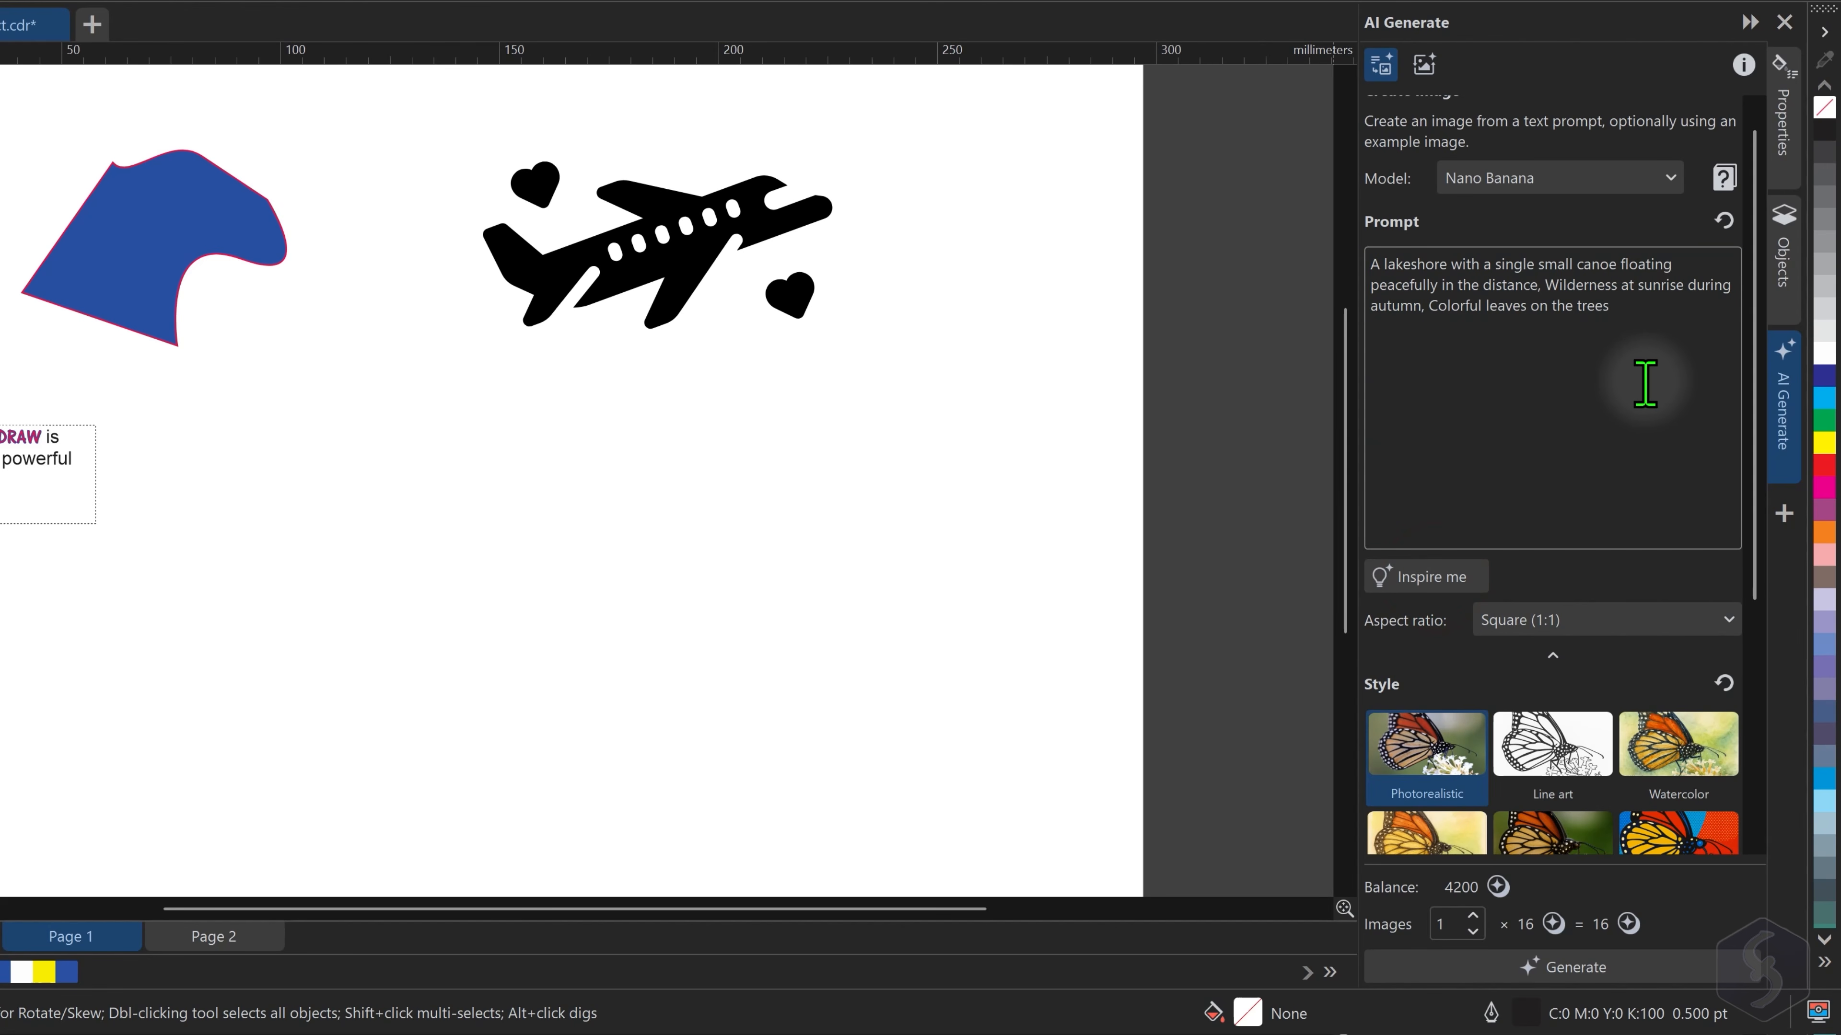
Set the aspect ratio to Widescreen (16:9) and generate one image in the Photorealistic style
scroll(1523, 487, down, 1)
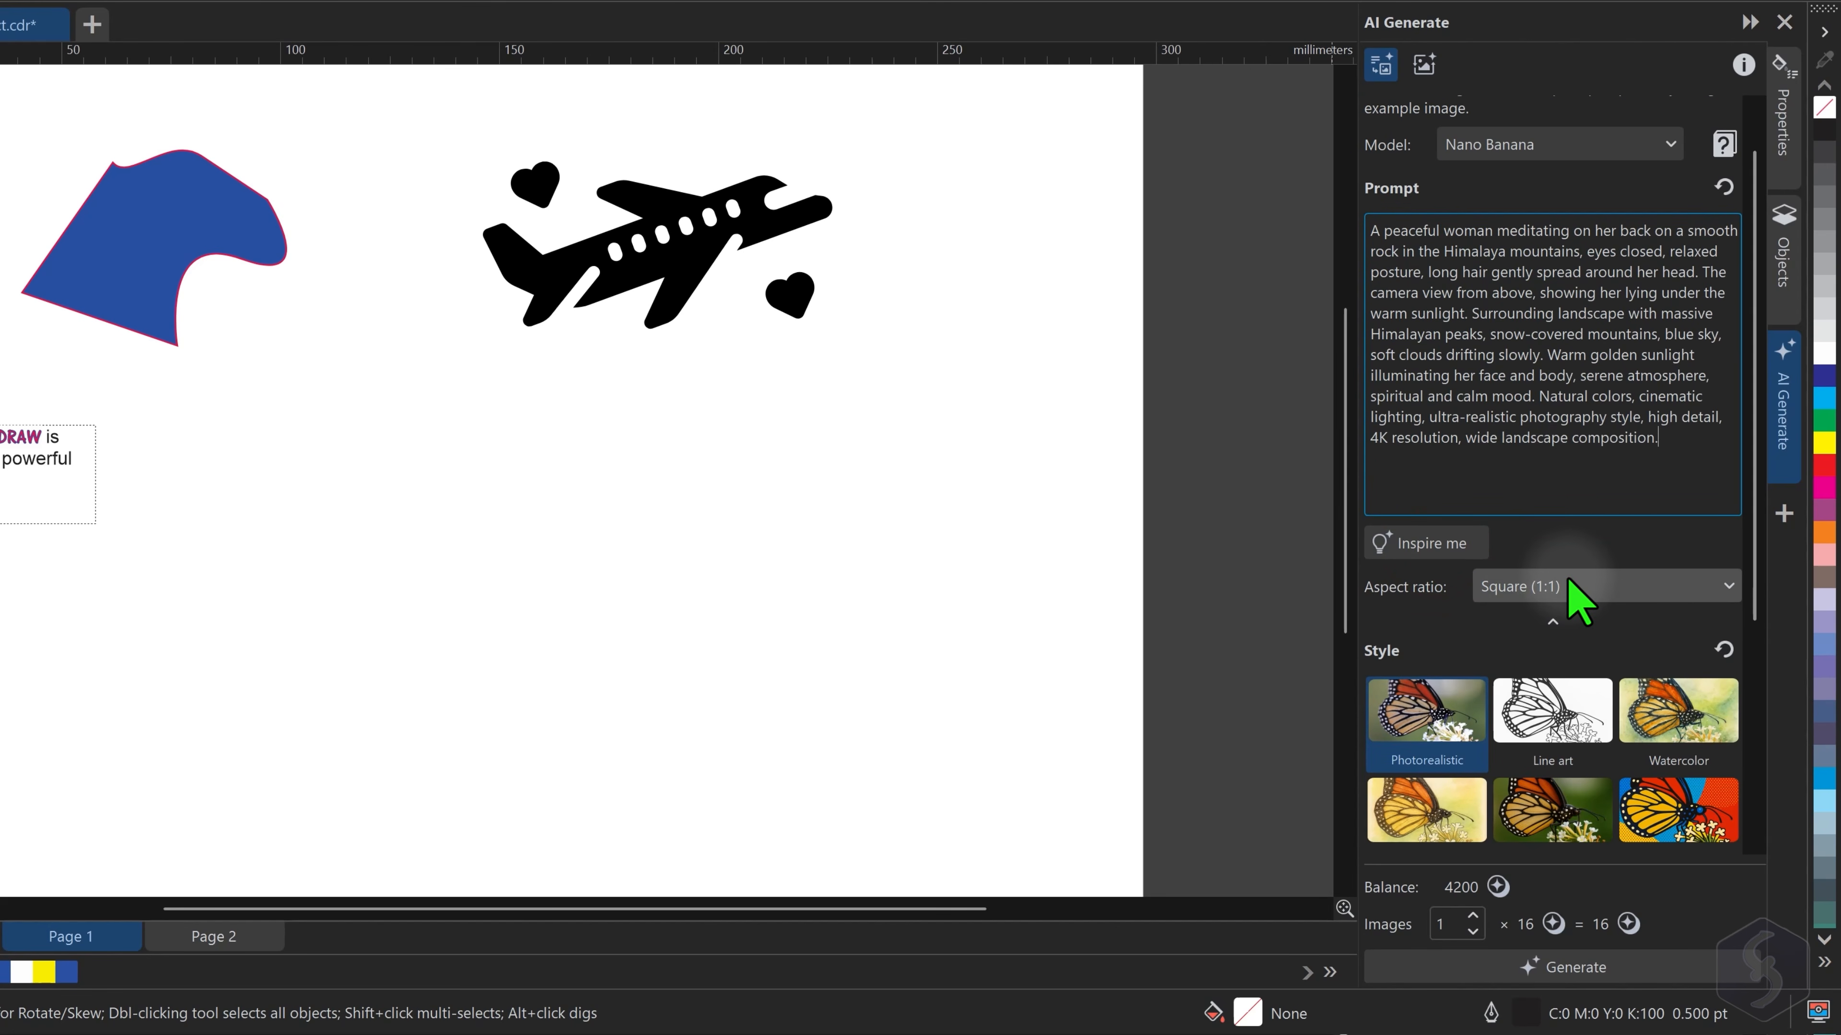
click(1570, 580)
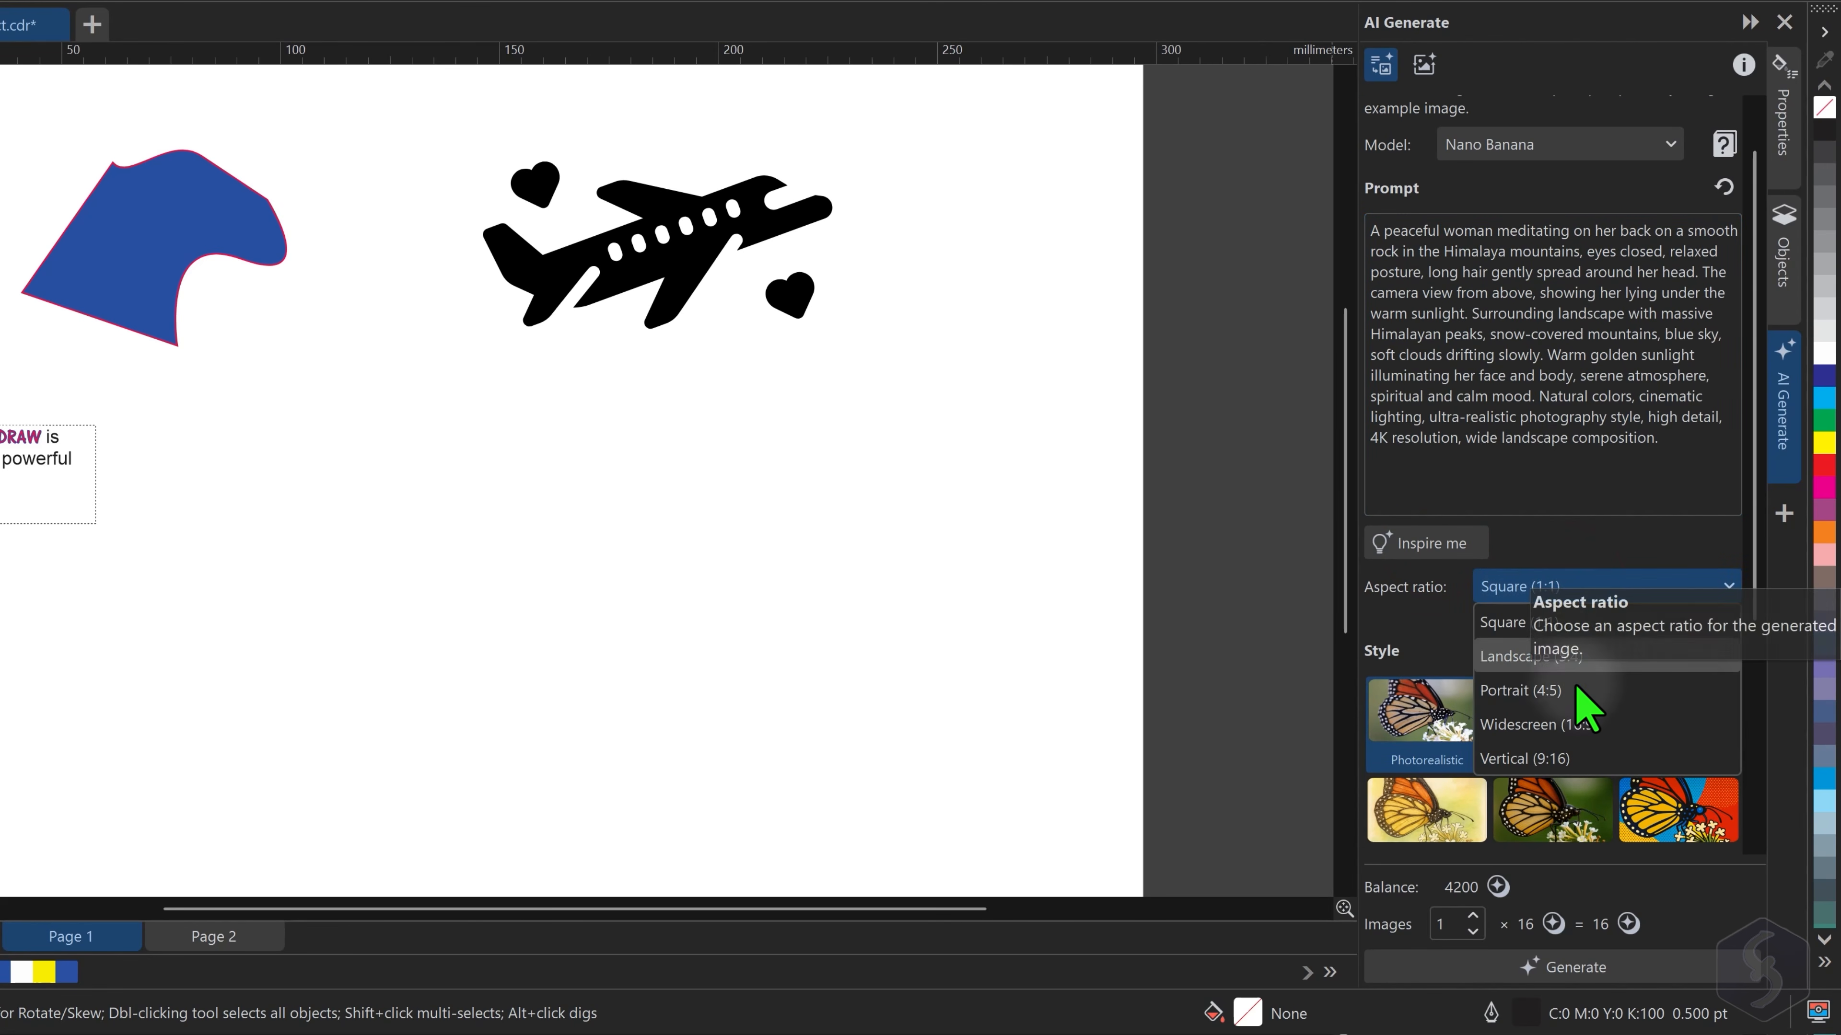
click(1566, 724)
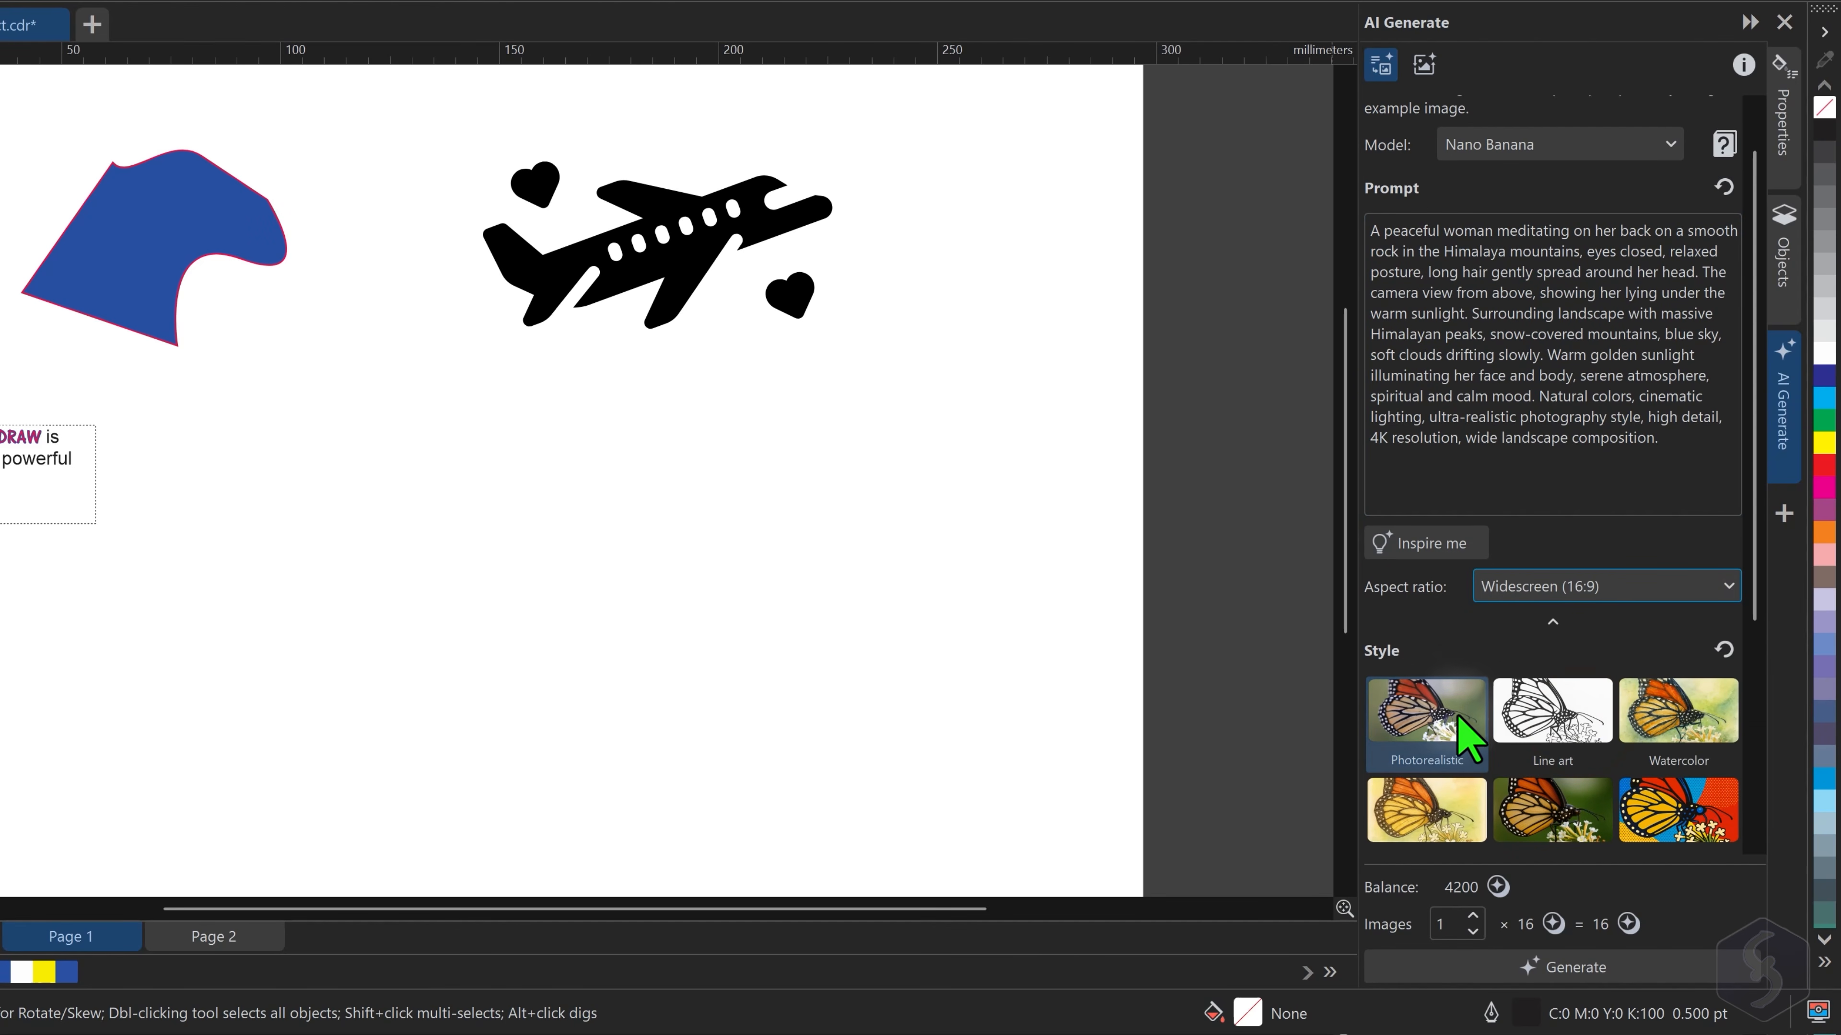
drag(1758, 617, 1758, 760)
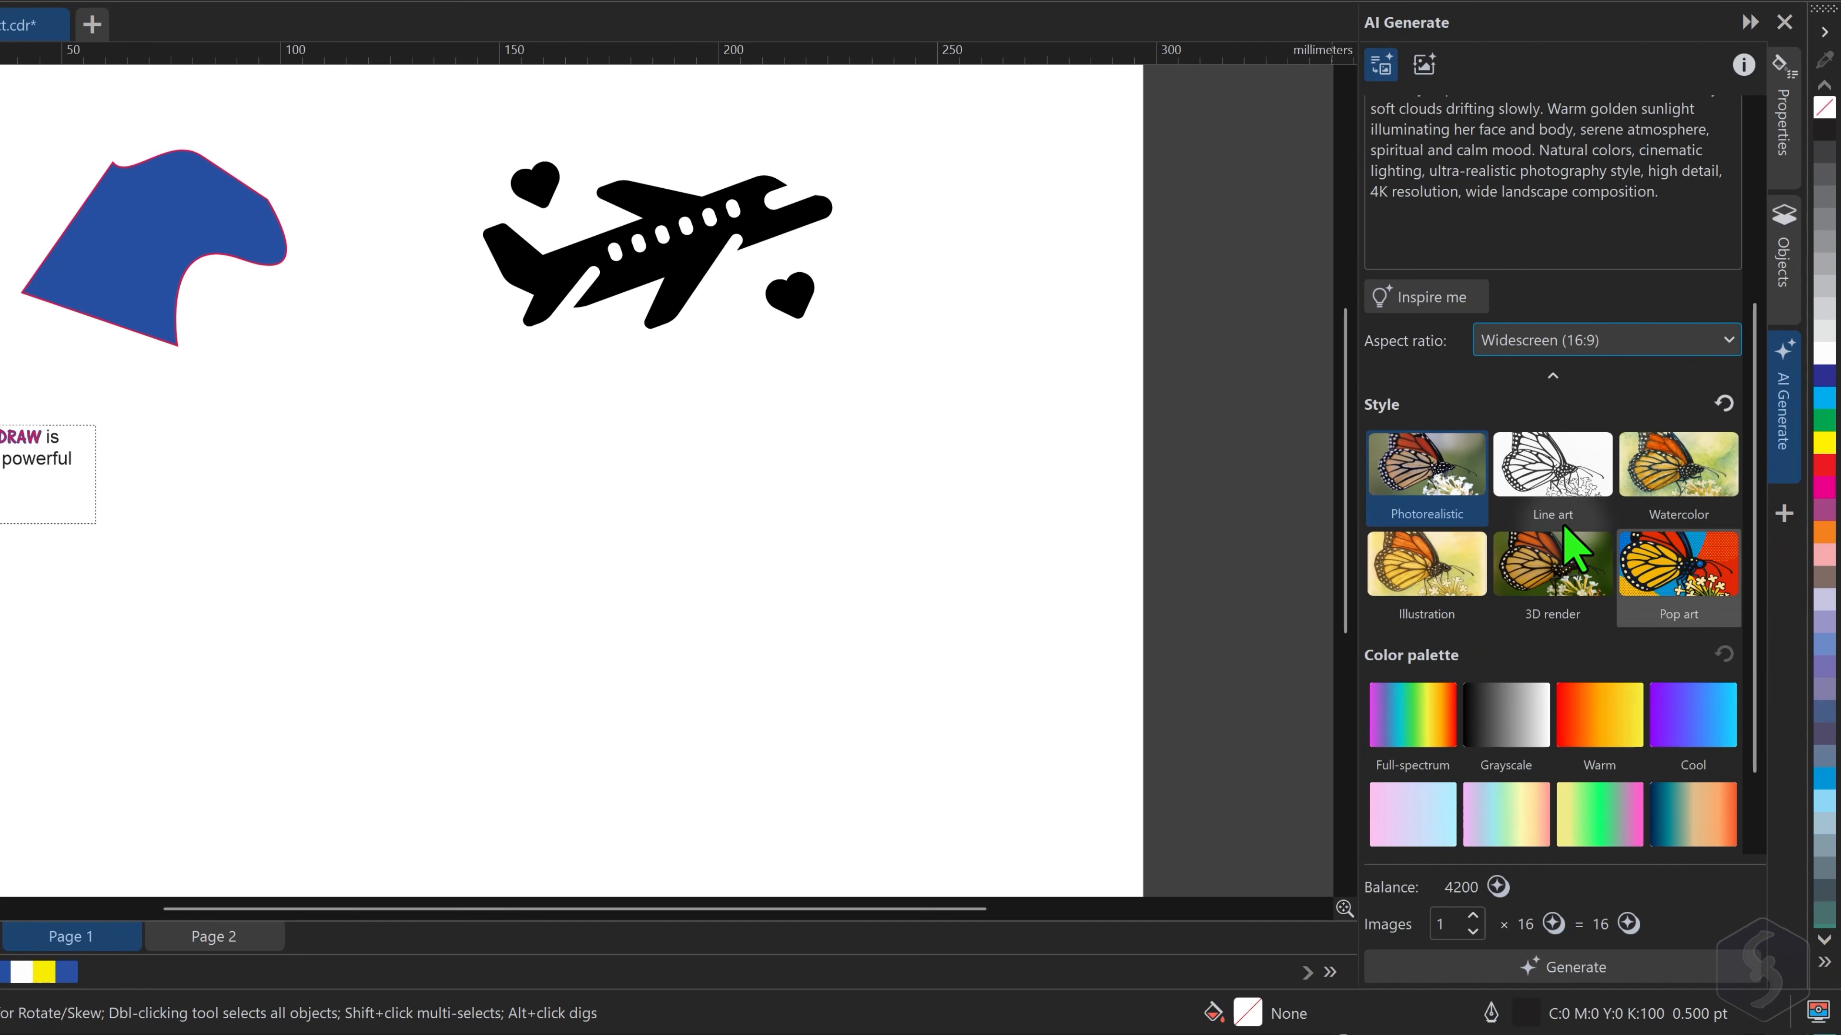
scroll(1500, 687, up, 4)
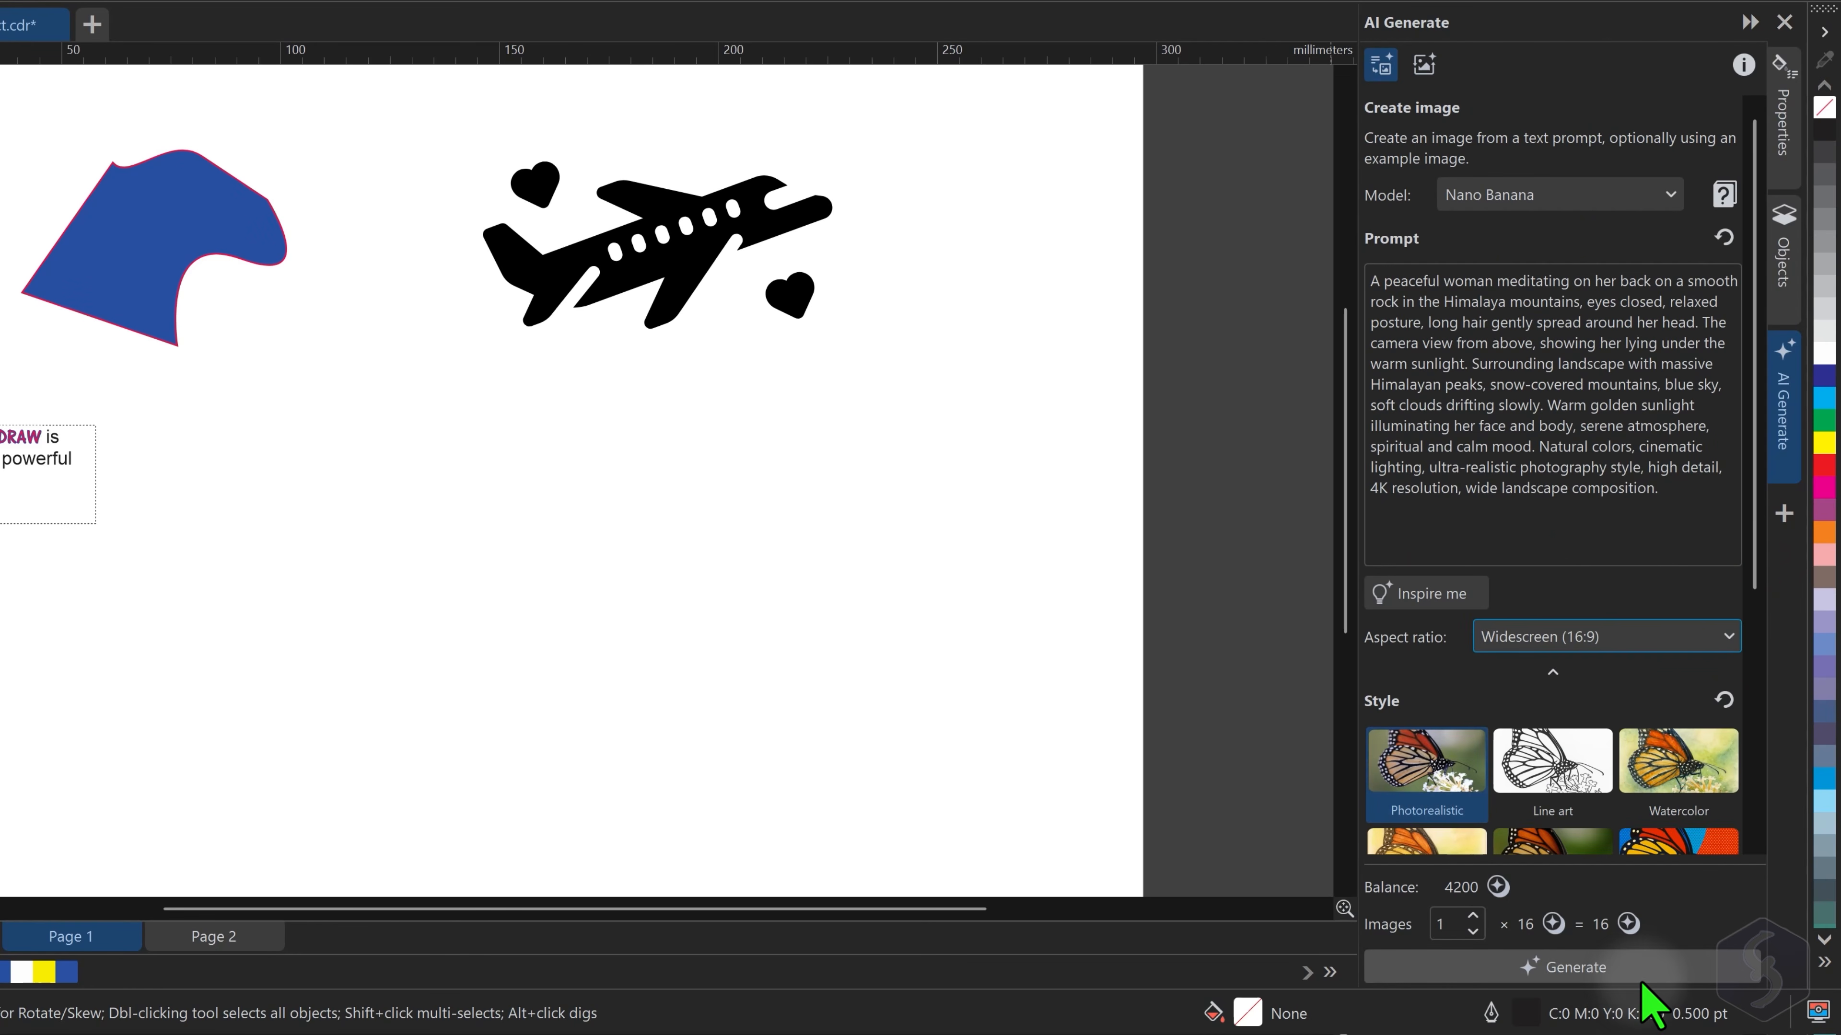
click(1594, 969)
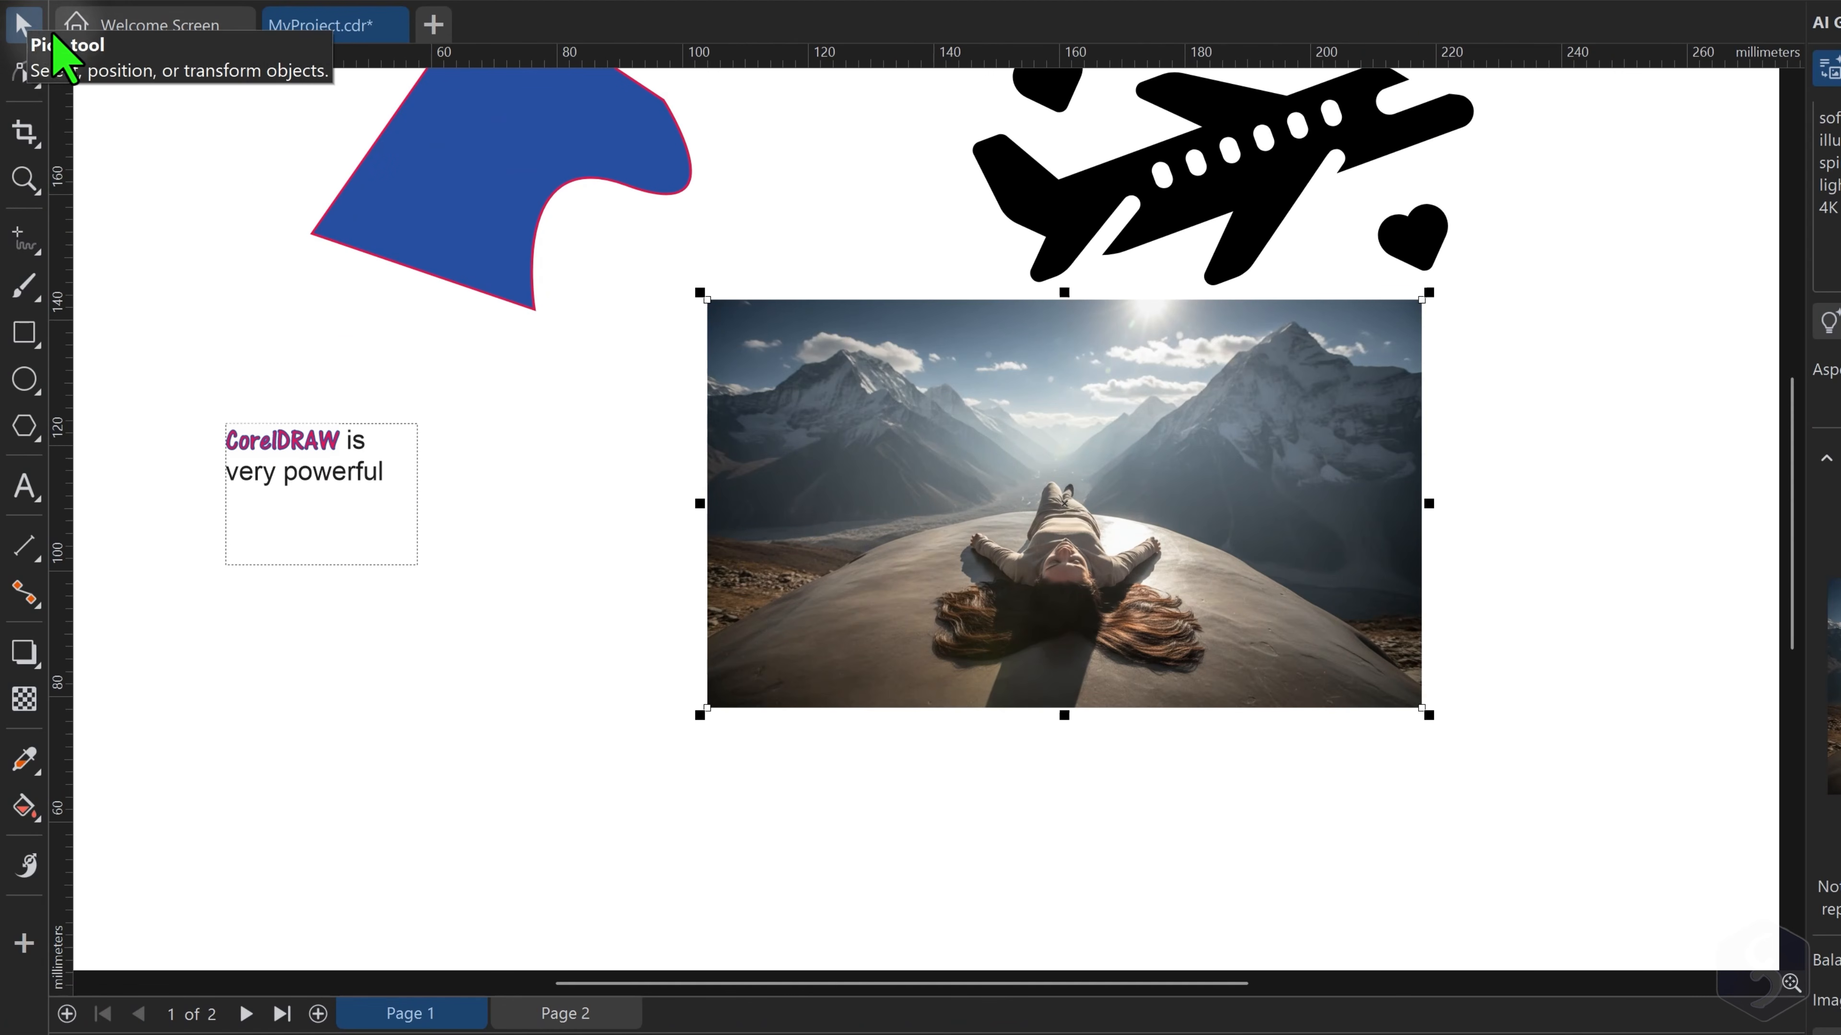
Reposition the generated image below the airplane and scale it to about 110 mm wide and 63 mm high
drag(990, 416, 1141, 485)
scroll(937, 625, up, 2)
drag(1550, 205, 1511, 228)
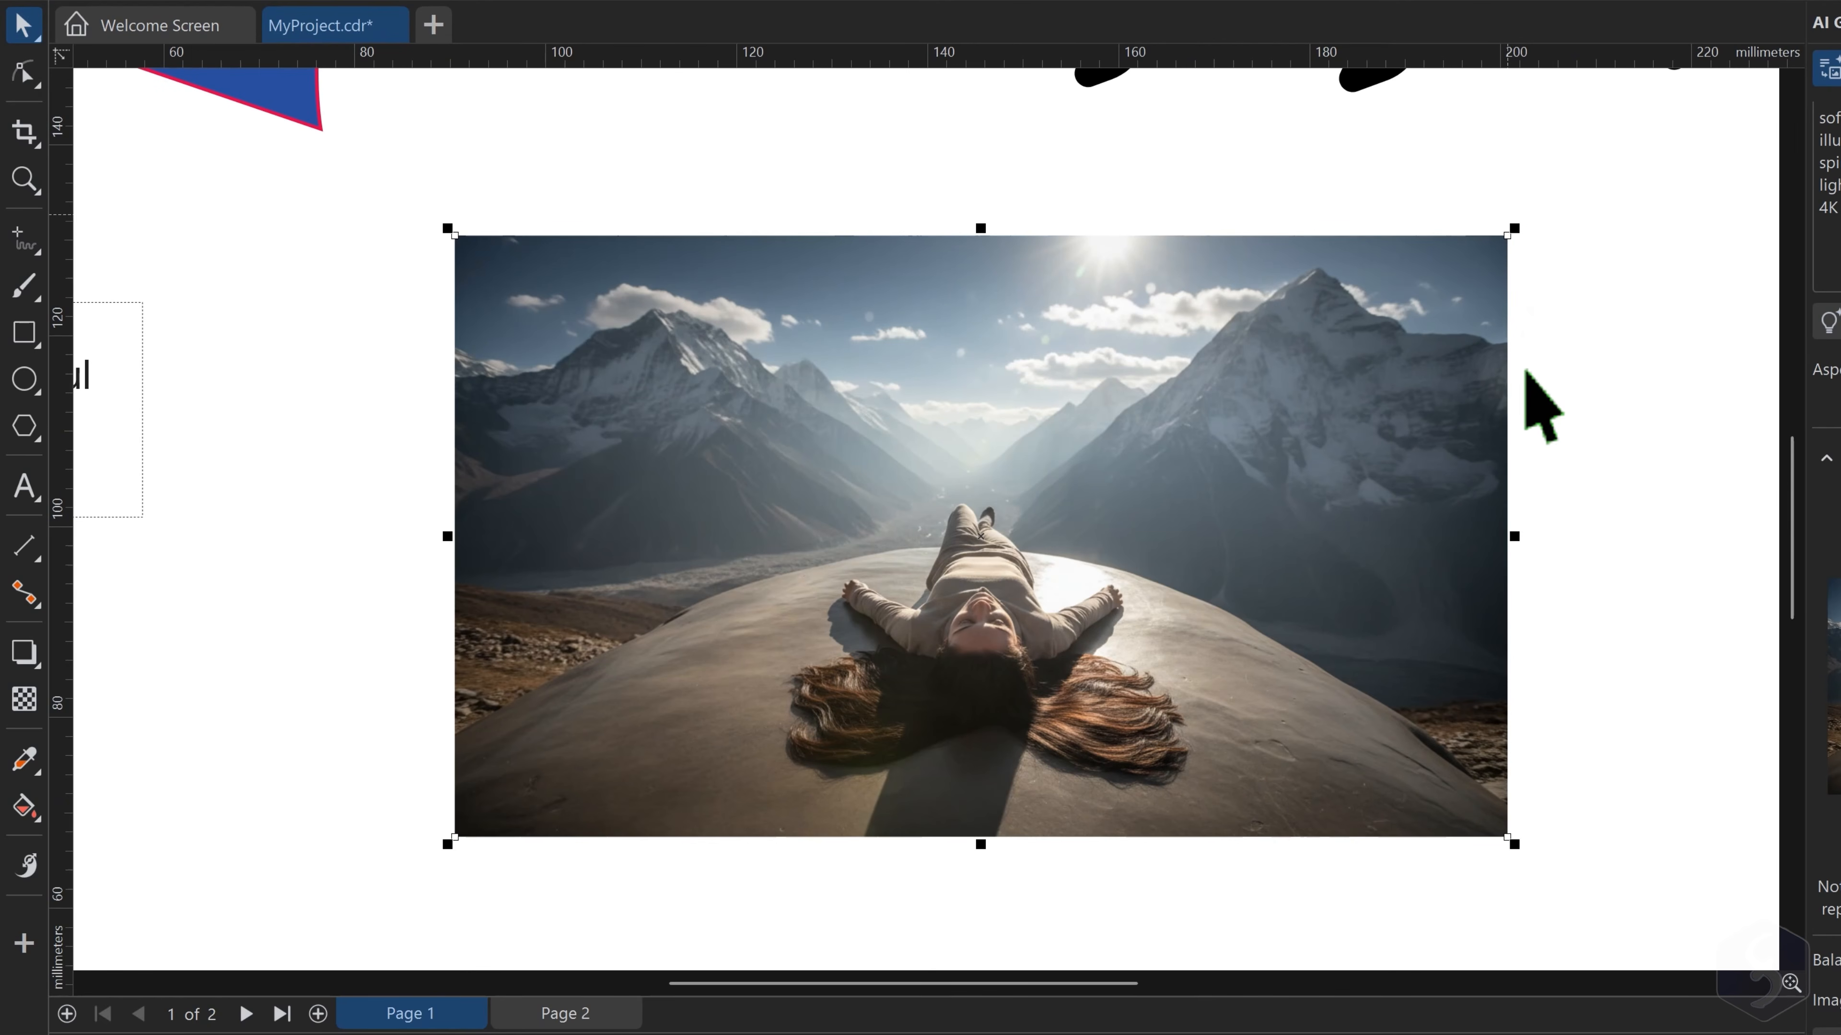
Try reshaping the generated image by pulling its two upper corner nodes inward with the Shape tool
click(32, 81)
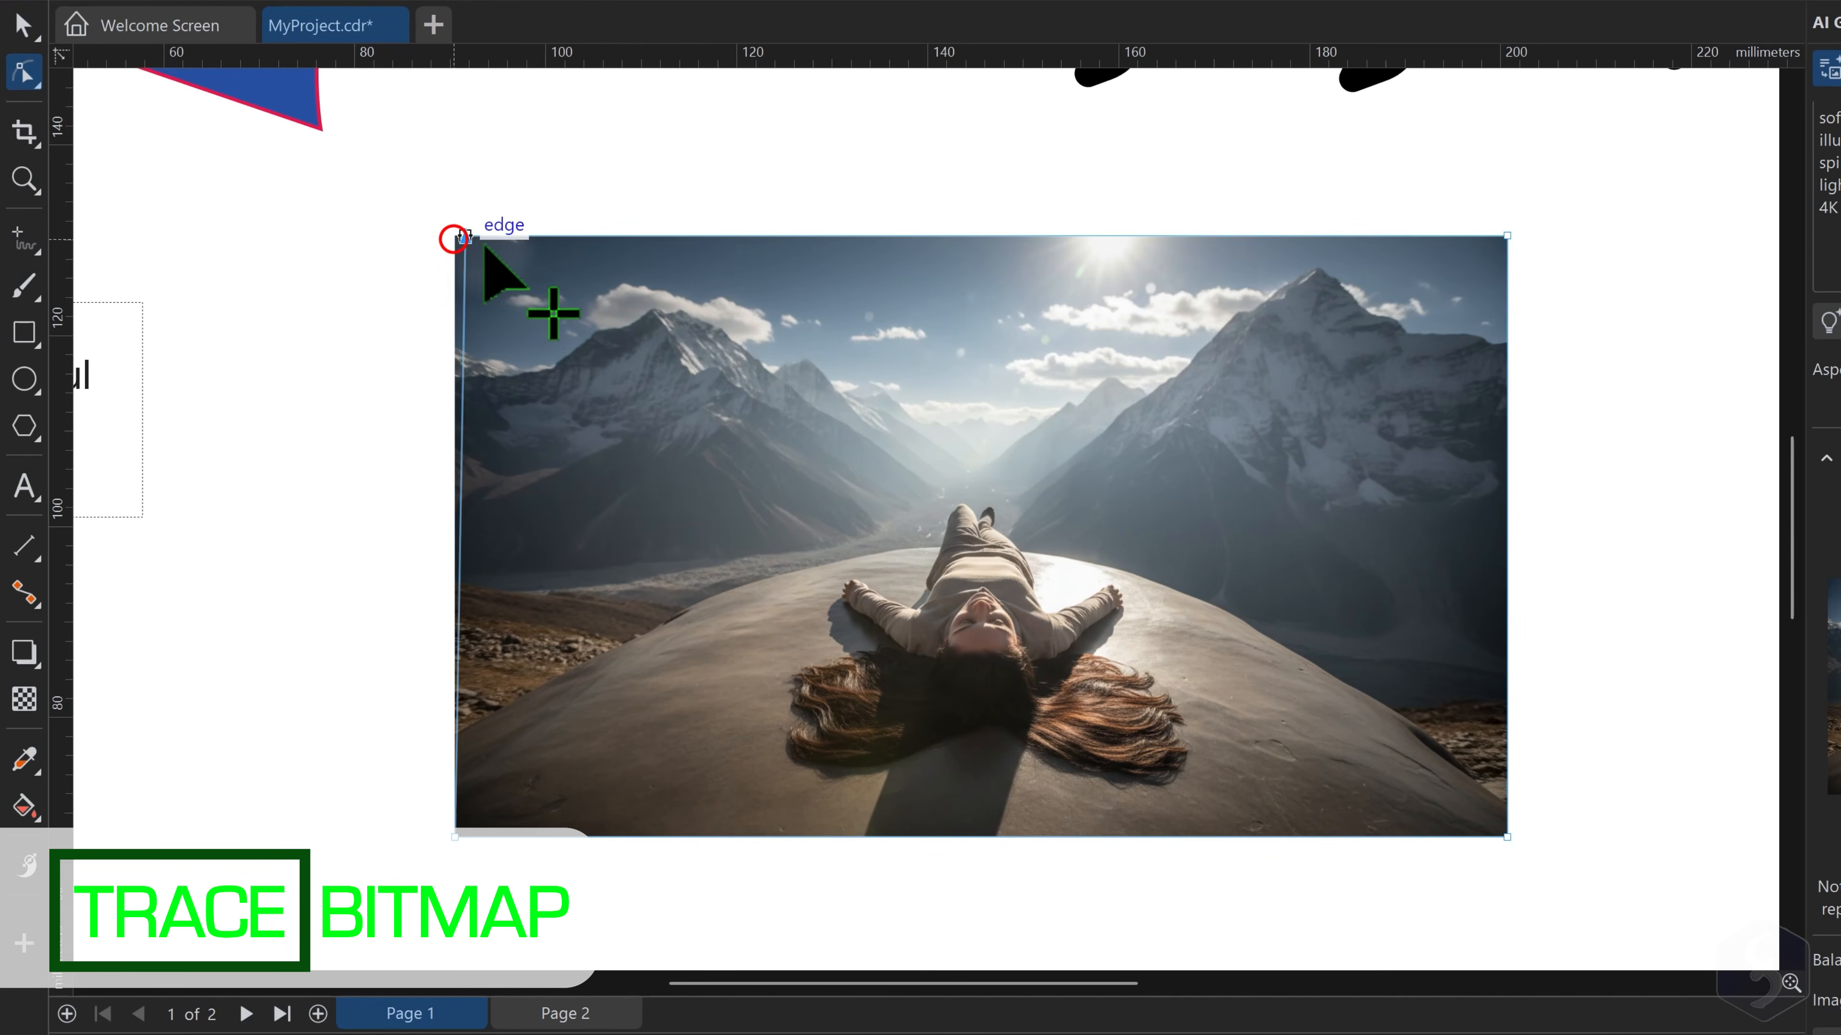
drag(456, 238, 745, 288)
drag(1506, 236, 1254, 242)
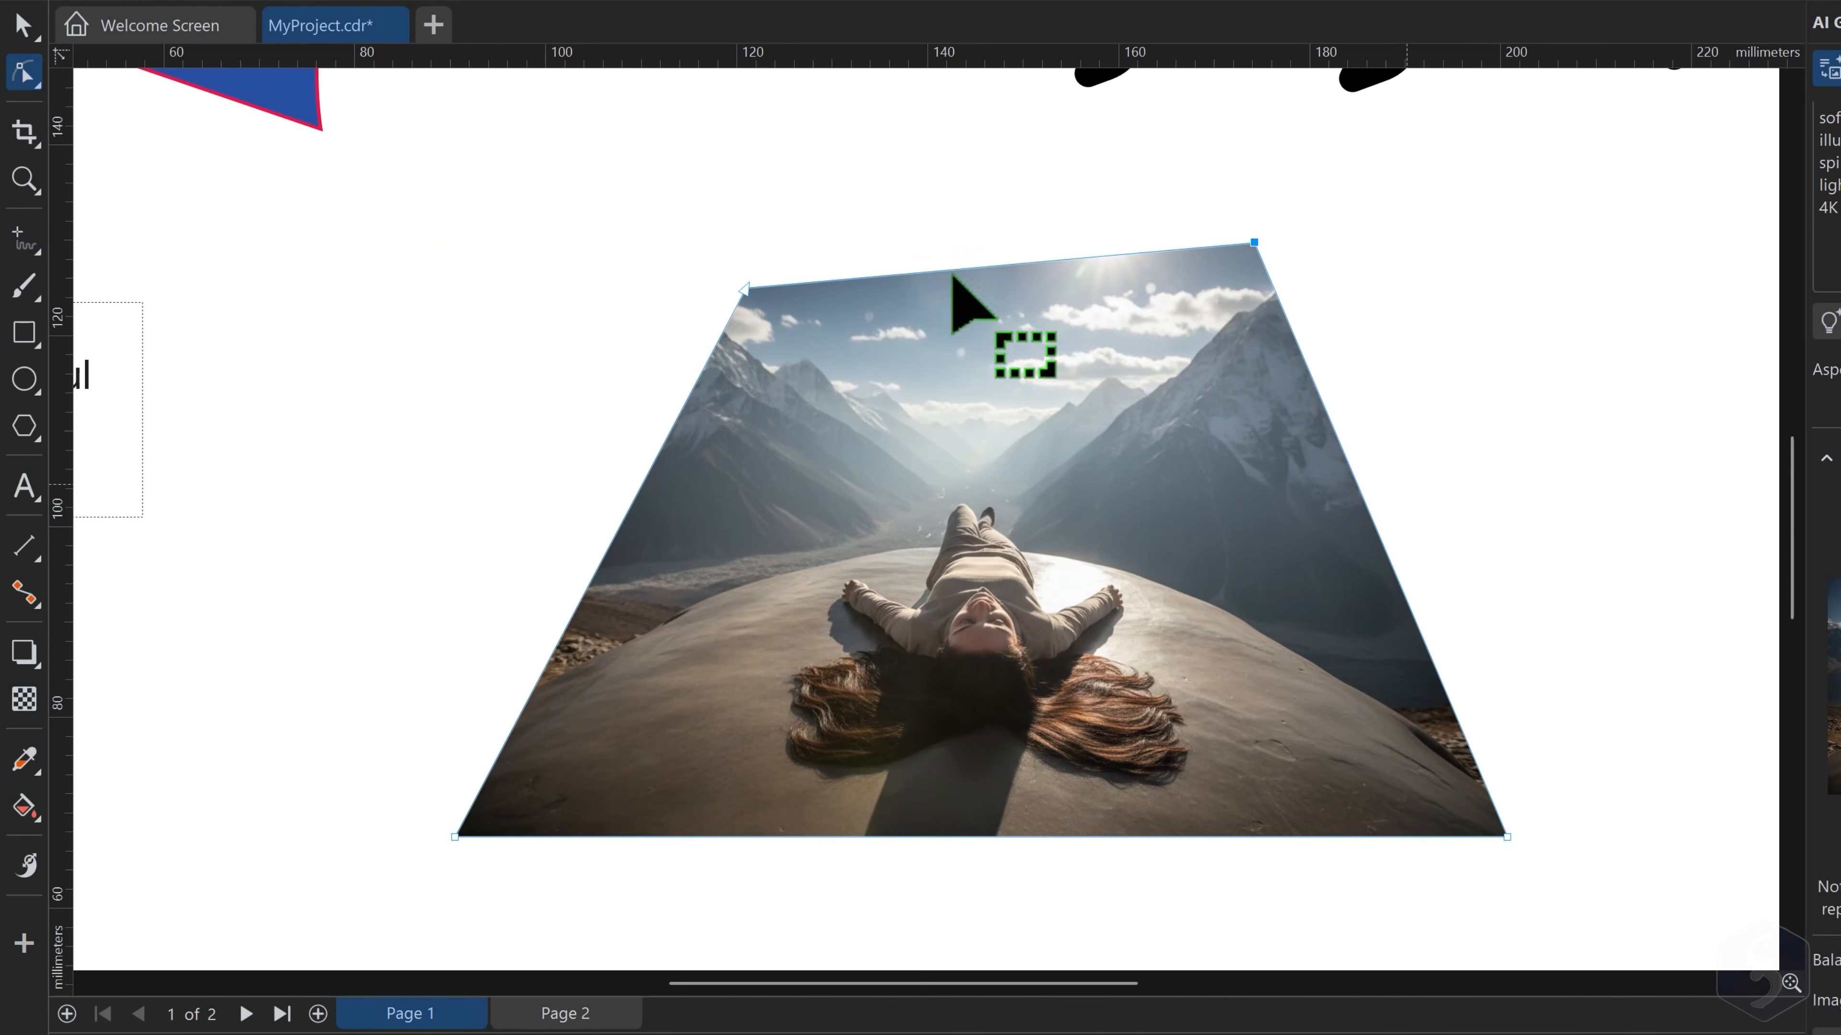
Try the Twirl tool on the reshaped image's upper-left corner
click(35, 81)
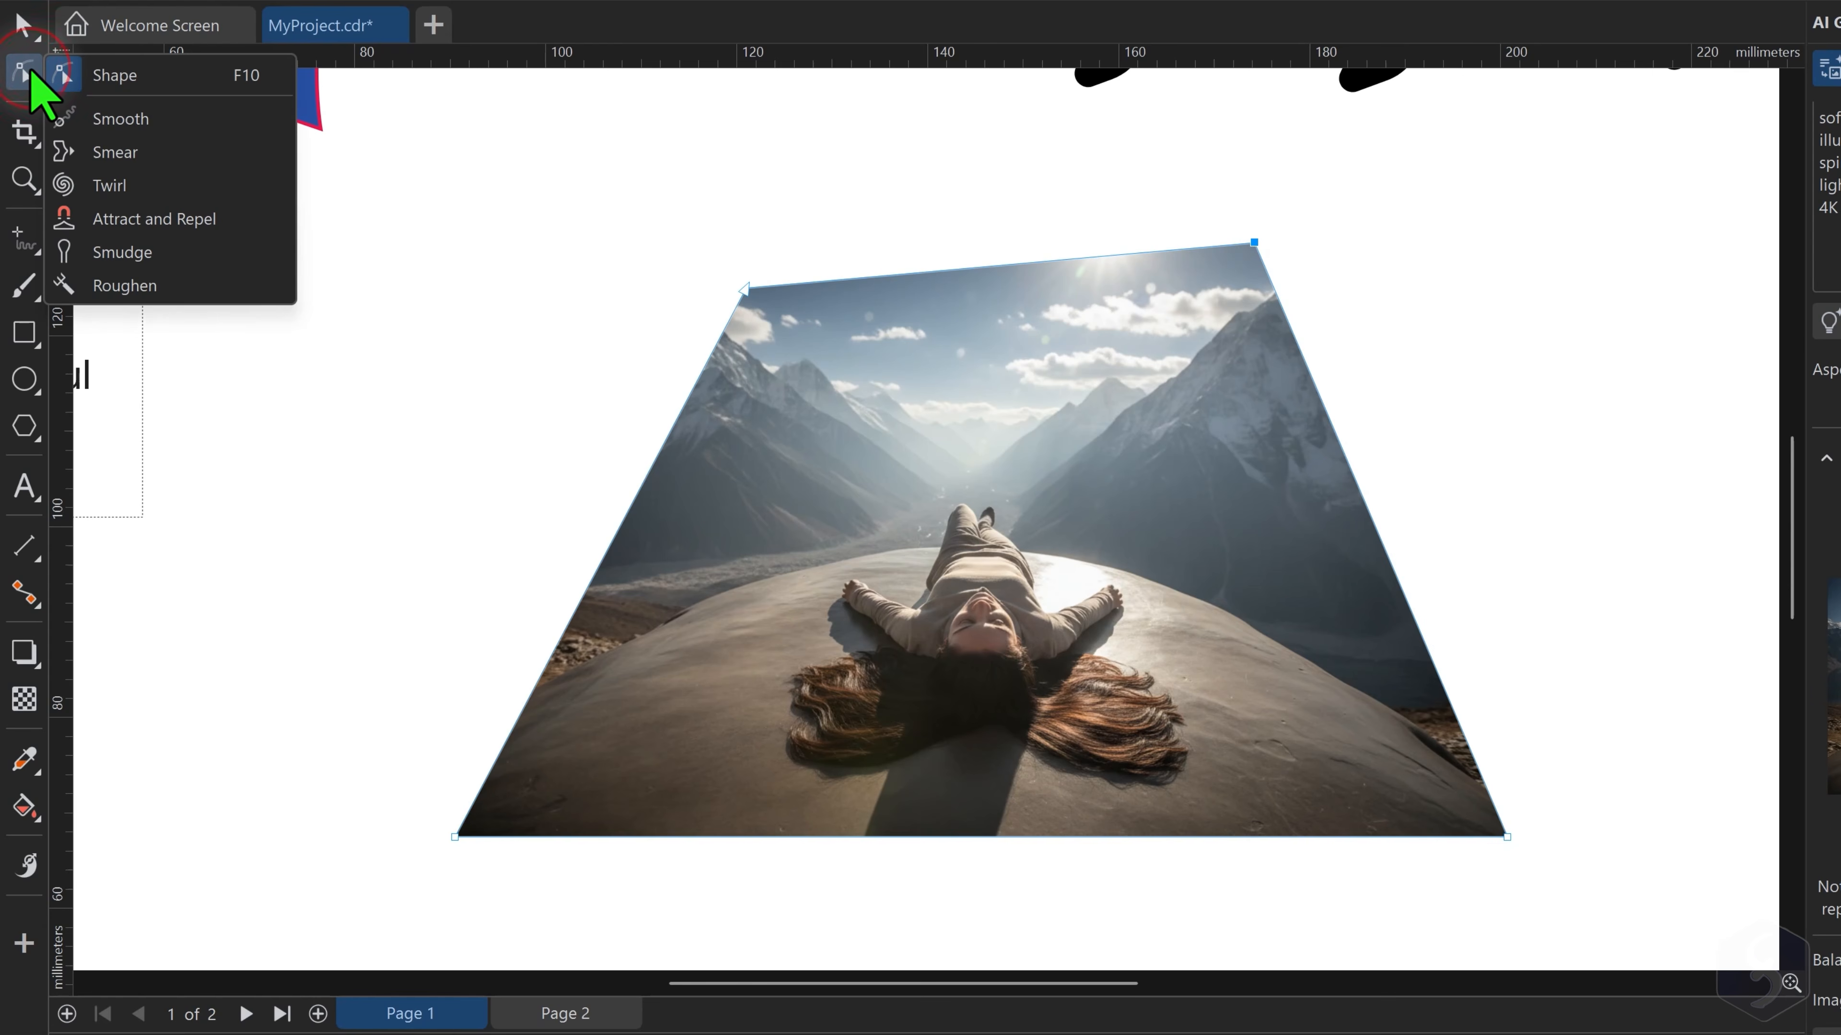
click(123, 186)
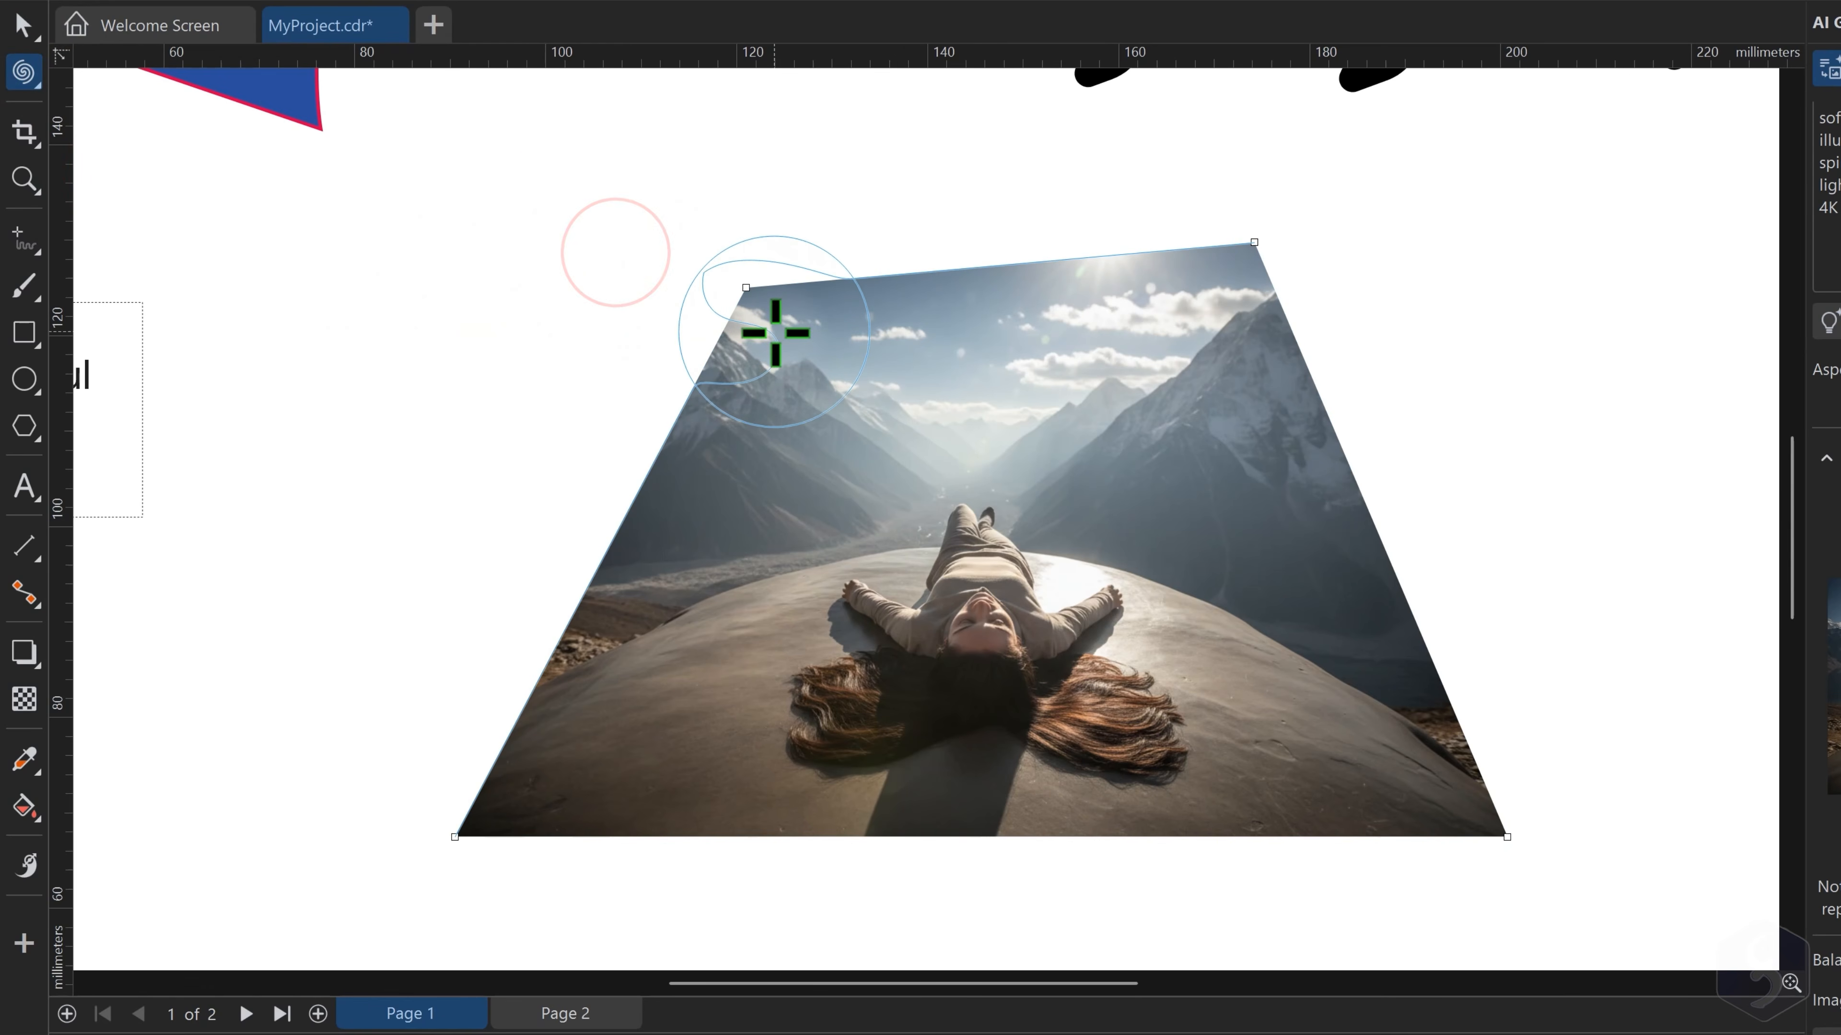
drag(772, 330, 753, 319)
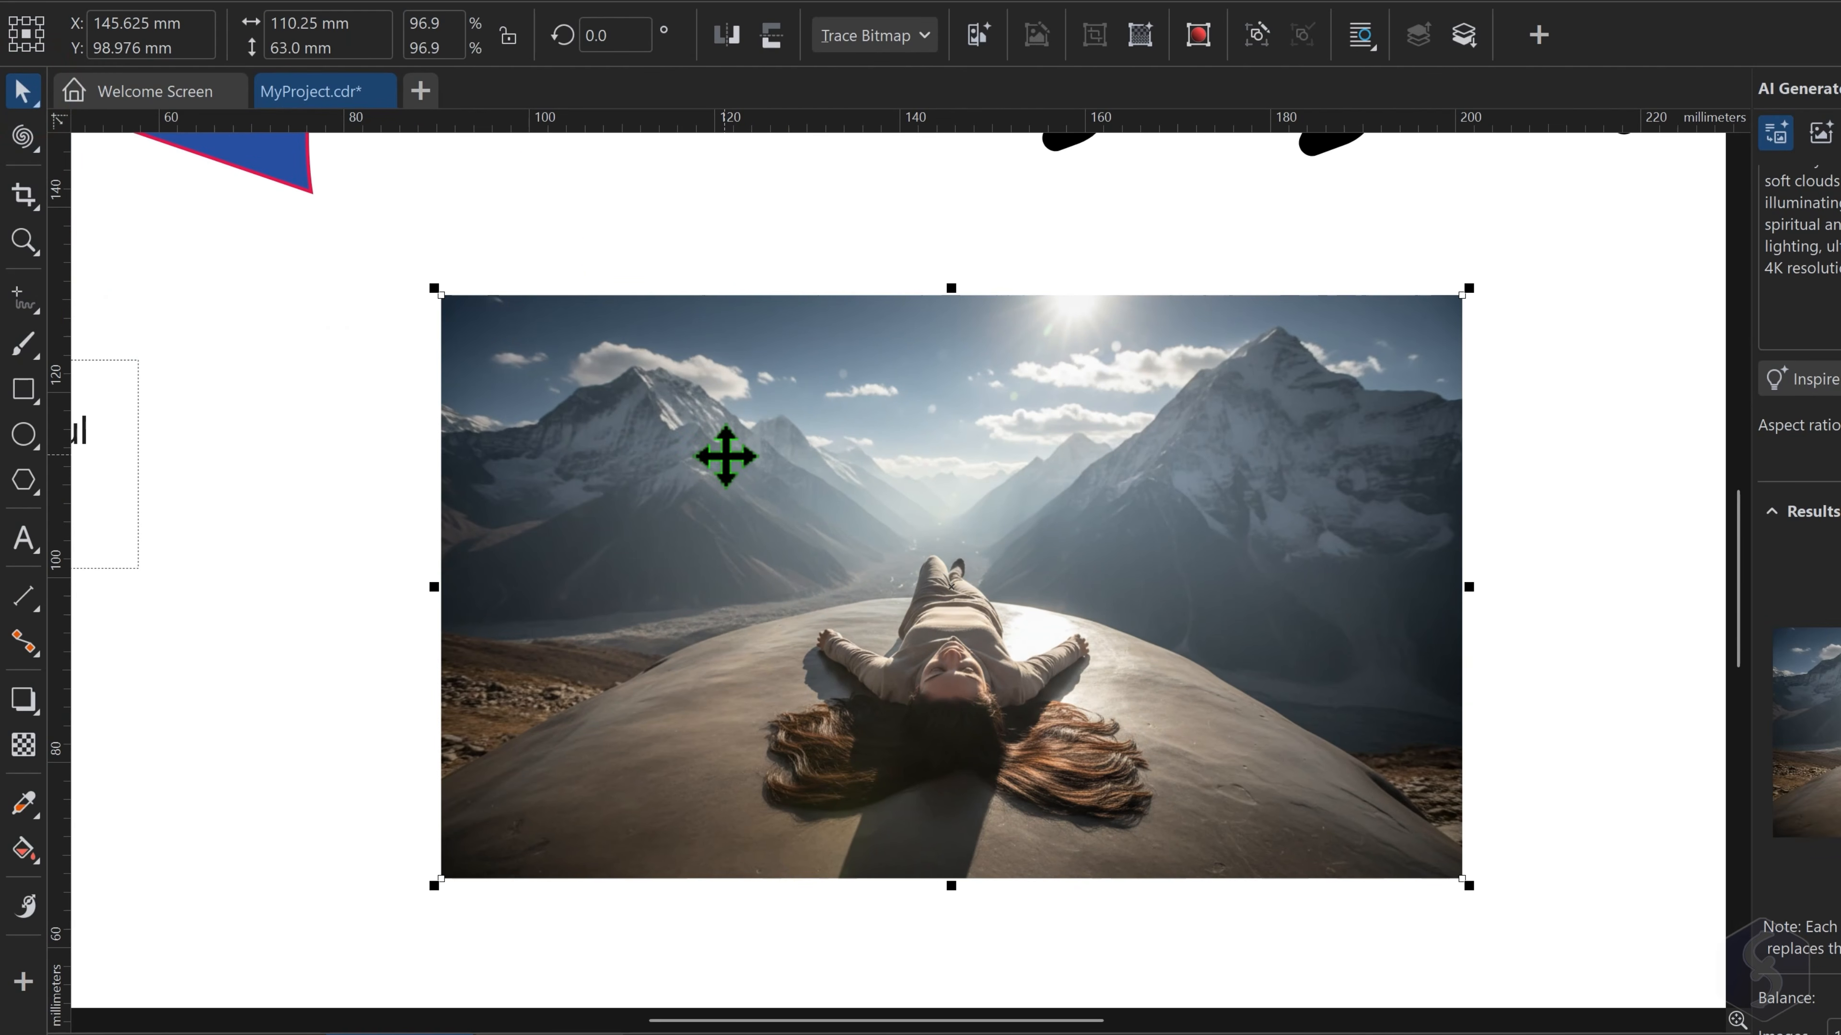
Convert the generated bitmap into vector shapes with Quick Trace
click(921, 36)
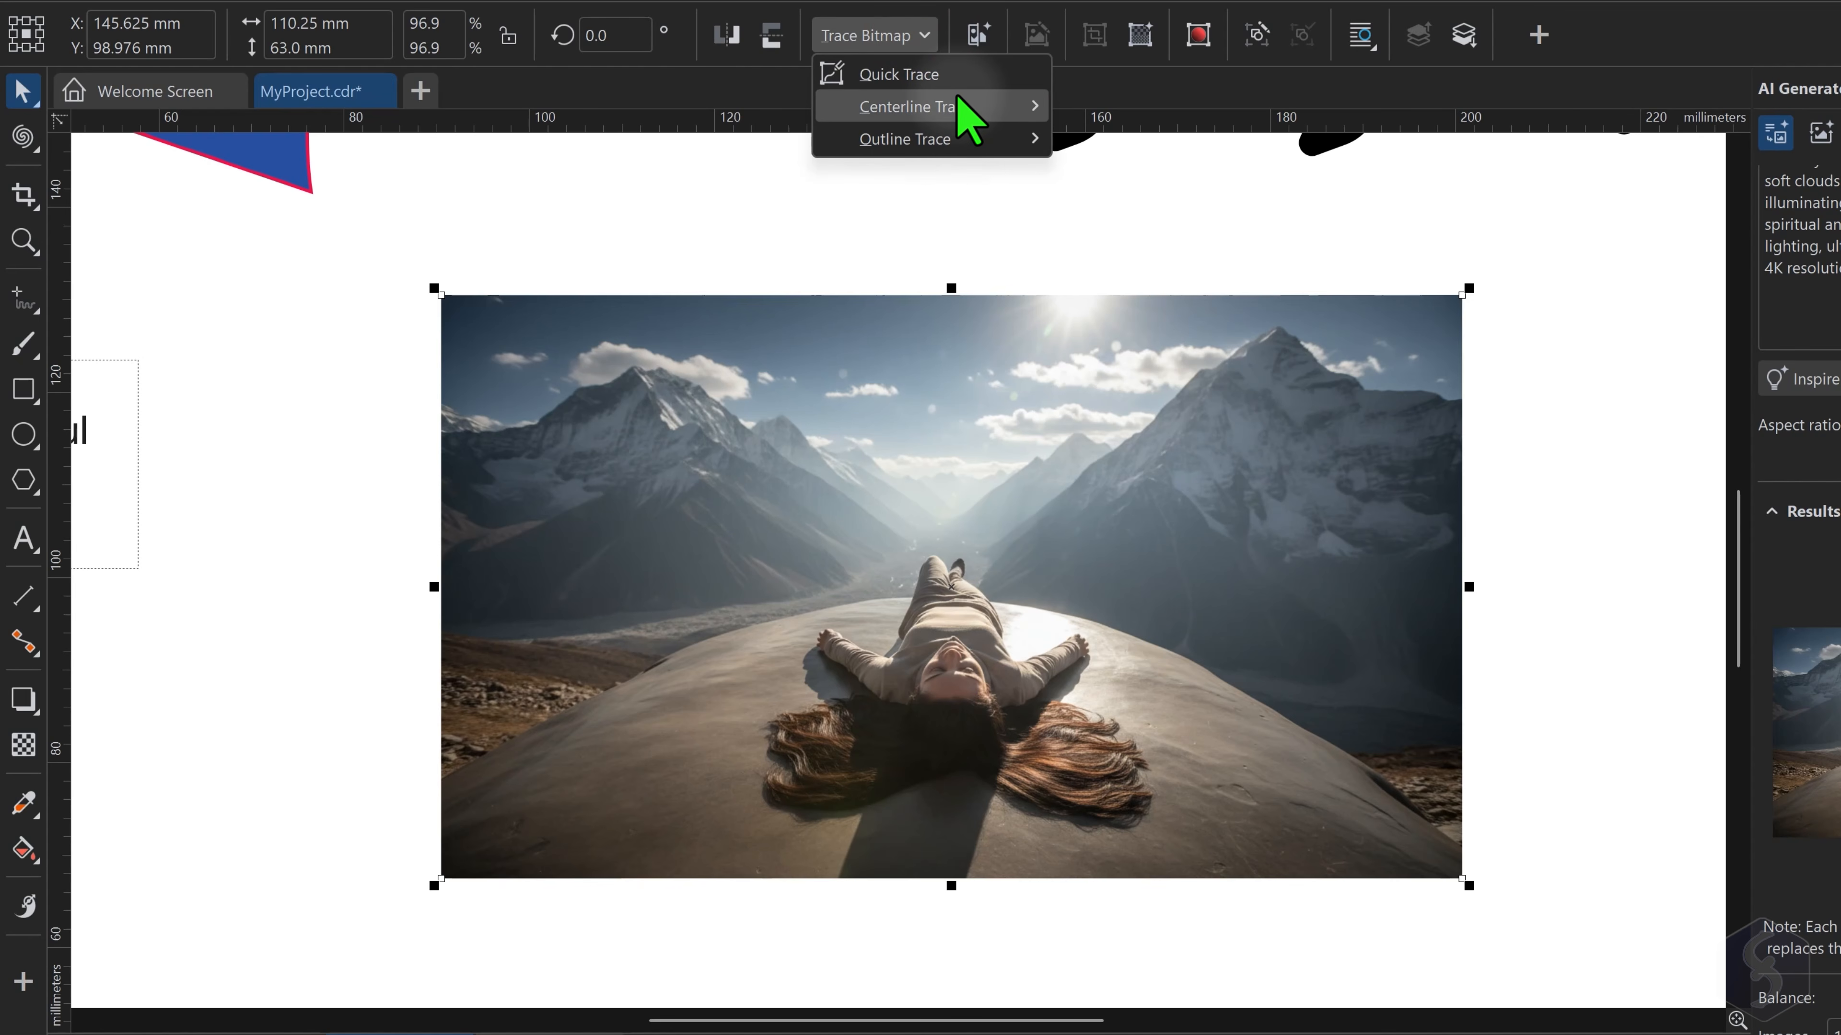
mouse_move(958, 101)
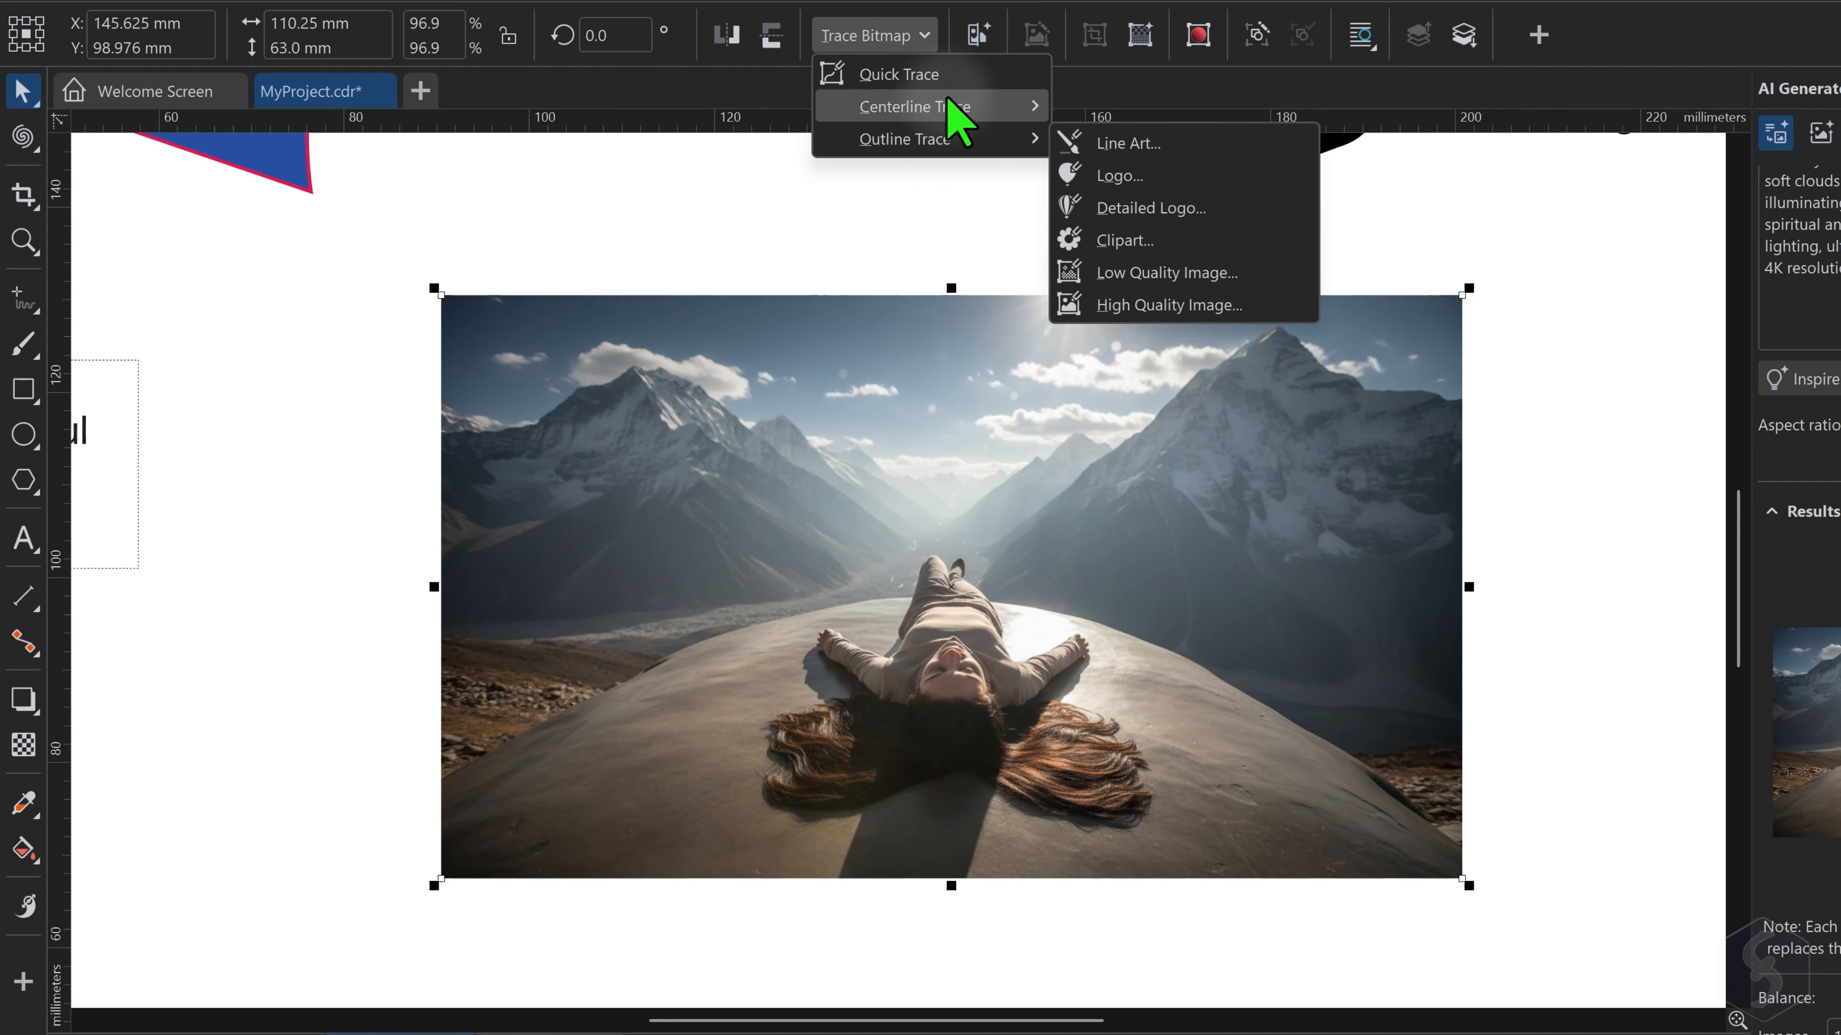
click(937, 74)
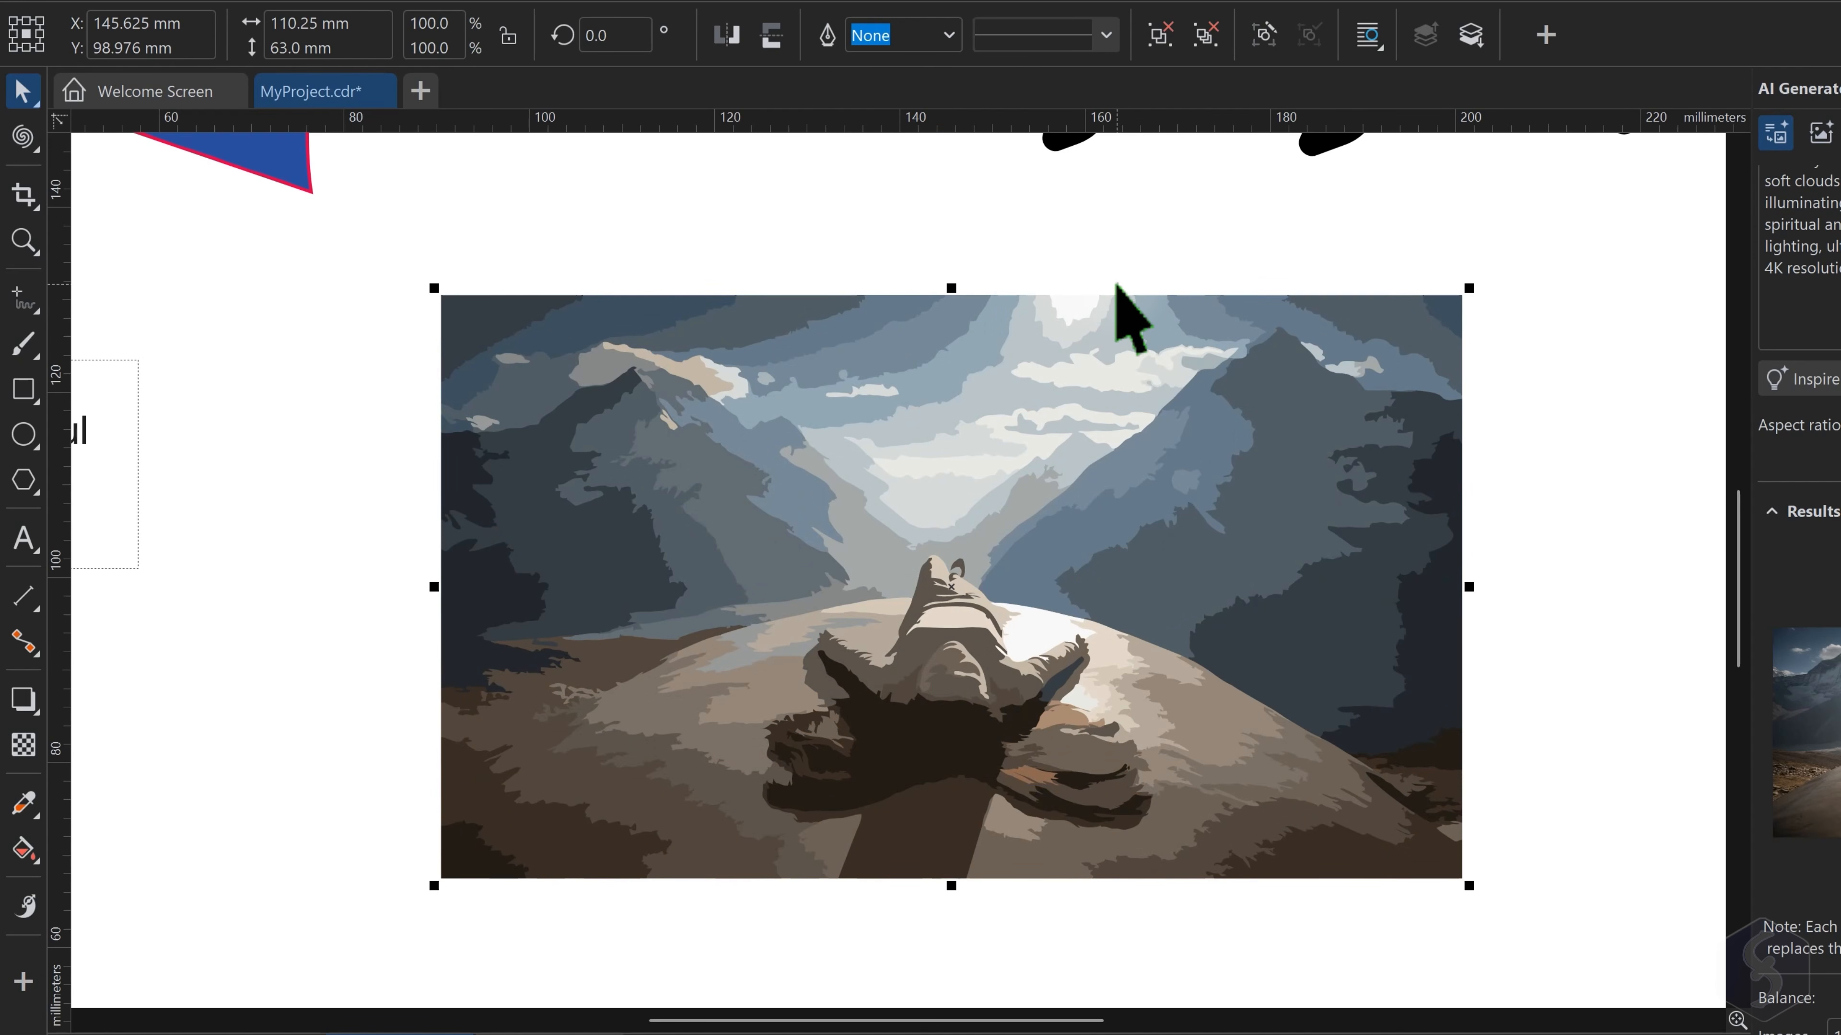
Try twirling the traced vector shapes across the mountain on the left with a 20 mm nib
click(22, 136)
mouse_move(393, 369)
mouse_down()
mouse_move(575, 444)
mouse_move(746, 478)
mouse_up()
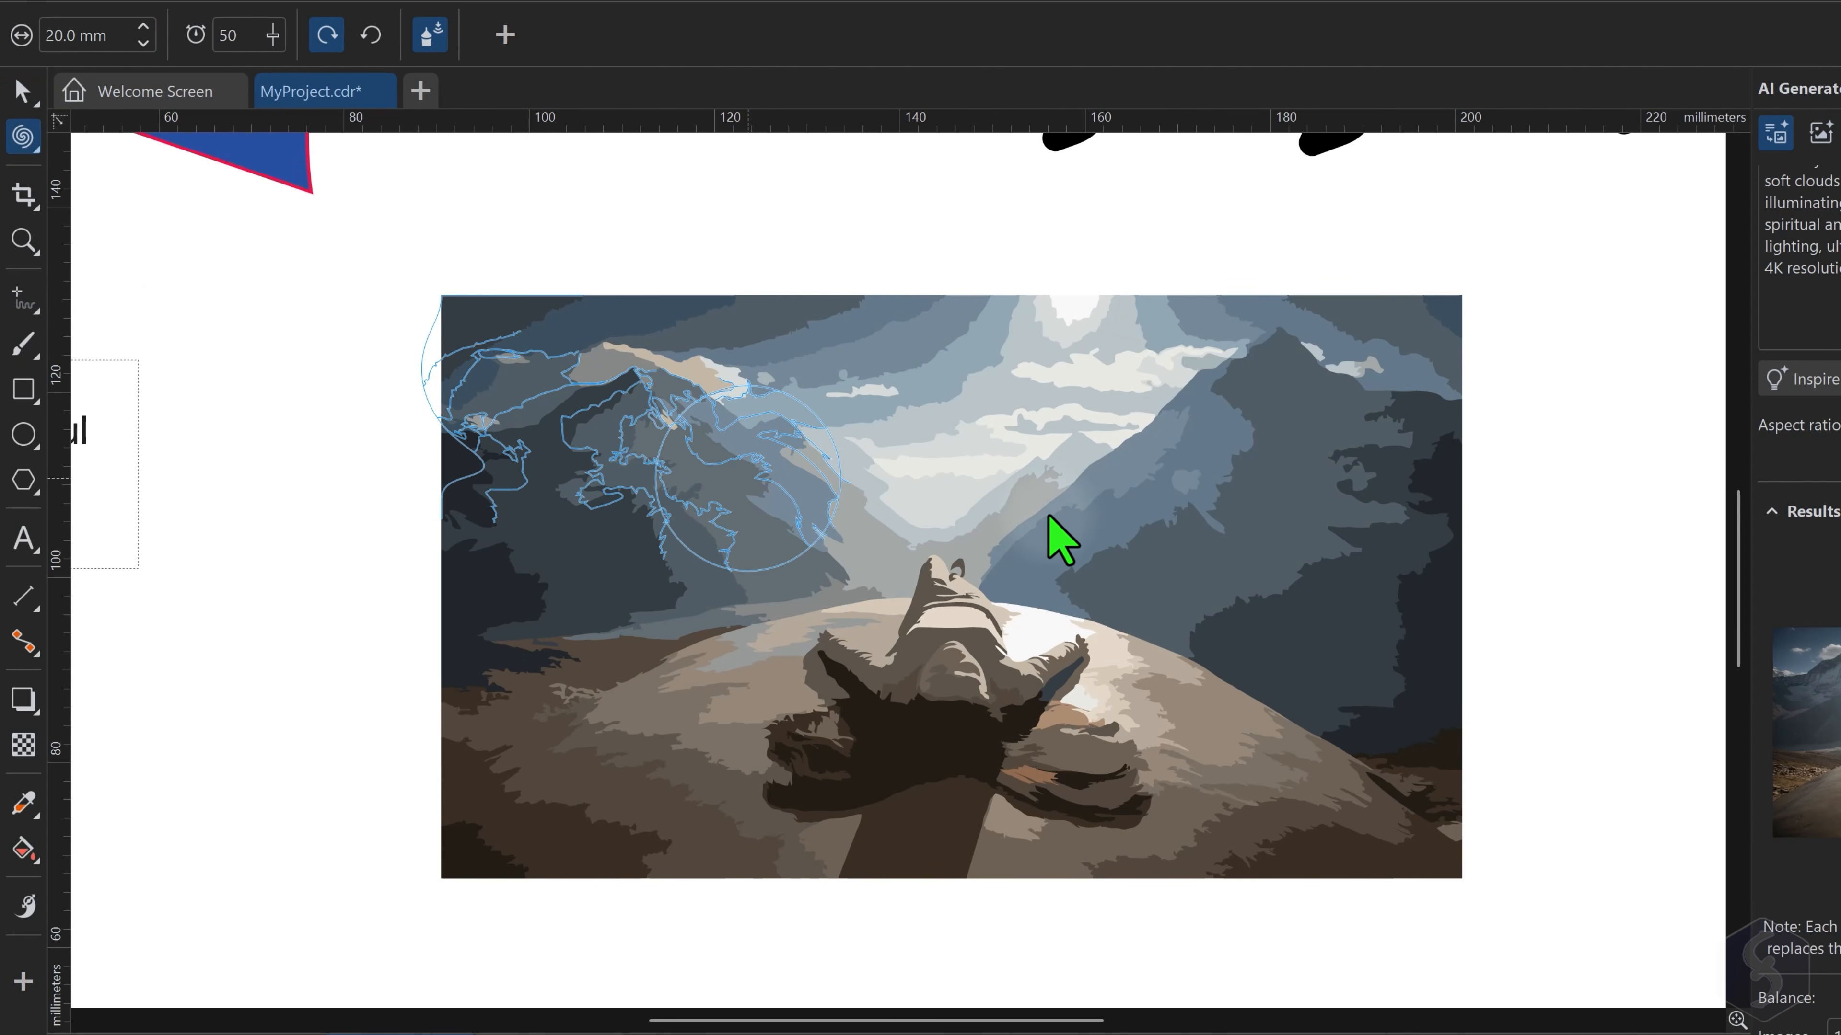
click(745, 351)
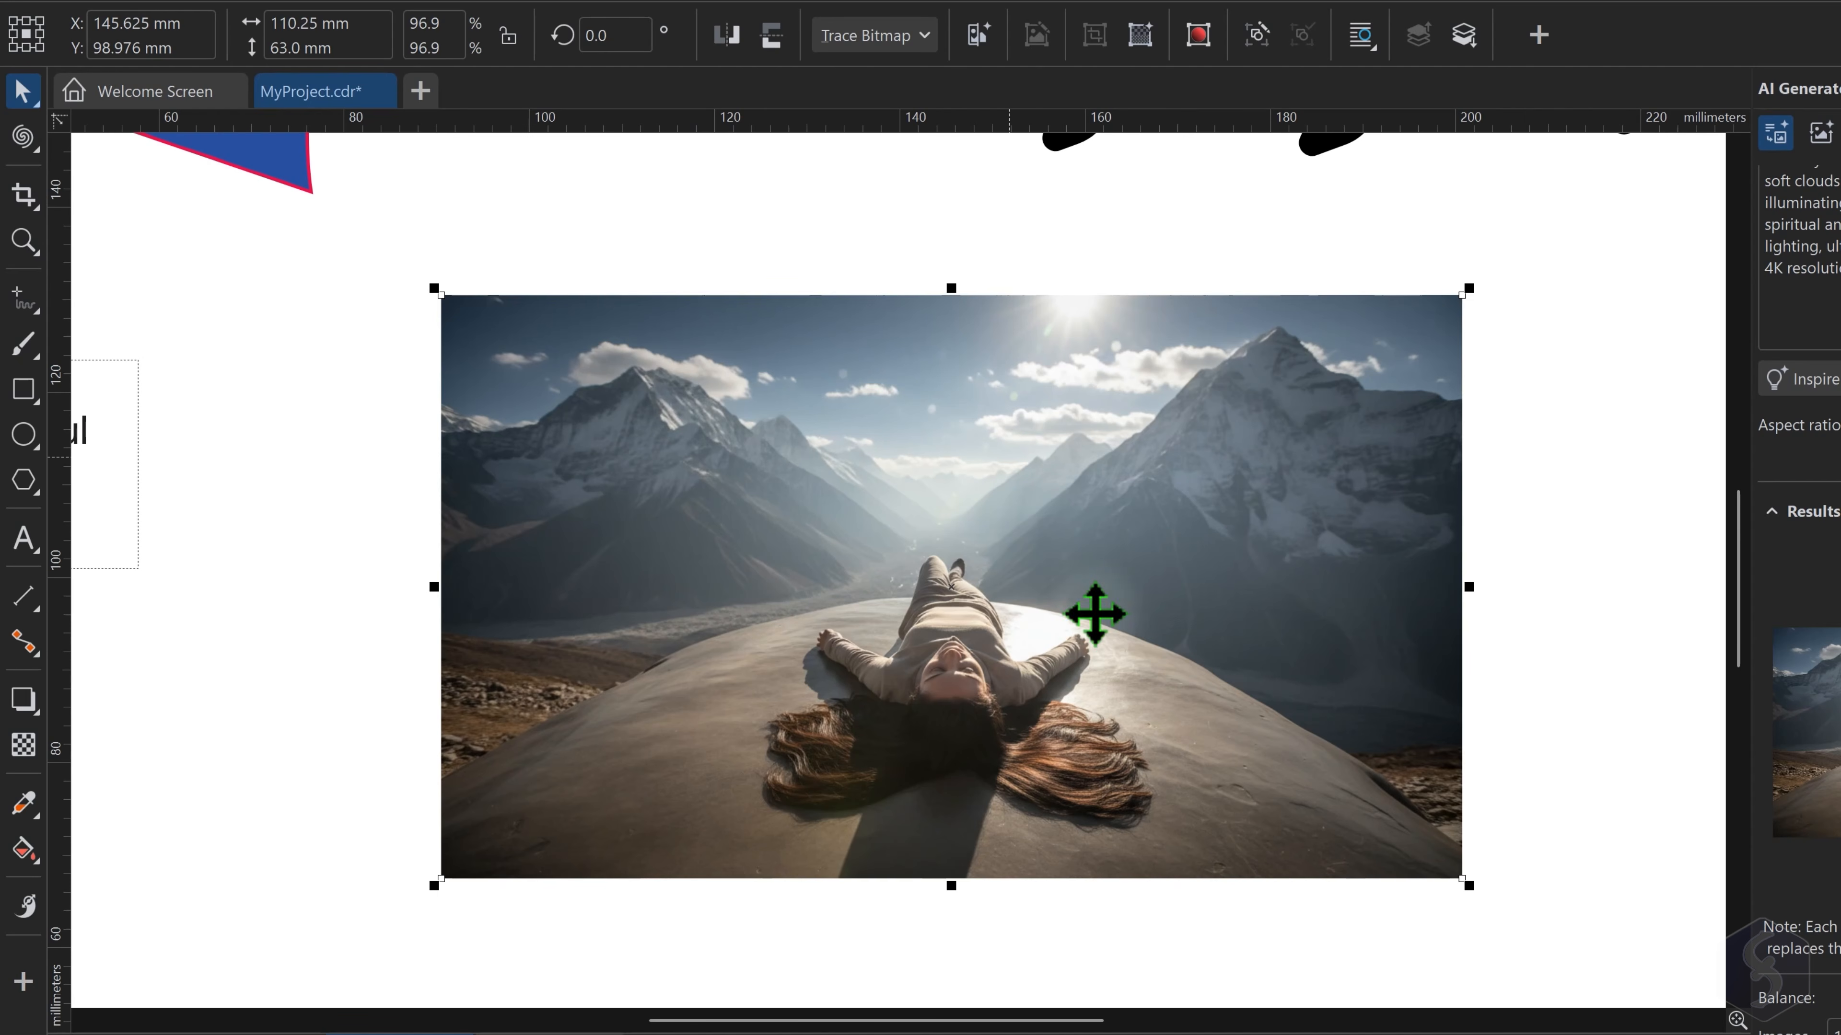
Try removing the background around the woman in the generated image, and undo the removal
click(980, 35)
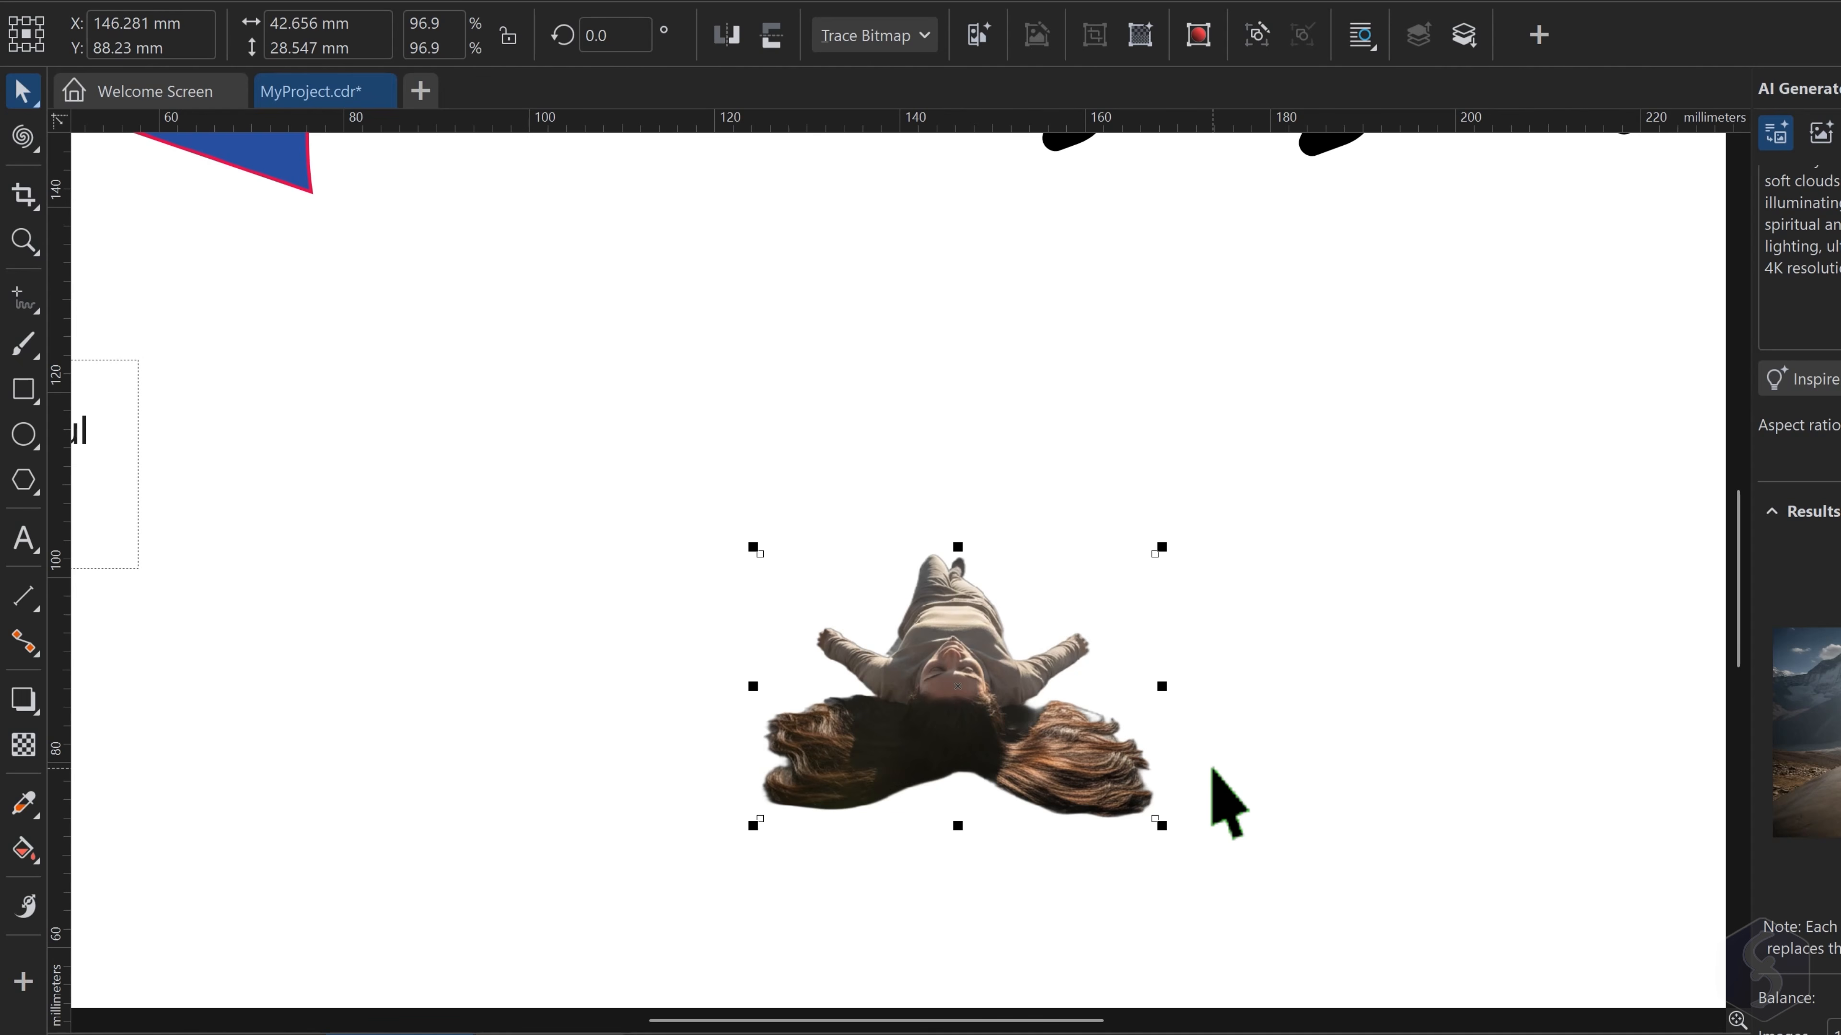
key(ctrl+z)
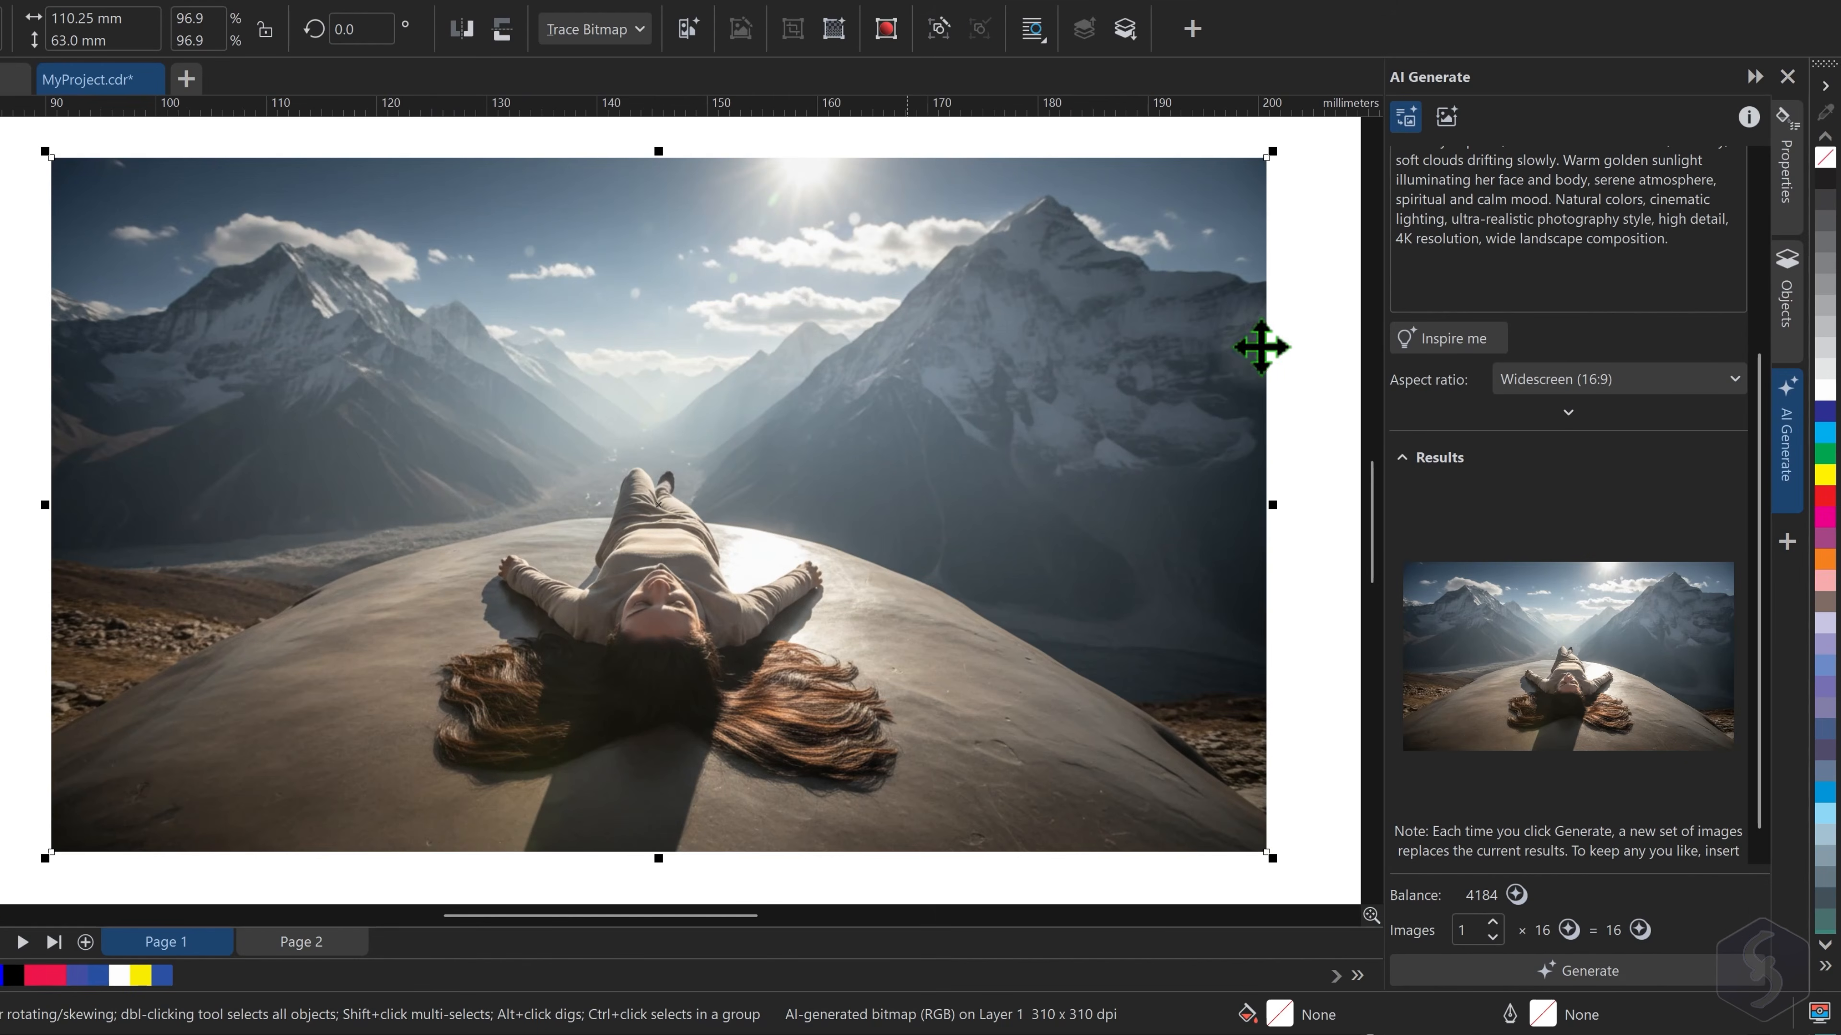
Try a uniform transparency of 50 and a fountain transparency on the generated image
click(1787, 166)
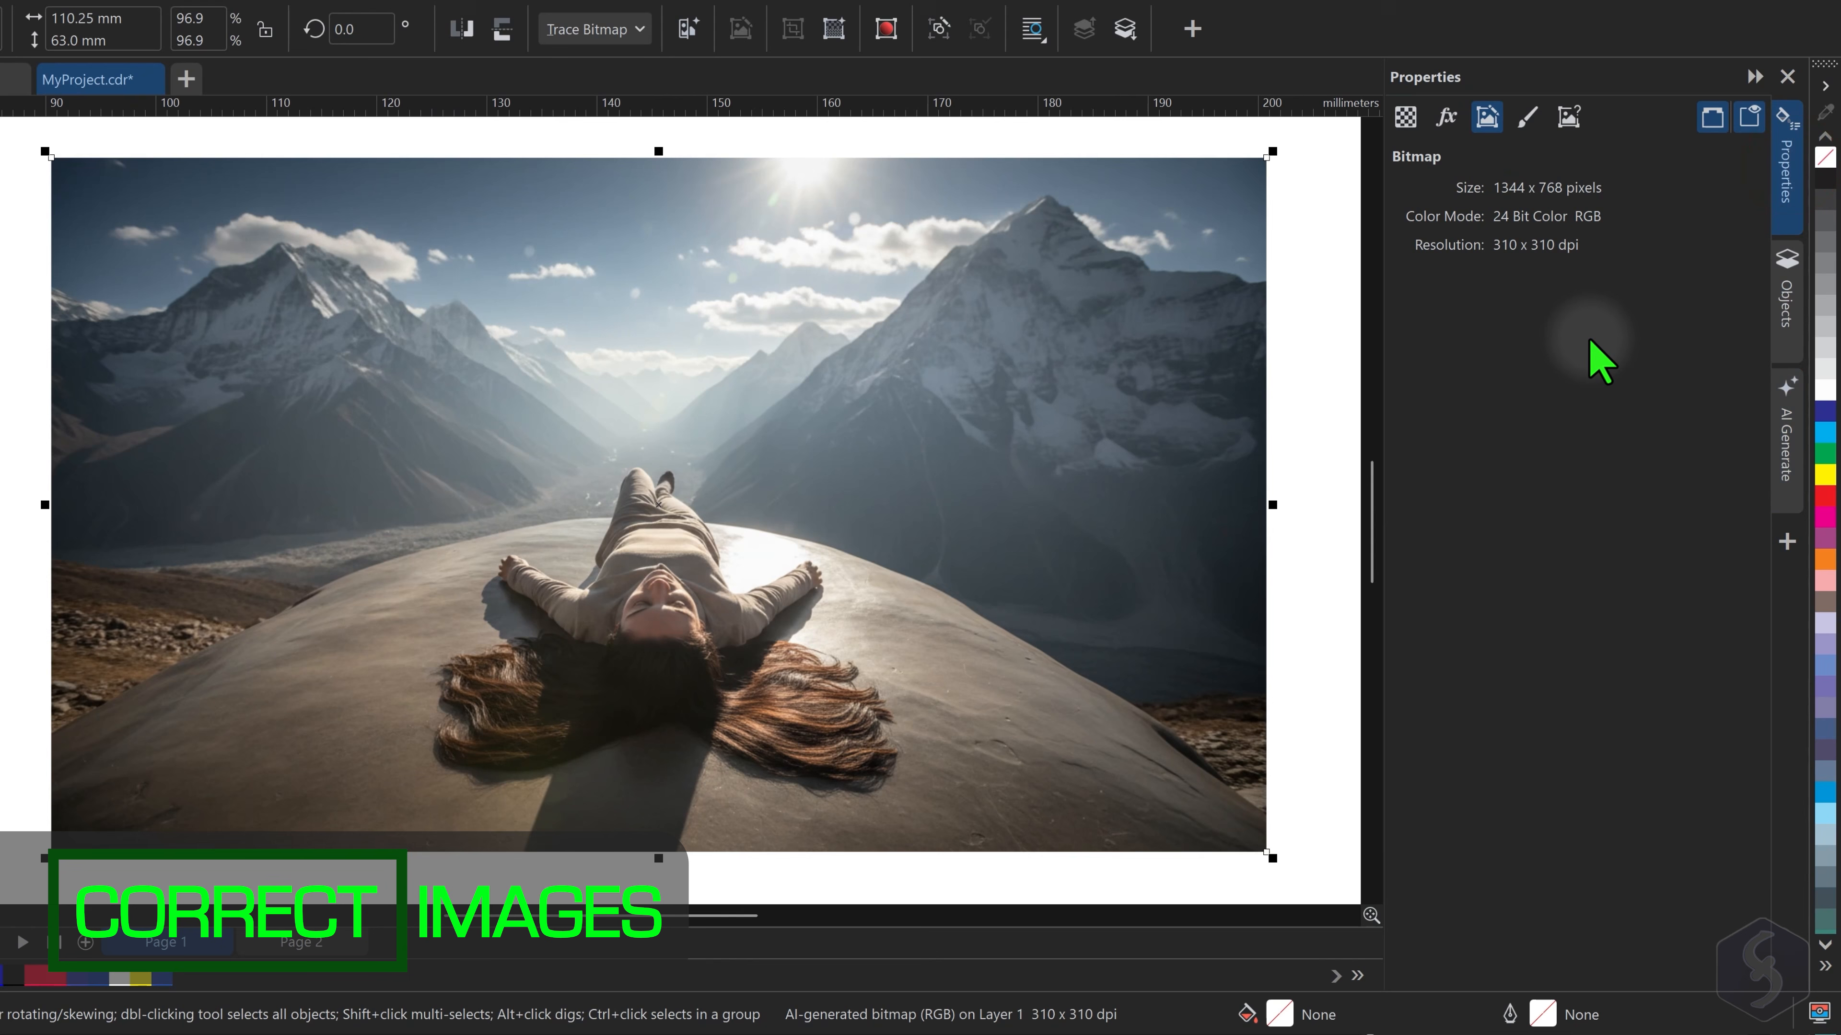
click(1406, 116)
click(1446, 245)
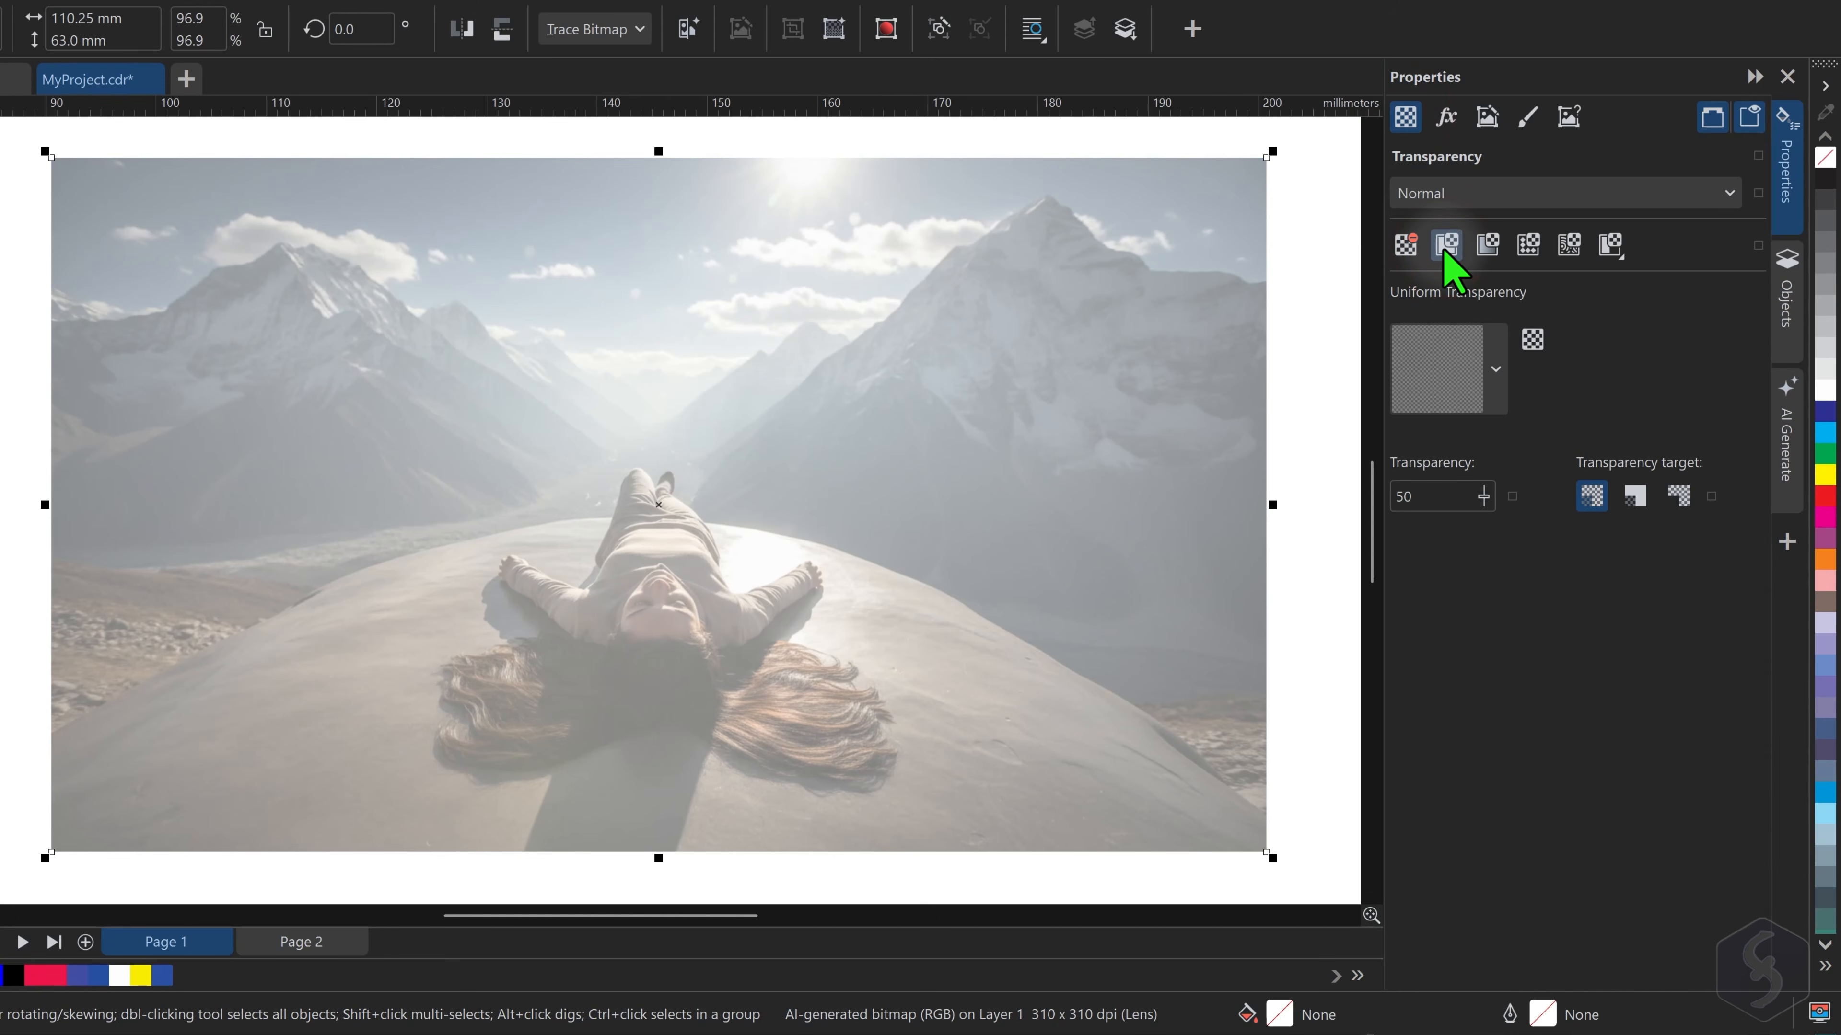
click(1485, 245)
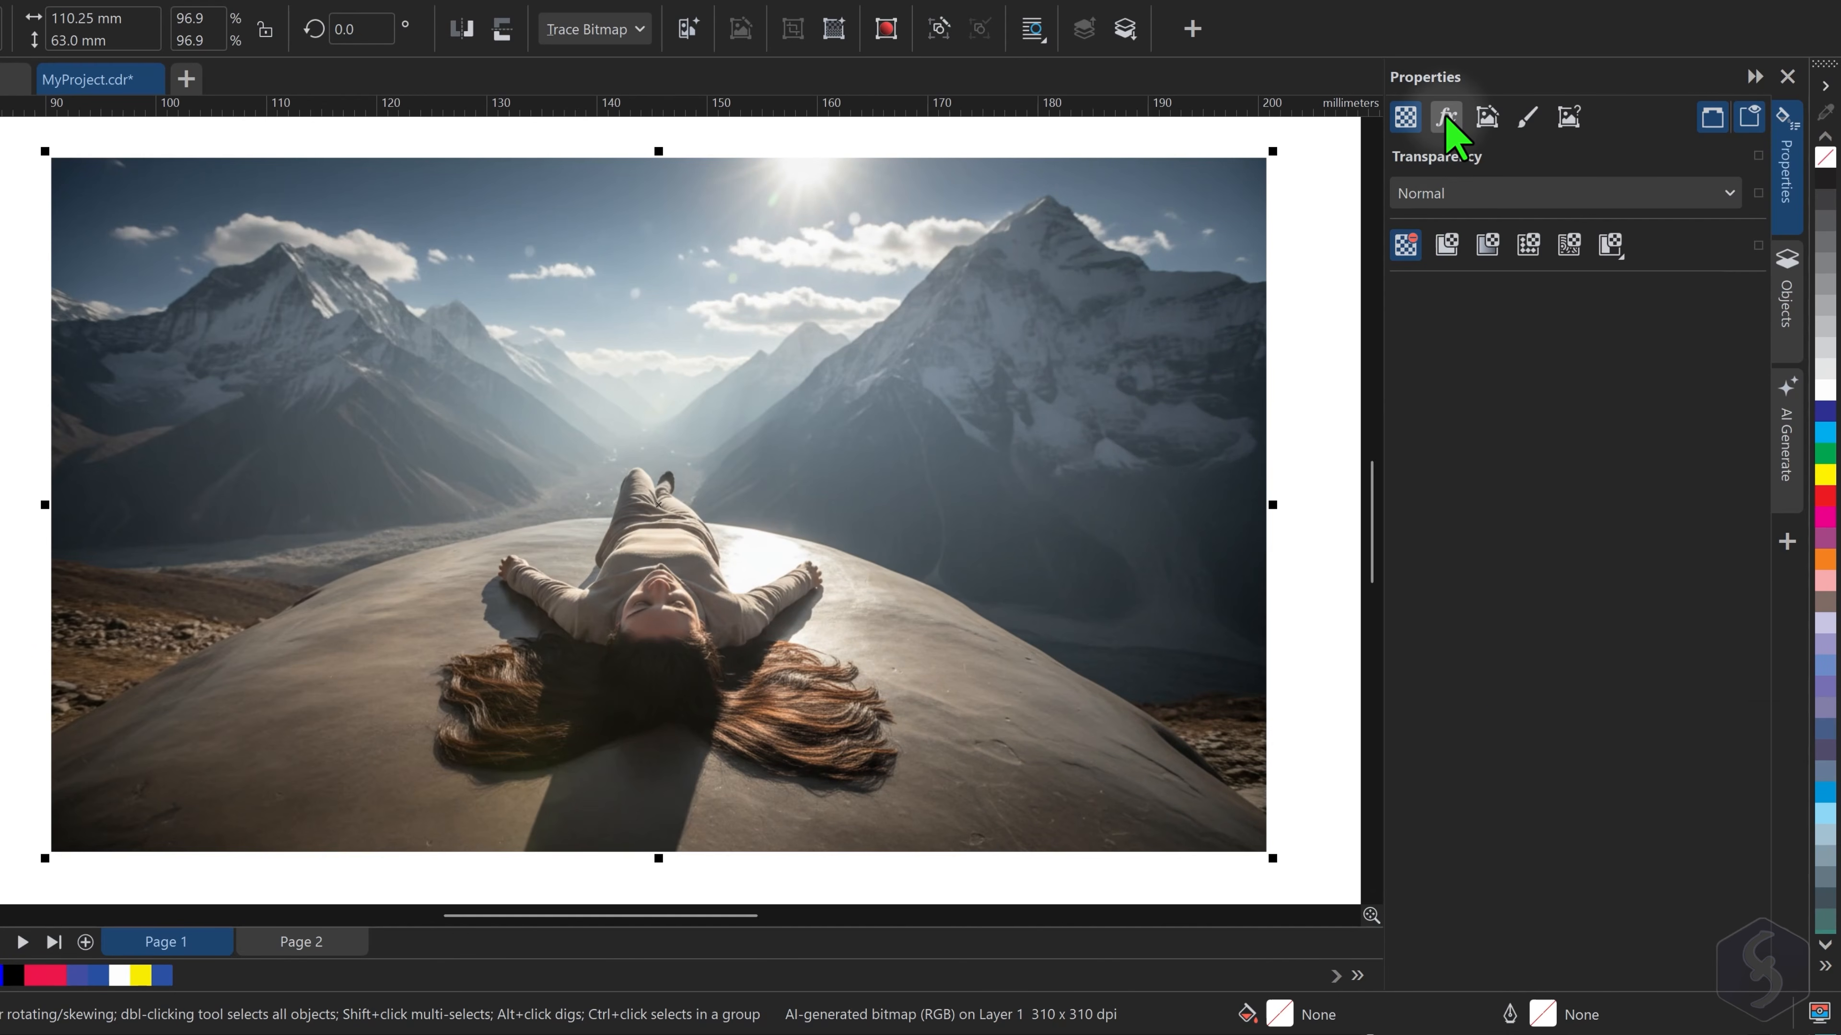
Add a Gaussian Blur bitmap effect to the generated image and set its radius to 4.3
click(1446, 120)
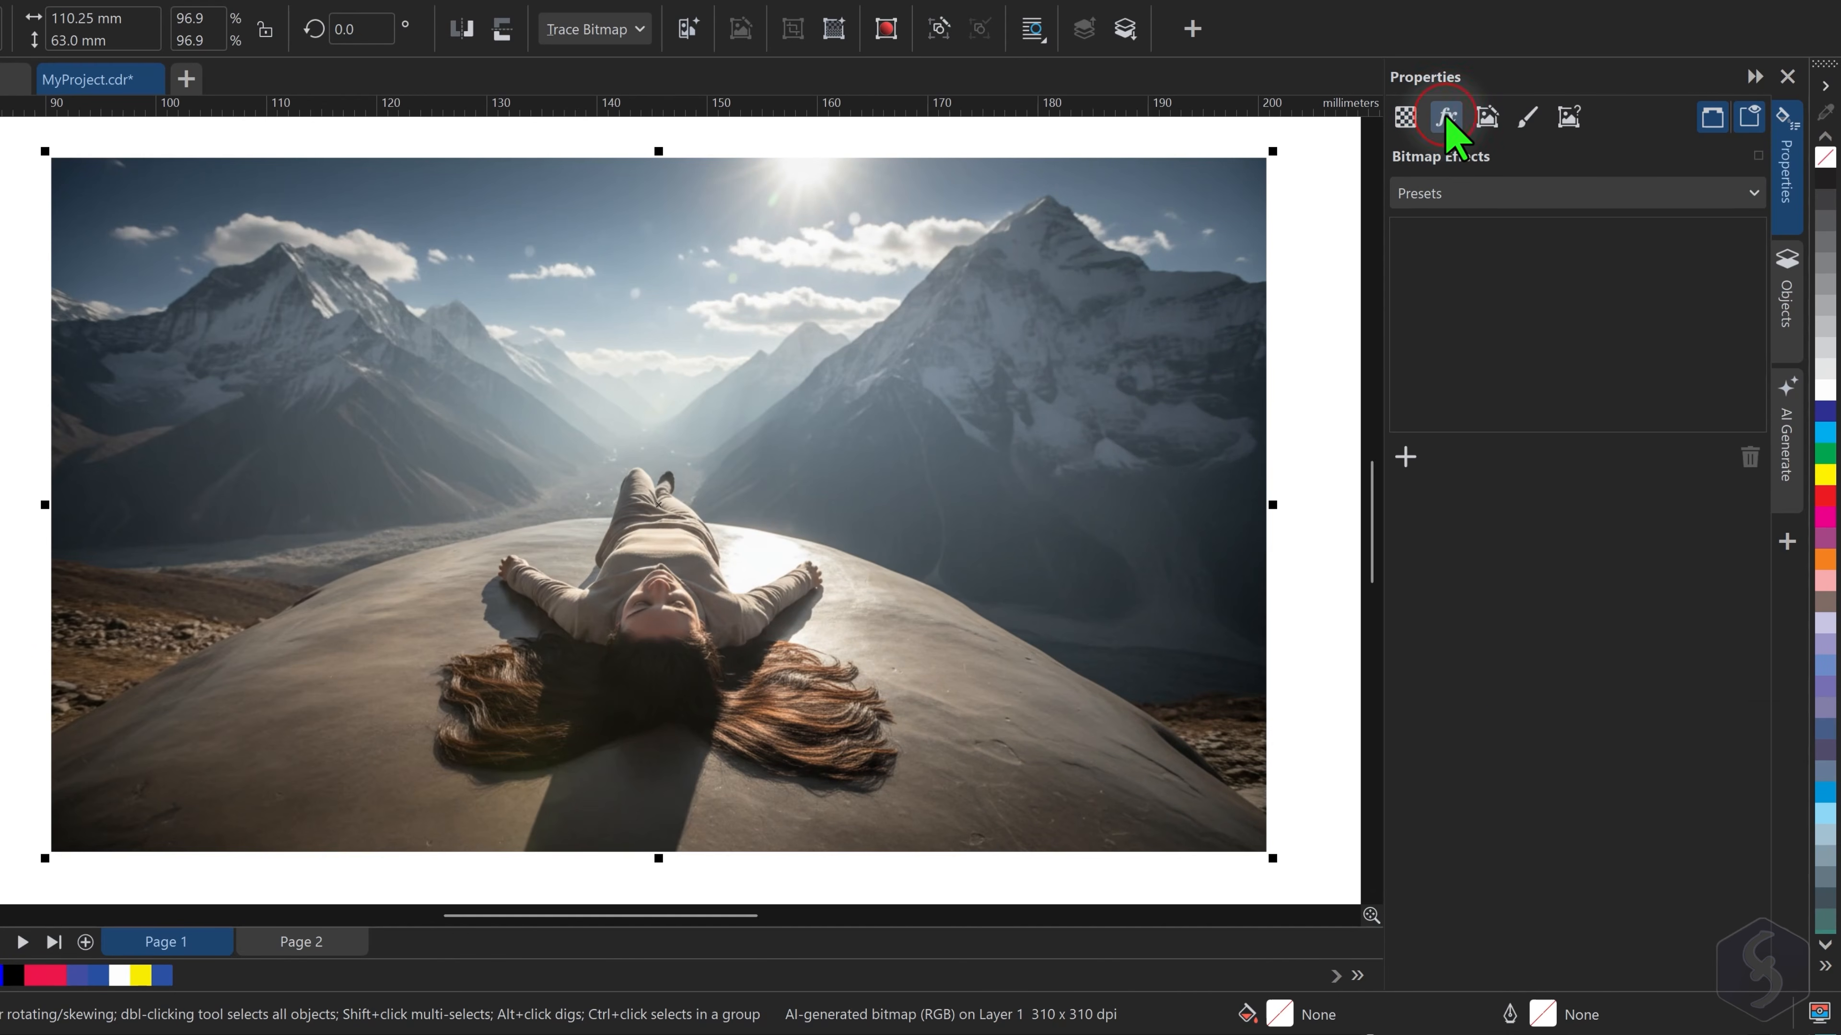
click(1406, 456)
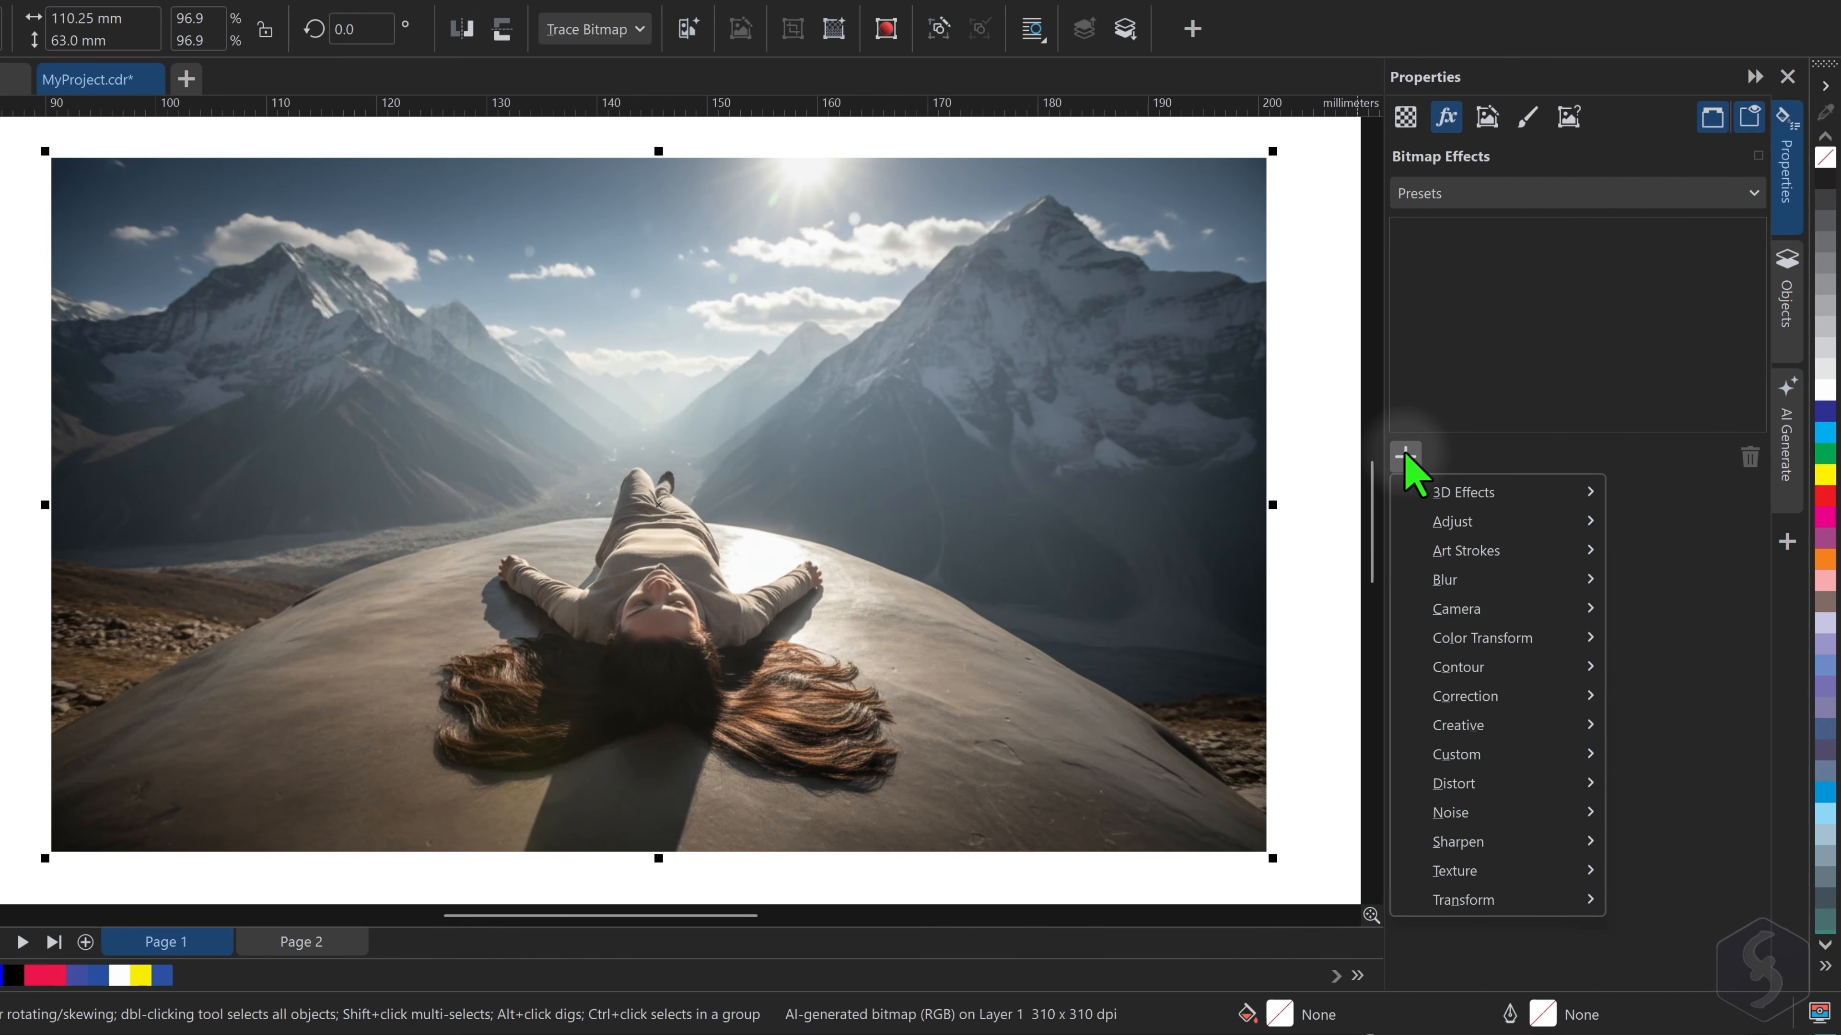
mouse_move(1447, 580)
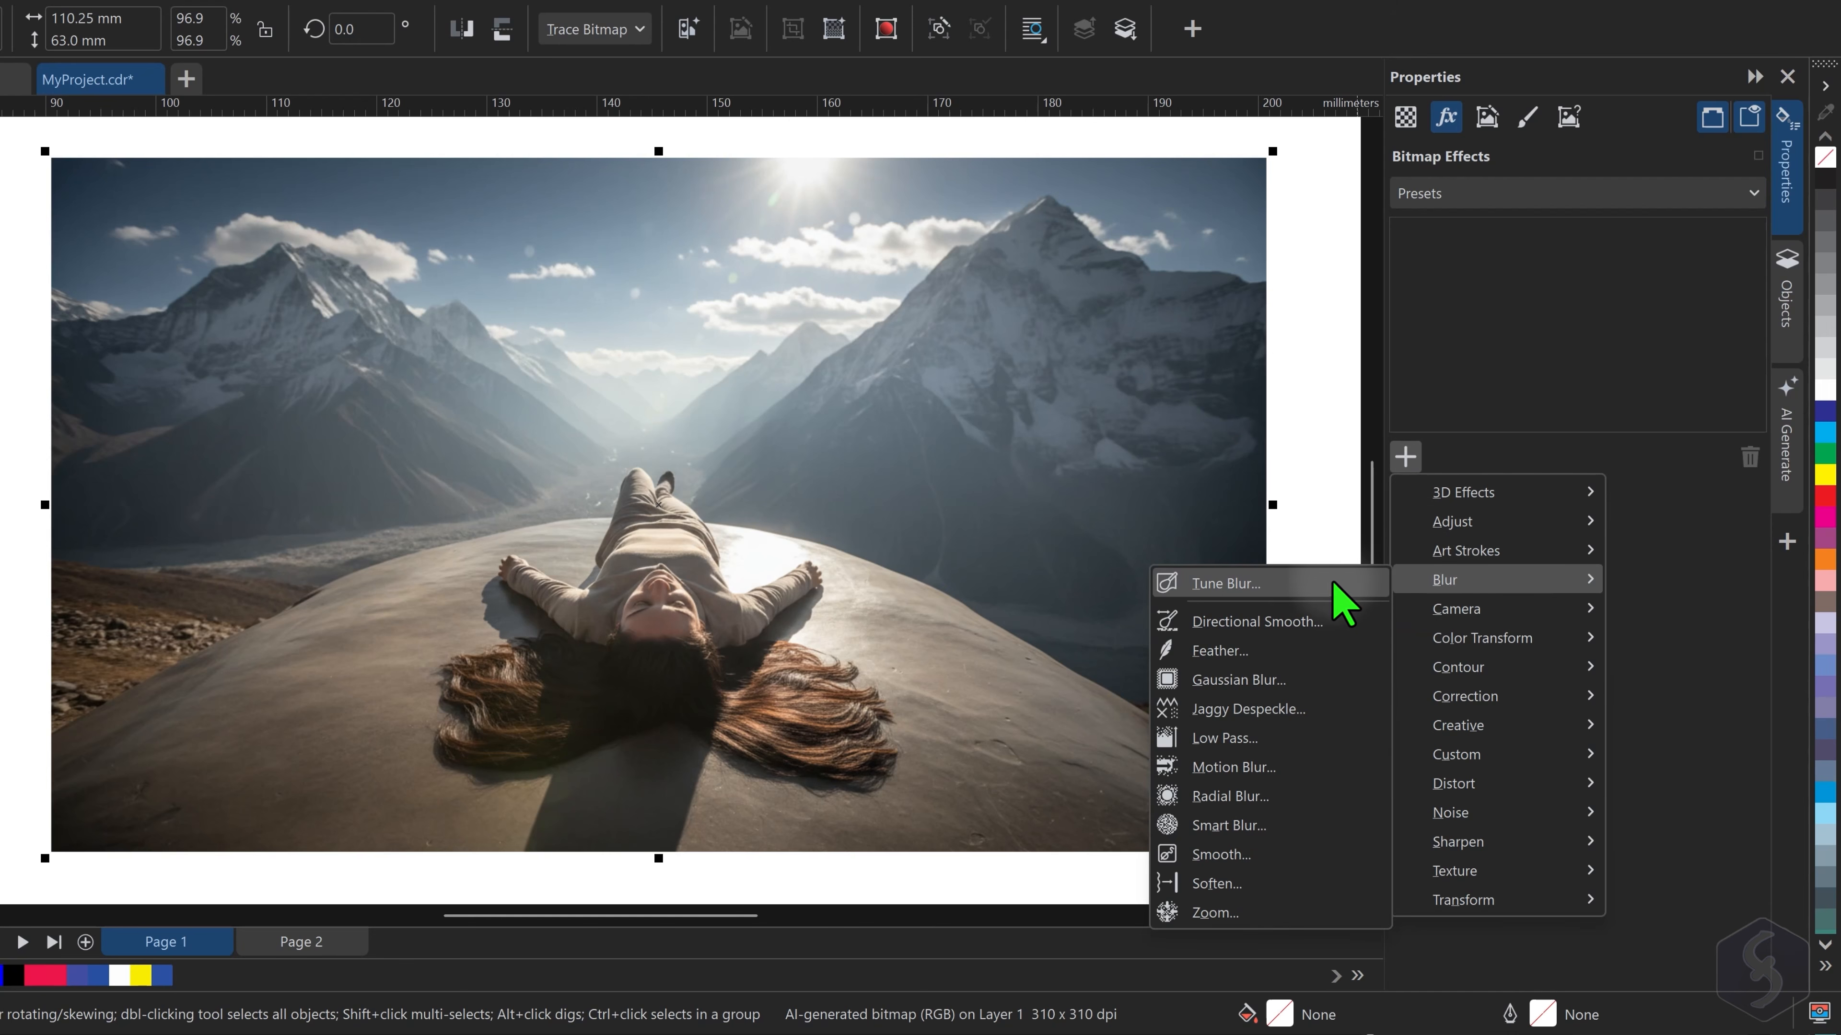
click(1236, 680)
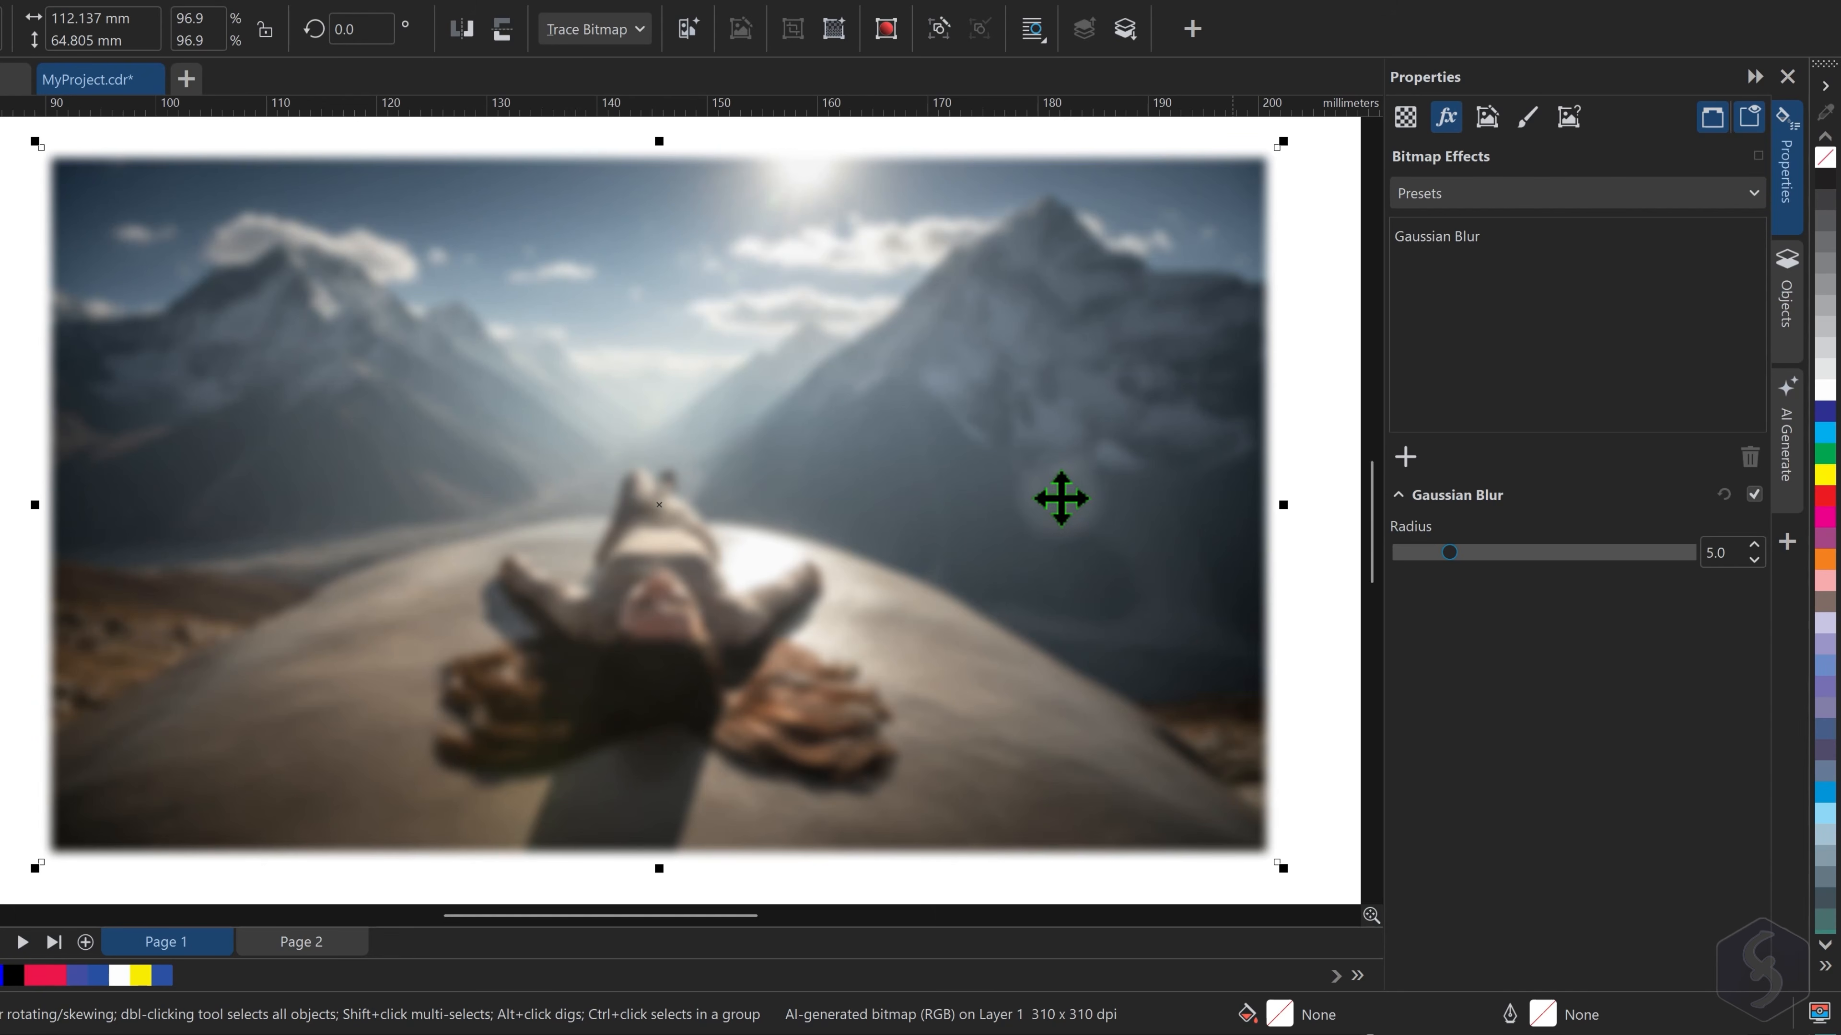
mouse_move(1448, 553)
mouse_down()
mouse_move(1528, 555)
mouse_move(1435, 552)
mouse_up()
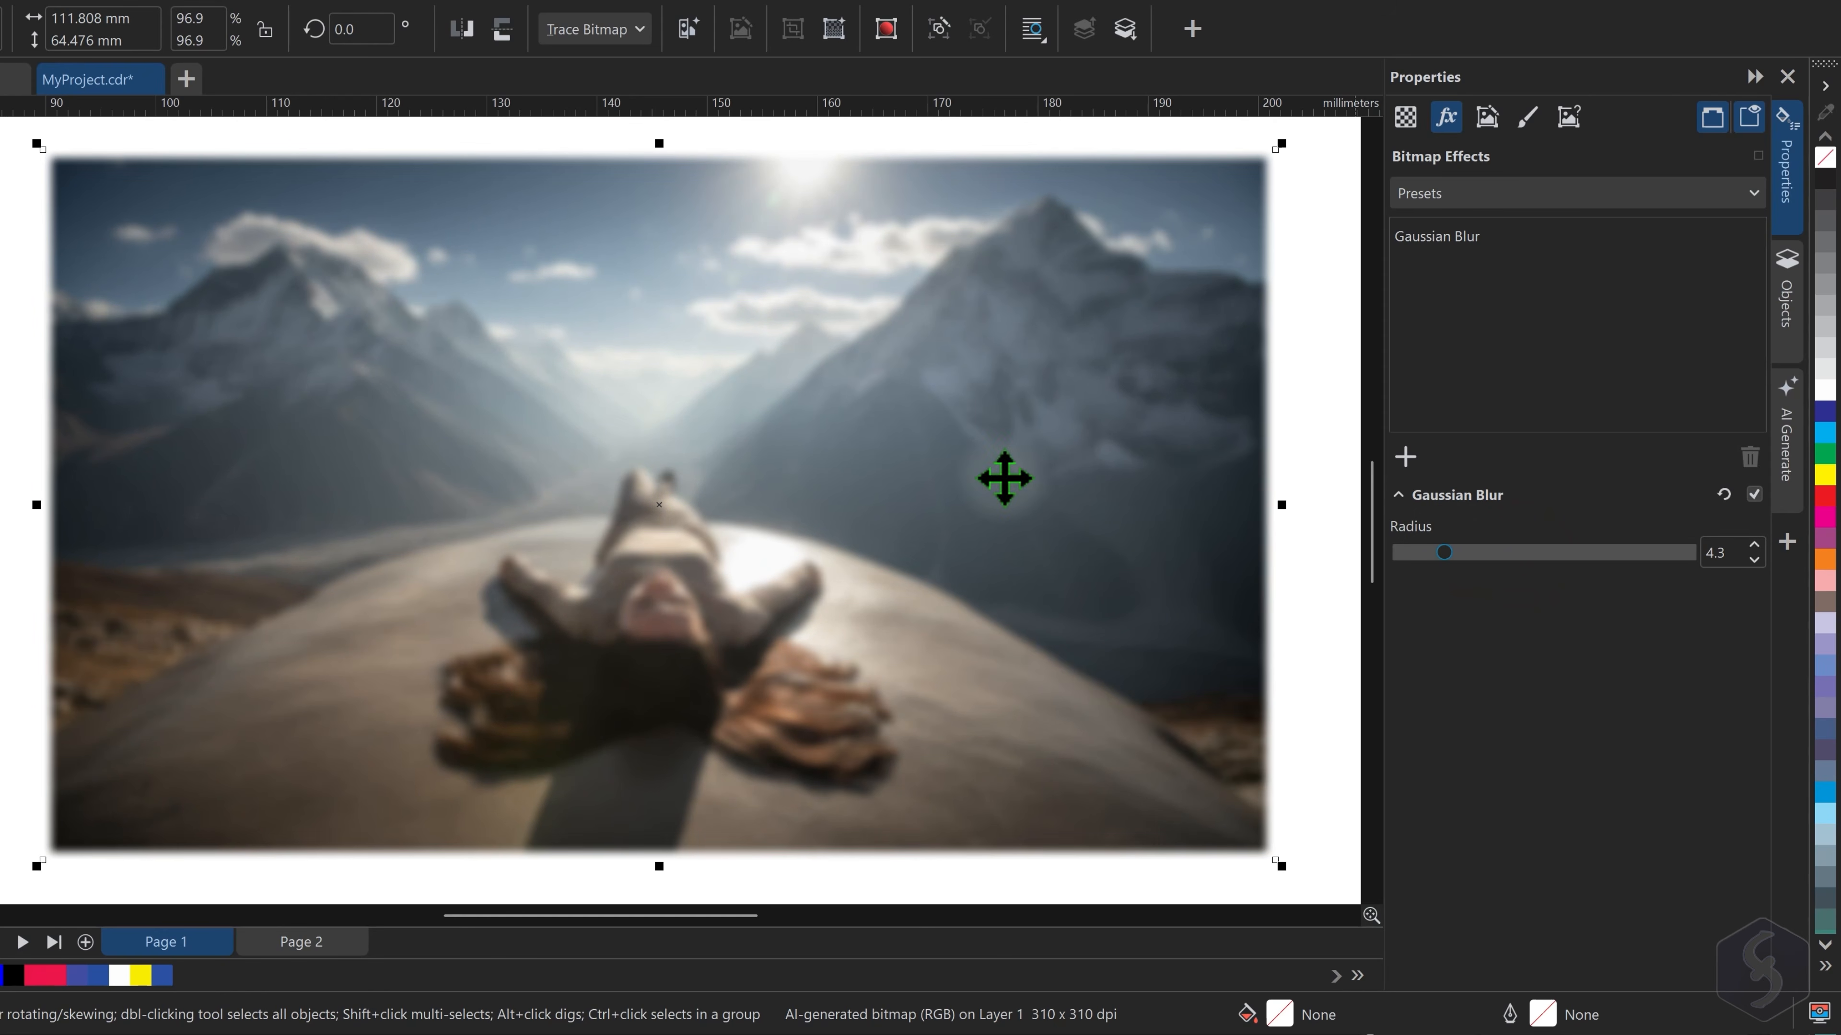
Add Hue/Saturation/Lightness and Levels effects to the generated image and set the hue to 1
click(1004, 478)
click(1405, 457)
mouse_move(1482, 528)
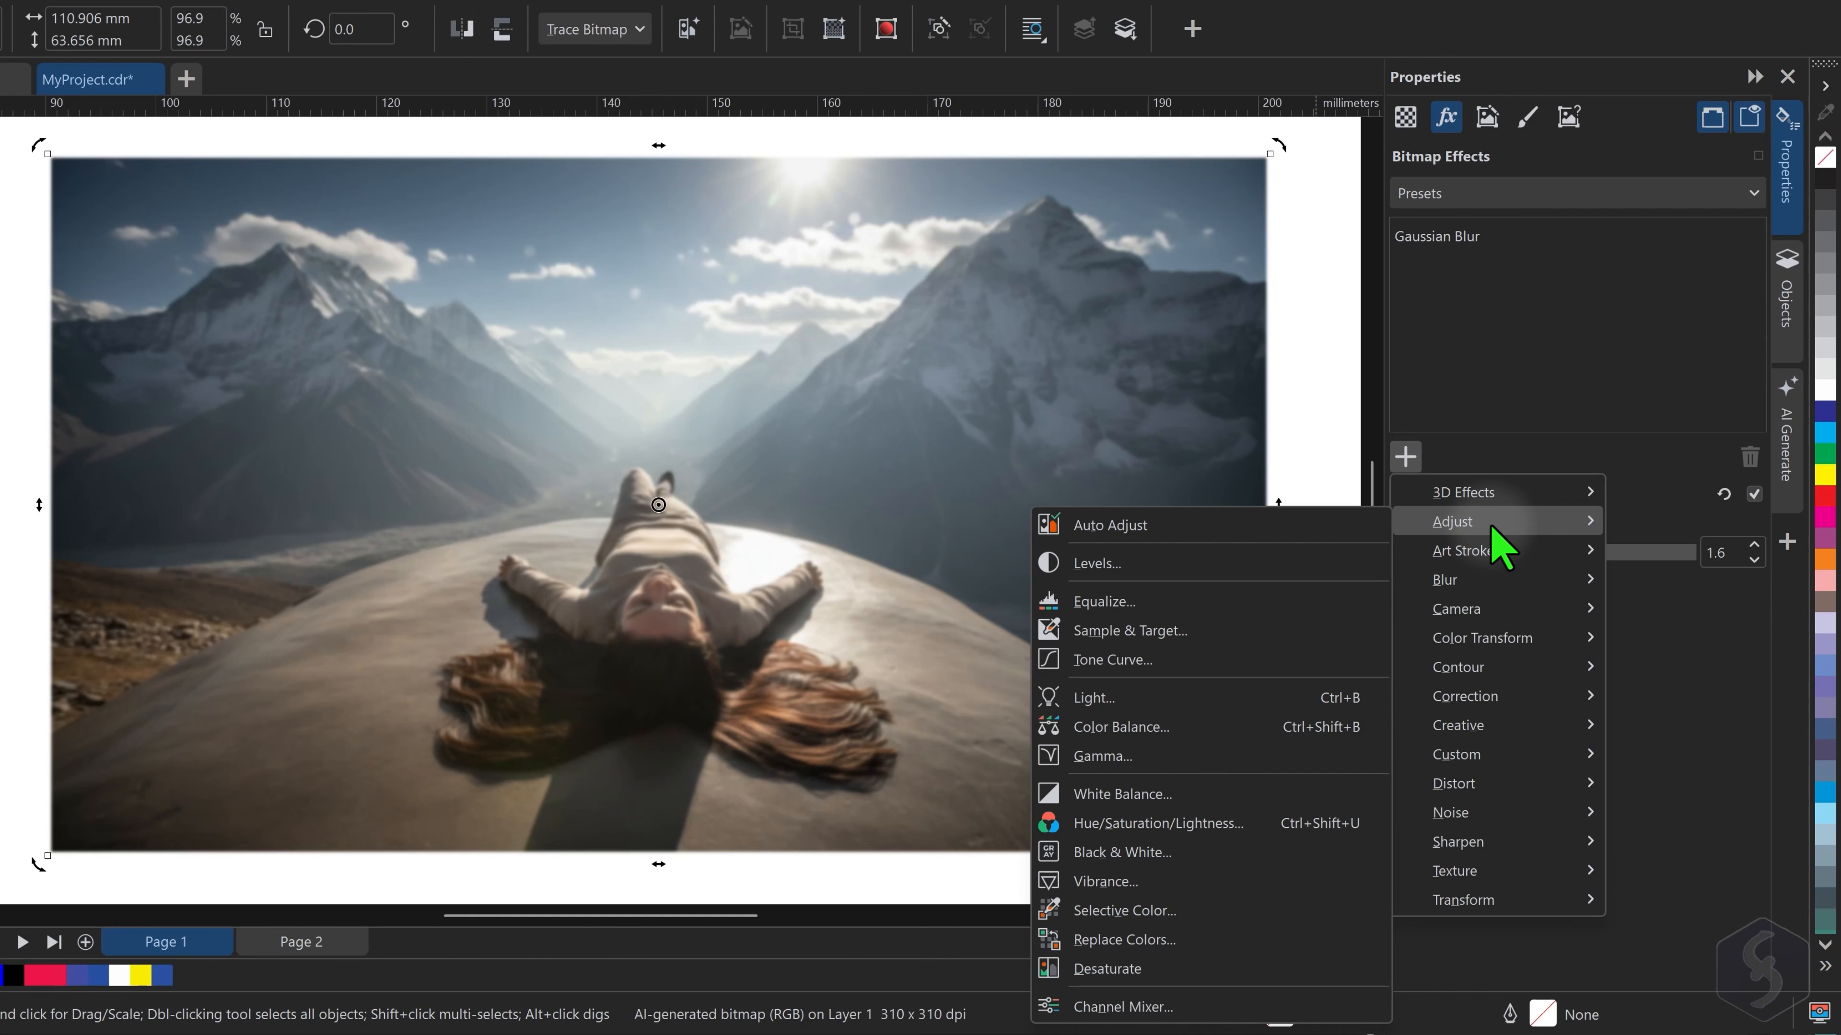
click(1171, 823)
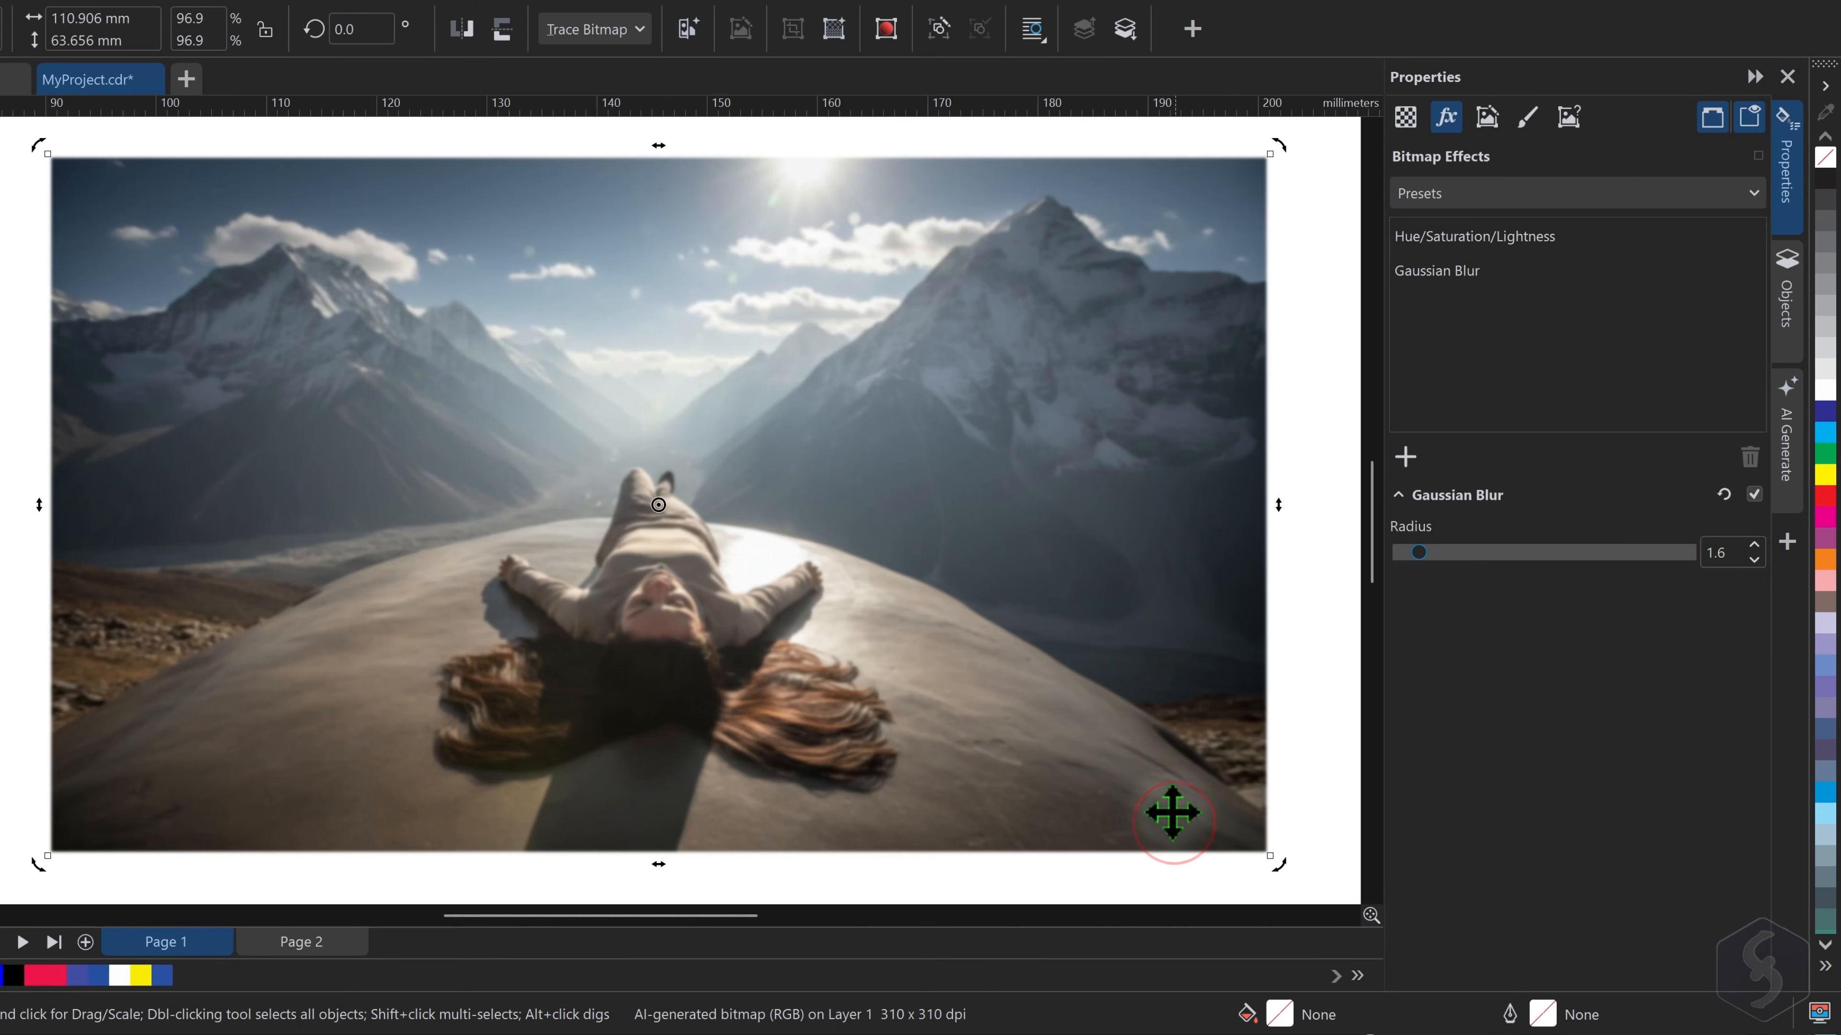
mouse_move(1545, 623)
mouse_down()
mouse_move(1561, 618)
mouse_move(1460, 618)
mouse_move(1546, 623)
mouse_up()
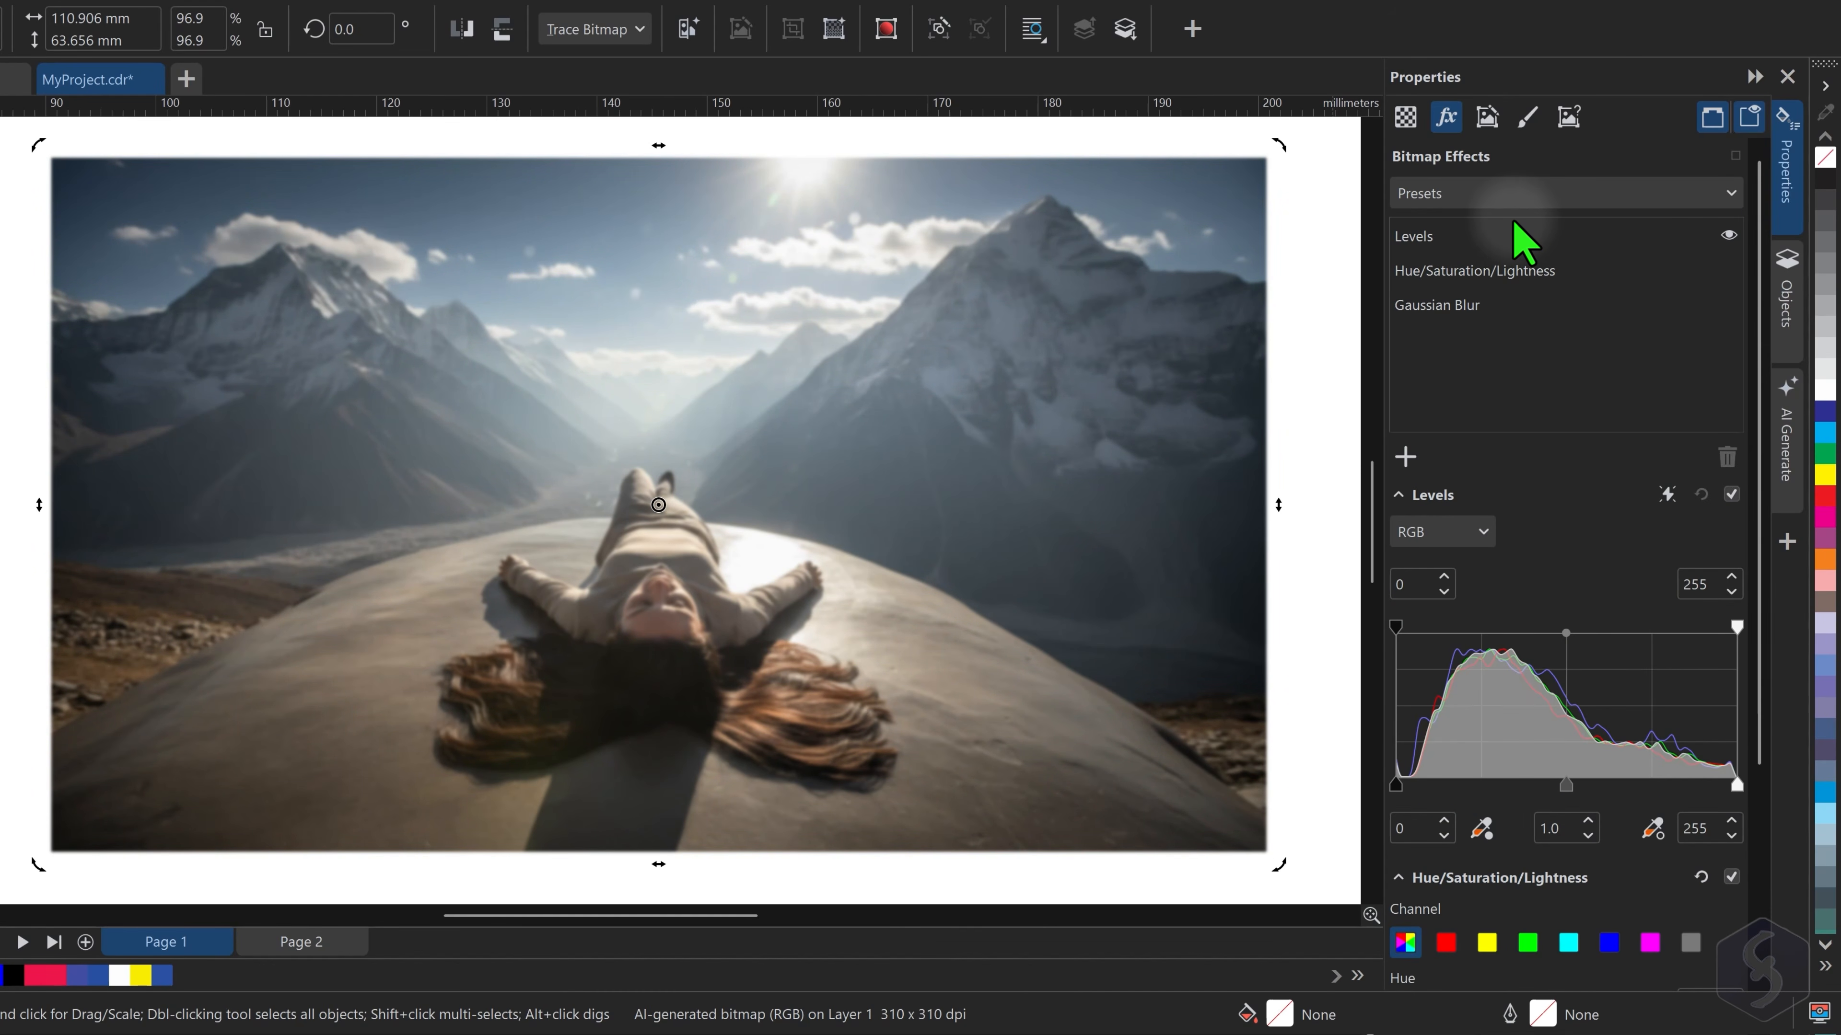
Reorder the bitmap effects by moving Hue/Saturation/Lightness above Levels, and finally below Gaussian Blur
click(1511, 270)
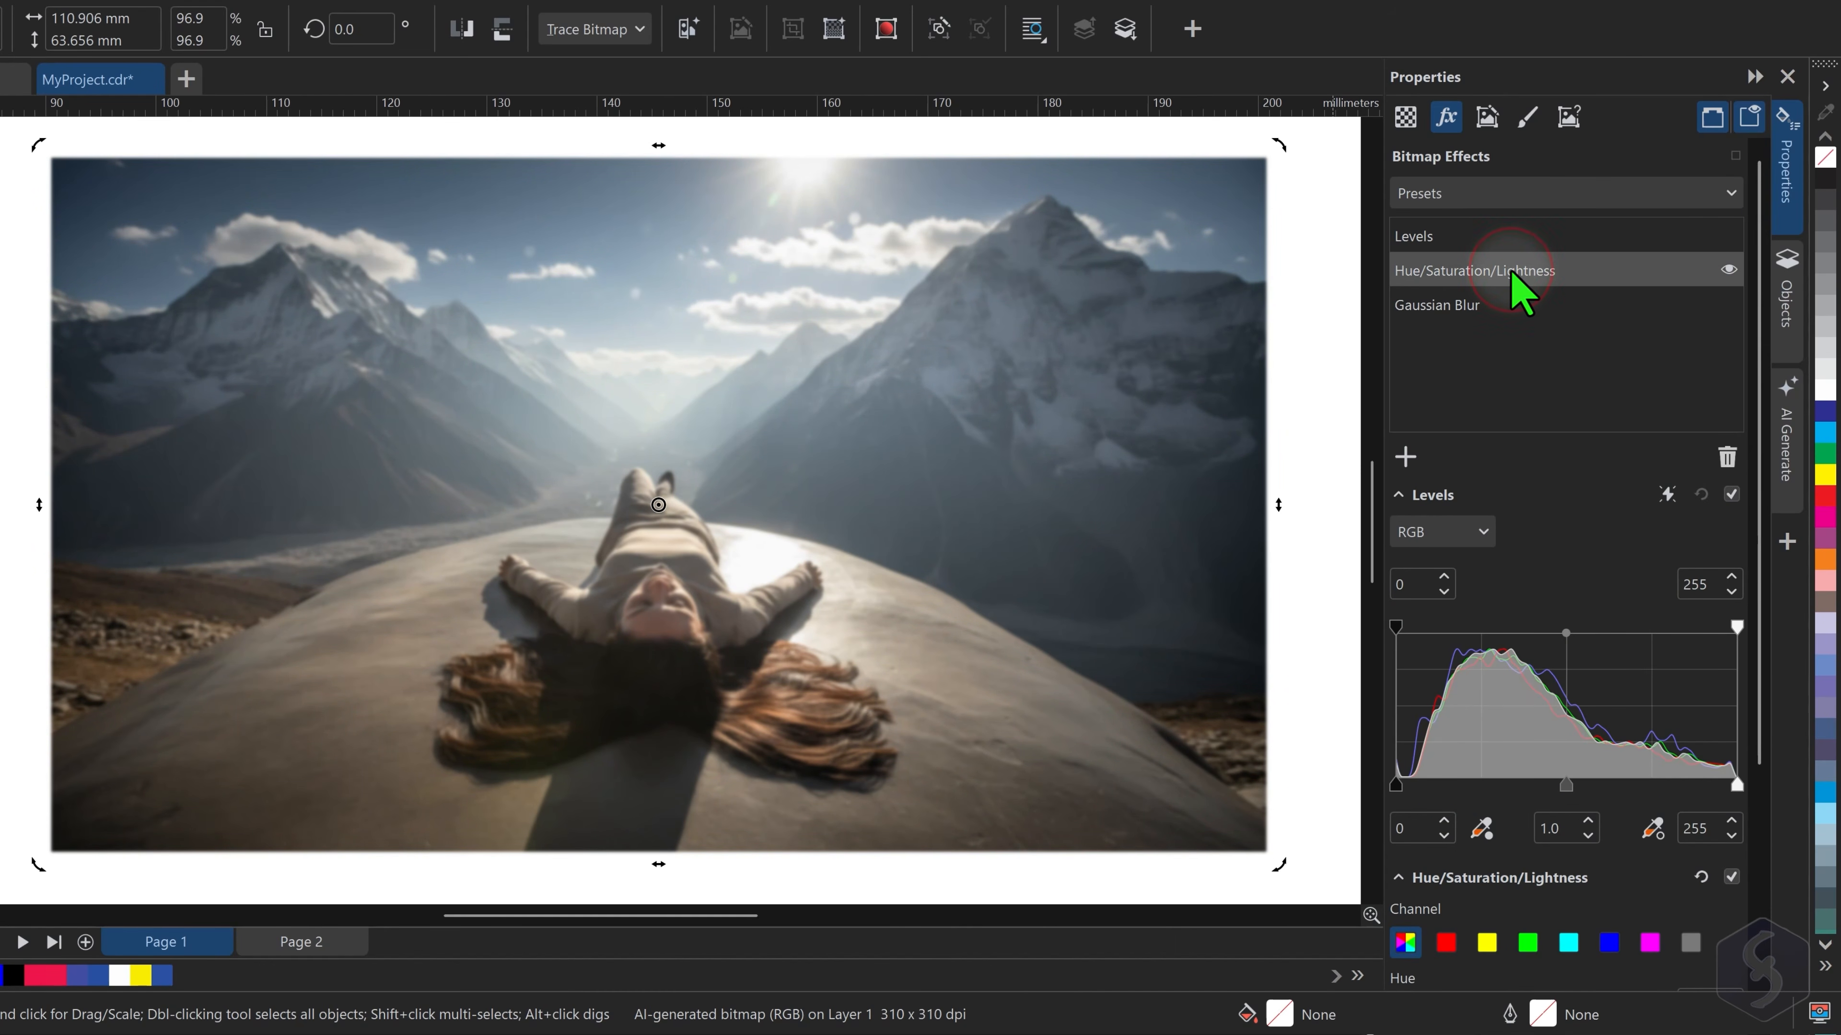
mouse_move(1516, 259)
mouse_down()
mouse_move(1521, 221)
mouse_move(1530, 241)
mouse_up()
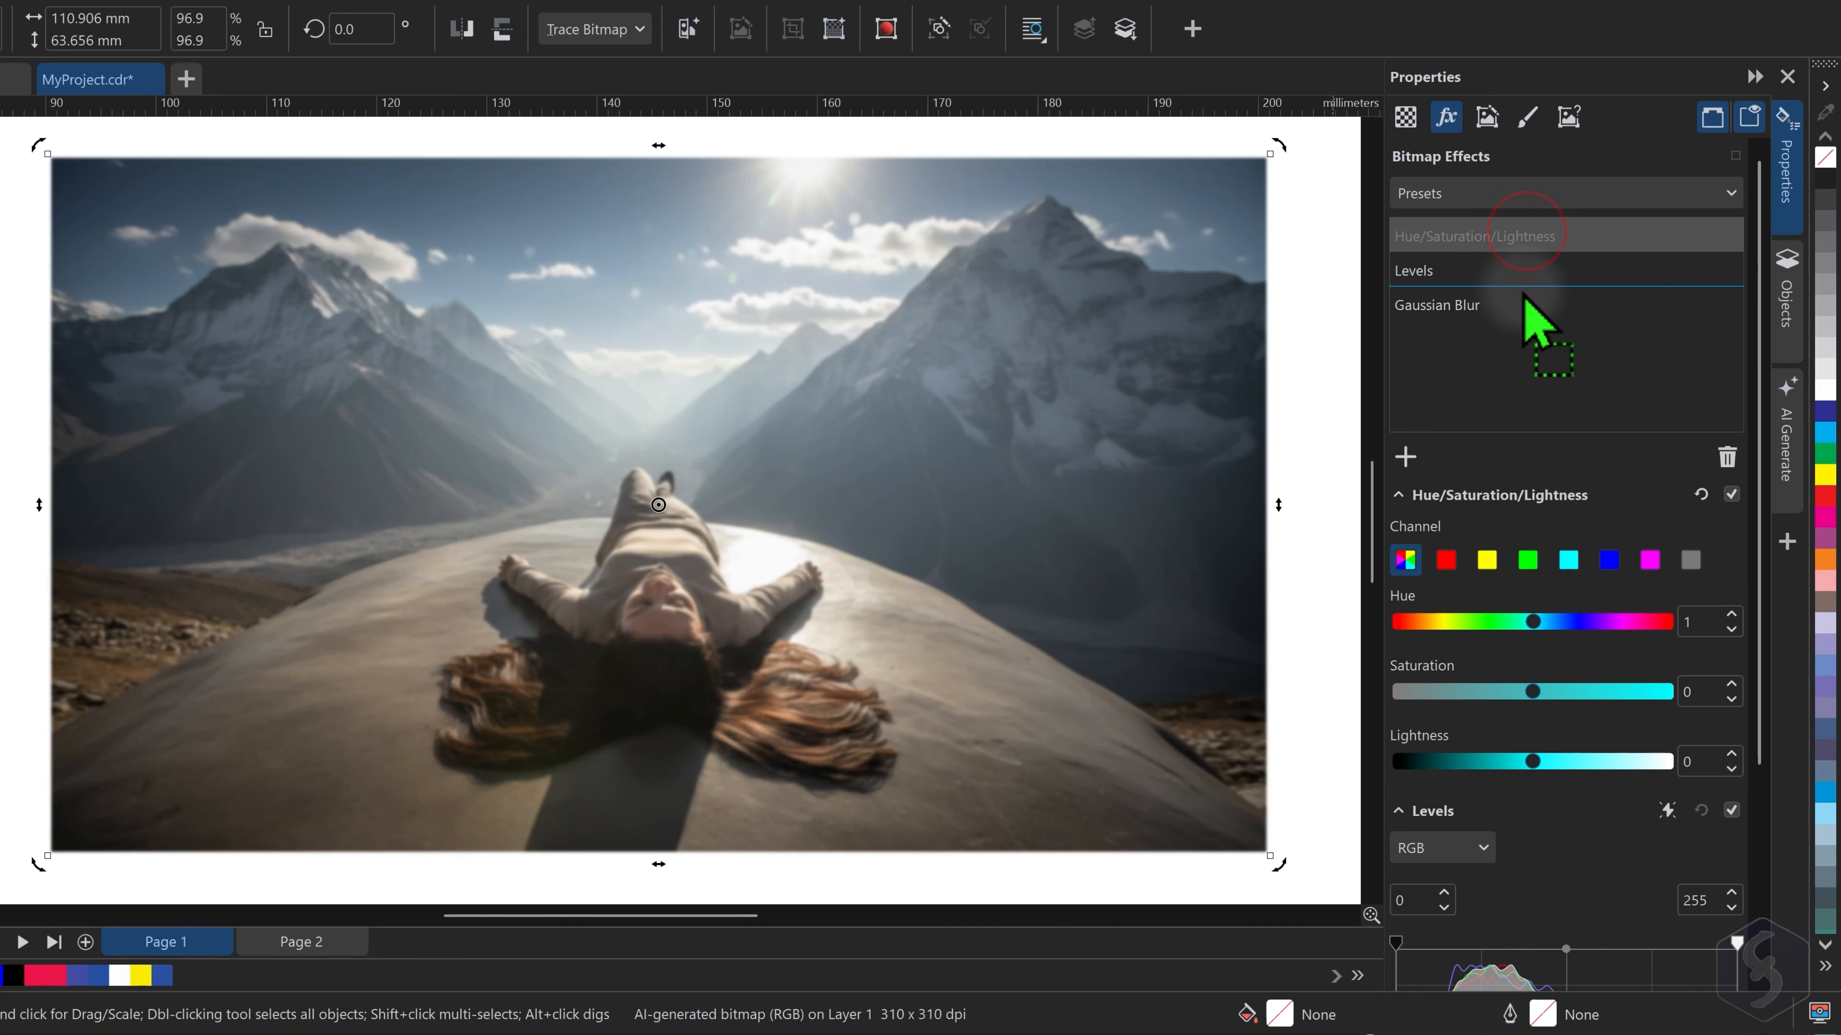
drag(1523, 319, 1523, 319)
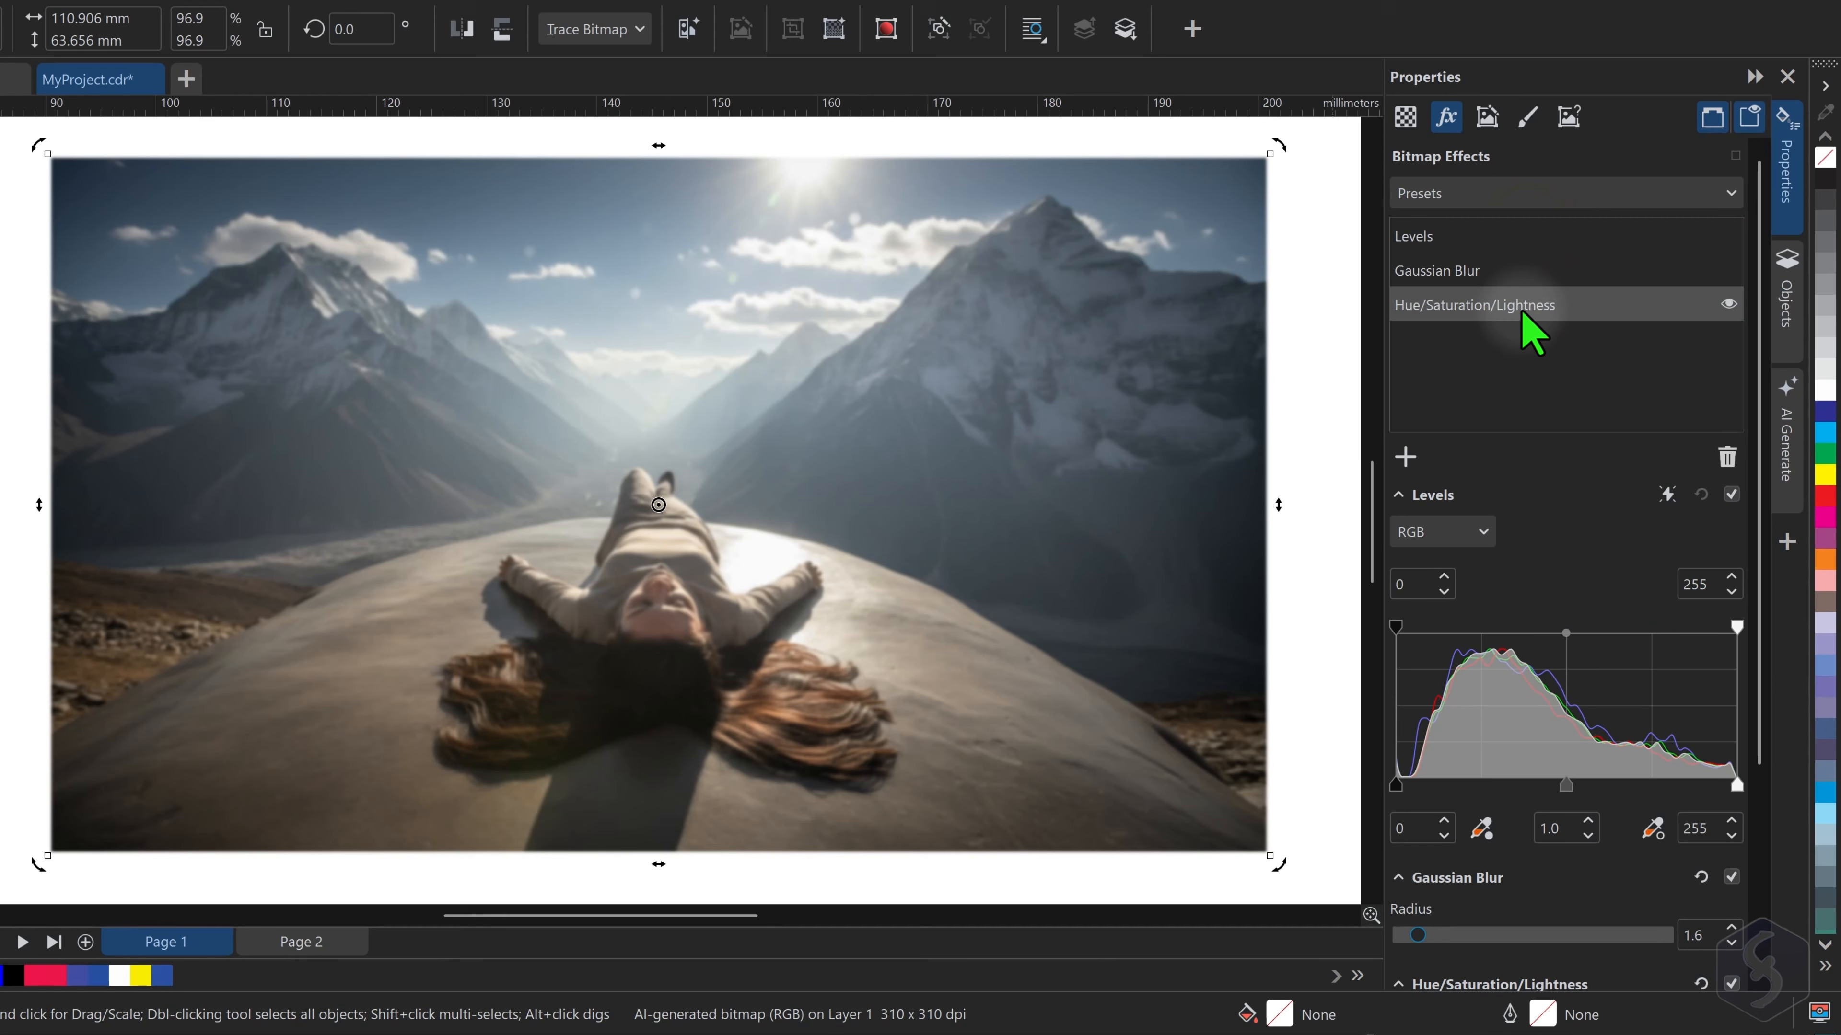
Toggle the visibility of the Hue/Saturation/Lightness effect and hide the Gaussian Blur effect
click(1729, 304)
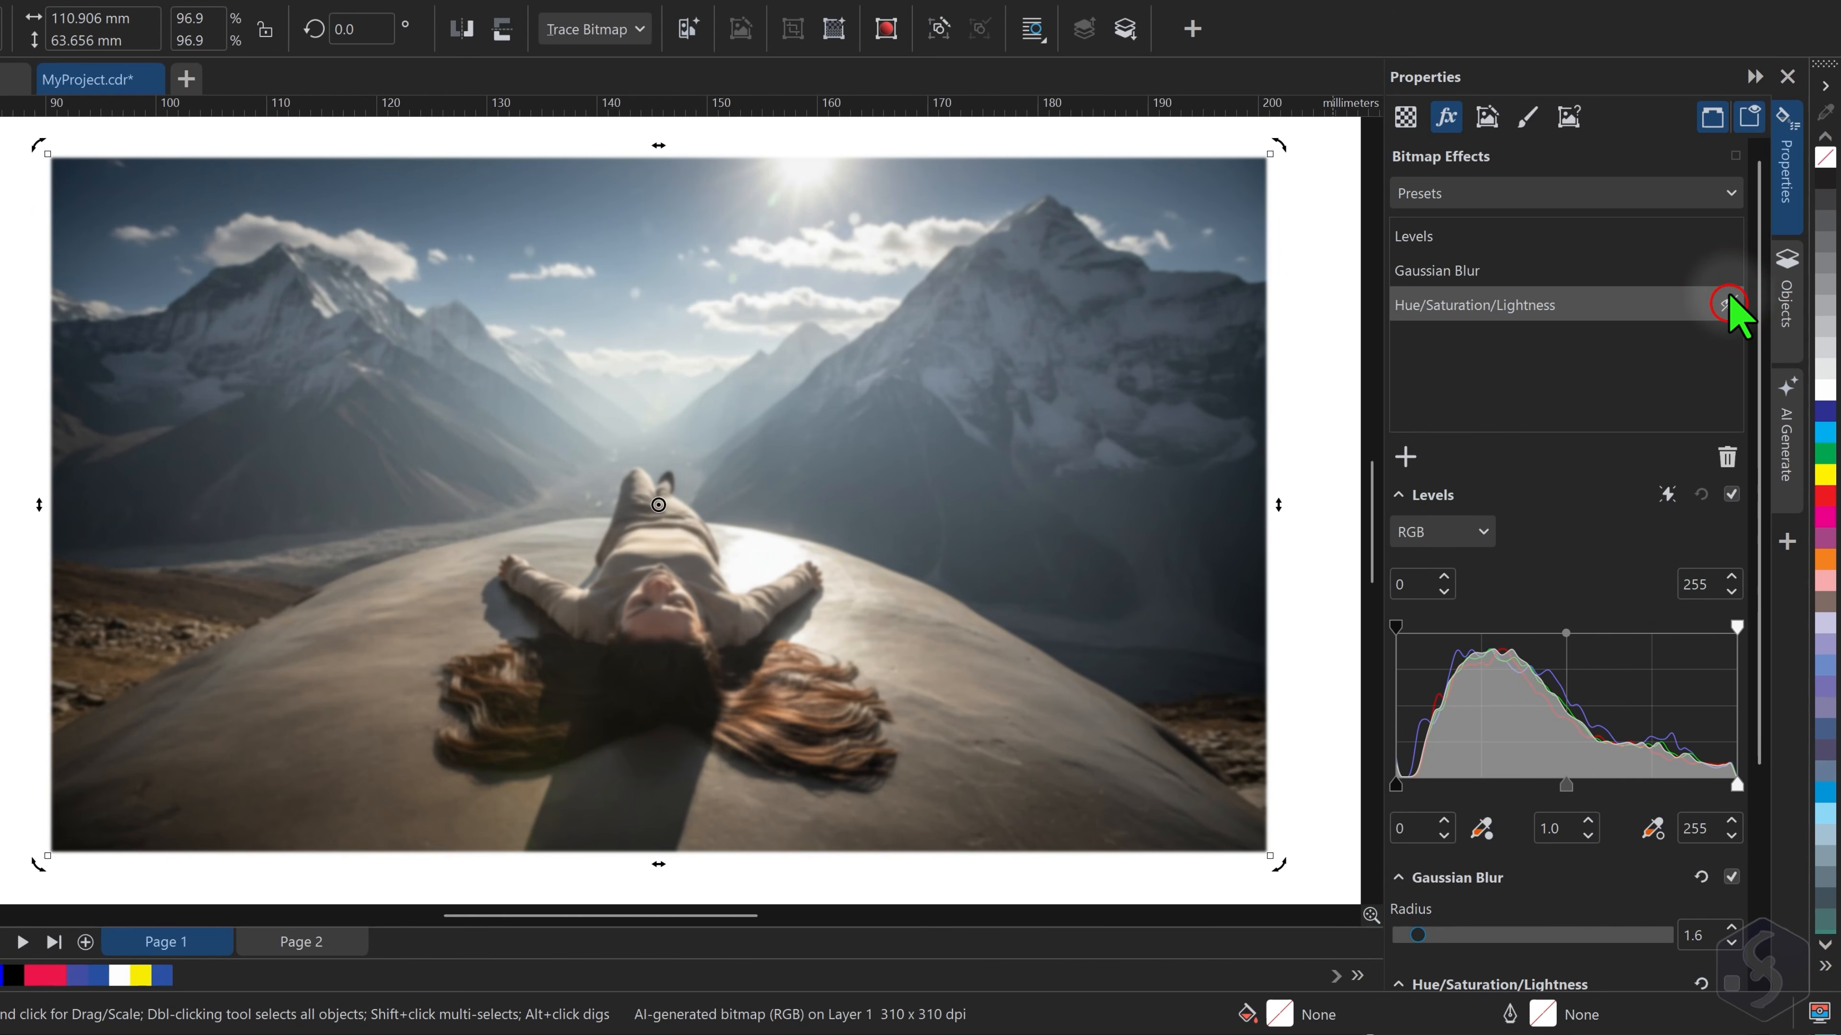
click(1713, 270)
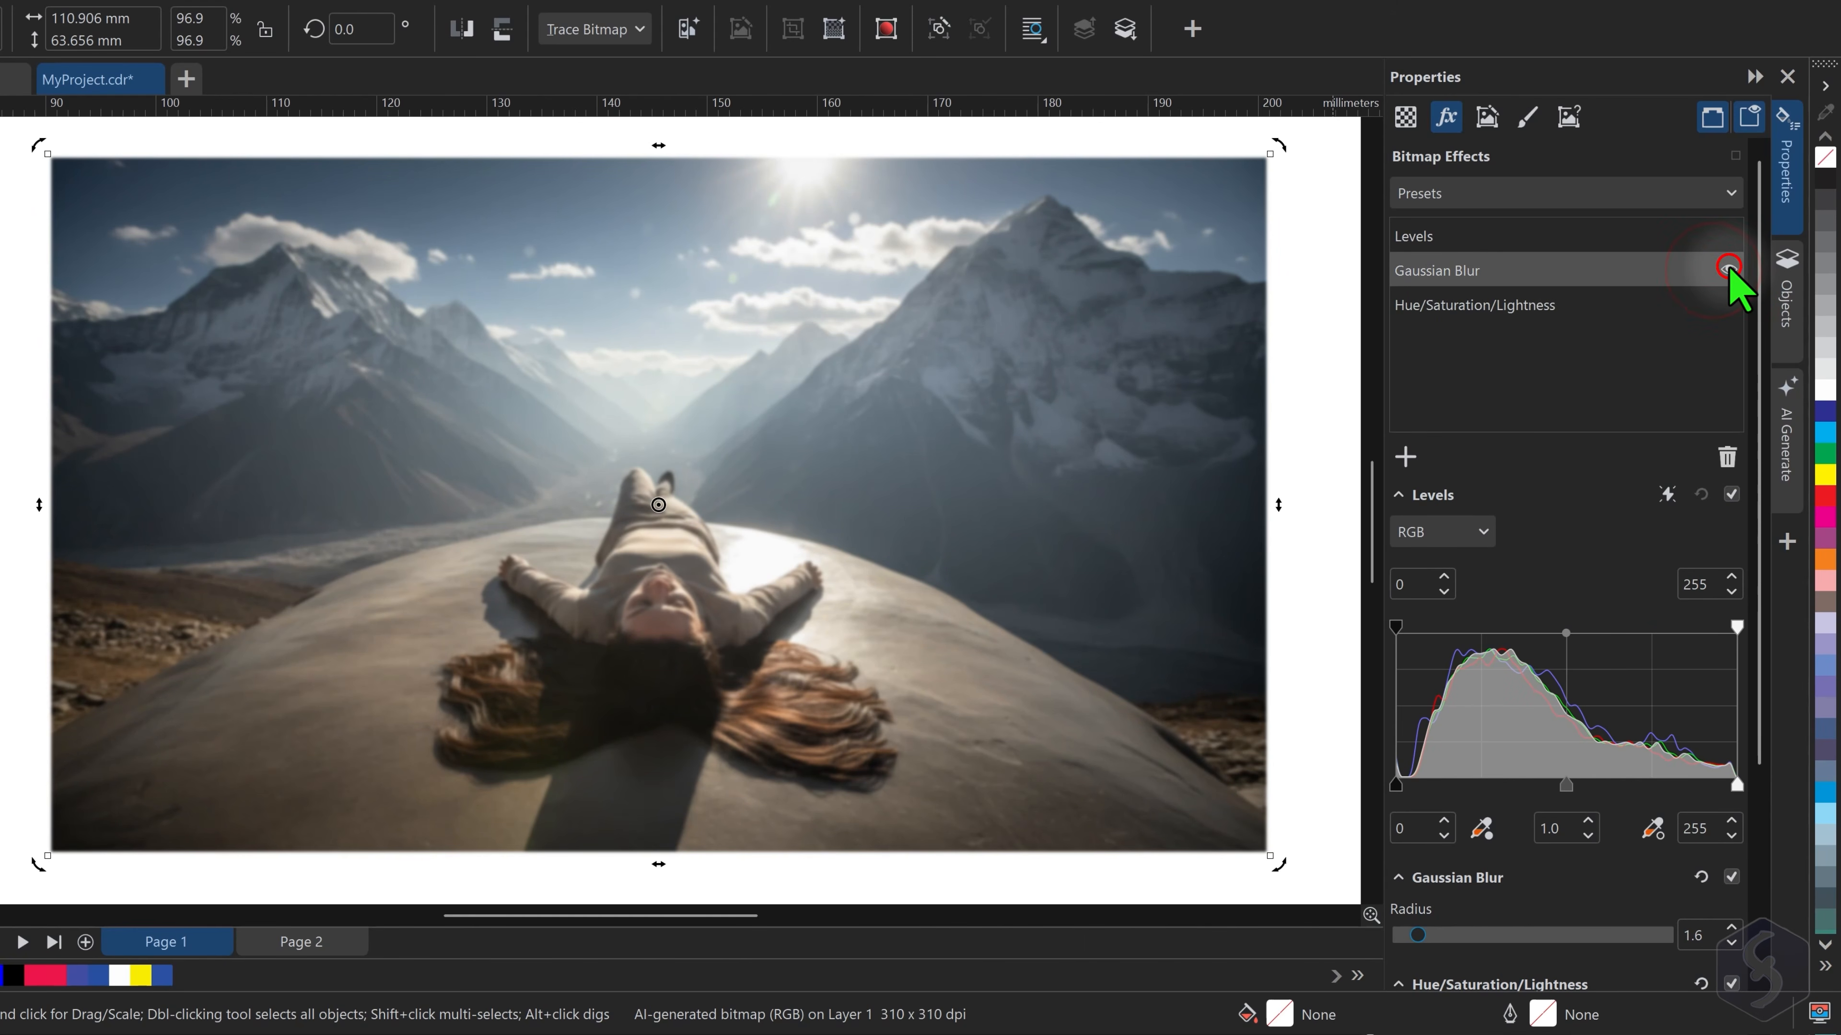
click(1729, 267)
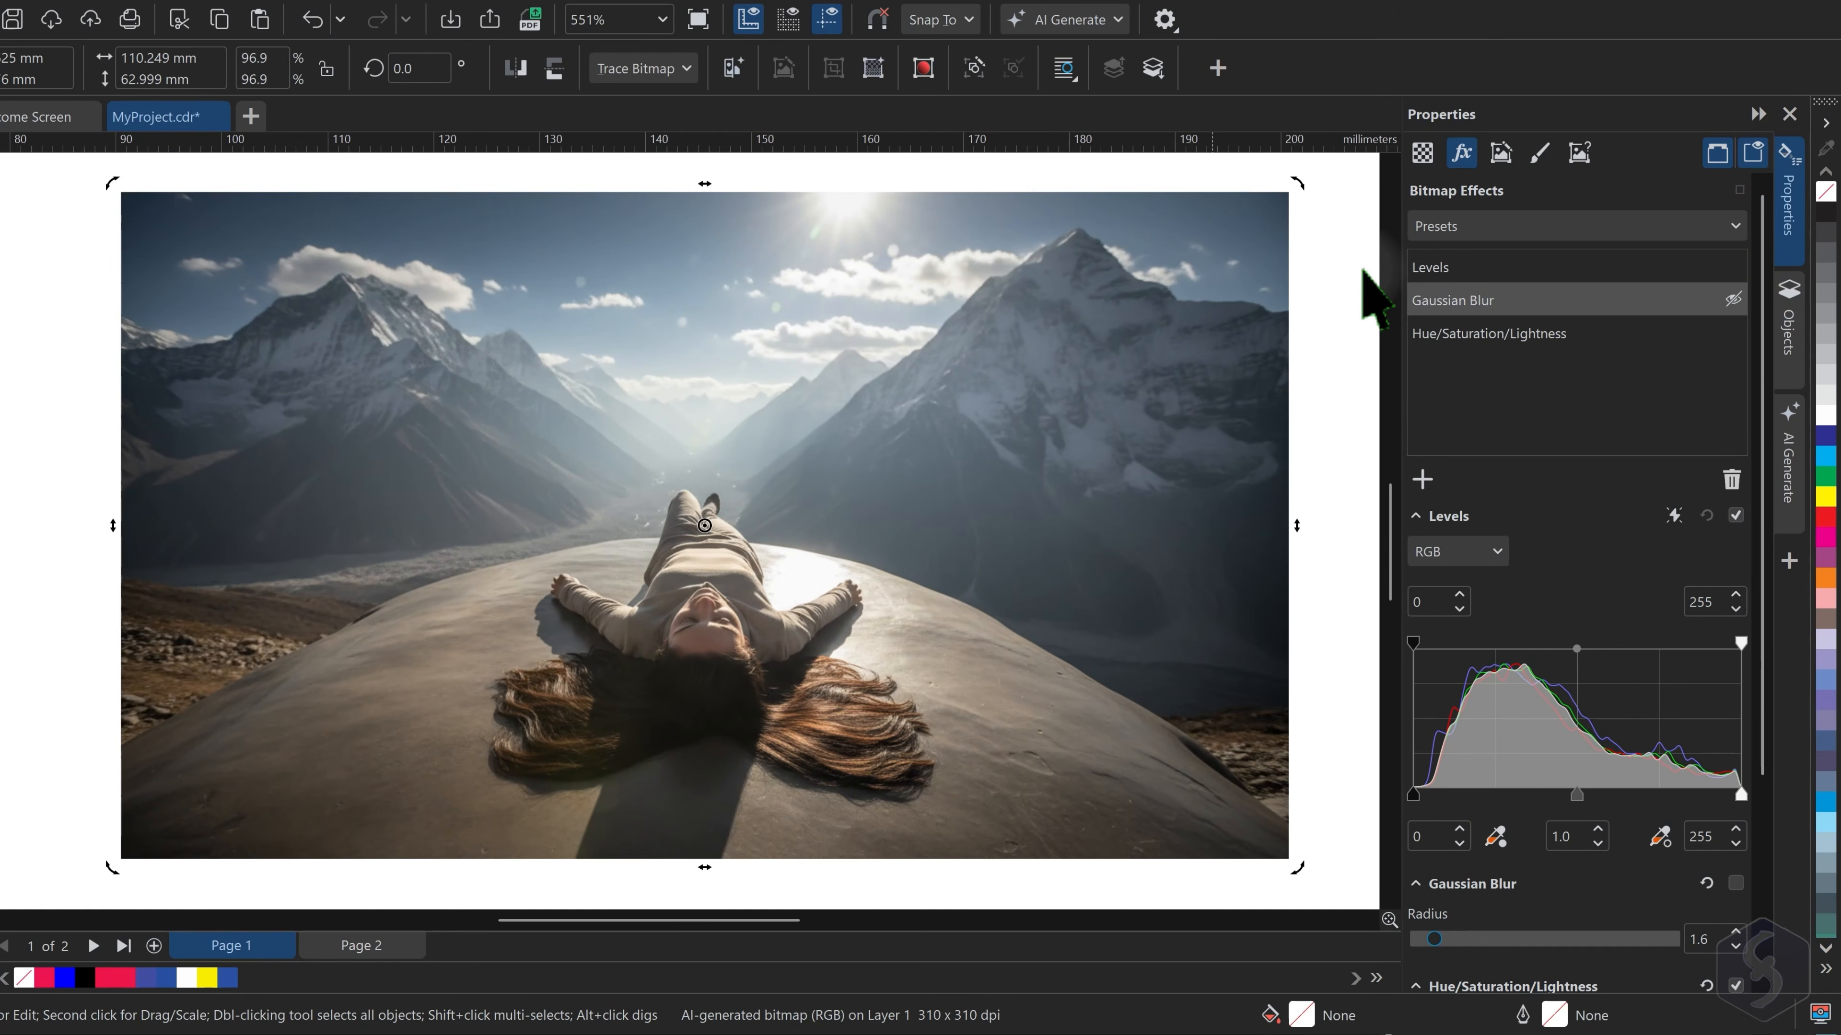
Switch AI generation to Remix Image and load the mountain image with the woman as the source image
click(1790, 467)
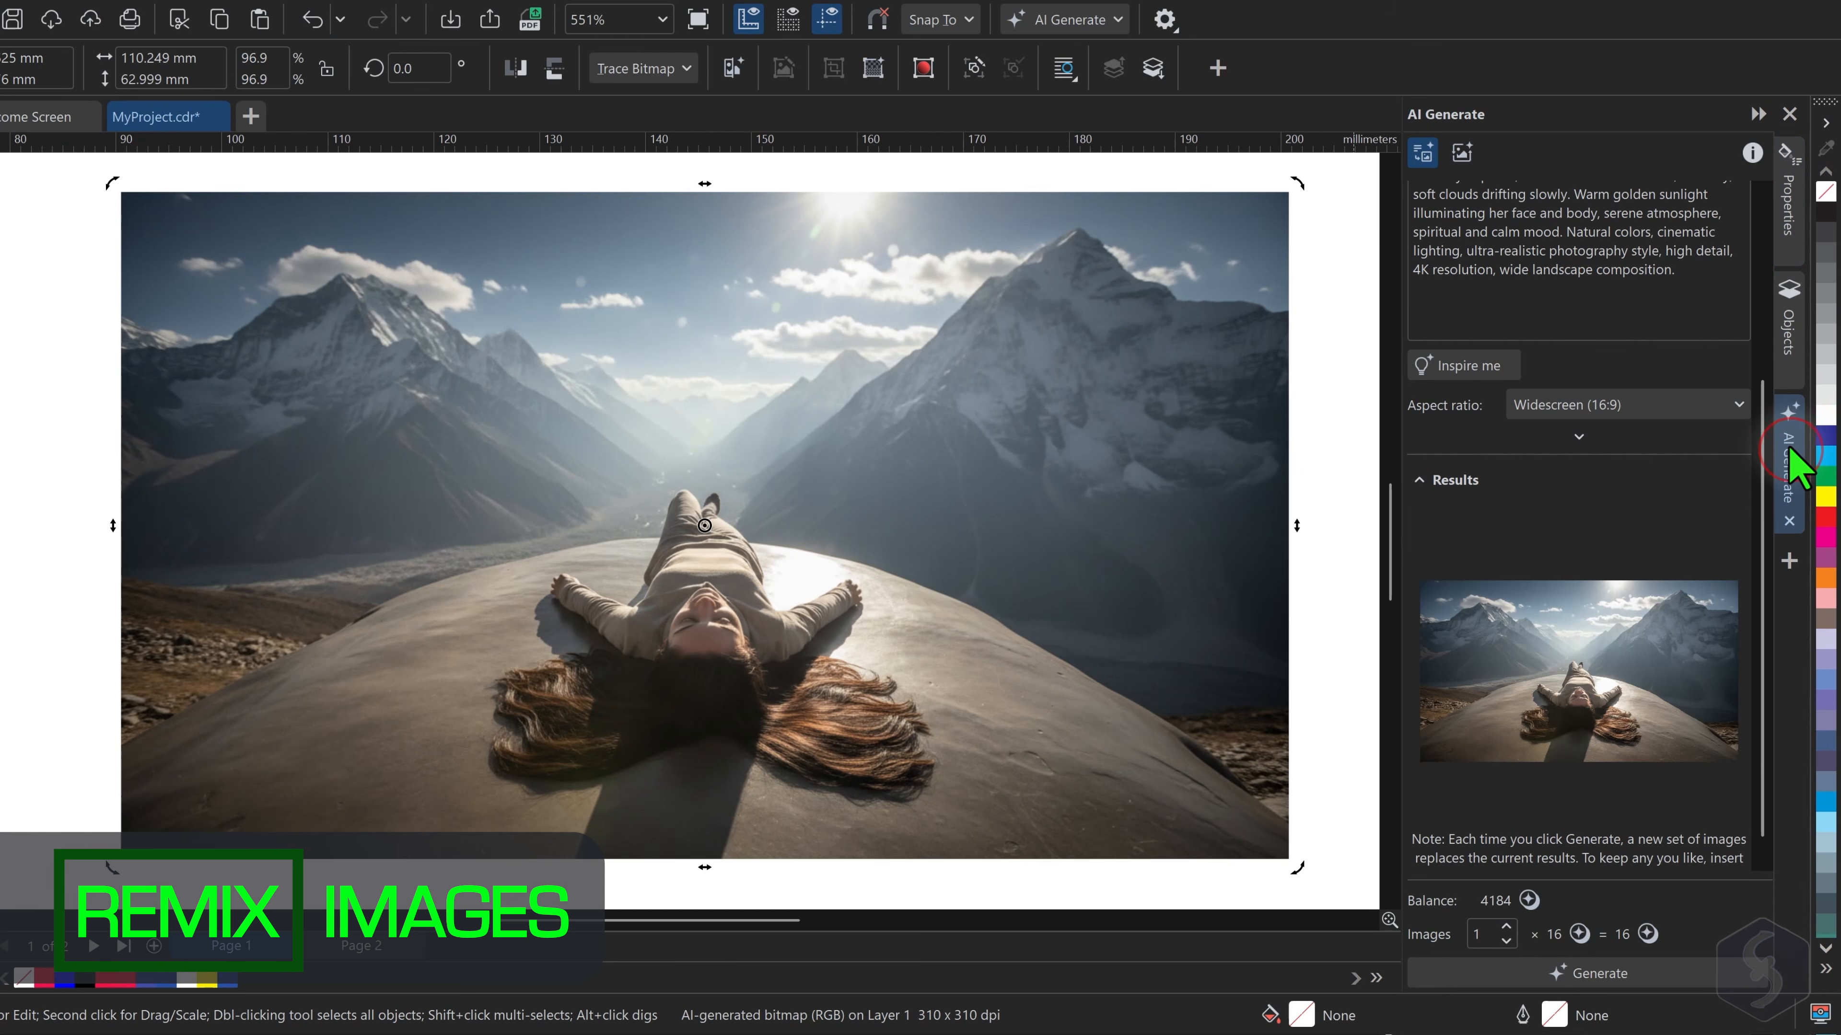
scroll(1603, 371, up, 3)
key(Escape)
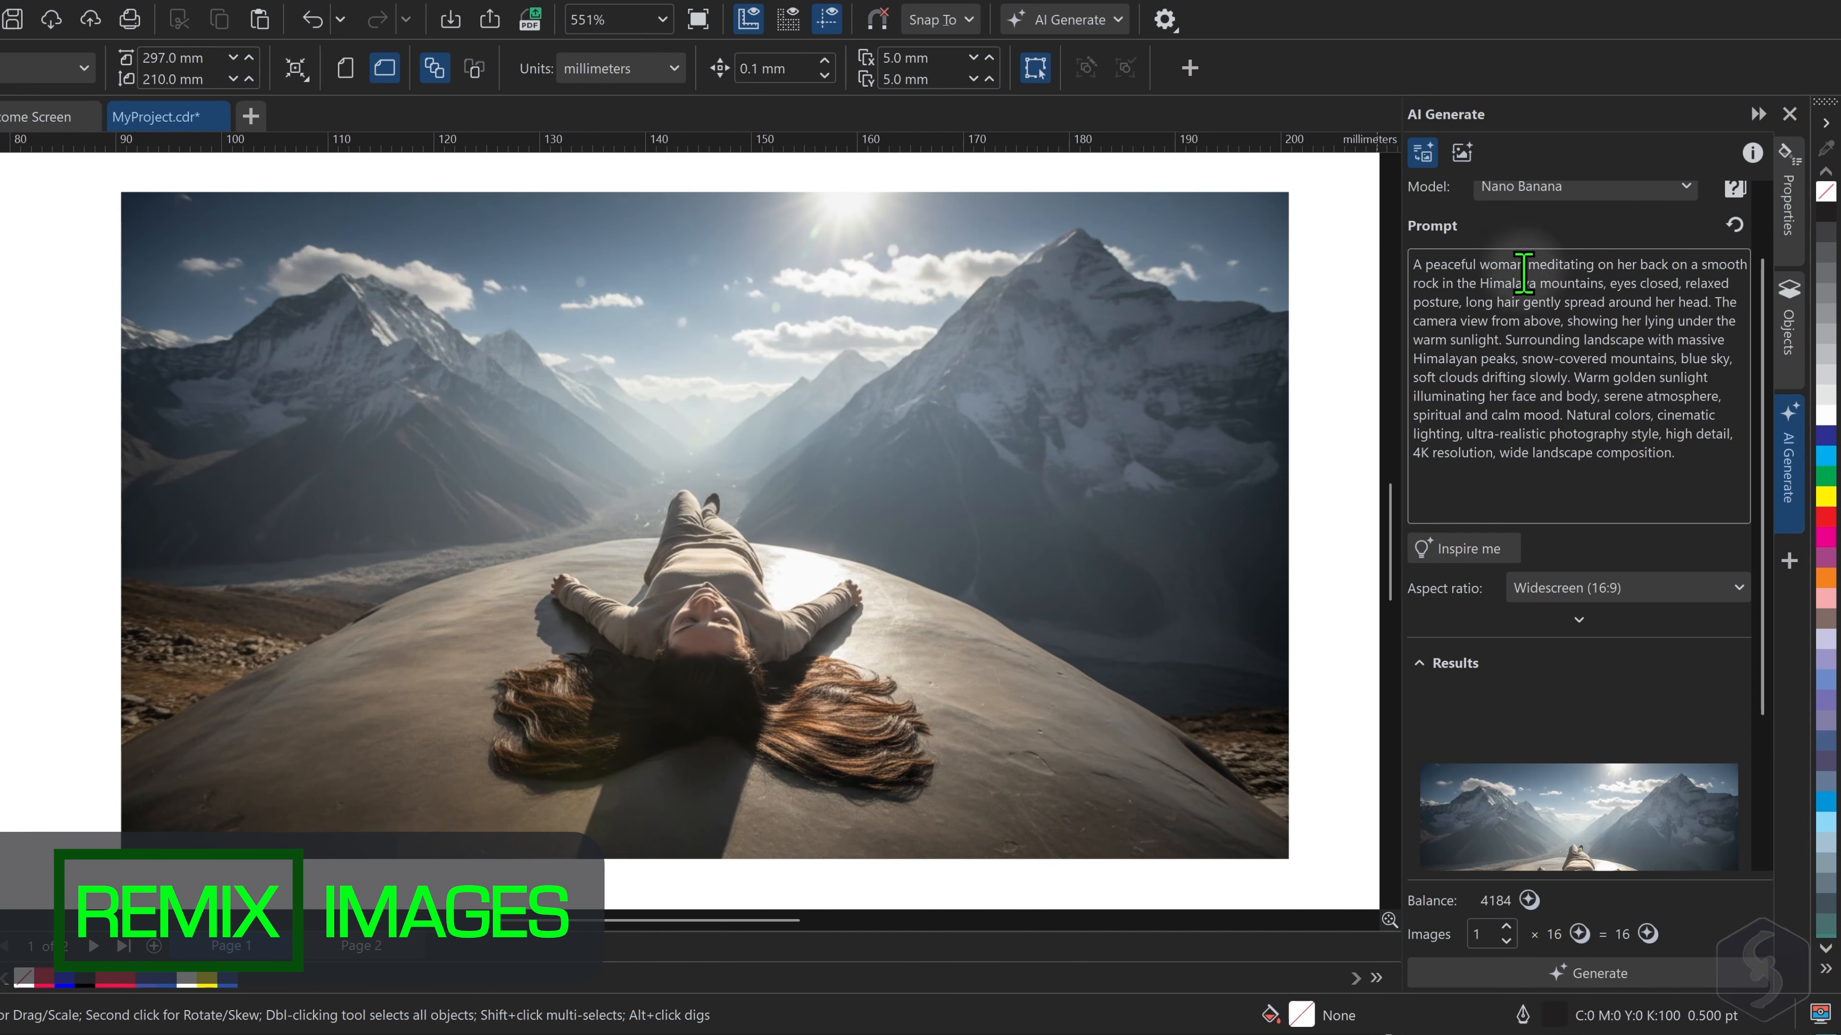
click(1461, 154)
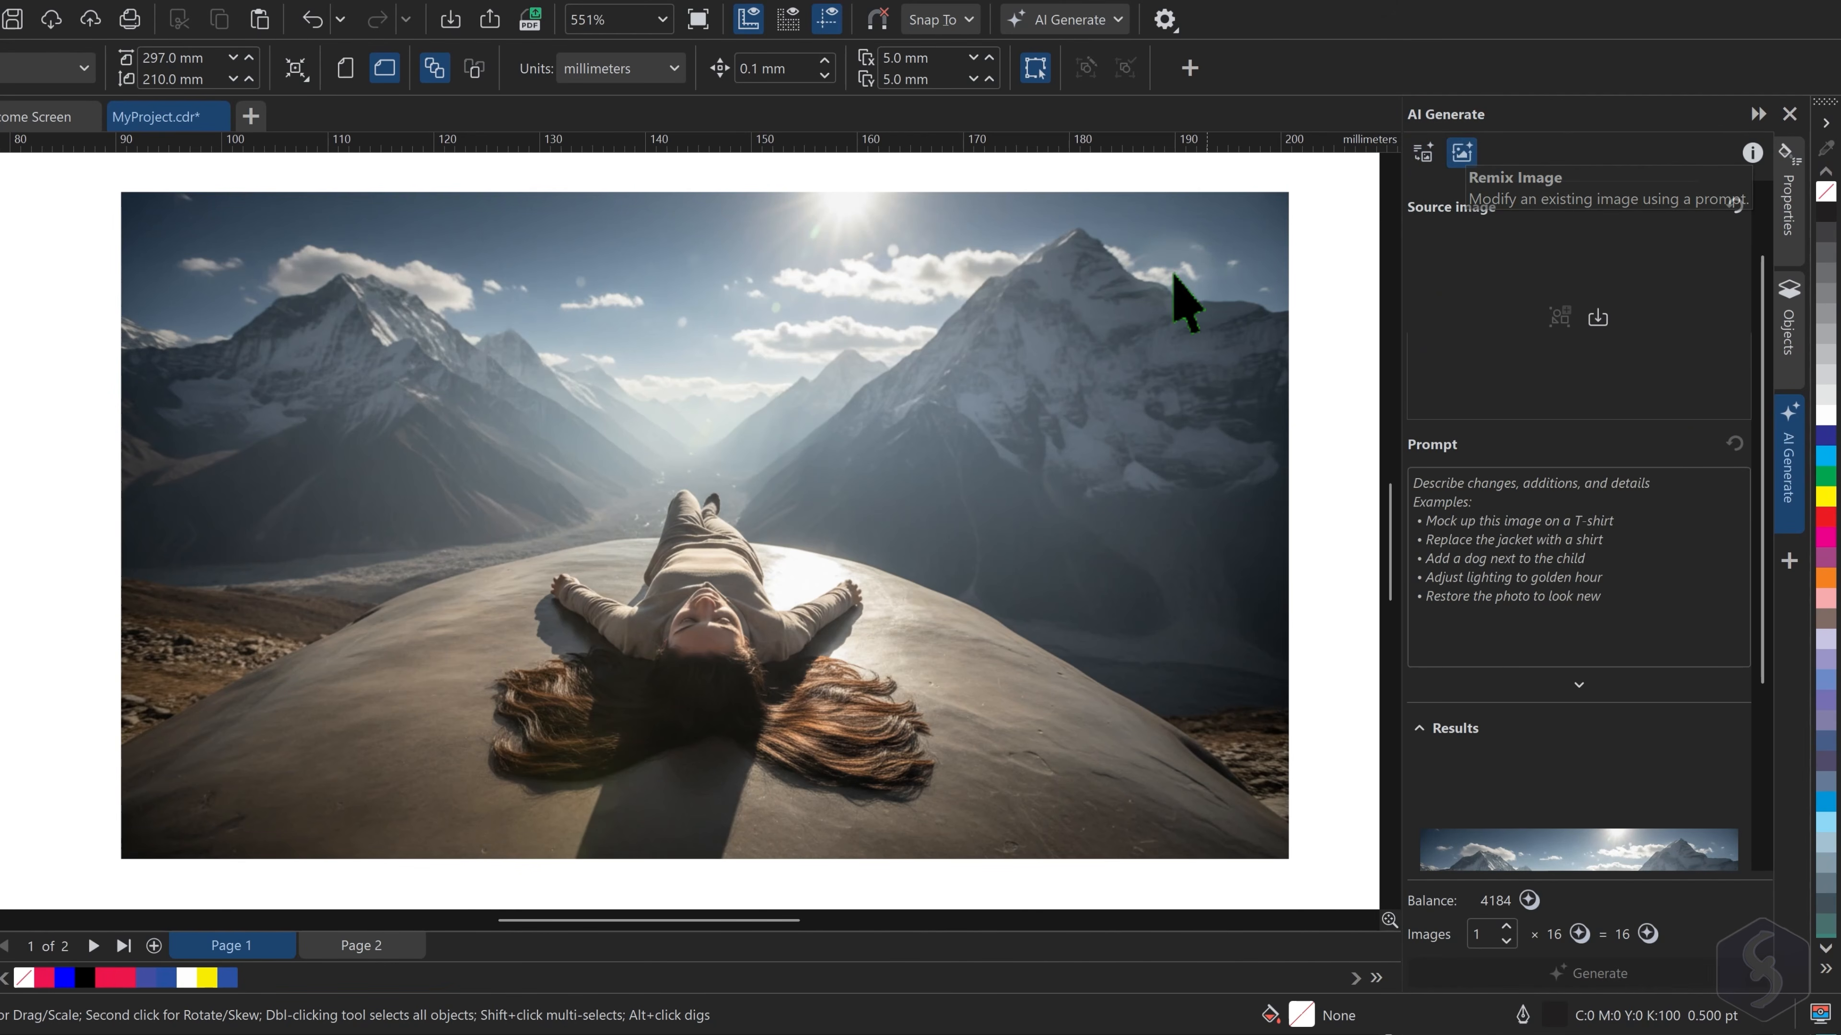
click(1074, 355)
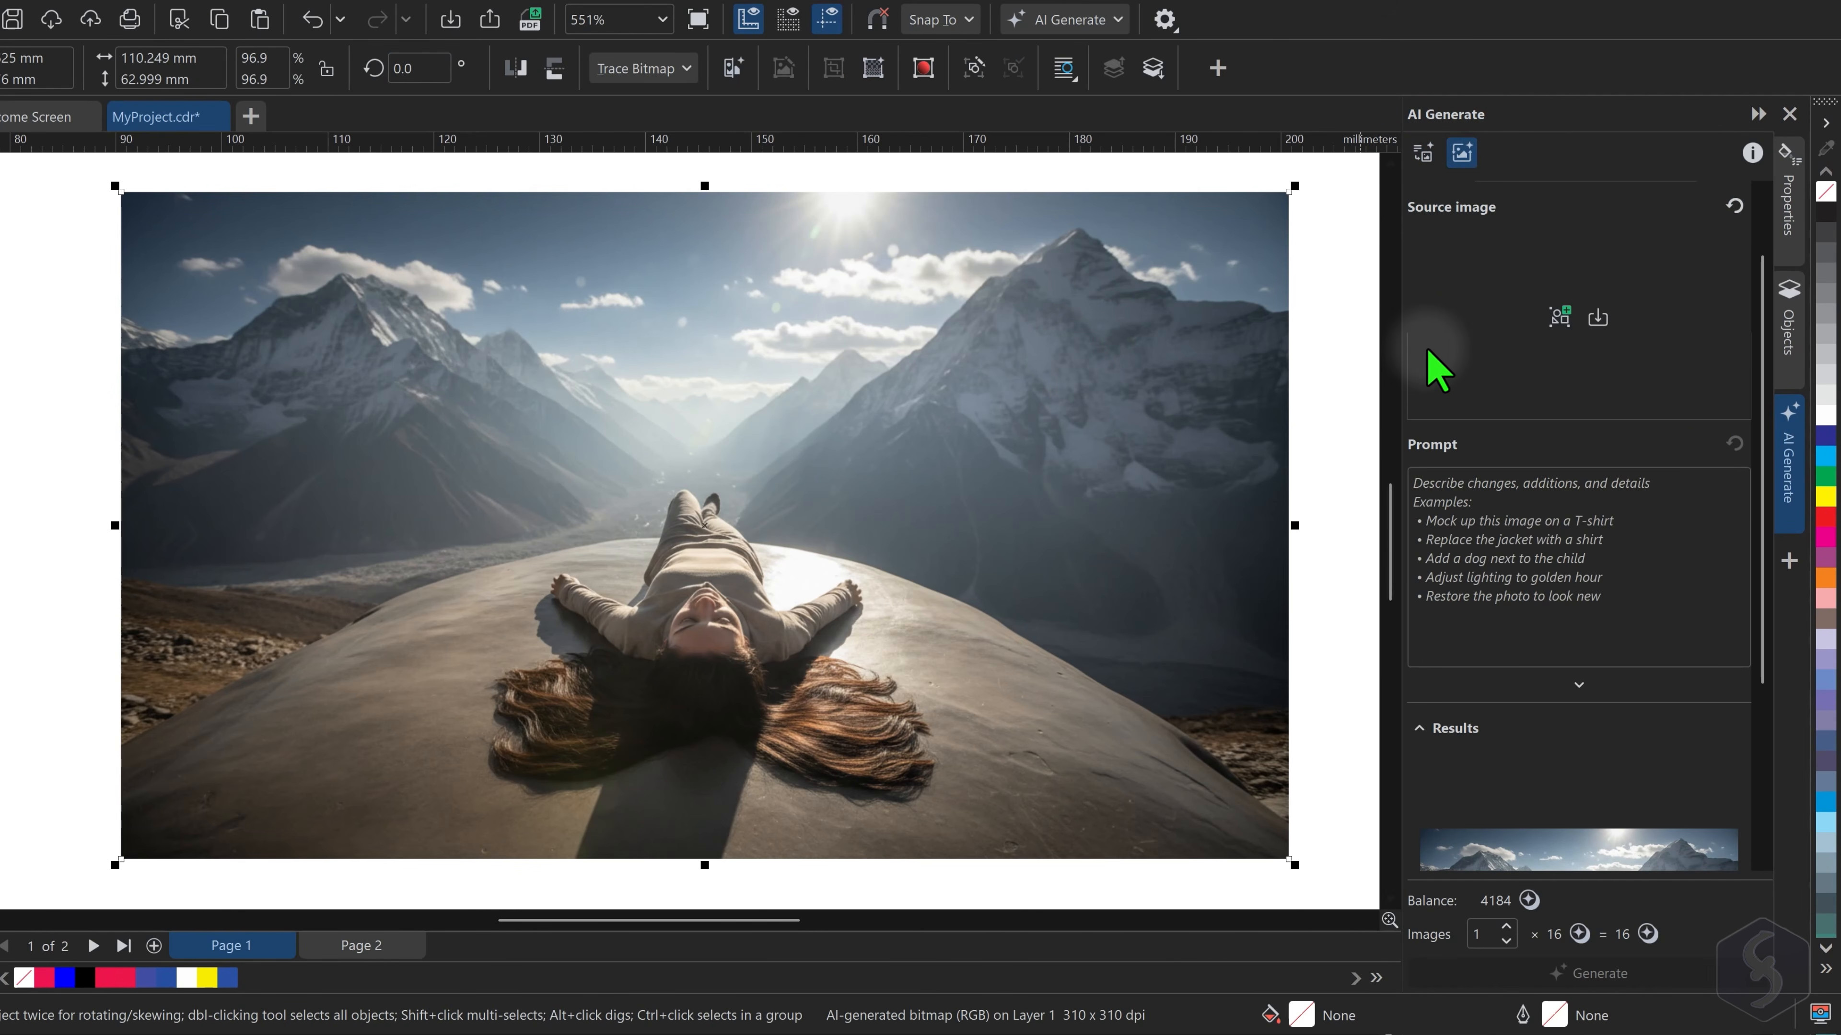
click(1559, 322)
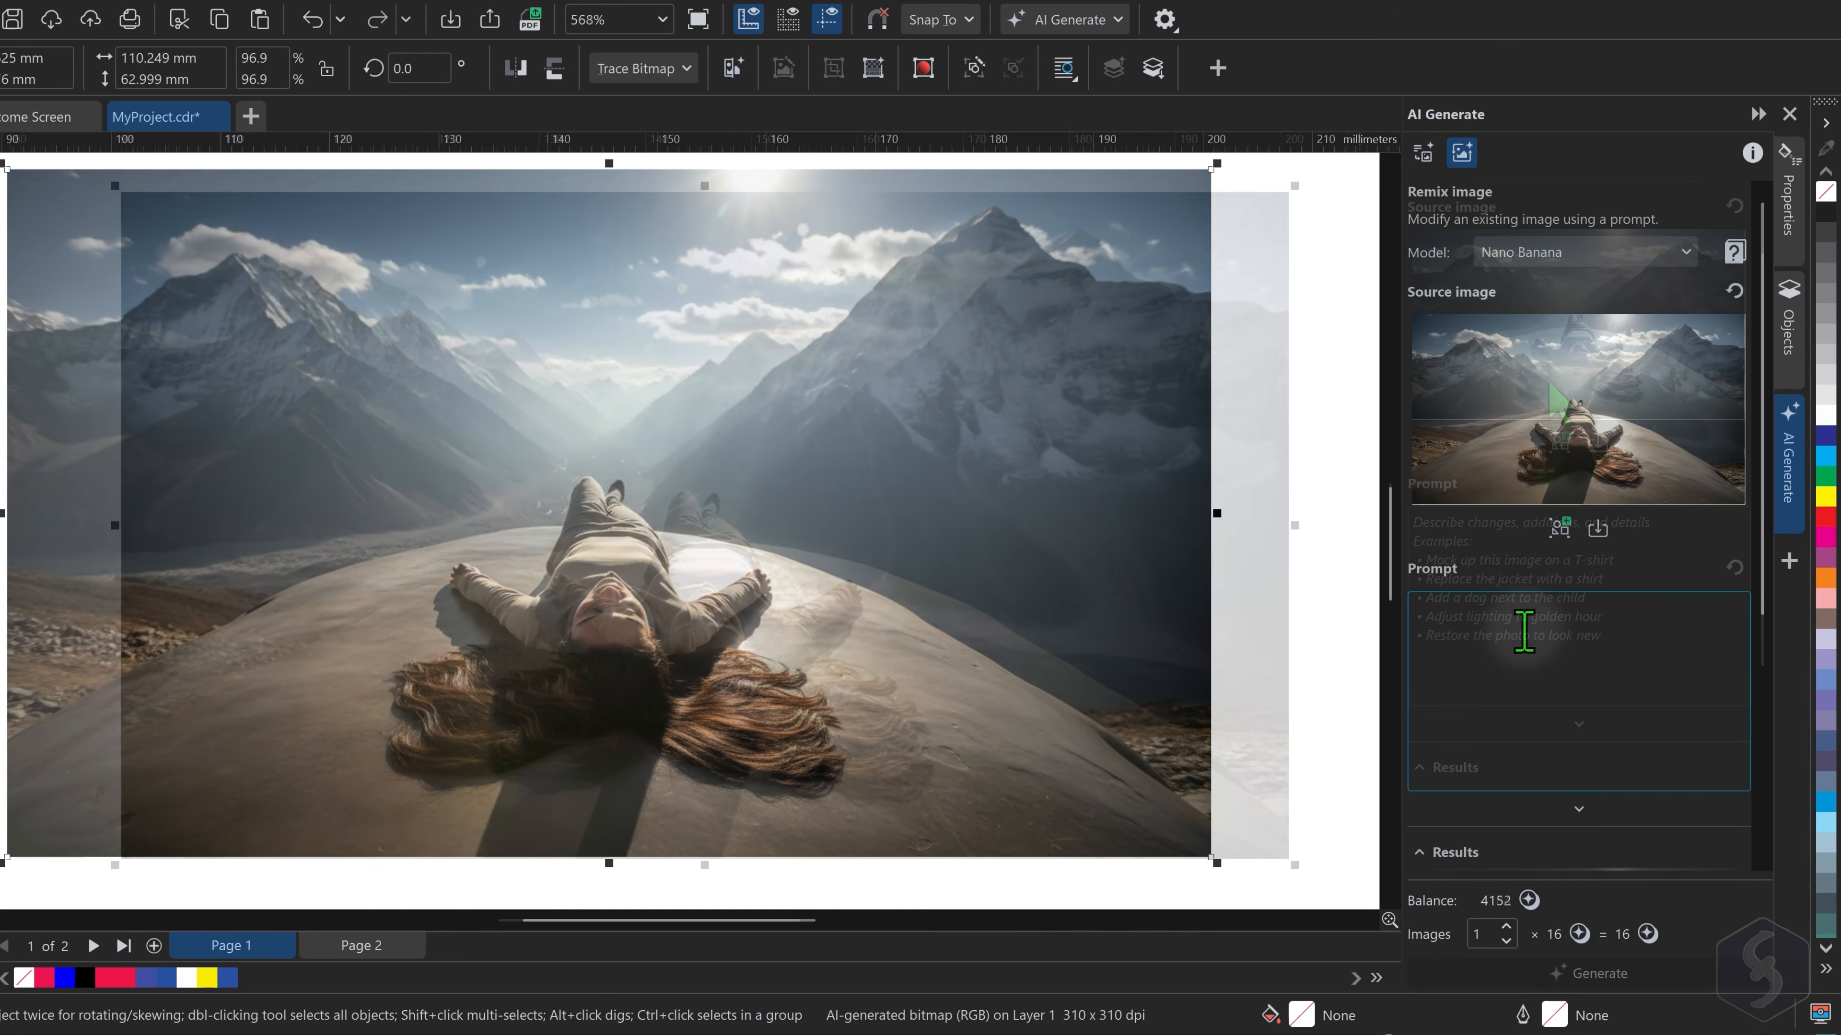
Generate a remix of the source image with the prompt "The weather changes from sunny to snowy."
click(1522, 628)
text(Th)
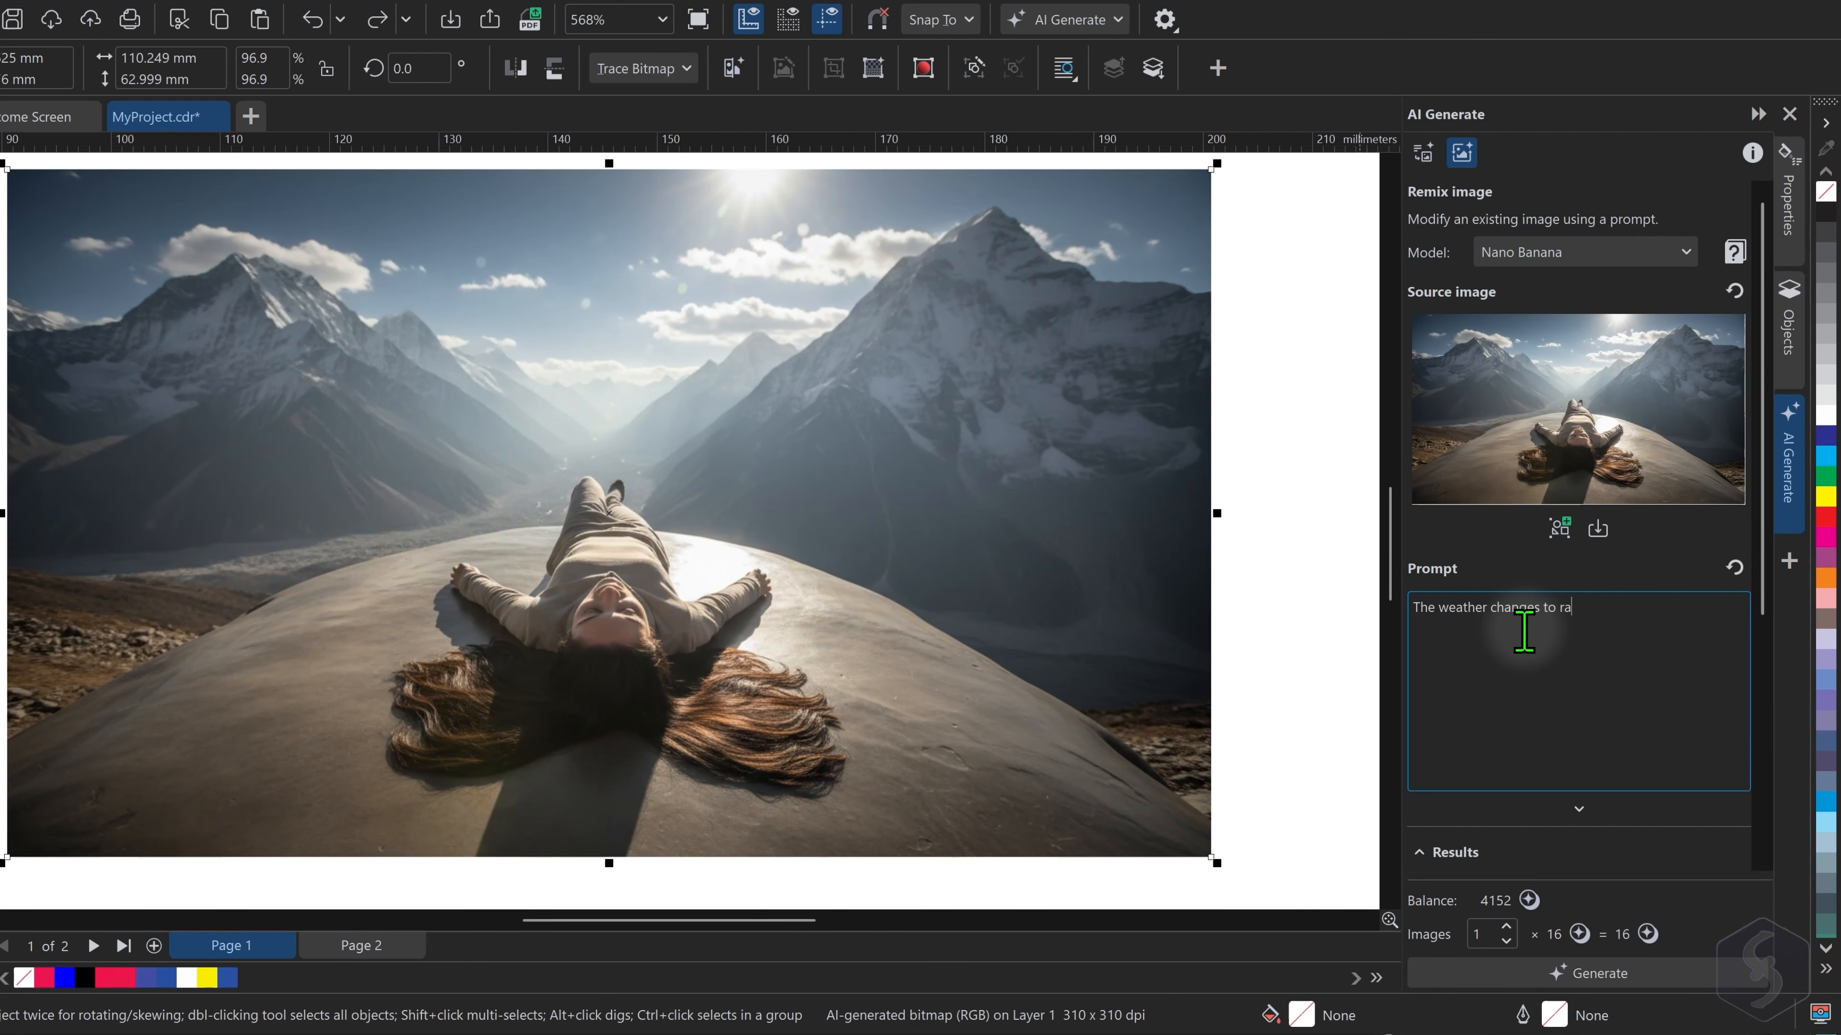
text(e weather changes from sunny to snowy.)
scroll(1522, 761, down, 5)
click(1600, 975)
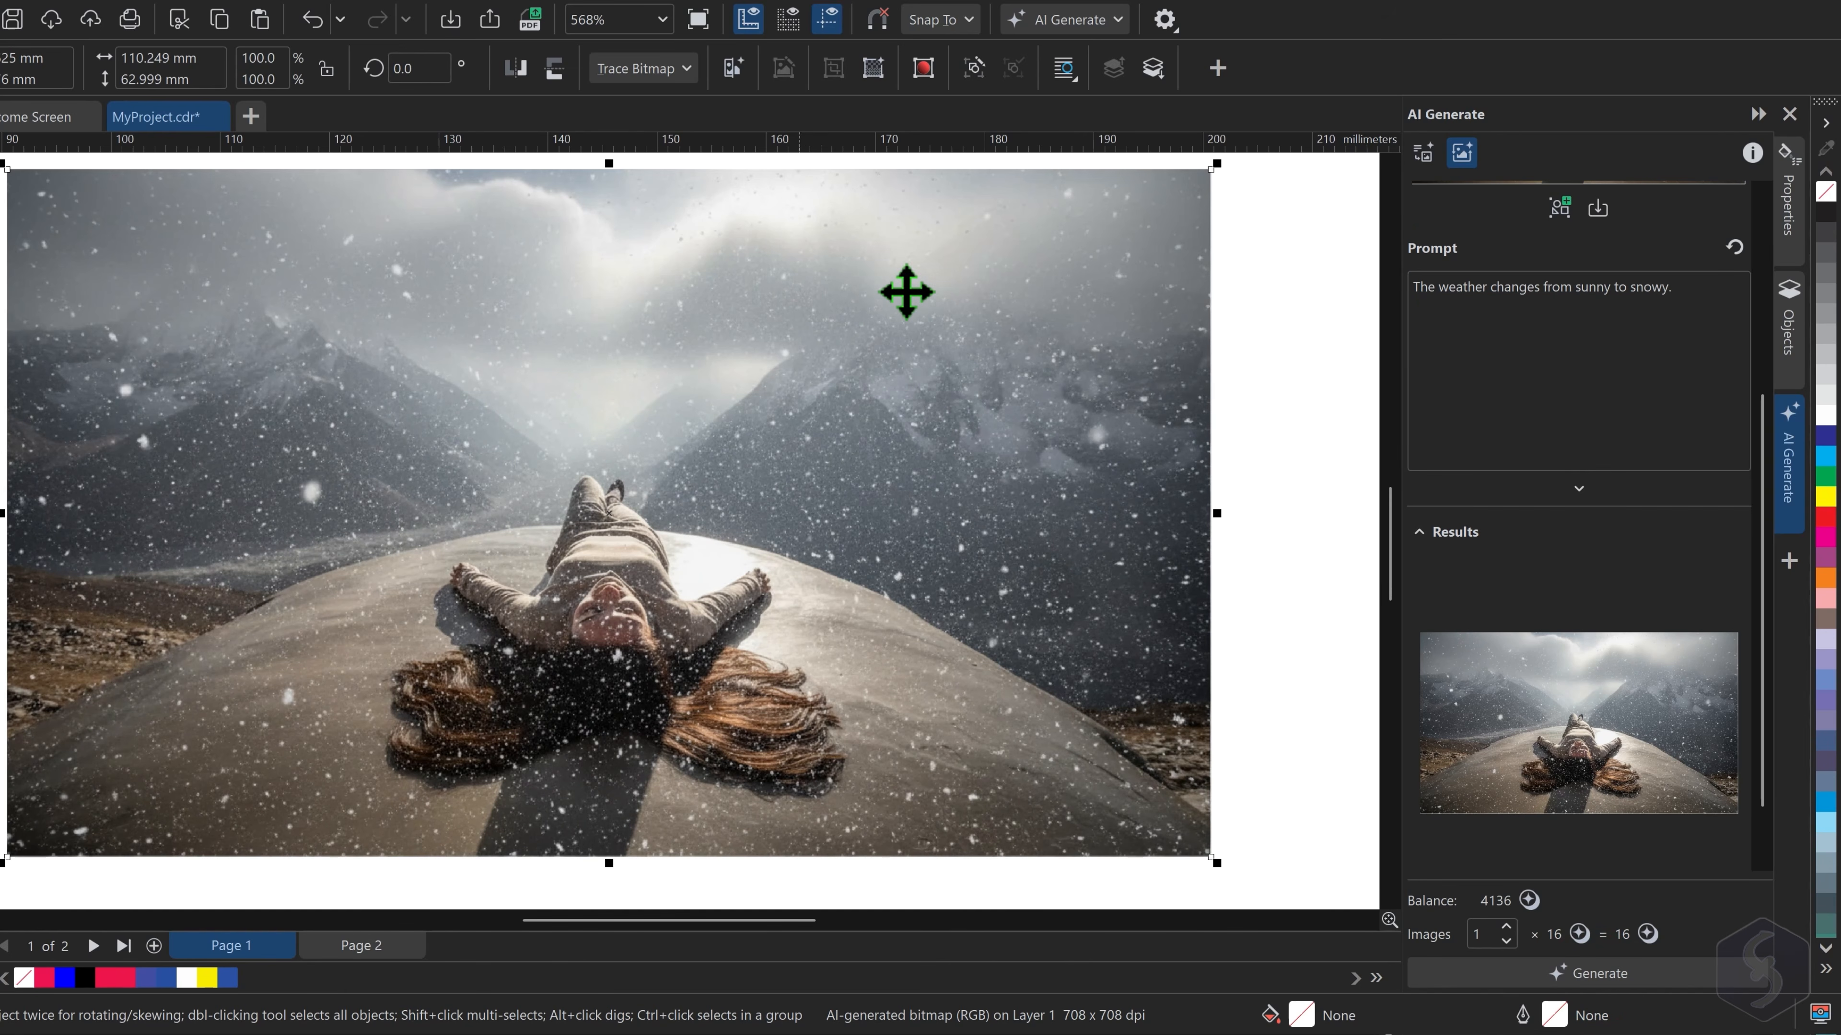
drag(1063, 271, 706, 382)
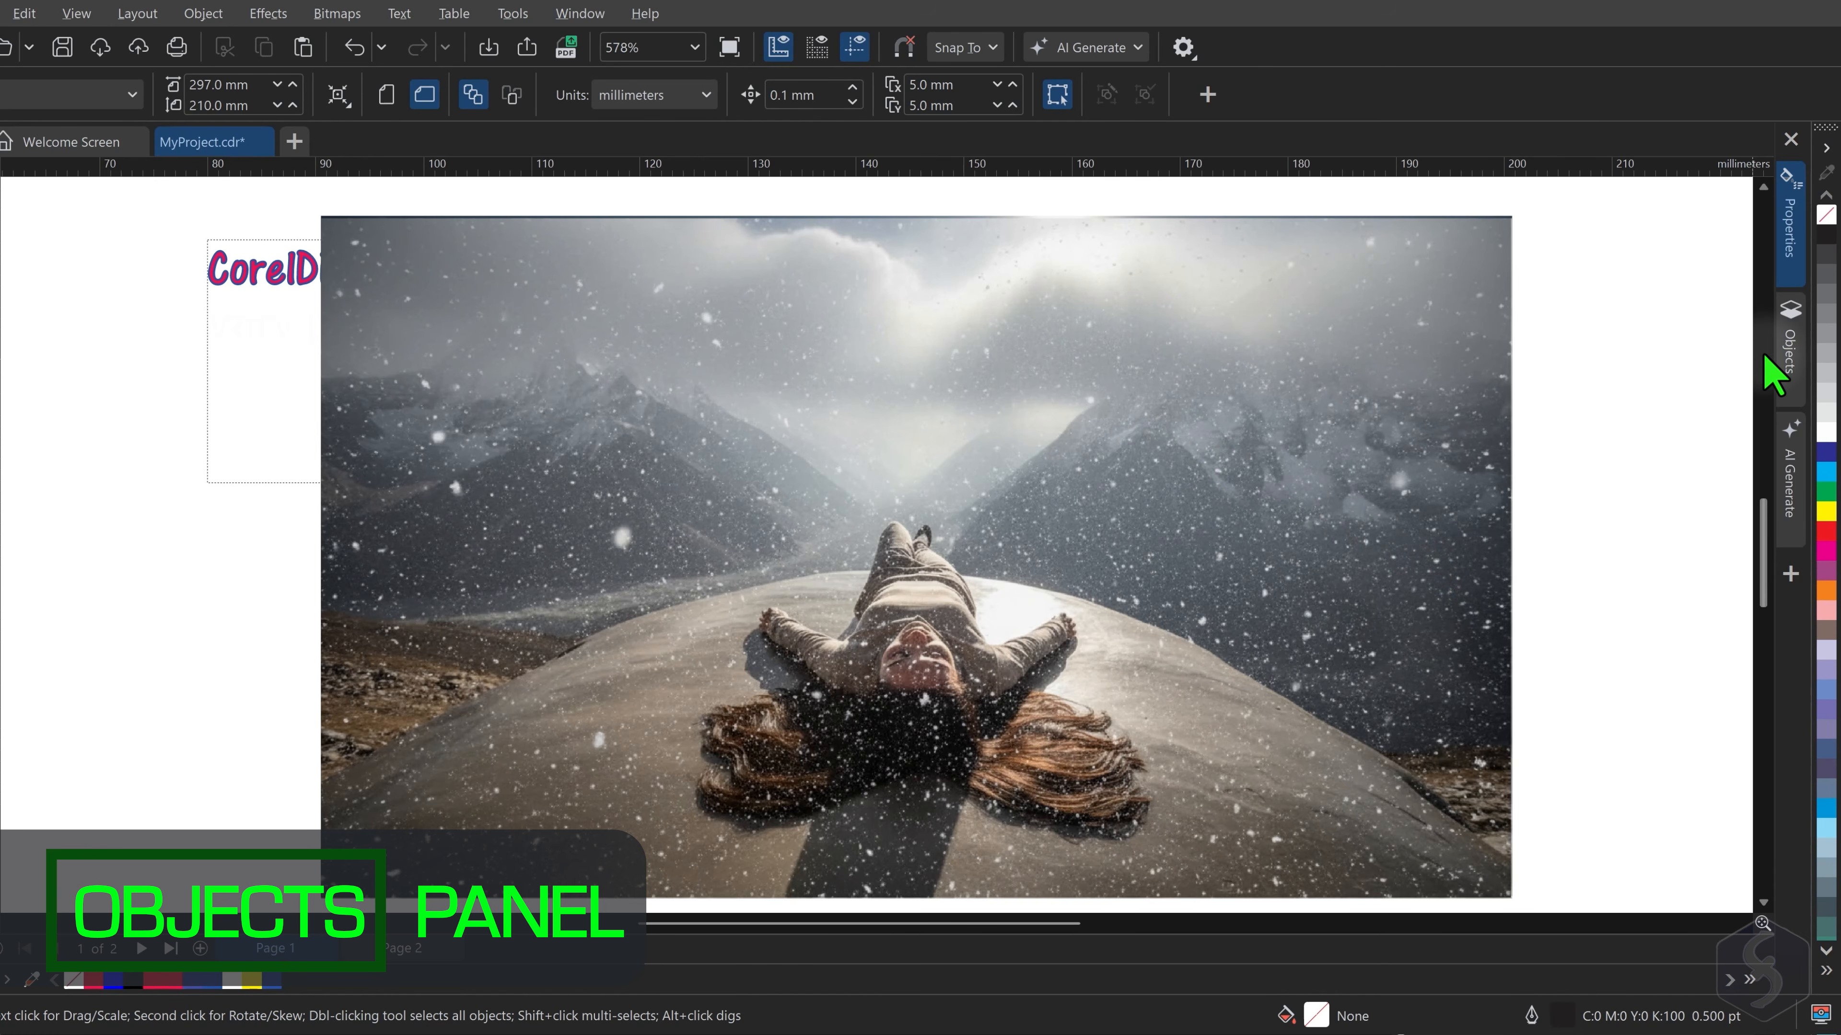
List the objects of Layer 1 on Page 1 and select the uppermost AI-generated bitmap
click(1787, 348)
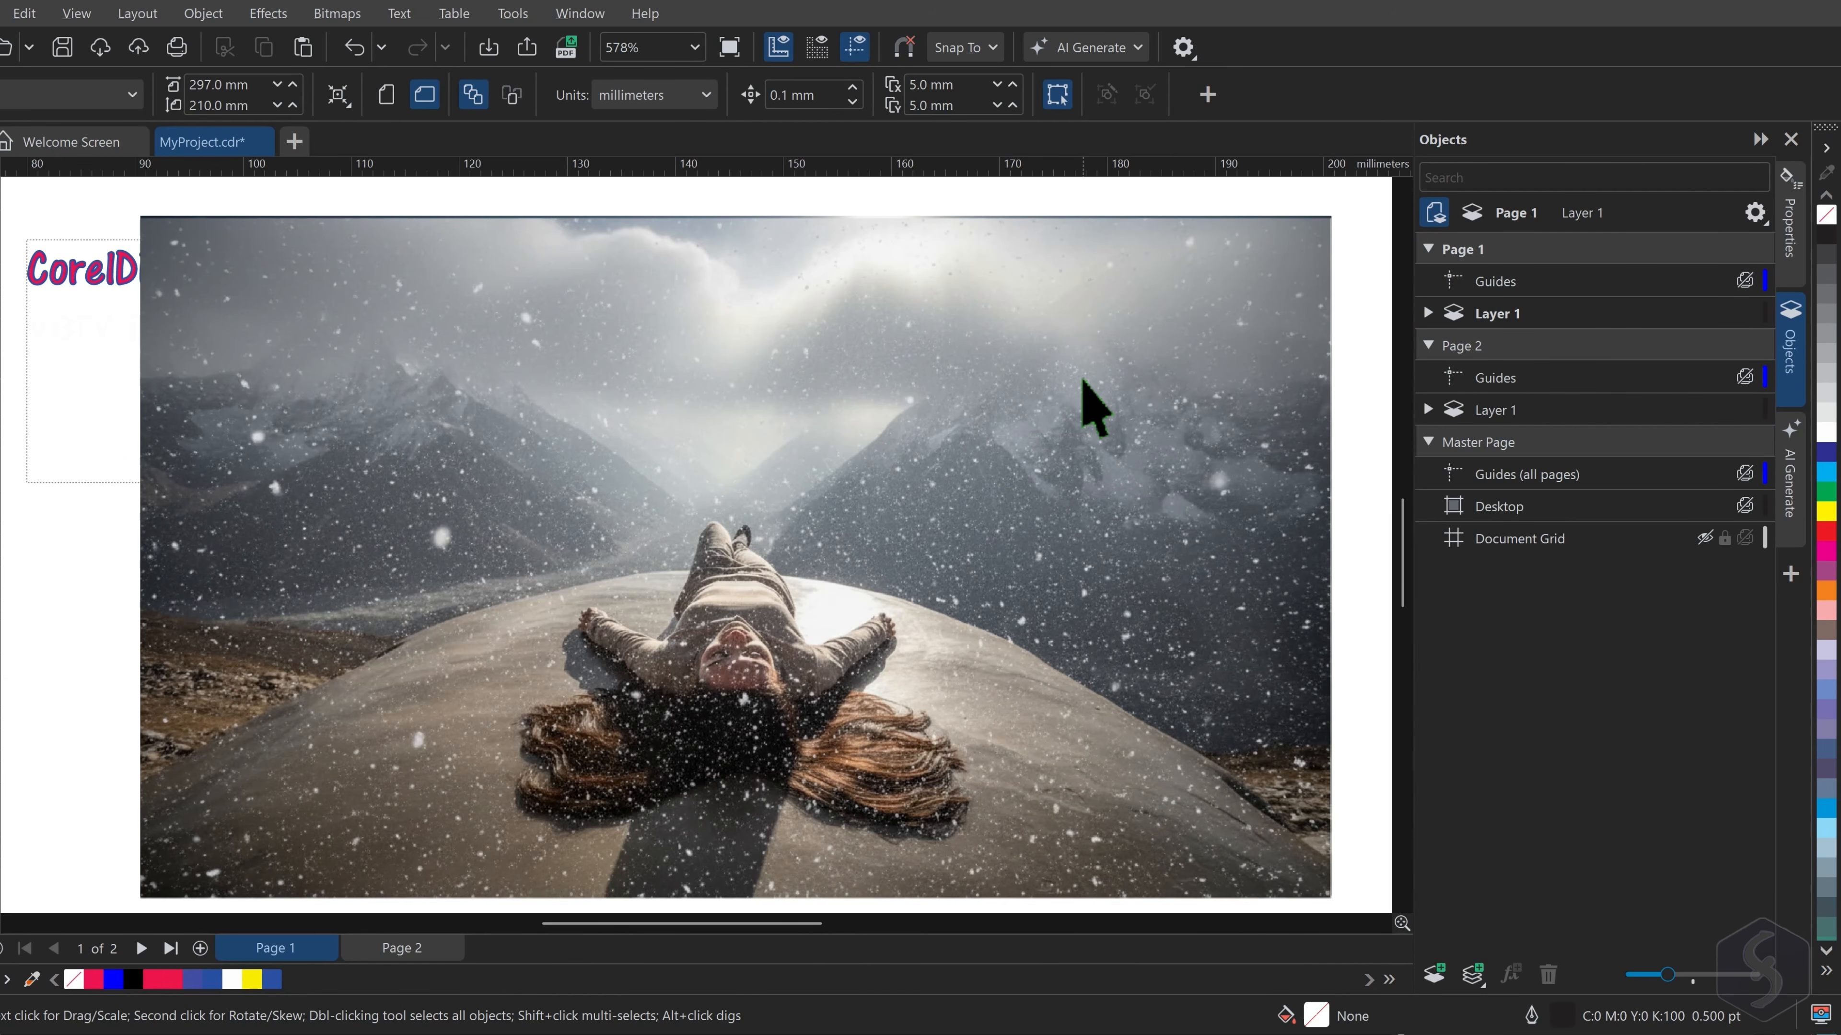
click(1427, 313)
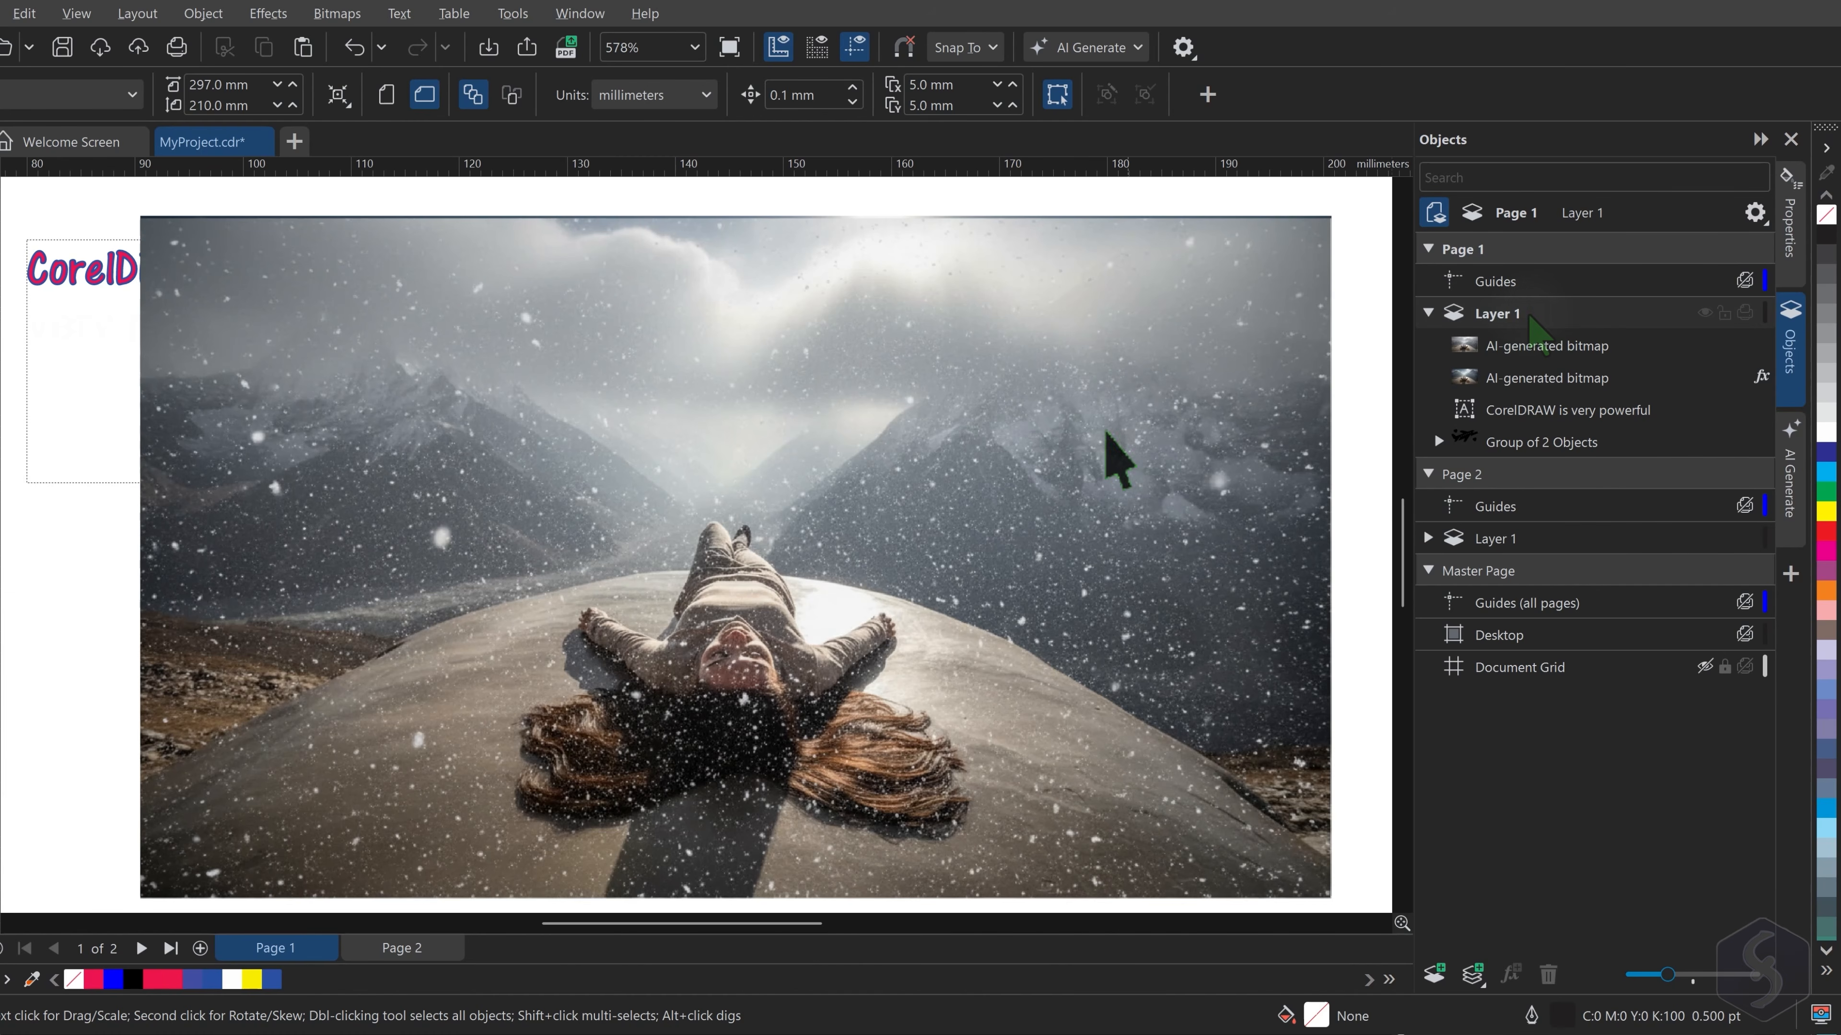
click(1540, 348)
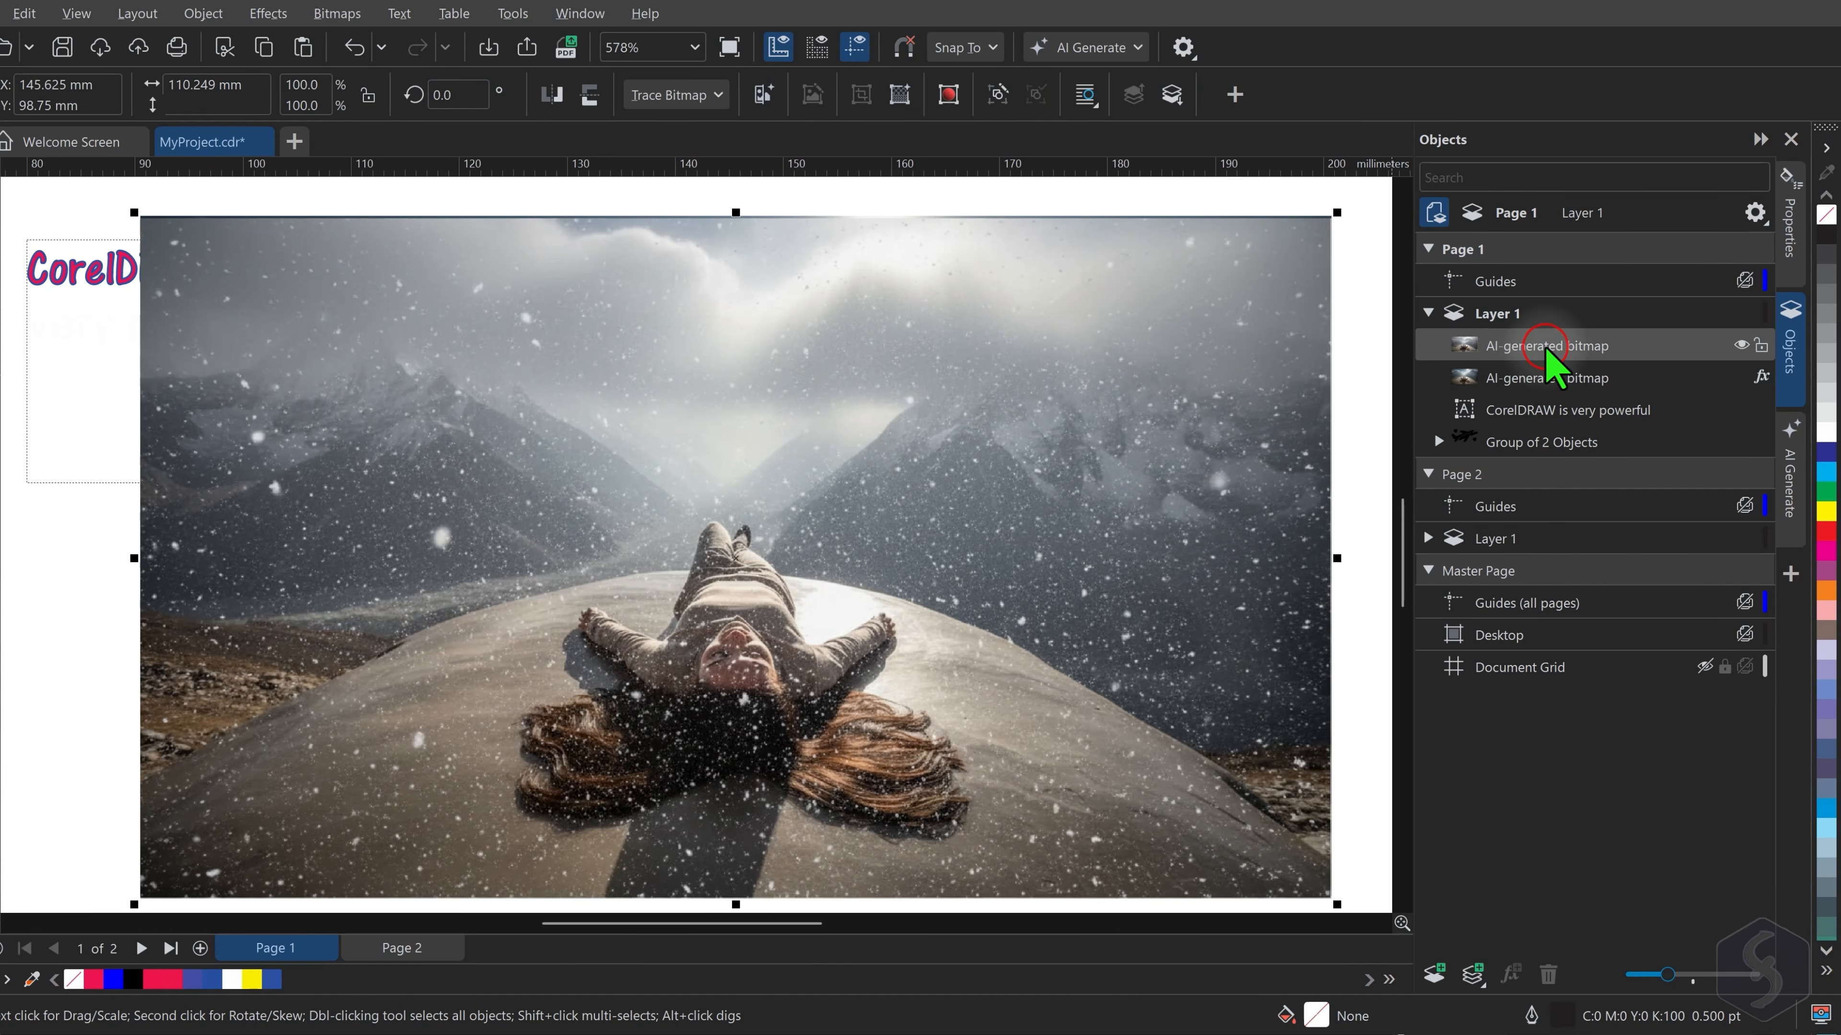
Try moving the snowy bitmap down off the original image, and undo the move
scroll(1058, 420, down, 1)
drag(1089, 417, 1038, 456)
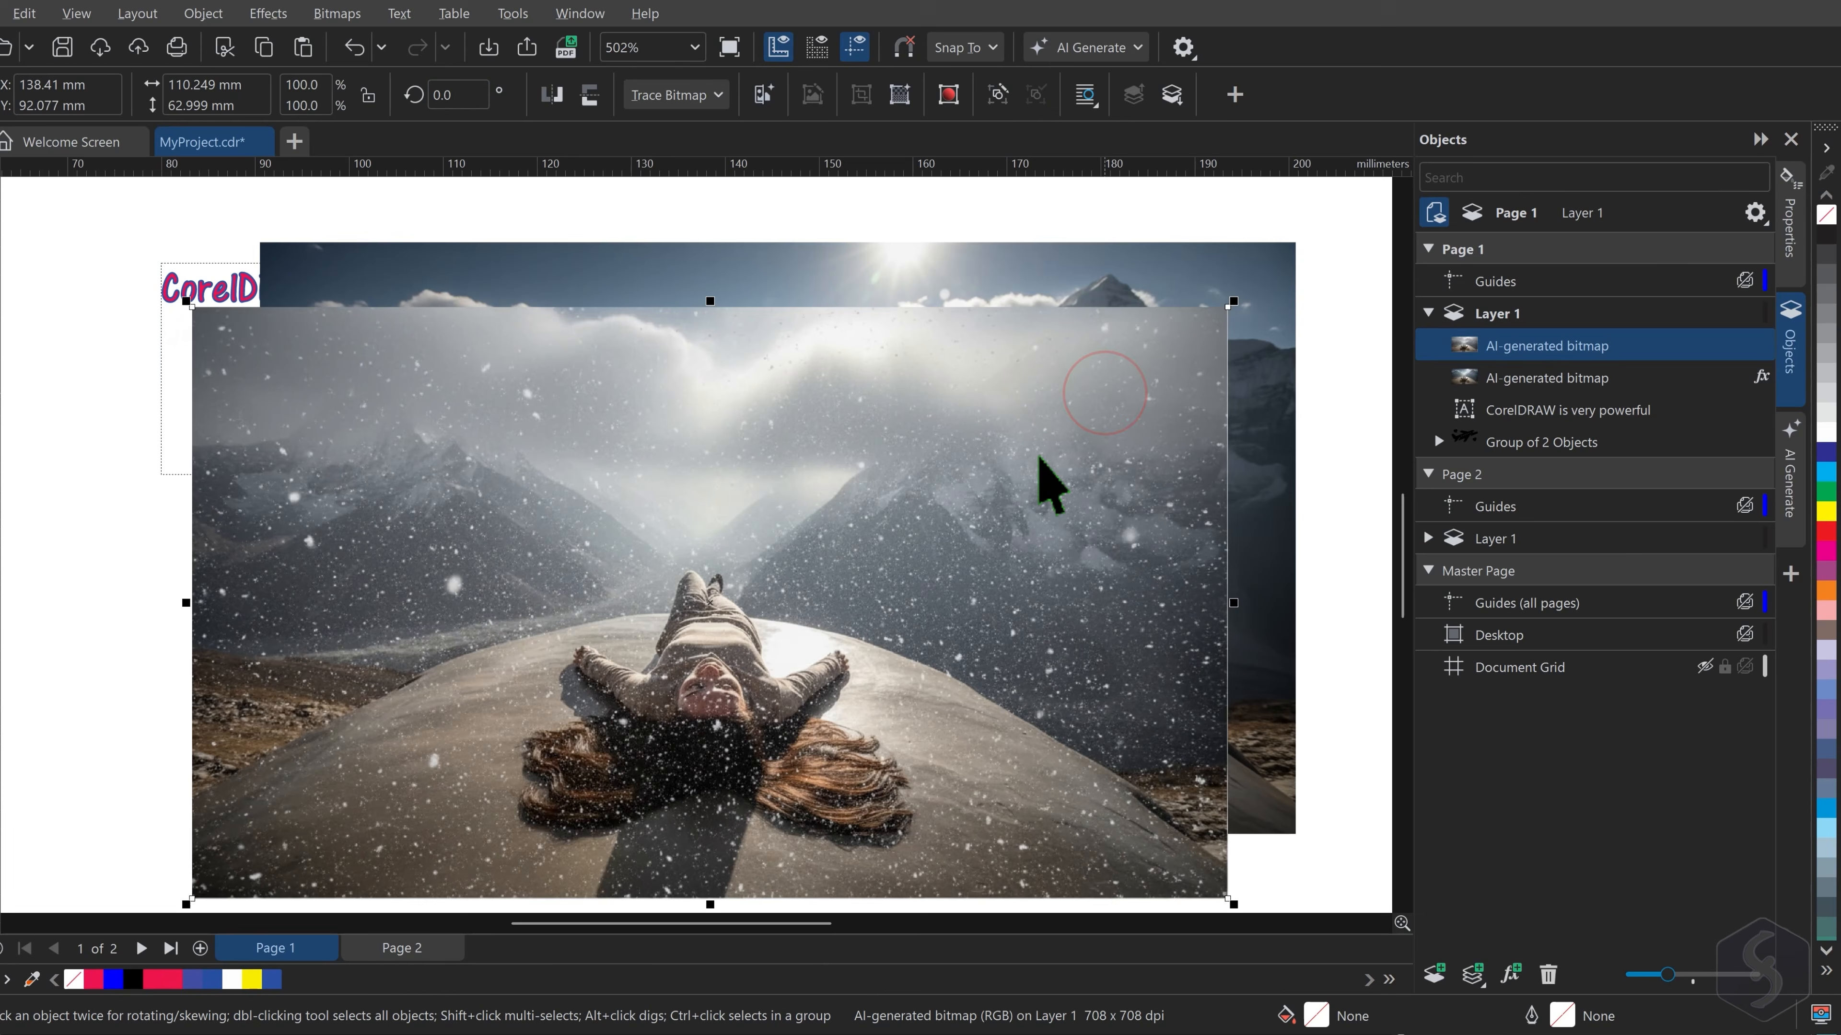
key(ctrl+z)
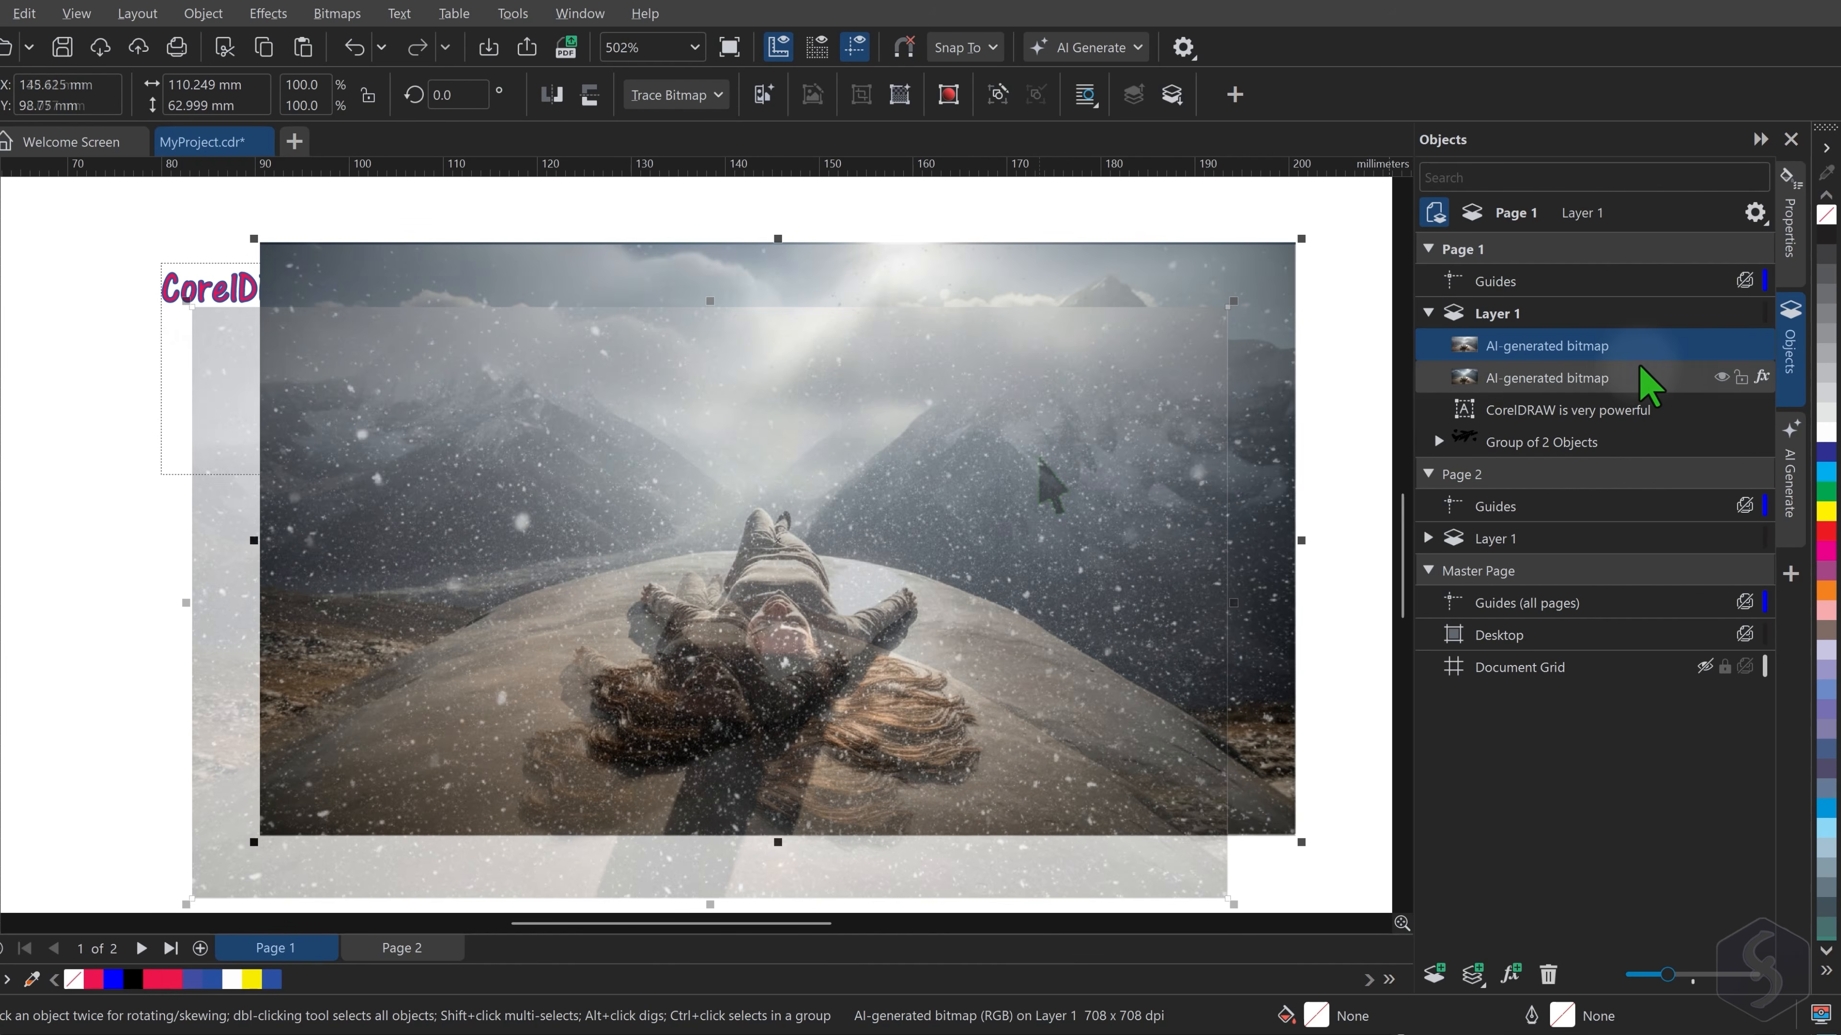
Hide and show the snowy bitmap, lock it, and test the lock on the canvas
click(1742, 345)
click(1741, 345)
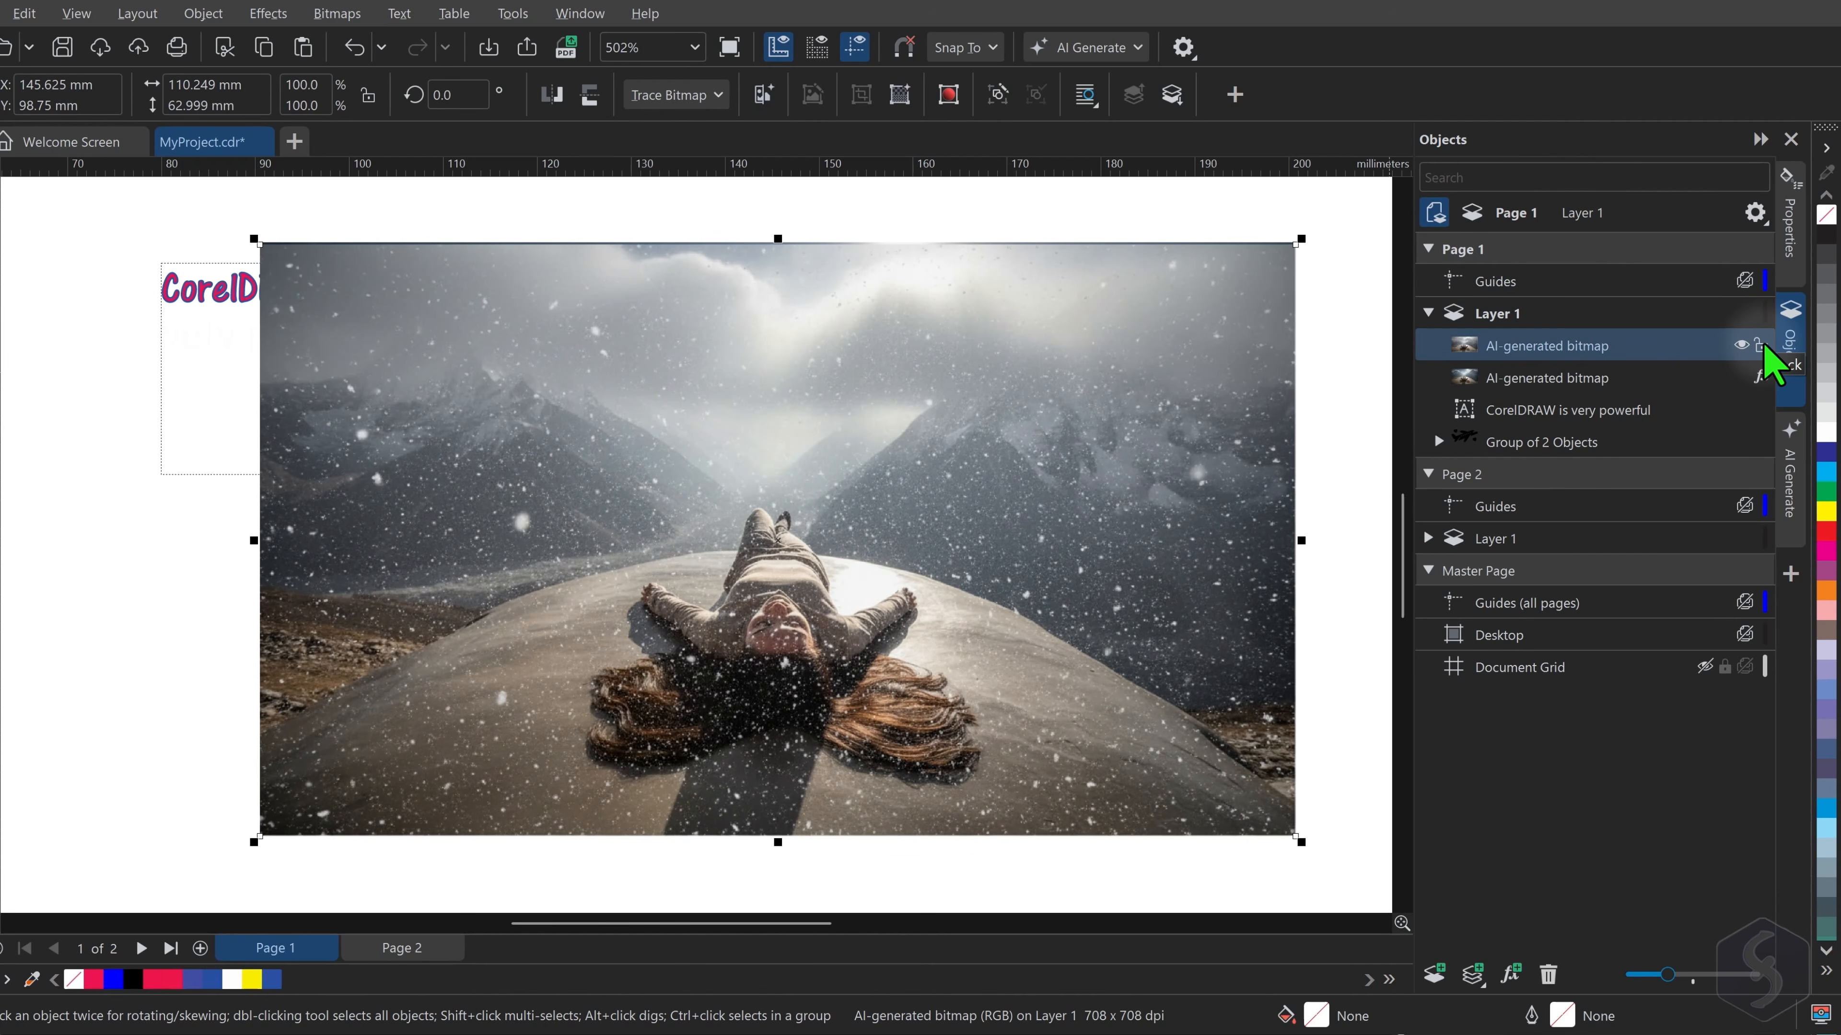
click(1761, 346)
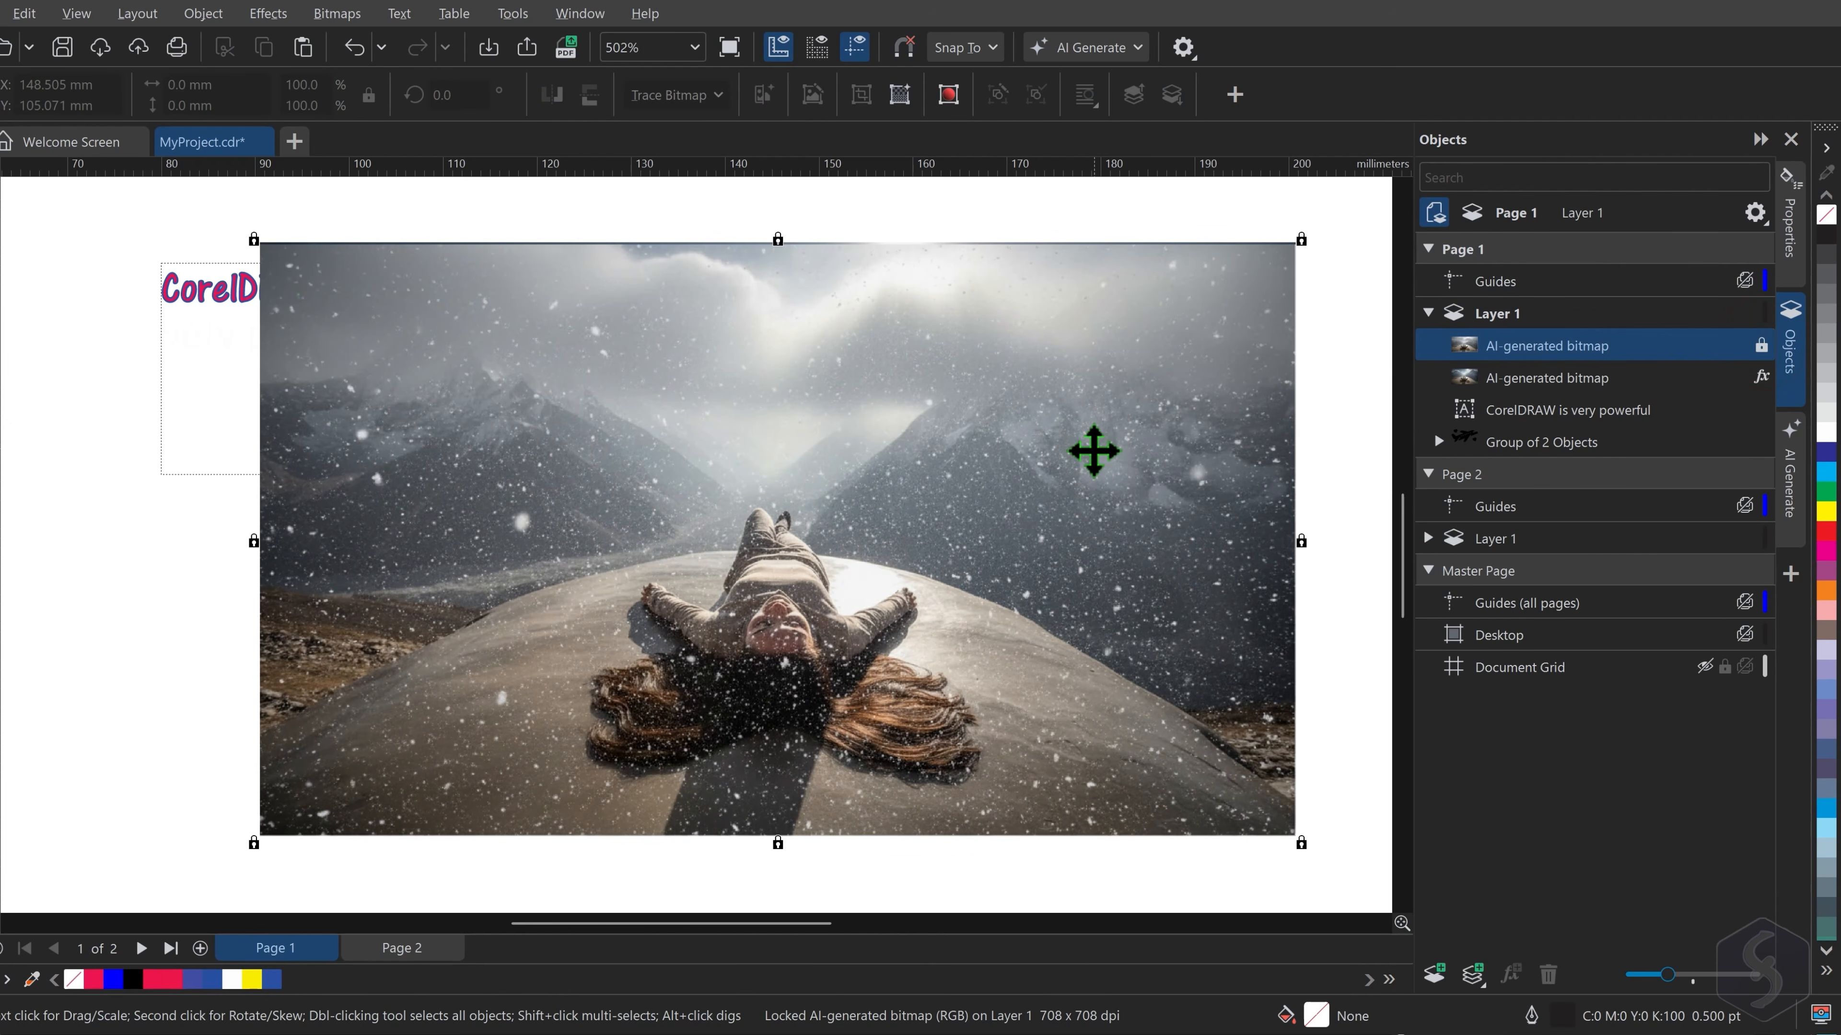
click(1079, 428)
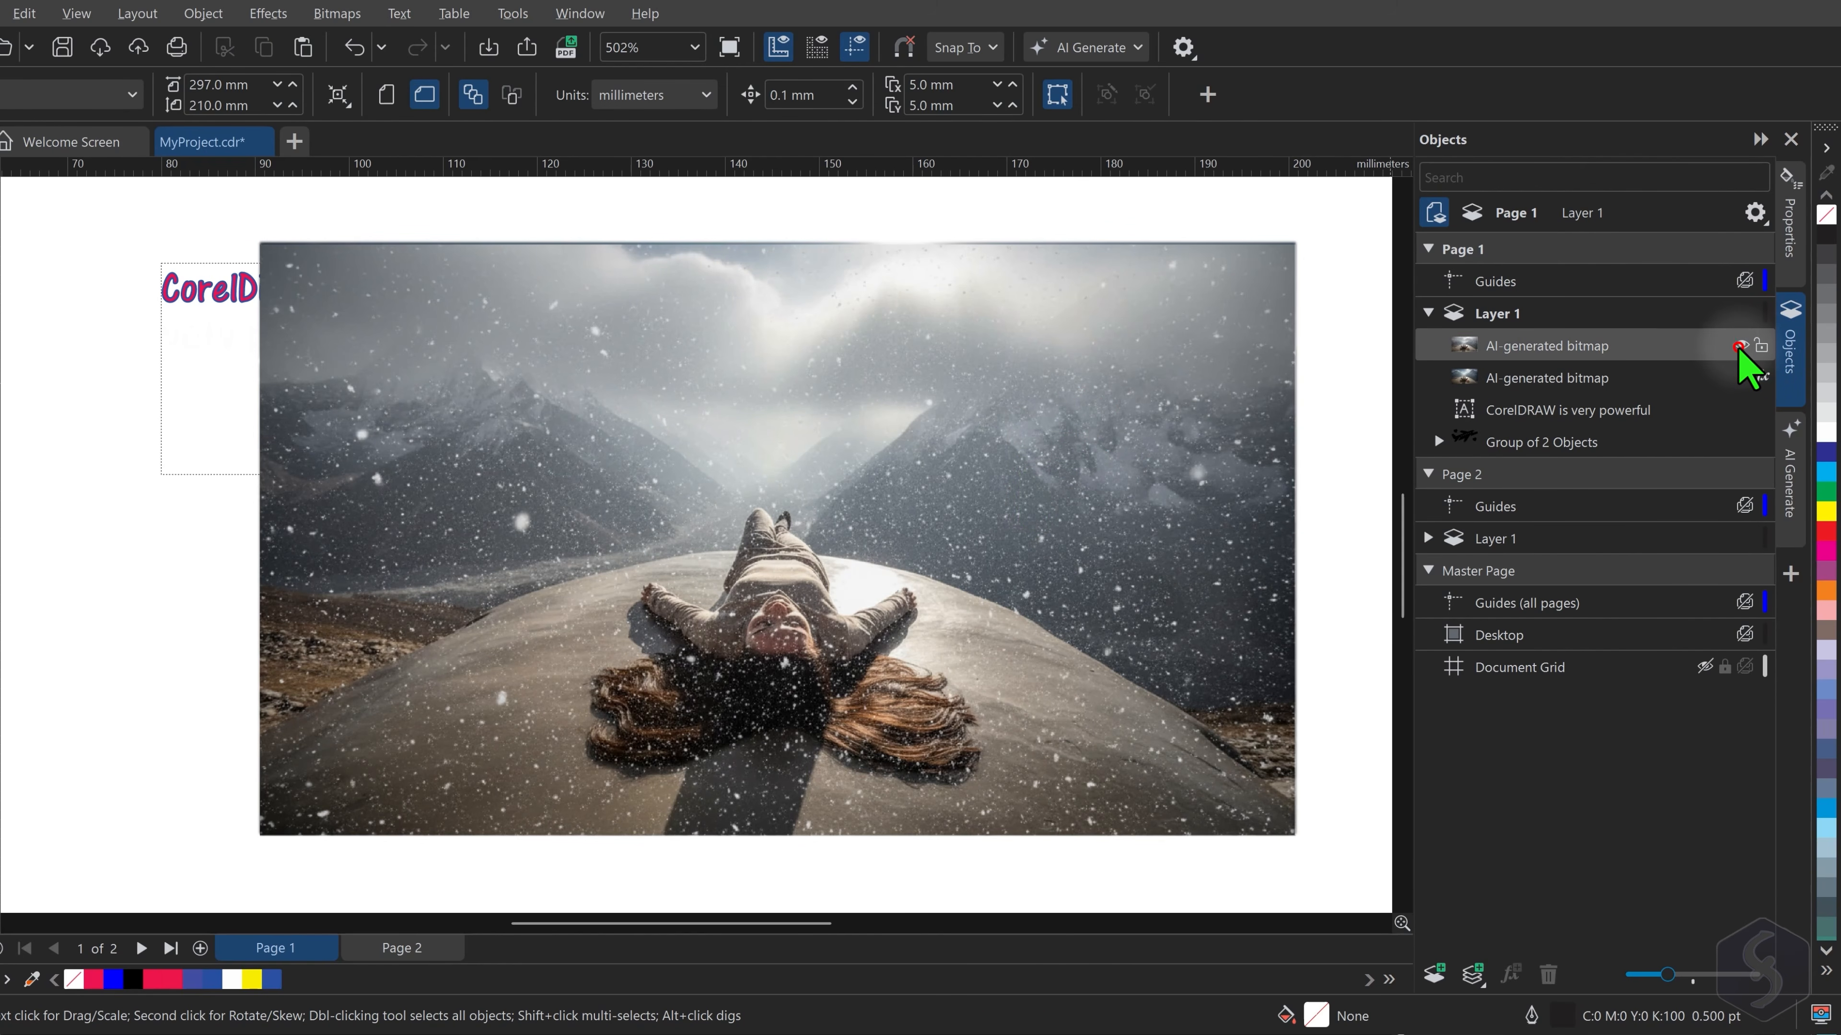
Hide the snowy bitmap, and turn the effects of the sunny bitmap beneath it off and on again
click(1742, 345)
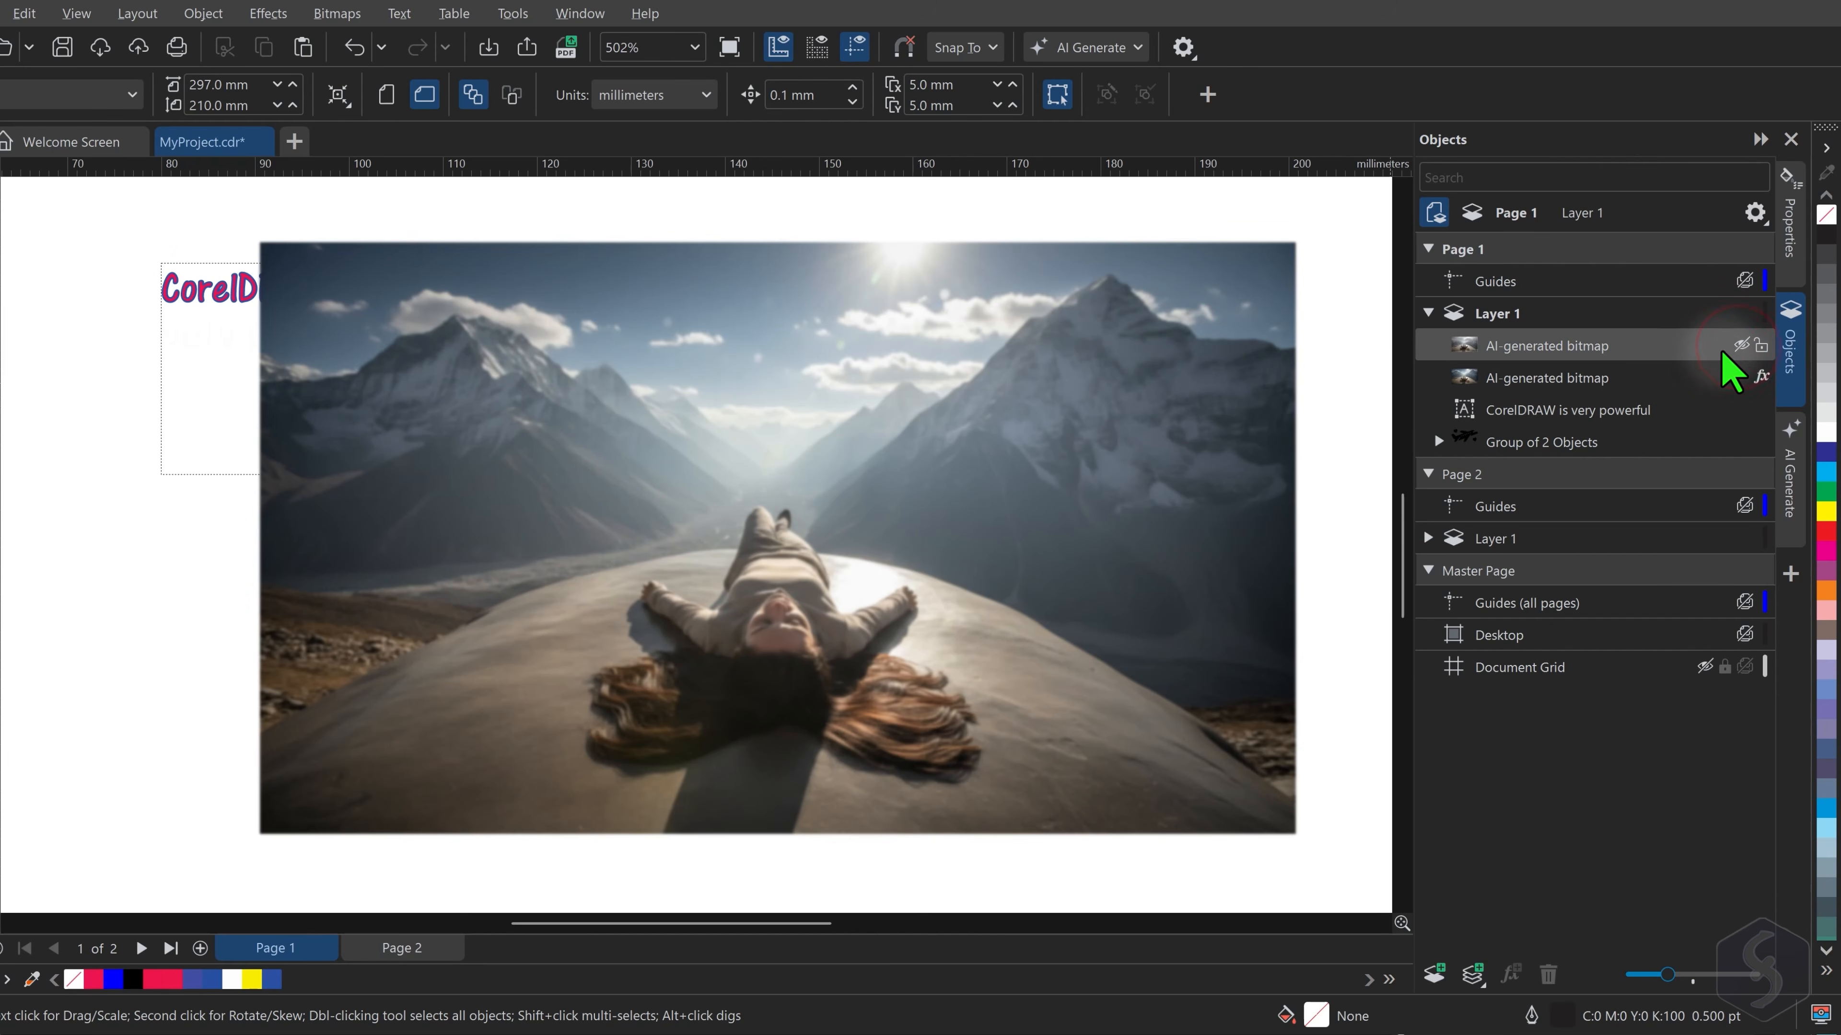
click(1761, 375)
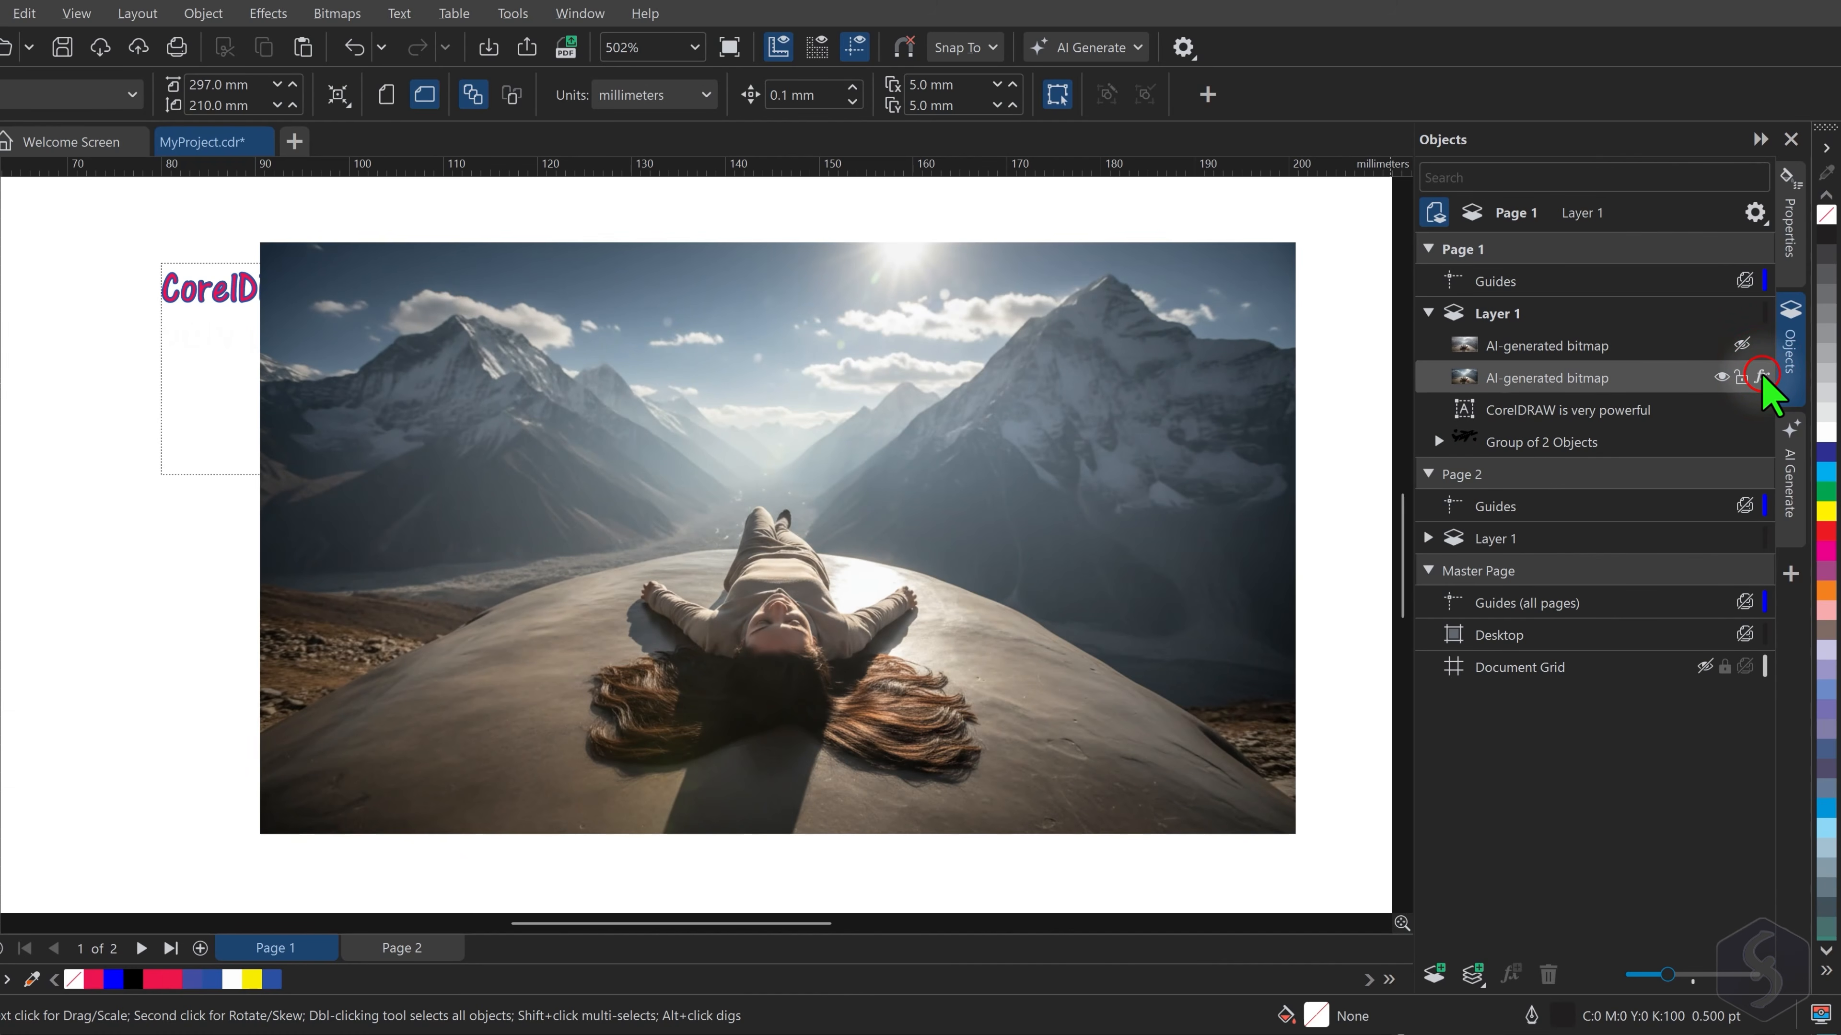
click(1762, 372)
Bring the "CorelDRAW is very powerful" text above both bitmaps and place it over the image's upper-left sky
click(1569, 412)
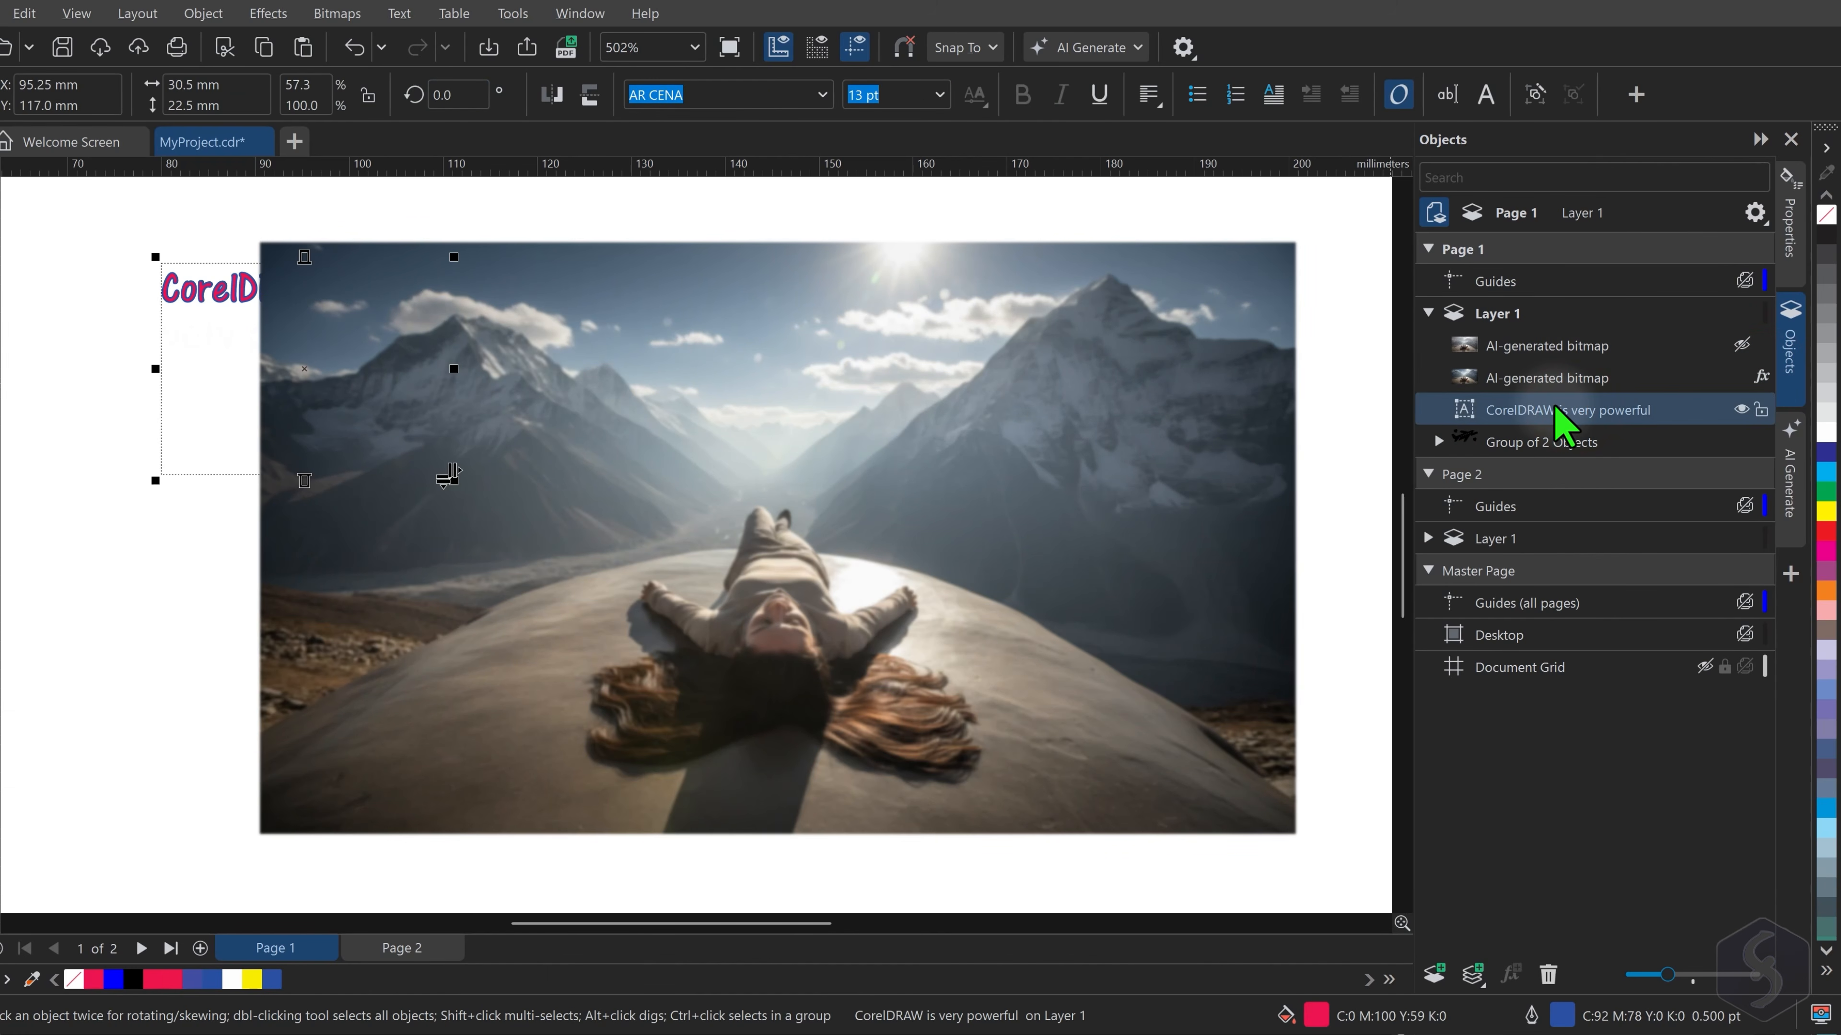
drag(1558, 405, 1570, 356)
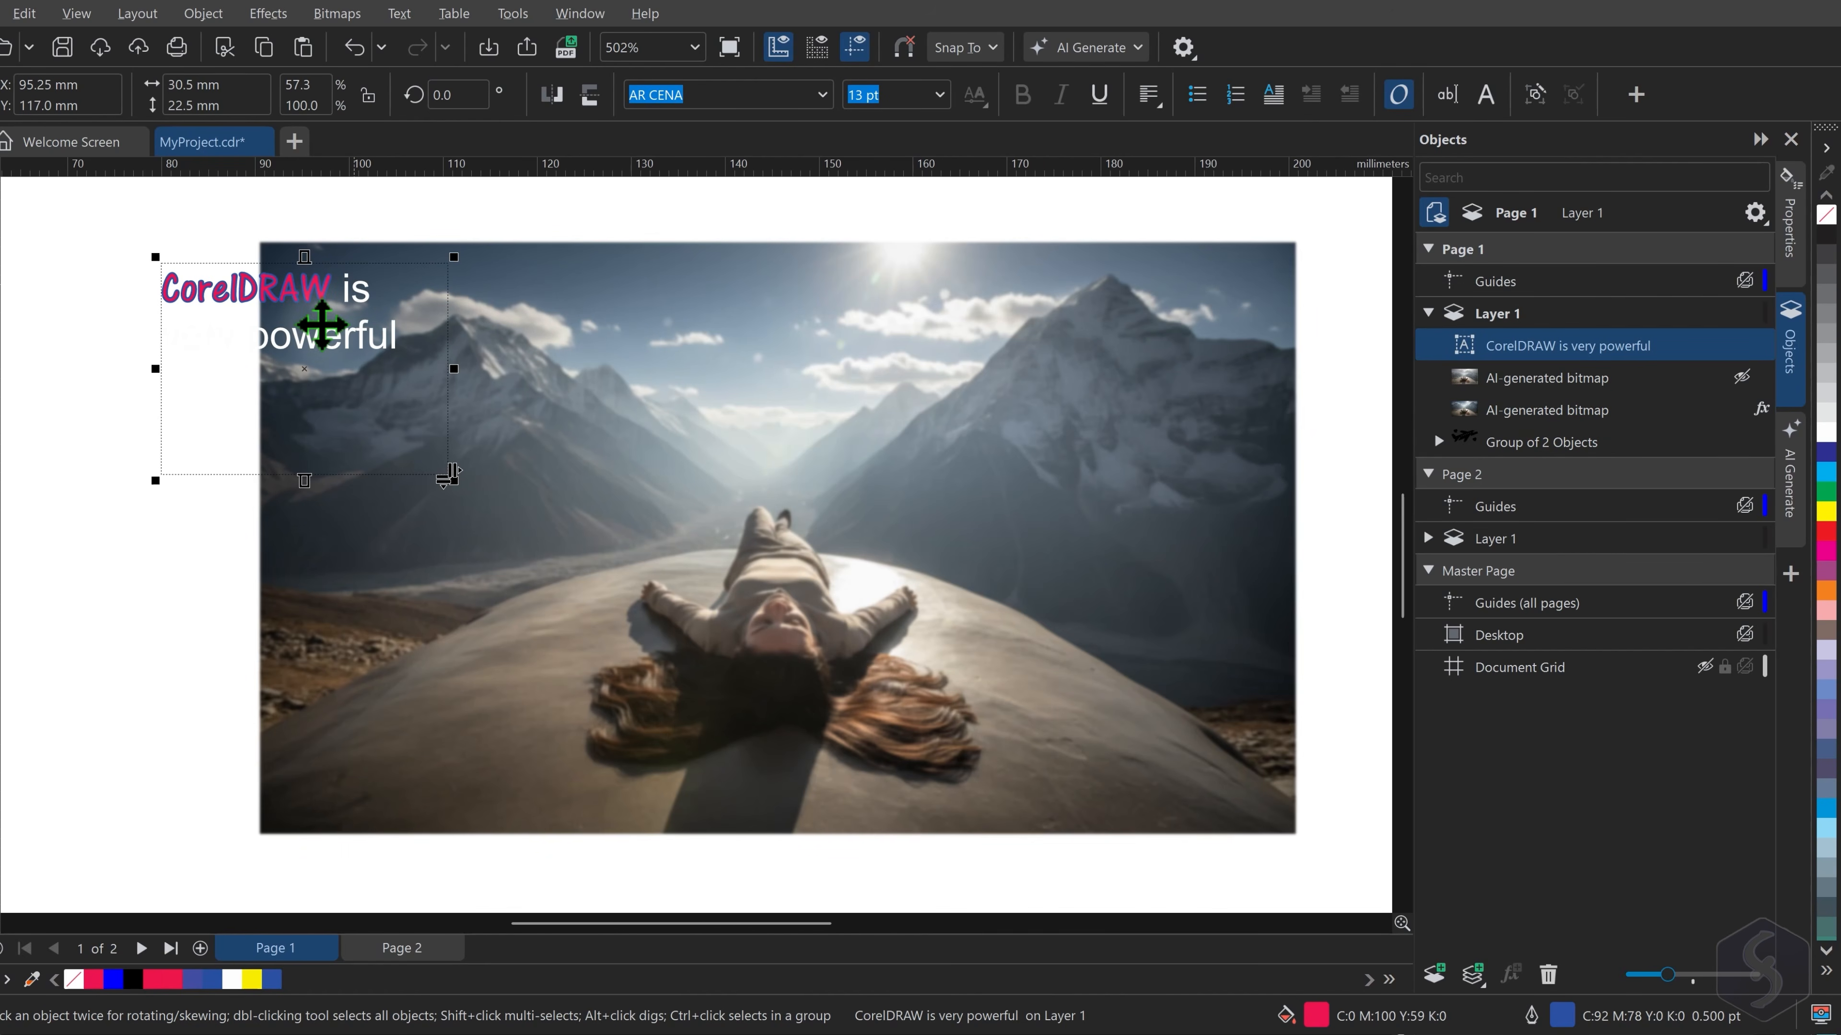
drag(321, 324, 461, 322)
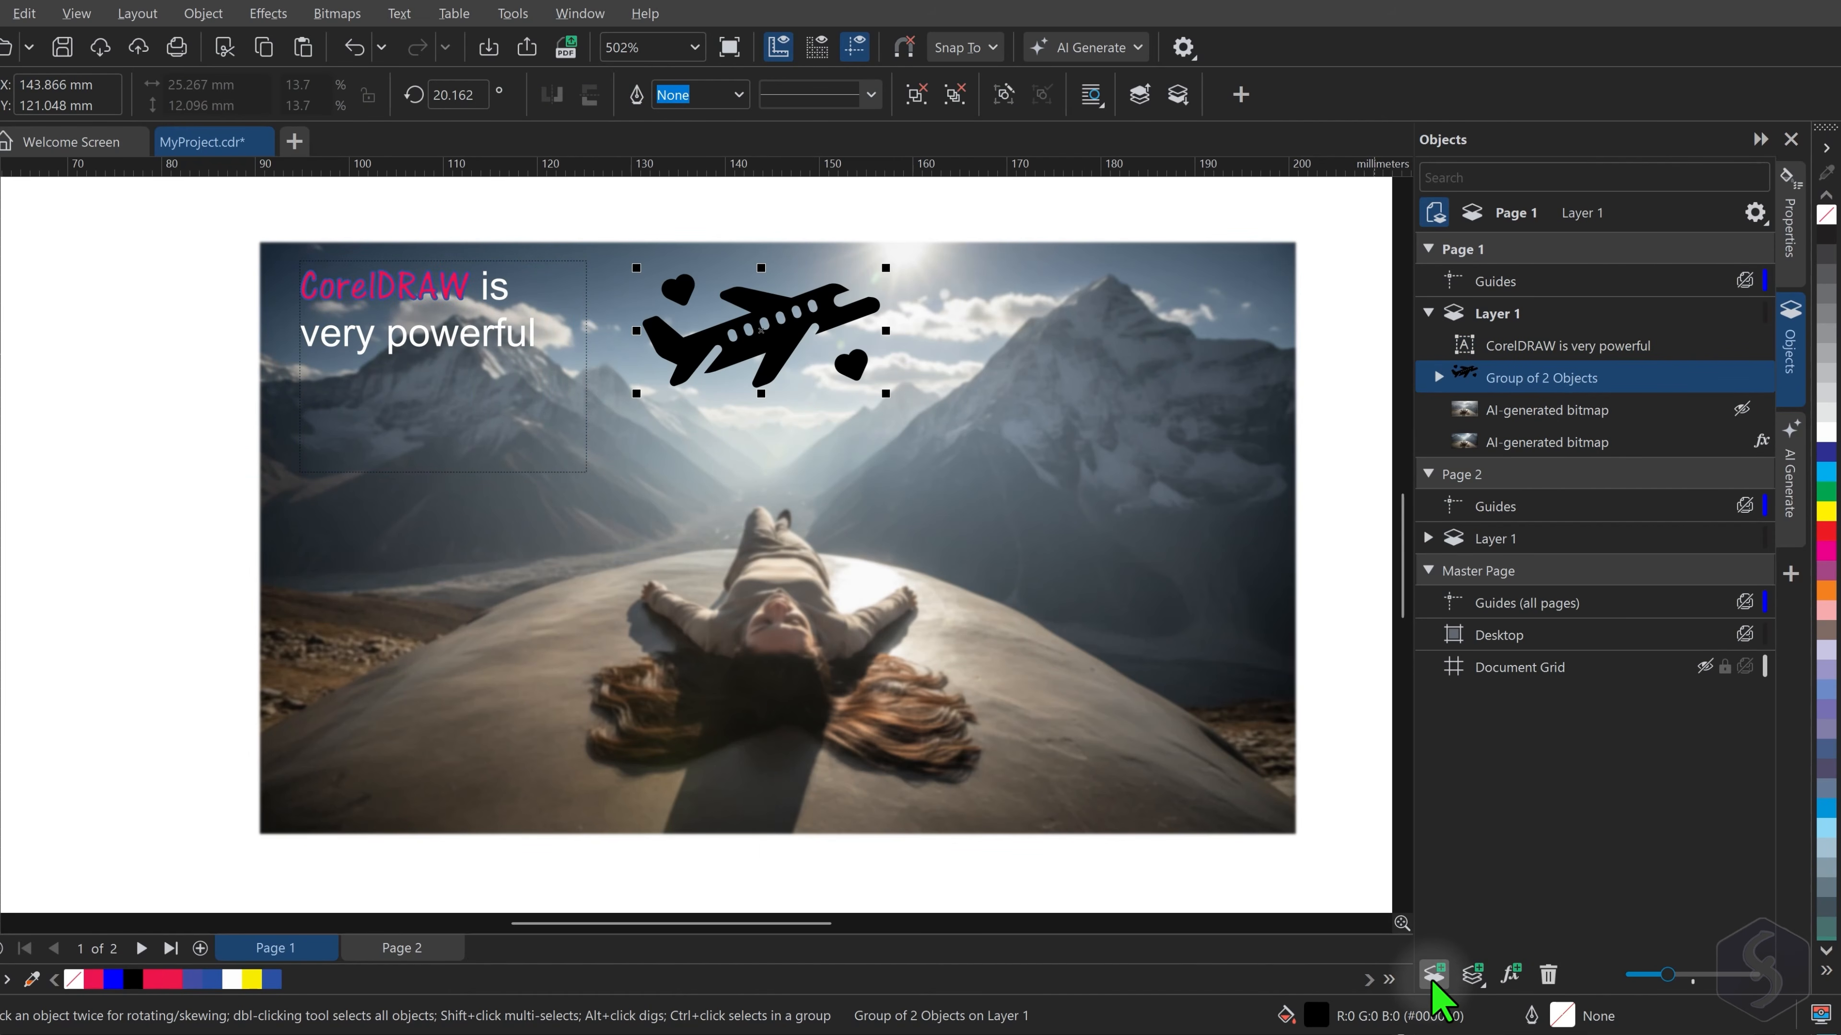
Move the "CorelDRAW is very powerful" text into a new layer on Page 1, and hide and show that layer
click(1433, 975)
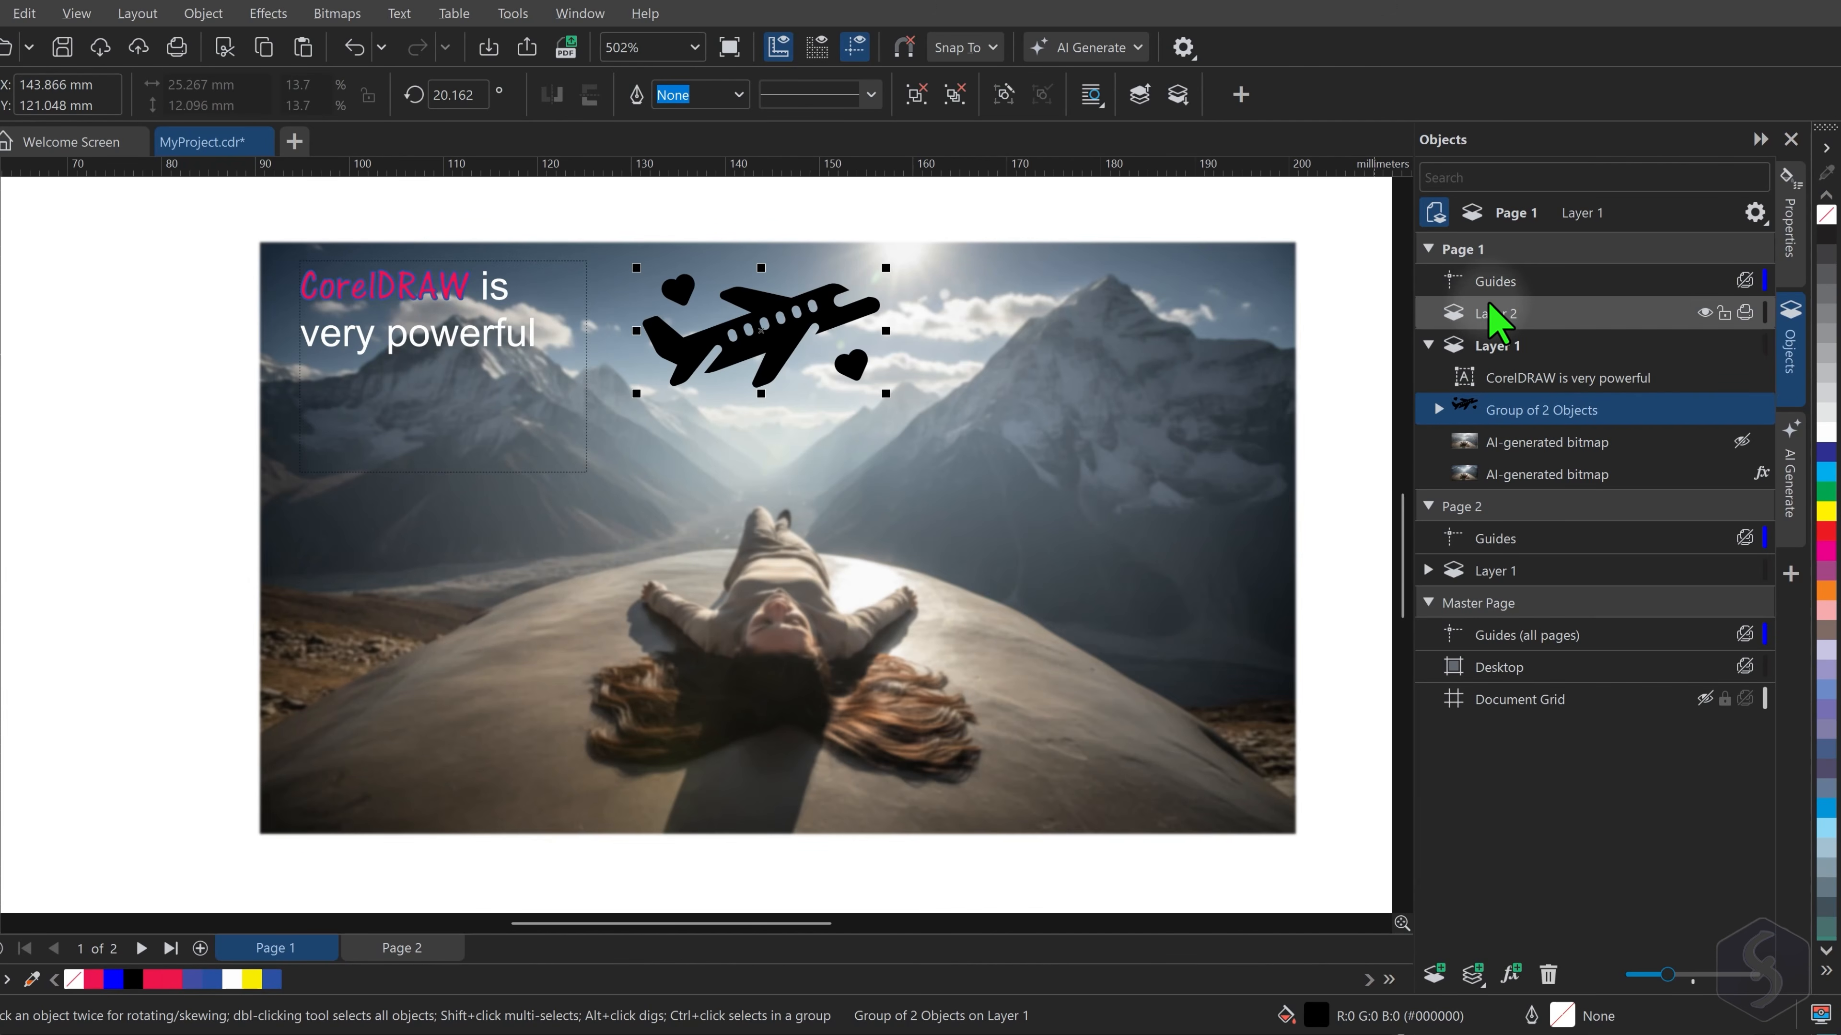
click(1516, 378)
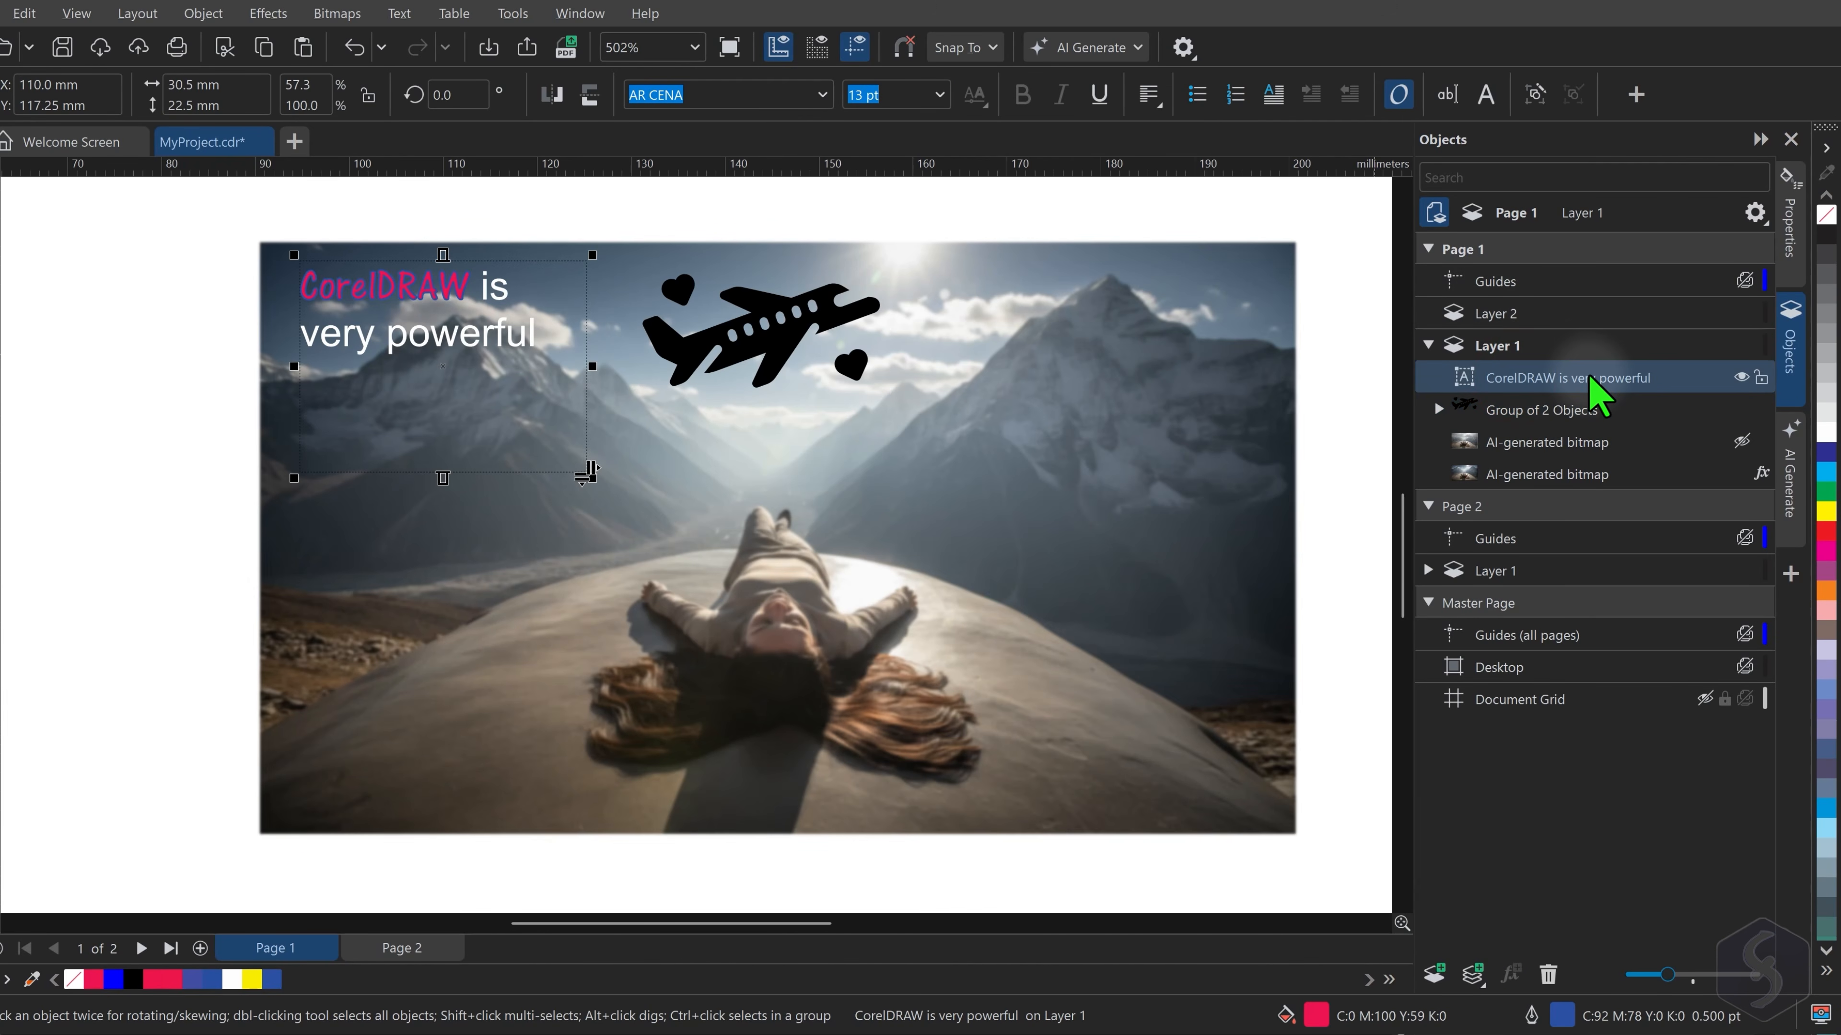
drag(1545, 376, 1542, 313)
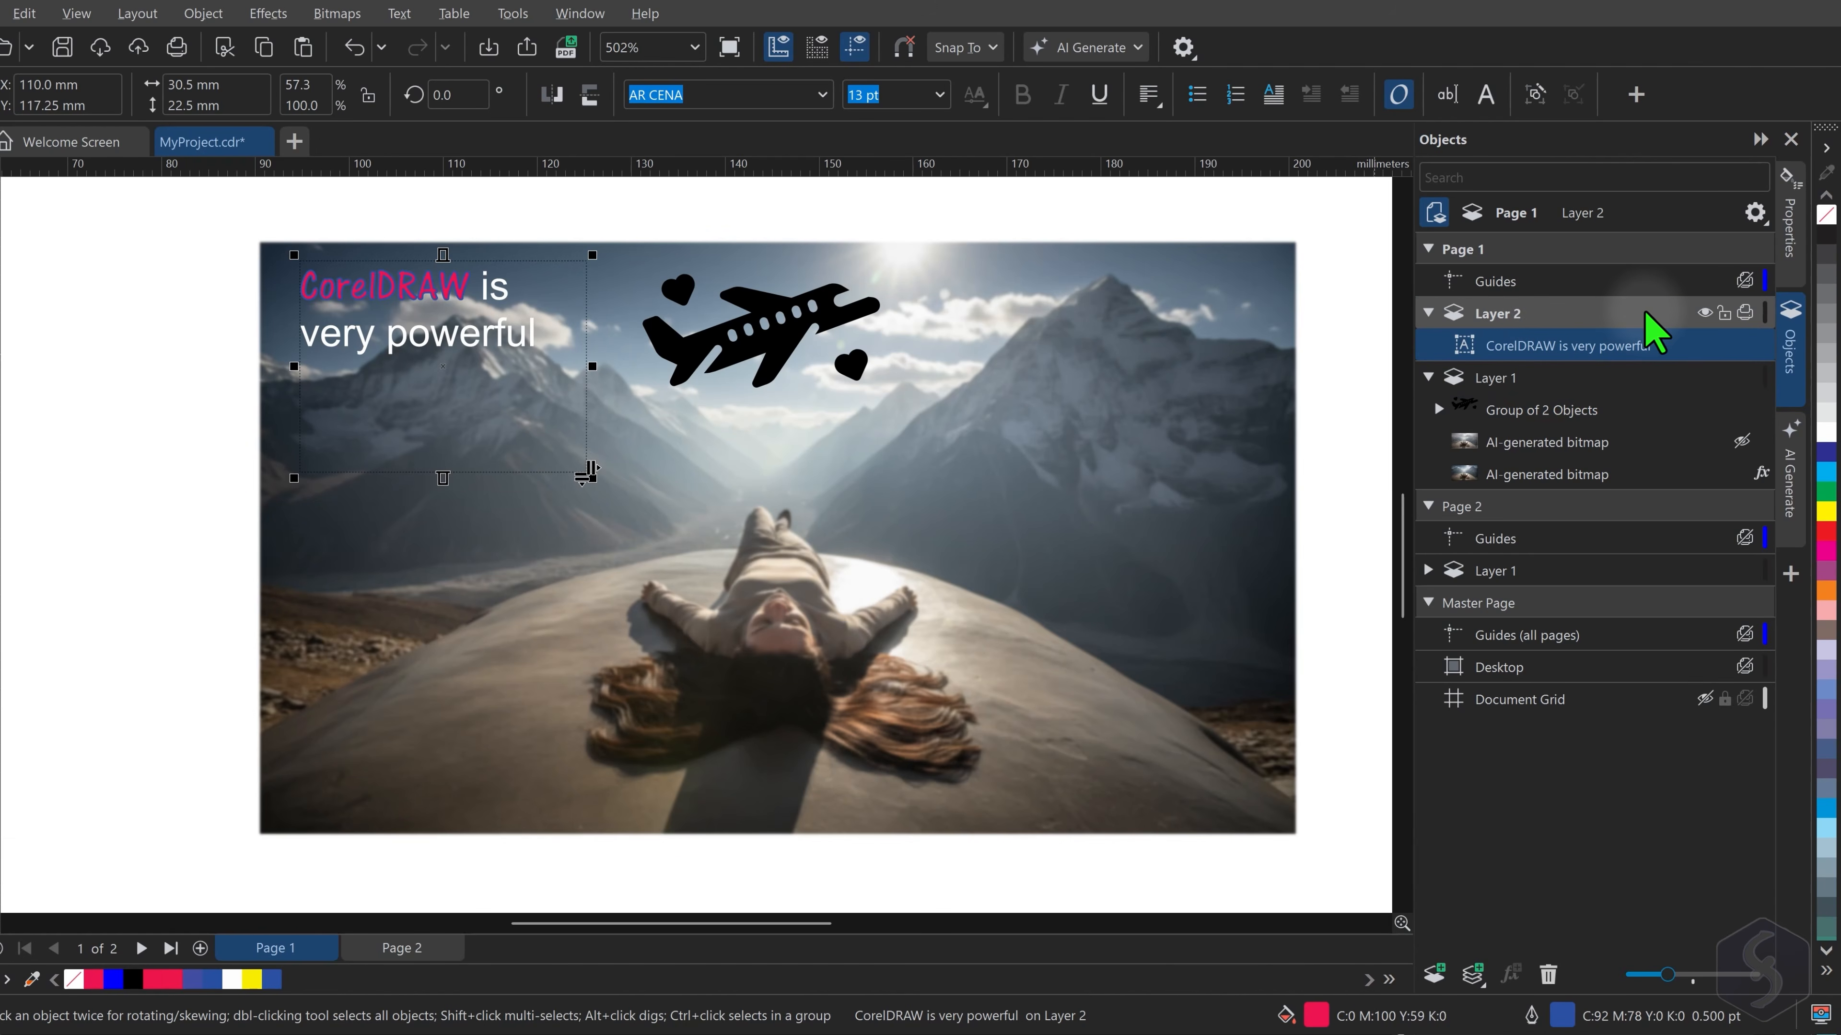
click(1704, 313)
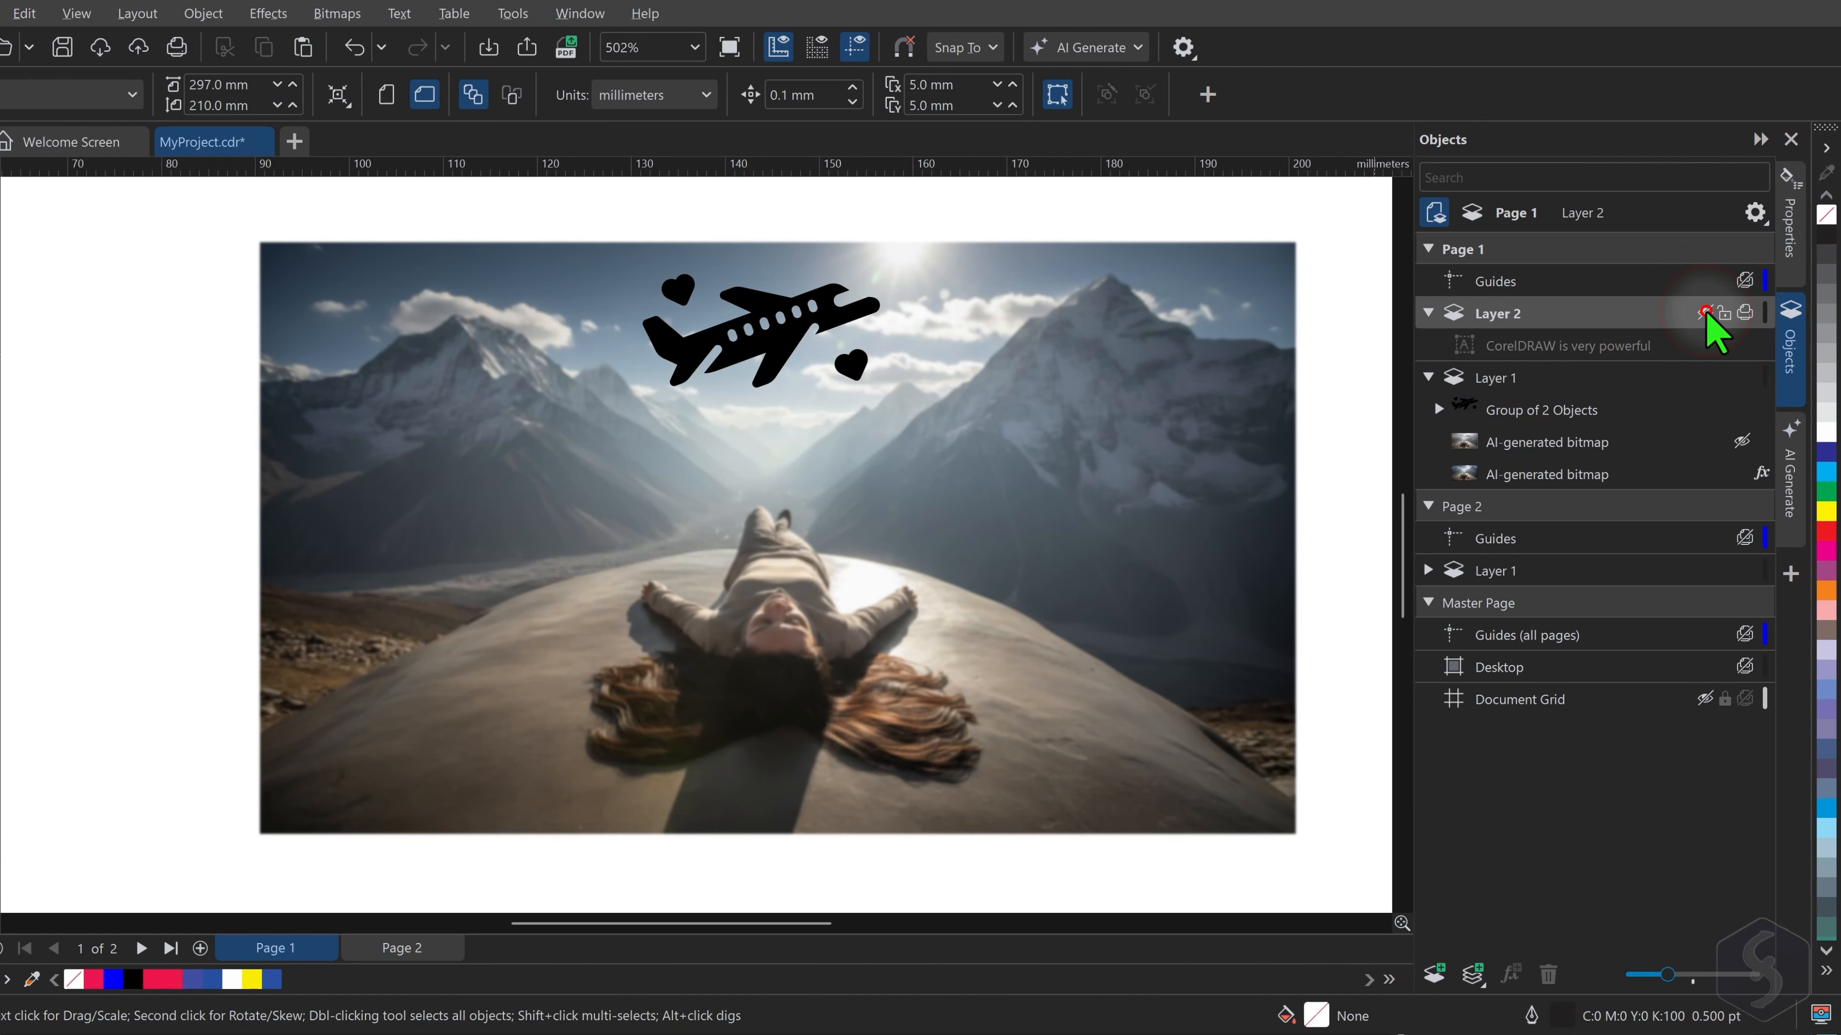
click(1705, 313)
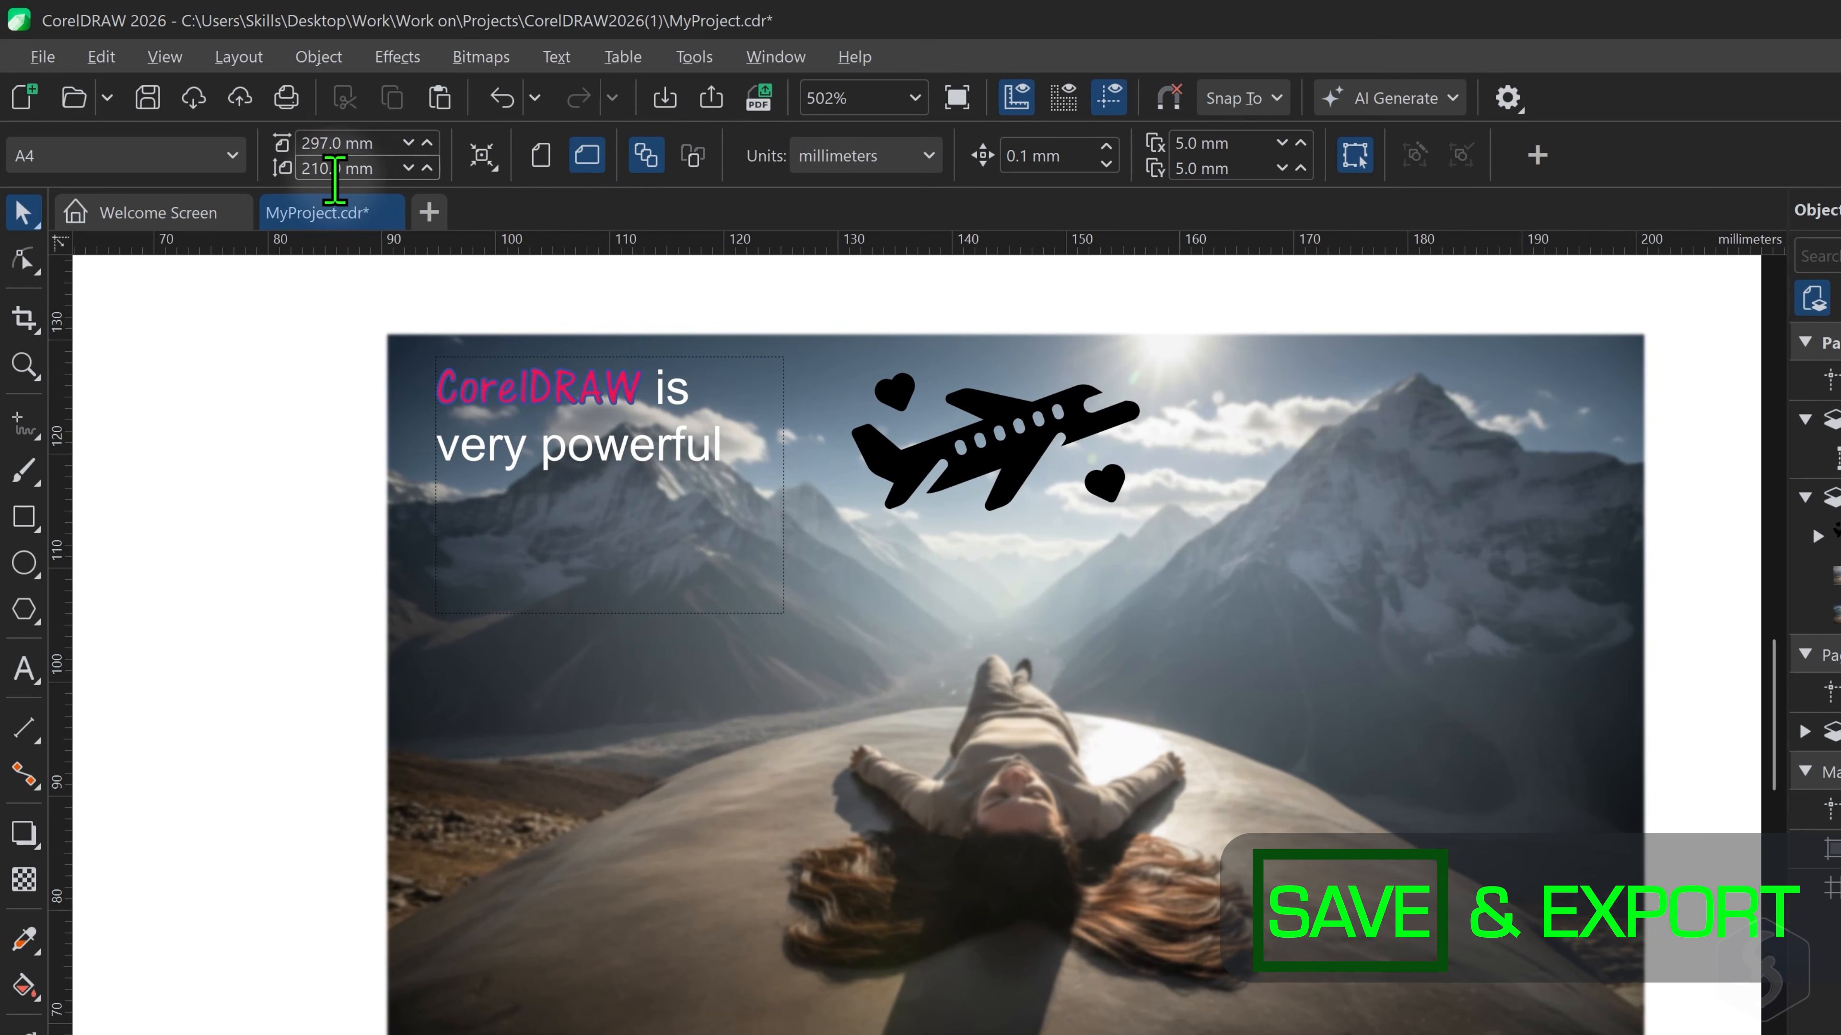
Start saving the drawing as a new file, select the file name MyProject.cdr for editing, and open the file type choices
click(40, 54)
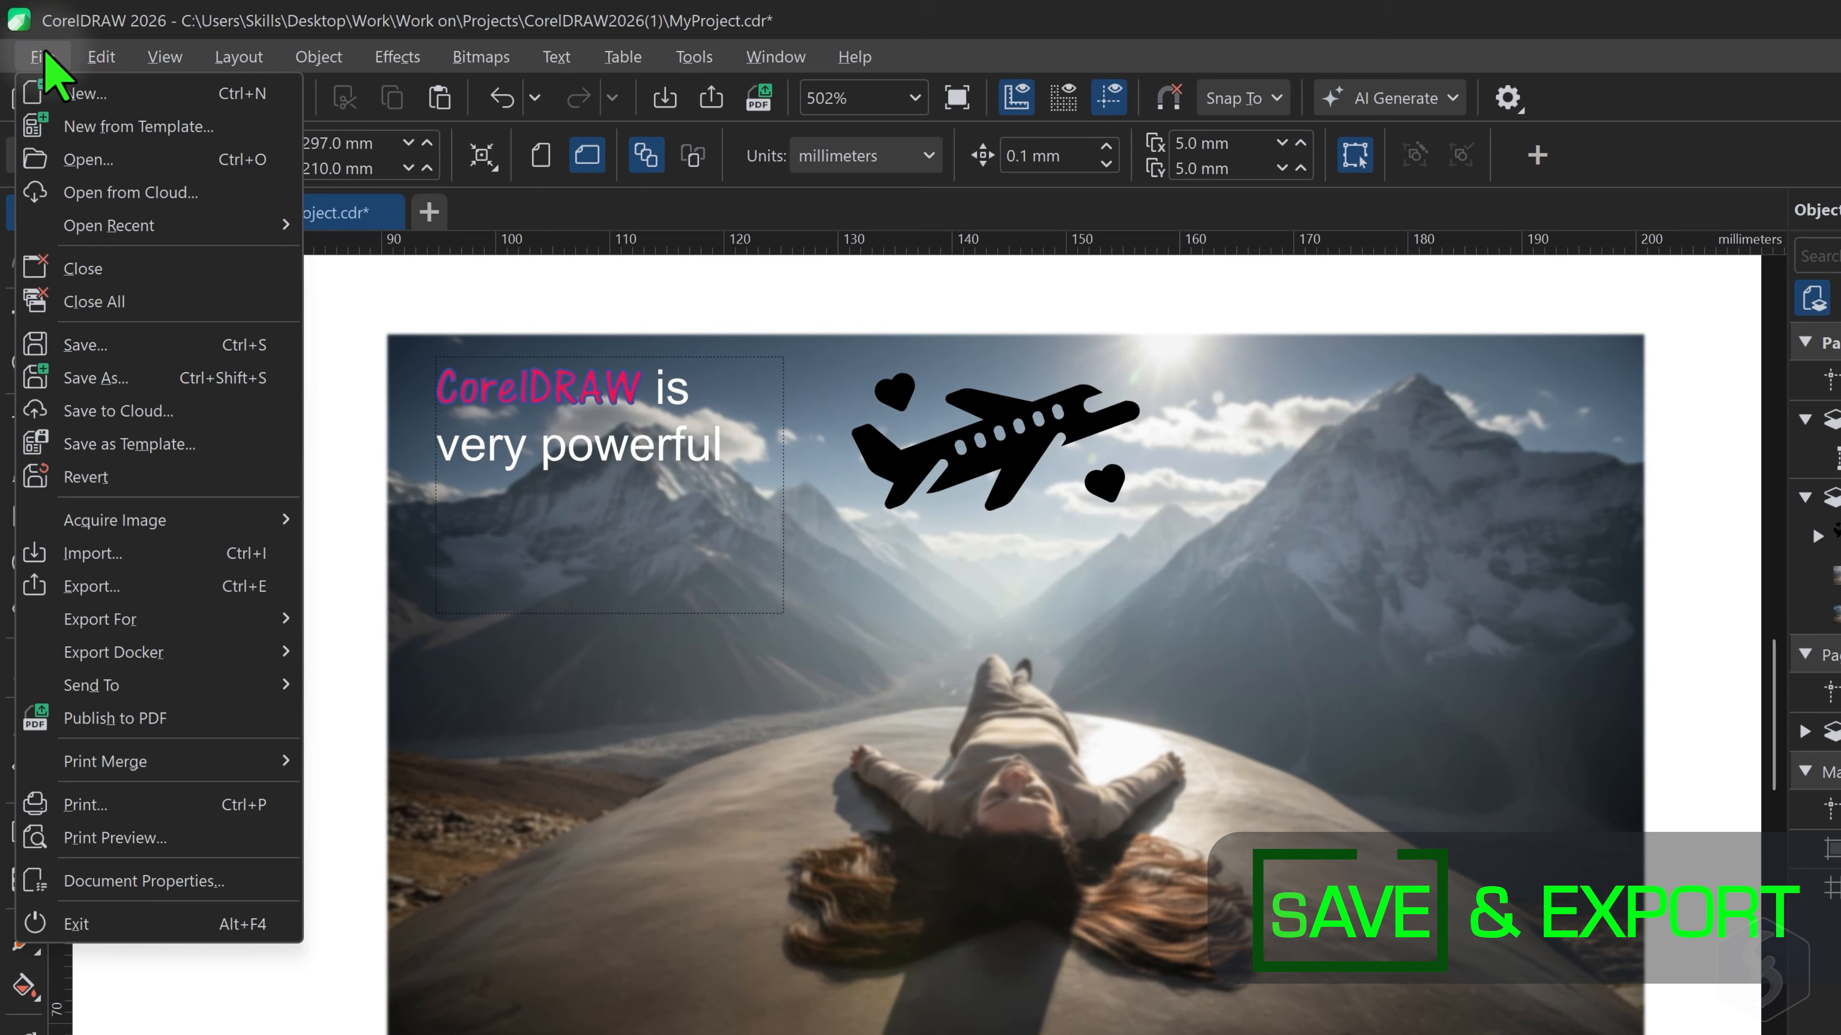
click(116, 378)
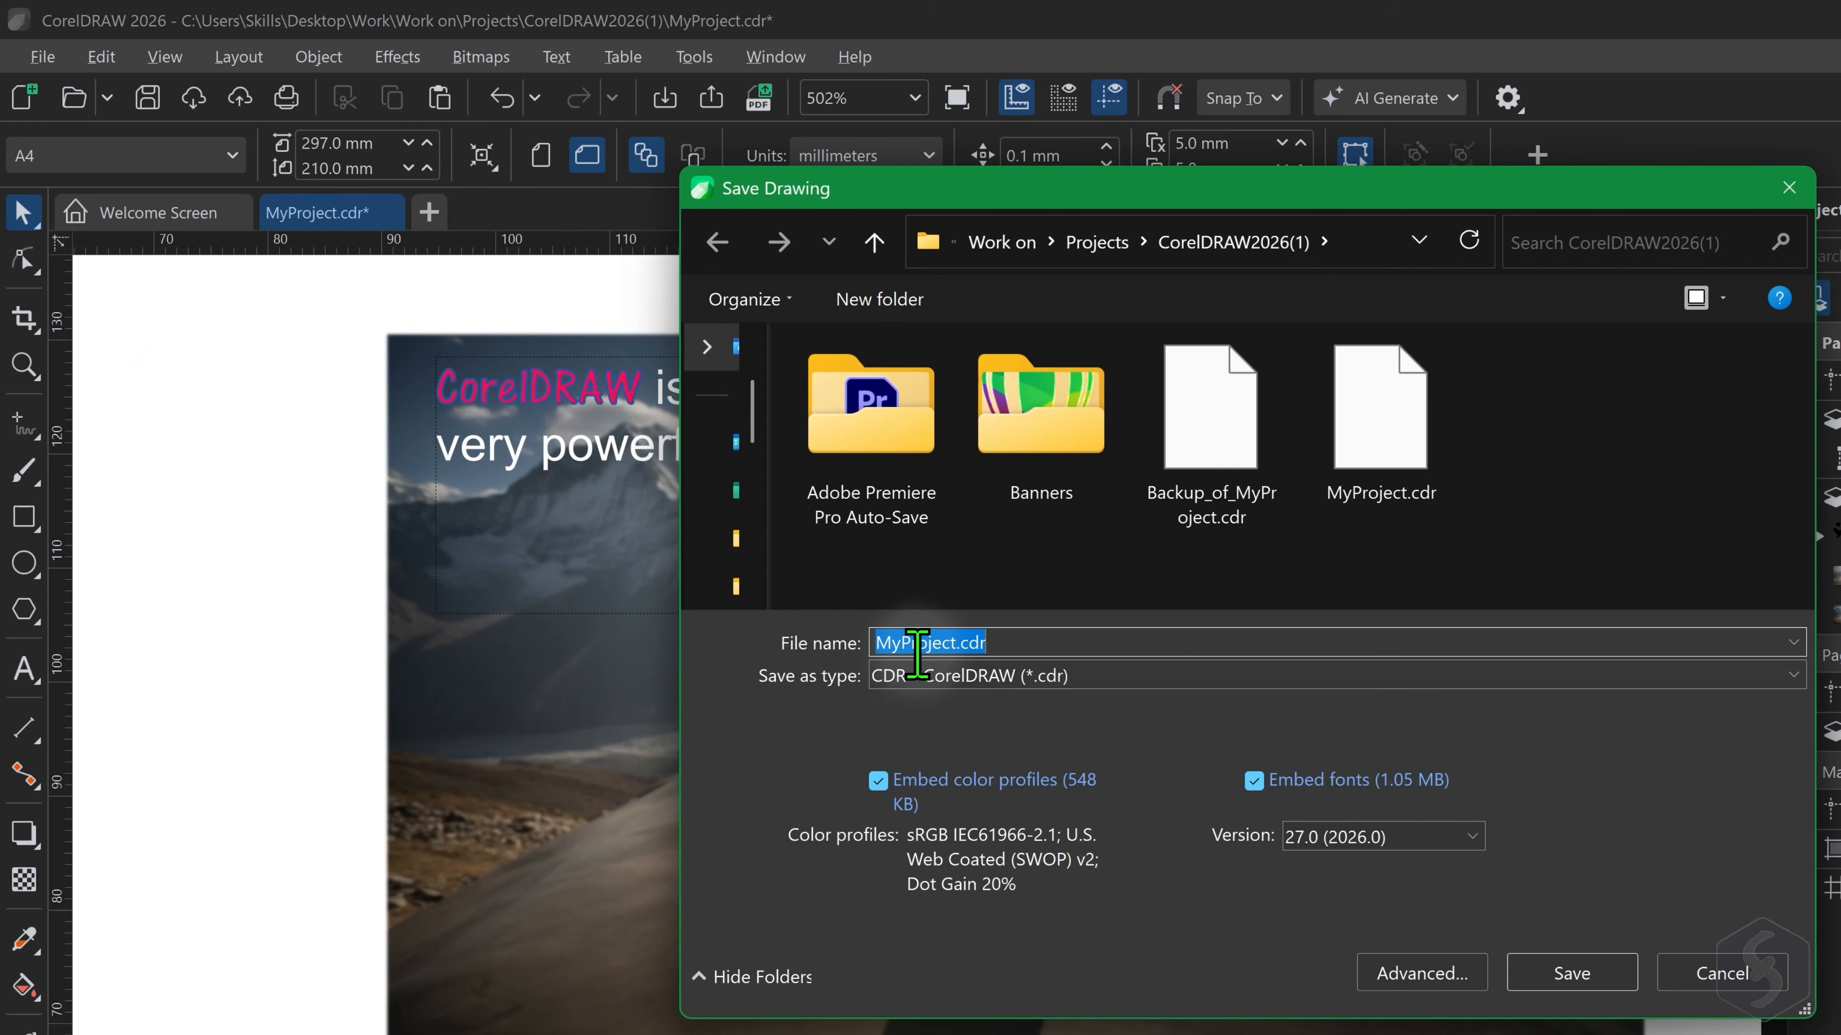
click(999, 644)
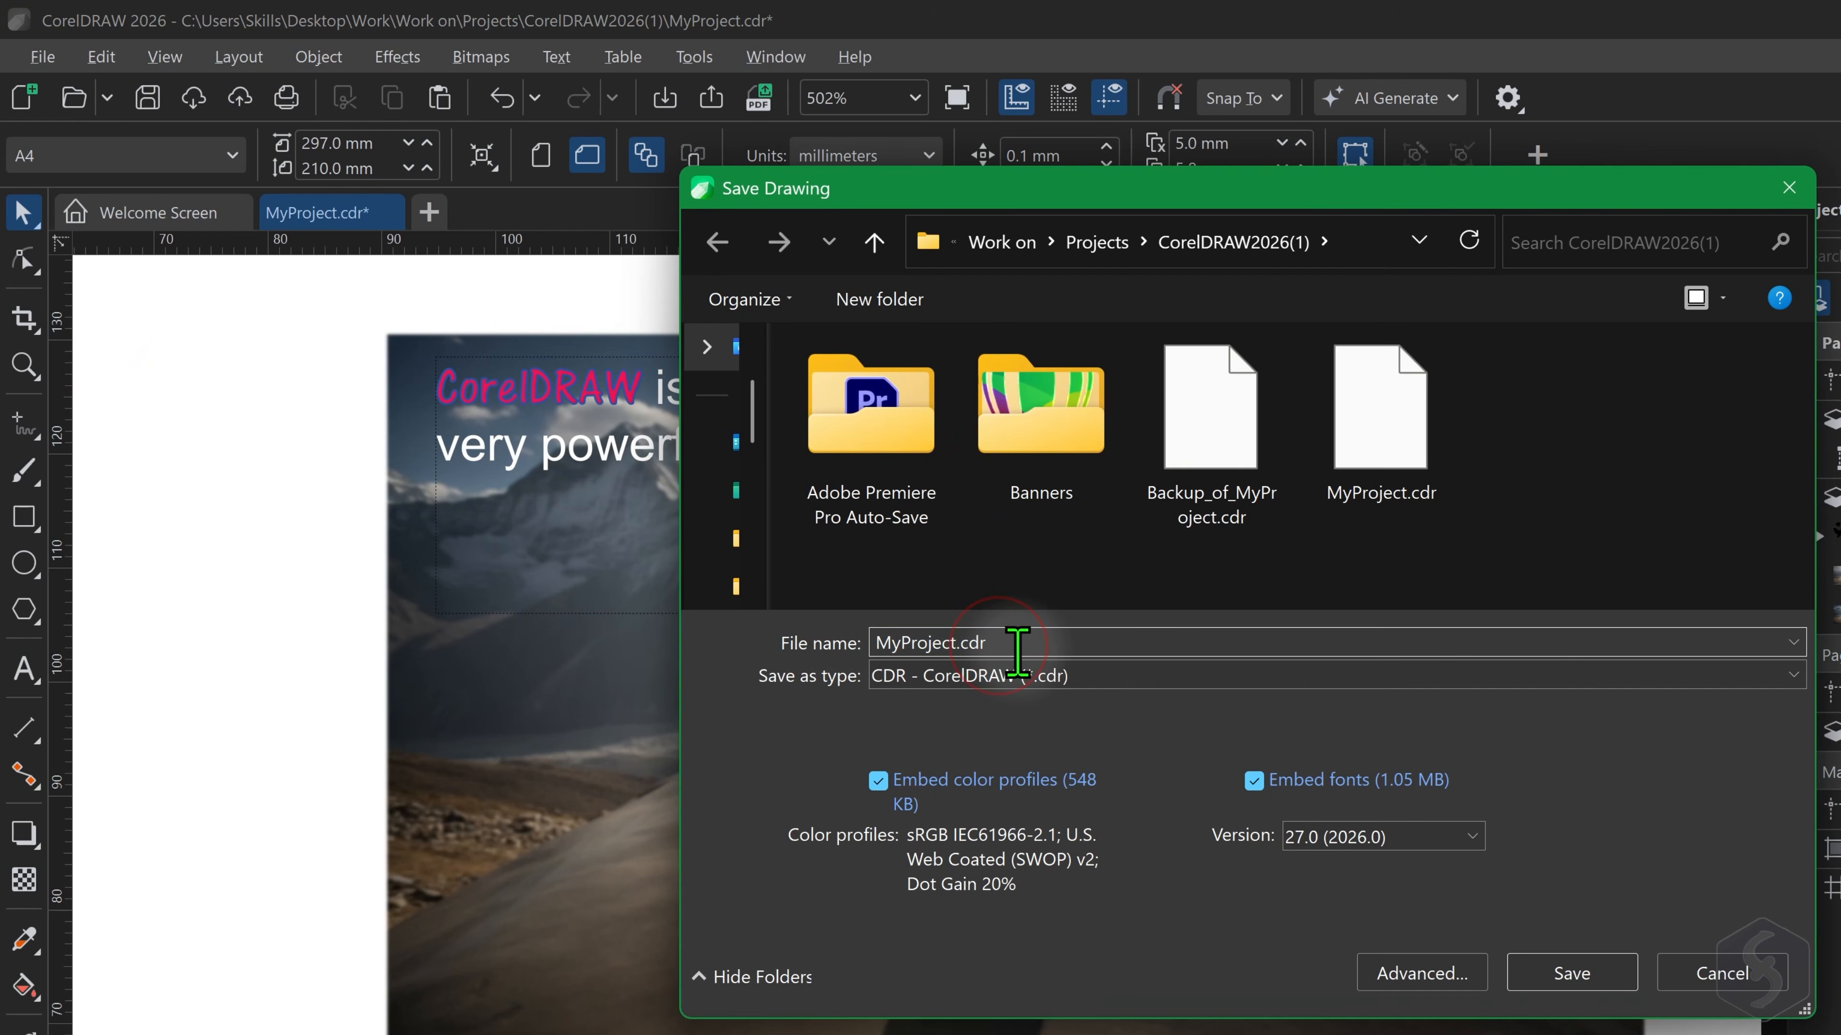
drag(1018, 649, 834, 645)
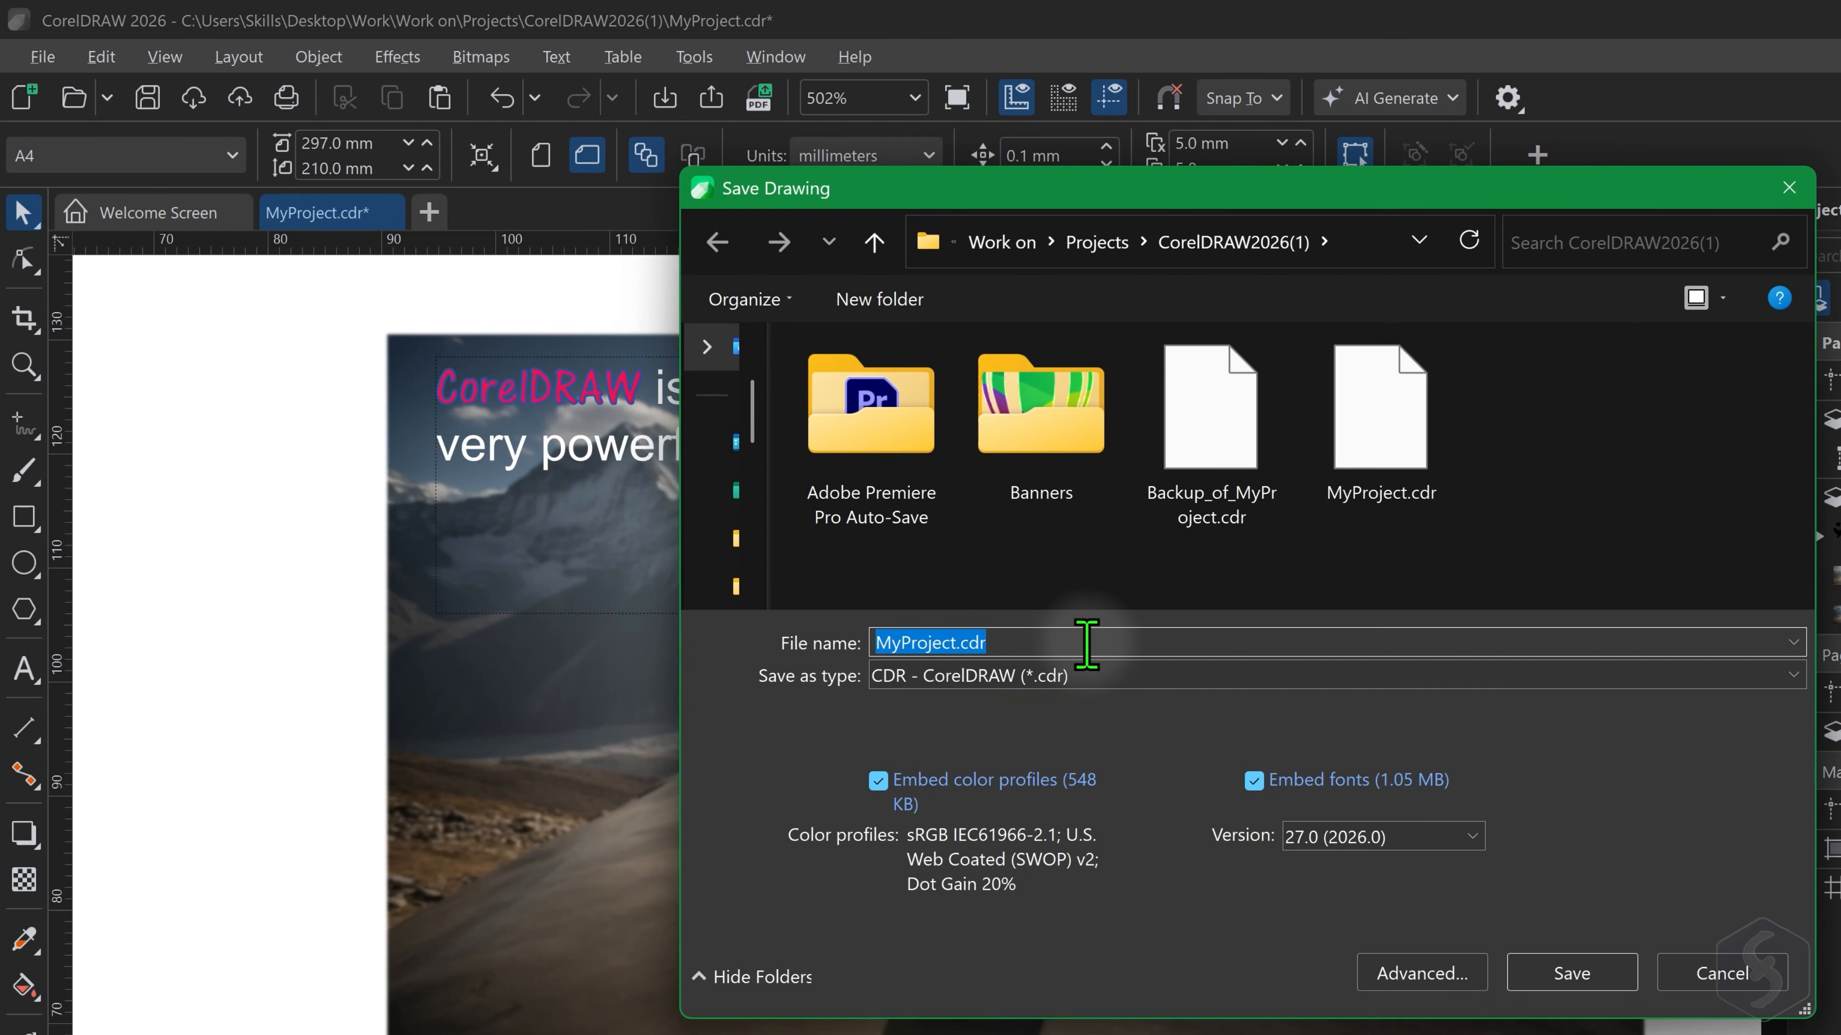
click(1129, 674)
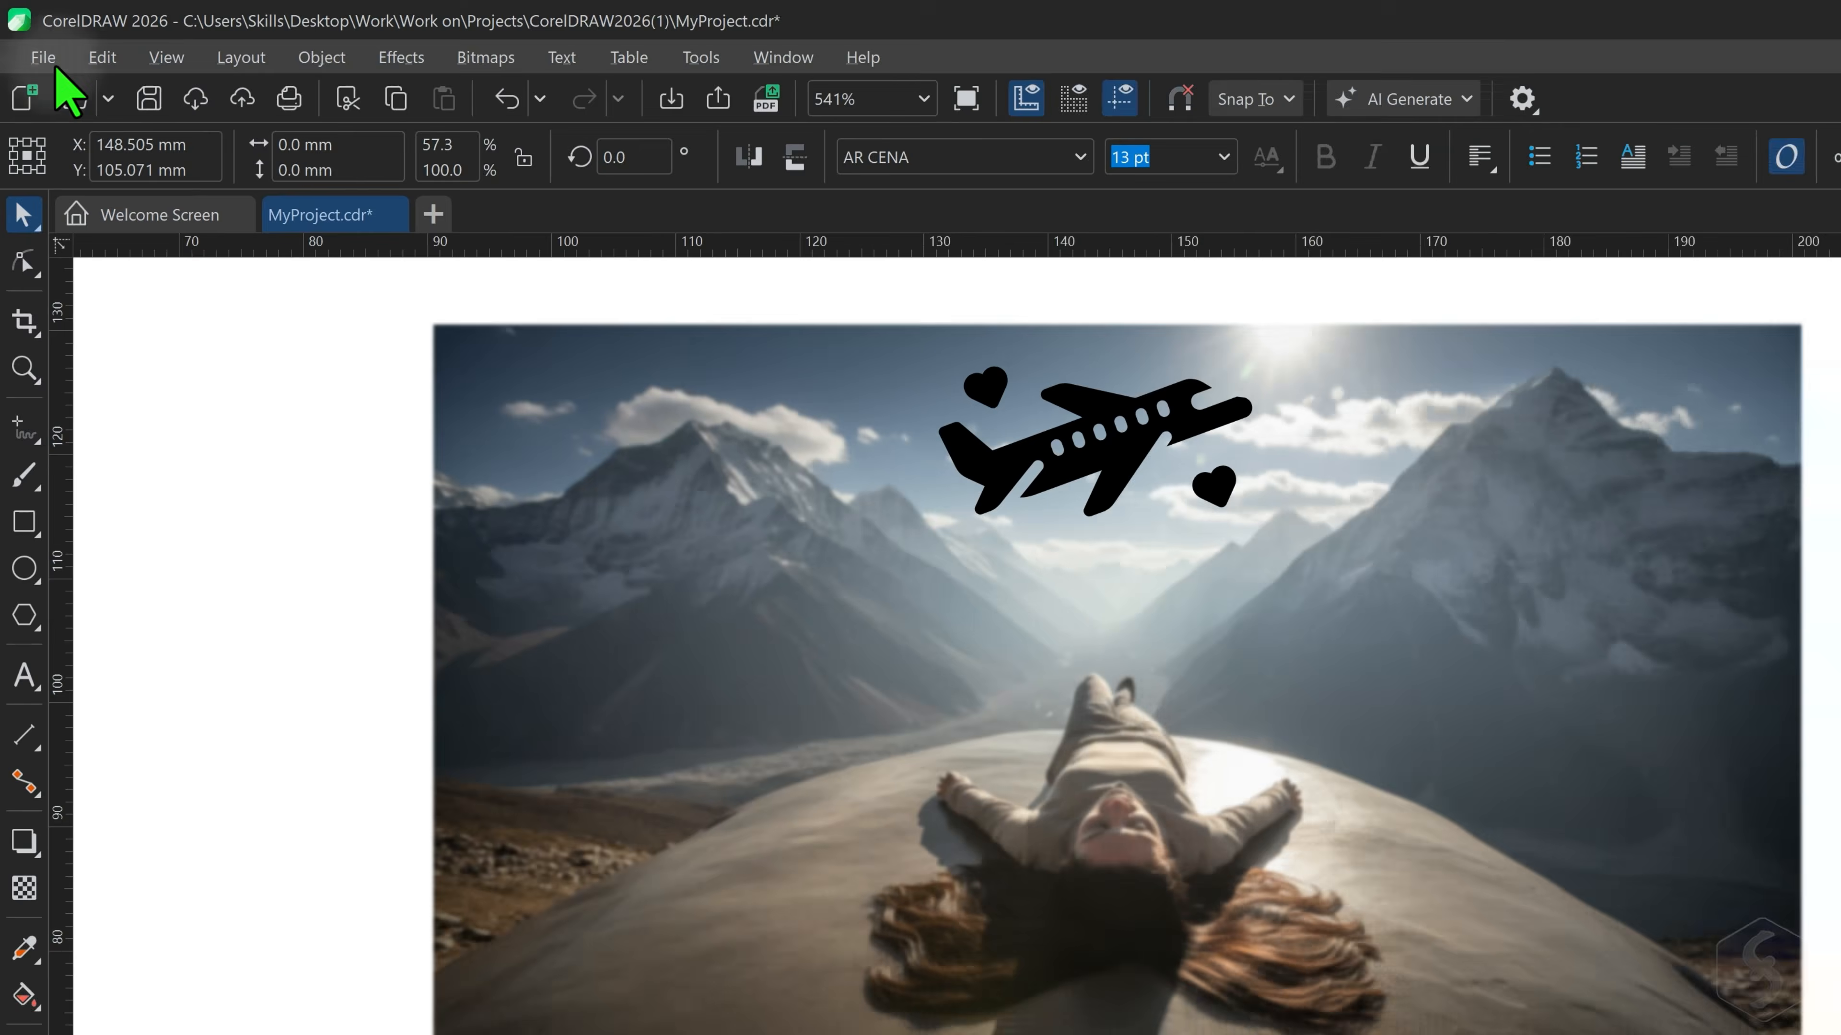
Start exporting the project and look through the available export file formats, from the Adobe Type 1 font to Windows Metafile
click(33, 43)
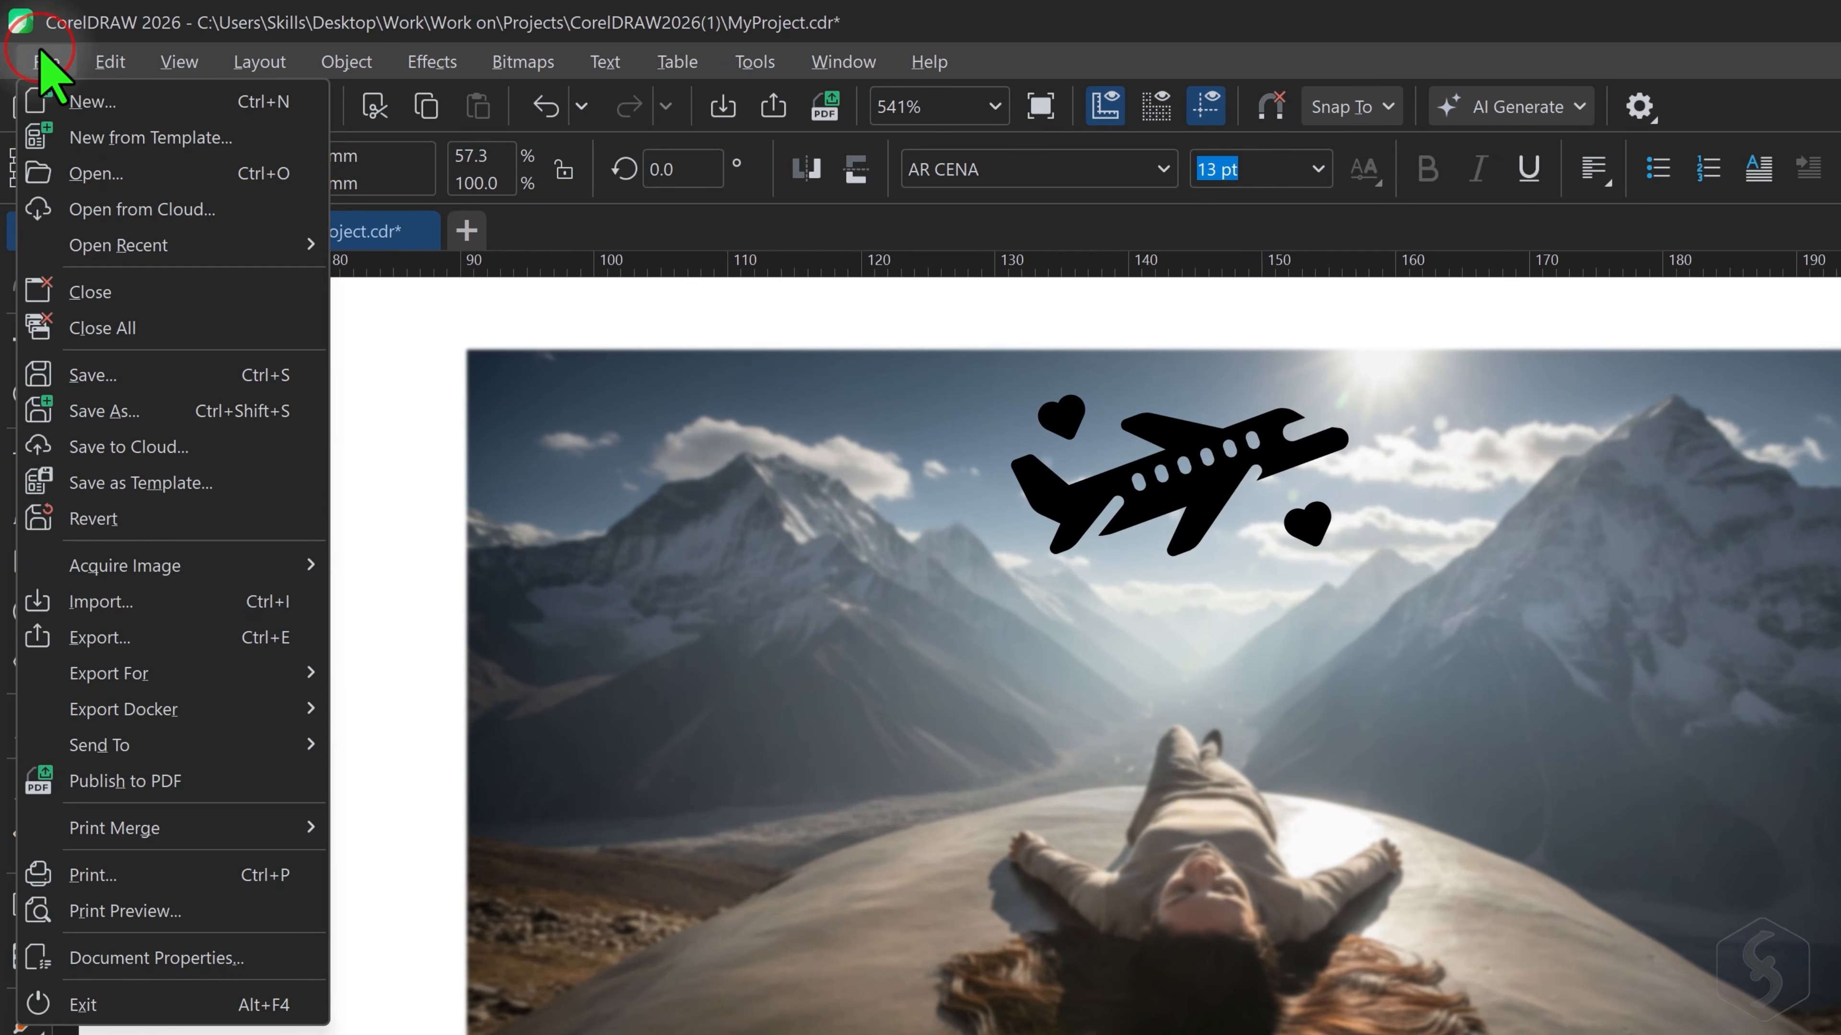
click(136, 641)
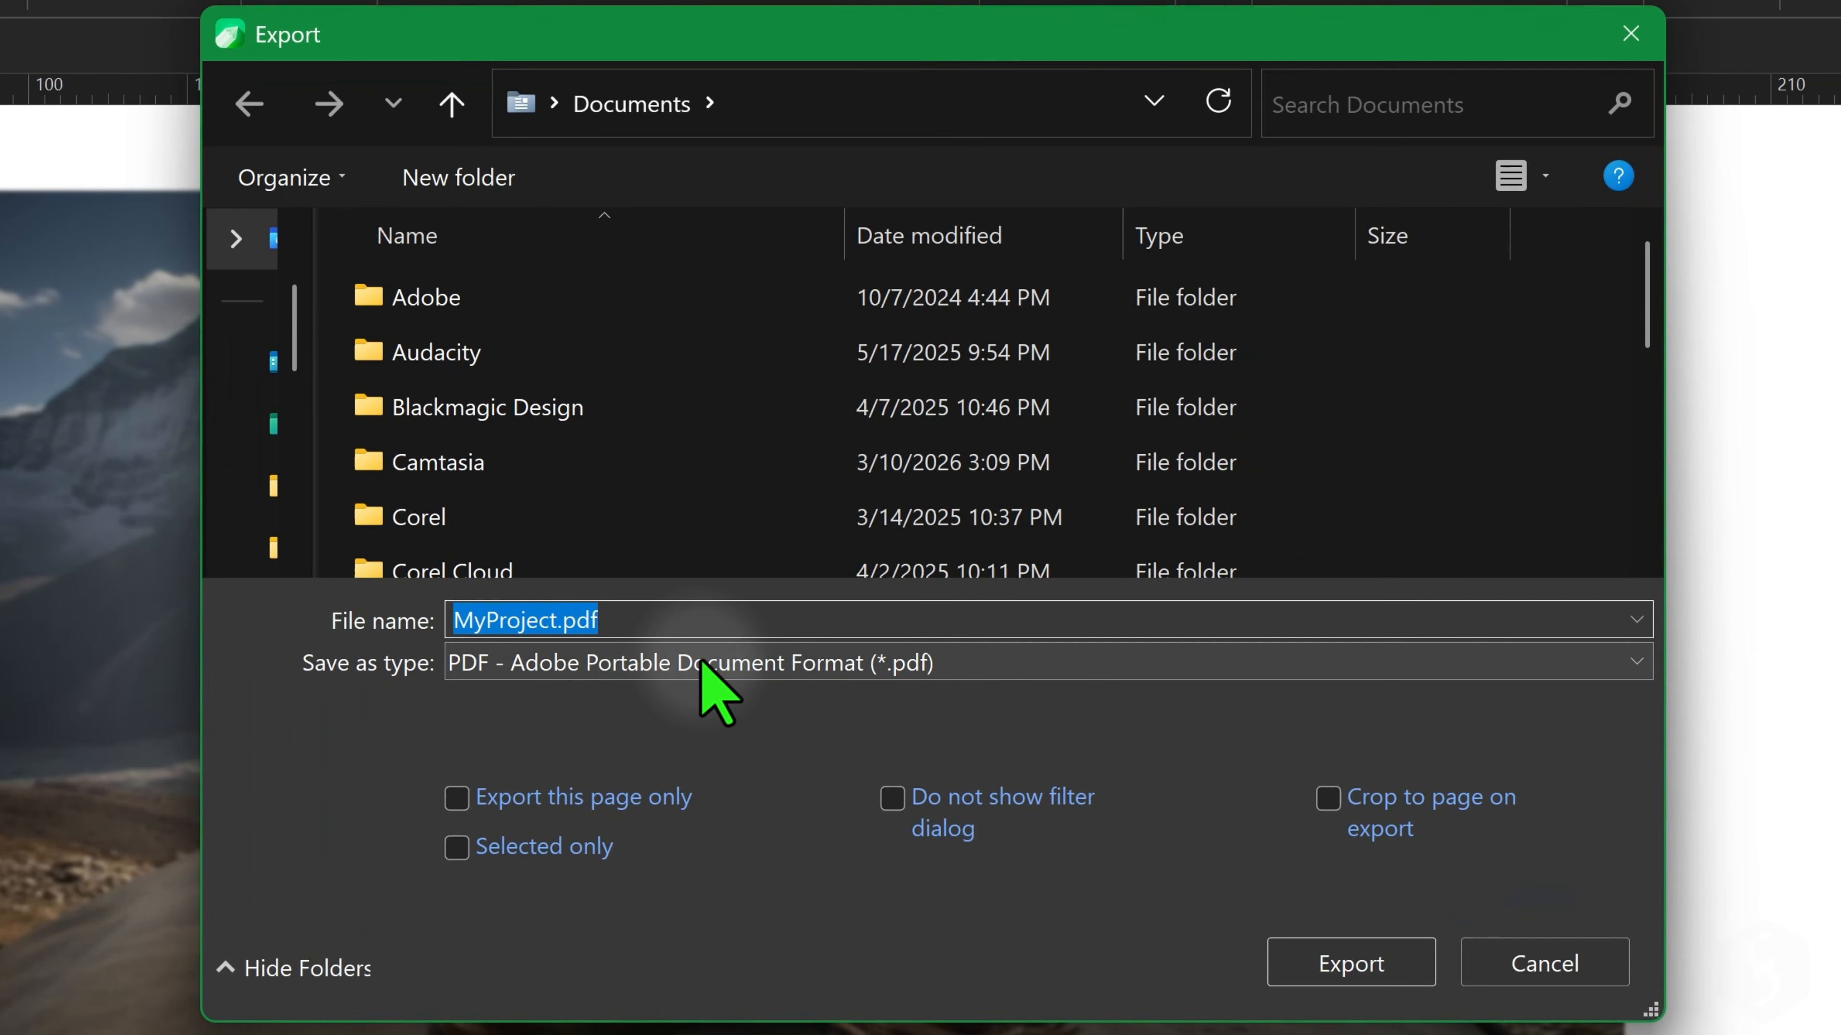
click(941, 713)
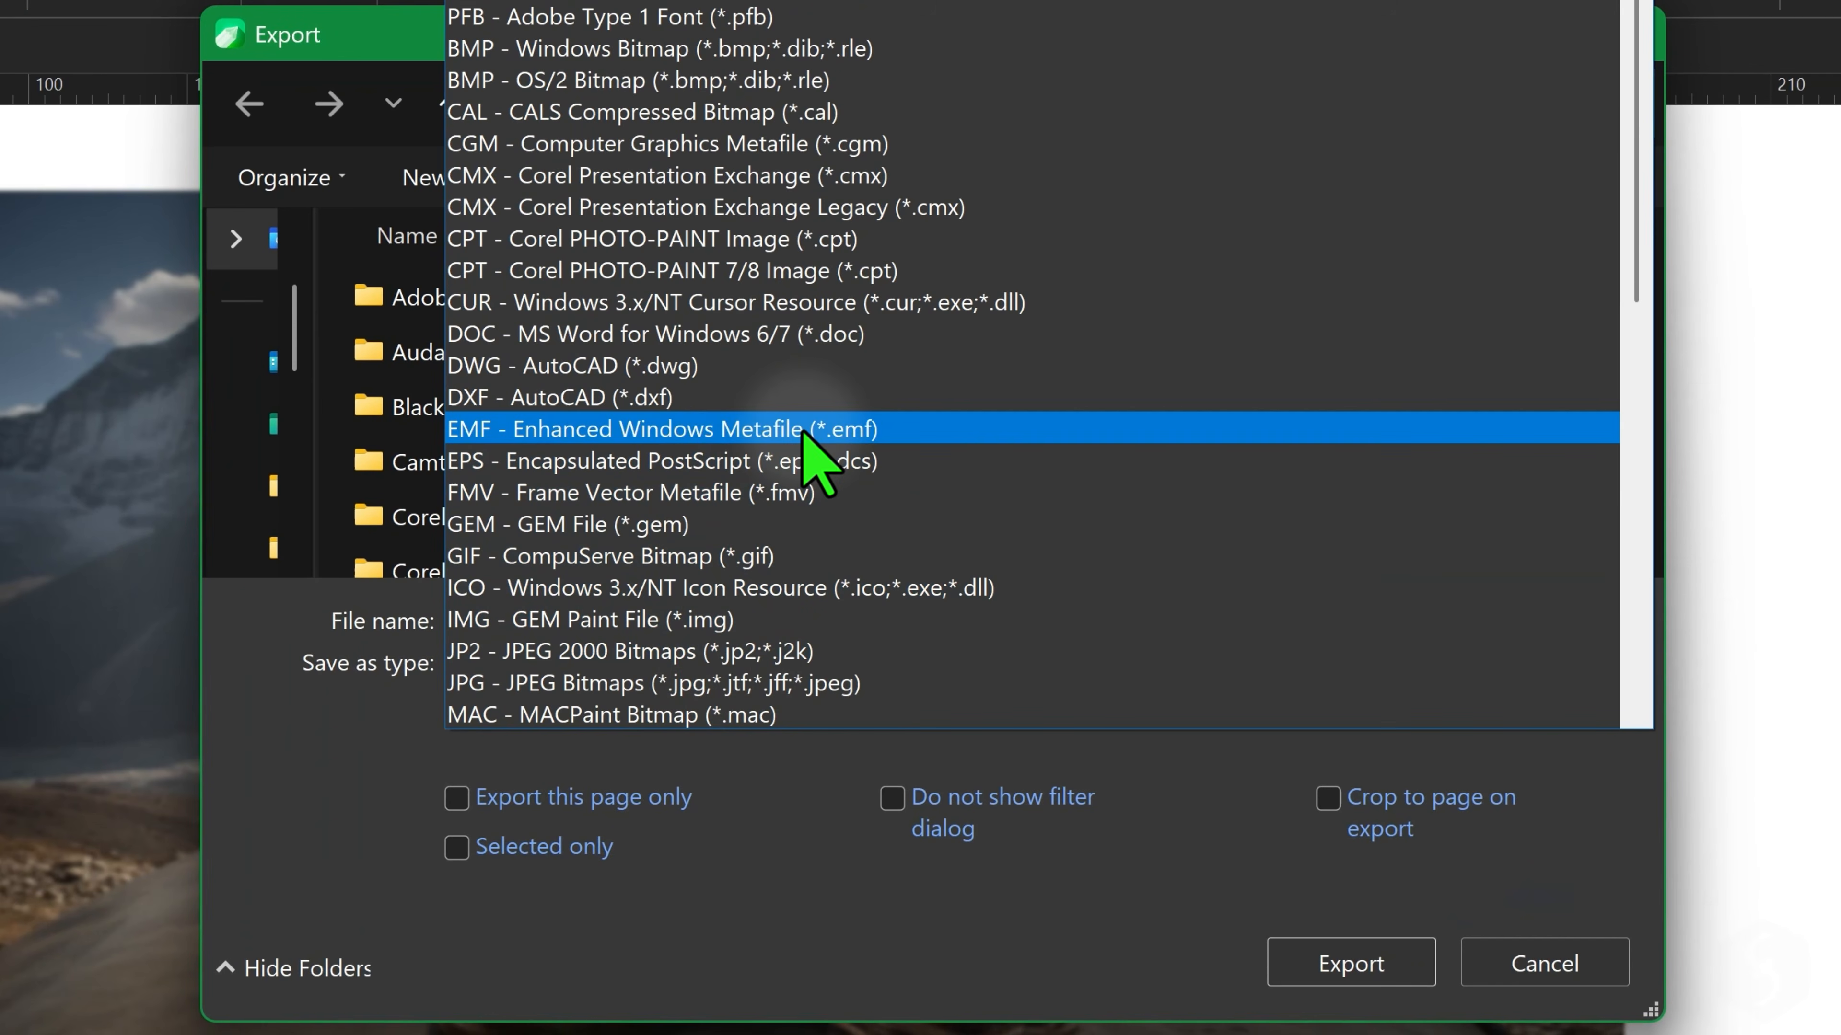
scroll(793, 119, down, 3)
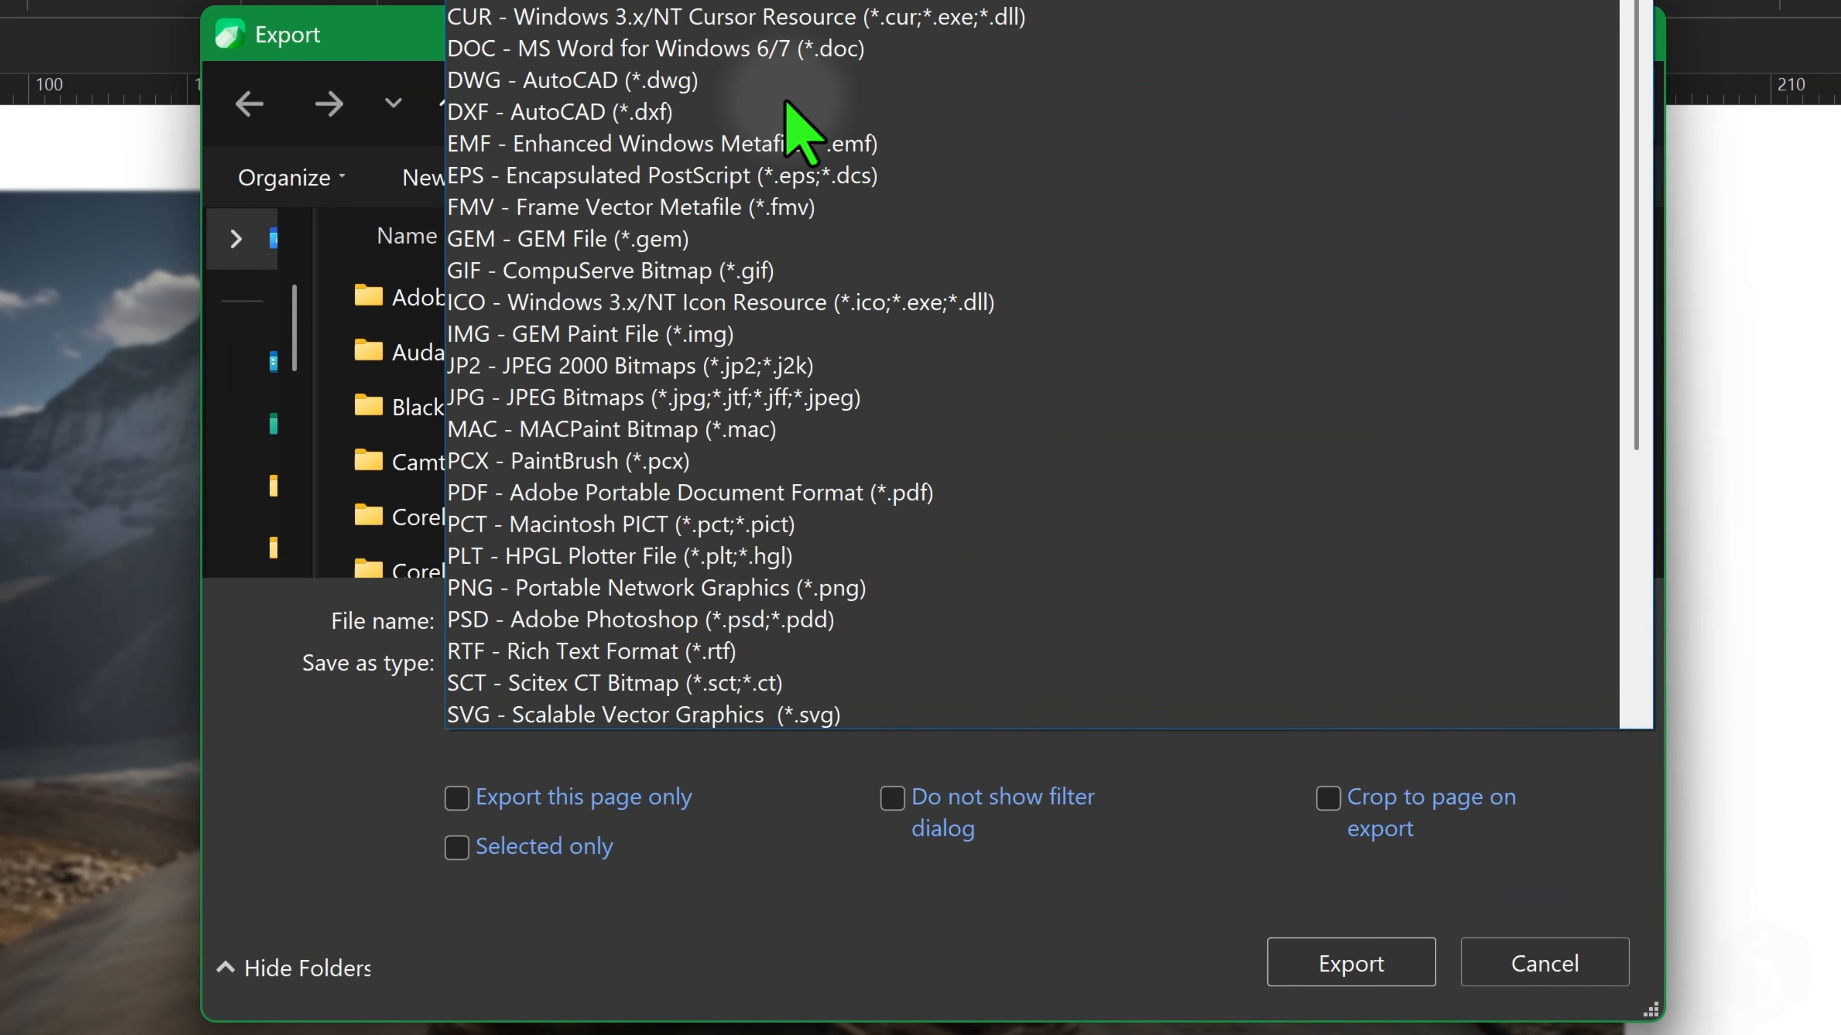
scroll(788, 105, down, 2)
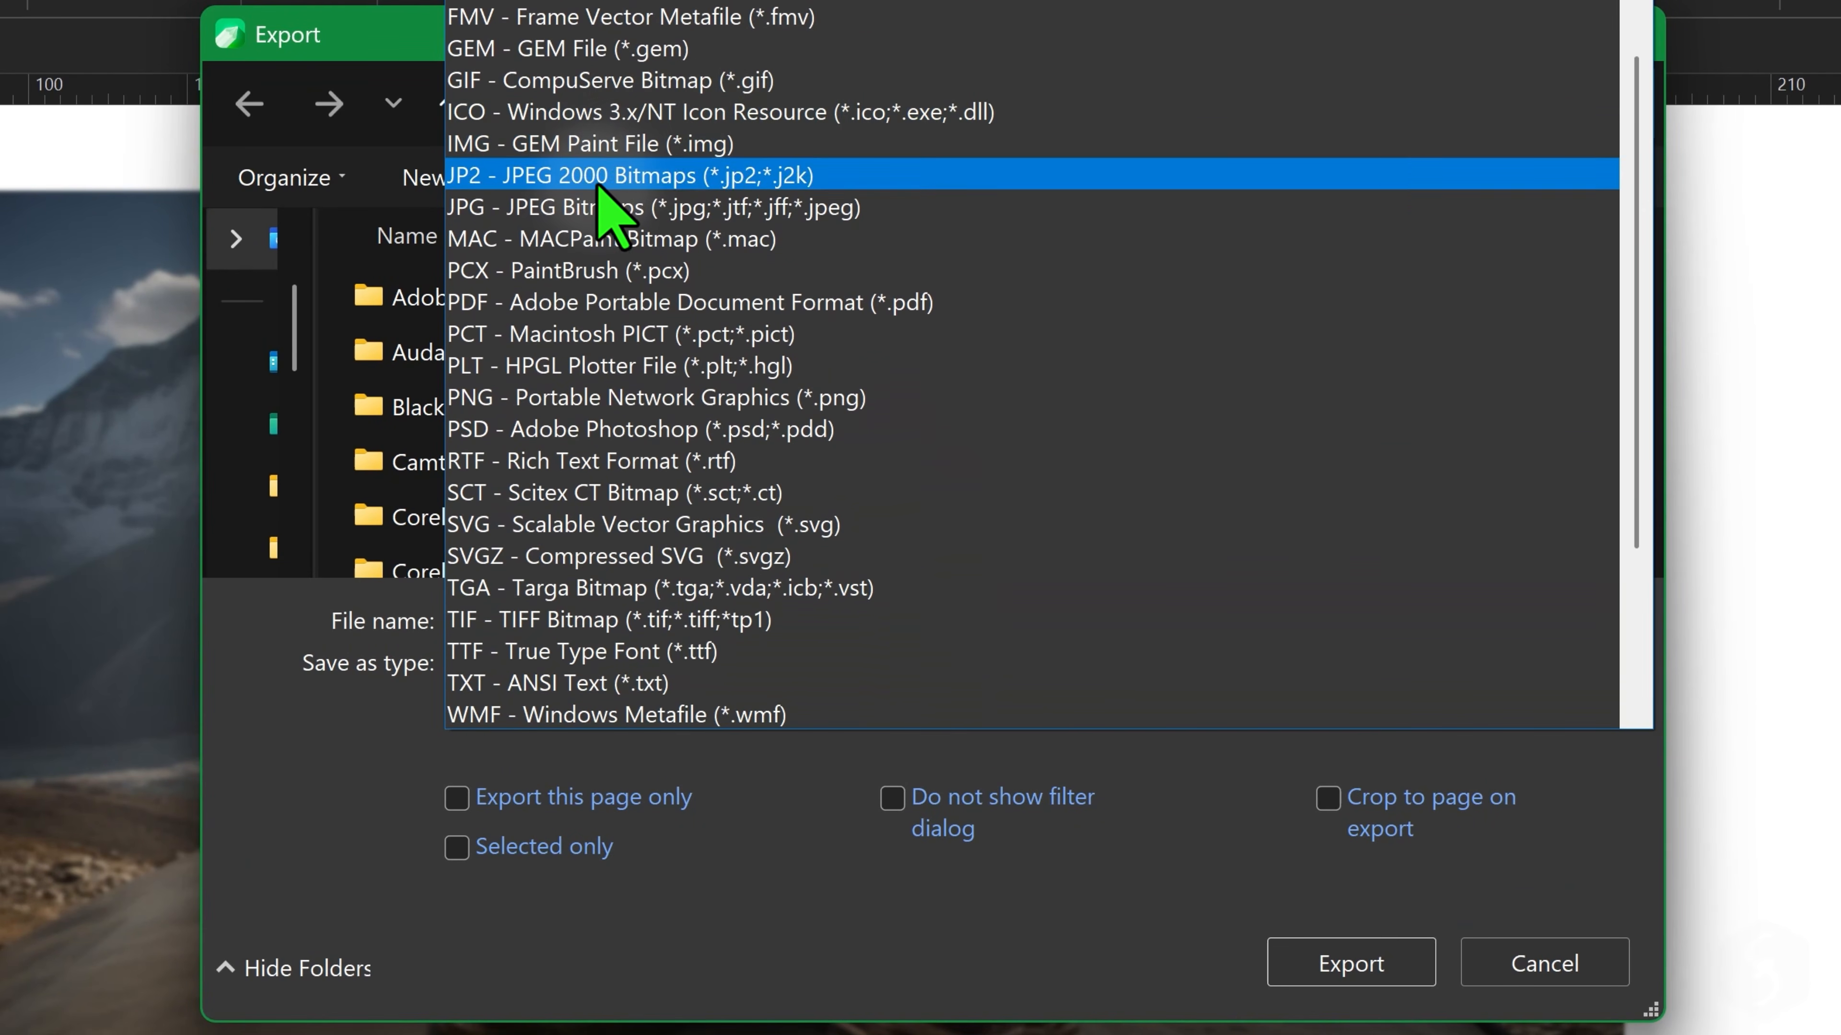